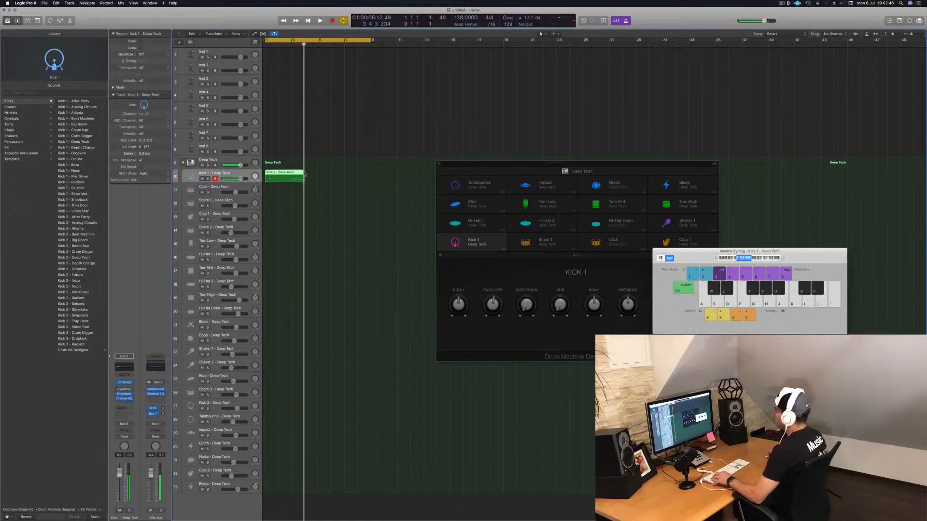
# Step: Shorten the recorded Kick 1 region to a single bar at the start of the project
pyautogui.click(291, 178)
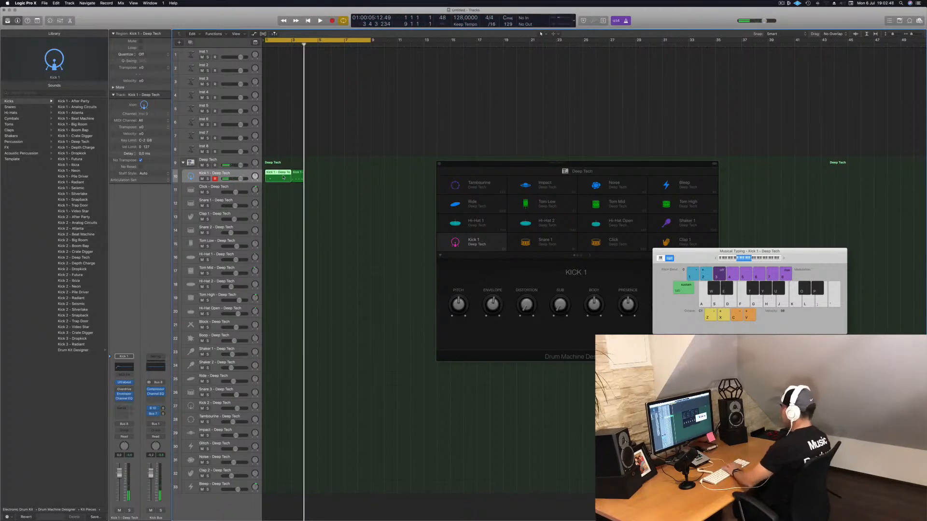
pyautogui.moveTo(300, 176); pyautogui.dragTo(274, 174)
pyautogui.press('space')
pyautogui.press('space')
# Step: Open the Kick 1 region in the piano roll and quantize all of its notes to 1/16 notes
pyautogui.doubleClick(273, 174)
pyautogui.scroll(-3, 354, 469)
pyautogui.press('super+a')
pyautogui.press('q')
# Step: Shift the last three kick notes one sixteenth earlier so they sit on beats 2, 3 and 4
pyautogui.click(296, 439)
pyautogui.hscroll(-1, 296, 439)
pyautogui.click(290, 449)
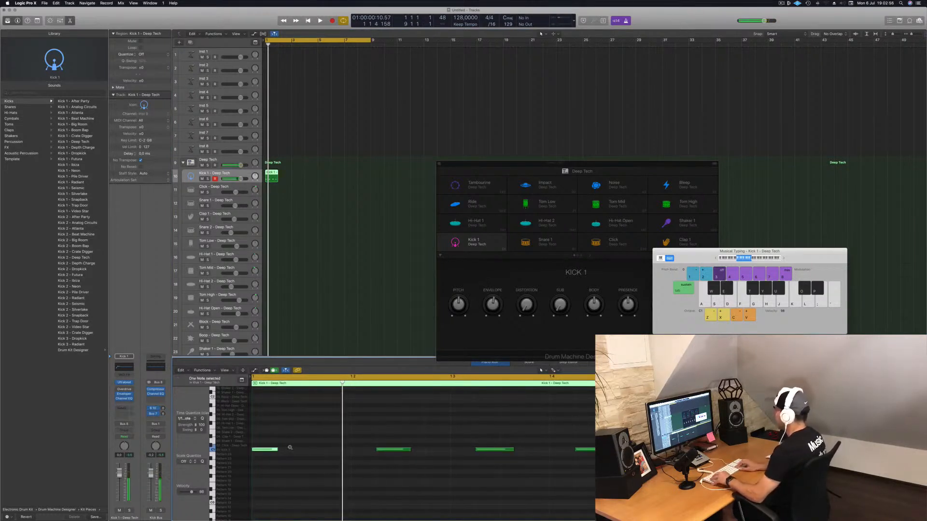
pyautogui.press('space')
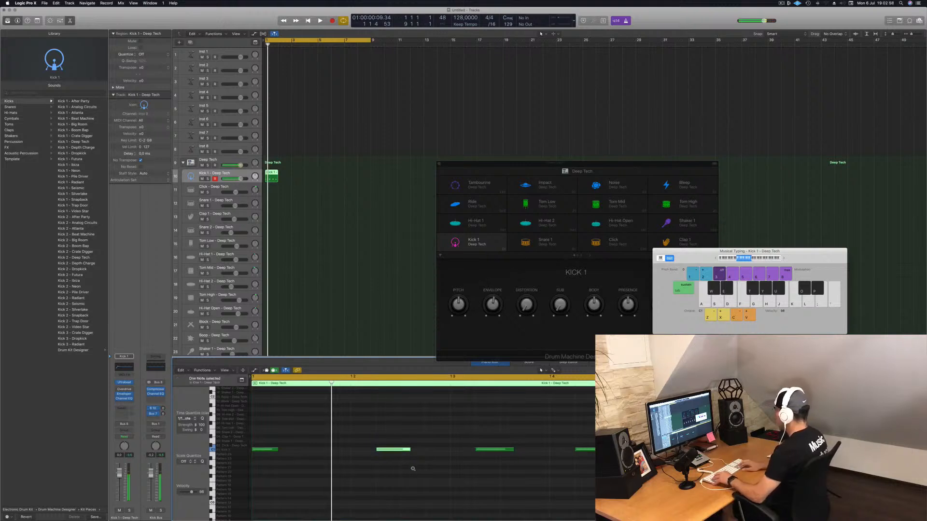
pyautogui.press('space')
pyautogui.press('space')
pyautogui.moveTo(510, 438); pyautogui.dragTo(609, 462)
pyautogui.press('space')
pyautogui.press('space')
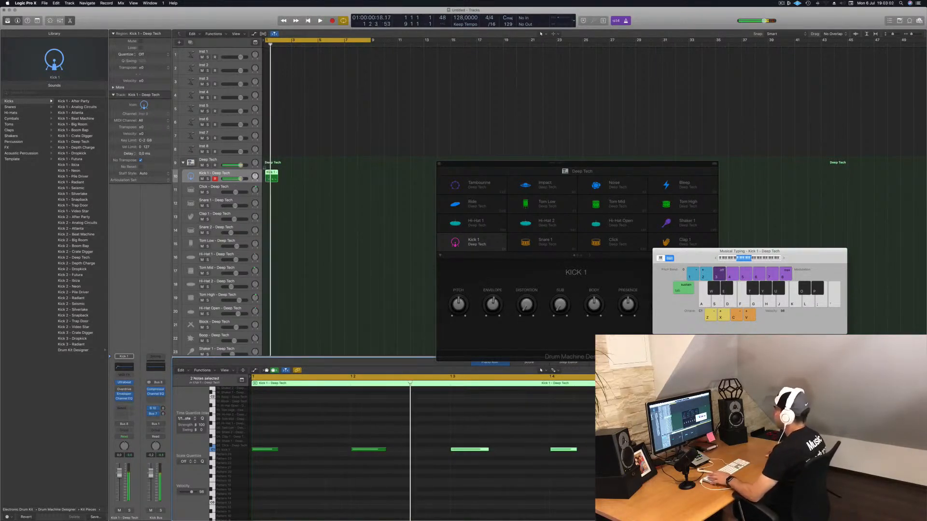
# Step: Repeat the one-bar Kick 1 region across eight bars and copy the first one to the Snare 1 track
pyautogui.moveTo(272, 172); pyautogui.dragTo(342, 174)
pyautogui.moveTo(272, 172); pyautogui.dragTo(270, 201)
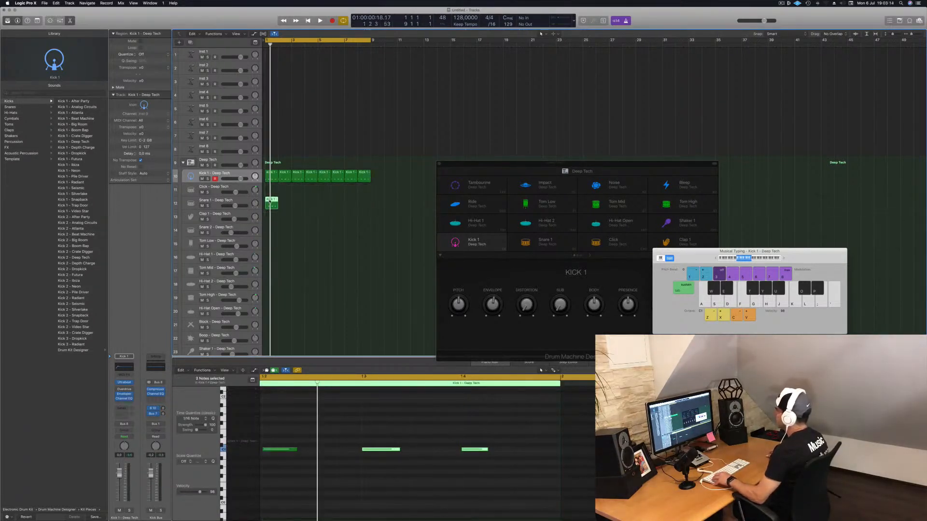
# Step: Delete the notes on beats 1 and 3 in the Snare 1 region and raise the other two by two semitones
pyautogui.hscroll(-5, 315, 445)
pyautogui.moveTo(300, 429); pyautogui.dragTo(260, 478)
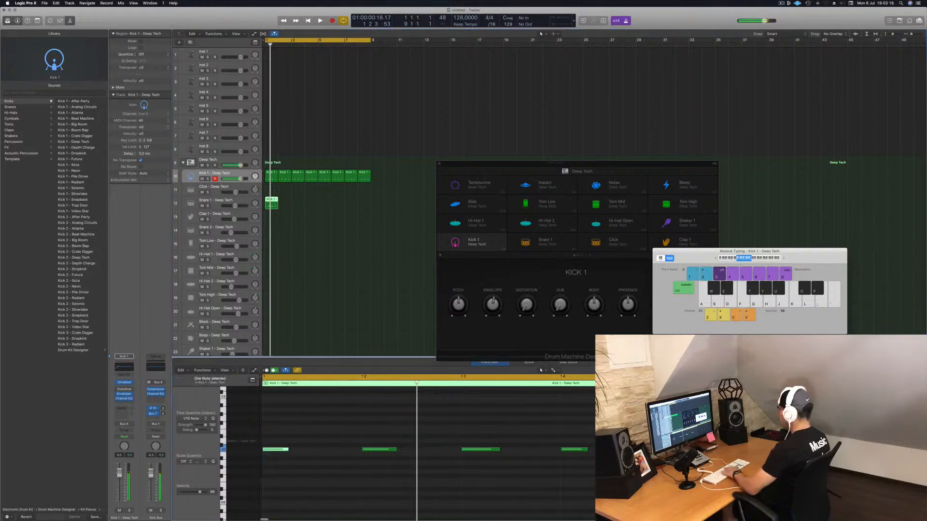
pyautogui.moveTo(358, 428); pyautogui.dragTo(588, 493)
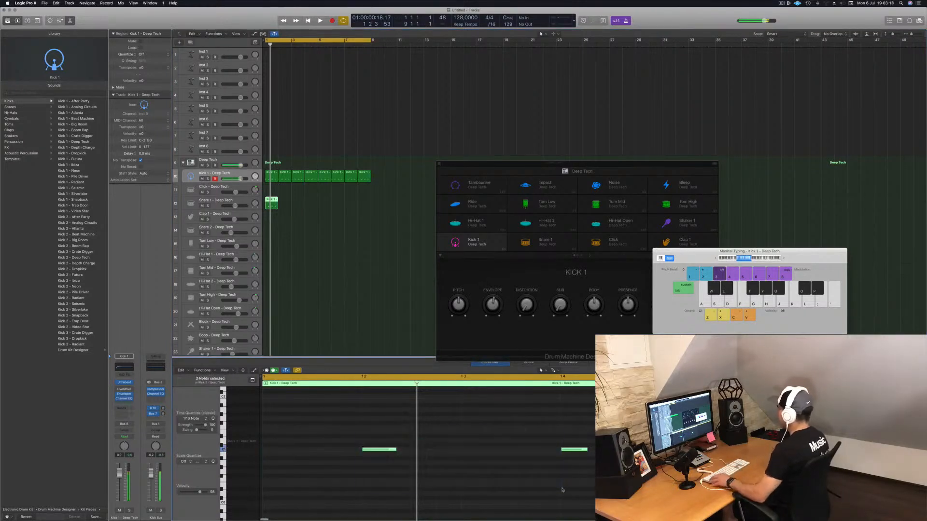
pyautogui.hotkey('alt', 'Up')
pyautogui.hotkey('alt', 'Up')
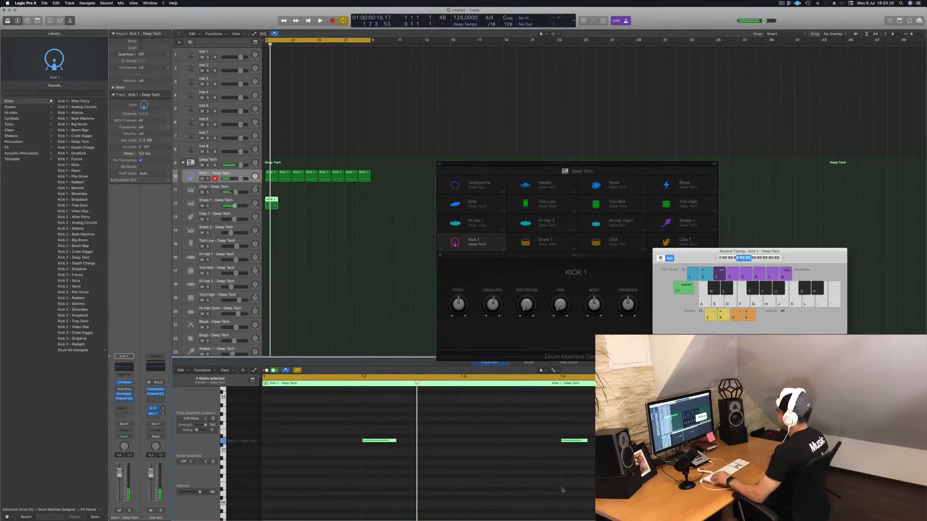
# Step: Repeat the Snare 1 region across eight bars and copy the first kick region to the Hi-Hat 1 track
pyautogui.moveTo(271, 203); pyautogui.dragTo(327, 205)
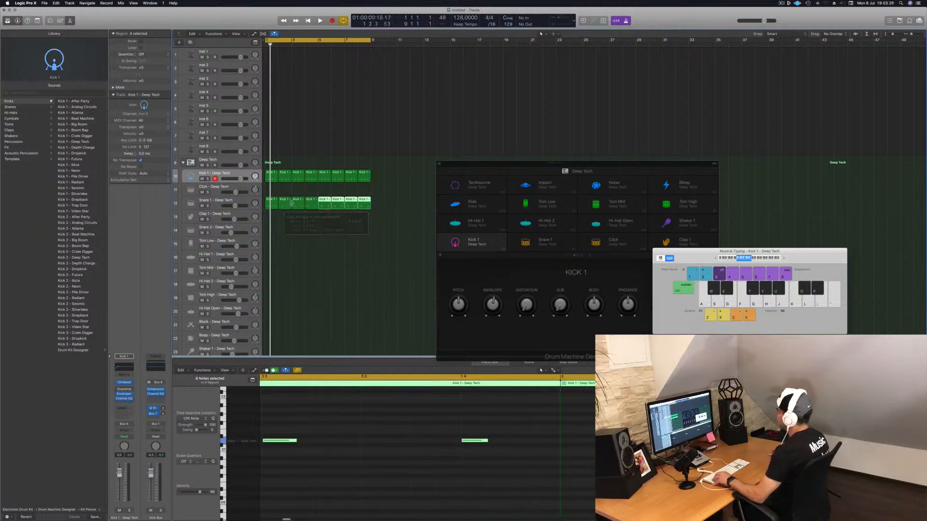
pyautogui.click(278, 191)
pyautogui.click(270, 174)
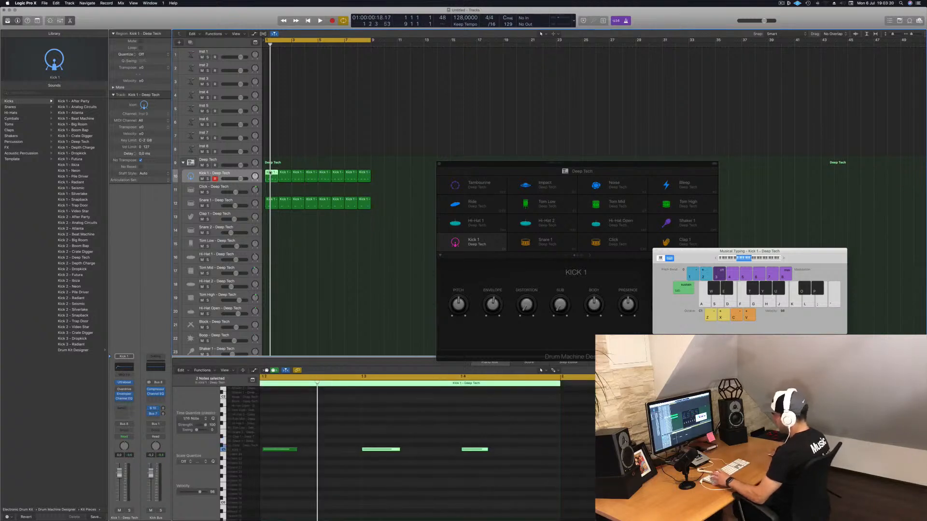
pyautogui.moveTo(270, 173); pyautogui.dragTo(270, 265)
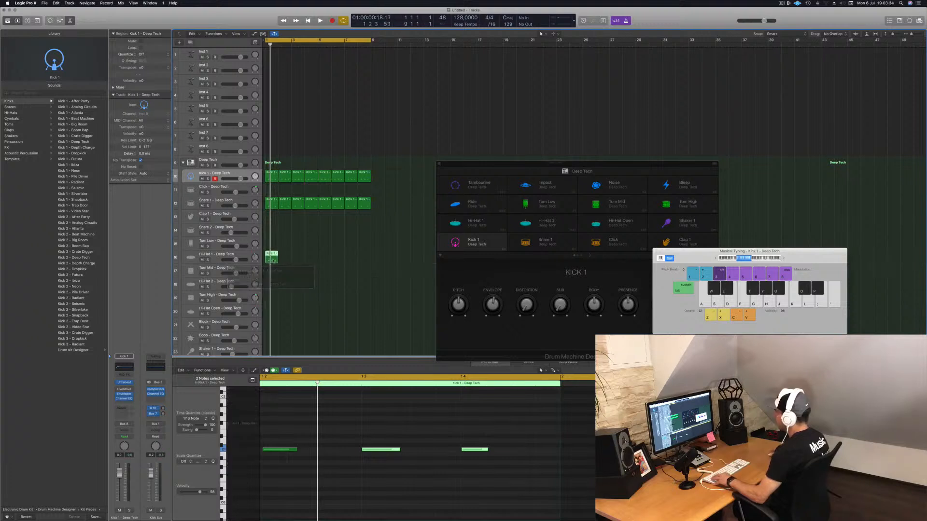
# Step: Raise all four notes of the Hi-Hat 1 region by six semitones and shift them an eighth note later onto the offbeats
pyautogui.hscroll(-5, 329, 415)
pyautogui.moveTo(278, 438); pyautogui.dragTo(601, 481)
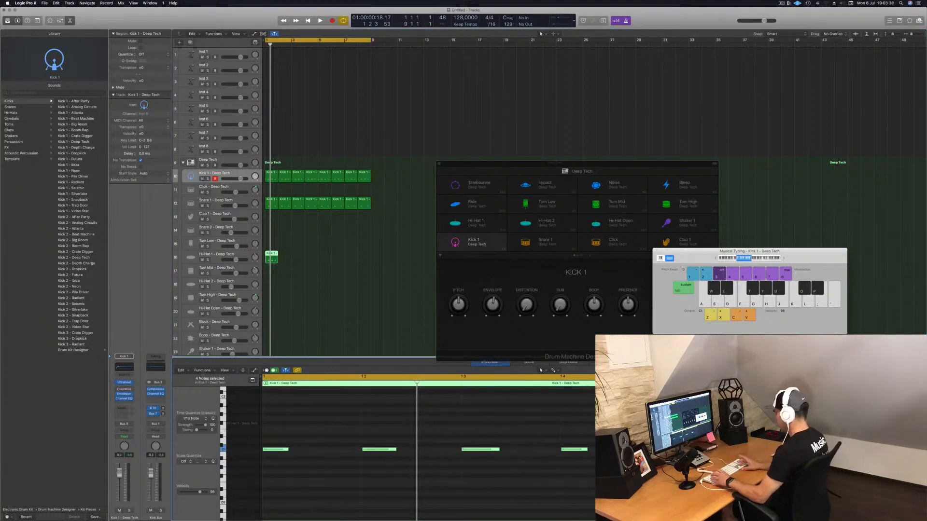
pyautogui.hotkey('alt', 'Up')
pyautogui.hotkey('alt', 'Up')
pyautogui.hotkey('alt', 'Up')
pyautogui.hotkey('alt', 'Up')
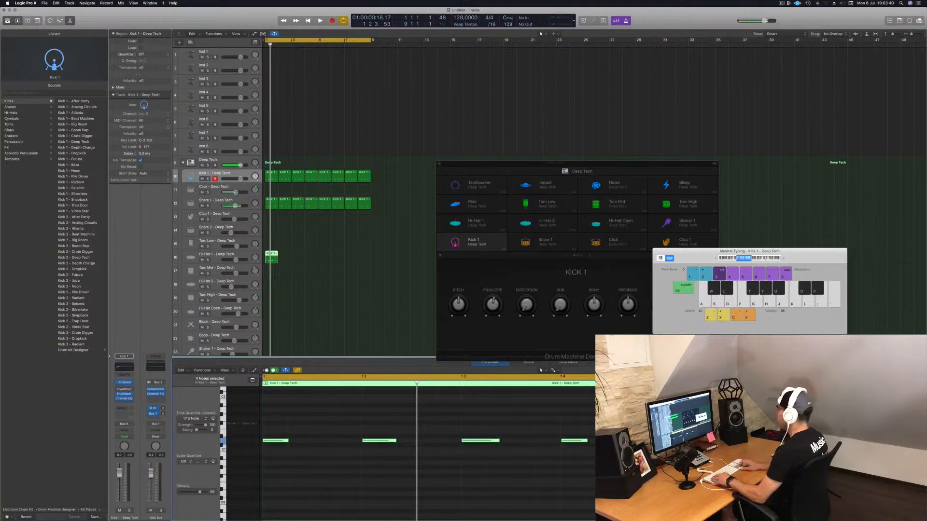
pyautogui.hotkey('alt', 'Up')
pyautogui.hotkey('alt', 'Up')
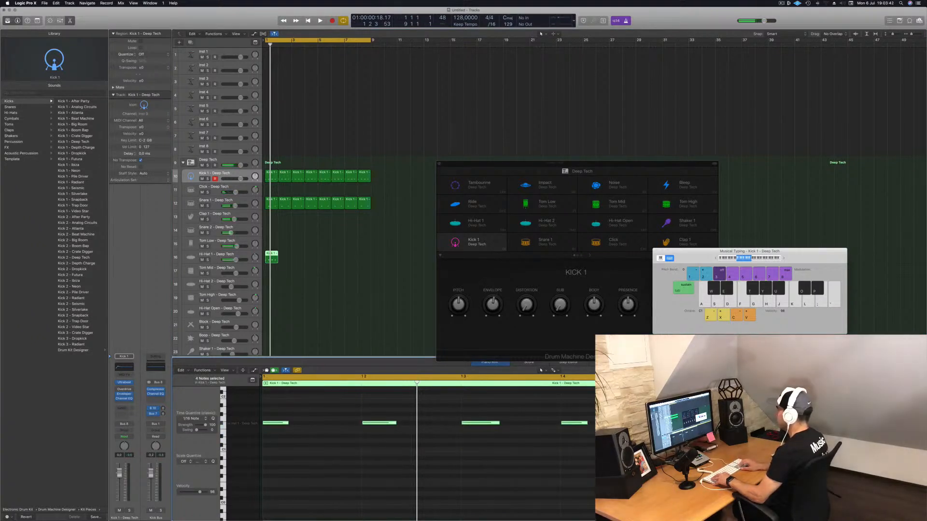
pyautogui.hotkey('alt', 'Right')
pyautogui.hotkey('alt', 'Right')
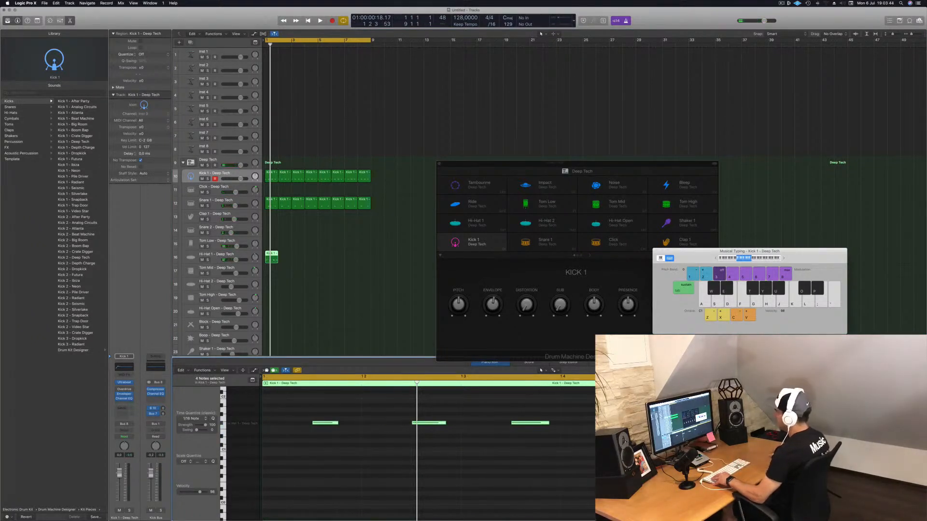
# Step: Move the offbeat region from Hi-Hat 1 to the Hi-Hat Open track and raise its notes by four semitones
pyautogui.scroll(2, 318, 260)
pyautogui.scroll(-3, 303, 285)
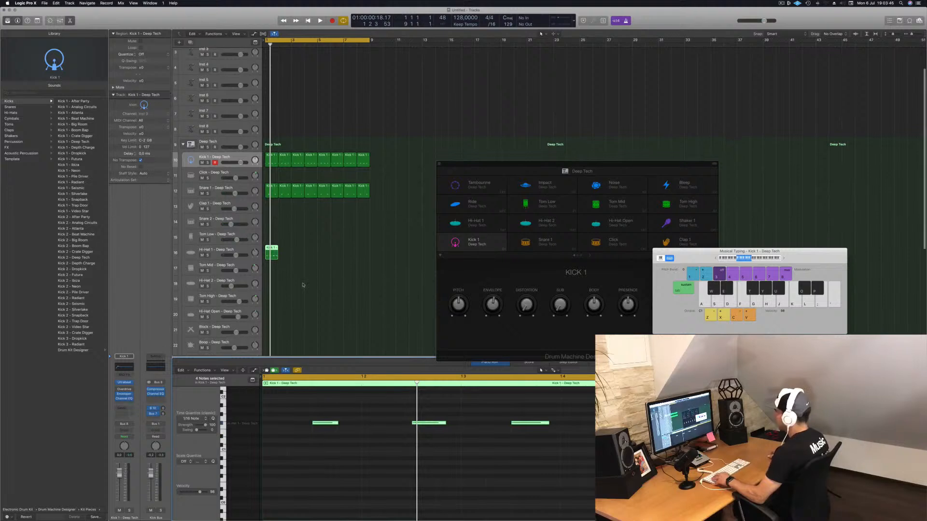
pyautogui.moveTo(273, 224); pyautogui.dragTo(272, 289)
pyautogui.press('space')
pyautogui.hotkey('alt', 'Up')
pyautogui.hotkey('alt', 'Up')
pyautogui.hotkey('alt', 'Up')
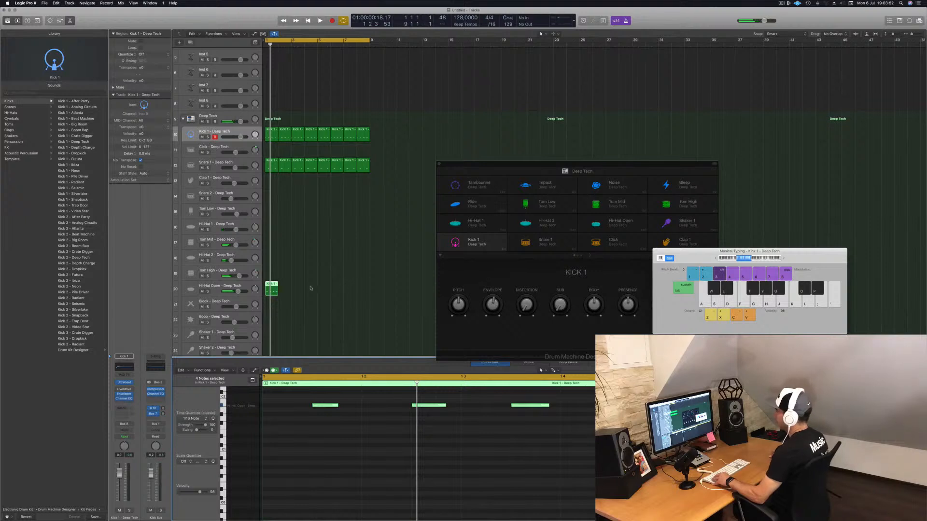
# Step: Repeat the Hi-Hat Open region across eight bars and play back the beat
pyautogui.moveTo(272, 286); pyautogui.dragTo(353, 290)
pyautogui.keyDown('shift'); pyautogui.click(268, 289); pyautogui.keyUp('shift')
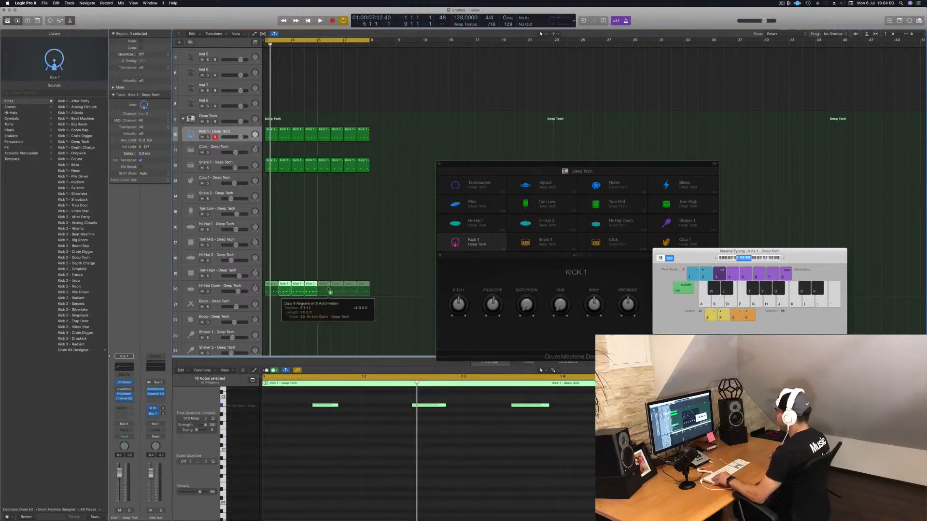
pyautogui.press('space')
pyautogui.scroll(-5, 318, 263)
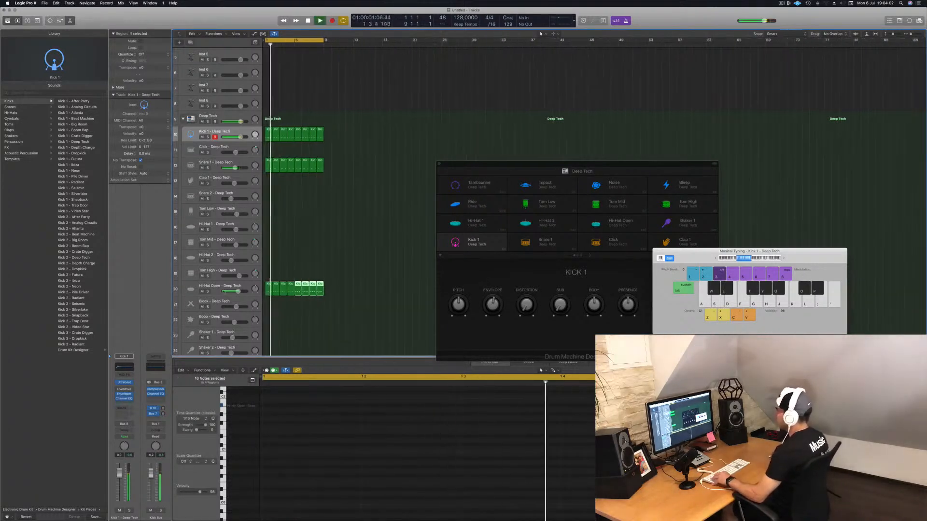
# Step: Lower the volume of the Hi-Hat Open track and play the beat from the start
pyautogui.click(217, 287)
pyautogui.press('space')
pyautogui.press('Return')
pyautogui.press('space')
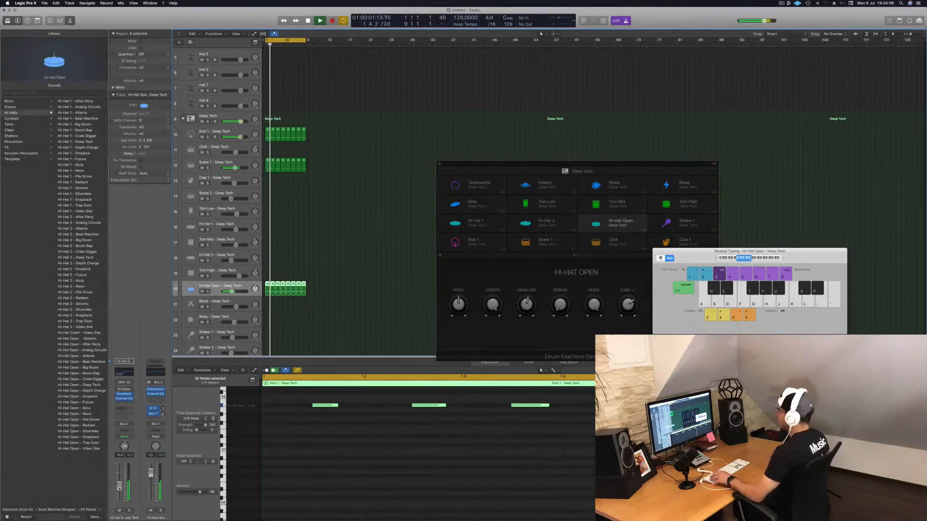
# Step: Select the Snare 1 track and listen to the beat from the start
pyautogui.click(217, 163)
pyautogui.press('space')
pyautogui.press('Return')
pyautogui.press('space')
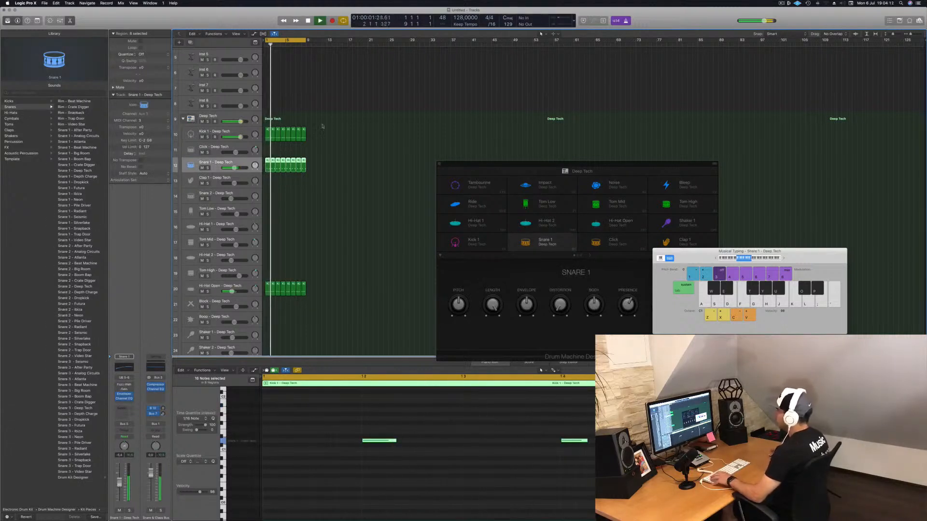
# Step: Copy the first kick region to the Tom Low track and delete its notes on beats 1, 2 and 3
pyautogui.click(329, 223)
pyautogui.moveTo(269, 130); pyautogui.dragTo(269, 211)
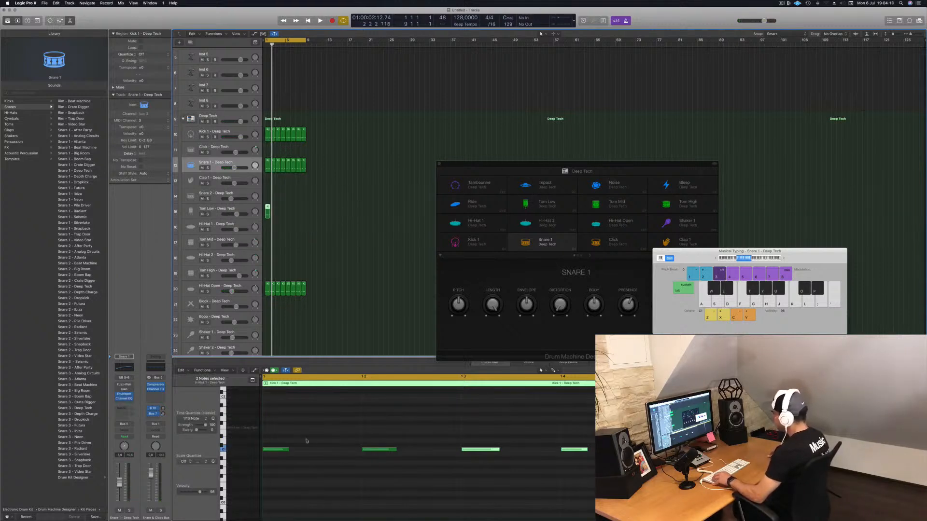
pyautogui.moveTo(263, 437); pyautogui.dragTo(519, 470)
pyautogui.press('Delete')
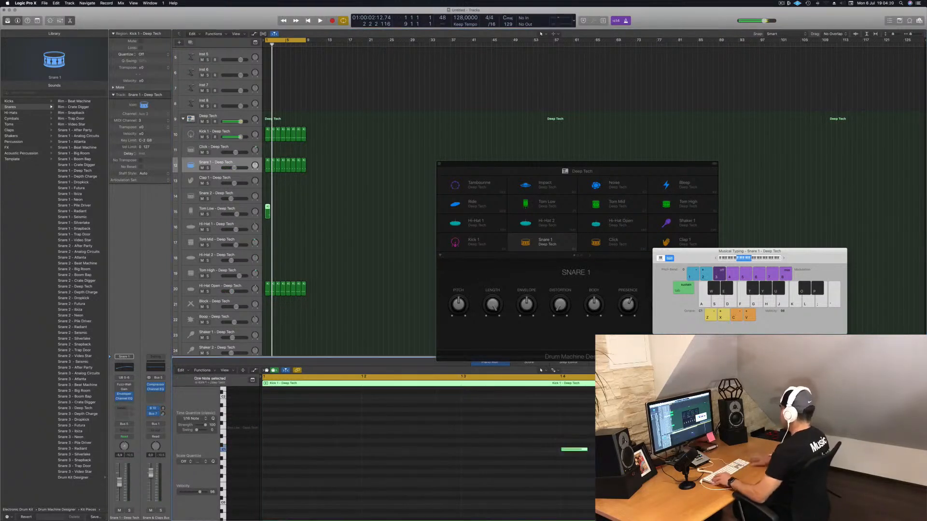
# Step: Raise the remaining Tom Low note by five semitones, shift it an eighth note later and play the beat
pyautogui.hotkey('alt', 'Up')
pyautogui.hotkey('alt', 'Up')
pyautogui.hotkey('alt', 'Up')
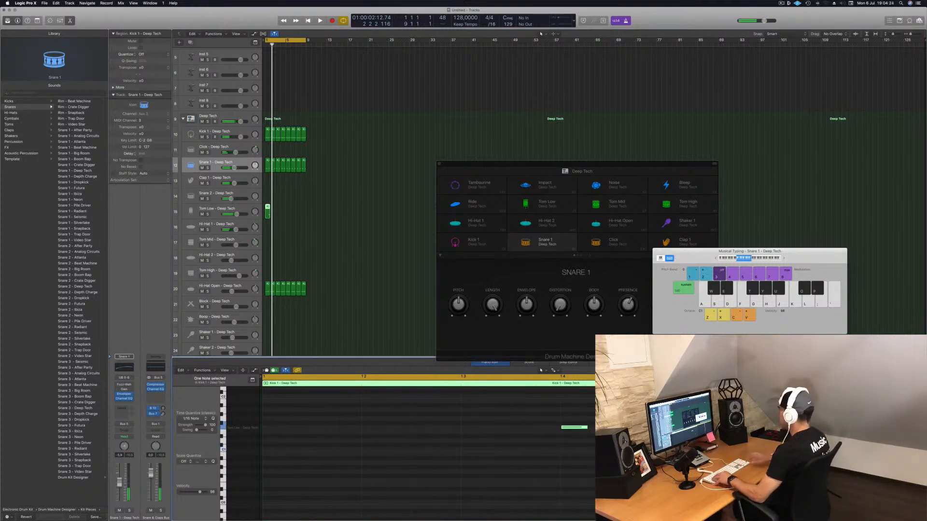
pyautogui.press('space')
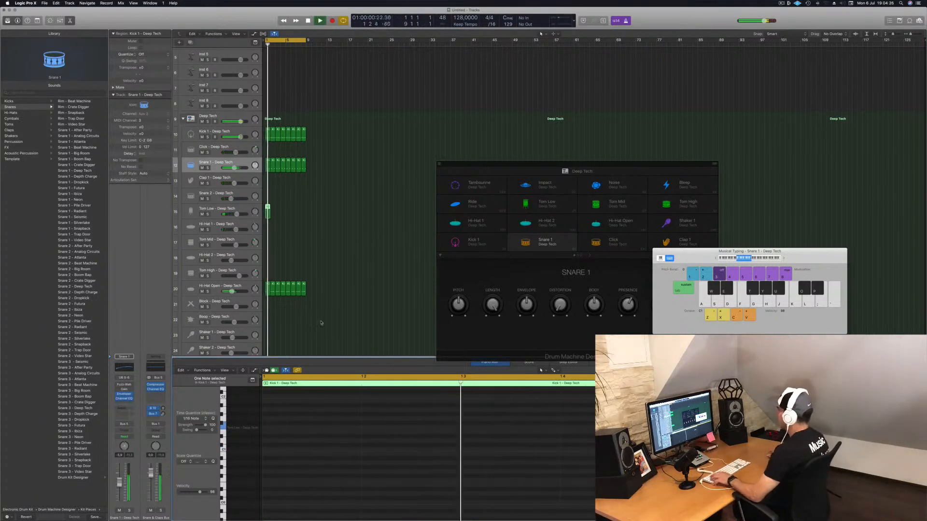
# Step: Repeat the Tom Low region across eight bars and slightly lower the track's volume during playback
pyautogui.press('space')
pyautogui.moveTo(268, 209); pyautogui.dragTo(271, 208)
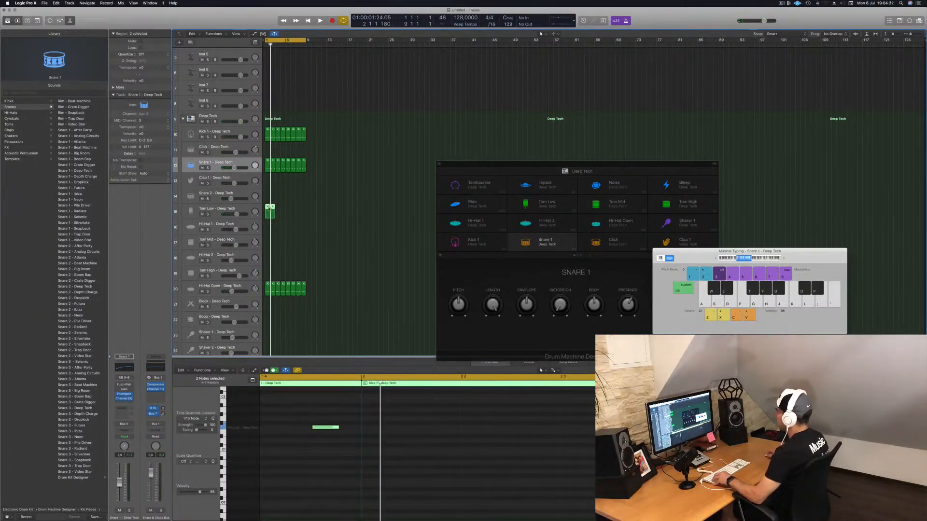
pyautogui.moveTo(269, 208); pyautogui.dragTo(294, 213)
pyautogui.press('space')
pyautogui.click(304, 233)
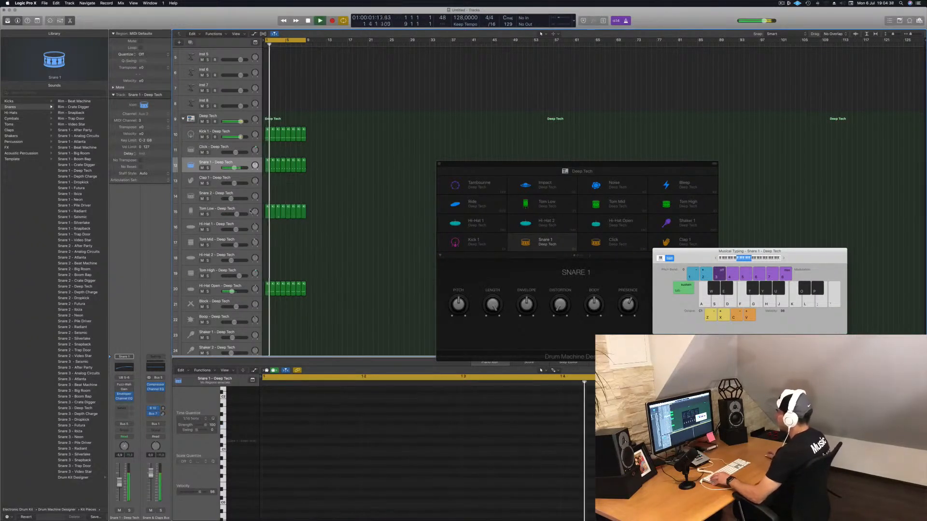
pyautogui.moveTo(236, 214); pyautogui.dragTo(235, 214)
# Step: Copy the first Hi-Hat Open region to the Tom Mid track and transpose its four notes to the Tom Mid pitch
pyautogui.scroll(-1, 297, 241)
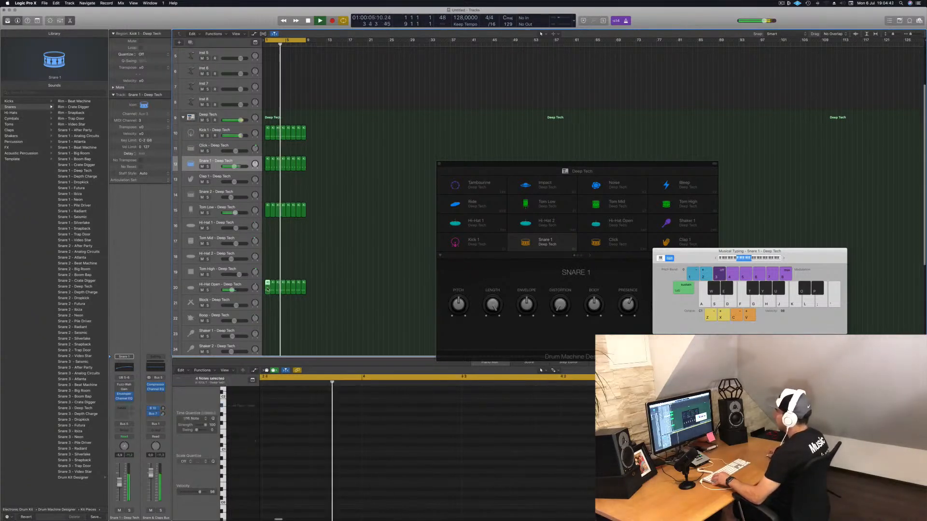
pyautogui.moveTo(268, 287); pyautogui.dragTo(268, 240)
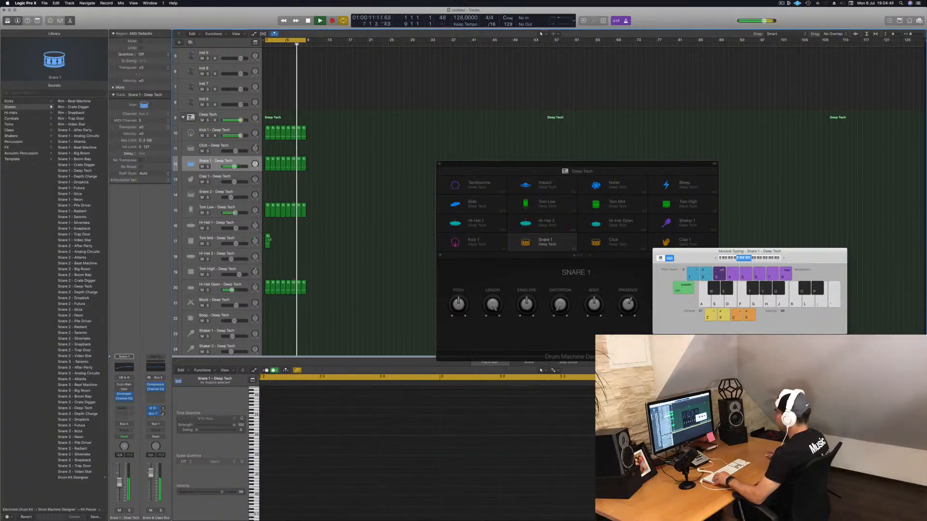
pyautogui.moveTo(292, 430); pyautogui.dragTo(474, 497)
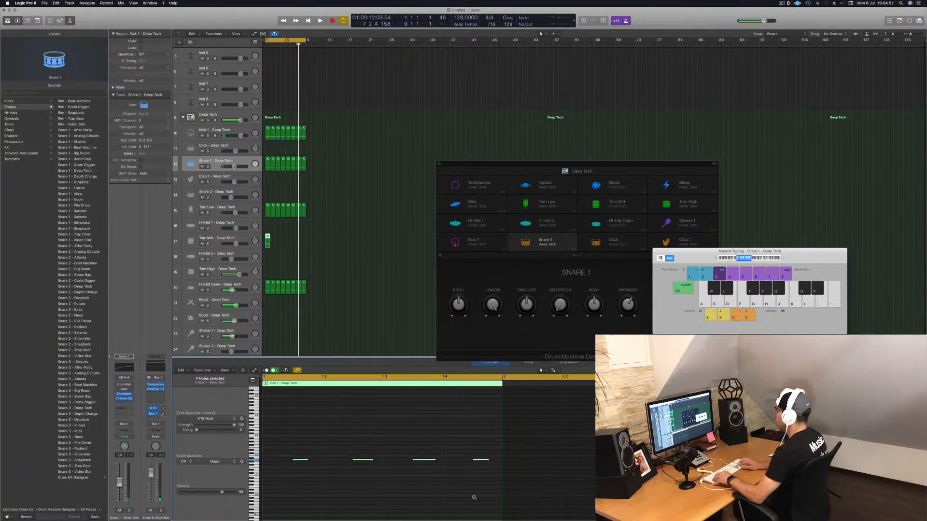
pyautogui.press('space')
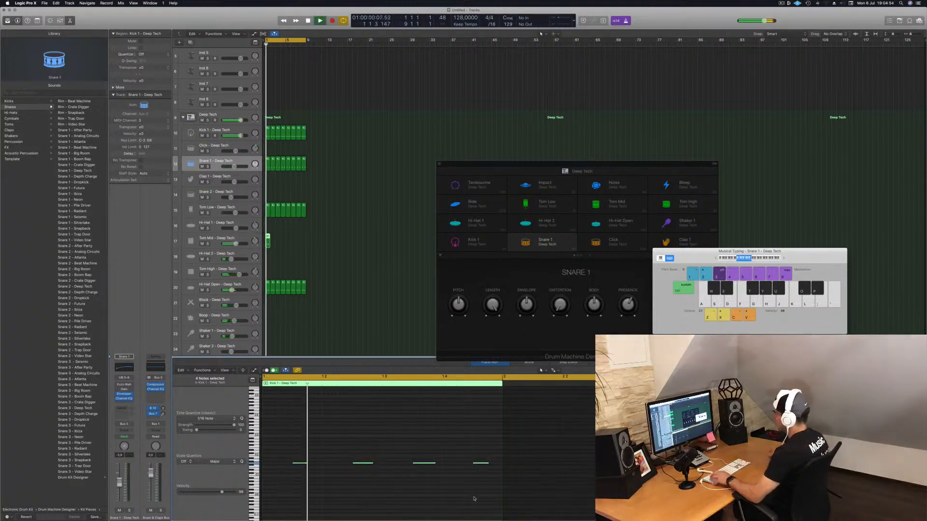
pyautogui.press('space')
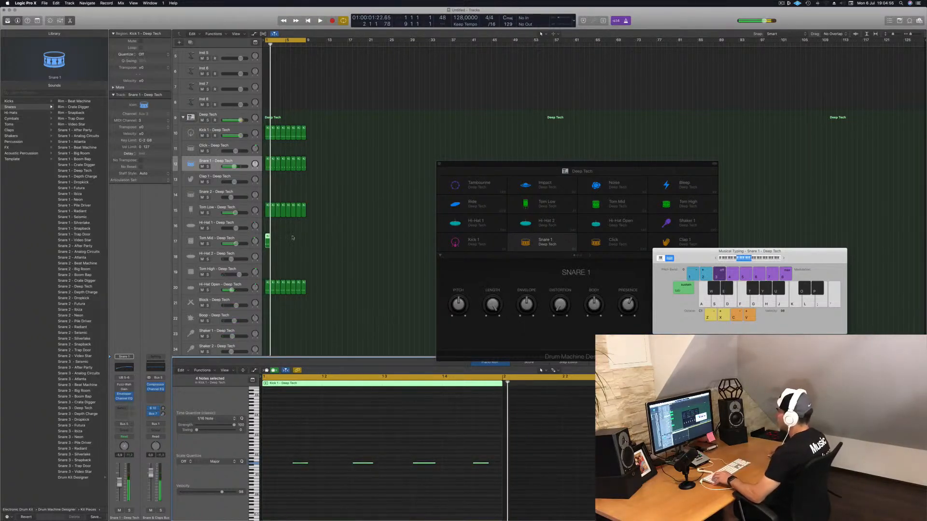
# Step: Repeat the Tom Mid region across eight bars and play the beat with the Tom Mid track selected
pyautogui.moveTo(267, 238); pyautogui.dragTo(273, 240)
pyautogui.moveTo(279, 244)
pyautogui.mouseDown()
pyautogui.moveTo(268, 240)
pyautogui.moveTo(289, 239)
pyautogui.mouseUp()
pyautogui.press('space')
pyautogui.click(212, 240)
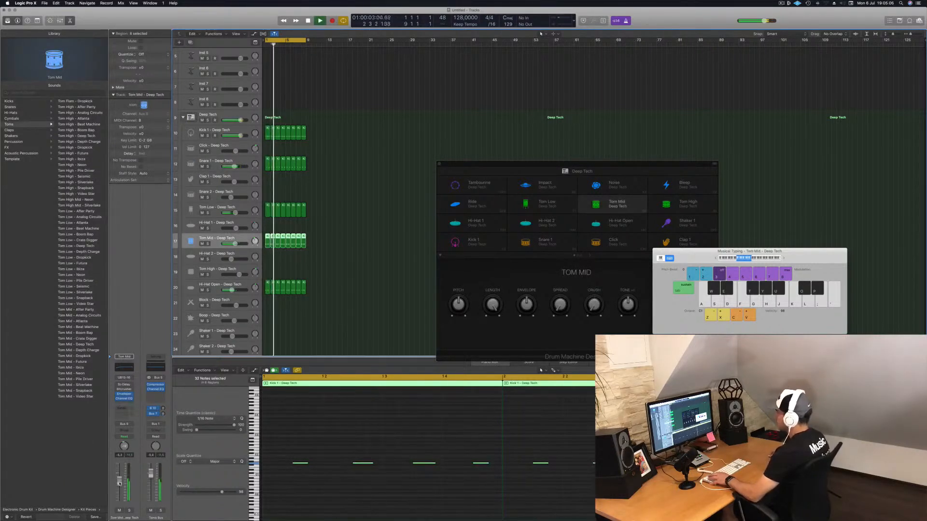
# Step: Insert a Stereo Delay on the Tom Mid track, place its window over the arrangement and start playback
pyautogui.press('space')
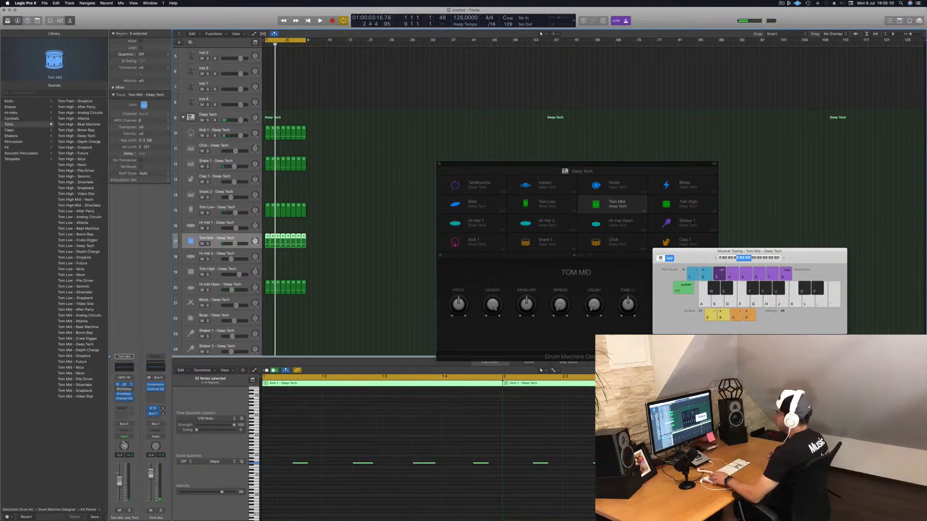
pyautogui.click(123, 385)
pyautogui.moveTo(154, 26); pyautogui.dragTo(595, 244)
pyautogui.press('space')
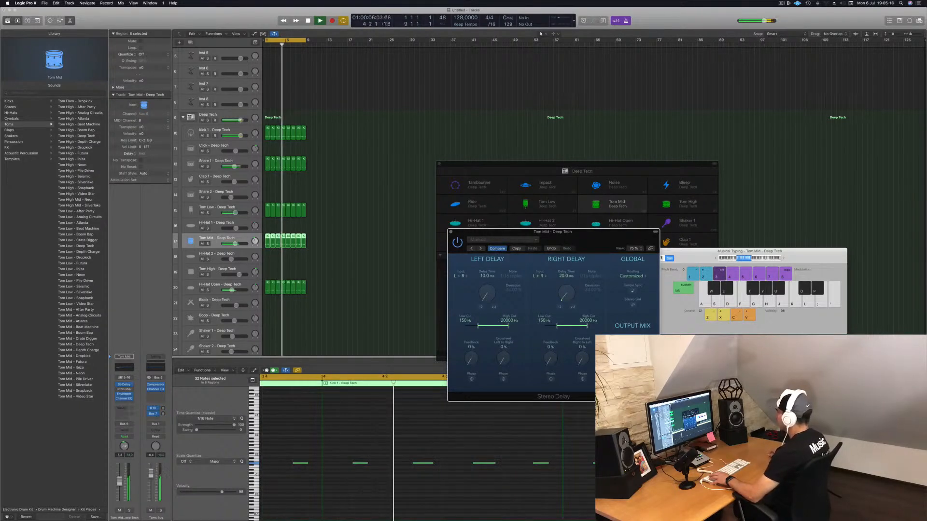
# Step: Set the Tom Mid Stereo Delay's output mix to 24% left and 37% right during playback, then close the plug-in
pyautogui.press('space')
pyautogui.press('space')
pyautogui.click(348, 218)
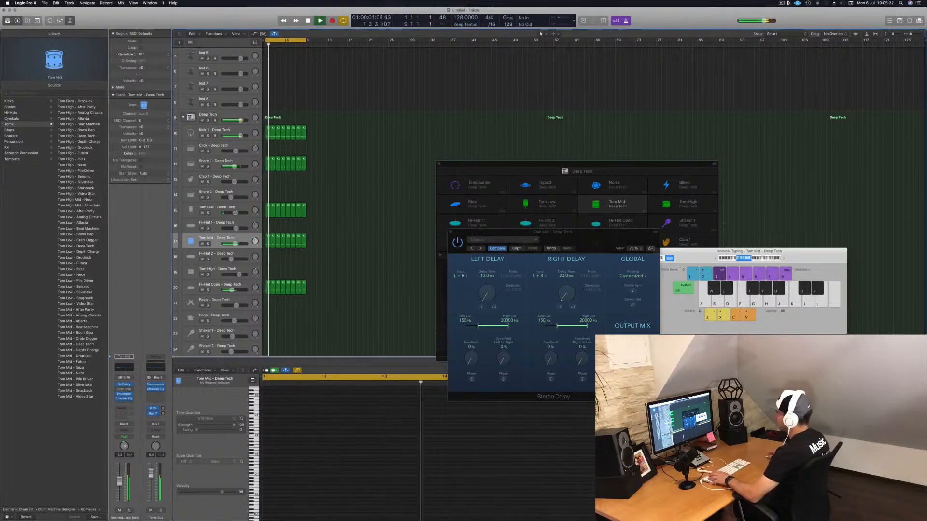
pyautogui.click(245, 208)
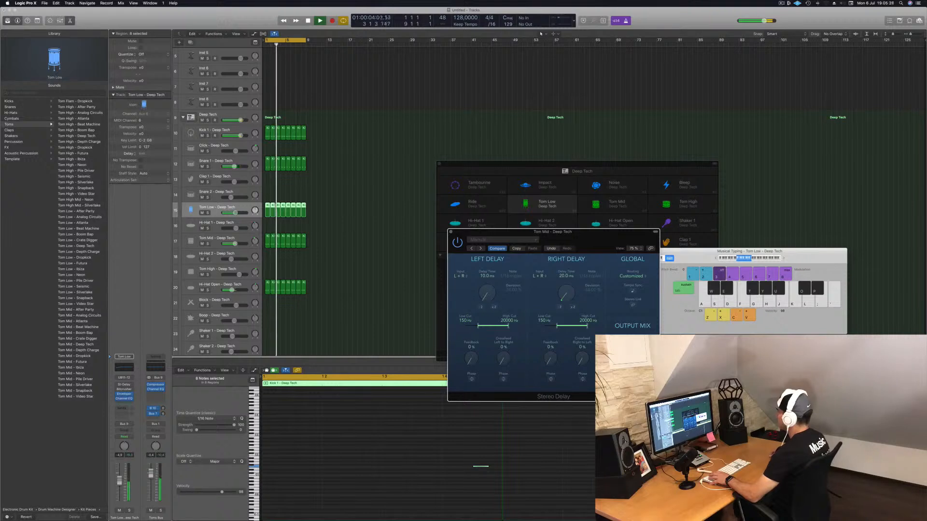
pyautogui.moveTo(579, 244); pyautogui.dragTo(526, 239)
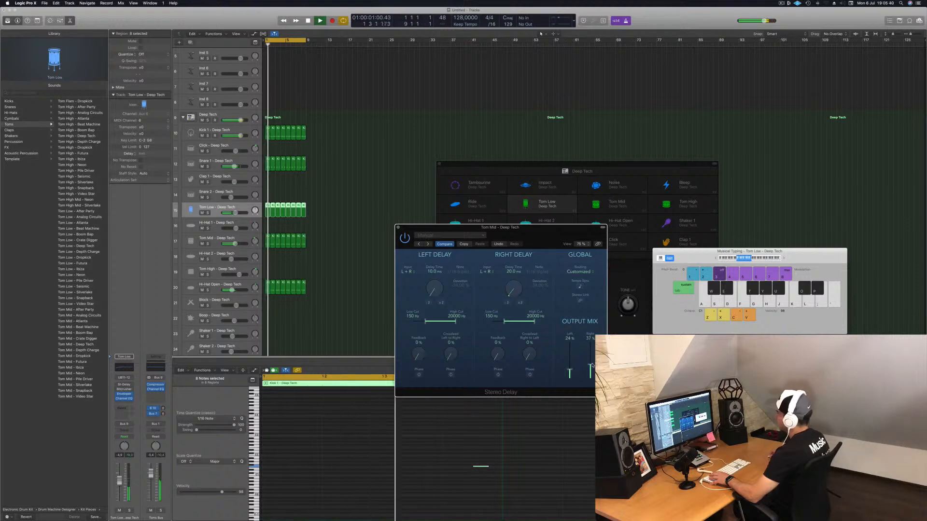
pyautogui.moveTo(399, 228); pyautogui.dragTo(361, 225)
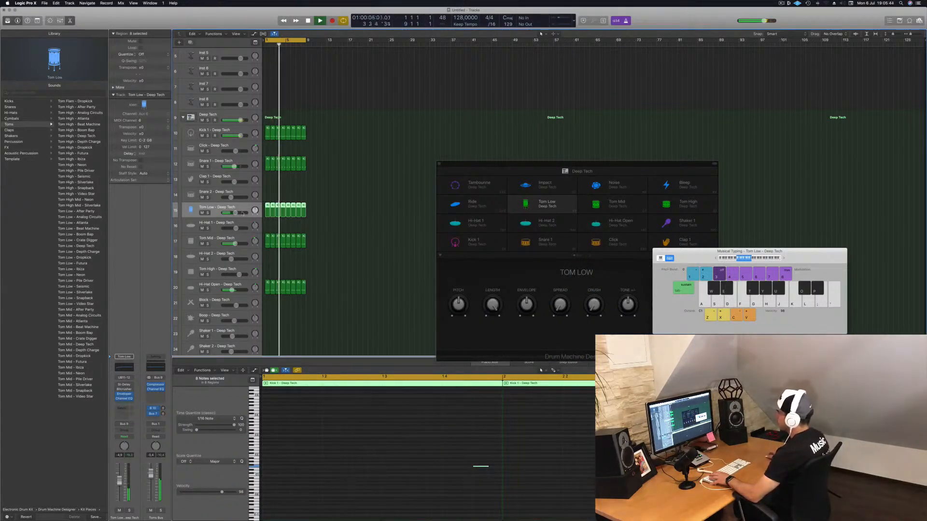
# Step: Reopen the Tom Mid track's Stereo Delay to review its settings during playback, then close it and deselect the regions
pyautogui.click(241, 238)
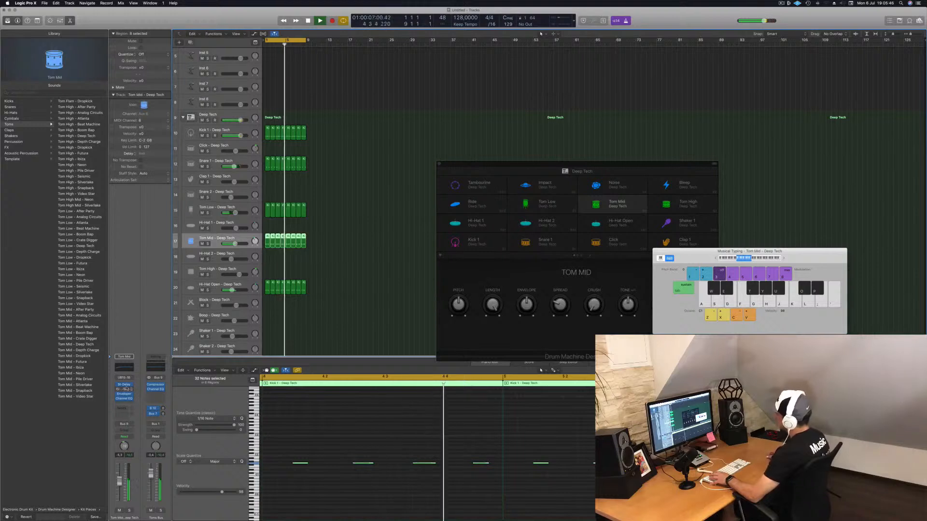
pyautogui.click(125, 385)
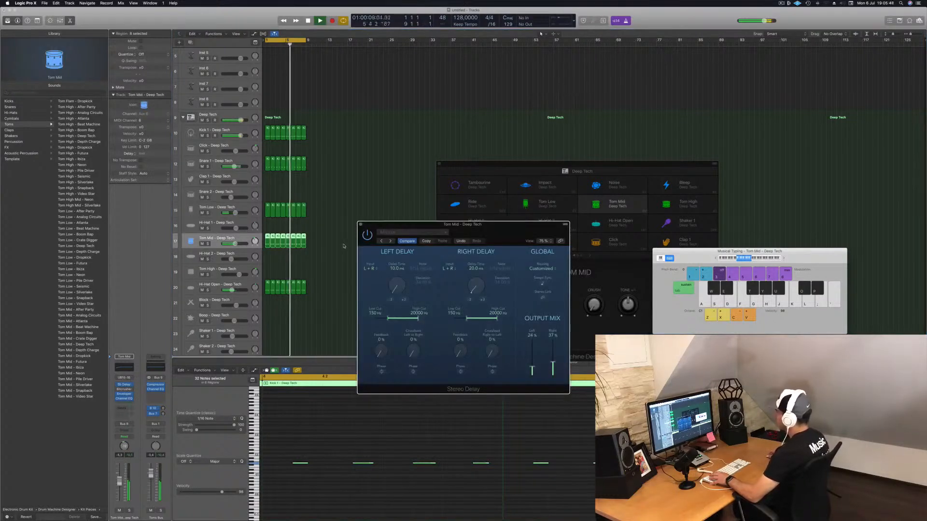
pyautogui.click(360, 225)
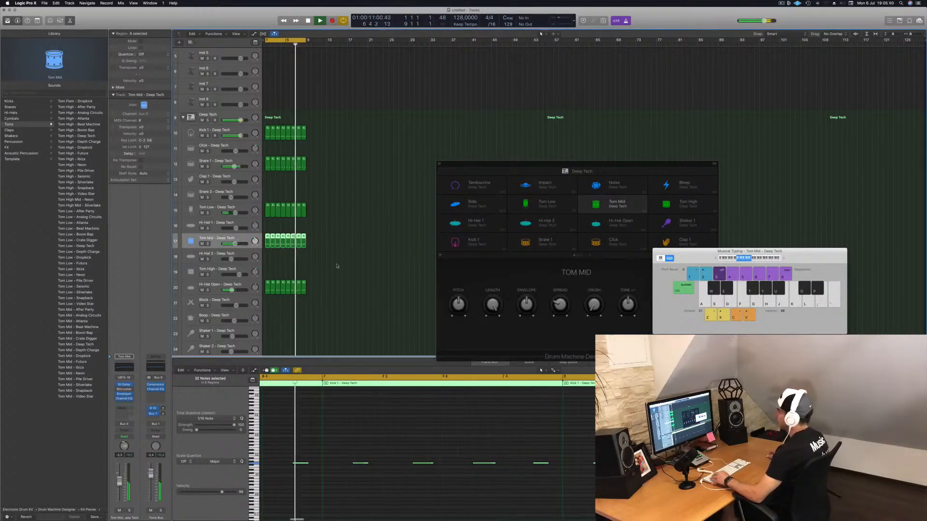
pyautogui.click(314, 267)
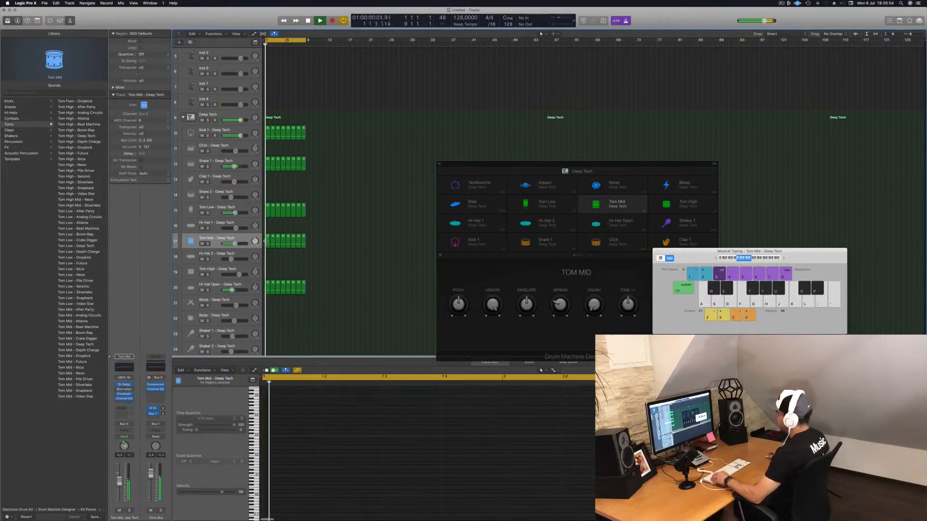
# Step: Copy the first Hi-Hat Open region to the Hi-Hat 2 track and transpose its four notes to the Hi-Hat 2 pitch
pyautogui.click(268, 289)
pyautogui.moveTo(267, 278); pyautogui.dragTo(267, 257)
pyautogui.moveTo(277, 440); pyautogui.dragTo(516, 493)
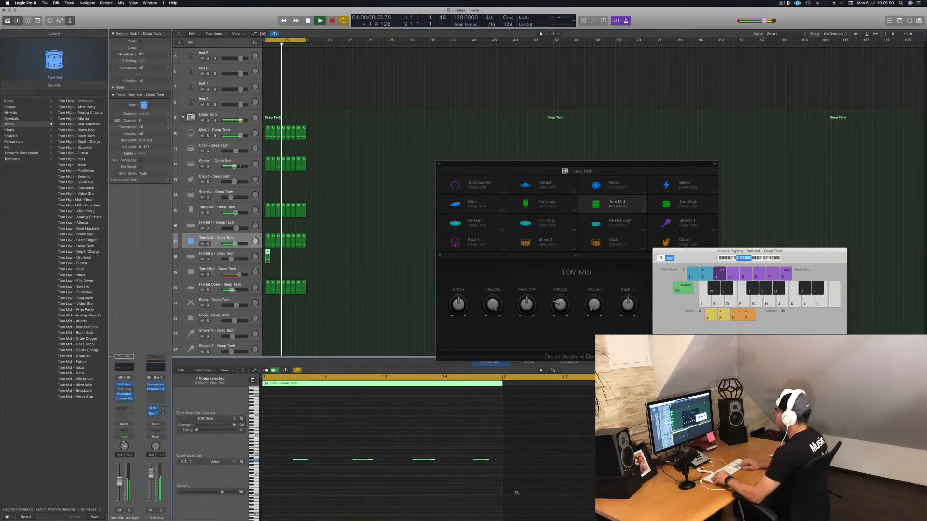
pyautogui.moveTo(303, 449); pyautogui.dragTo(482, 489)
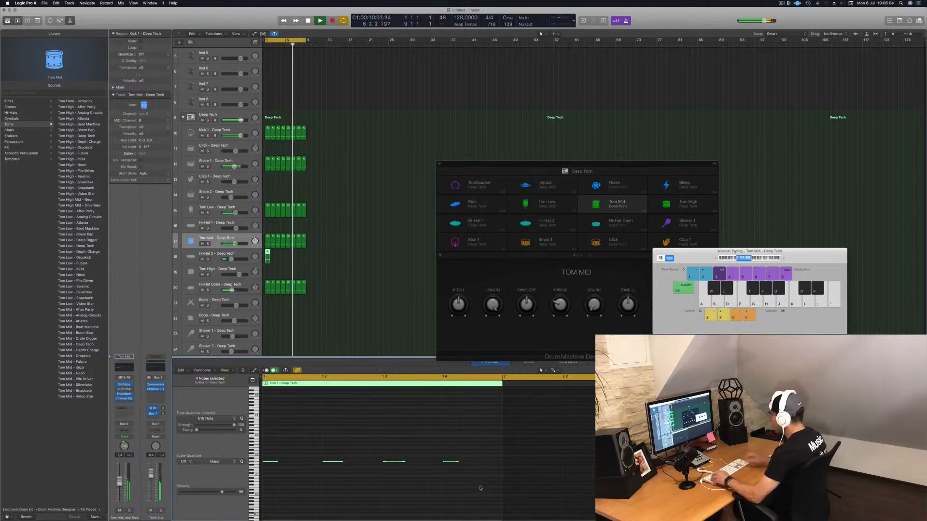
# Step: Shift the four Hi-Hat 2 notes to the last sixteenth of each beat and delete the second and fourth notes
pyautogui.press('space')
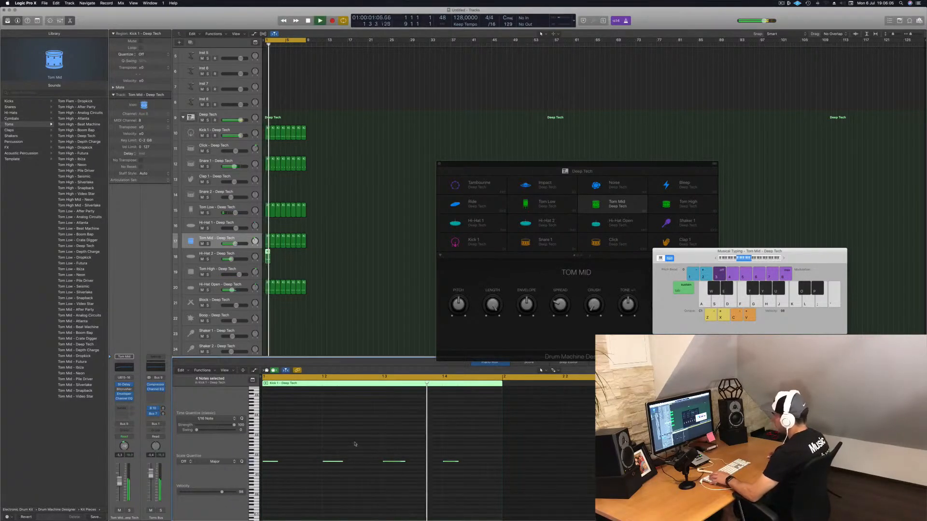
pyautogui.moveTo(272, 452); pyautogui.dragTo(491, 490)
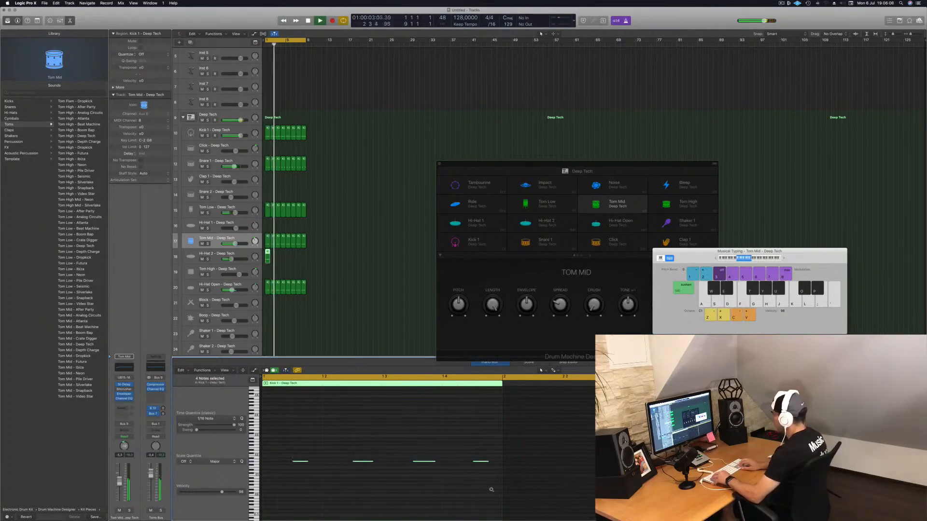
pyautogui.hscroll(-3, 399, 468)
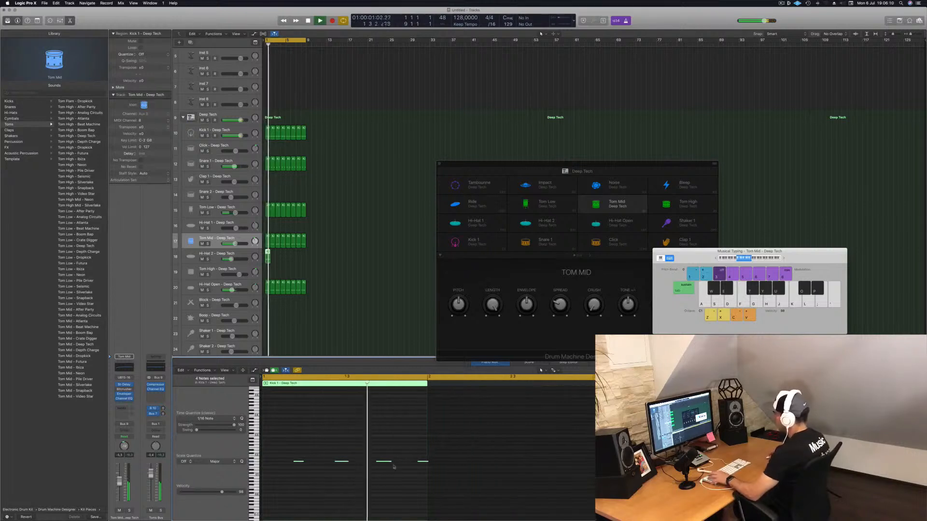
pyautogui.moveTo(322, 452); pyautogui.dragTo(349, 477)
pyautogui.press('Delete')
pyautogui.press('space')
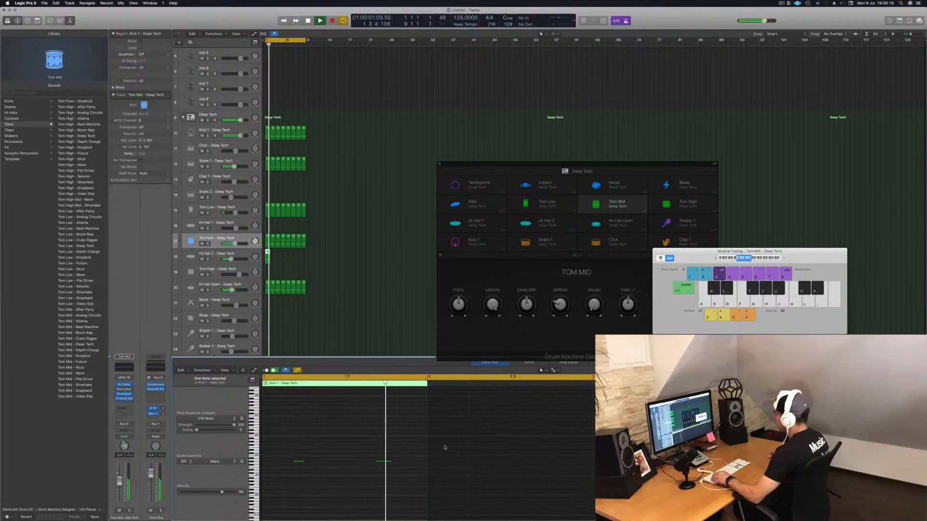
# Step: Shift the two remaining Hi-Hat 2 notes to the second sixteenth of beats 1 and 3 and play the beat
pyautogui.moveTo(290, 456); pyautogui.dragTo(445, 485)
pyautogui.hotkey('alt', 'Right')
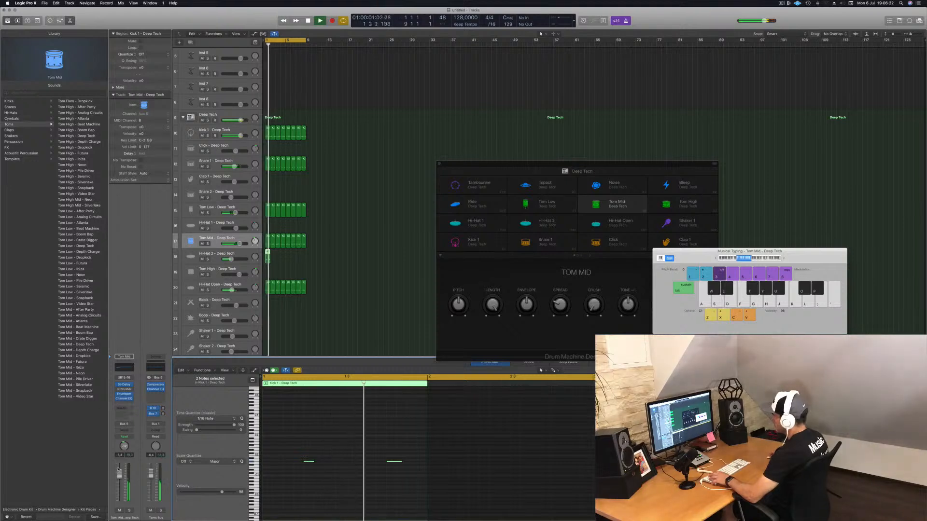
pyautogui.press('space')
pyautogui.moveTo(304, 448); pyautogui.dragTo(401, 495)
pyautogui.hotkey('alt', 'Left')
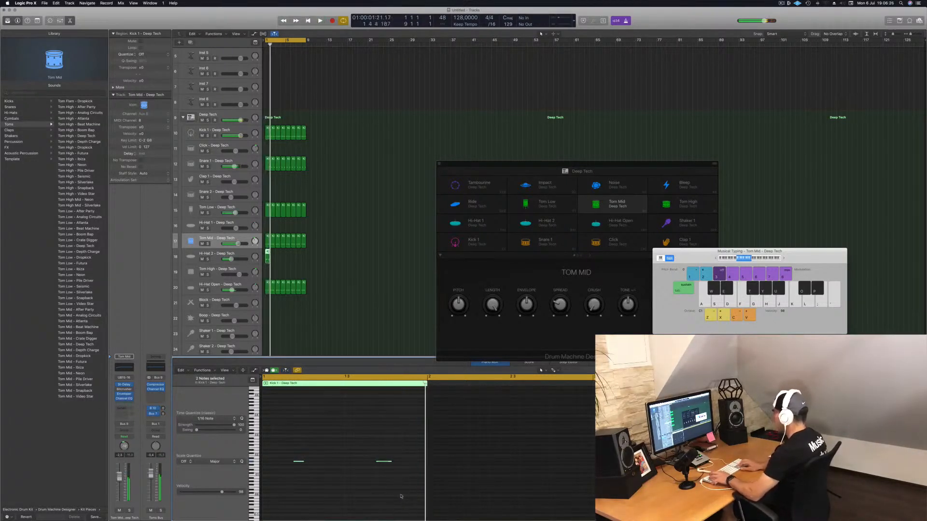
pyautogui.hotkey('alt', 'Left')
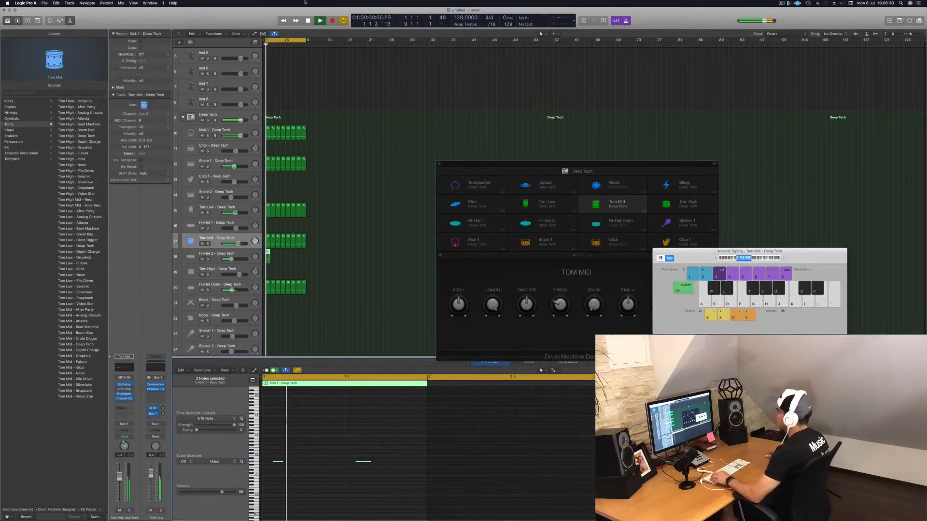
pyautogui.press('space')
# Step: Slightly lower the Hi-Hat 2 track's volume during playback and repeat its region across eight bars
pyautogui.press('Down')
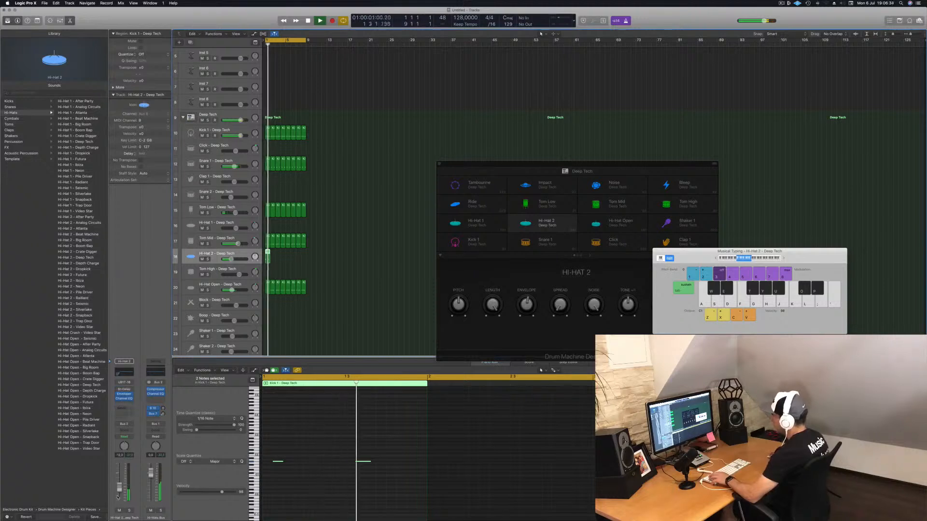
pyautogui.moveTo(117, 491); pyautogui.dragTo(119, 494)
pyautogui.press('space')
pyautogui.press('space')
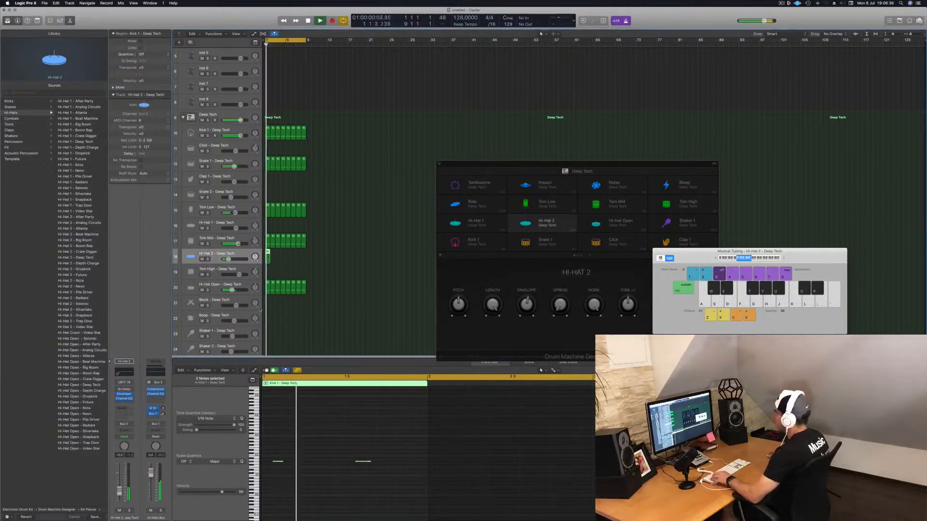
pyautogui.moveTo(271, 257); pyautogui.dragTo(290, 257)
pyautogui.press('super+z')
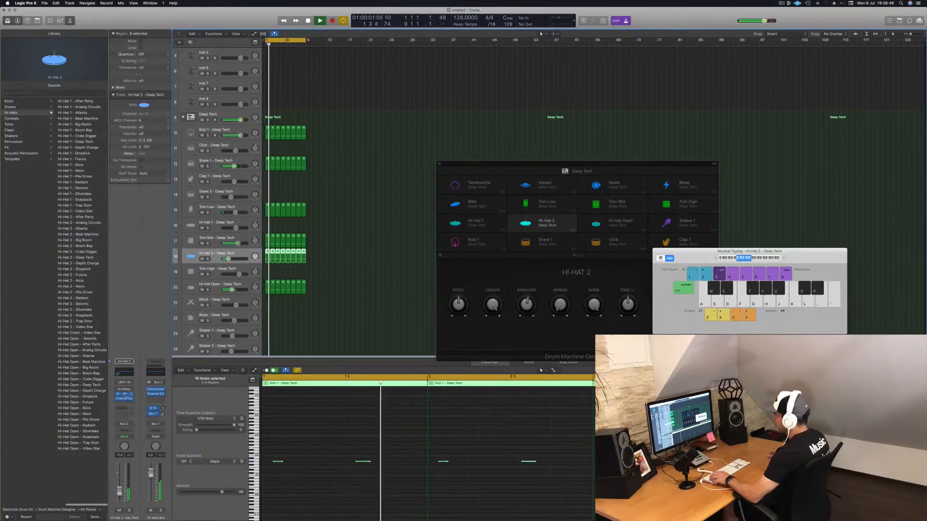
# Step: Open the Hi-Hat 2 track's Stereo Delay over the arrangement, switch it on and slightly raise the track's volume
pyautogui.click(125, 394)
pyautogui.click(30, 31)
pyautogui.moveTo(149, 23); pyautogui.dragTo(413, 98)
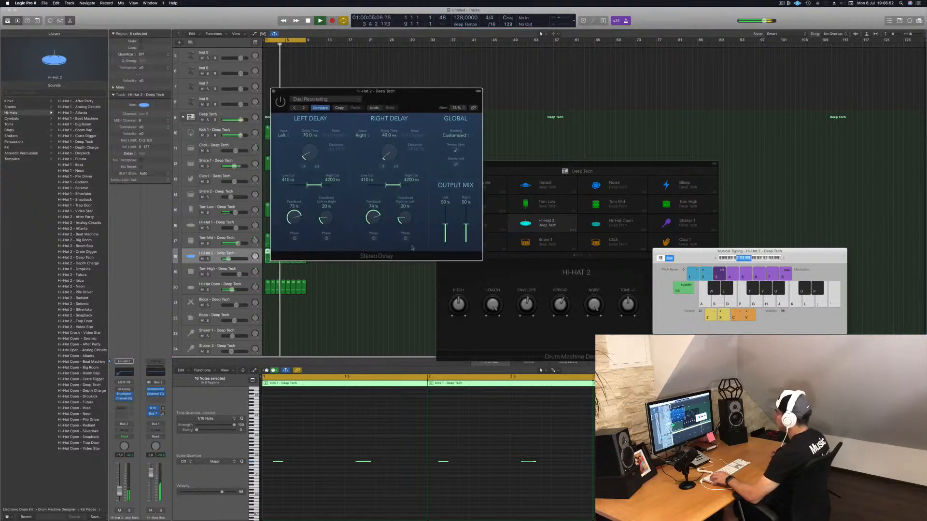
pyautogui.moveTo(118, 495); pyautogui.dragTo(119, 491)
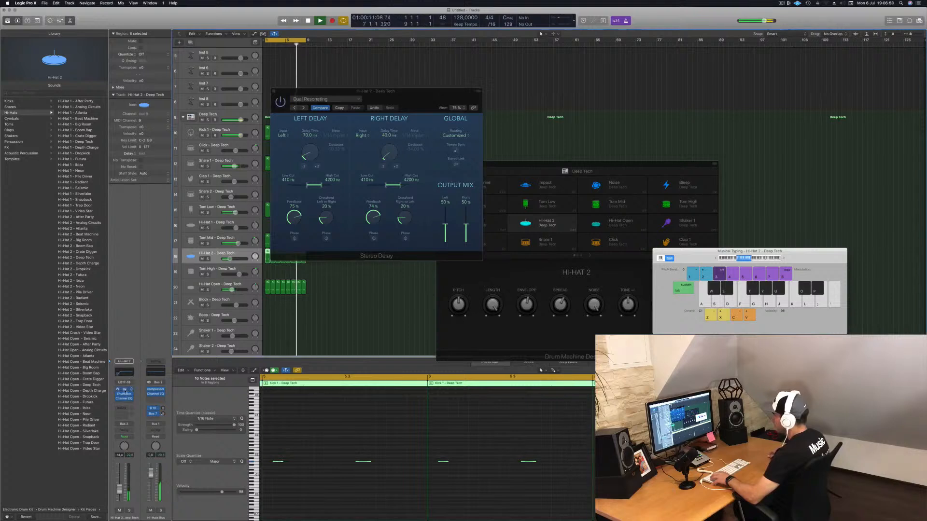
pyautogui.click(124, 391)
pyautogui.click(124, 391)
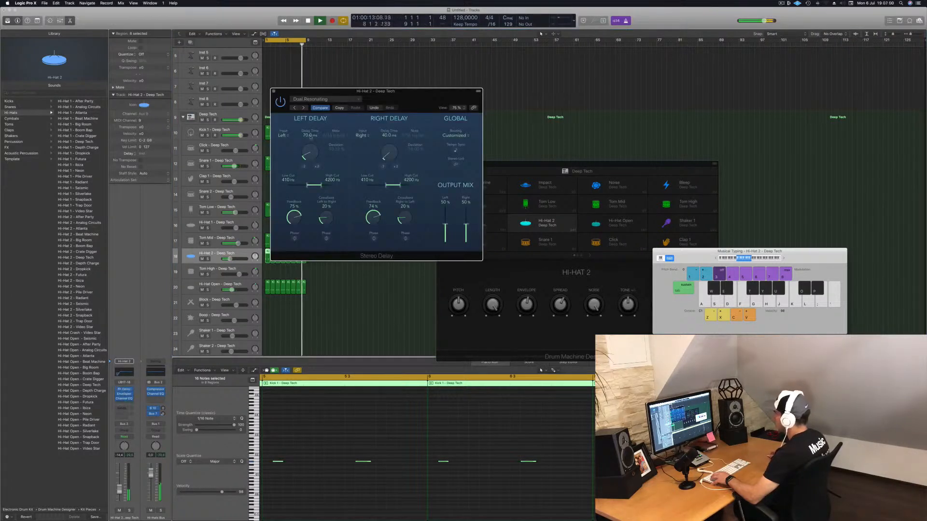
# Step: Load the Dual 1/16 Note Dotted delay preset on Hi-Hat 2, raise the track's volume and set both output mix levels to 65%
pyautogui.moveTo(390, 102); pyautogui.dragTo(487, 142)
pyautogui.click(376, 138)
pyautogui.click(402, 153)
pyautogui.click(123, 481)
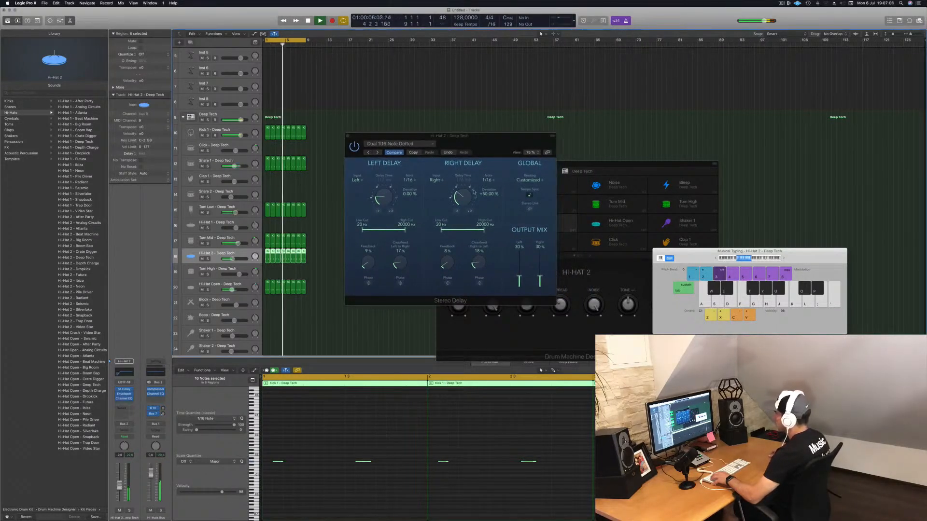
pyautogui.moveTo(522, 273); pyautogui.dragTo(522, 257)
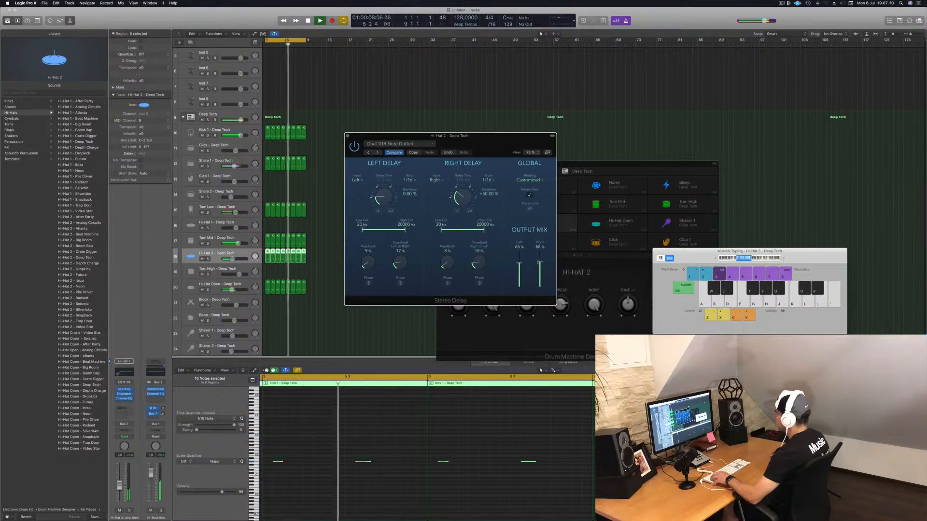
# Step: Switch the Hi-Hat 2 delay to the Dual 1/8 Note preset with output mix at 35% left and 54% right, and close it
pyautogui.click(368, 153)
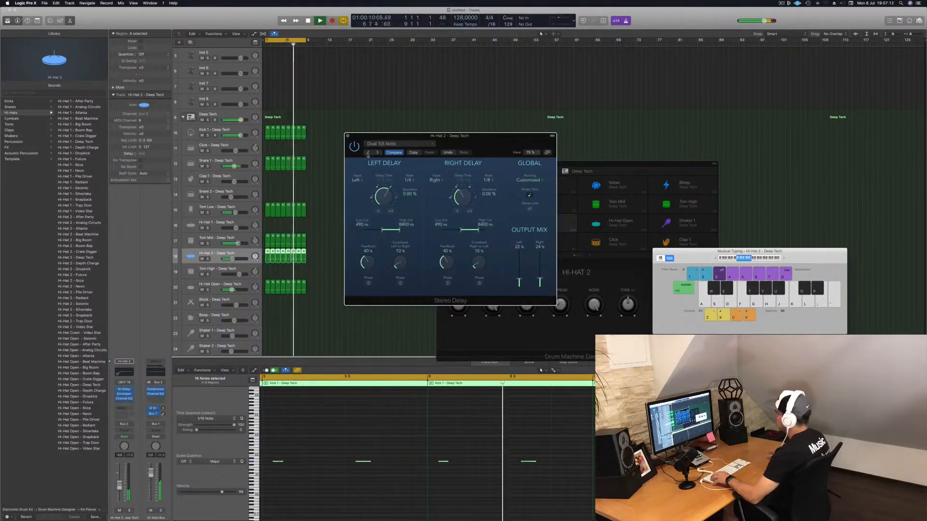
pyautogui.moveTo(385, 137); pyautogui.dragTo(357, 159)
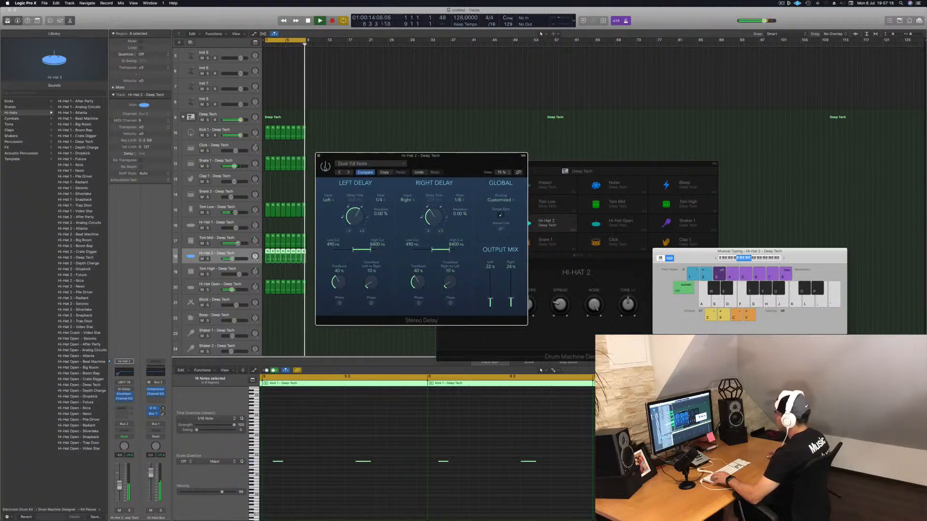
pyautogui.moveTo(428, 165)
pyautogui.mouseDown()
pyautogui.moveTo(419, 166)
pyautogui.moveTo(445, 164)
pyautogui.mouseUp()
pyautogui.moveTo(506, 285); pyautogui.dragTo(508, 283)
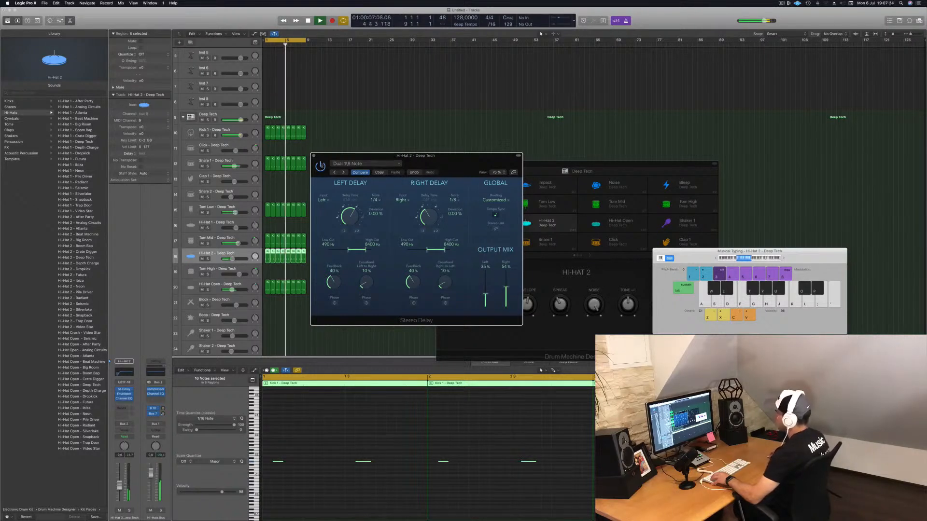
pyautogui.click(313, 156)
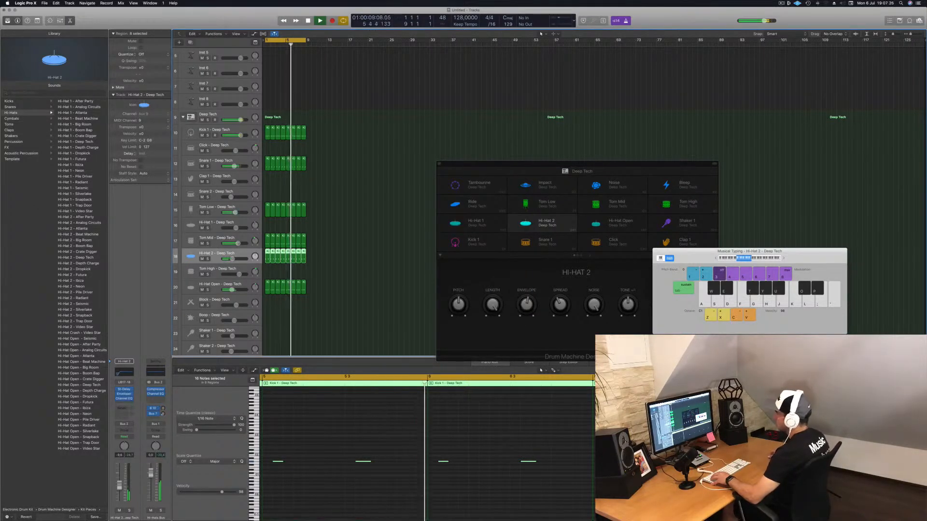
# Step: Copy the first Hi-Hat Open region to the Noise track, starting at beat 3 of bar 1
pyautogui.scroll(-6, 367, 303)
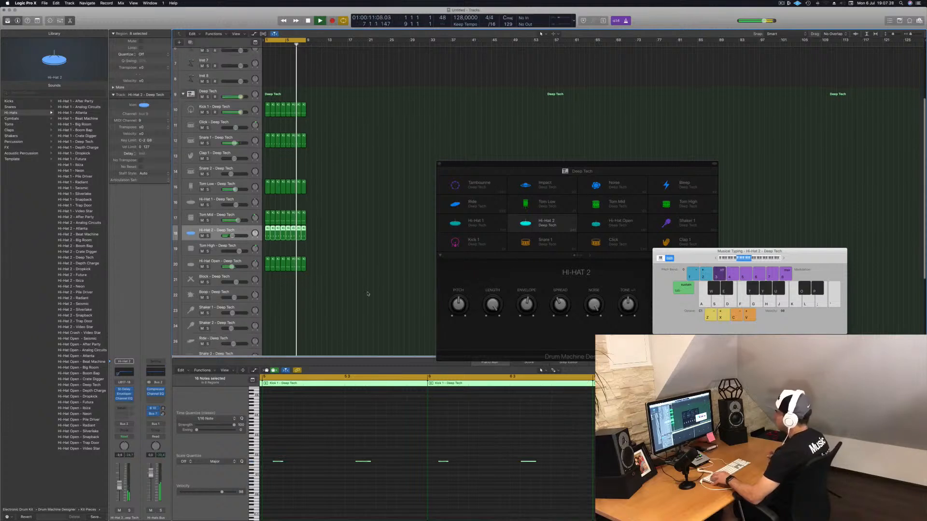
pyautogui.click(368, 303)
pyautogui.scroll(-5, 367, 302)
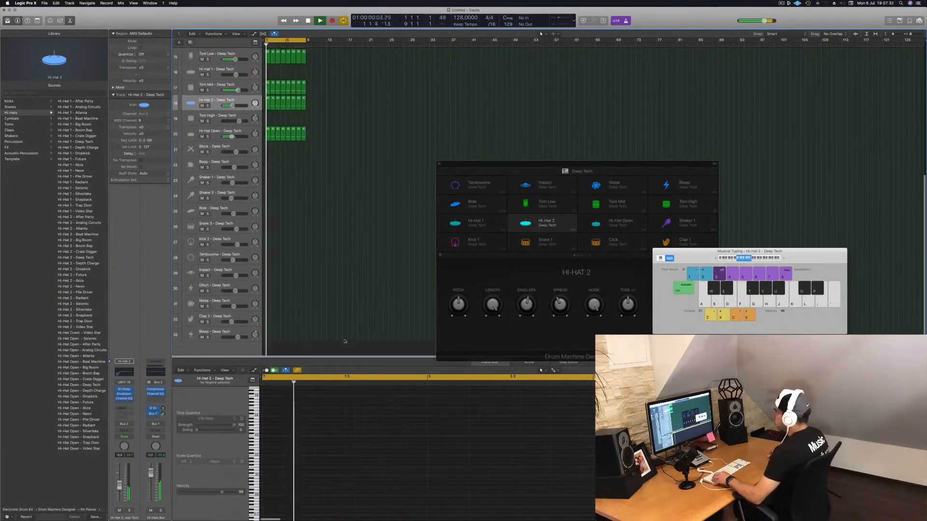
pyautogui.moveTo(266, 134); pyautogui.dragTo(270, 306)
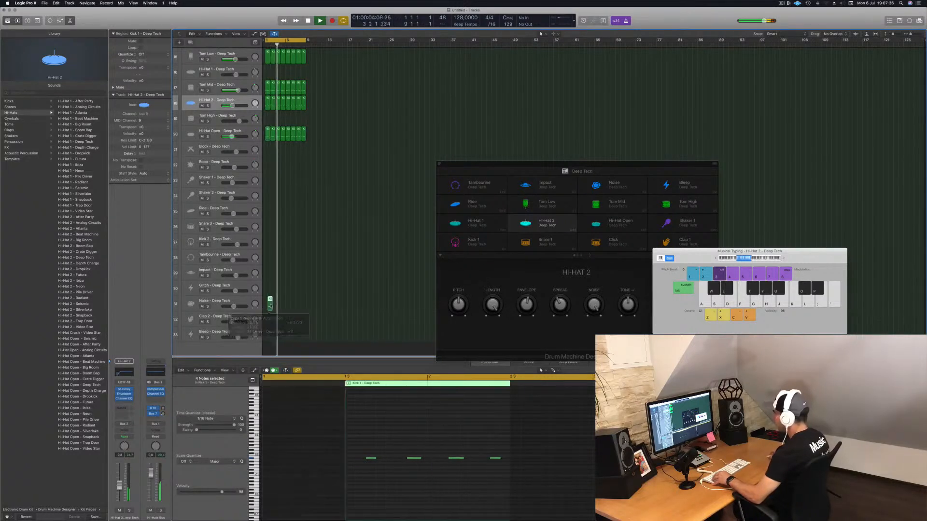
# Step: Delete the last three notes of the copied region, then transpose the remaining note up to the Glitch pitch at the region's start
pyautogui.moveTo(382, 488); pyautogui.dragTo(498, 438)
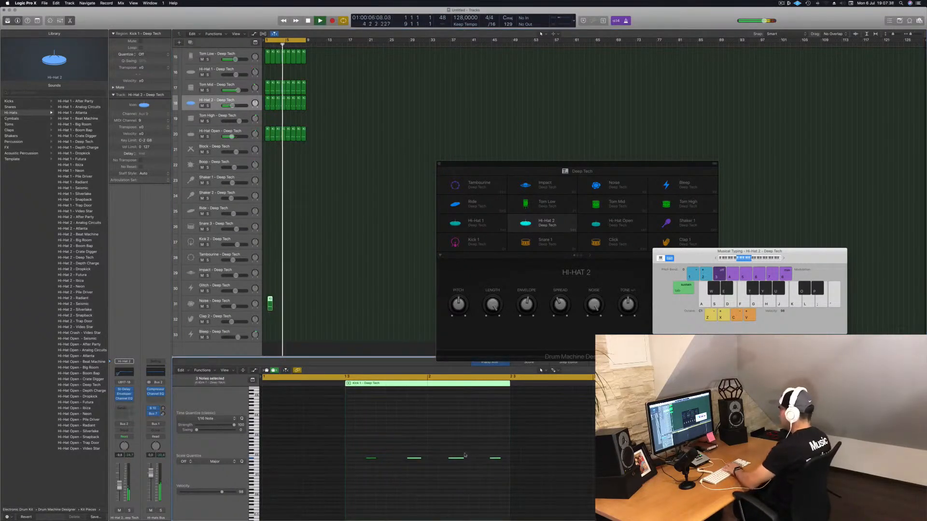
pyautogui.moveTo(418, 434); pyautogui.dragTo(362, 476)
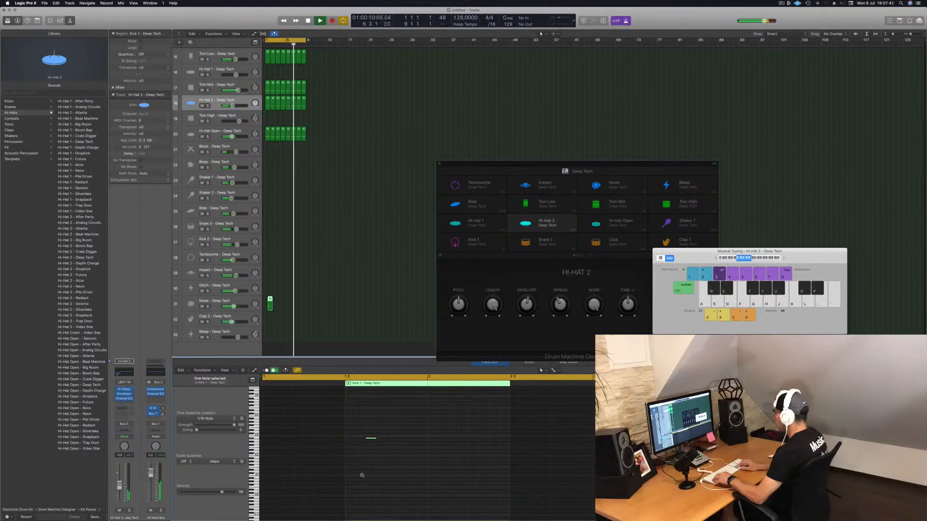
pyautogui.hotkey('alt', 'Down')
pyautogui.hotkey('alt', 'Left')
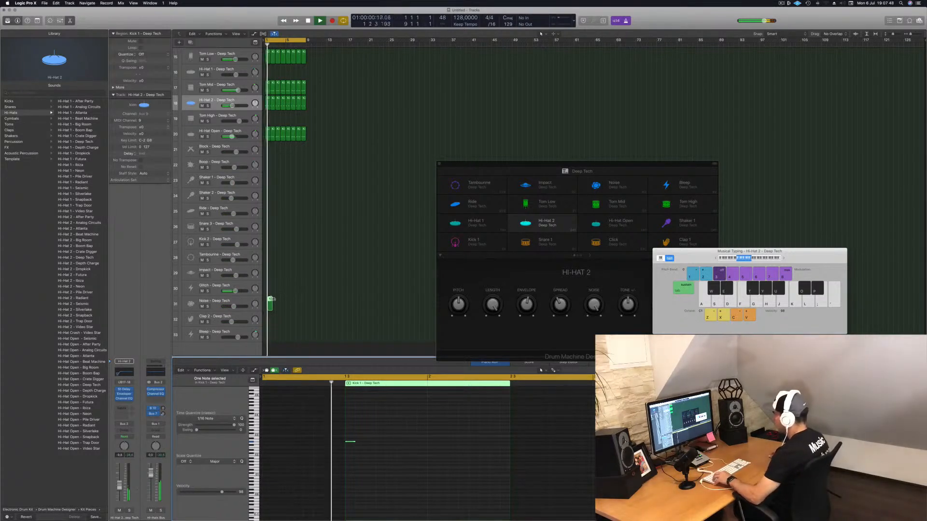
# Step: Move the one-note region from the Noise track to Glitch and copy it to beat 3 of bars 3, 5 and 7
pyautogui.moveTo(270, 302); pyautogui.dragTo(270, 292)
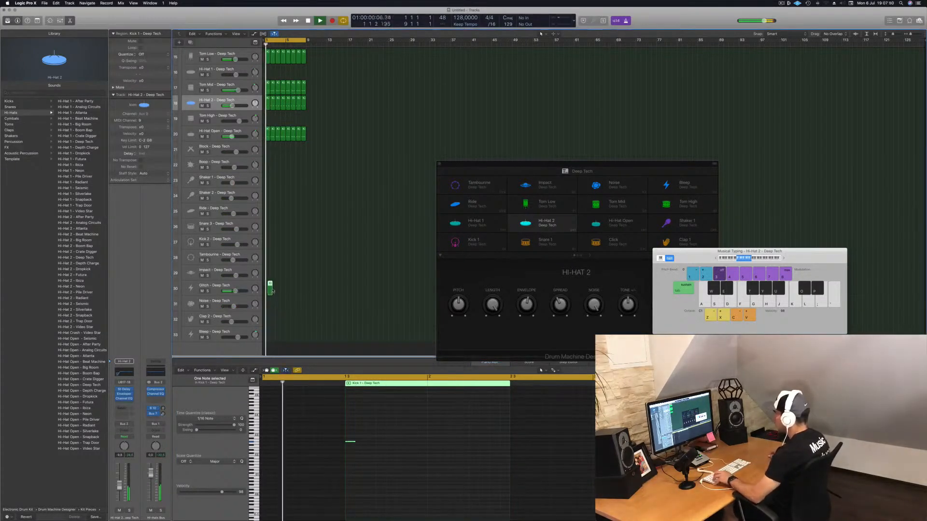
pyautogui.press('super+Right')
pyautogui.press('super+Right')
pyautogui.press('super+Right')
pyautogui.press('super+Right')
pyautogui.press('super+Right')
pyautogui.press('super+Right')
pyautogui.press('super+Left')
pyautogui.press('super+Left')
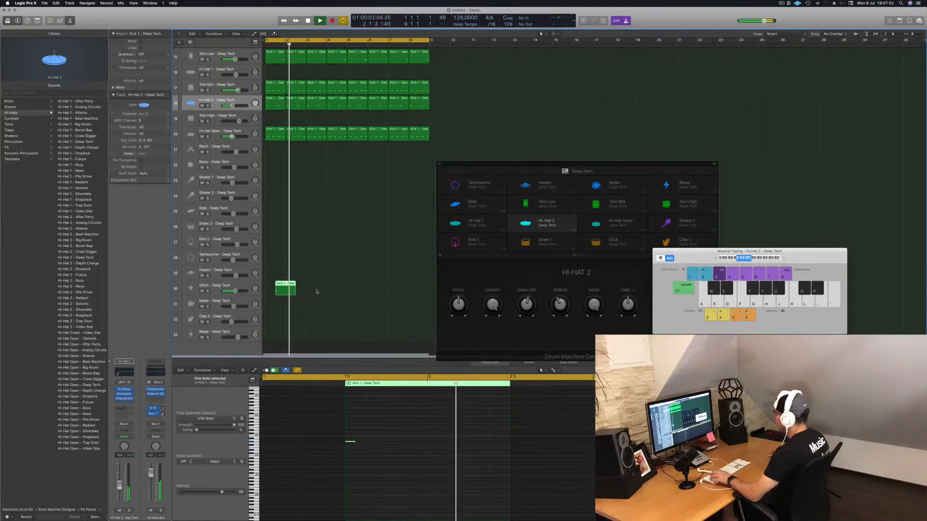
pyautogui.moveTo(284, 283); pyautogui.dragTo(371, 291)
pyautogui.press('Return')
pyautogui.keyDown('shift'); pyautogui.click(286, 288); pyautogui.keyUp('shift')
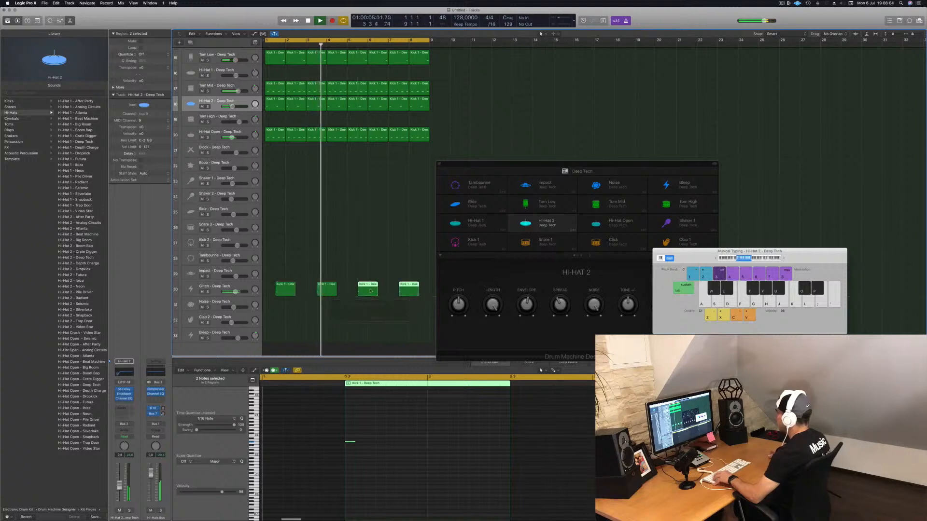
# Step: Copy the first Glitch region to the start of bar 1 on the Noise track and select that track
pyautogui.press('super+Left')
pyautogui.moveTo(279, 288)
pyautogui.mouseDown()
pyautogui.moveTo(275, 315)
pyautogui.moveTo(273, 303)
pyautogui.mouseUp()
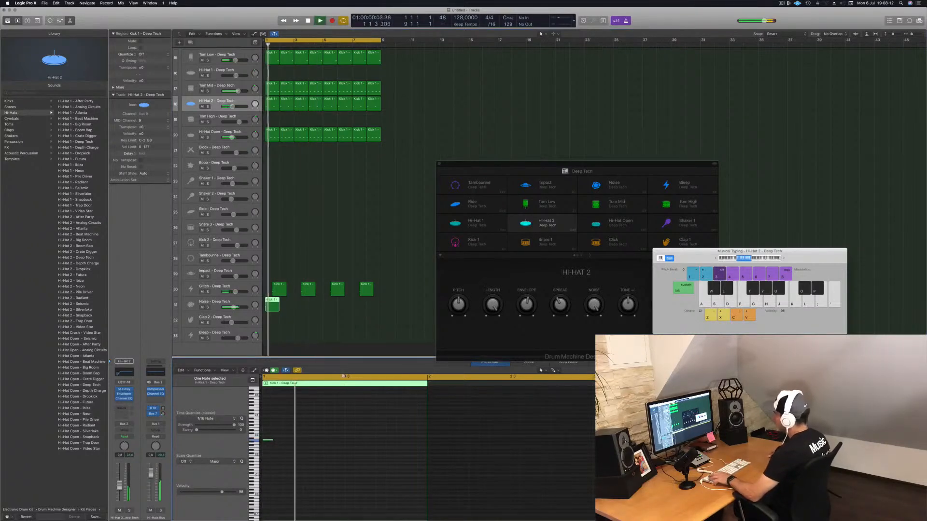
pyautogui.click(211, 307)
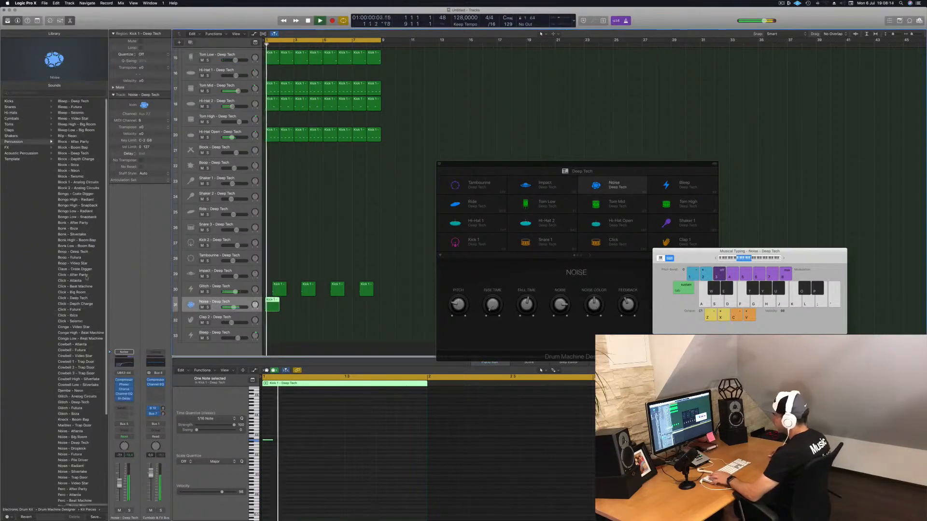
# Step: Audition the Atlanta, Big Room, Deep Tech and Dropkick noise sounds, and load Noise - Futura on the Noise track
pyautogui.press('space')
pyautogui.scroll(-5, 92, 313)
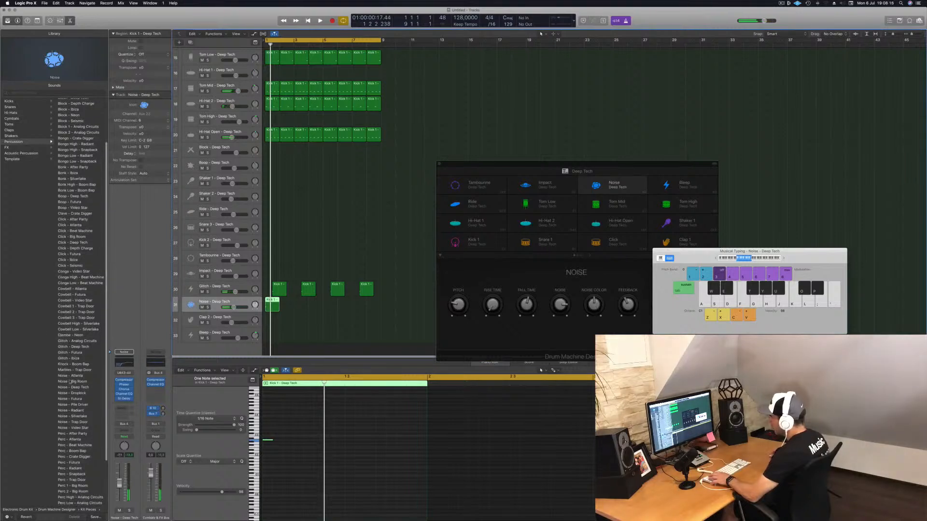
pyautogui.click(72, 377)
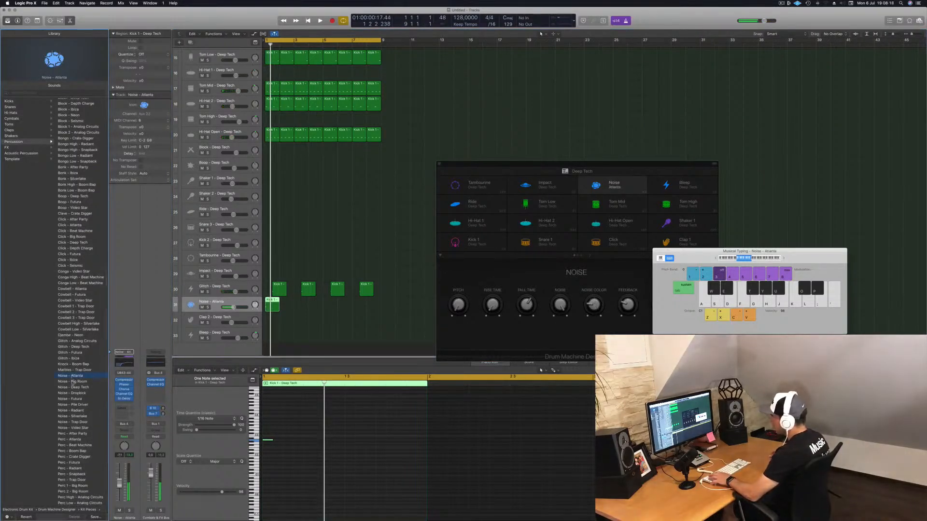
pyautogui.press('space')
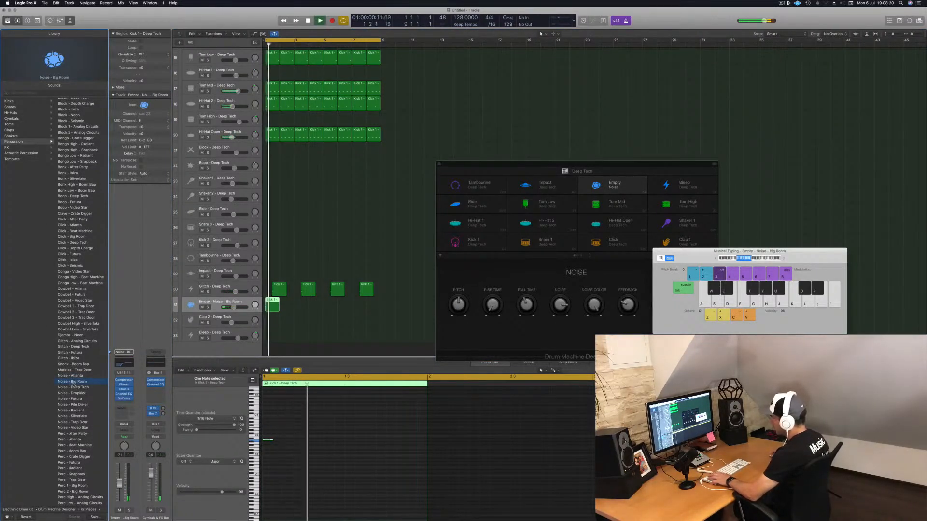
pyautogui.press('space')
pyautogui.press('space')
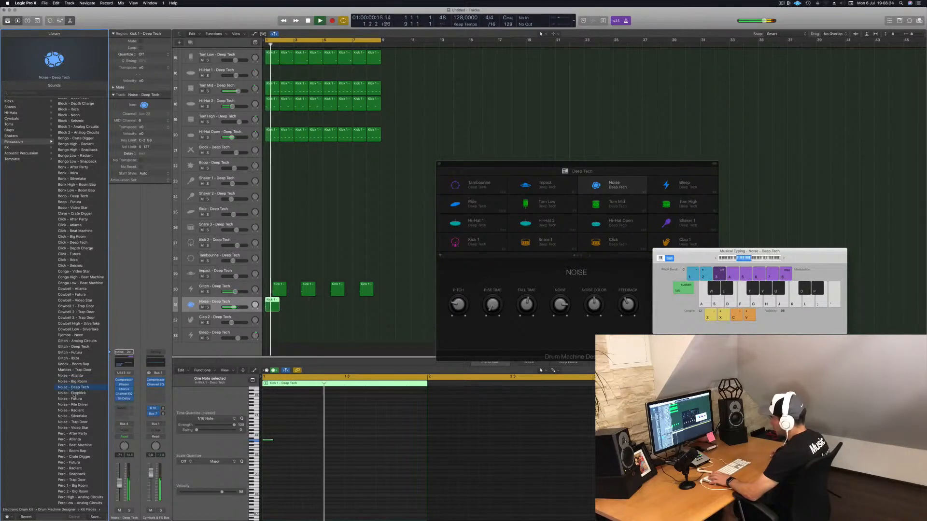
pyautogui.click(72, 393)
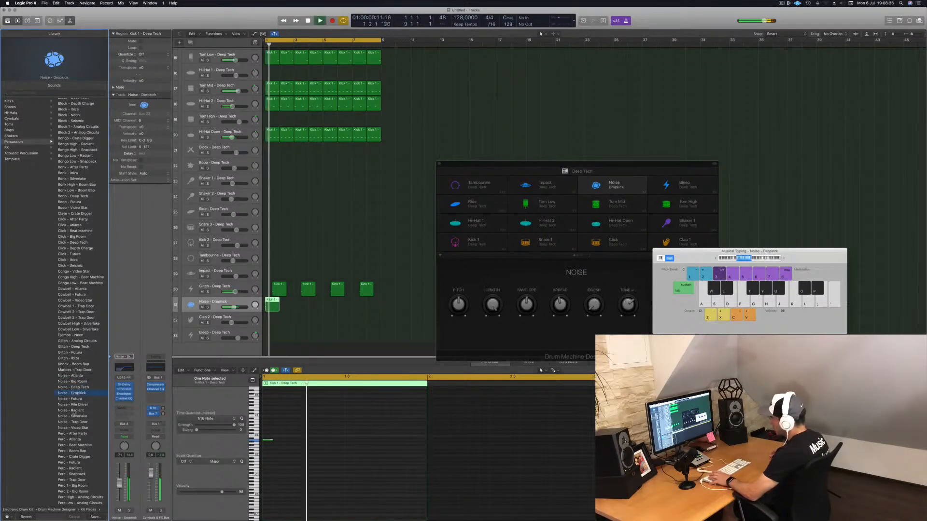
pyautogui.press('space')
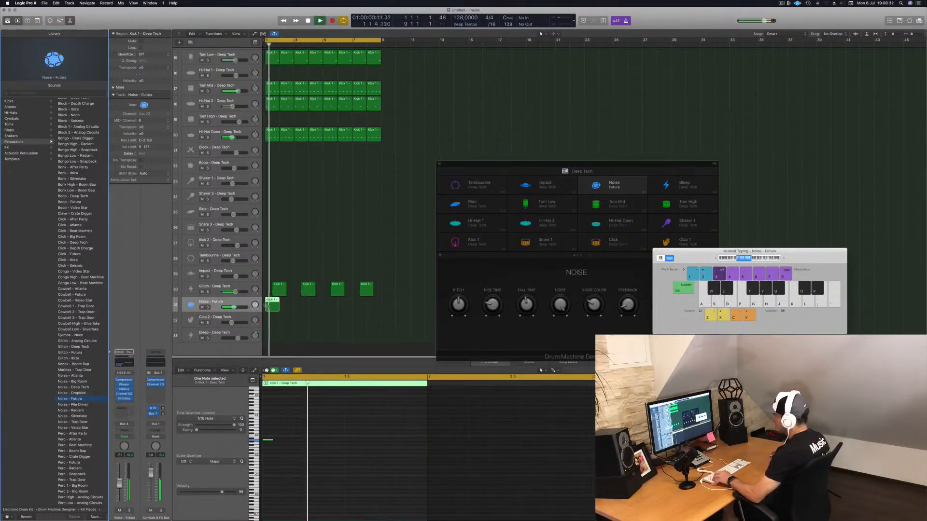
# Step: Copy the Noise region to the start of bar 5 and lower the Noise track's volume
pyautogui.moveTo(272, 303); pyautogui.dragTo(331, 304)
pyautogui.click(245, 306)
pyautogui.press('space')
pyautogui.moveTo(121, 493); pyautogui.dragTo(121, 491)
pyautogui.press('space')
pyautogui.press('space')
# Step: Add a bus send to the Noise track and insert a stereo SilverVerb on the bus's aux channel
pyautogui.click(124, 412)
pyautogui.moveTo(140, 418)
pyautogui.click(182, 370)
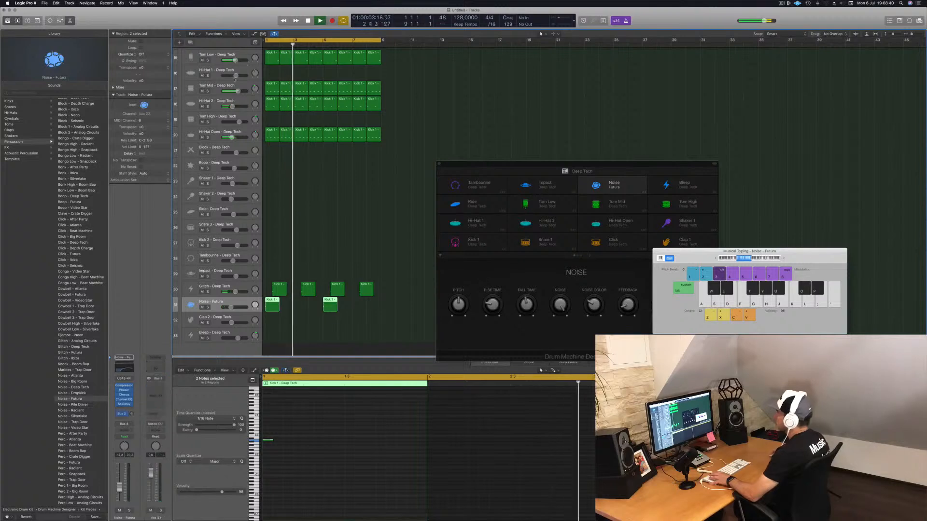
pyautogui.press('space')
pyautogui.press('space')
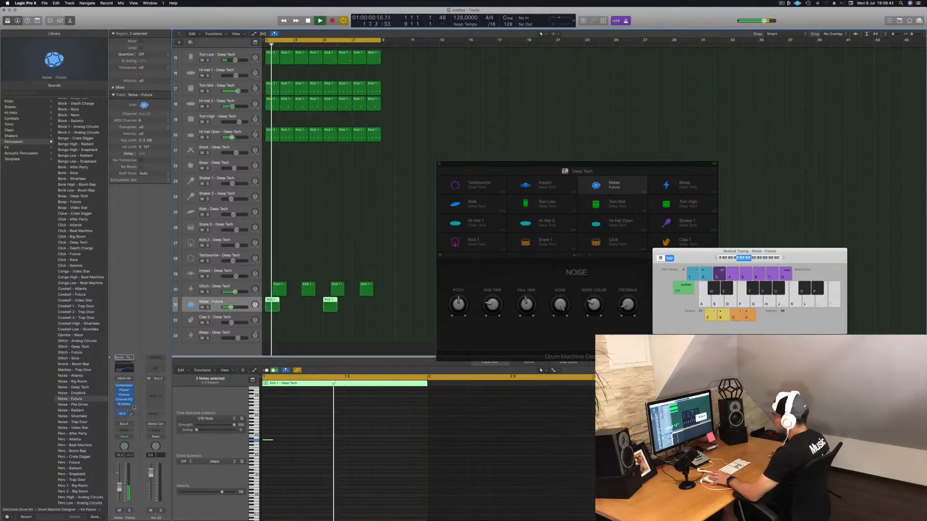
pyautogui.click(154, 387)
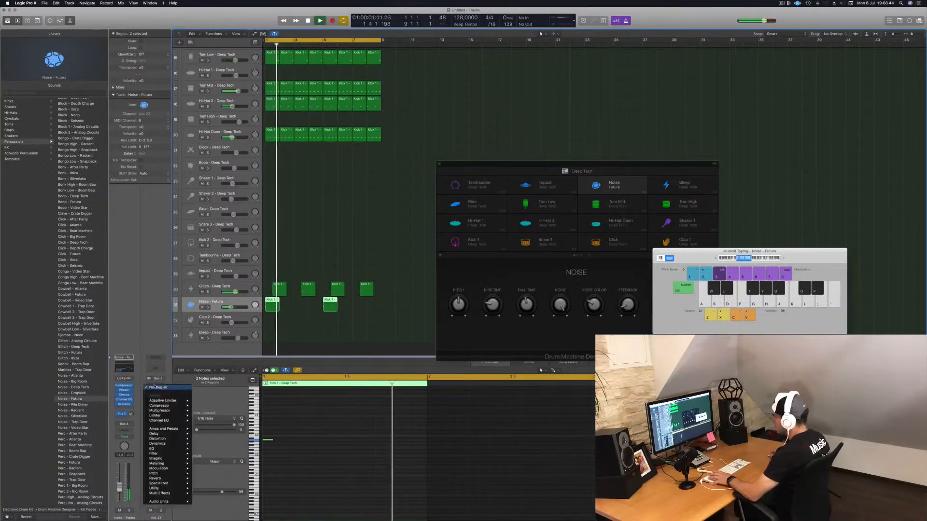
pyautogui.moveTo(165, 450)
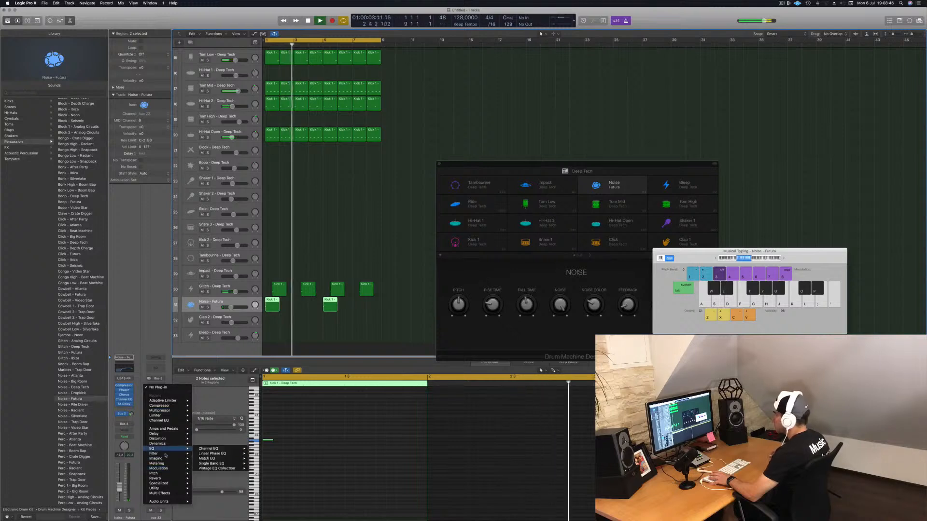
pyautogui.moveTo(159, 478)
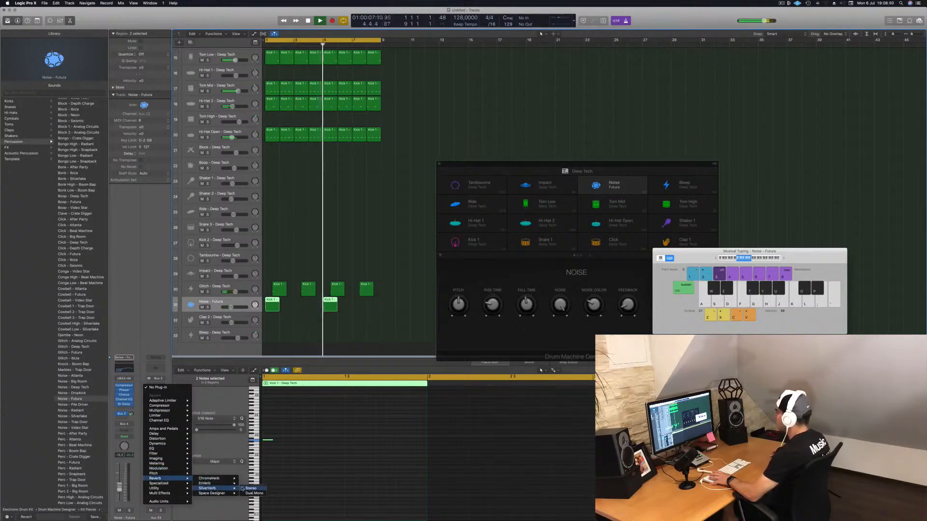
pyautogui.click(242, 489)
# Step: Load the grandiose preset in SilverVerb and set the Wet output to 100%
pyautogui.moveTo(67, 23); pyautogui.dragTo(200, 71)
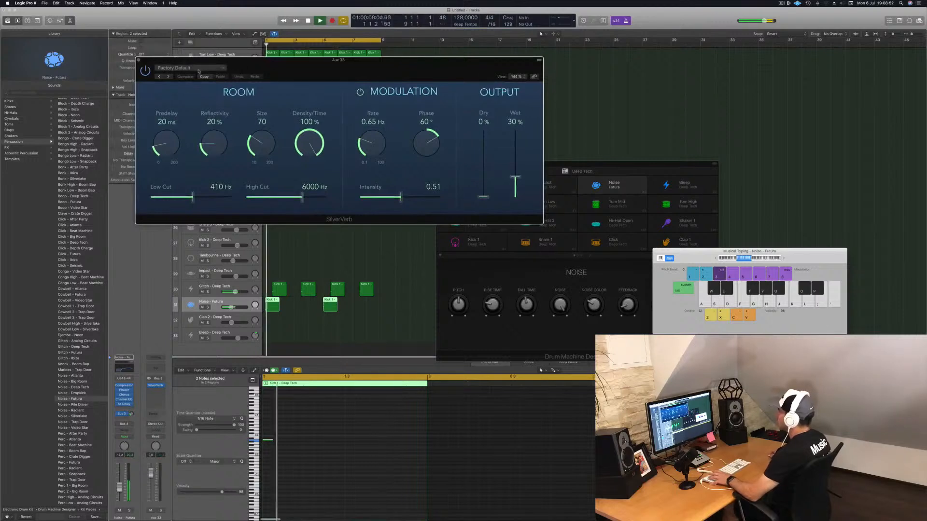
pyautogui.click(200, 71)
pyautogui.click(312, 83)
pyautogui.moveTo(323, 74); pyautogui.dragTo(418, 115)
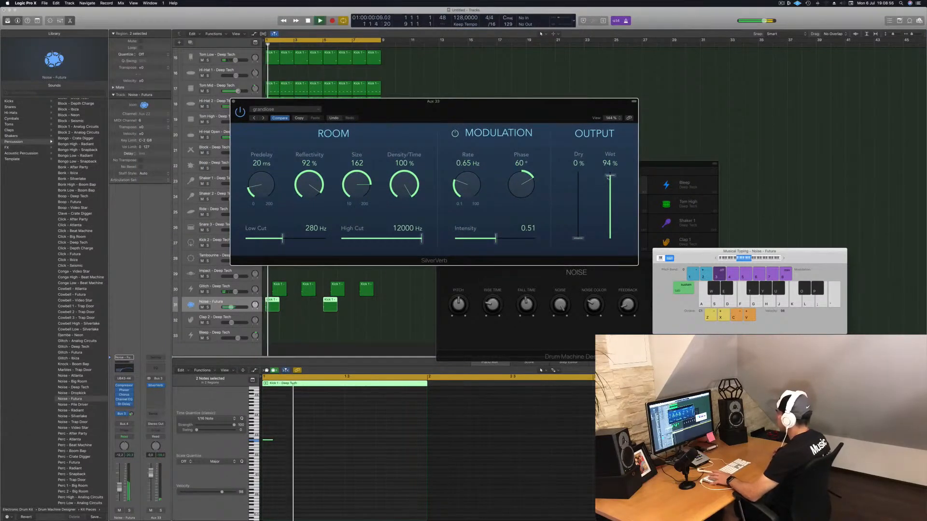
# Step: Raise the Noise track's send level to the reverb bus and close the SilverVerb window
pyautogui.moveTo(131, 415); pyautogui.dragTo(131, 414)
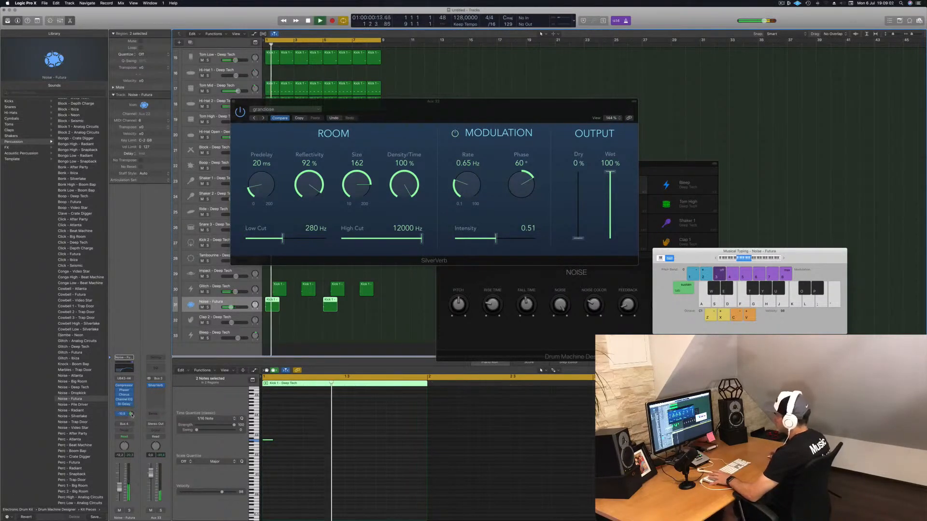
pyautogui.moveTo(401, 120); pyautogui.dragTo(365, 195)
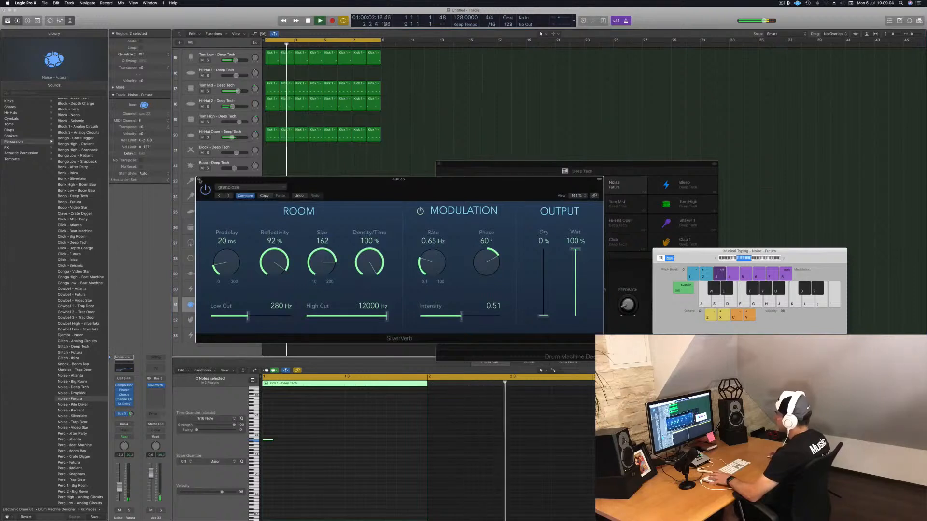
pyautogui.press('super+w')
# Step: Add a send from the Glitch track to the same reverb bus and raise its send level
pyautogui.hscroll(-5, 309, 182)
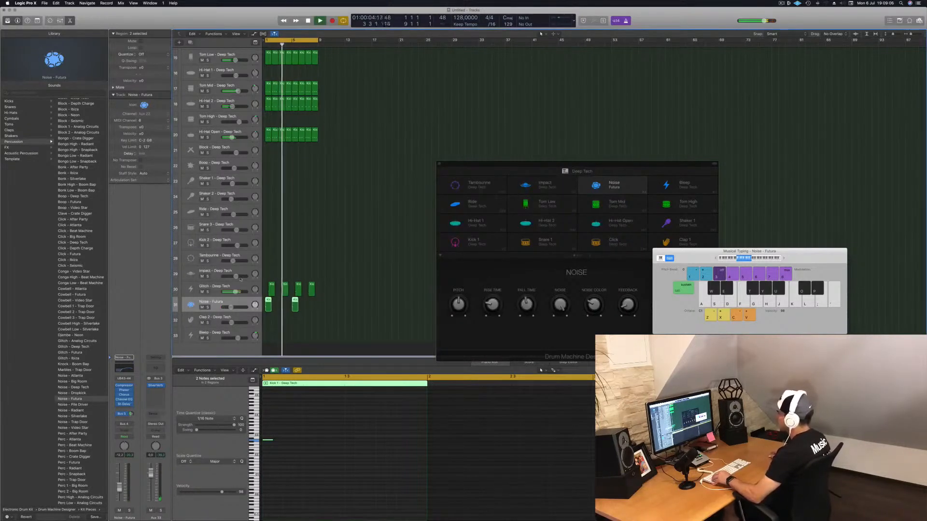
pyautogui.click(242, 286)
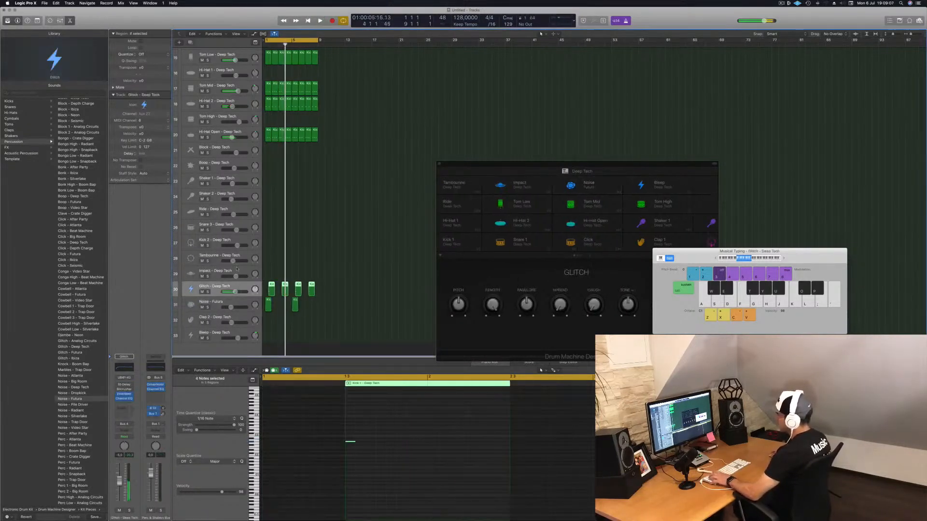
pyautogui.click(124, 410)
pyautogui.moveTo(125, 419)
pyautogui.click(170, 383)
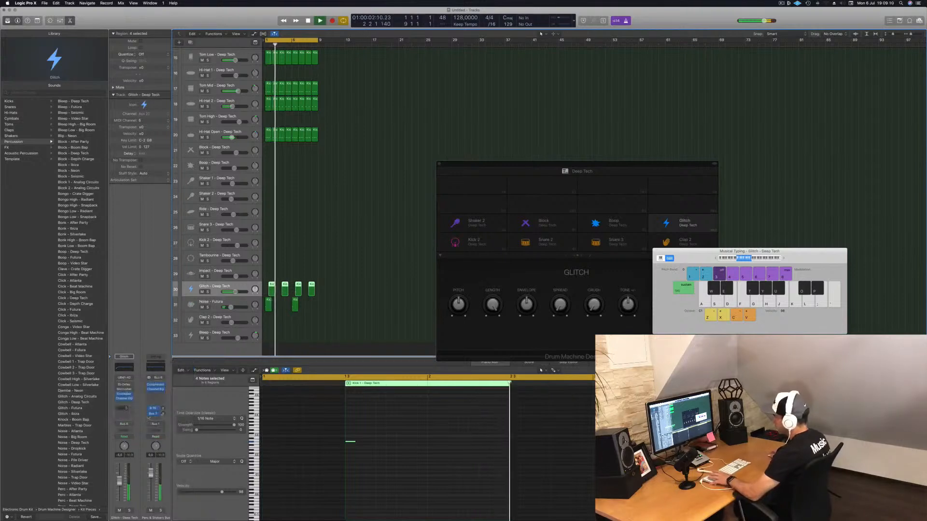
pyautogui.moveTo(127, 416); pyautogui.dragTo(131, 416)
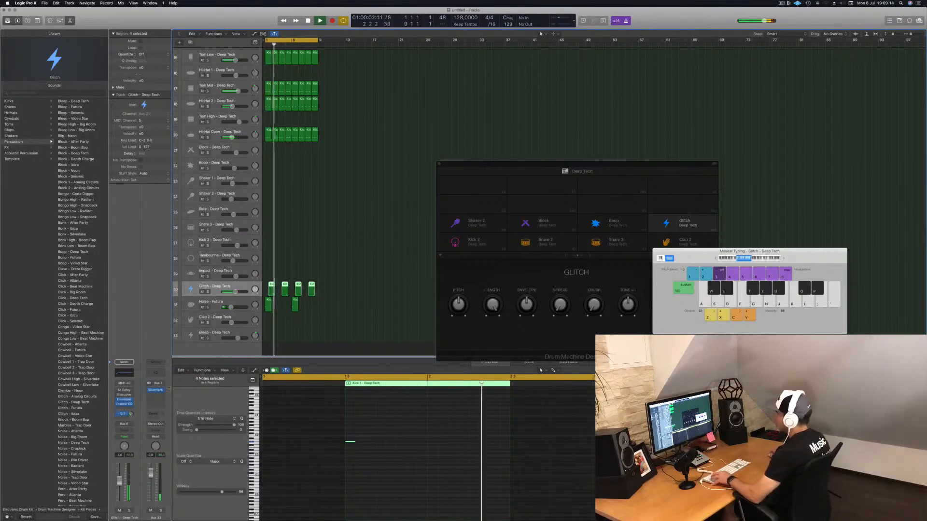
# Step: Copy the first Hi-Hat Open region to bar 1 of the Shaker 2 track
pyautogui.scroll(-5, 282, 258)
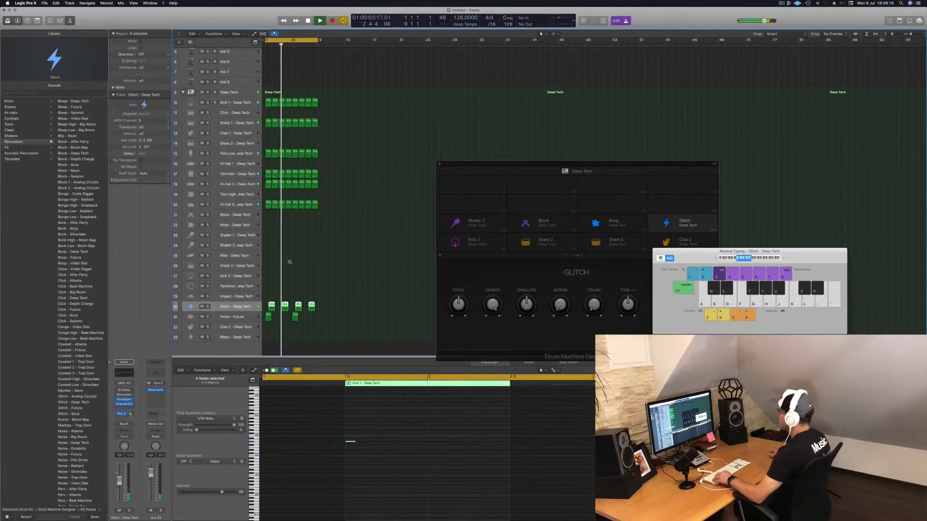
pyautogui.scroll(-4, 289, 266)
pyautogui.click(269, 212)
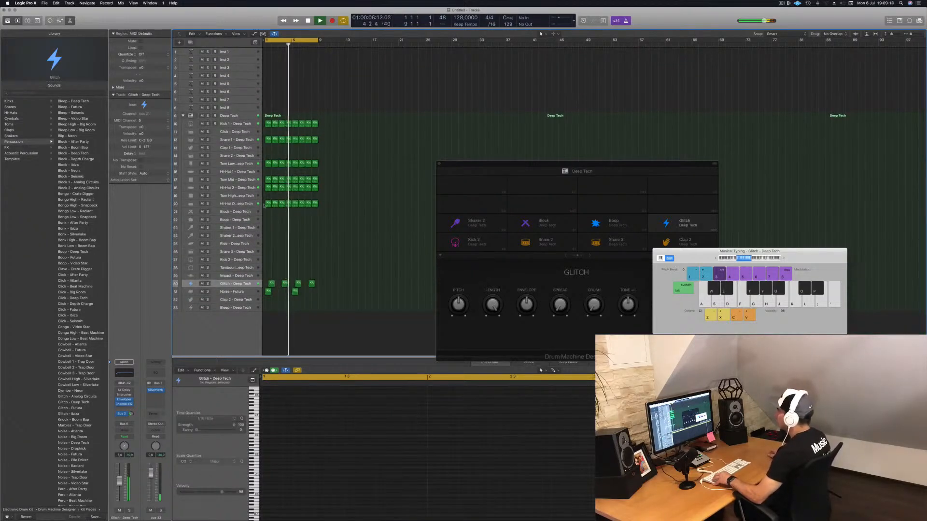
pyautogui.click(269, 203)
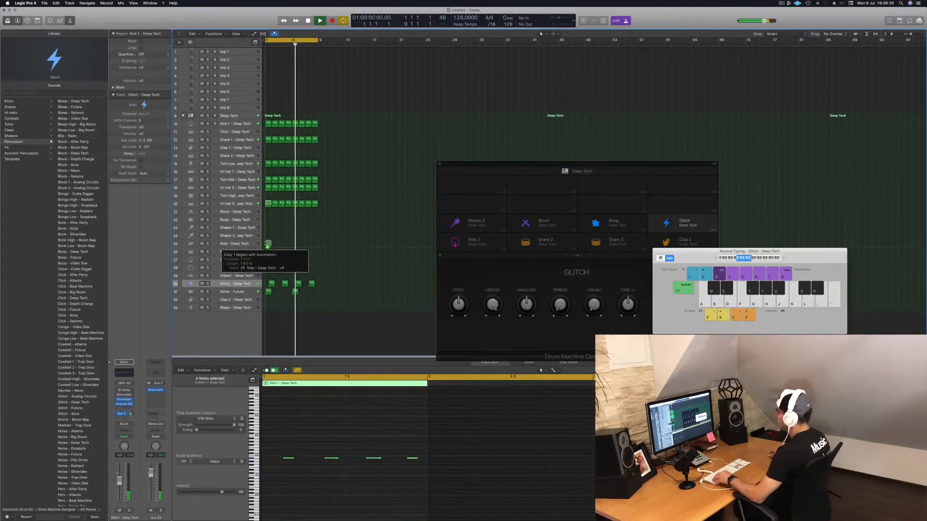
# Step: Transpose the four copied notes up to the Shaker 2 pitch and duplicate them an eighth note earlier, starting at the region's start
pyautogui.moveTo(299, 457); pyautogui.dragTo(298, 451)
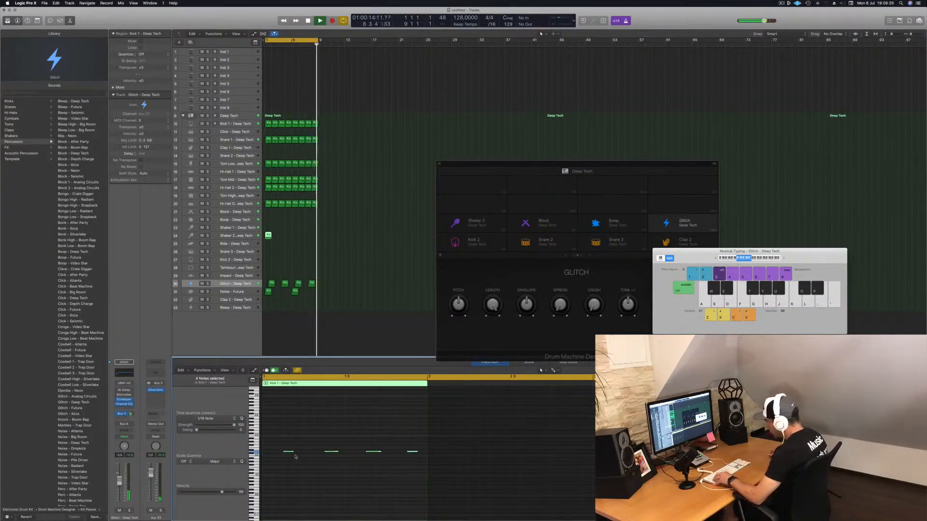
pyautogui.moveTo(285, 454); pyautogui.dragTo(267, 454)
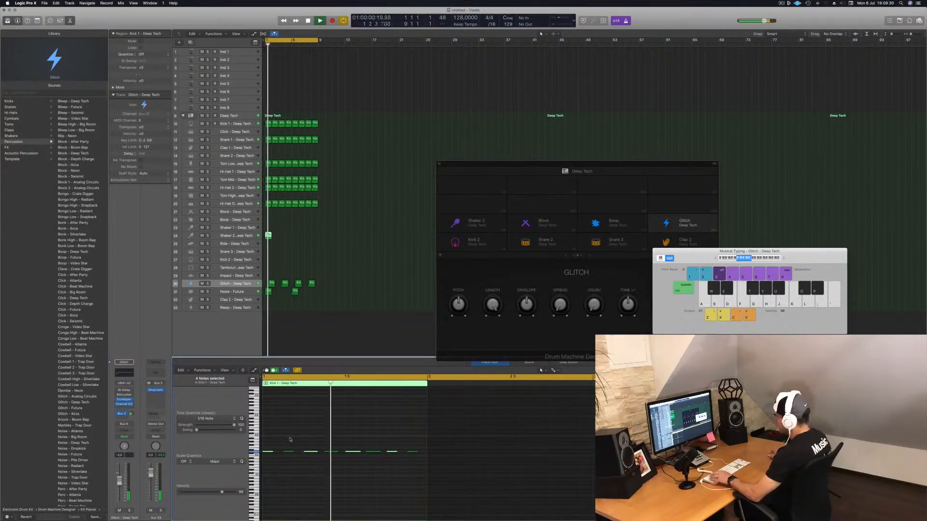
# Step: Select the Shaker 2 track and copy its edited region across bars 2 to 8
pyautogui.click(245, 237)
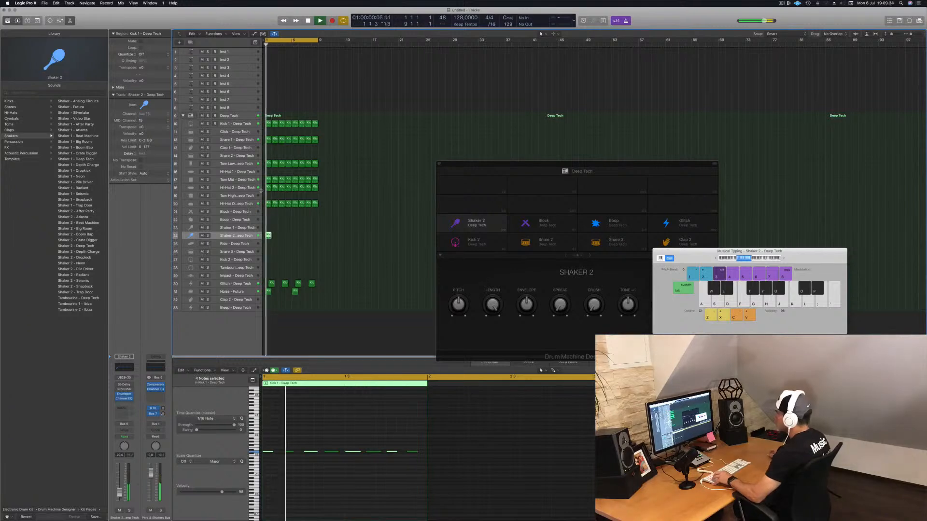
pyautogui.moveTo(268, 236); pyautogui.dragTo(296, 241)
pyautogui.hscroll(-2, 295, 259)
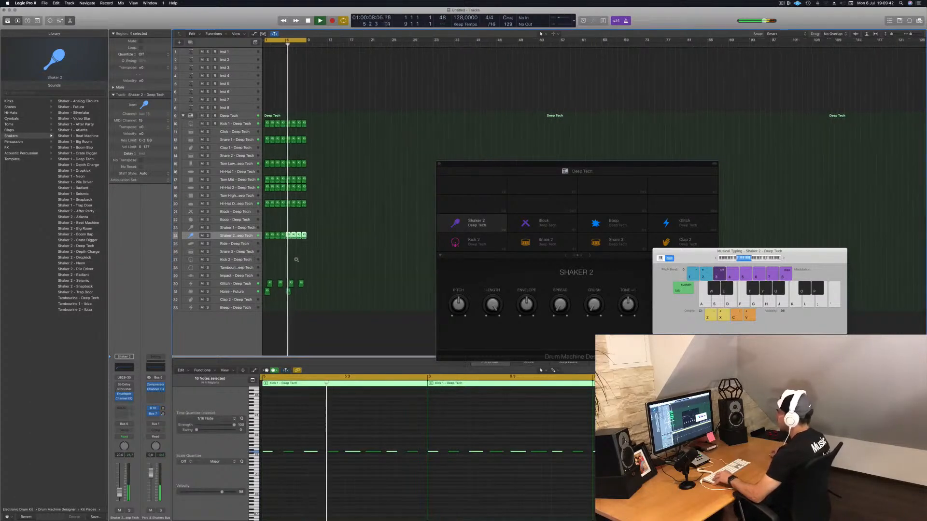
pyautogui.press('Return')
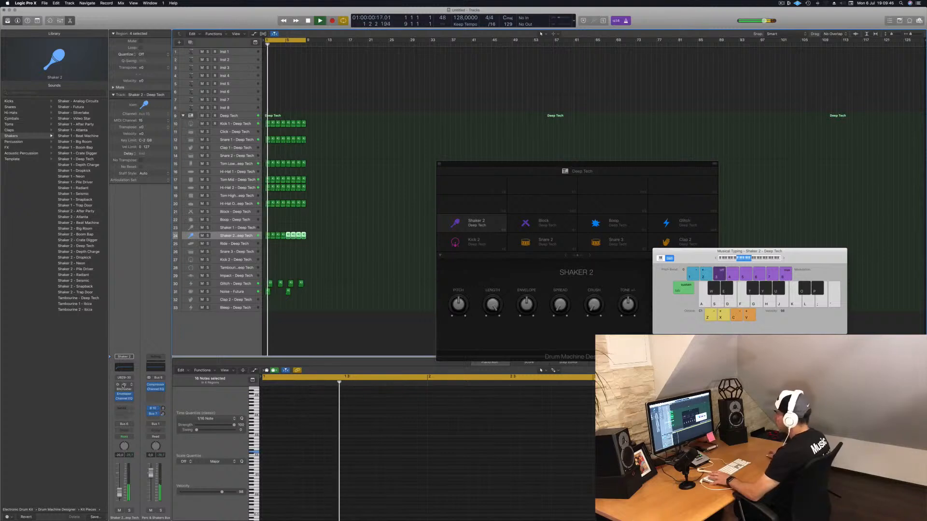
# Step: Enable the Stereo Delay on Shaker 2, set its output mix to about 75% left and 48% right, and raise the track's volume slightly
pyautogui.click(124, 384)
pyautogui.moveTo(134, 23); pyautogui.dragTo(314, 159)
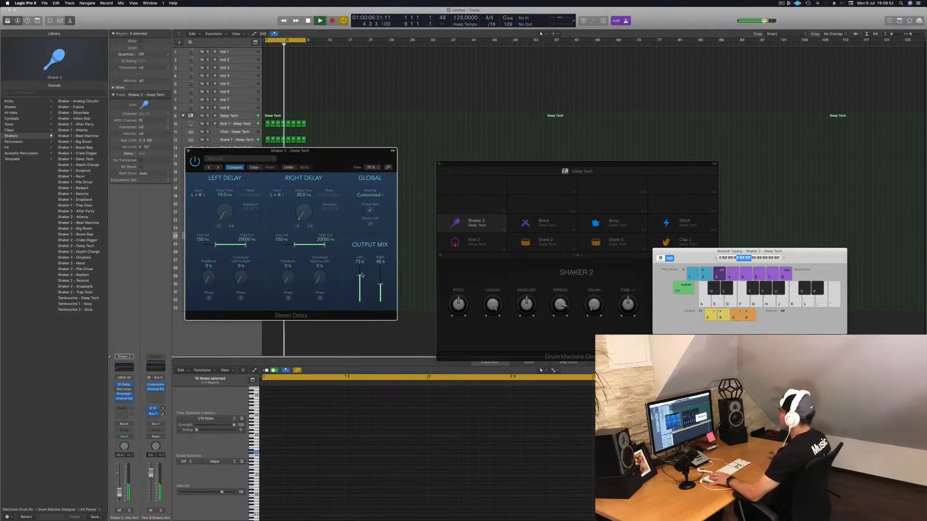
pyautogui.moveTo(330, 164); pyautogui.dragTo(370, 179)
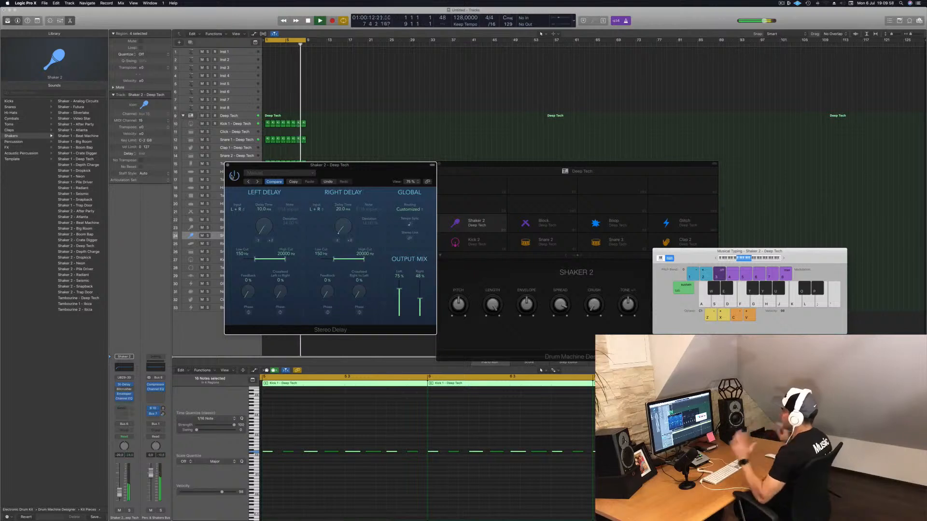
pyautogui.moveTo(115, 490); pyautogui.dragTo(119, 488)
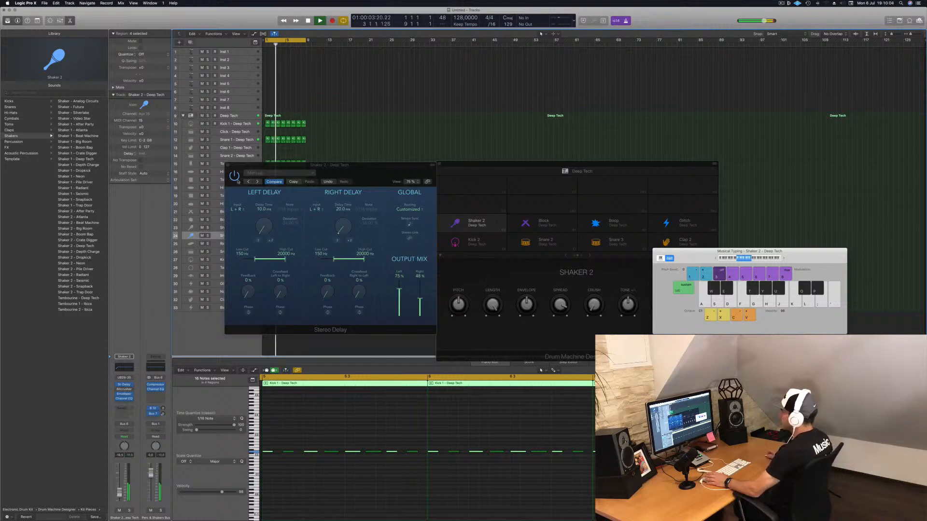
# Step: Compare Shaker 2 with its Stereo Delay bypassed and enabled, and close the delay and Drum Machine Designer windows
pyautogui.click(235, 177)
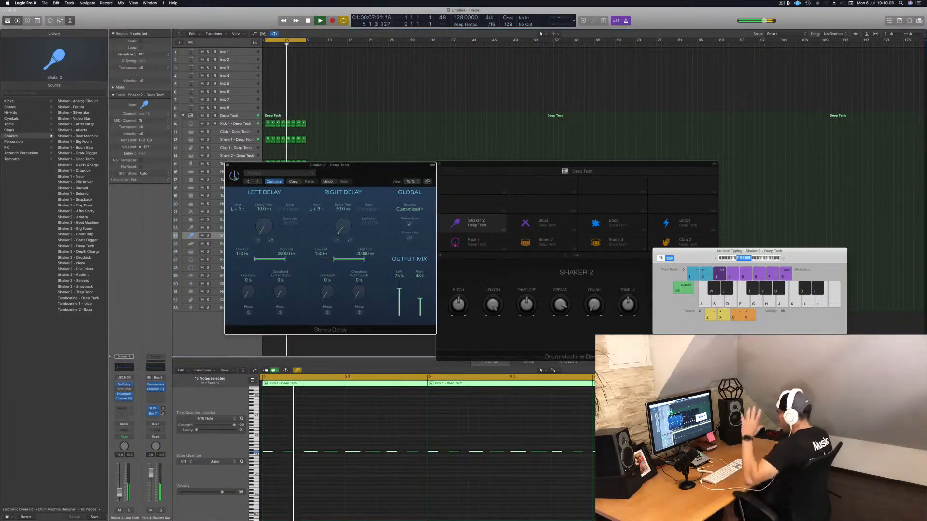
pyautogui.click(235, 177)
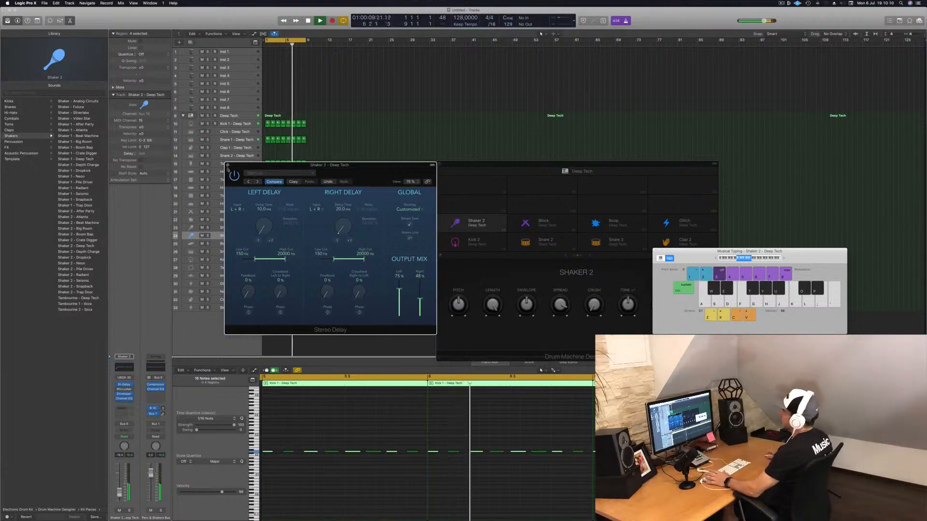
pyautogui.click(227, 165)
pyautogui.moveTo(603, 171); pyautogui.dragTo(609, 168)
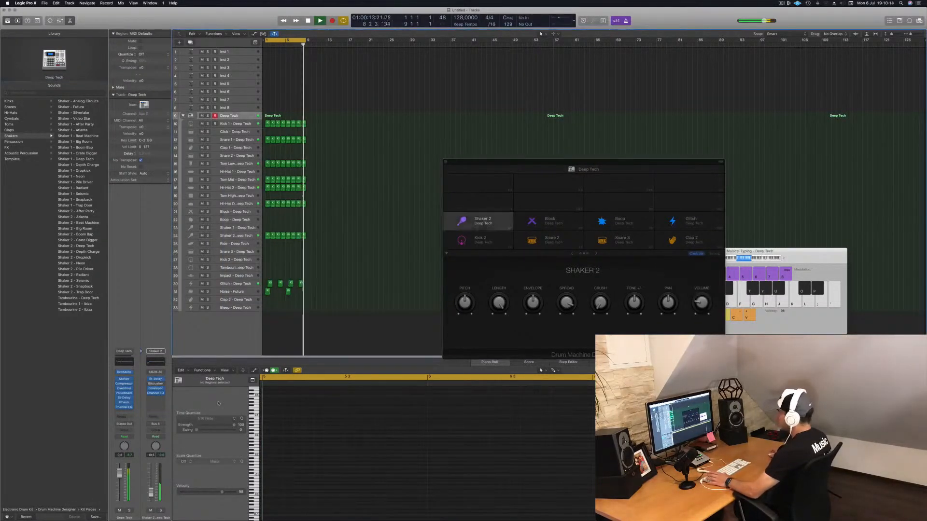
pyautogui.click(247, 237)
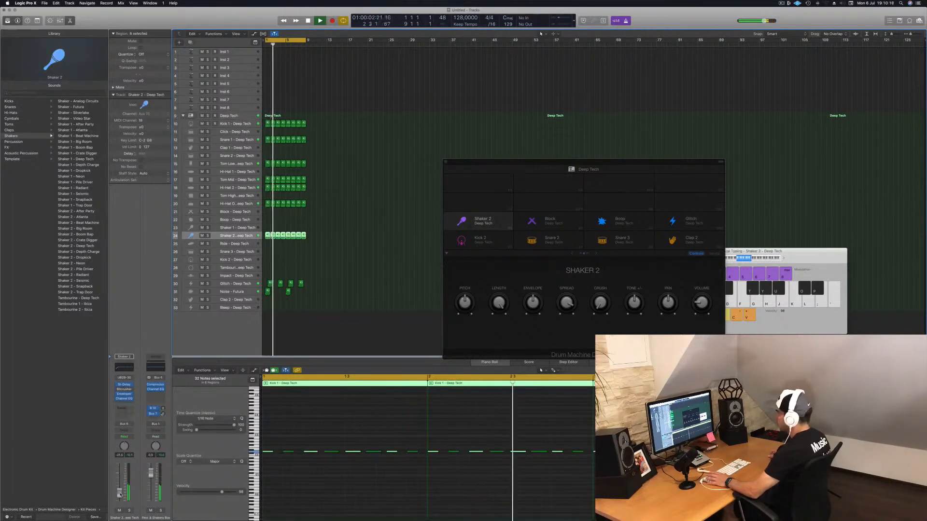
pyautogui.moveTo(654, 164); pyautogui.dragTo(407, 152)
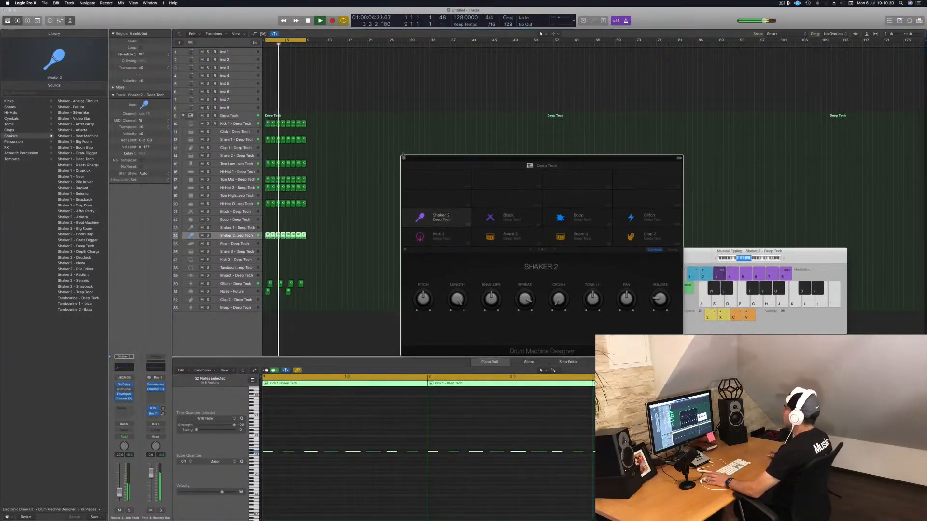
pyautogui.click(403, 159)
# Step: Repeat all existing regions once across bars 9 to 16 and extend the cycle range to the start of bar 17
pyautogui.scroll(6, 391, 129)
pyautogui.scroll(-2, 406, 135)
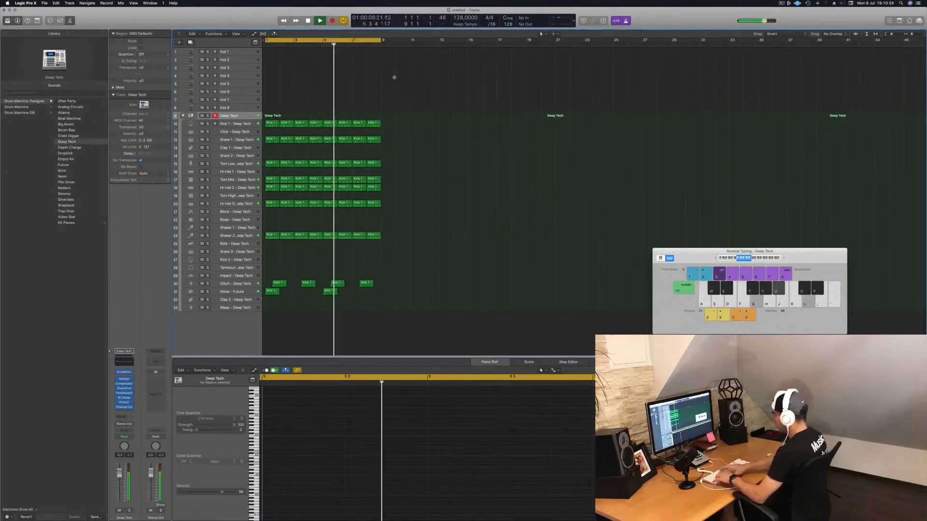
pyautogui.press('super+a')
pyautogui.press('super+r')
pyautogui.hscroll(1, 408, 74)
pyautogui.press('Return')
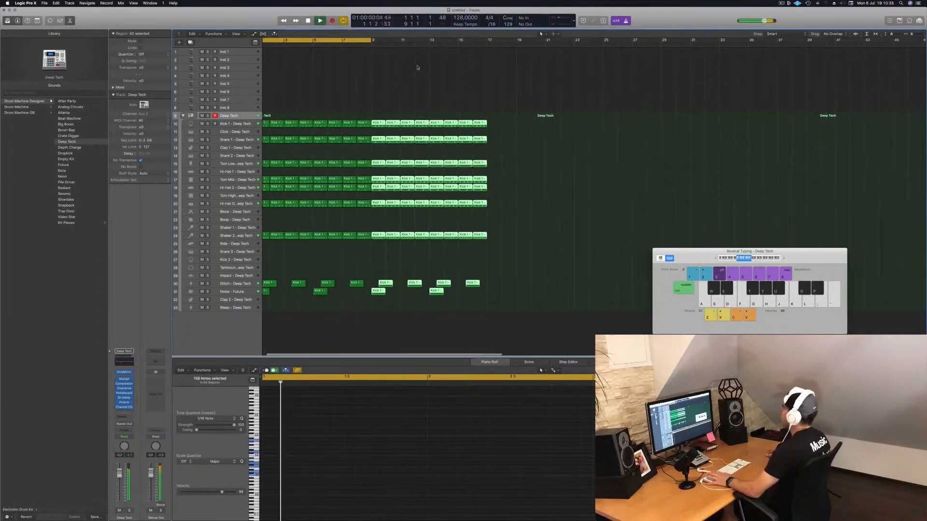
pyautogui.moveTo(372, 40); pyautogui.dragTo(486, 40)
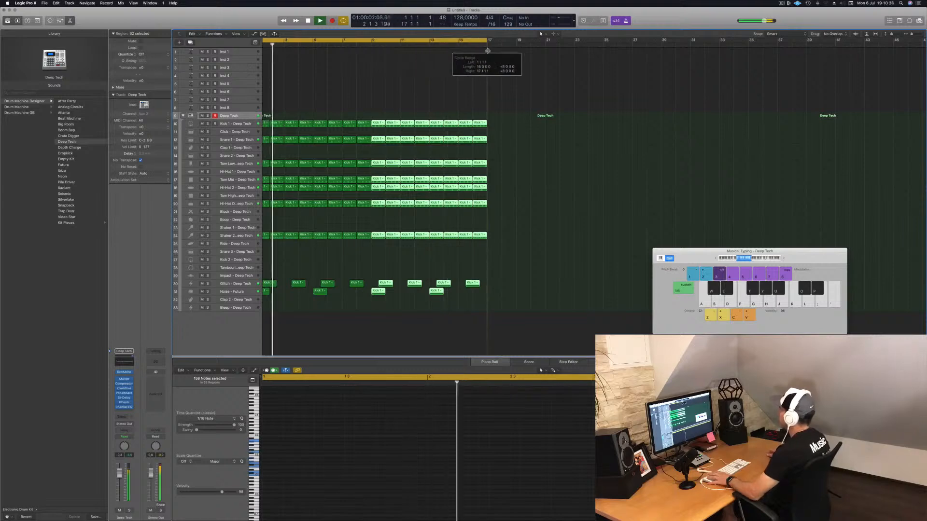
# Step: Open the Alchemy synth on the Inst 1 track during playback from the start, and filter its presets to the Brass category
pyautogui.click(236, 52)
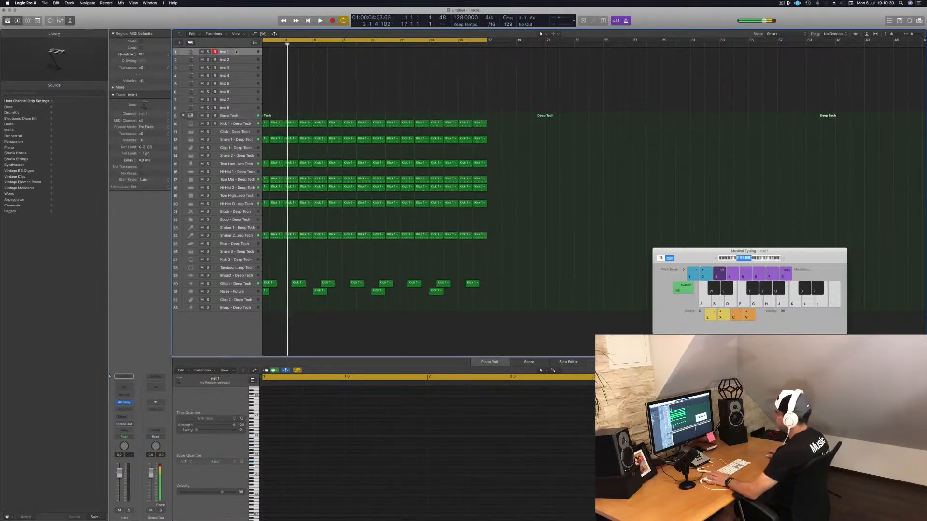
pyautogui.press('Return')
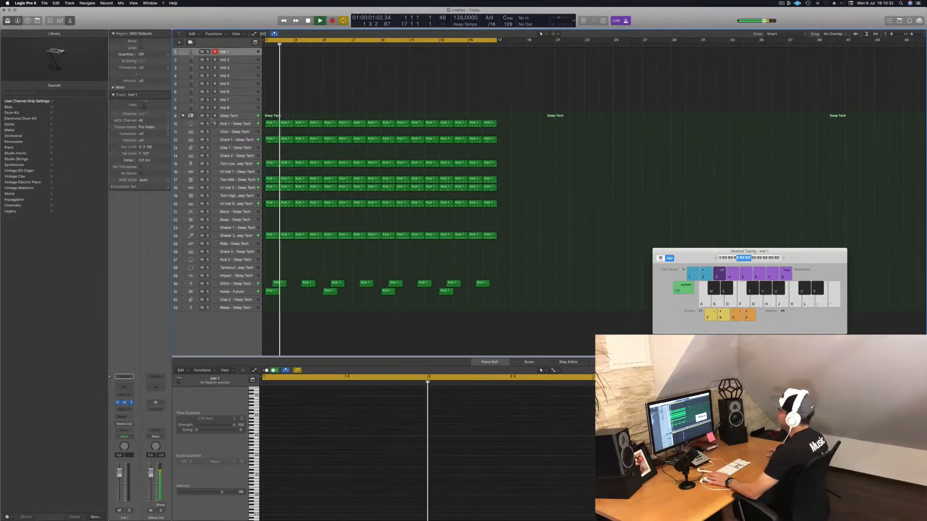
pyautogui.click(124, 402)
pyautogui.moveTo(235, 25); pyautogui.dragTo(448, 61)
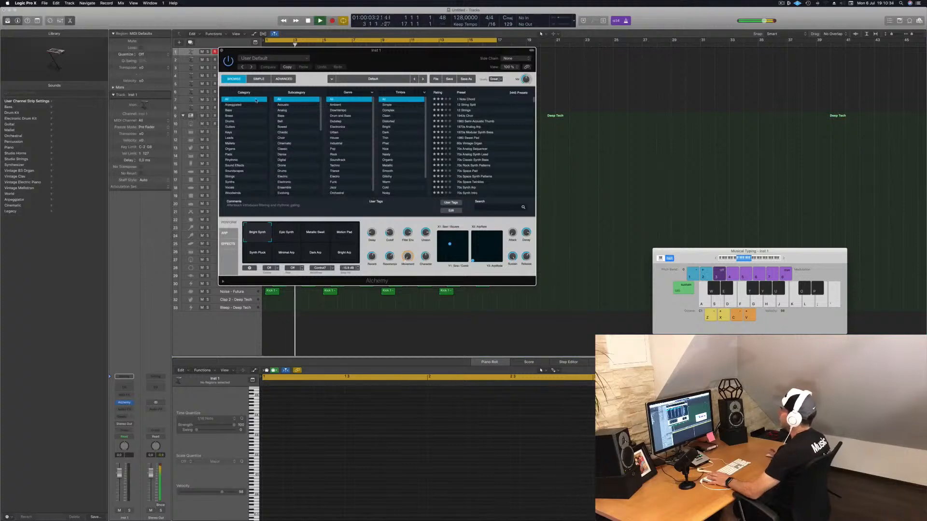
pyautogui.click(229, 110)
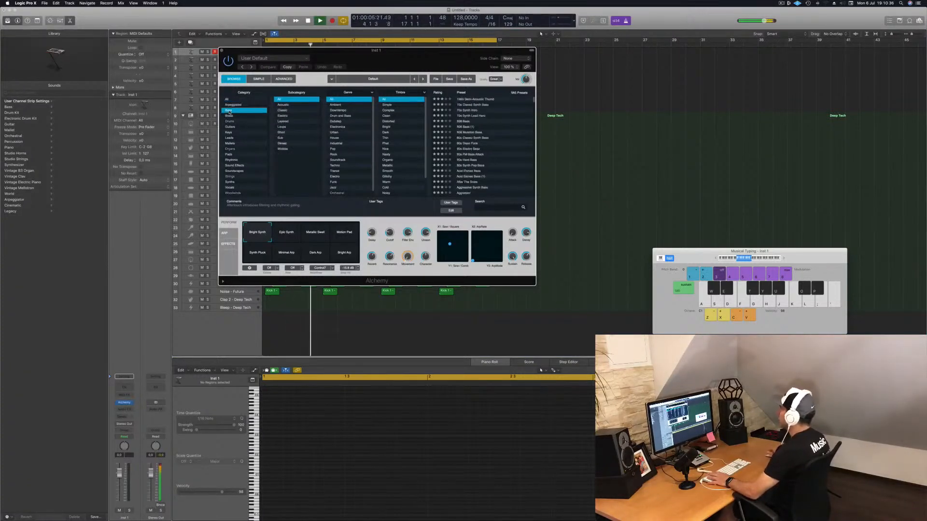
pyautogui.click(229, 116)
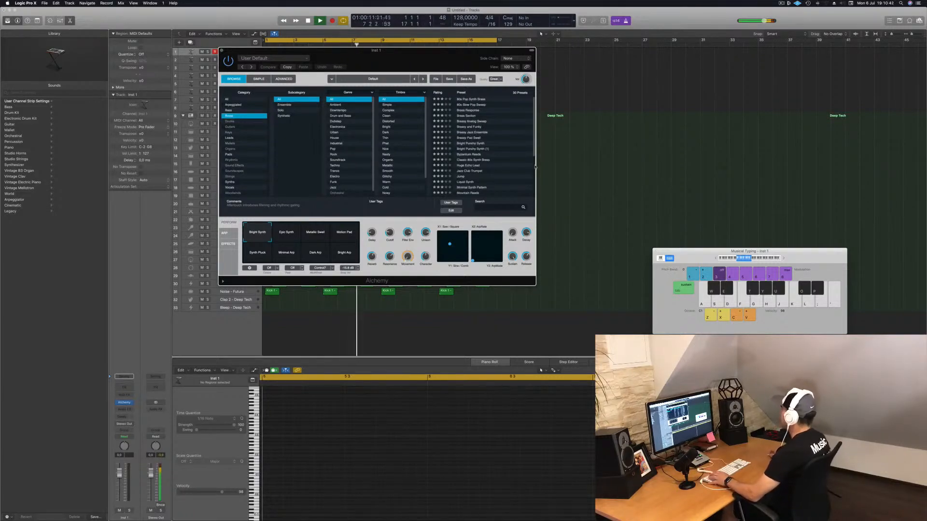
# Step: Try the Byzantium Reeds preset with a few test notes and lower the track's volume
pyautogui.click(468, 155)
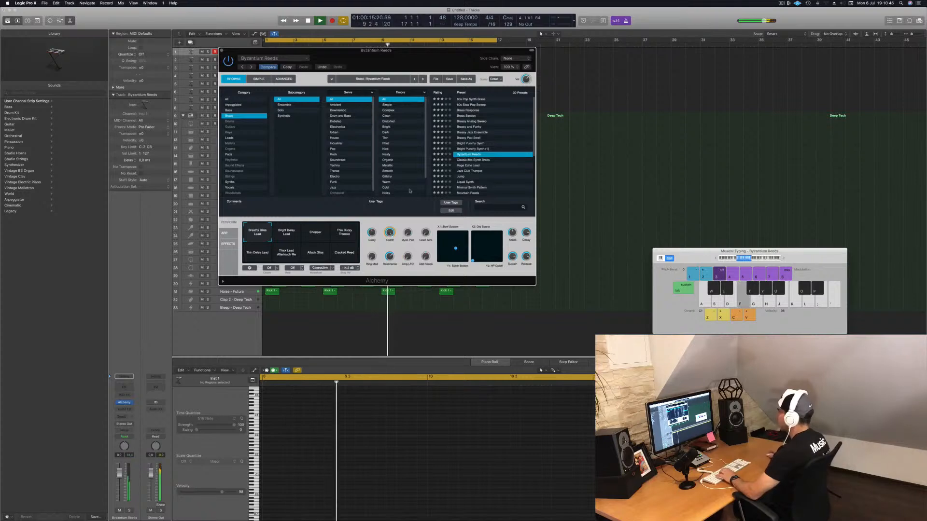
pyautogui.moveTo(391, 60); pyautogui.dragTo(523, 140)
pyautogui.press('h')
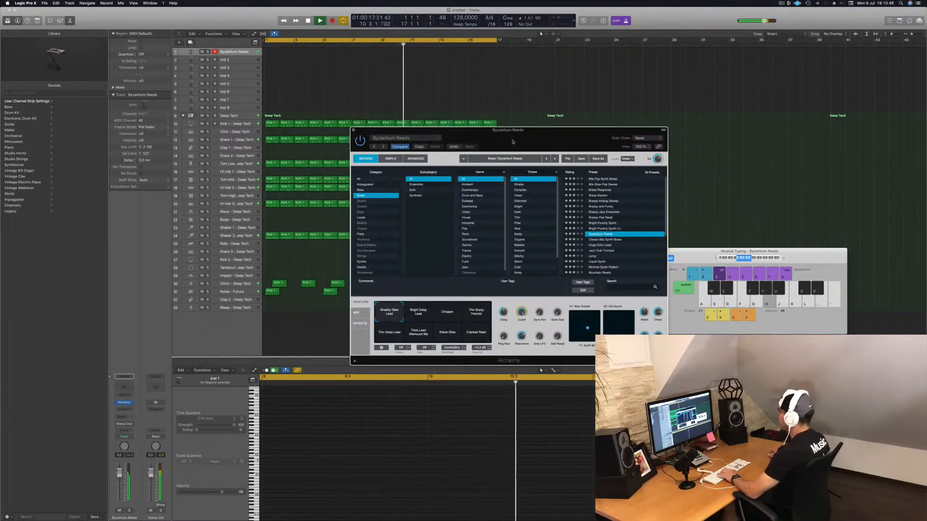
pyautogui.moveTo(122, 489); pyautogui.dragTo(123, 497)
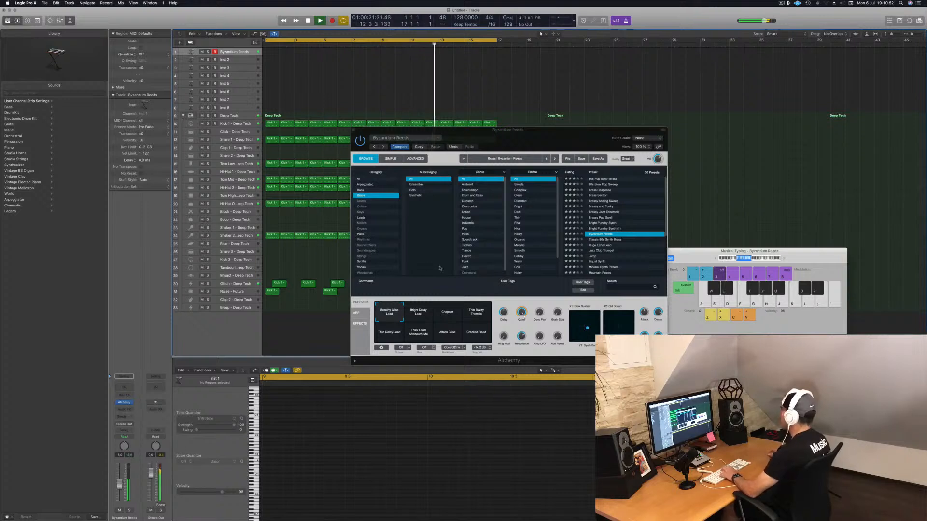
# Step: Load the 80s Pop Synth Brass preset, raise the track's volume and play test notes over the beat
pyautogui.click(608, 179)
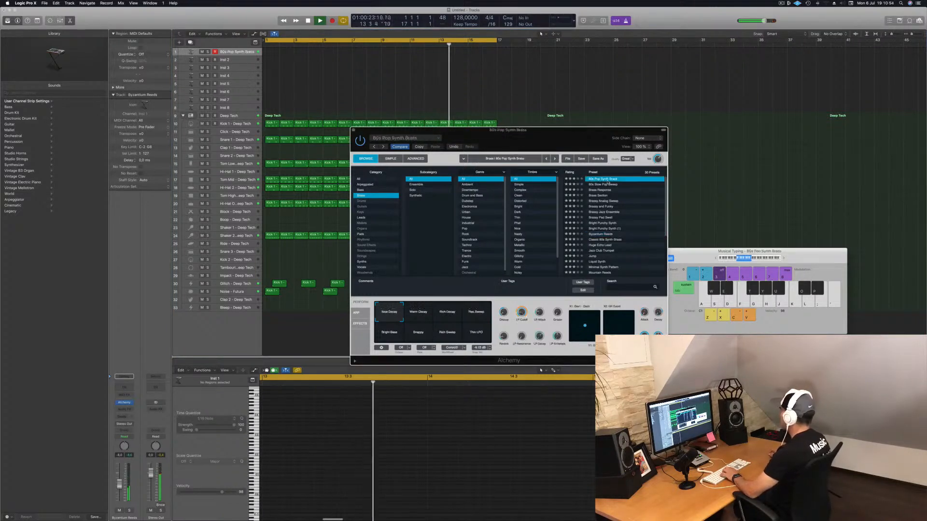
pyautogui.click(119, 478)
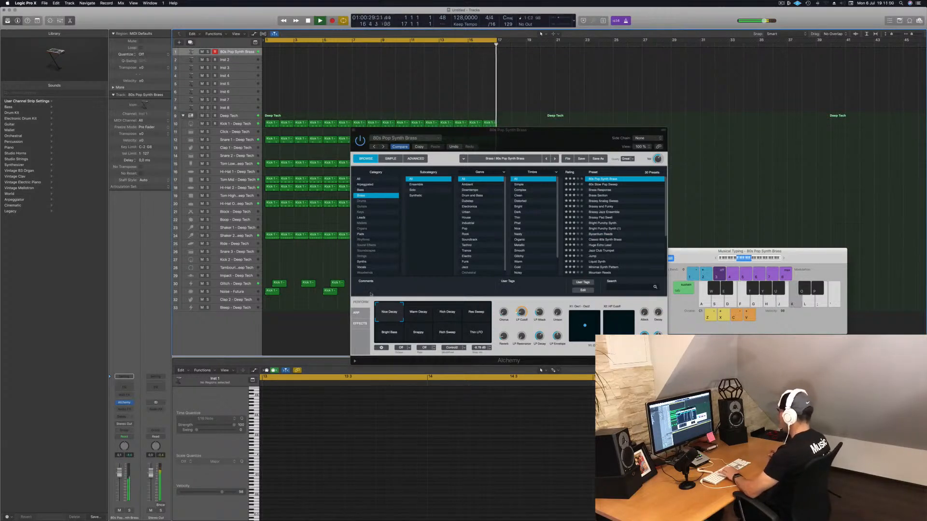
pyautogui.press('s')
pyautogui.moveTo(580, 130); pyautogui.dragTo(551, 117)
pyautogui.press('d')
pyautogui.press('f')
pyautogui.press('s')
pyautogui.press('a')
# Step: Audition the Warm Decay, Rich Decay and Res Sweep variations of 80s Pop Synth Brass with test notes
pyautogui.click(389, 307)
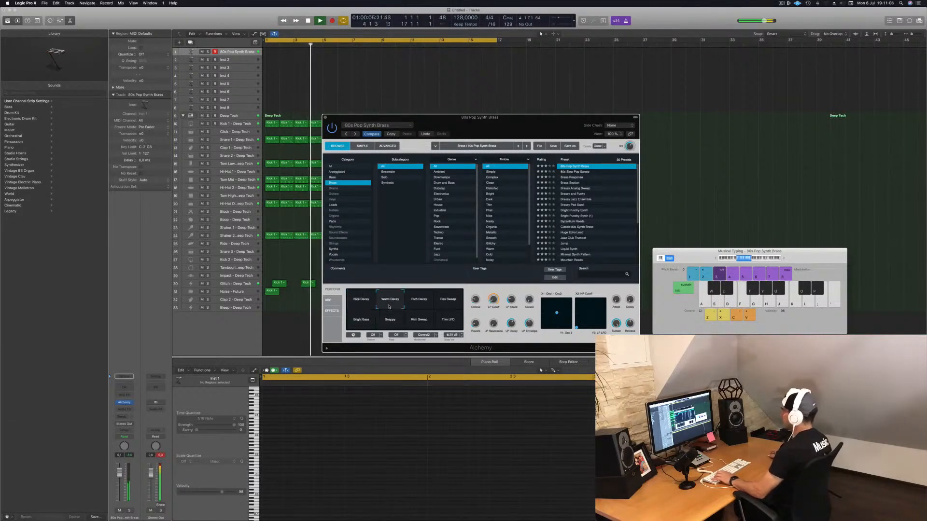
pyautogui.press('s')
pyautogui.press('d')
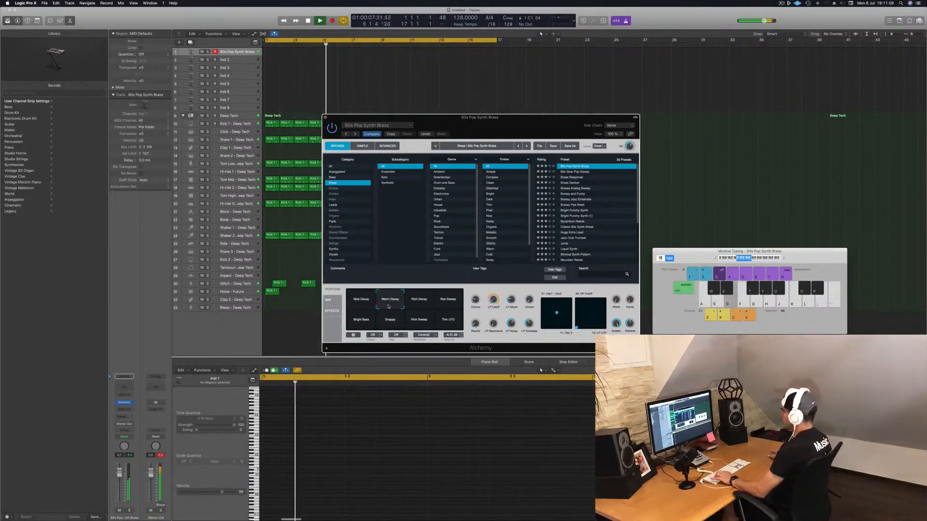
pyautogui.click(419, 303)
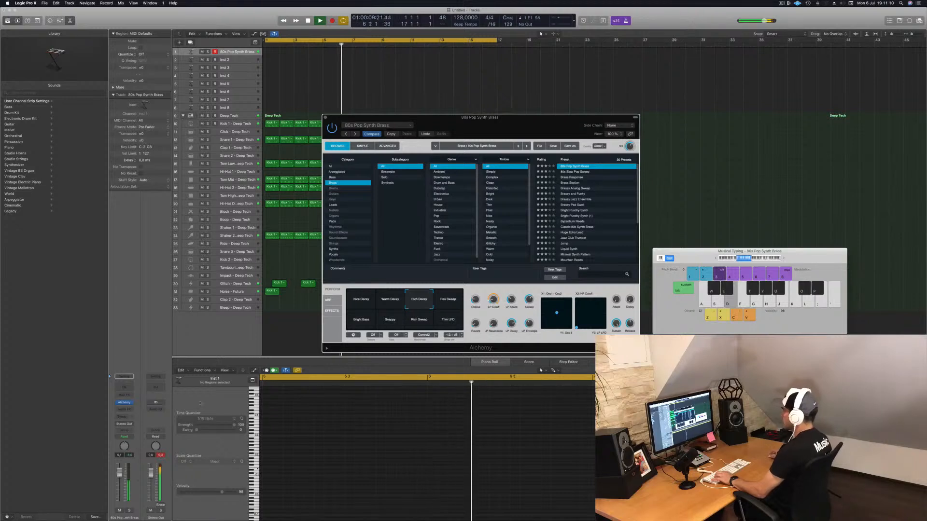
pyautogui.click(129, 460)
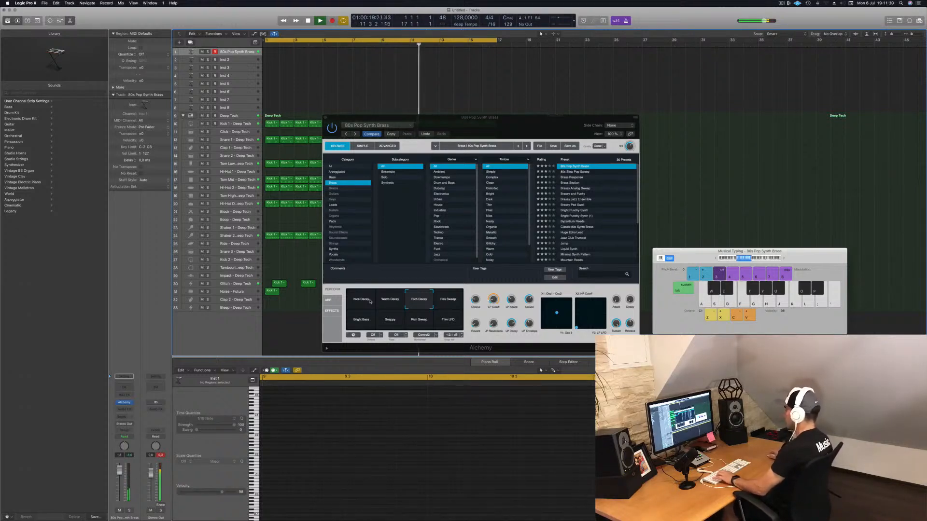
pyautogui.press('g')
pyautogui.press('h')
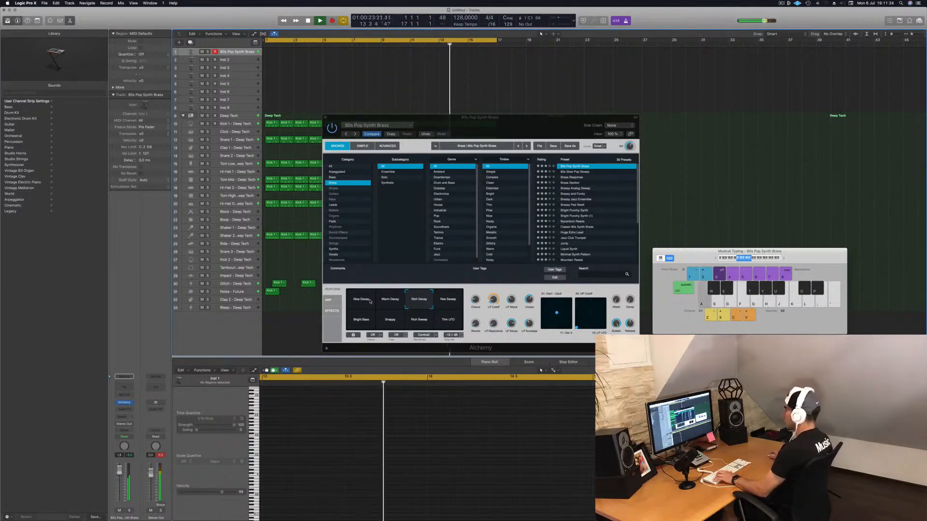
pyautogui.press('s')
pyautogui.click(448, 301)
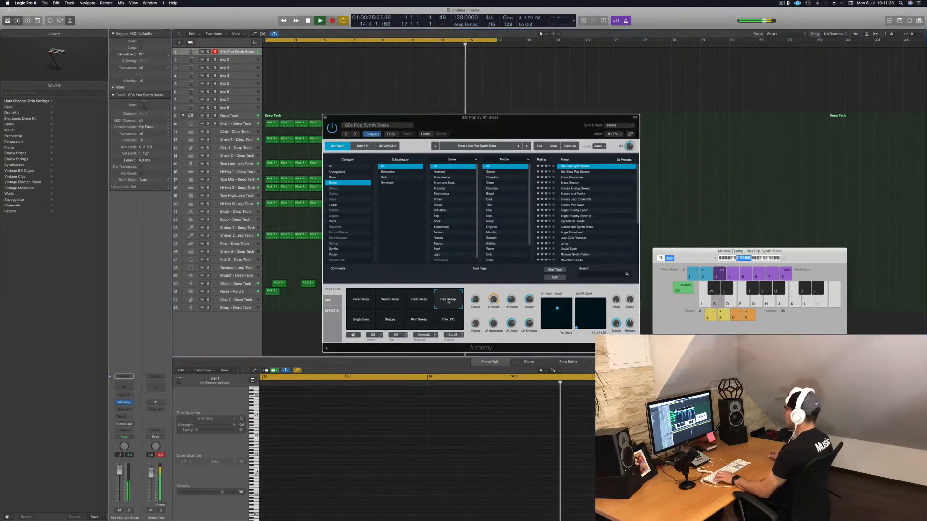
# Step: Switch 80s Pop Synth Brass to the Bright Bass variation and play high and low test notes
pyautogui.click(365, 322)
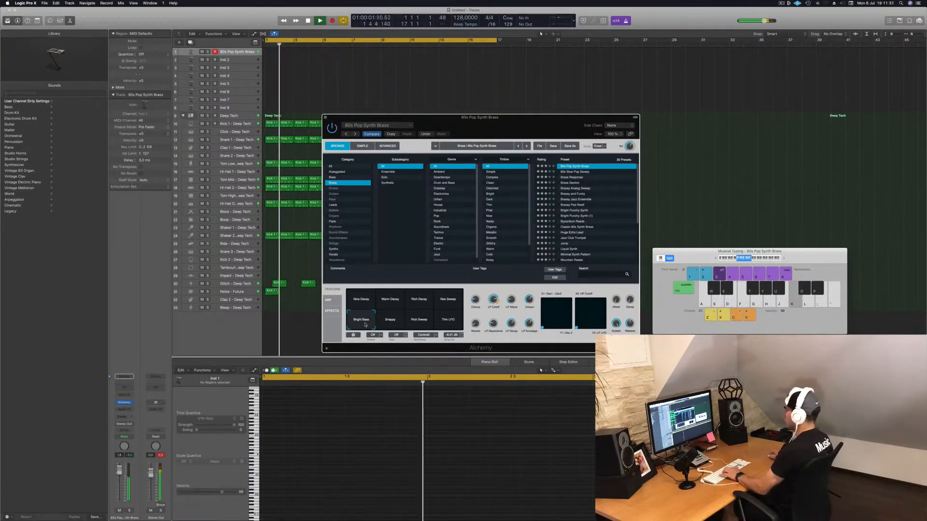
pyautogui.press('j')
pyautogui.press('k')
pyautogui.press('l')
pyautogui.press('s')
pyautogui.press('a')
pyautogui.press('s')
# Step: Audition the Snappy, Rich Sweep and Thin LFO variations and return to Nice Decay with repeated test notes
pyautogui.click(391, 327)
pyautogui.click(419, 321)
pyautogui.click(443, 324)
pyautogui.click(447, 302)
pyautogui.click(363, 304)
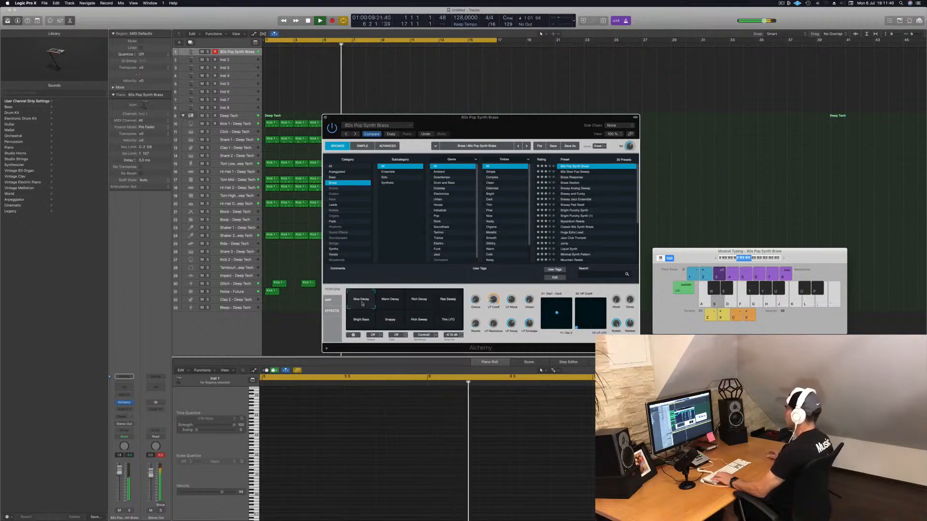
pyautogui.press('s')
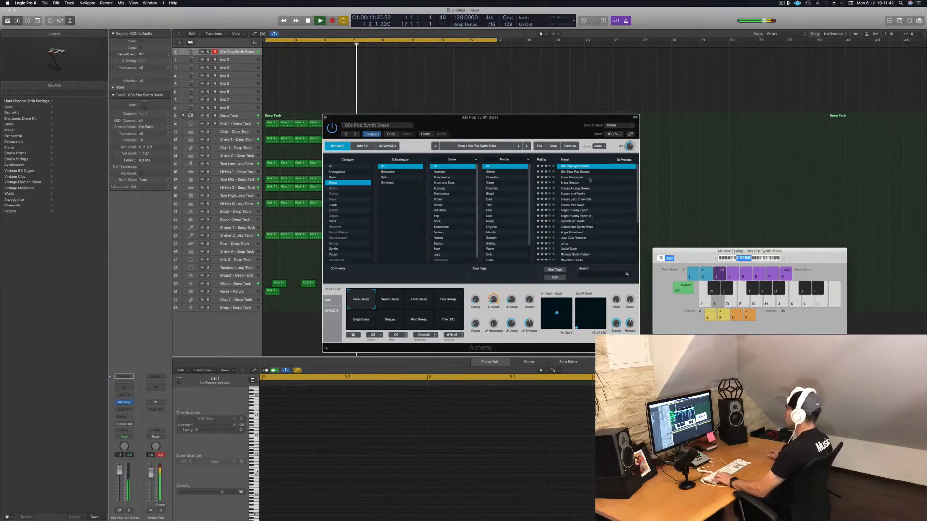
pyautogui.press('s')
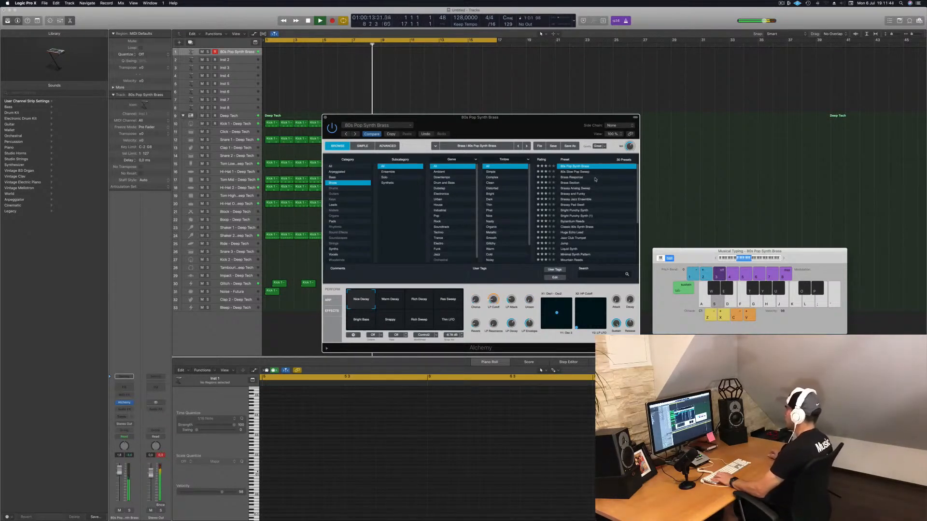
pyautogui.moveTo(542, 125); pyautogui.dragTo(628, 134)
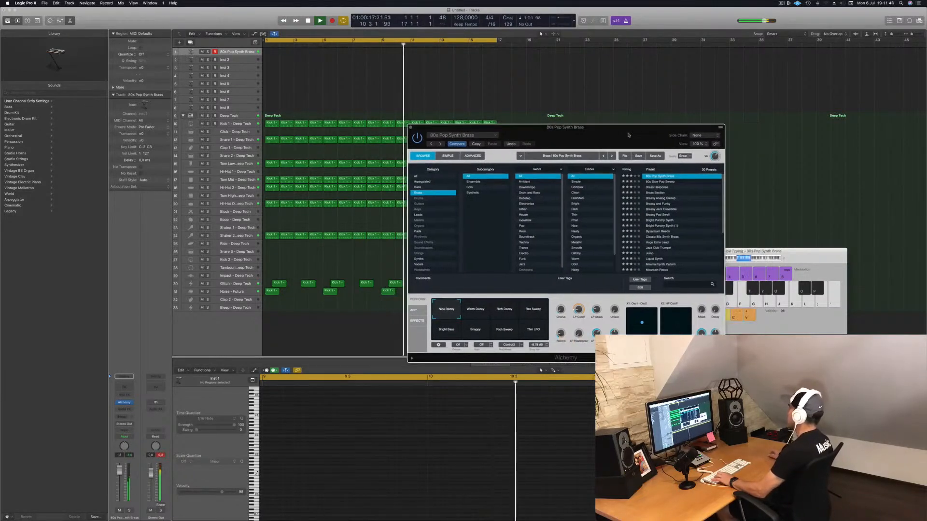
pyautogui.press('s')
# Step: Try the 80s Slow Pop Sweep preset, and load Brass Response to audition its variations, including Soft Brass and Lush Filter Wobble
pyautogui.click(658, 182)
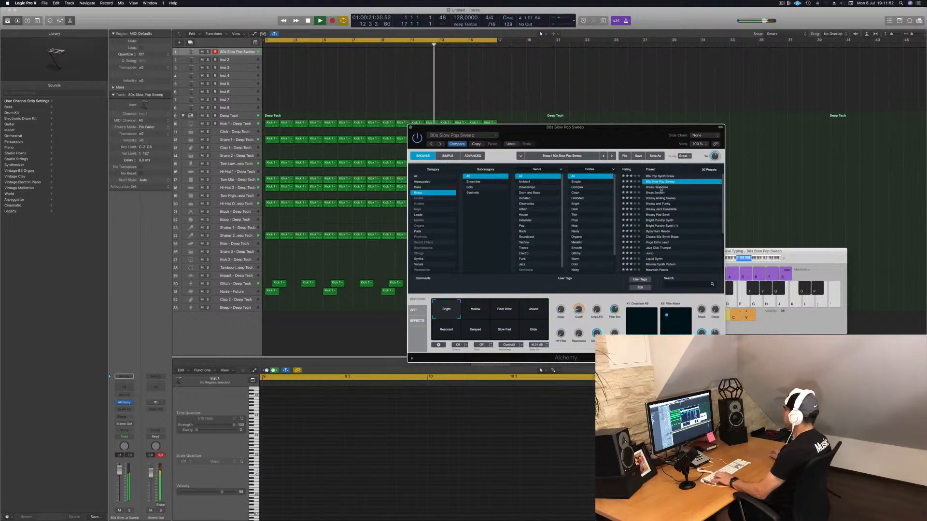
pyautogui.click(660, 188)
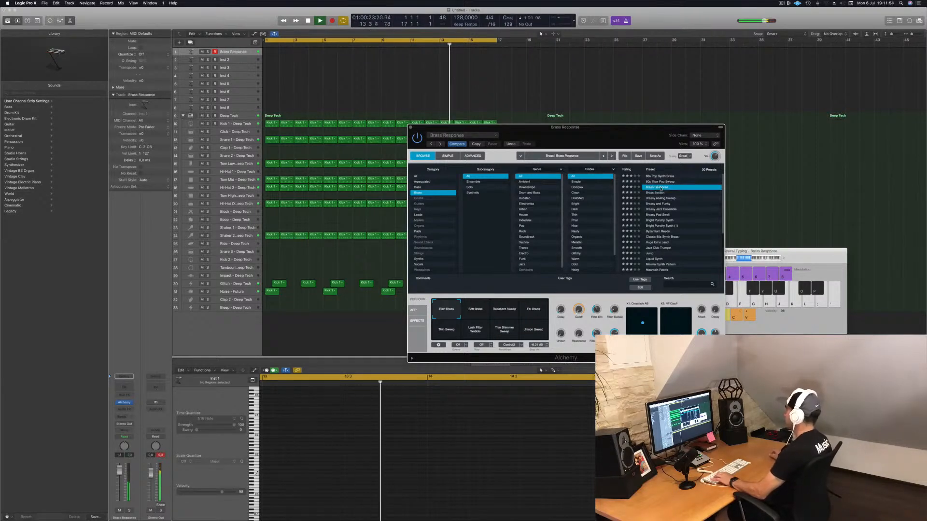
pyautogui.click(479, 312)
pyautogui.click(513, 314)
pyautogui.click(533, 309)
pyautogui.click(447, 330)
pyautogui.click(479, 331)
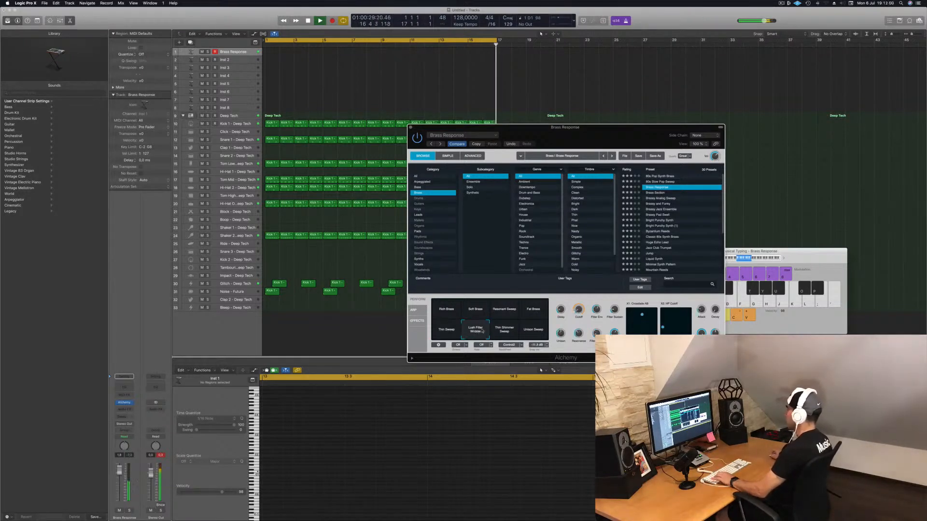
pyautogui.click(515, 331)
pyautogui.click(445, 312)
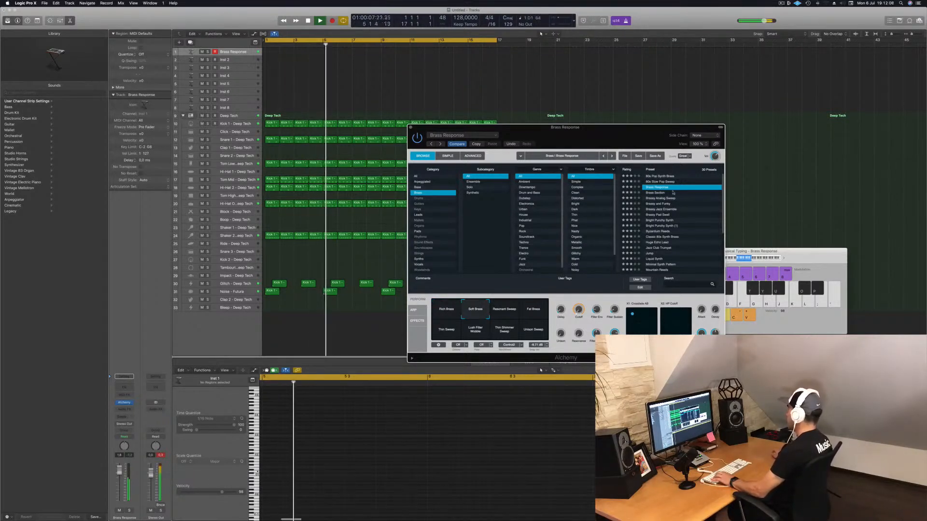
# Step: Audition the presets Brass Section, Brassy Analog Sweep, Brassy and Funky and Brassy Jazz Ensemble, ending on Brassy Pad Swell
pyautogui.click(657, 193)
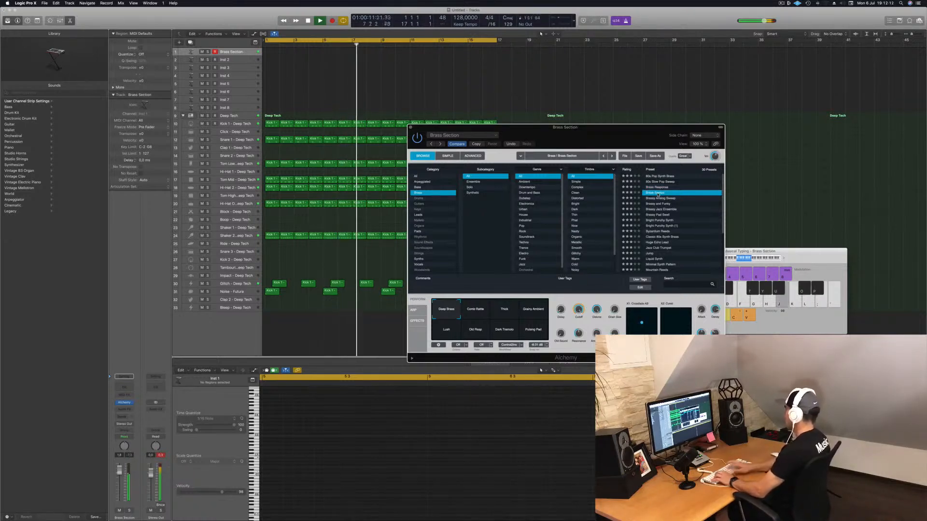
pyautogui.click(657, 199)
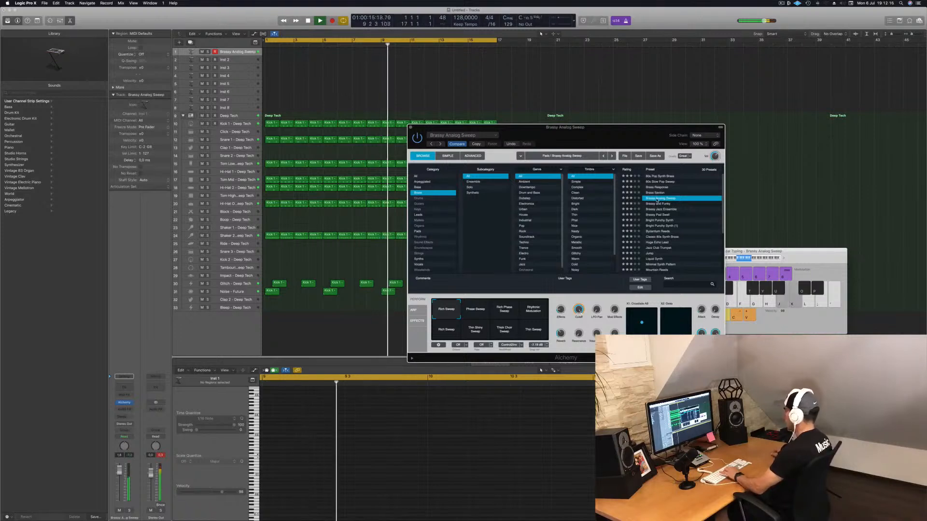
pyautogui.click(662, 203)
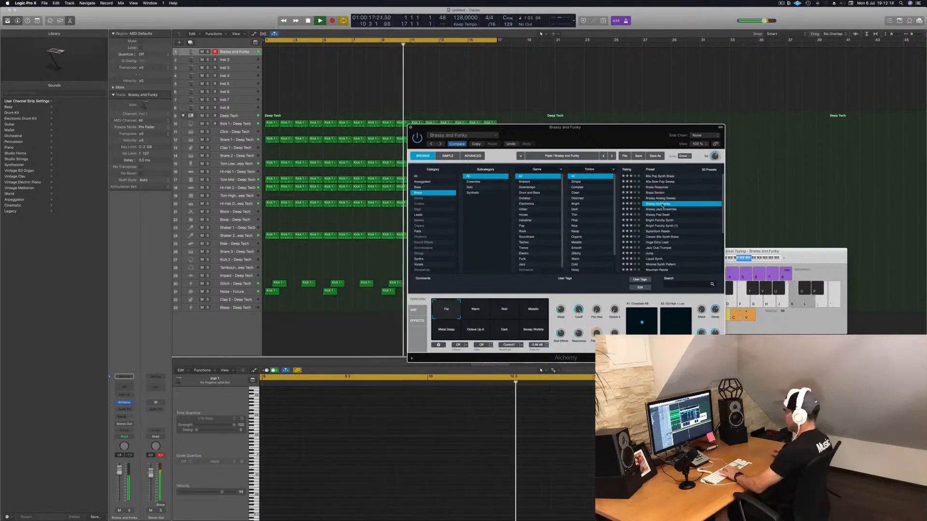
pyautogui.click(664, 209)
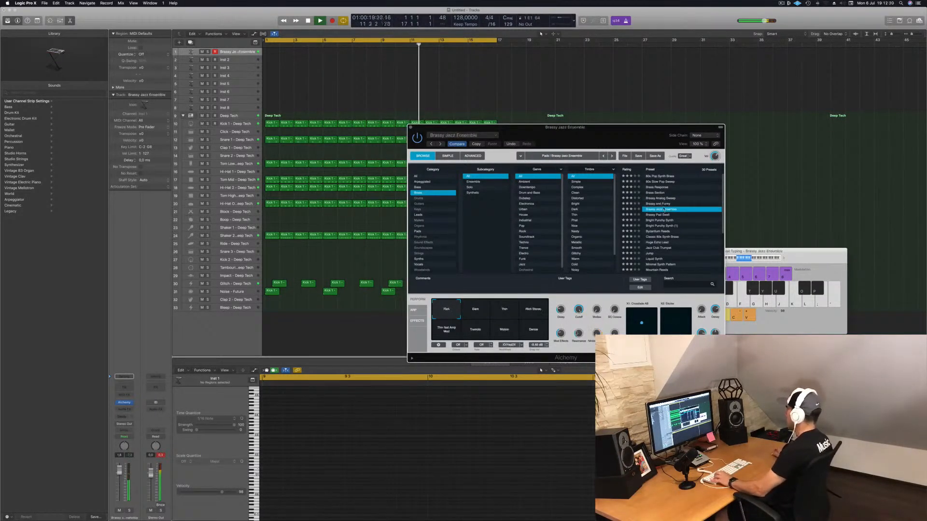
pyautogui.click(664, 215)
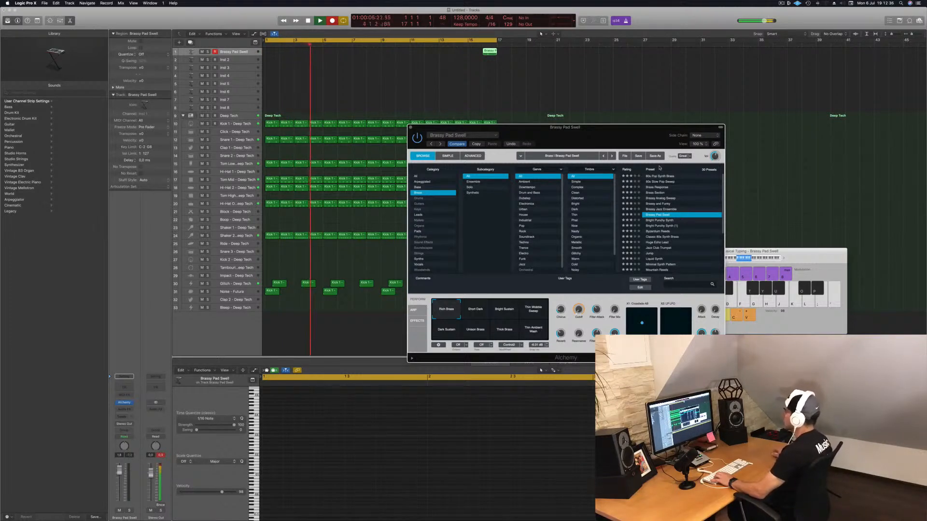
# Step: Record a two-note line from bar 5 on the first track using Brassy Pad Swell and play it back
pyautogui.press('a')
pyautogui.press('s')
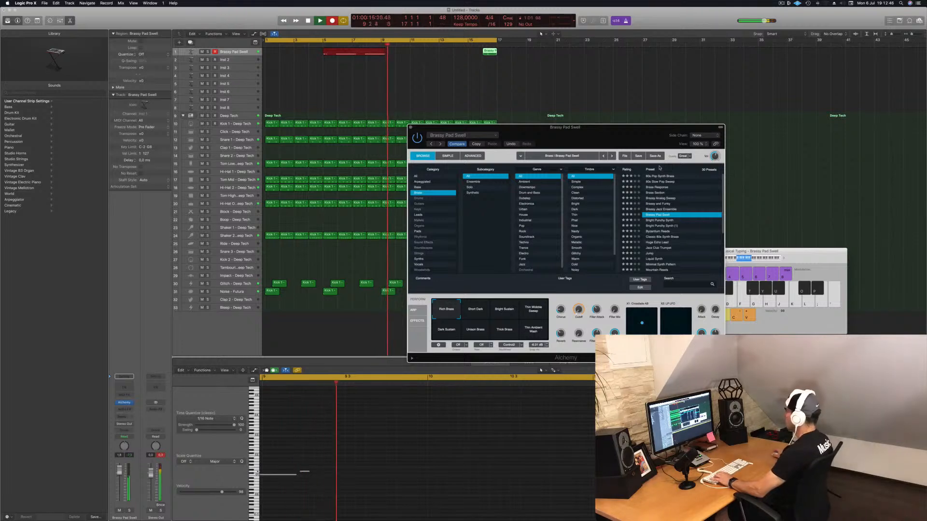
pyautogui.press('space')
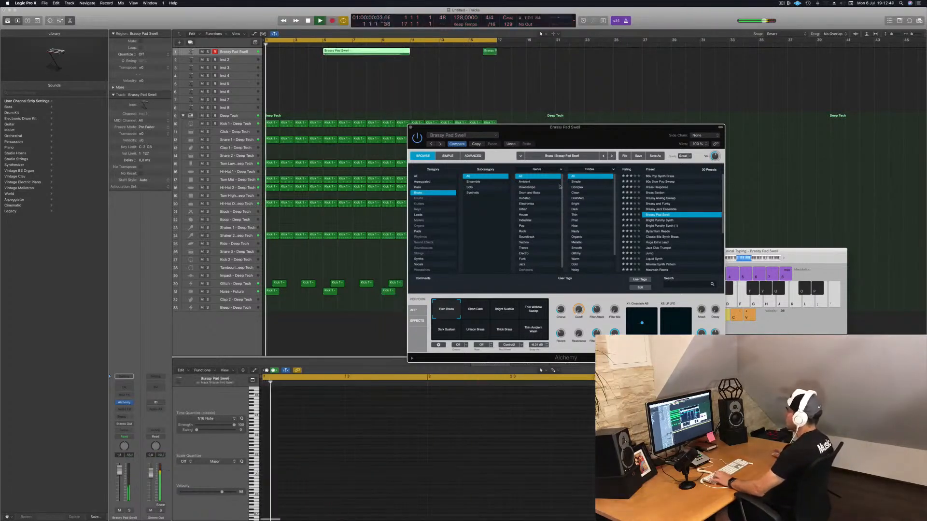
# Step: Show the recorded region's notes in the piano roll and move its first note to the region start at bar 5
pyautogui.click(347, 50)
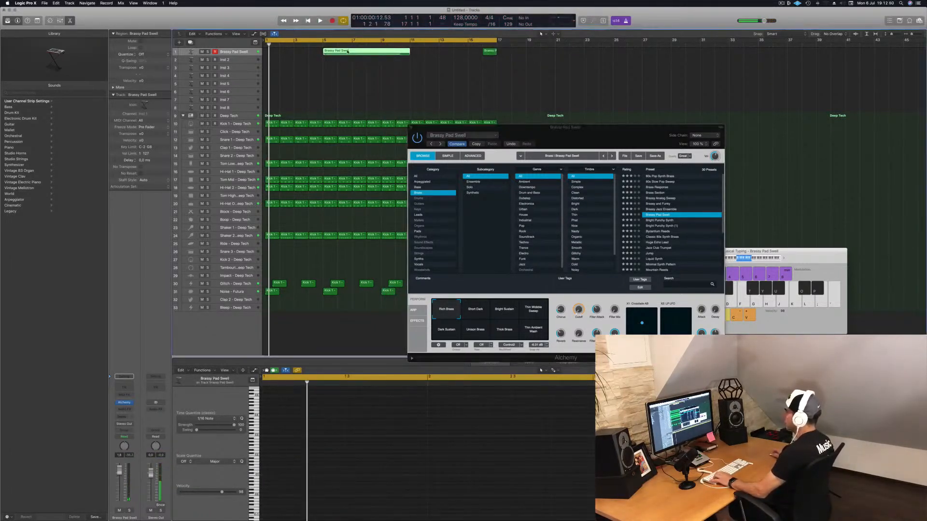
pyautogui.press('e')
pyautogui.doubleClick(351, 51)
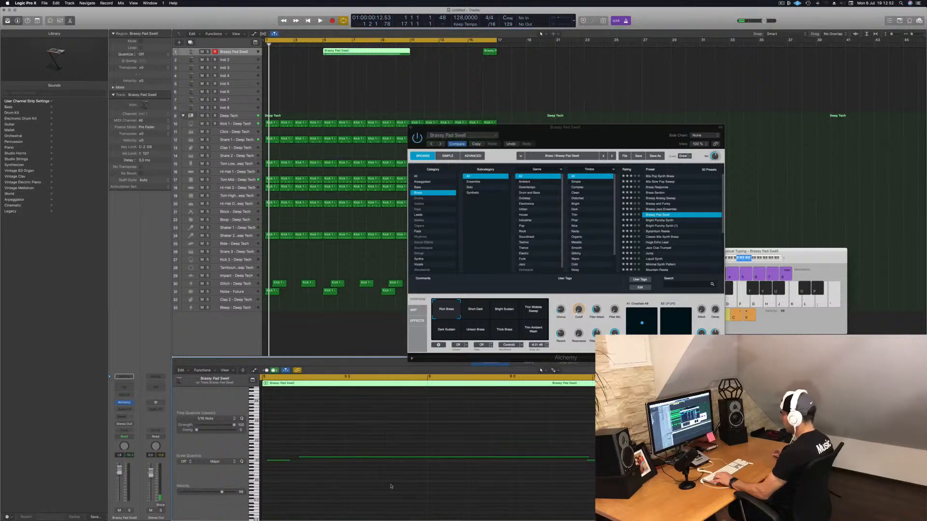
pyautogui.hscroll(-1, 414, 467)
pyautogui.press('space')
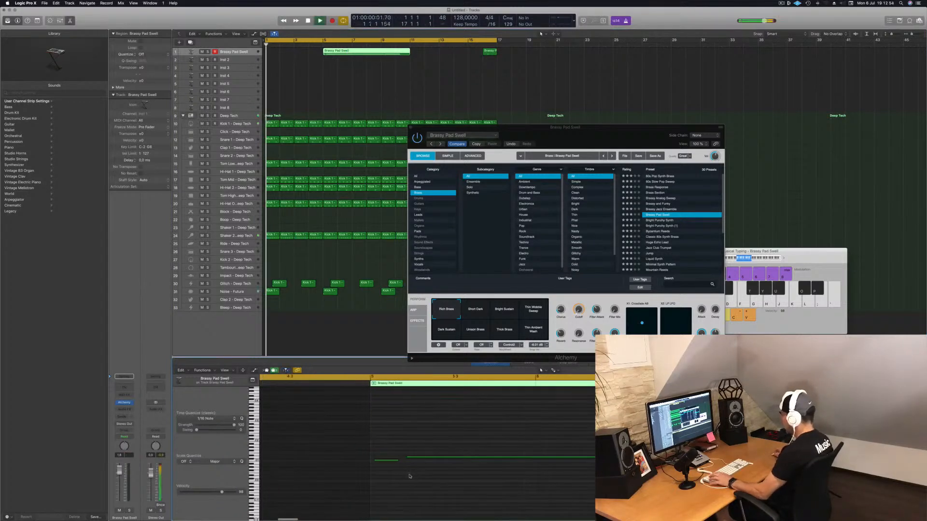
pyautogui.press('space')
pyautogui.click(322, 45)
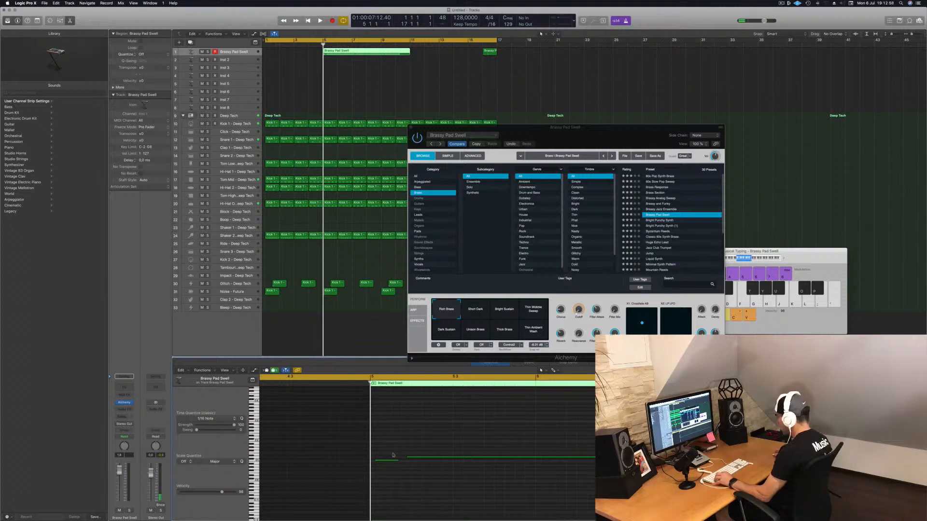
pyautogui.moveTo(388, 462); pyautogui.dragTo(389, 464)
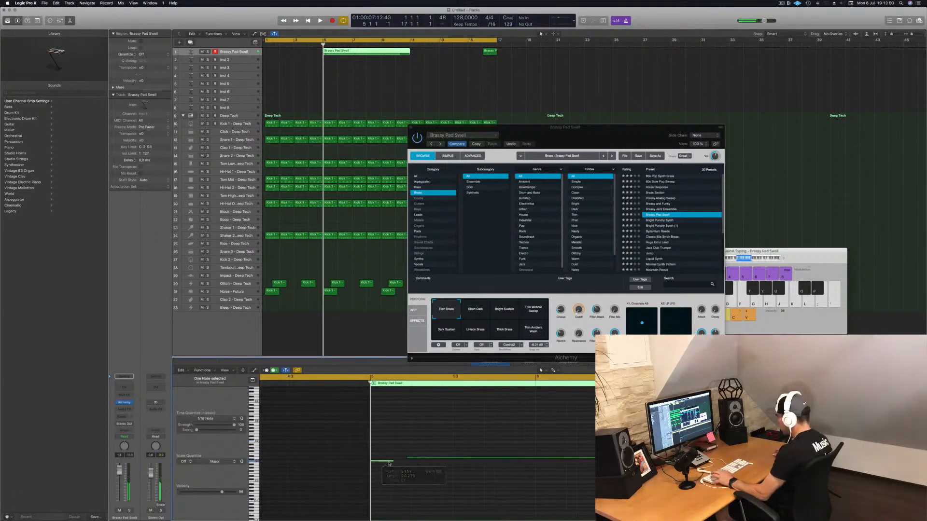
# Step: Move the recorded Brassy Pad Swell region to bar 1 and play from the start
pyautogui.moveTo(349, 51); pyautogui.dragTo(291, 51)
pyautogui.press('Return')
pyautogui.press('space')
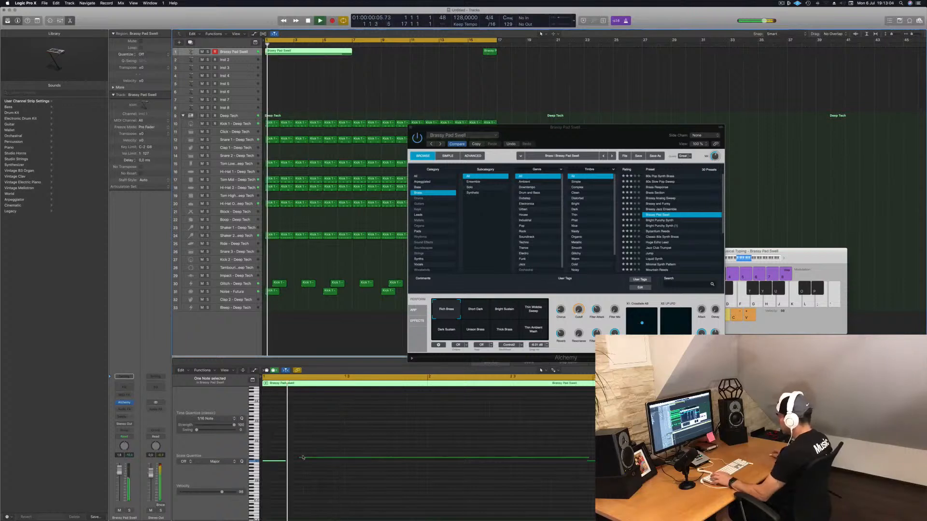
# Step: Shift the long second note earlier and lengthen the first note until they meet, replaying from the start to check the timing
pyautogui.moveTo(310, 460); pyautogui.dragTo(295, 461)
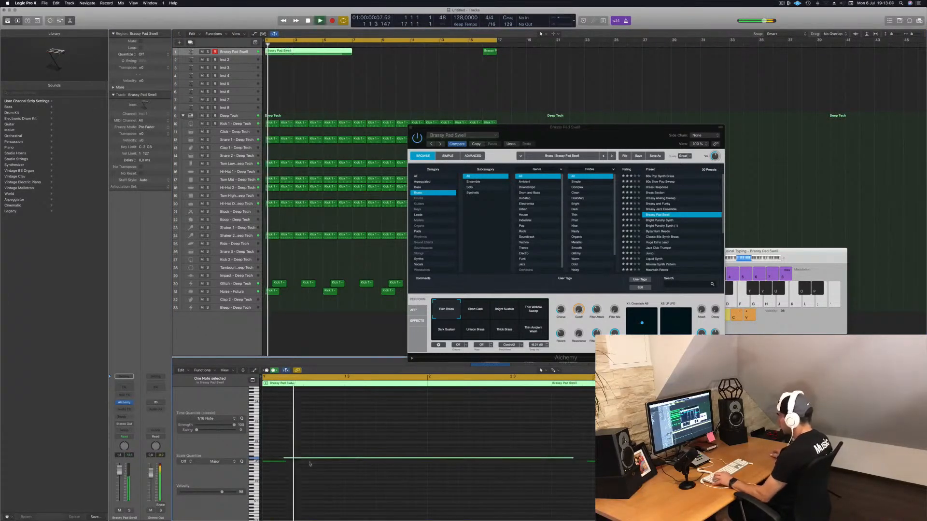
pyautogui.press('Return')
pyautogui.press('Return')
pyautogui.moveTo(284, 462)
pyautogui.mouseDown()
pyautogui.moveTo(310, 462)
pyautogui.moveTo(290, 463)
pyautogui.mouseUp()
pyautogui.press('Return')
pyautogui.press('Return')
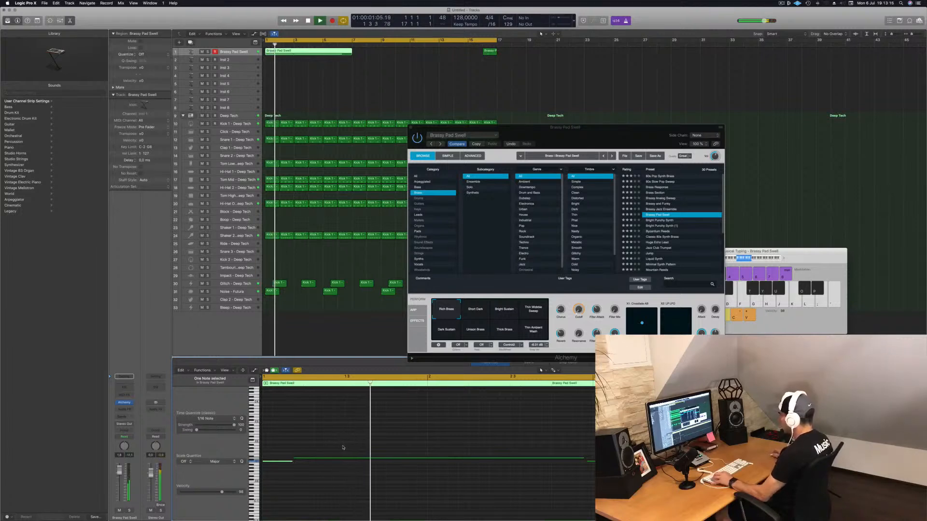
pyautogui.hscroll(-1, 352, 444)
pyautogui.press('Return')
pyautogui.click(500, 445)
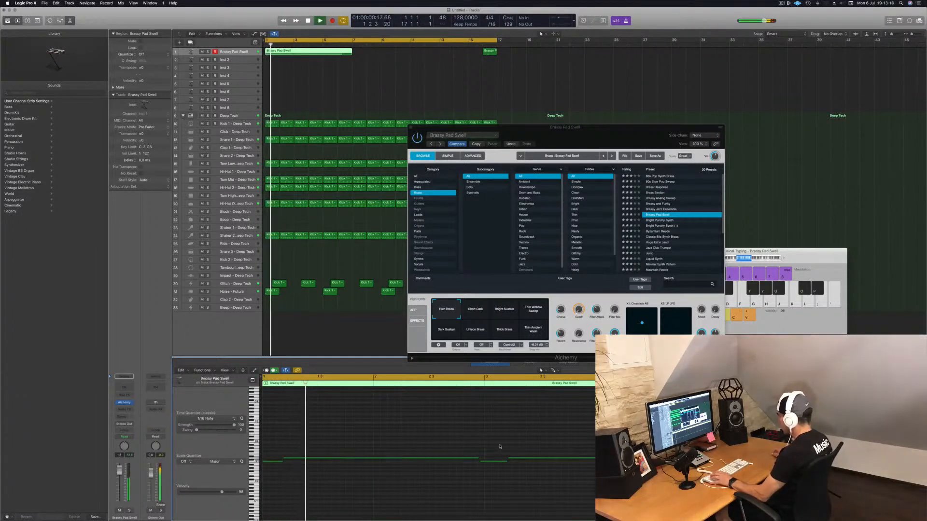
pyautogui.click(482, 457)
pyautogui.press('Return')
# Step: Split the Brassy Pad Swell region at bar 3, delete the remainder and the short region before bar 17, and restart playback
pyautogui.keyDown('super'); pyautogui.doubleClick(293, 52); pyautogui.keyUp('super')
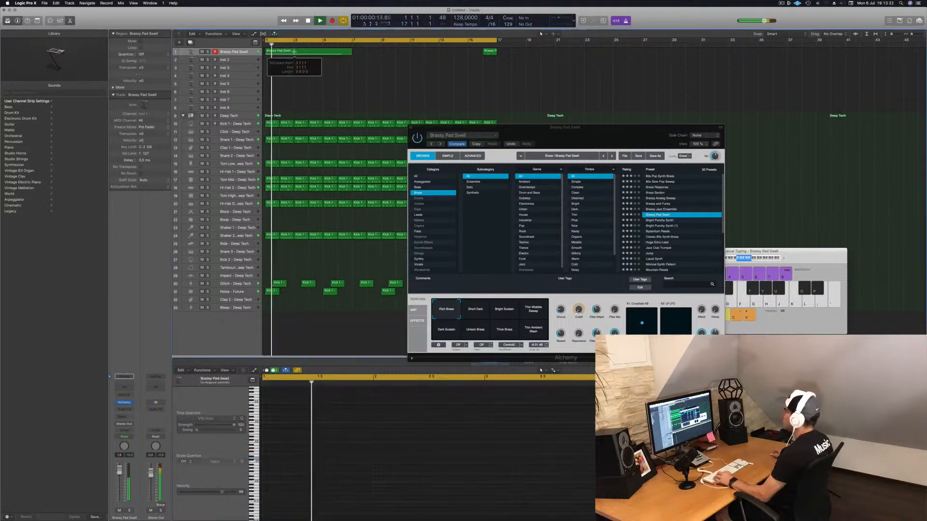
pyautogui.click(506, 168)
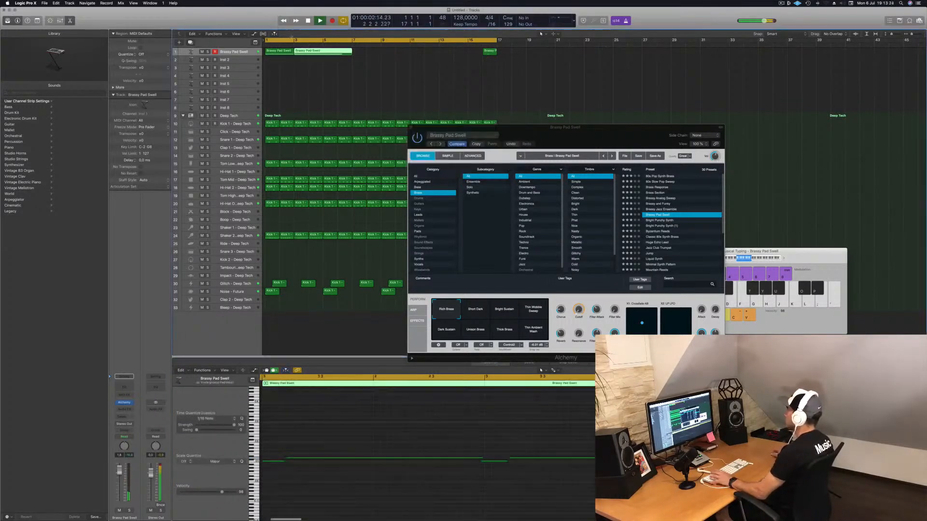
pyautogui.press('Delete')
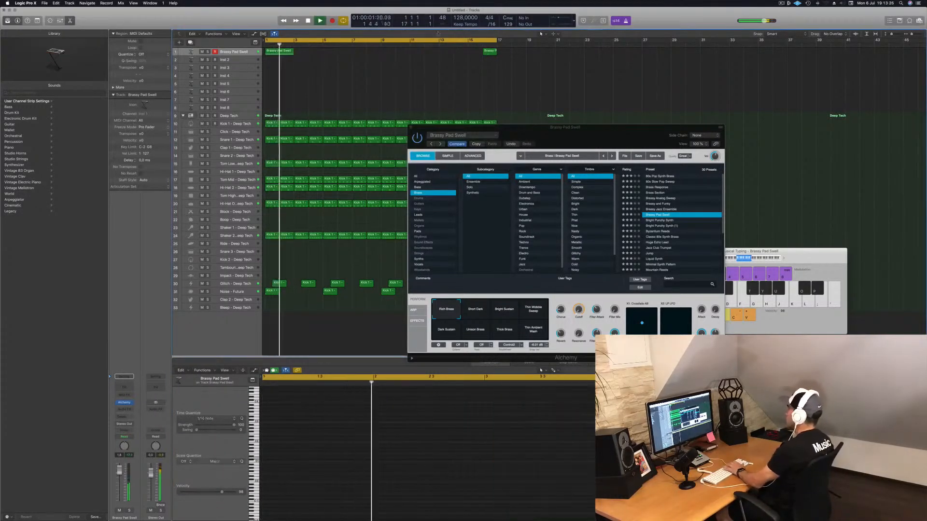
pyautogui.click(491, 51)
pyautogui.press('Delete')
pyautogui.press('space')
pyautogui.press('space')
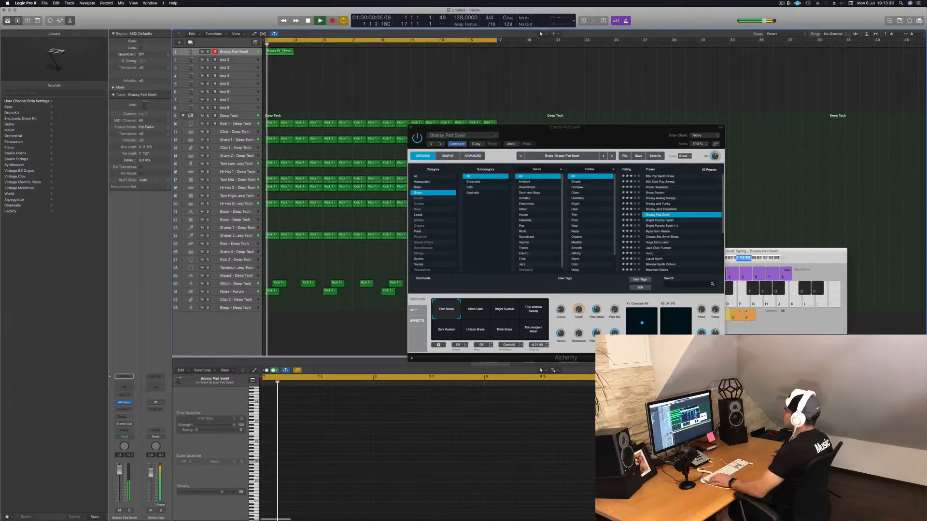
# Step: Tidy the end of the two-bar region so only the long note reaches bar 3, and copy the region to fill sixteen bars
pyautogui.click(277, 52)
pyautogui.moveTo(445, 482); pyautogui.dragTo(503, 460)
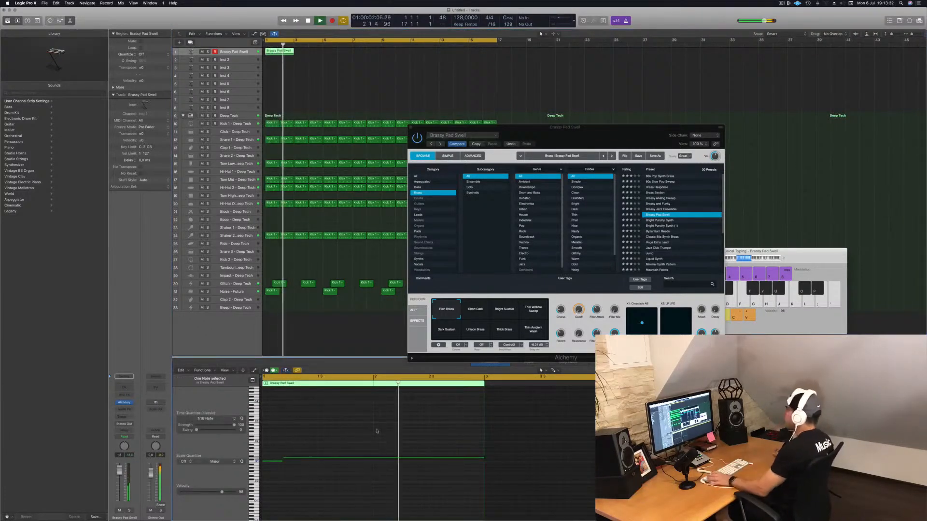
pyautogui.moveTo(283, 54); pyautogui.dragTo(313, 56)
pyautogui.moveTo(326, 56)
pyautogui.mouseDown()
pyautogui.moveTo(286, 53)
pyautogui.moveTo(343, 54)
pyautogui.mouseUp()
pyautogui.moveTo(413, 53); pyautogui.dragTo(393, 57)
pyautogui.press('Return')
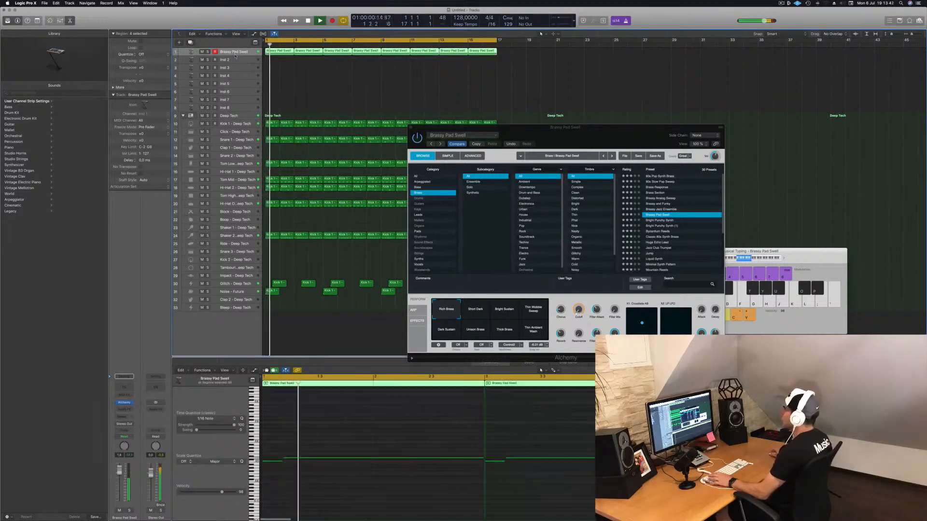
# Step: Enlarge the height of the first instrument track and adjust the Deep Tech channel volume while the loop plays
pyautogui.moveTo(224, 55); pyautogui.dragTo(224, 97)
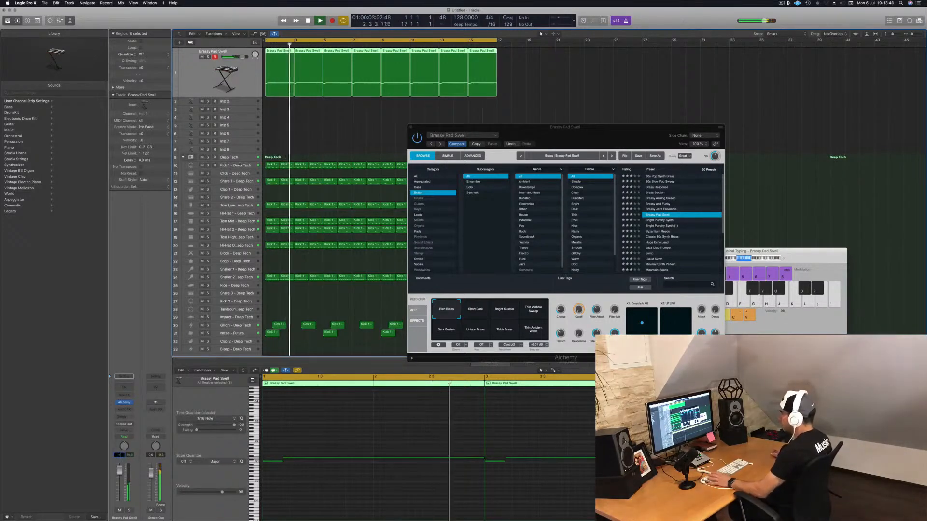
pyautogui.click(236, 159)
pyautogui.press('Return')
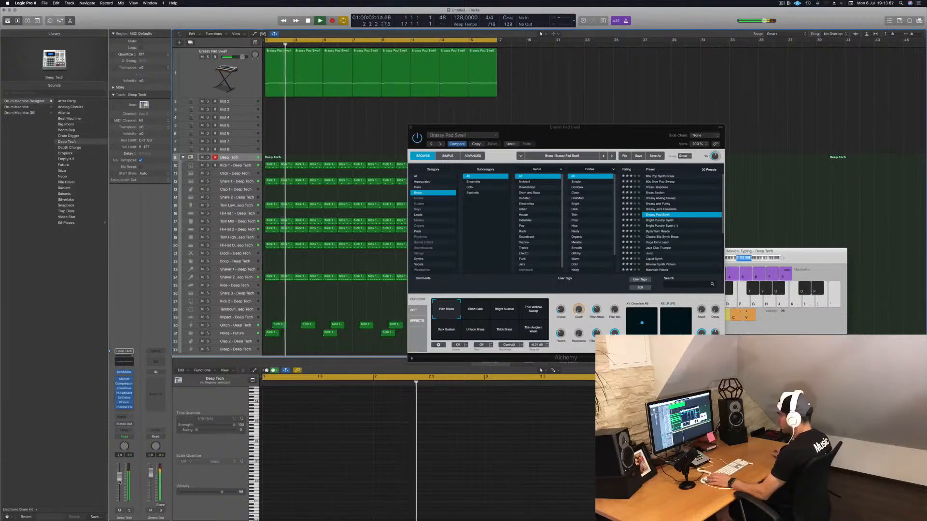
pyautogui.press('Return')
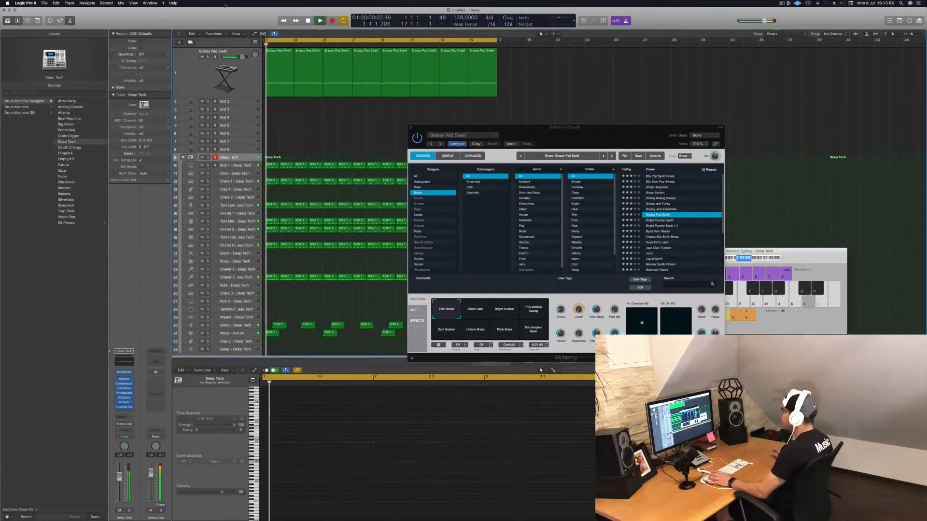
# Step: Balance the Brassy Pad Swell channel volume against the drums while replaying from the start
pyautogui.click(199, 68)
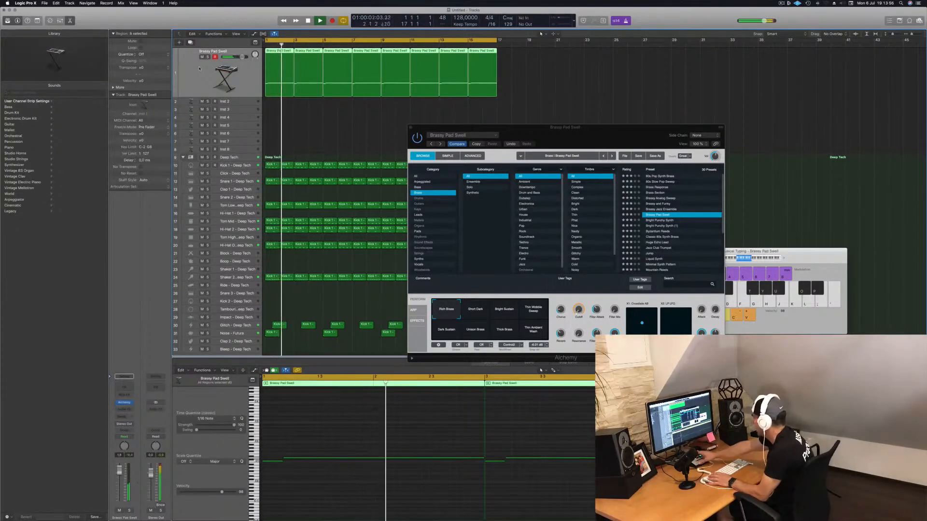
pyautogui.press('Return')
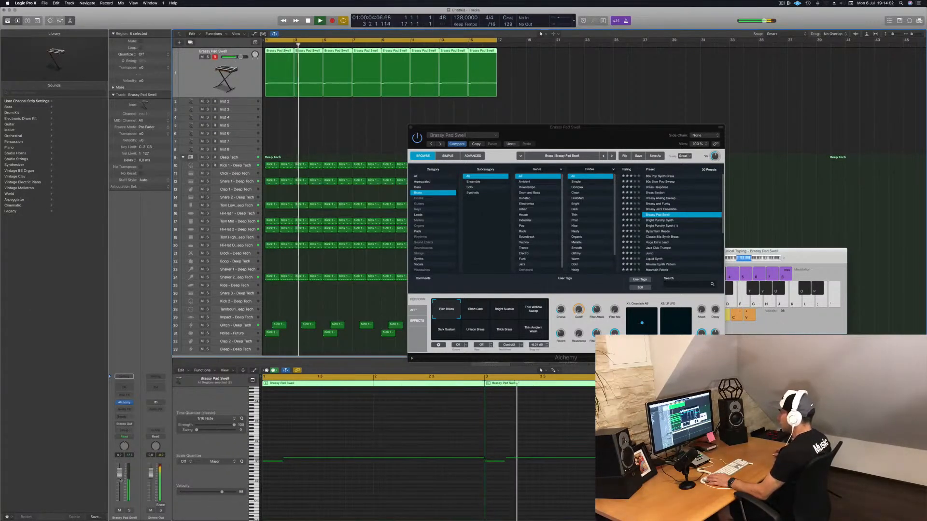
pyautogui.press('Return')
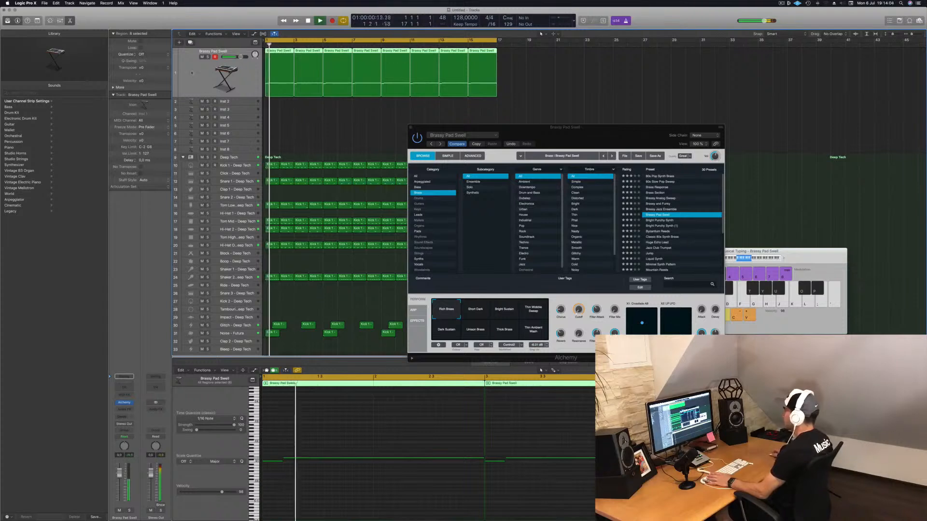
# Step: Audition the Brassy Pad Swell variations over the loop, from Short Dark and Bright Sustain through Unison Brass to Thin Ambient Wash
pyautogui.click(471, 312)
pyautogui.press('space')
pyautogui.click(502, 313)
pyautogui.click(534, 315)
pyautogui.click(444, 333)
pyautogui.click(472, 333)
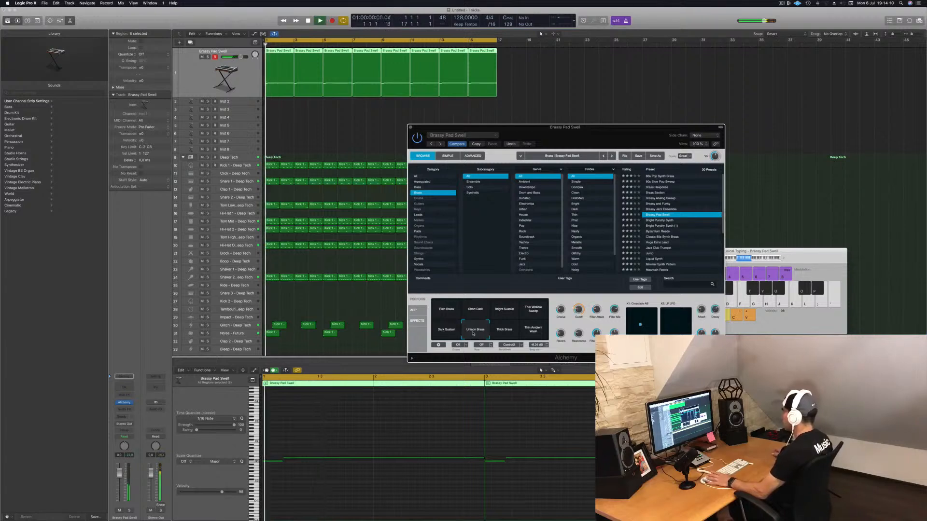
pyautogui.click(505, 332)
pyautogui.click(529, 332)
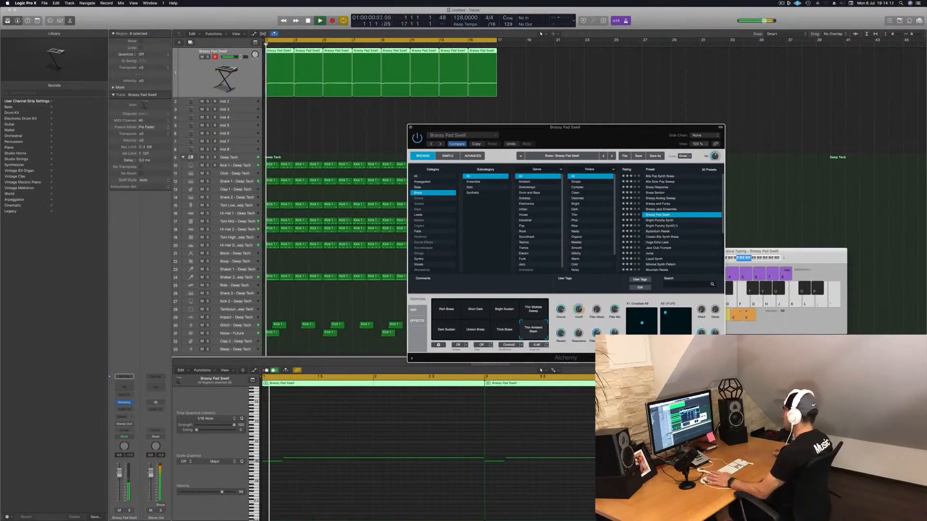
# Step: Load 80s Pop Synth Brass, audition variations including Rich Decay, Bright Bass, Snappy and Rich Sweep over the loop, and return to Nice Decay
pyautogui.click(666, 176)
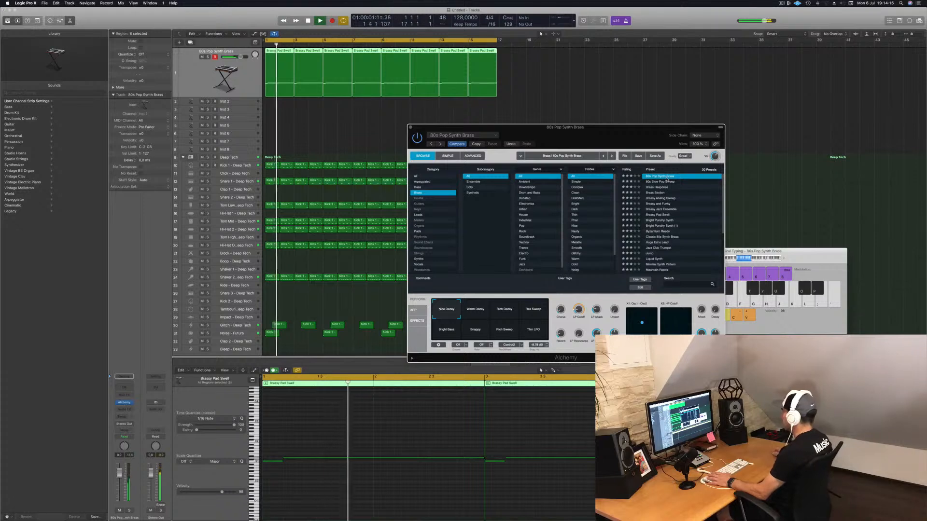
pyautogui.moveTo(614, 129); pyautogui.dragTo(568, 136)
pyautogui.click(429, 319)
pyautogui.click(472, 320)
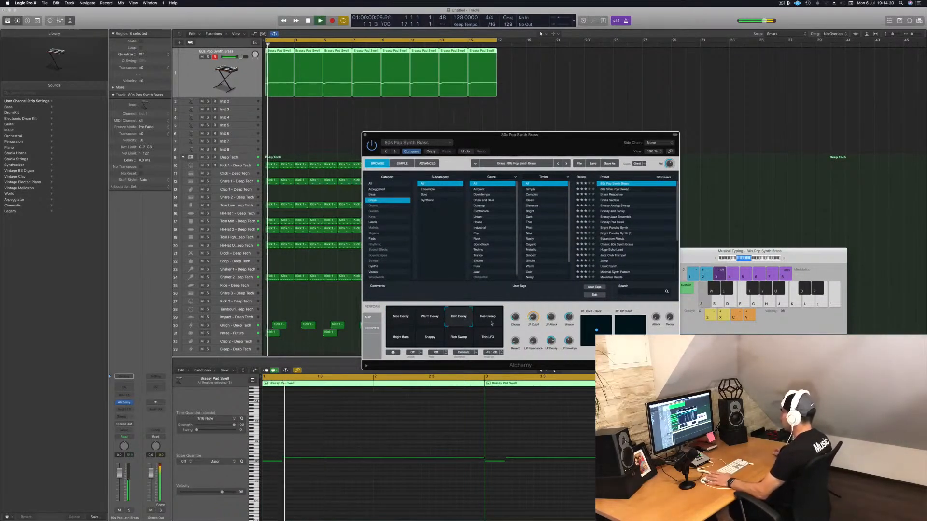
pyautogui.click(403, 343)
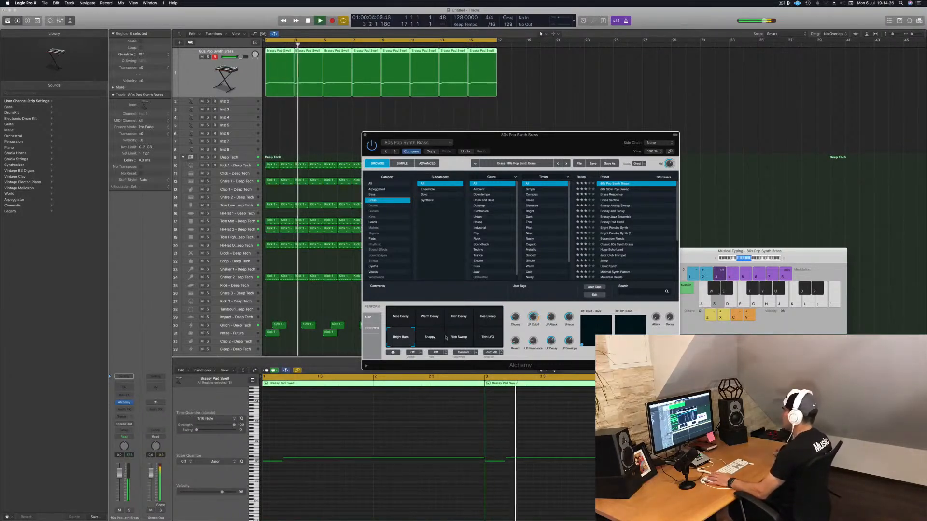
pyautogui.click(435, 339)
pyautogui.click(459, 338)
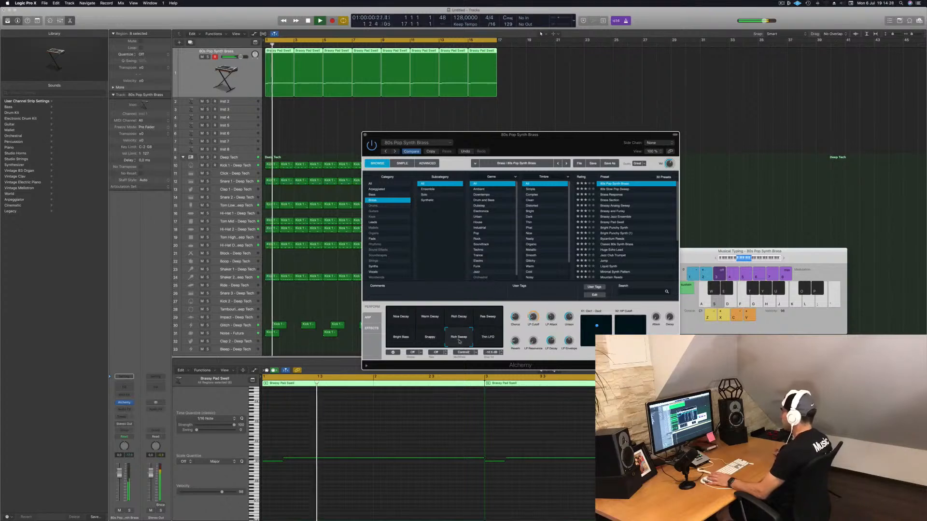
pyautogui.click(474, 330)
pyautogui.click(399, 317)
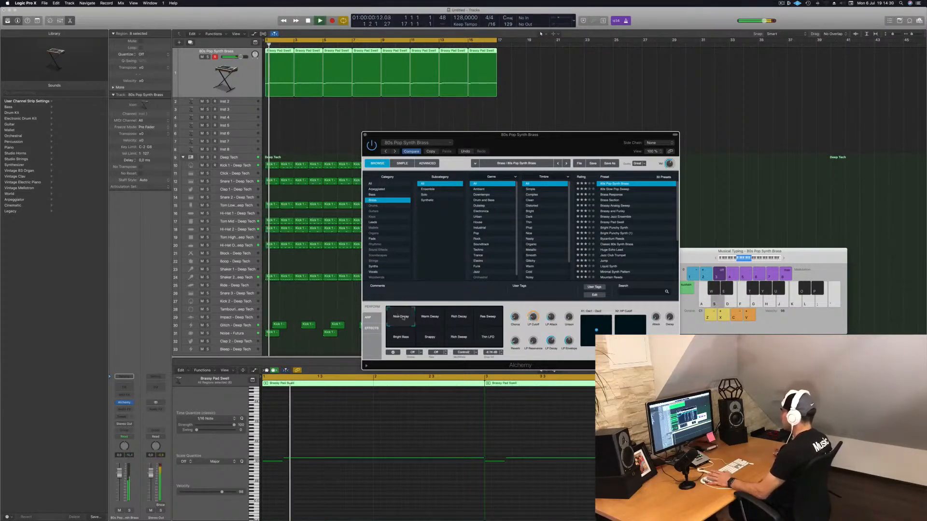
# Step: Compare the Warm Decay variation with Nice Decay from the loop start, keep Nice Decay, and close the Alchemy window
pyautogui.click(427, 321)
pyautogui.press('Return')
pyautogui.click(406, 319)
pyautogui.press('Return')
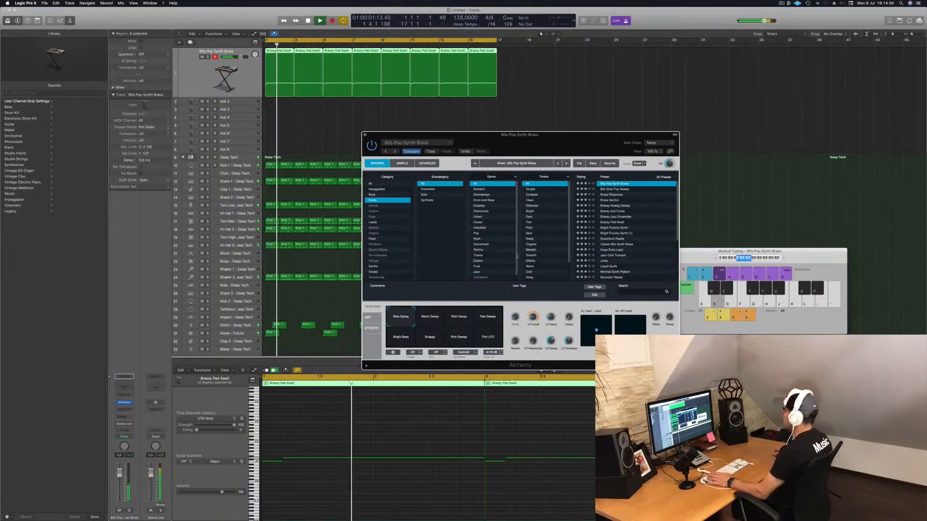
pyautogui.click(364, 135)
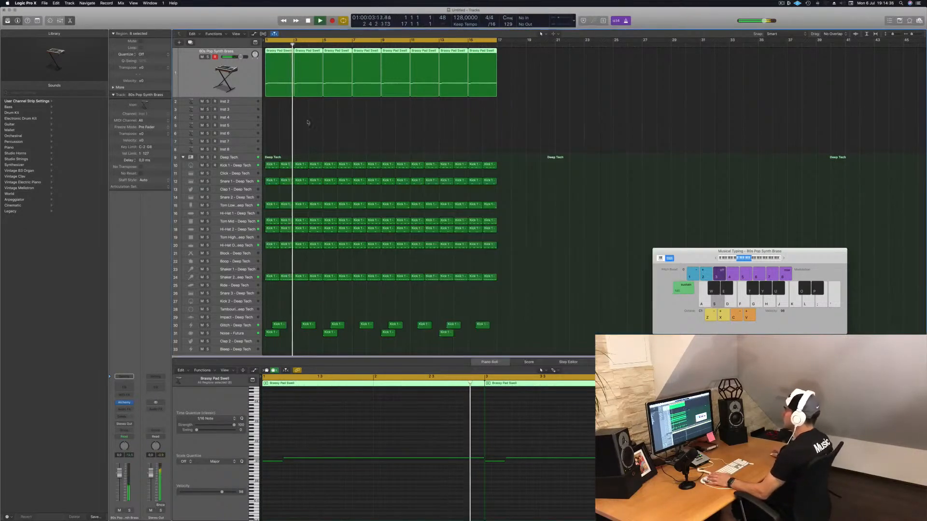
# Step: Enlarge the height of the Inst 2 track and open its Alchemy instrument while the loop plays
pyautogui.click(237, 102)
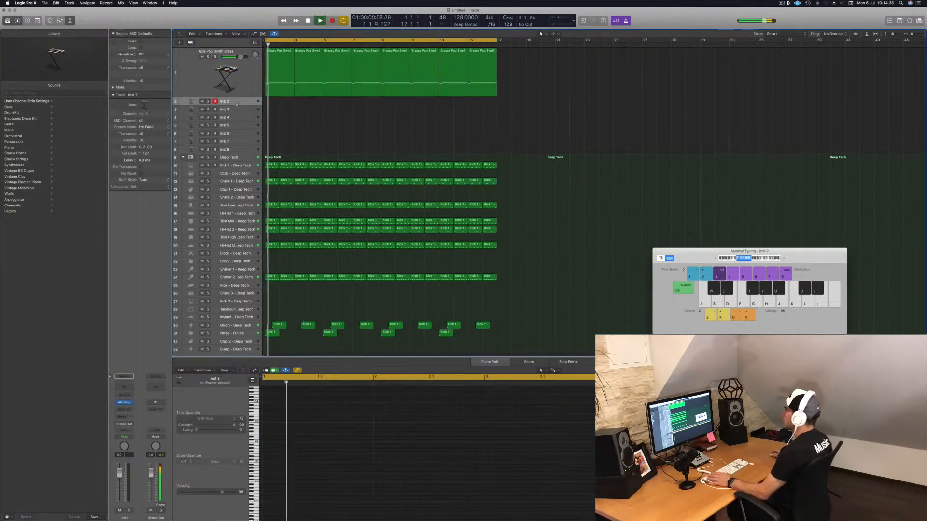
pyautogui.moveTo(238, 104); pyautogui.dragTo(238, 125)
pyautogui.press('Return')
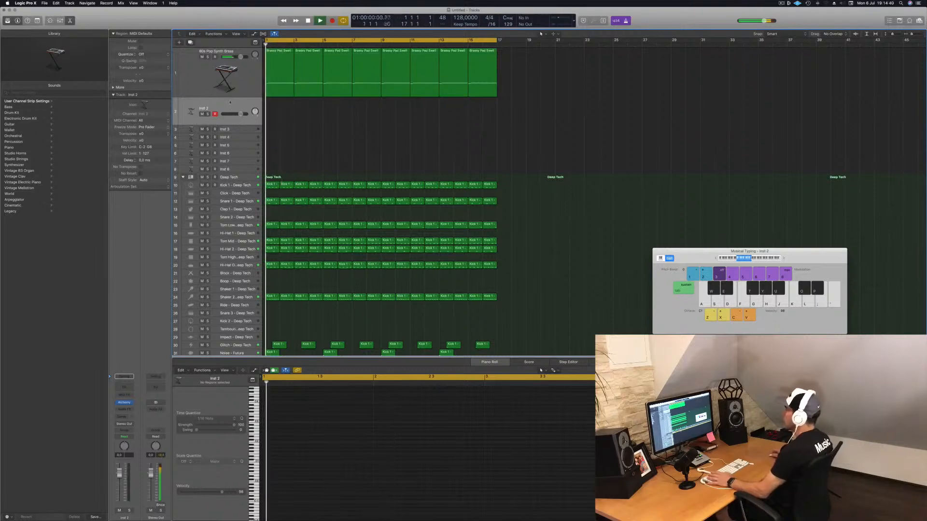
pyautogui.click(123, 402)
pyautogui.moveTo(484, 94); pyautogui.dragTo(527, 112)
# Step: Load the brass preset 80s Slow Pop Sweep on the second track and try out notes over the loop
pyautogui.click(353, 165)
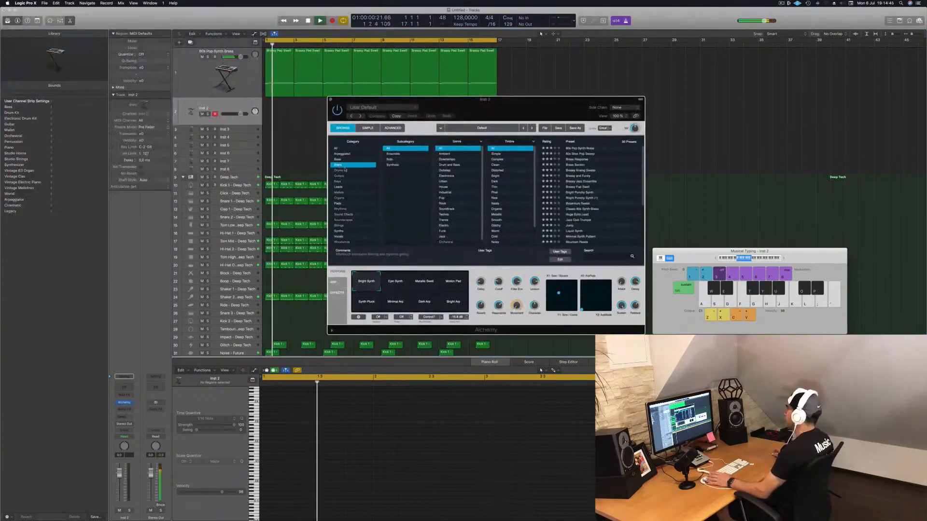
pyautogui.click(580, 154)
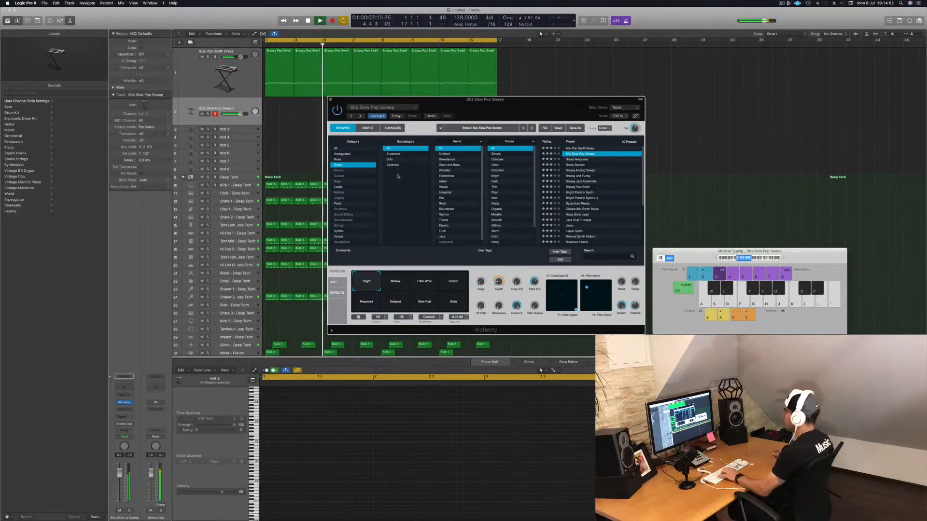
pyautogui.press('g')
pyautogui.press('j')
pyautogui.press('j')
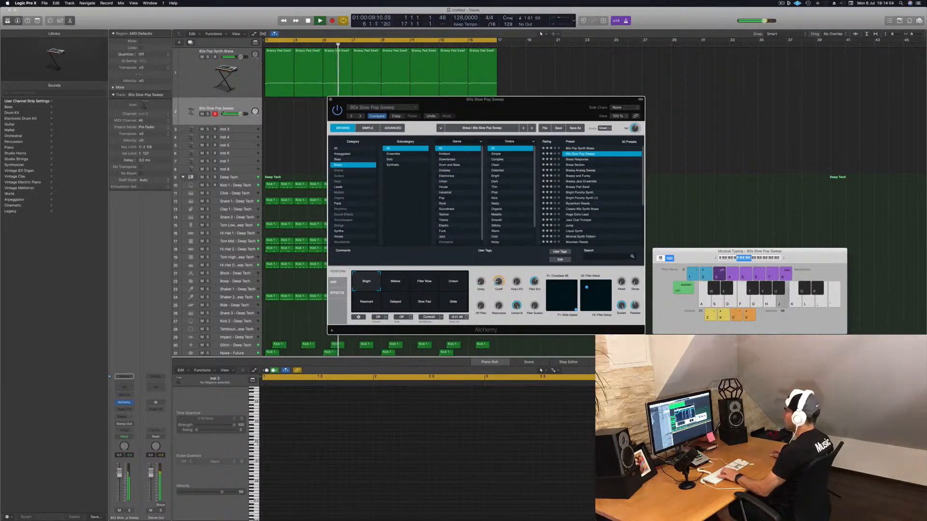
pyautogui.click(124, 403)
pyautogui.click(125, 403)
pyautogui.press('j')
pyautogui.press('h')
pyautogui.press('g')
# Step: Audition the bass presets 70s Synth Intro and 70s Synth Lead Hero with played notes, and settle on 70s Classic Synth Bass
pyautogui.click(338, 159)
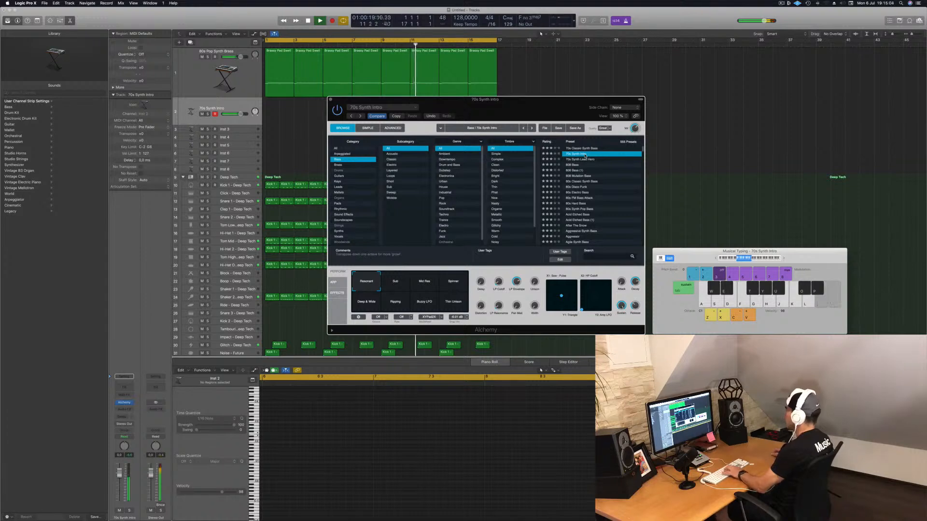
pyautogui.click(579, 159)
pyautogui.press(';')
pyautogui.press('l')
pyautogui.press('k')
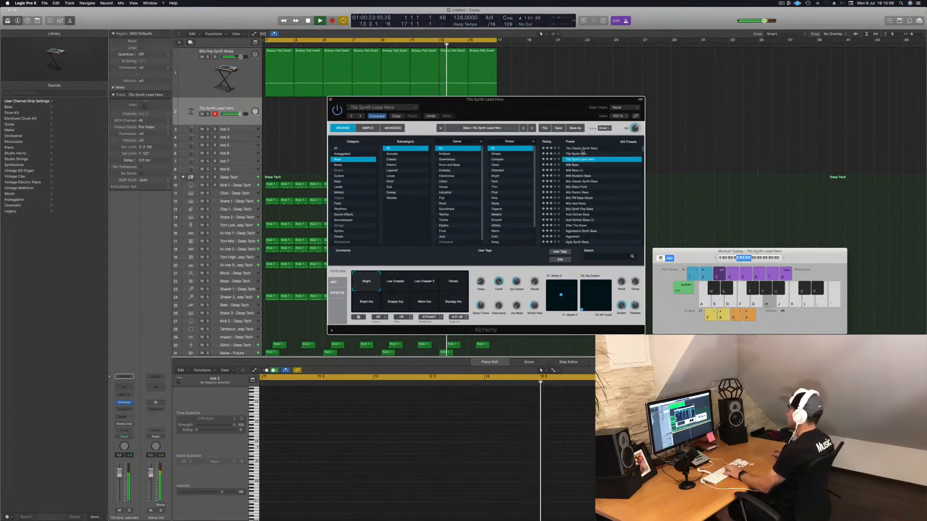
pyautogui.click(582, 148)
pyautogui.press('h')
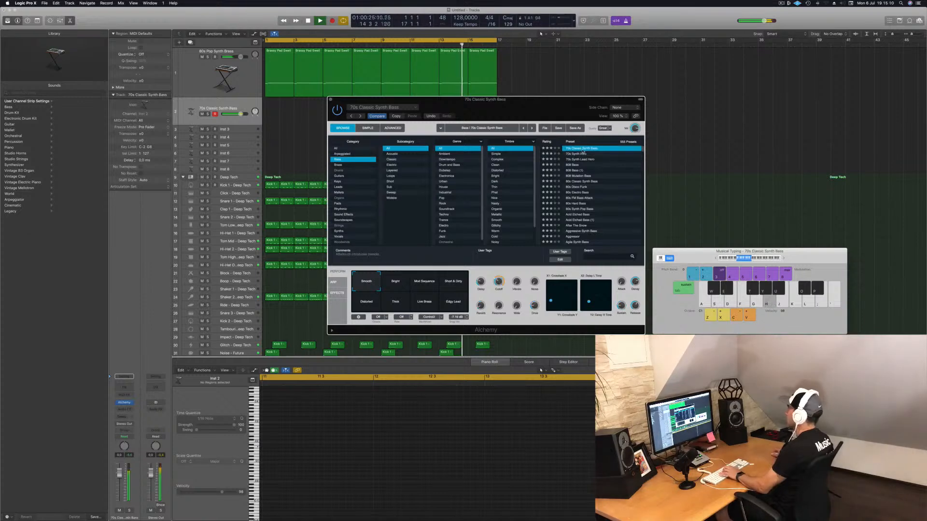
pyautogui.moveTo(553, 118); pyautogui.dragTo(591, 123)
pyautogui.press('k')
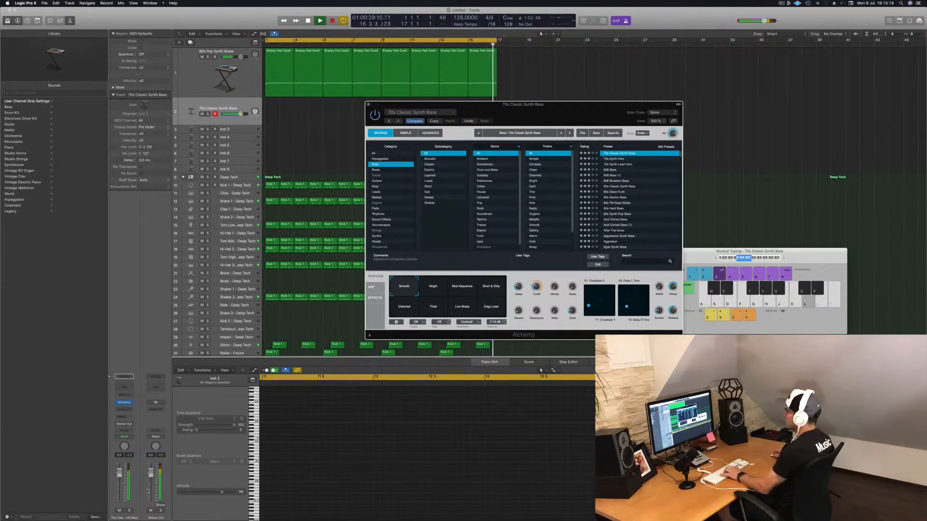
# Step: Lower the 70s Classic Synth Bass channel volume and record a played bass line over the running loop
pyautogui.moveTo(122, 476); pyautogui.dragTo(118, 488)
pyautogui.press('l')
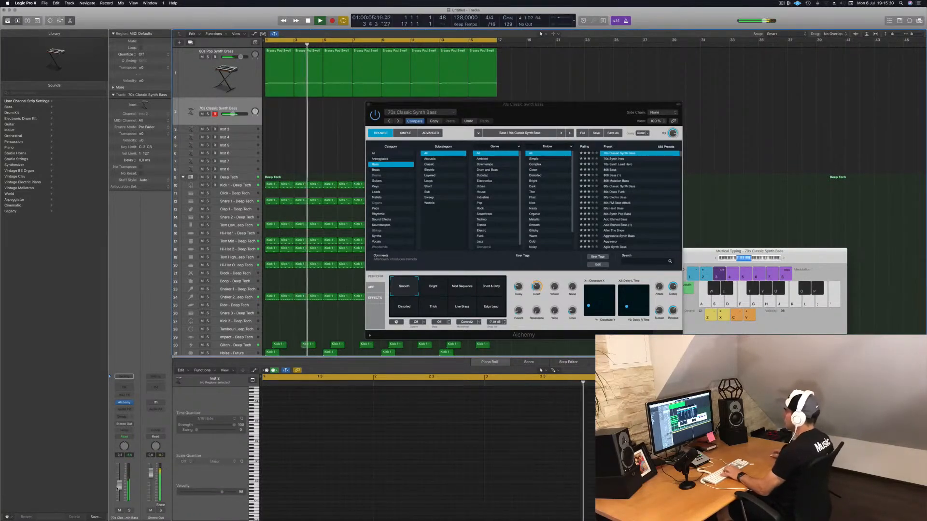
pyautogui.press('r')
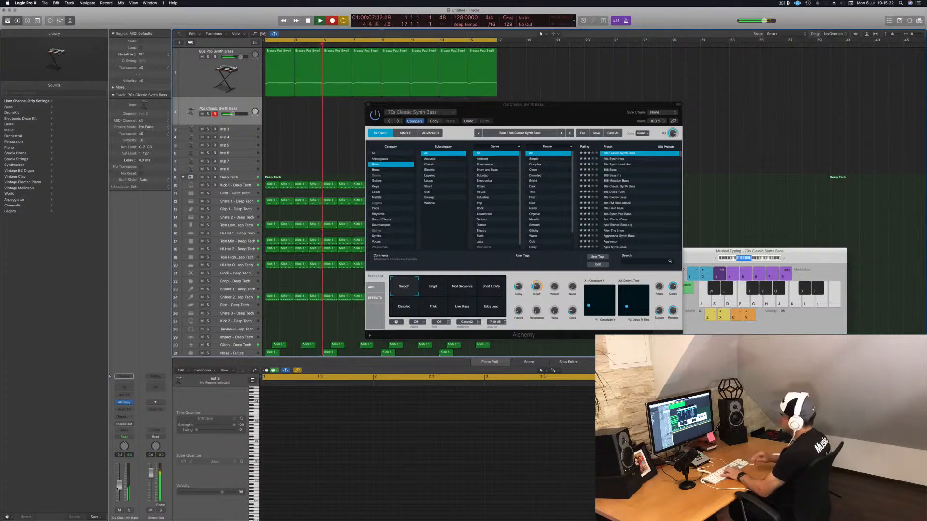
pyautogui.press('o')
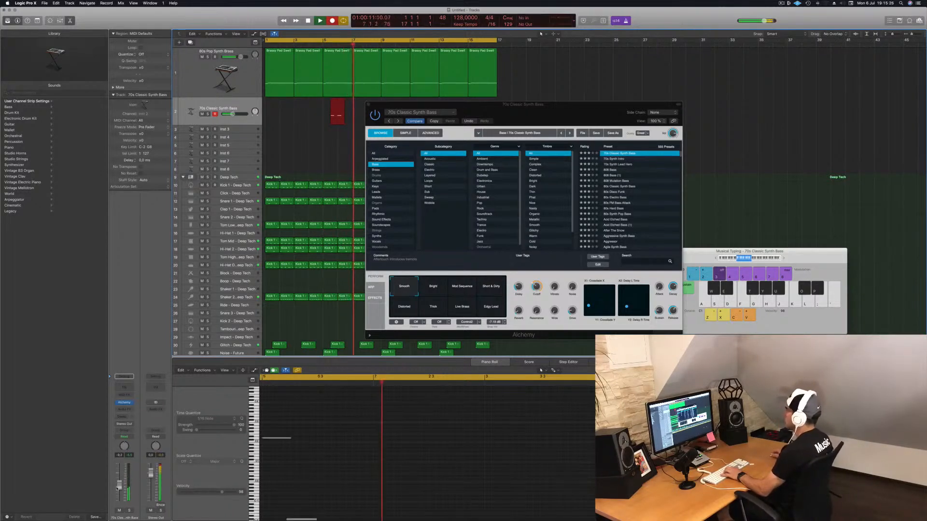
pyautogui.press('o')
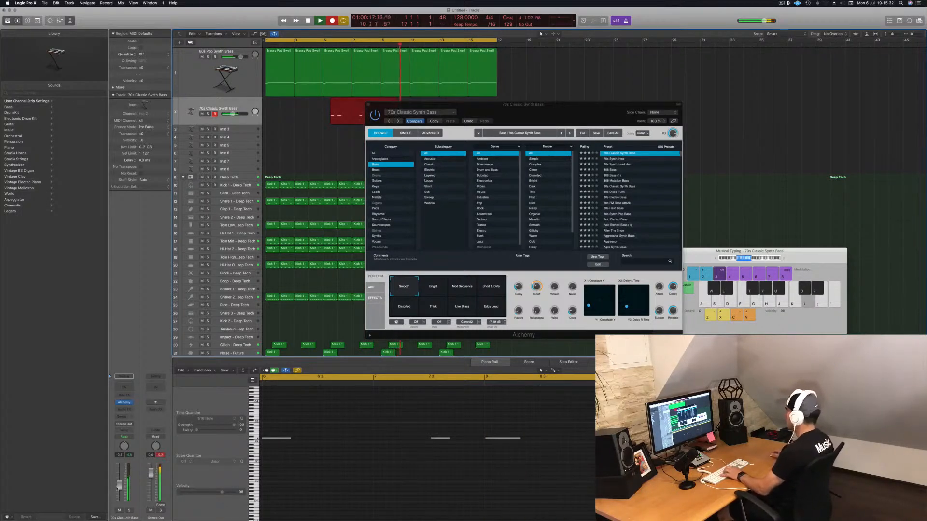
pyautogui.press('space')
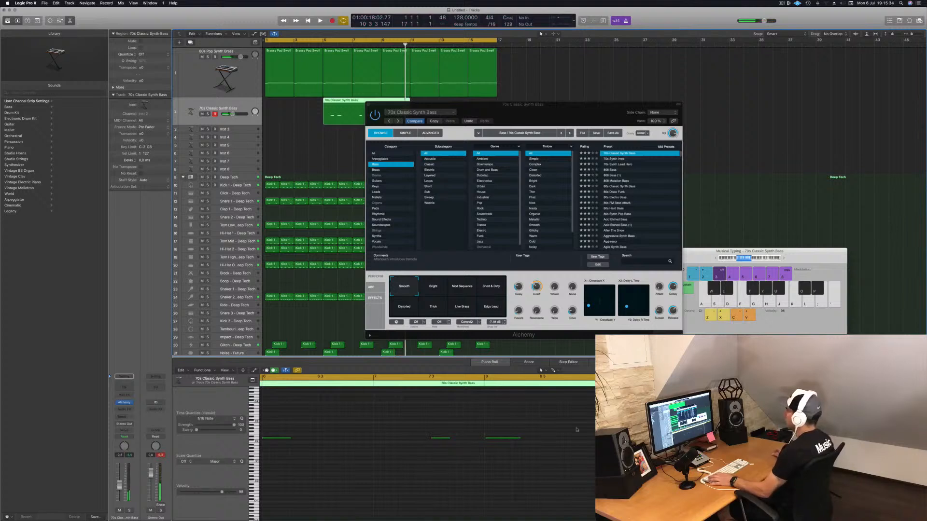
# Step: Split off and delete the first two bars of the recorded bass region, and move the remaining four bars to bar 1
pyautogui.moveTo(482, 104); pyautogui.dragTo(638, 122)
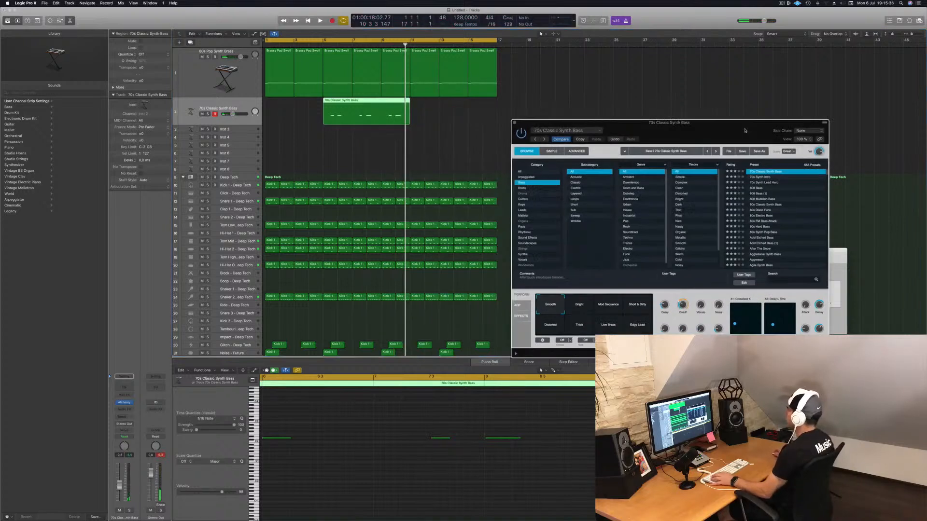
pyautogui.keyDown('super'); pyautogui.click(354, 104); pyautogui.keyUp('super')
pyautogui.keyDown('super'); pyautogui.doubleClick(351, 104); pyautogui.keyUp('super')
pyautogui.click(338, 113)
pyautogui.press('BackSpace')
pyautogui.moveTo(383, 113); pyautogui.dragTo(293, 114)
pyautogui.press('space')
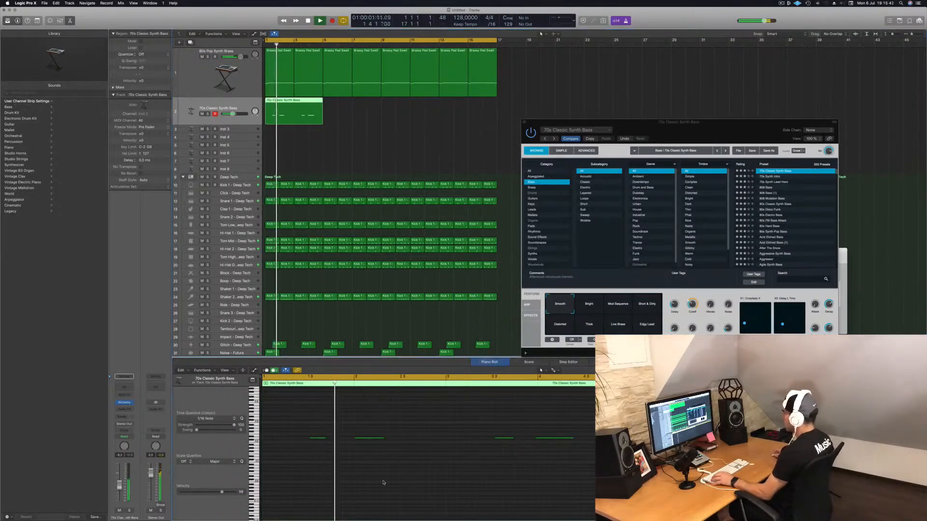
# Step: Quantize all notes of the bass region to 1/16 notes and replay the loop
pyautogui.press('space')
pyautogui.press('super+a')
pyautogui.click(385, 479)
pyautogui.press('space')
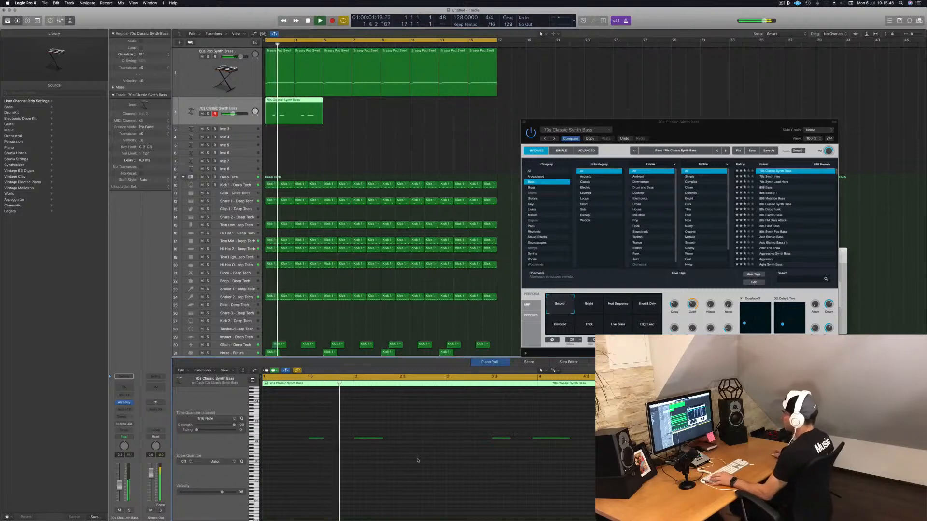
# Step: Try lengthening the second note of the bass region and replay it
pyautogui.scroll(-2, 364, 466)
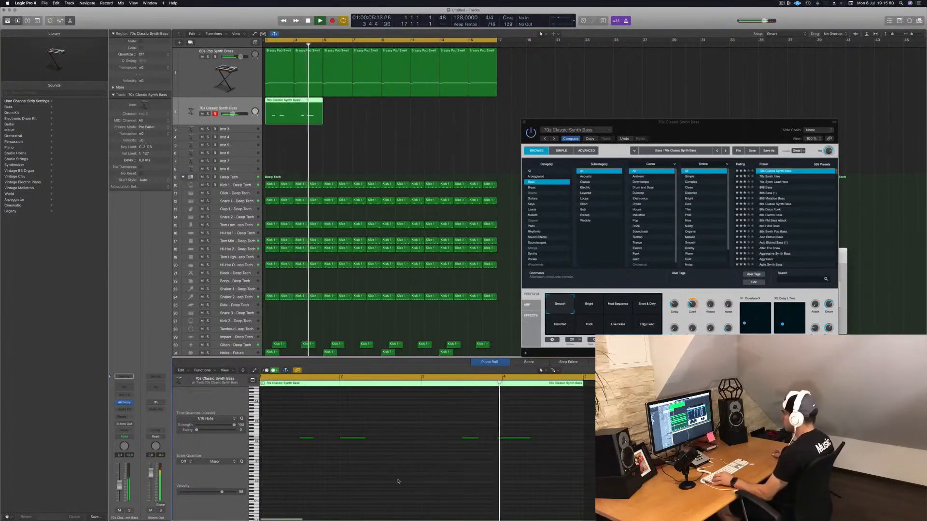
pyautogui.press('space')
pyautogui.press('space')
pyautogui.moveTo(527, 416); pyautogui.dragTo(516, 462)
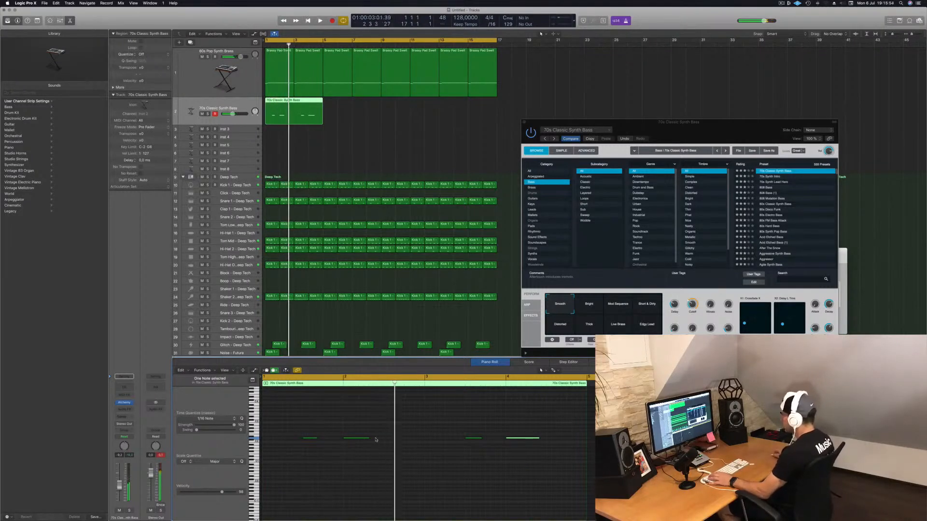
pyautogui.moveTo(367, 438); pyautogui.dragTo(378, 438)
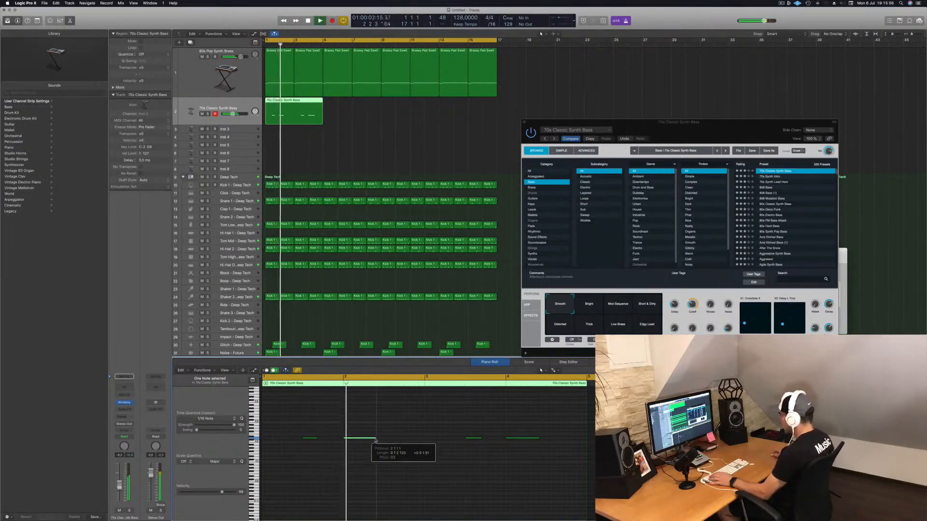
pyautogui.press('space')
pyautogui.press('space')
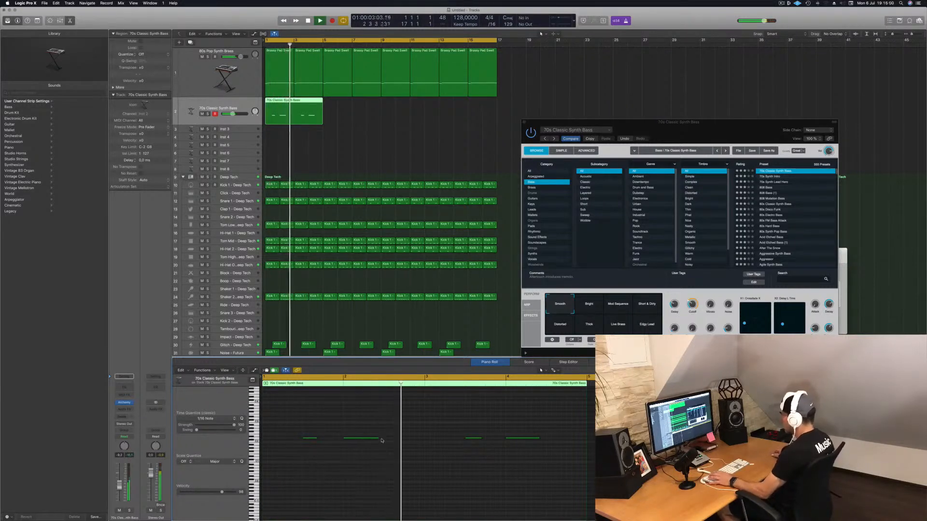
# Step: Shorten the second and fourth bass notes and replay from the start
pyautogui.moveTo(378, 438); pyautogui.dragTo(360, 438)
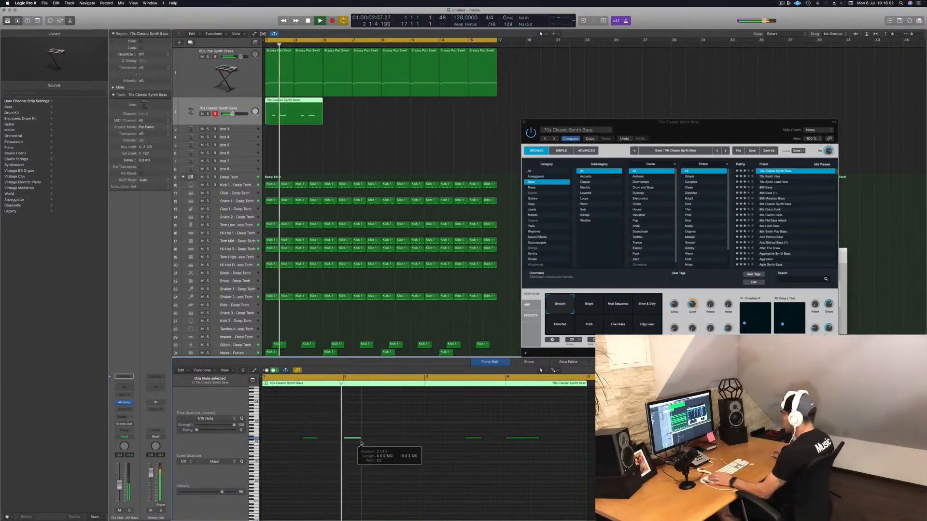
pyautogui.press('space')
pyautogui.press('space')
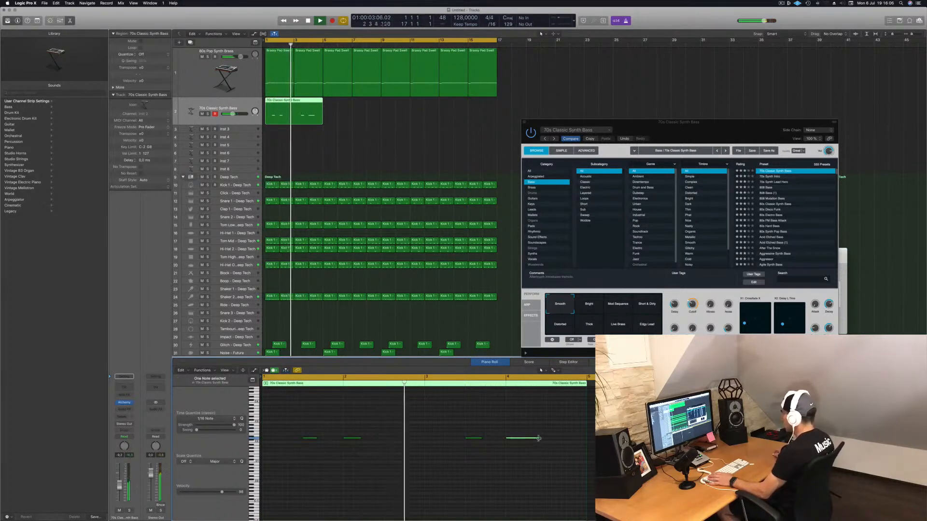
pyautogui.moveTo(538, 438); pyautogui.dragTo(525, 441)
pyautogui.press('Return')
# Step: Repeat the four-bar bass region until it fills all sixteen bars, and play from the start
pyautogui.click(364, 120)
pyautogui.press('Return')
pyautogui.click(287, 102)
pyautogui.moveTo(286, 101); pyautogui.dragTo(421, 104)
pyautogui.click(382, 153)
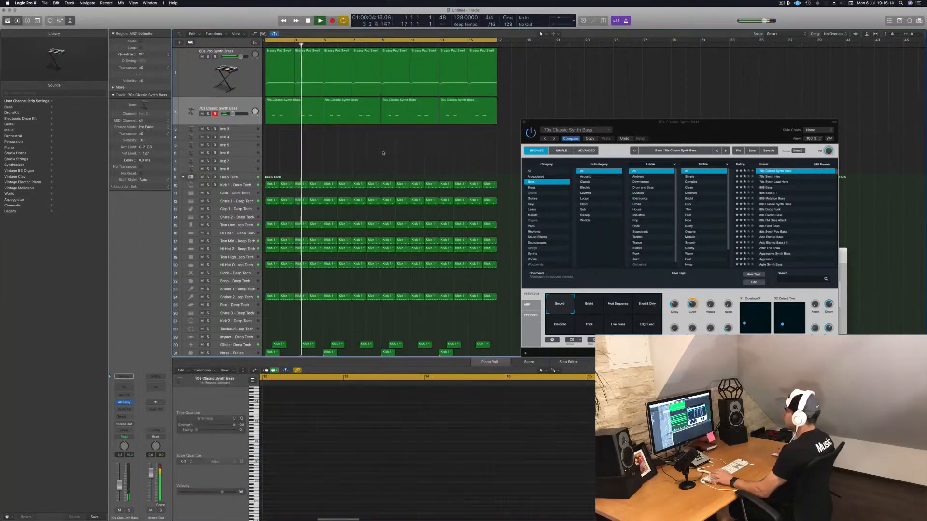
pyautogui.press('Return')
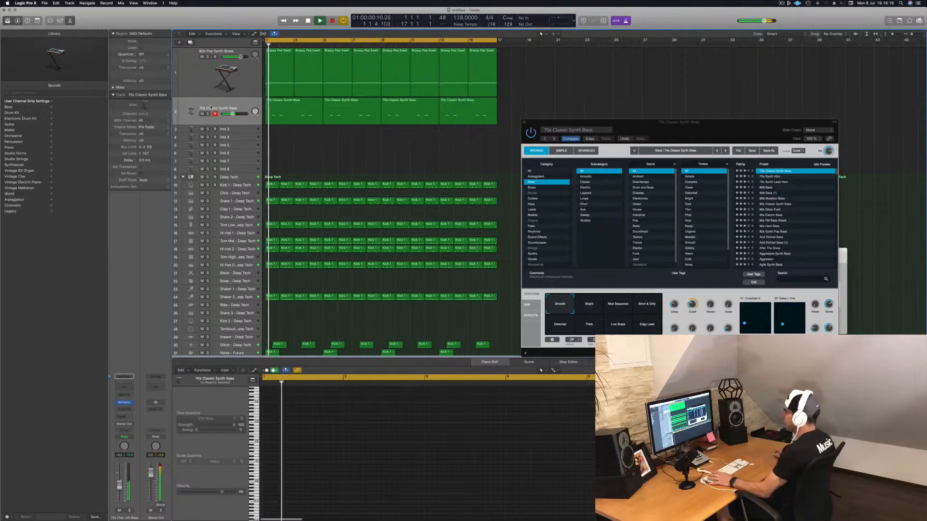
# Step: Select the 70s Classic Synth Bass track, close its Alchemy window, and replay from the start
pyautogui.click(211, 108)
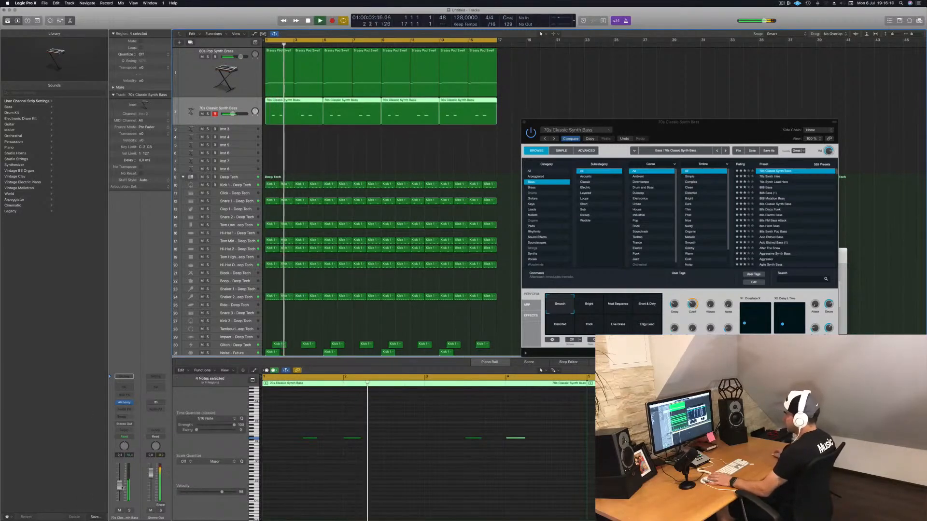
pyautogui.moveTo(719, 131); pyautogui.dragTo(737, 128)
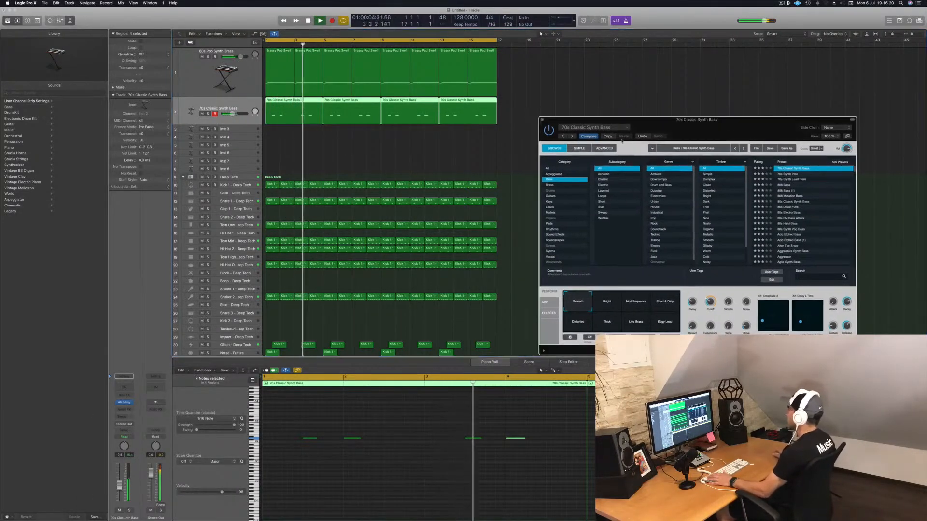
pyautogui.press('super+w')
pyautogui.click(364, 151)
pyautogui.press('Return')
# Step: Copy the first four-bar bass region to bar 1 of the Inst 3 track, select the copy, and stop playback
pyautogui.click(282, 73)
pyautogui.click(283, 119)
pyautogui.moveTo(283, 119); pyautogui.dragTo(285, 130)
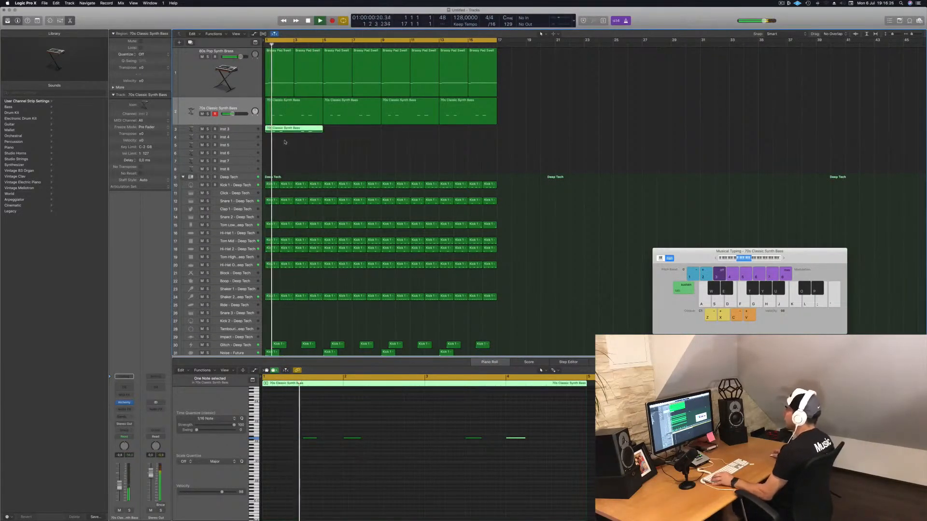
pyautogui.press('super+Right')
pyautogui.press('Return')
pyautogui.click(284, 129)
pyautogui.press('space')
# Step: Select all four notes in the copied region and move them earlier so the first note starts at bar 1
pyautogui.hscroll(-1, 345, 447)
pyautogui.moveTo(316, 430); pyautogui.dragTo(620, 471)
pyautogui.hscroll(-2, 418, 477)
pyautogui.moveTo(326, 439); pyautogui.dragTo(269, 440)
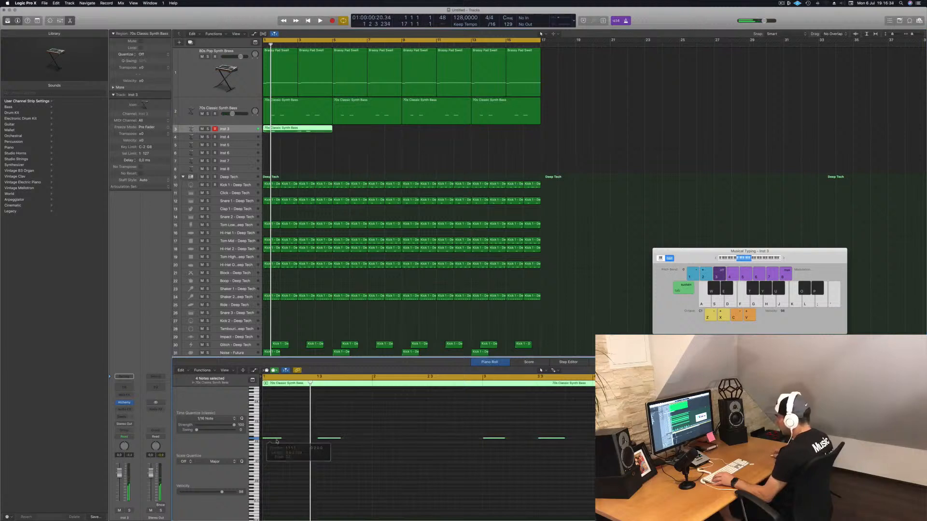
# Step: Duplicate the four notes of the Inst 3 region about half a beat later at the same pitch
pyautogui.scroll(3, 273, 449)
pyautogui.hscroll(-2, 289, 453)
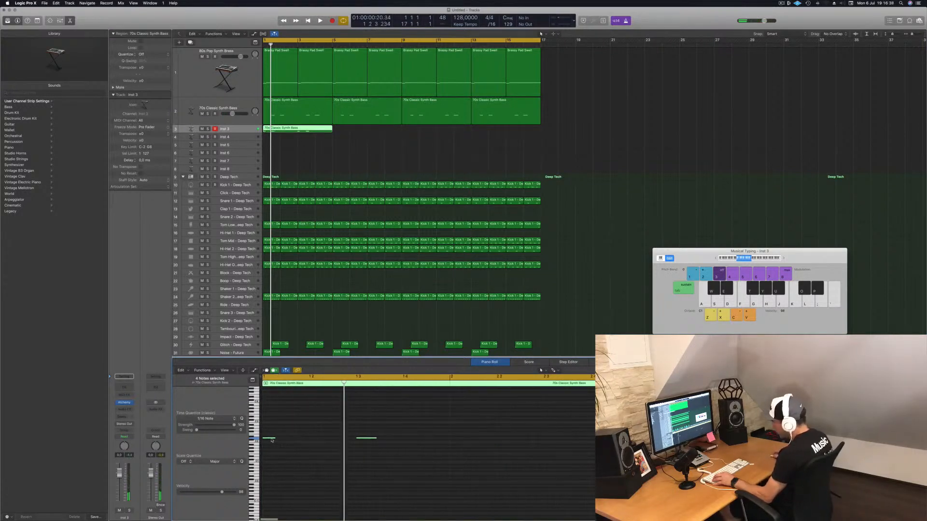
pyautogui.scroll(5, 283, 440)
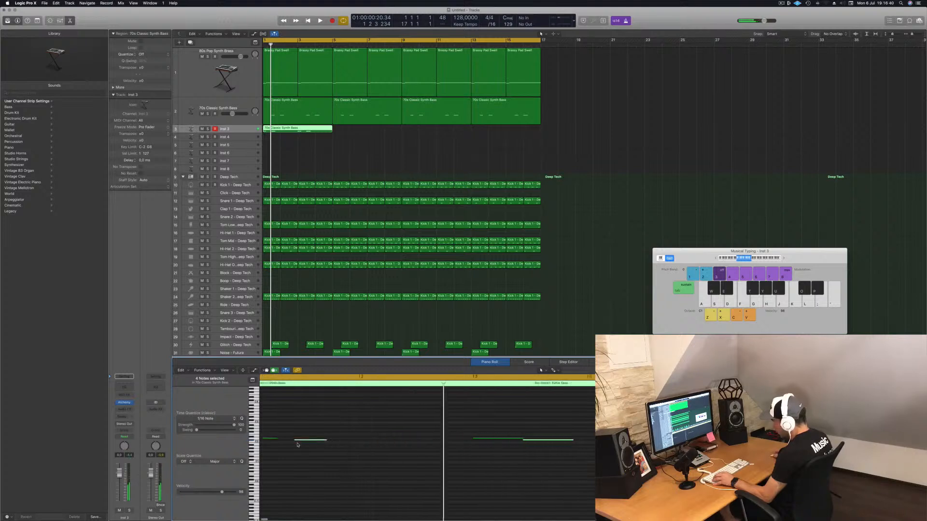
pyautogui.moveTo(329, 441); pyautogui.dragTo(336, 442)
pyautogui.scroll(-3, 337, 446)
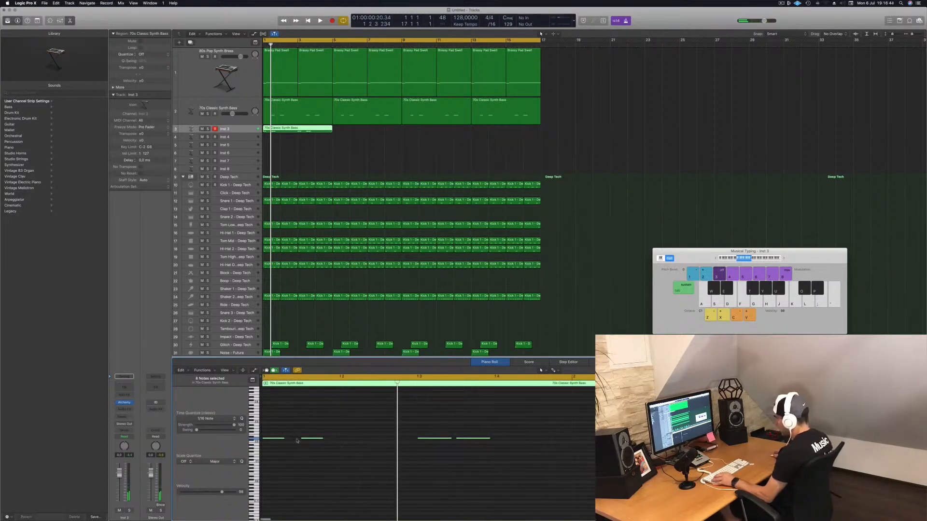
# Step: Shorten all eight notes in the Inst 3 region together and play them back
pyautogui.moveTo(274, 439); pyautogui.dragTo(273, 440)
pyautogui.press('space')
pyautogui.press('space')
pyautogui.scroll(-1, 321, 446)
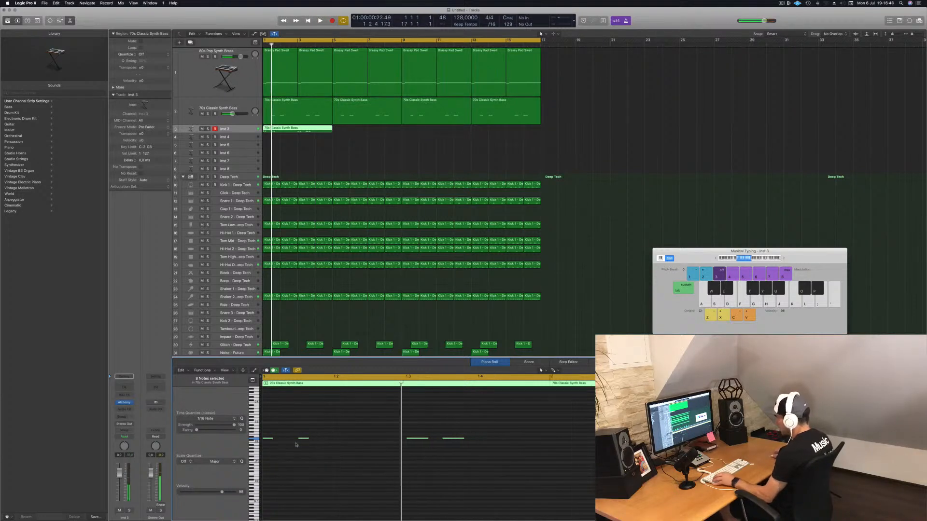
# Step: Duplicate the eight selected Inst 3 notes about three-quarters of a beat later at the same pitch and play them back
pyautogui.moveTo(270, 440); pyautogui.dragTo(325, 440)
pyautogui.press('space')
pyautogui.scroll(-2, 357, 464)
pyautogui.press('space')
pyautogui.press('space')
pyautogui.press('space')
pyautogui.press('space')
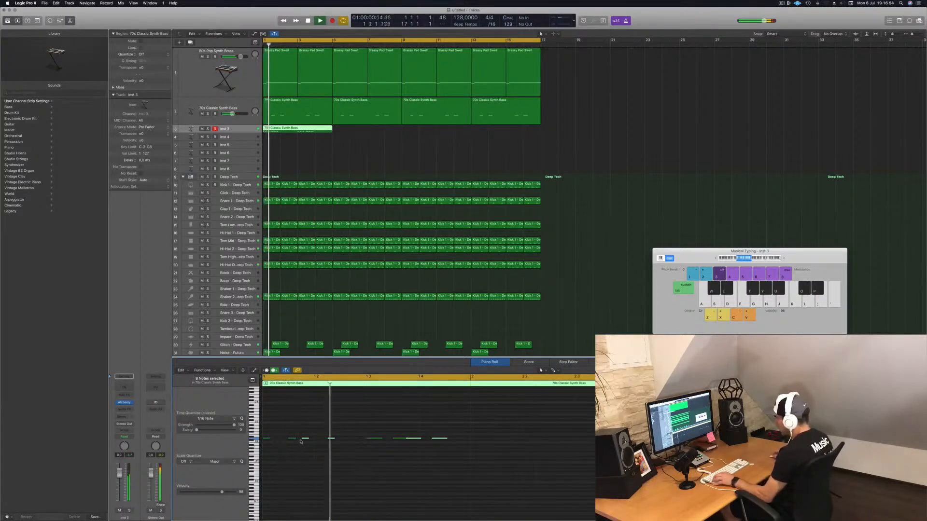
pyautogui.press('space')
pyautogui.press('space')
# Step: Copy the selected notes about another three-quarters of a beat later and play the Inst 3 region from its start
pyautogui.scroll(5, 325, 442)
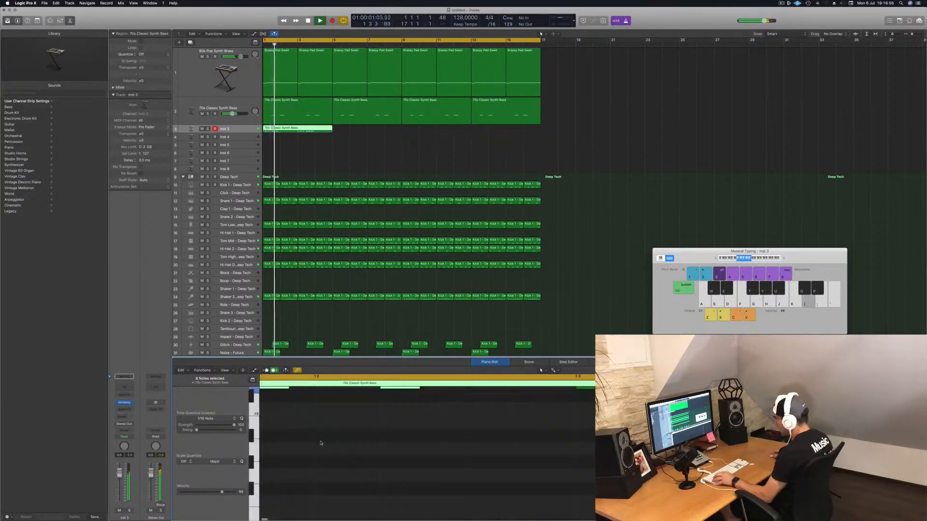
pyautogui.scroll(-1, 338, 445)
pyautogui.scroll(2, 337, 445)
pyautogui.scroll(-3, 337, 444)
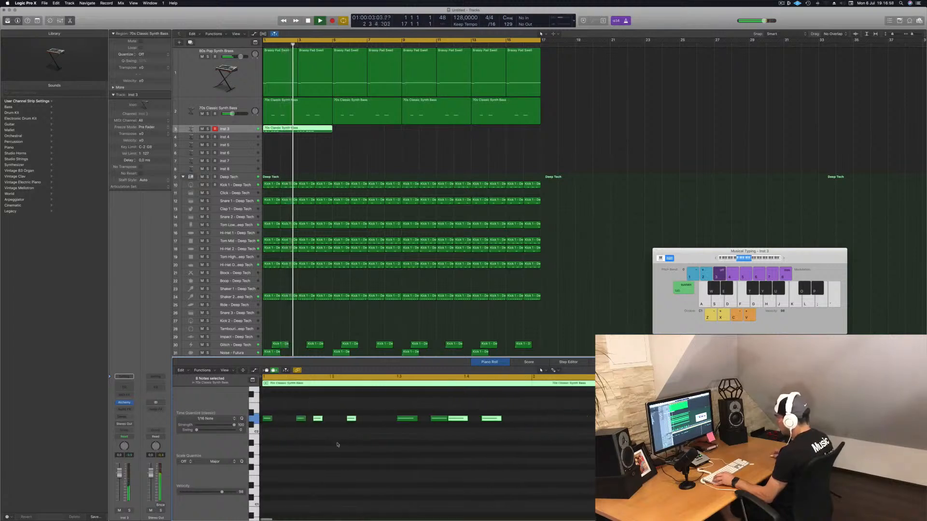
pyautogui.moveTo(317, 419); pyautogui.dragTo(356, 427)
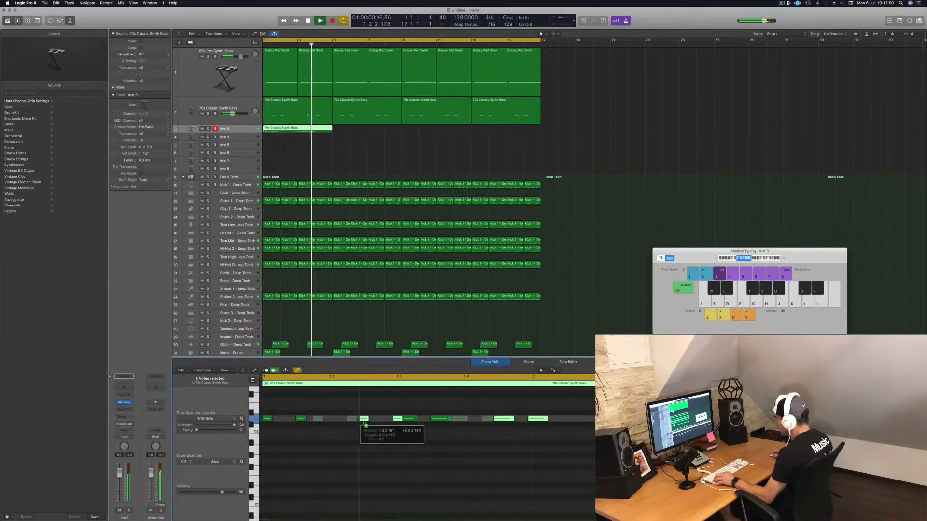
pyautogui.press('space')
pyautogui.scroll(-3, 365, 445)
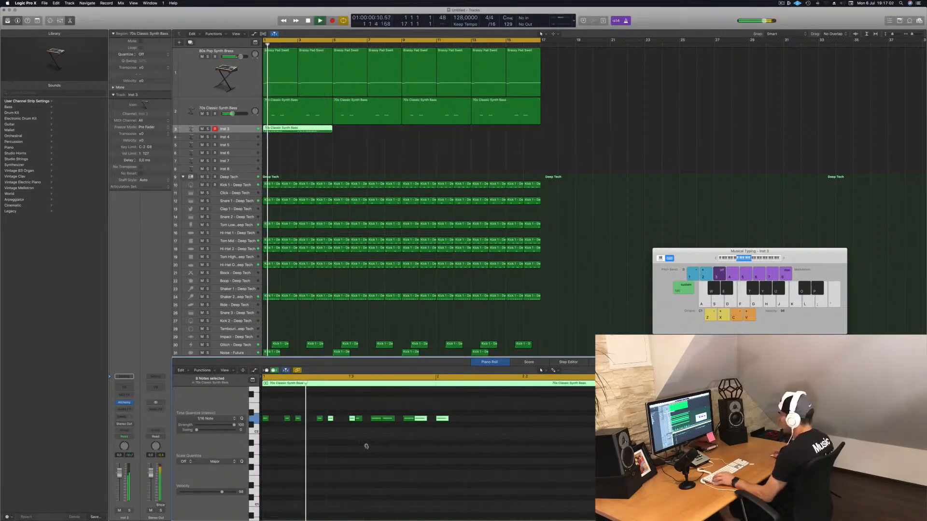
# Step: Delete the single copied note that spills past the start of bar 2 and replay the Inst 3 pattern
pyautogui.press('space')
pyautogui.press('space')
pyautogui.moveTo(398, 414); pyautogui.dragTo(371, 426)
pyautogui.press('space')
pyautogui.press('space')
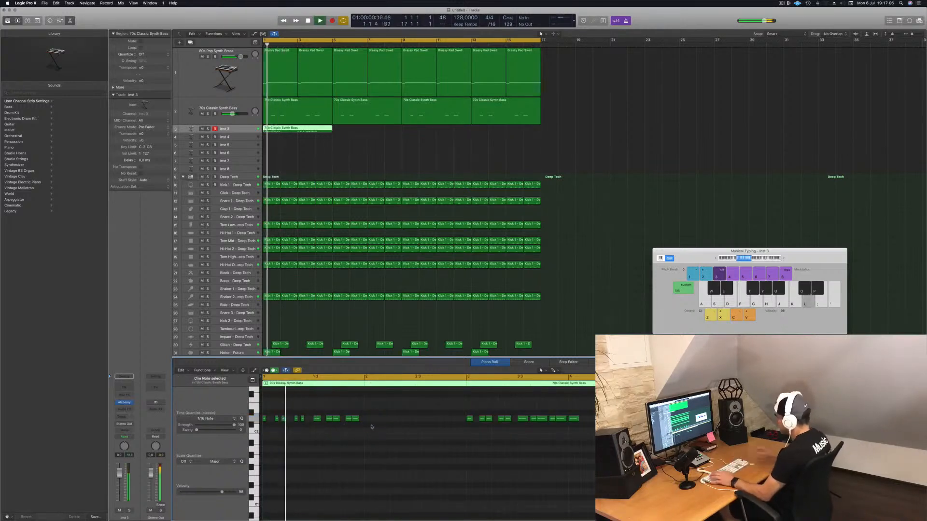
# Step: Stop playback, select the longer notes in the second half of bar 1, and shorten them to match the first notes
pyautogui.scroll(3, 408, 433)
pyautogui.scroll(-2, 386, 431)
pyautogui.press('space')
pyautogui.moveTo(345, 411); pyautogui.dragTo(411, 420)
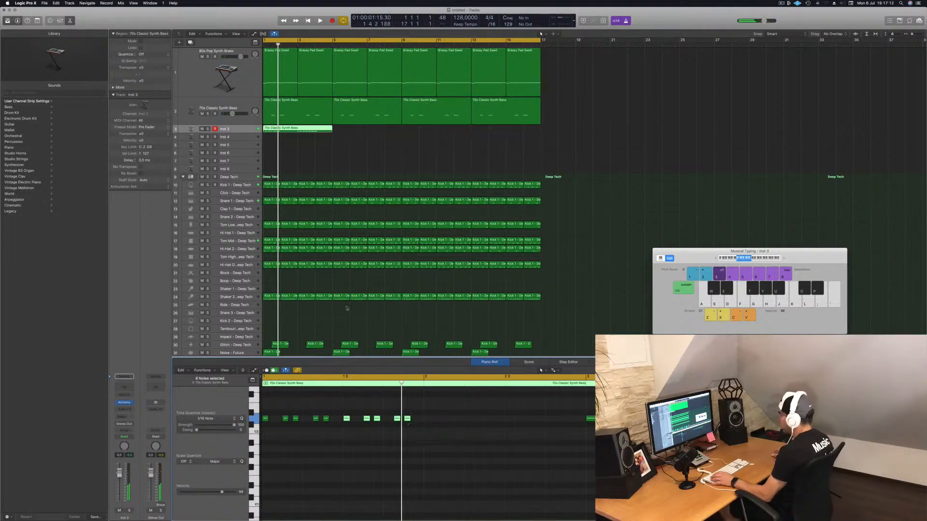
# Step: Select all the notes of bar 1 in the Inst 3 region and duplicate them to the start of bar 2
pyautogui.scroll(-1, 425, 404)
pyautogui.moveTo(360, 429); pyautogui.dragTo(398, 421)
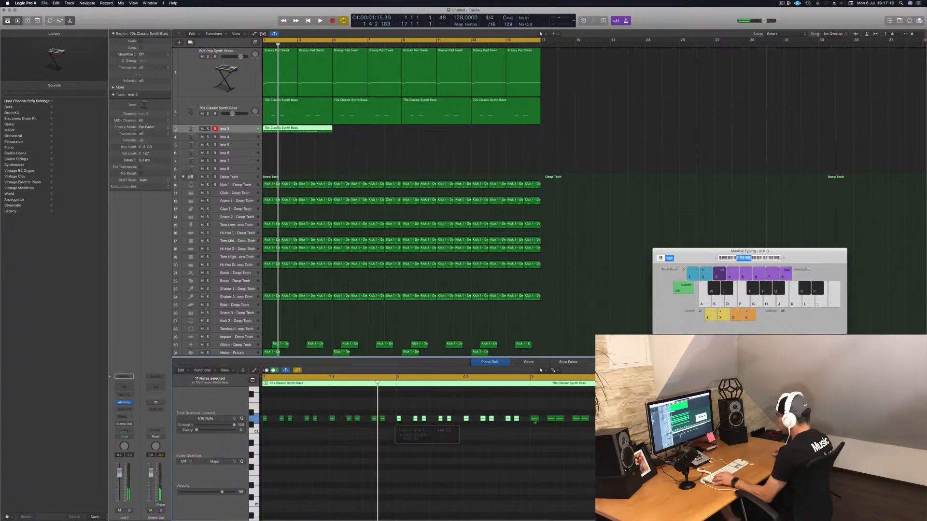
pyautogui.scroll(-1, 399, 421)
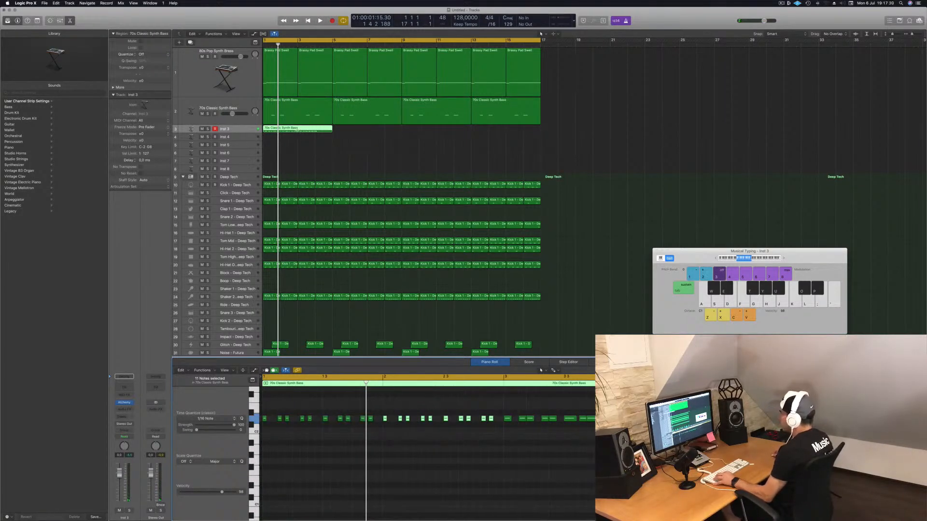
# Step: Reduce the Inst 3 region to bars 1 and 2 and place a copy of it at bar 3
pyautogui.press('super+z')
pyautogui.moveTo(279, 129); pyautogui.dragTo(313, 132)
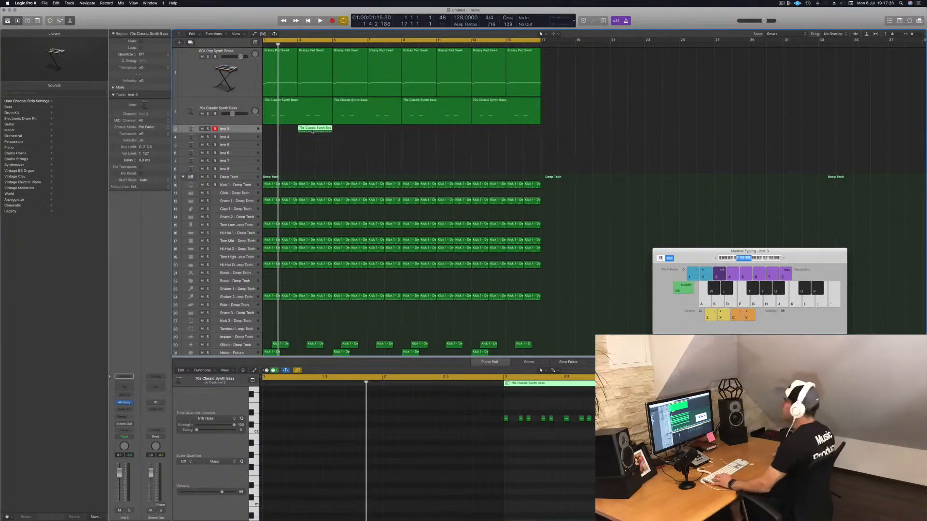
pyautogui.click(272, 131)
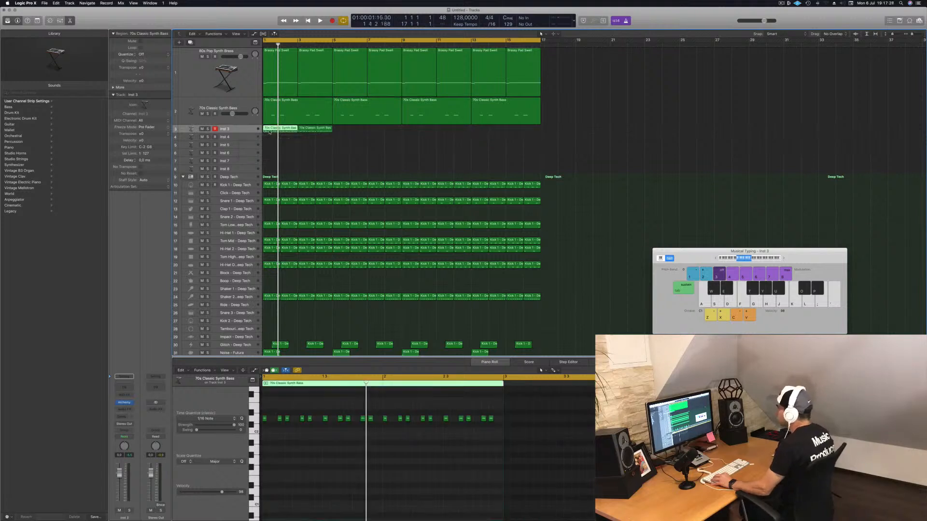
# Step: Select both Inst 3 regions, play them, and open the track's Alchemy instrument window over the arrangement
pyautogui.click(242, 130)
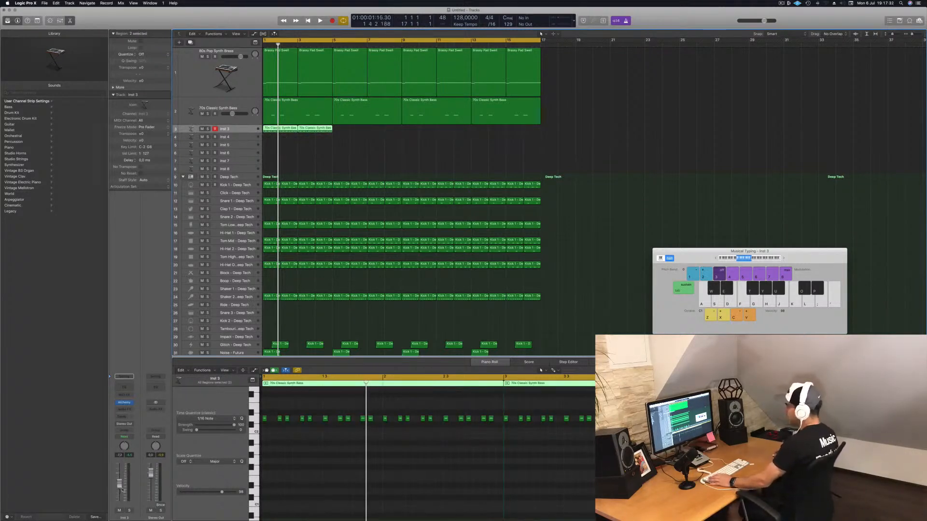
pyautogui.press('space')
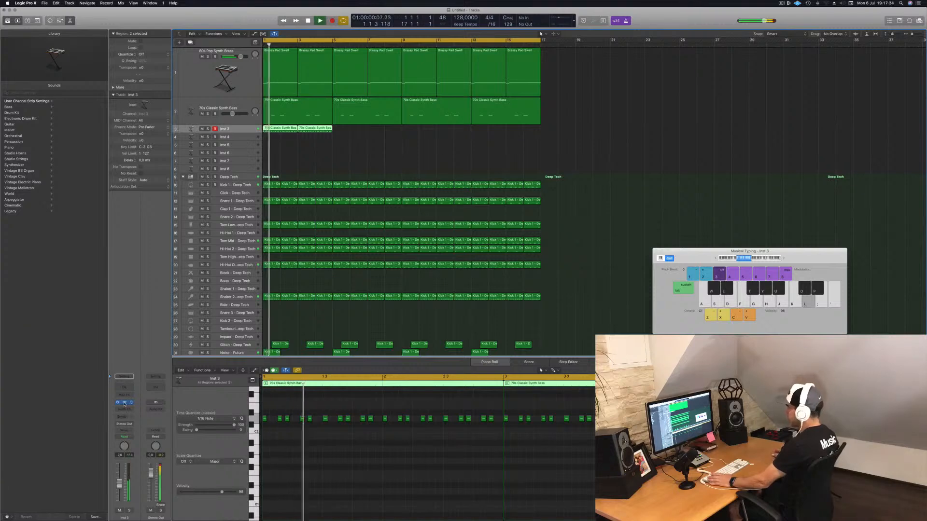
pyautogui.click(131, 407)
pyautogui.moveTo(216, 24); pyautogui.dragTo(538, 115)
# Step: Audition the default Alchemy patch's performance snapshots, including Epic Synth, Metallic Swell, Motion Pad, and Synth Pluck
pyautogui.click(395, 287)
pyautogui.click(425, 287)
pyautogui.click(450, 290)
pyautogui.click(432, 314)
pyautogui.click(366, 315)
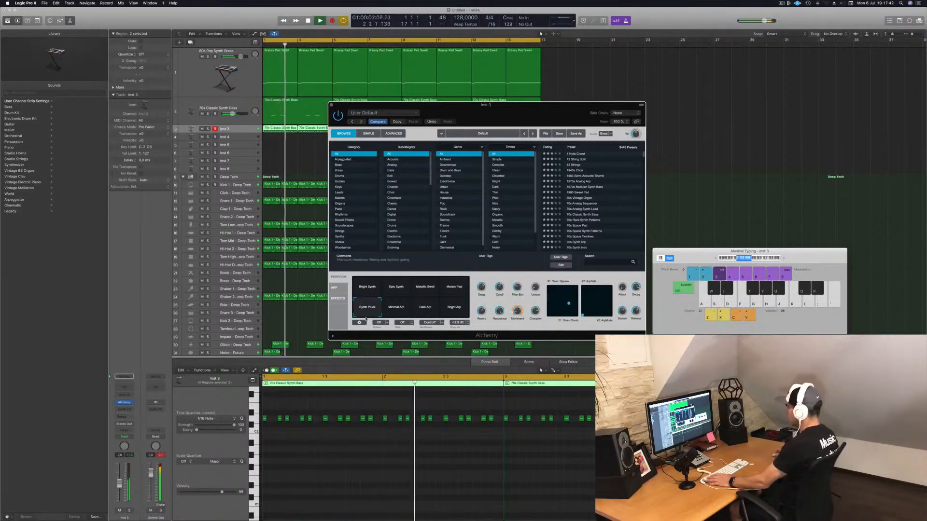
# Step: Filter the Alchemy presets to the Bass category and load Dubstep Wobble 03 while the pattern plays
pyautogui.click(354, 164)
pyautogui.press('space')
pyautogui.press('space')
pyautogui.scroll(-10, 579, 203)
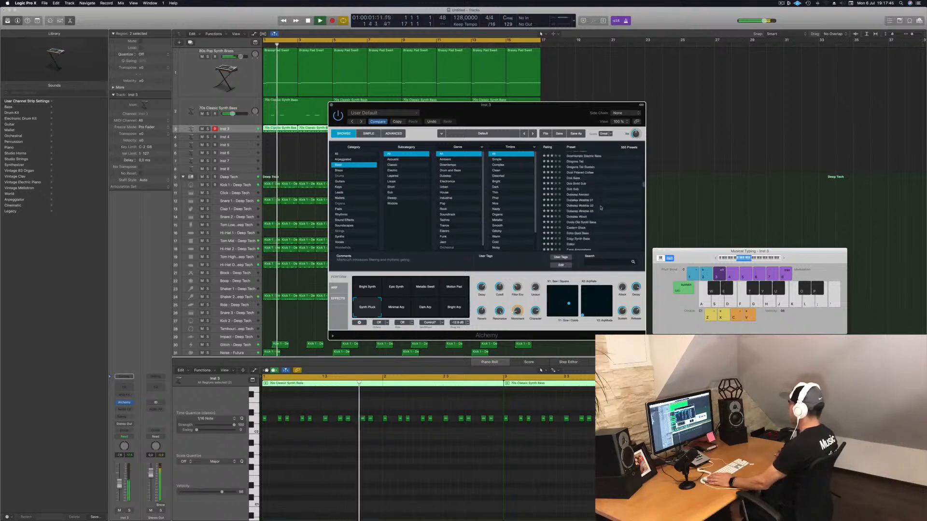
pyautogui.click(585, 211)
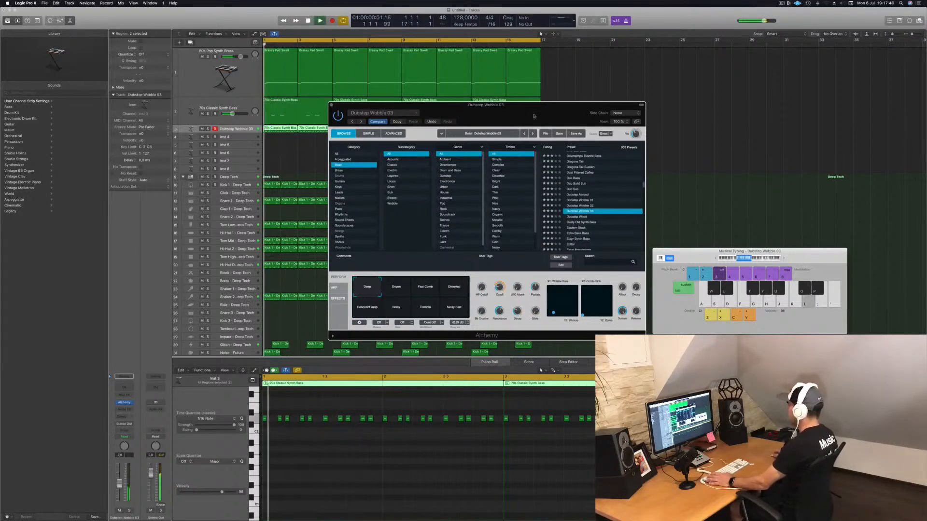
pyautogui.moveTo(515, 118); pyautogui.dragTo(551, 112)
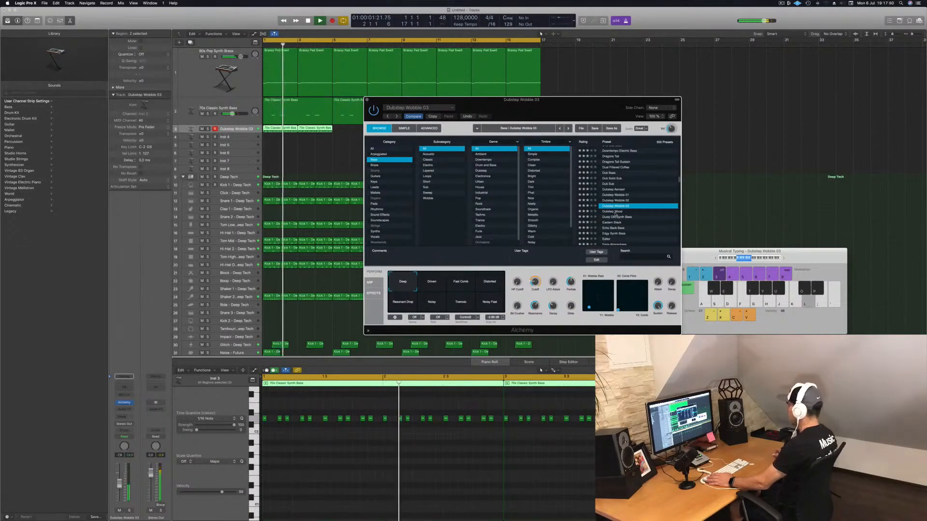
# Step: Try the Dubstep Wood preset, switch to Dubstep Wobble 01, and lower the track volume slightly
pyautogui.click(641, 212)
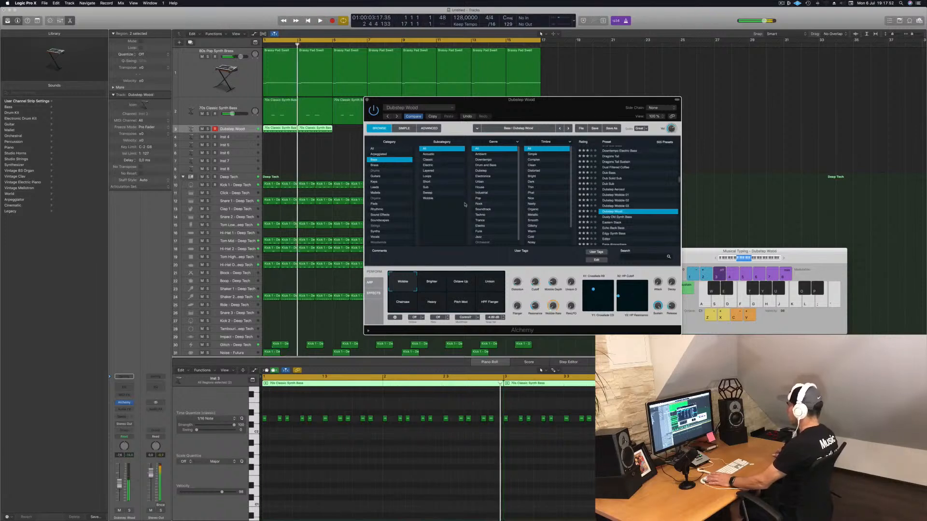
pyautogui.click(618, 195)
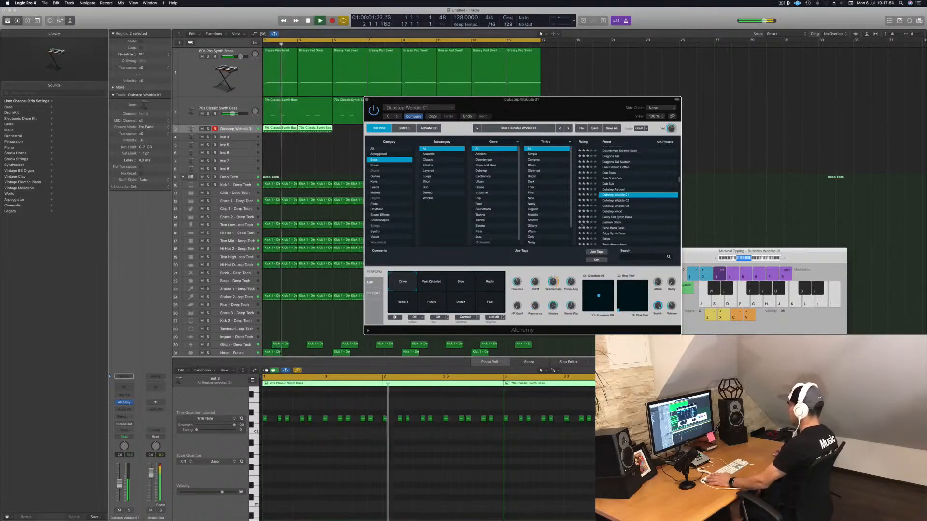
pyautogui.moveTo(119, 487); pyautogui.dragTo(119, 492)
# Step: Audition the Dubstep Wobble 01 snapshots, from Fast Distorted and Slow through Future, Distort, and Fast, fine-tuning the track volume
pyautogui.click(431, 287)
pyautogui.click(458, 287)
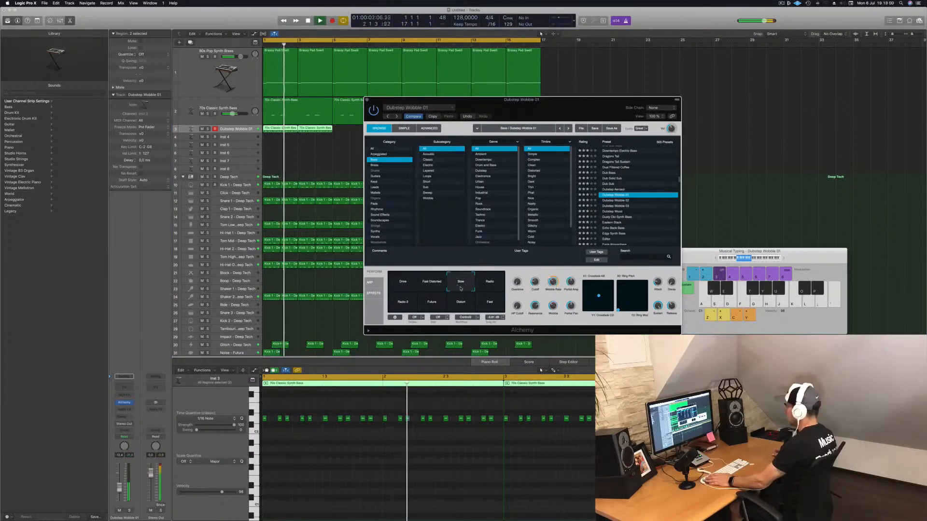
pyautogui.click(490, 284)
pyautogui.click(402, 300)
pyautogui.click(432, 304)
pyautogui.moveTo(119, 488); pyautogui.dragTo(119, 489)
pyautogui.click(536, 289)
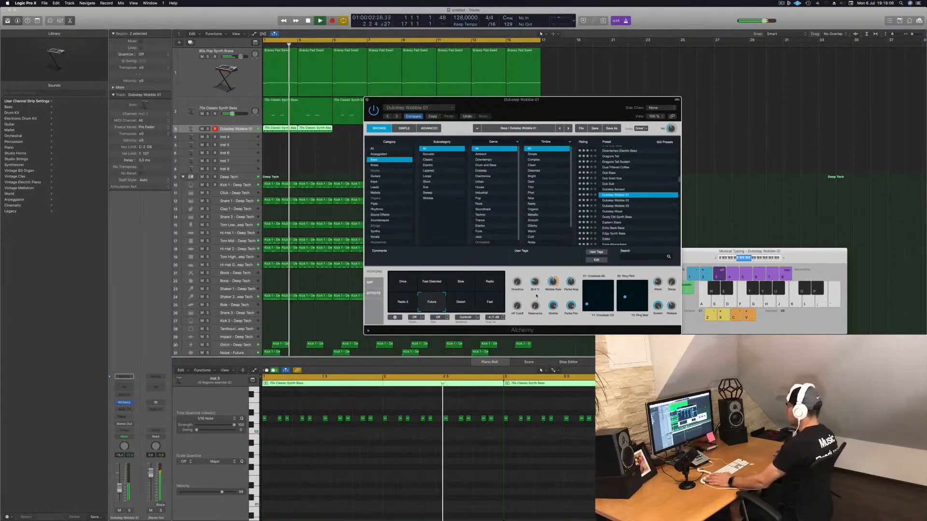
pyautogui.click(400, 488)
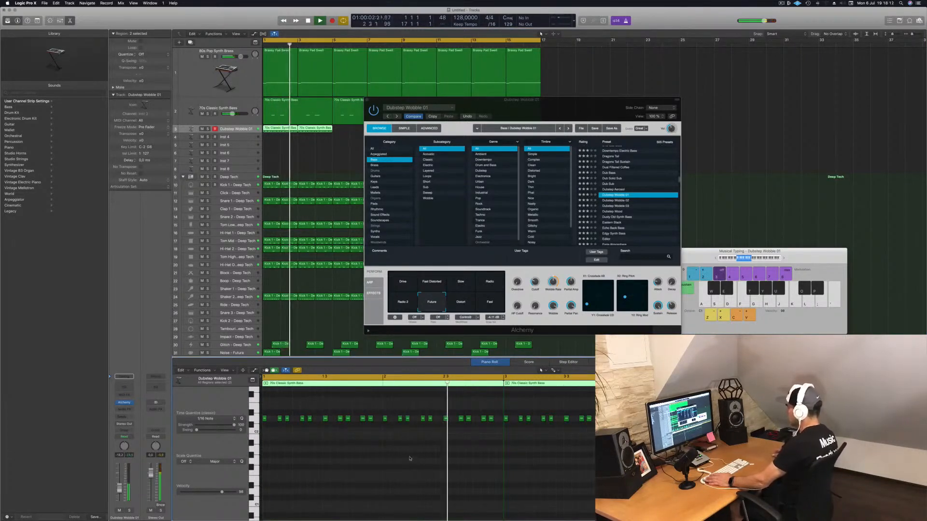
pyautogui.click(461, 301)
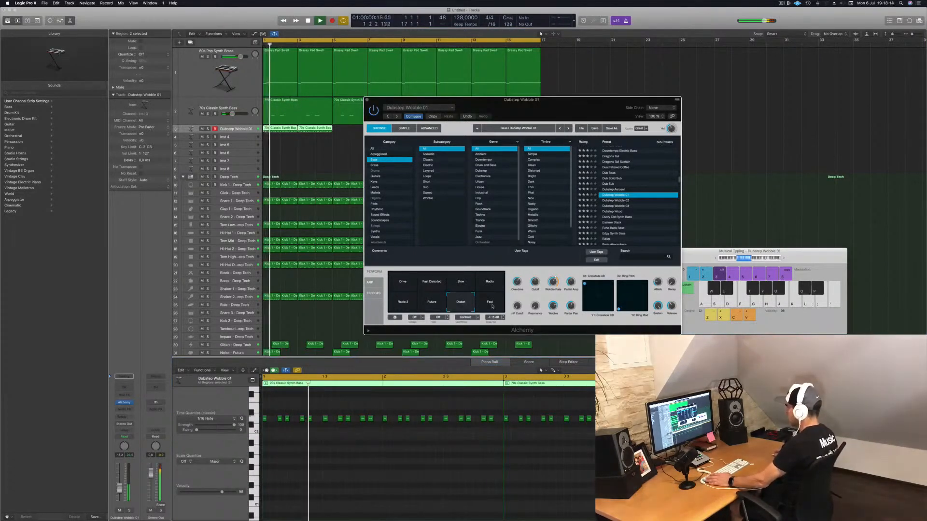
pyautogui.click(492, 306)
# Step: Load Dubstep Wobble 02 and audition its Low, Metallic, Fast Metallic, Slow & Wide, Fast, and Mid Cutoff snapshots
pyautogui.click(615, 200)
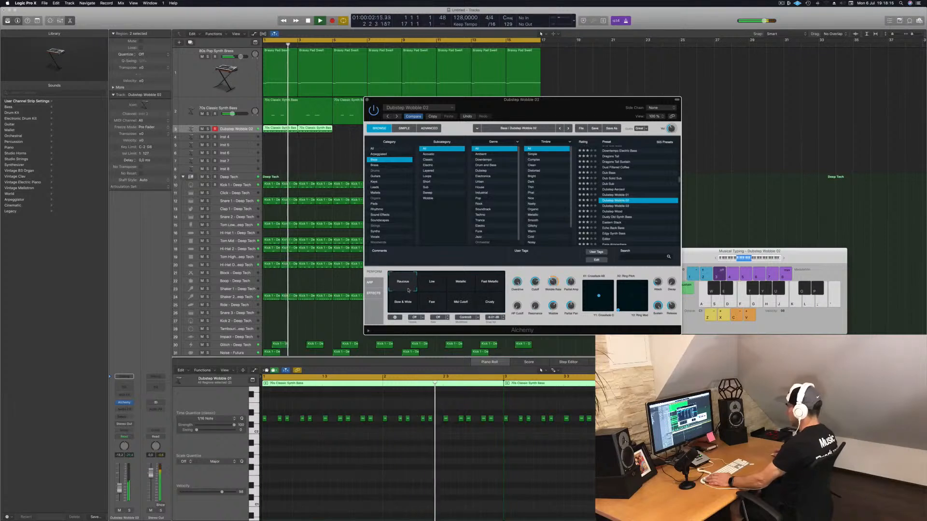
pyautogui.click(435, 288)
pyautogui.click(460, 287)
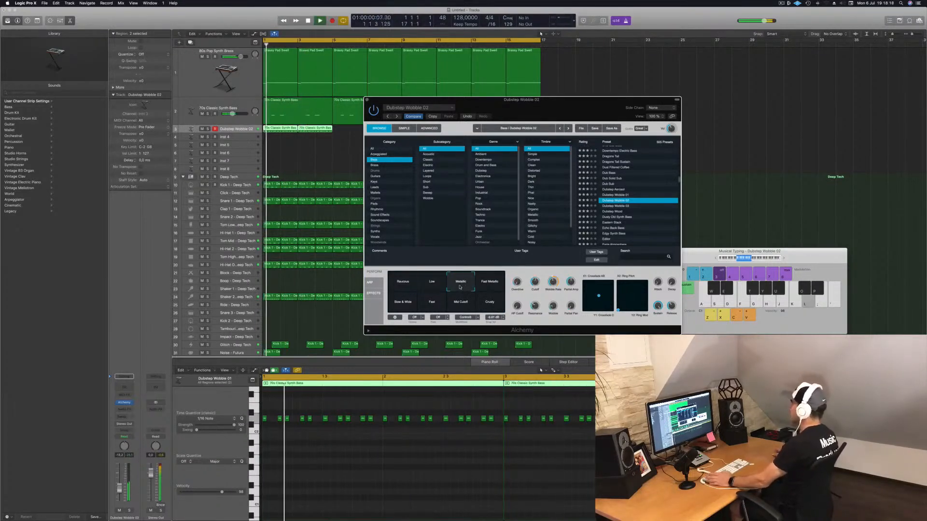
pyautogui.click(491, 285)
pyautogui.click(403, 305)
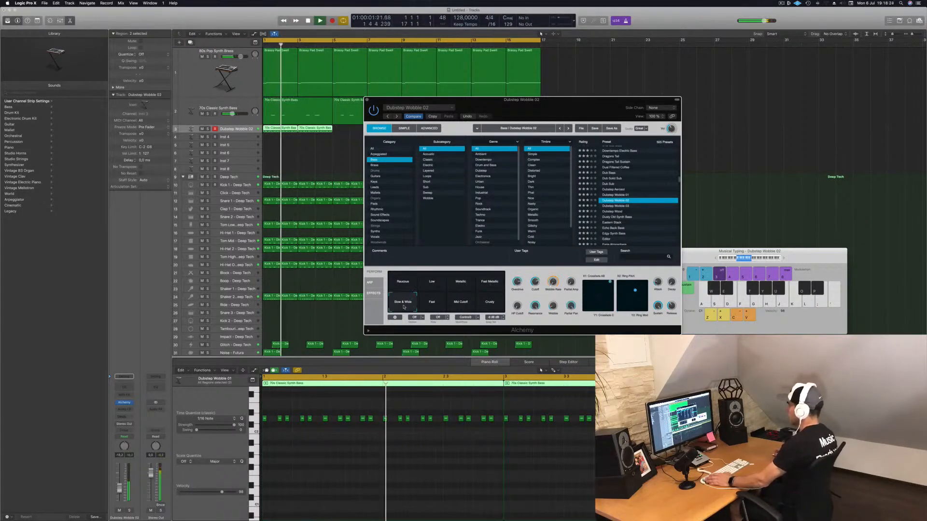
pyautogui.click(430, 305)
pyautogui.click(460, 304)
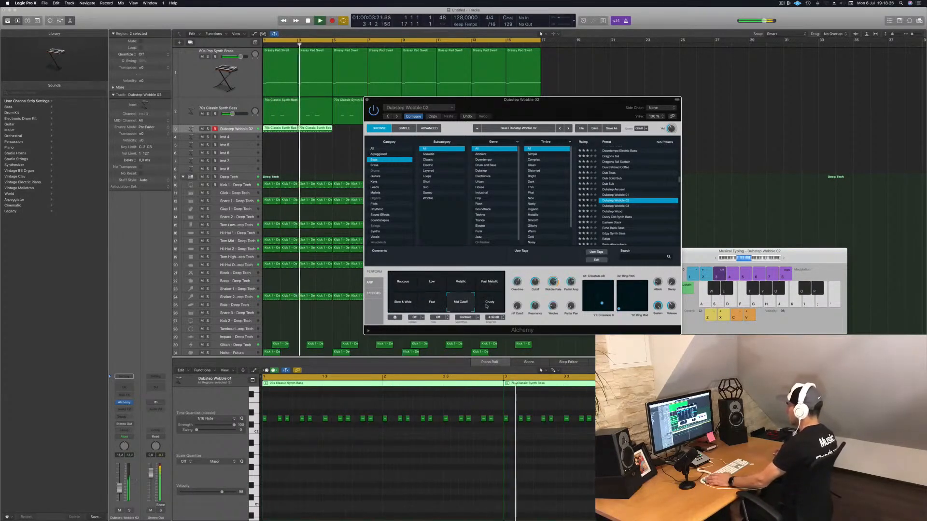
# Step: Reload the Dubstep Wood preset and audition its snapshots from Brighter and Octave Up through Pitch Mod and HPF Flanger
pyautogui.click(613, 211)
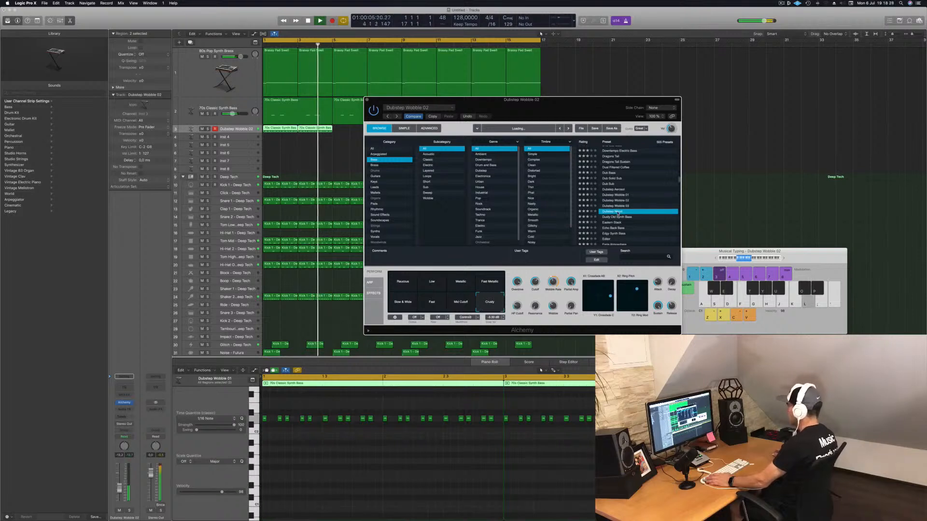
pyautogui.click(439, 283)
pyautogui.click(468, 283)
pyautogui.click(489, 283)
pyautogui.click(402, 306)
pyautogui.click(432, 304)
pyautogui.click(467, 305)
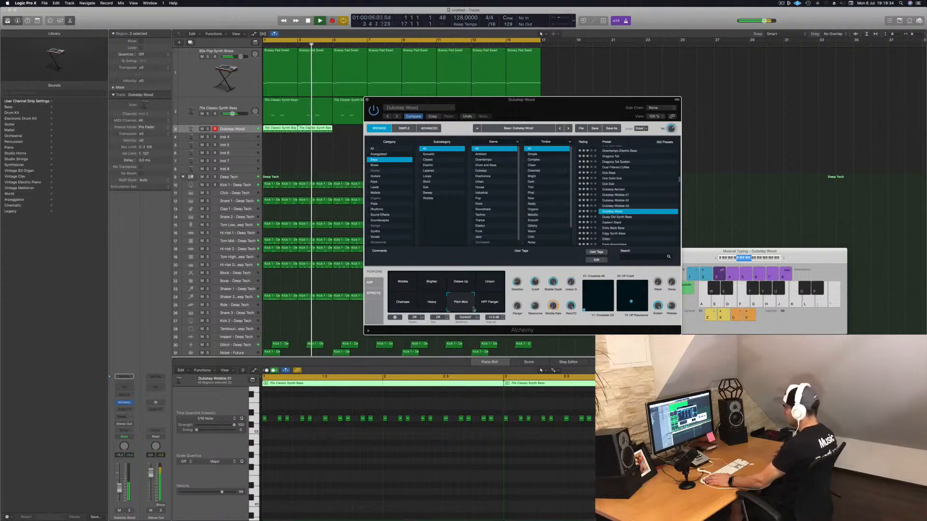
pyautogui.click(485, 310)
# Step: Load the Dusty Old Synth Bass preset, raise the track volume slightly, and restart playback
pyautogui.scroll(-2, 622, 195)
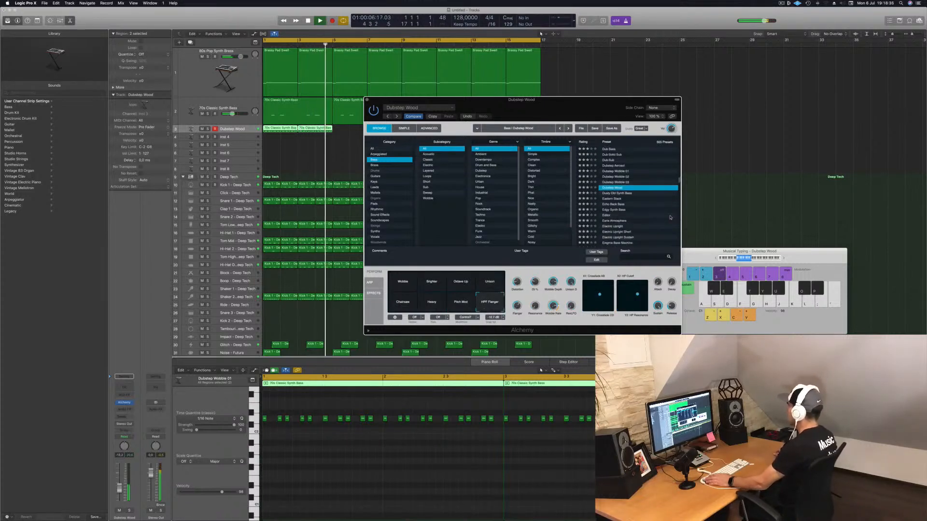
pyautogui.click(622, 193)
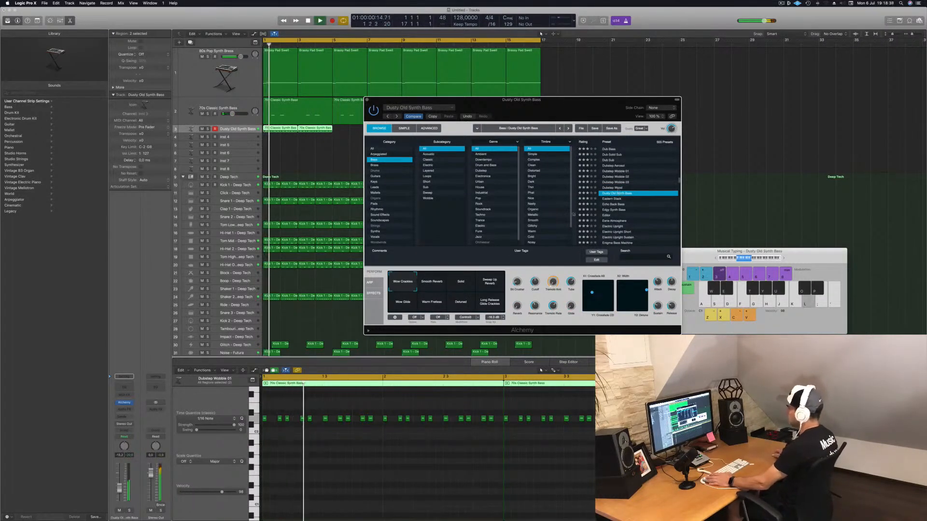
pyautogui.moveTo(119, 491); pyautogui.dragTo(119, 489)
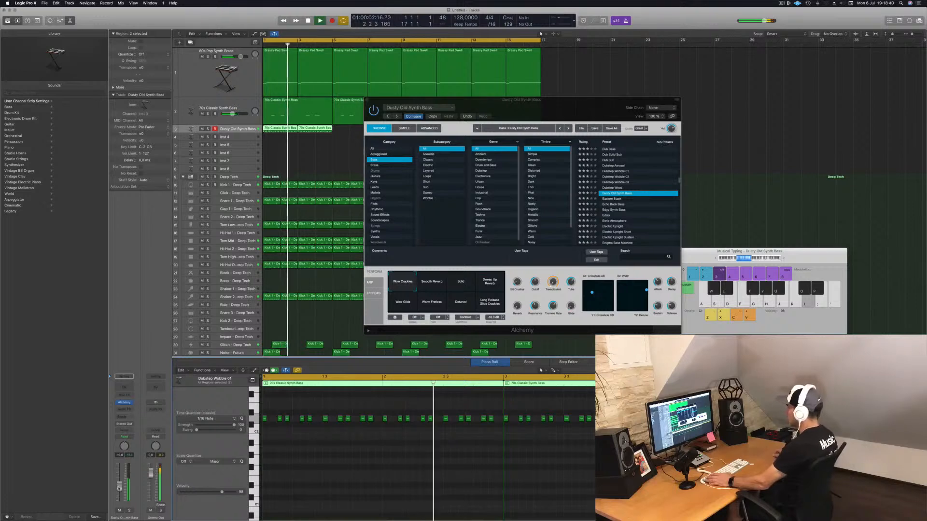
pyautogui.press('space')
pyautogui.press('space')
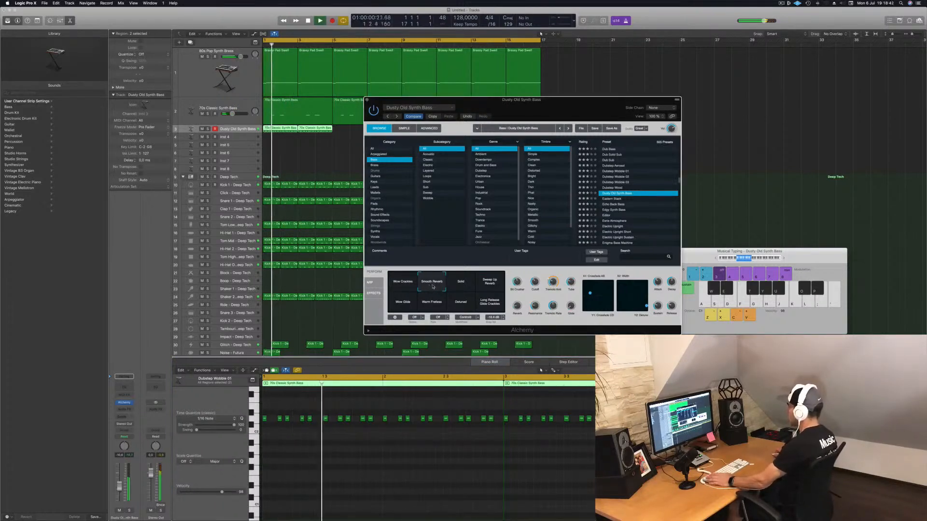
# Step: Audition the Dusty Old Synth Bass snapshots from Solid and Sweep Up Reverb through Wow Glide, Detuned, and Long Release Glide Crackles
pyautogui.click(466, 284)
pyautogui.click(482, 283)
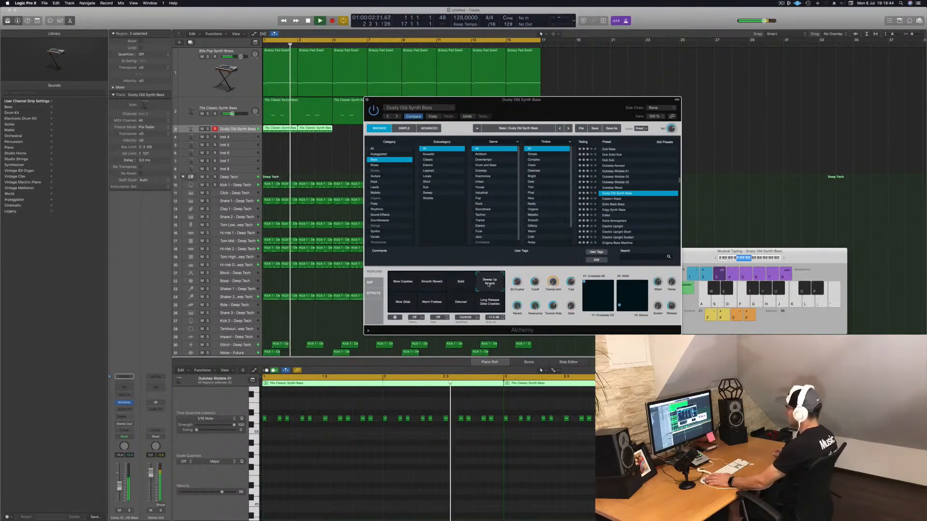
pyautogui.click(403, 304)
pyautogui.click(434, 303)
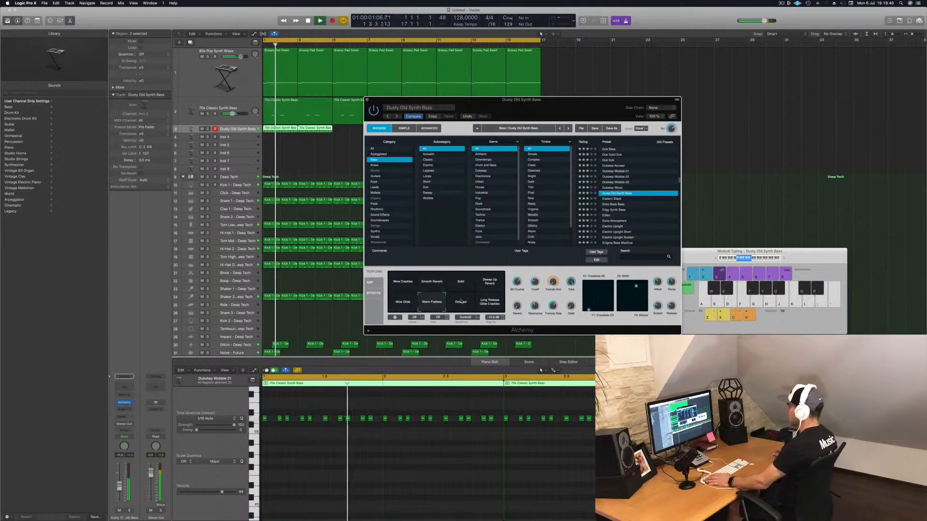
pyautogui.click(461, 304)
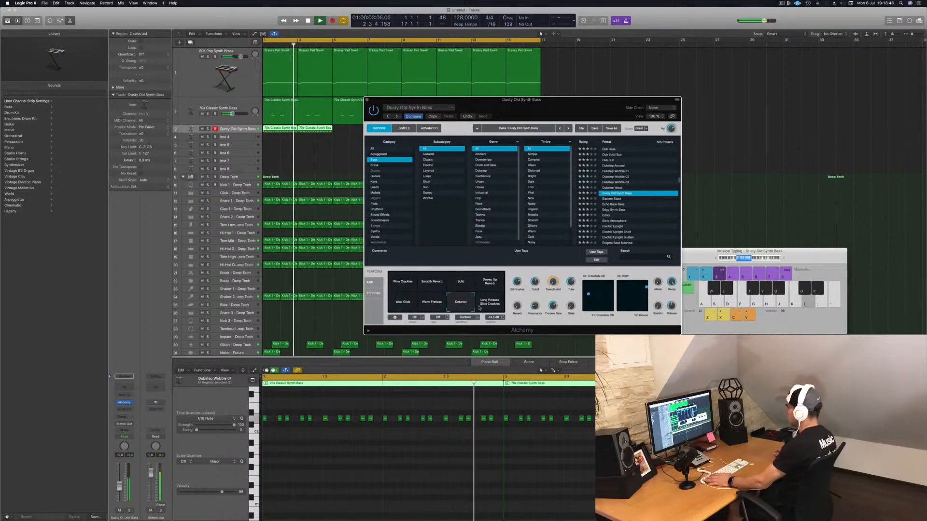
pyautogui.click(490, 303)
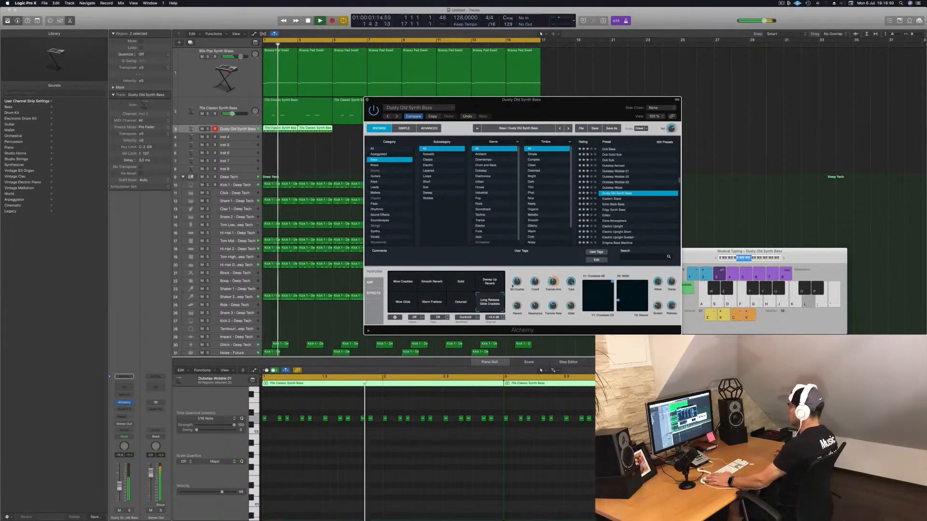
# Step: Audition the Eastern Stack, Echo Back Bass, and Edgy Synth Bass presets, including Edgy's Deep snapshot, and load the Editor preset
pyautogui.click(614, 199)
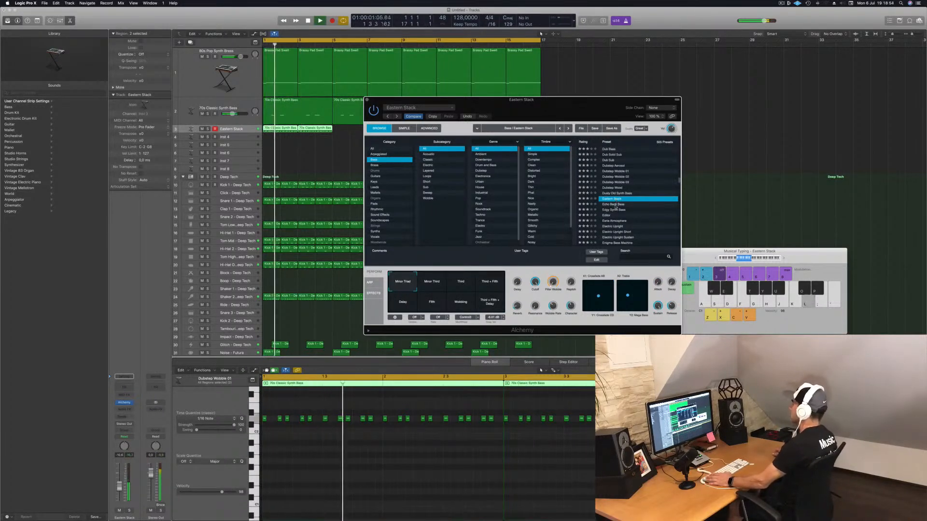
pyautogui.click(615, 204)
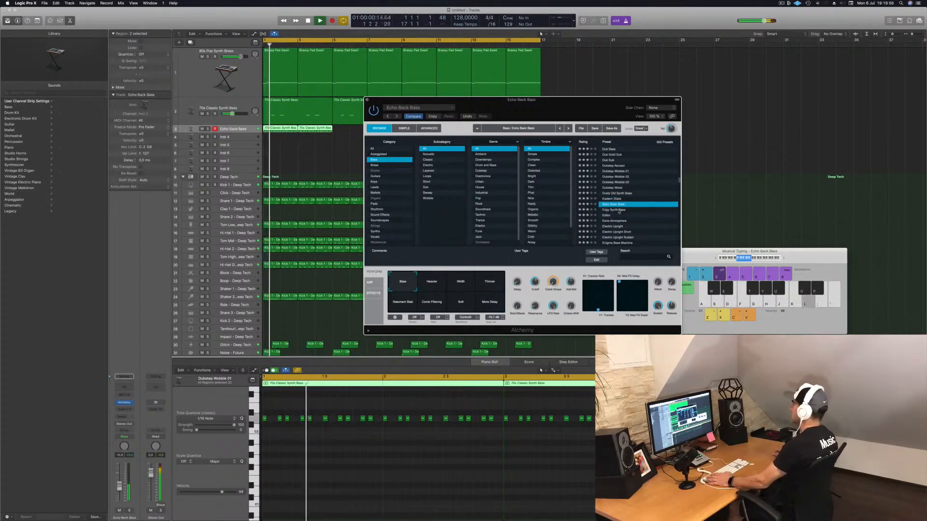
pyautogui.press('Down')
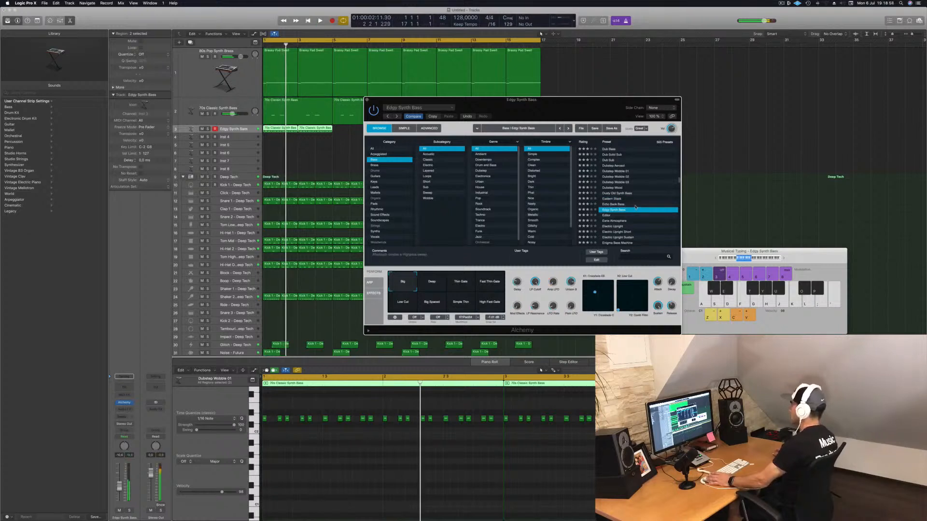
pyautogui.click(438, 284)
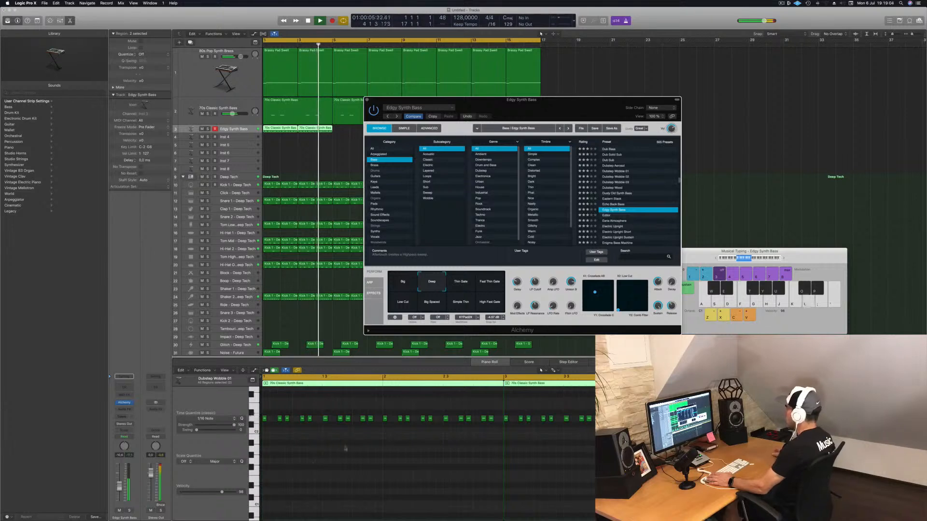
pyautogui.click(605, 218)
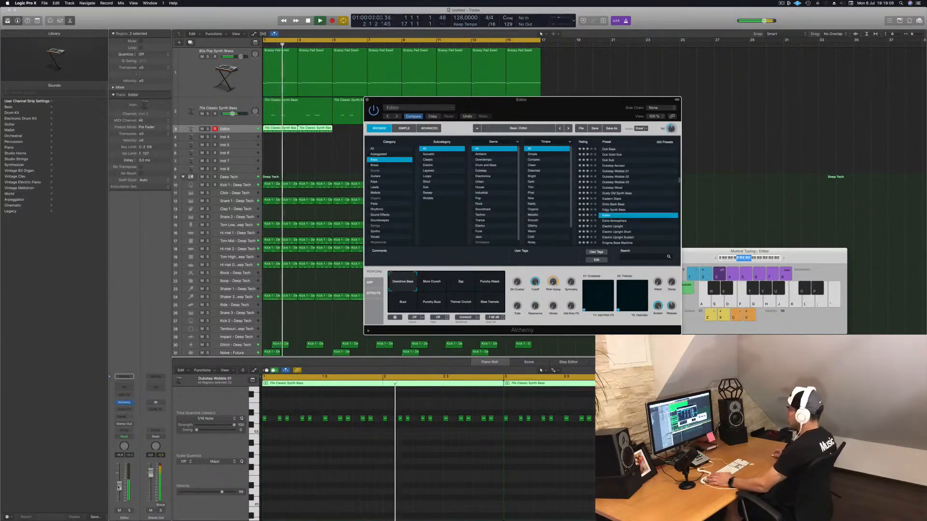
# Step: Replay the start of the third track's pattern and select its opening notes in the Piano Roll
pyautogui.click(296, 456)
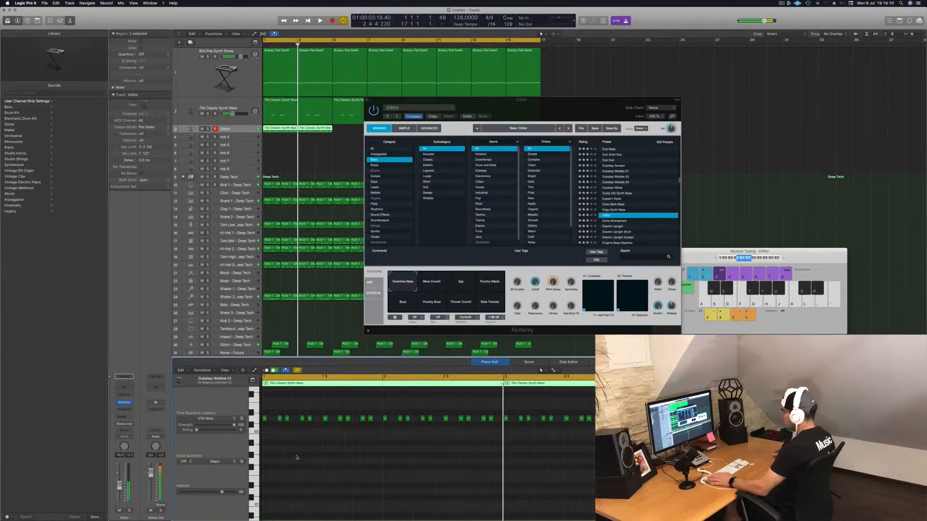
pyautogui.scroll(1, 296, 456)
pyautogui.hscroll(-3, 314, 458)
pyautogui.press('space')
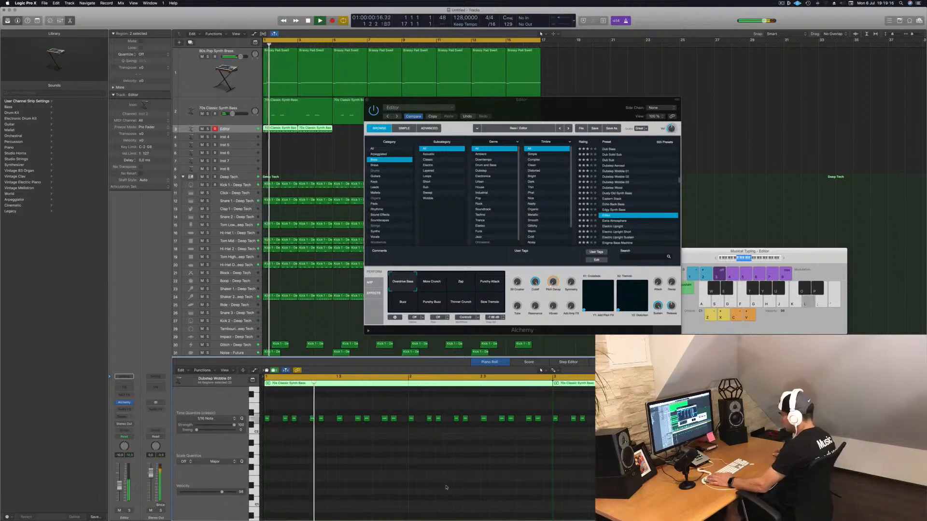
pyautogui.press('space')
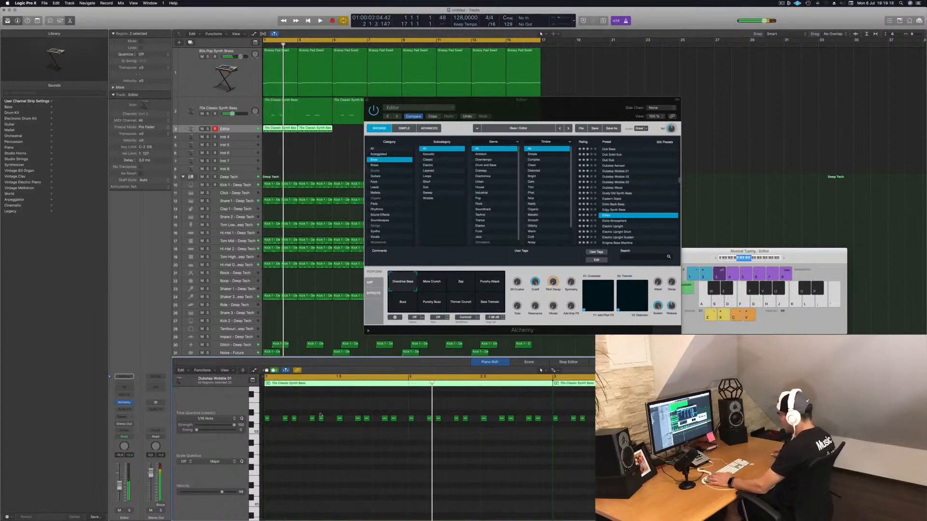
pyautogui.moveTo(297, 425); pyautogui.dragTo(267, 427)
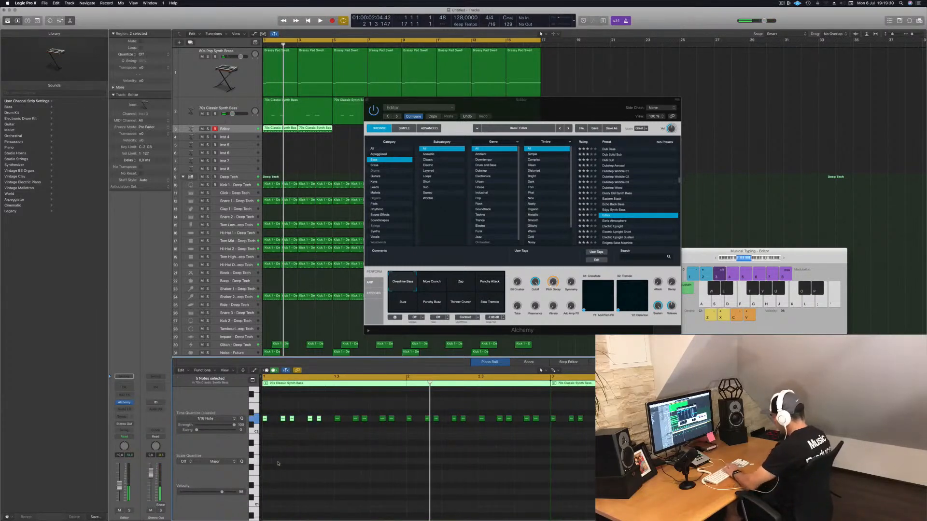
pyautogui.moveTo(386, 428); pyautogui.dragTo(265, 425)
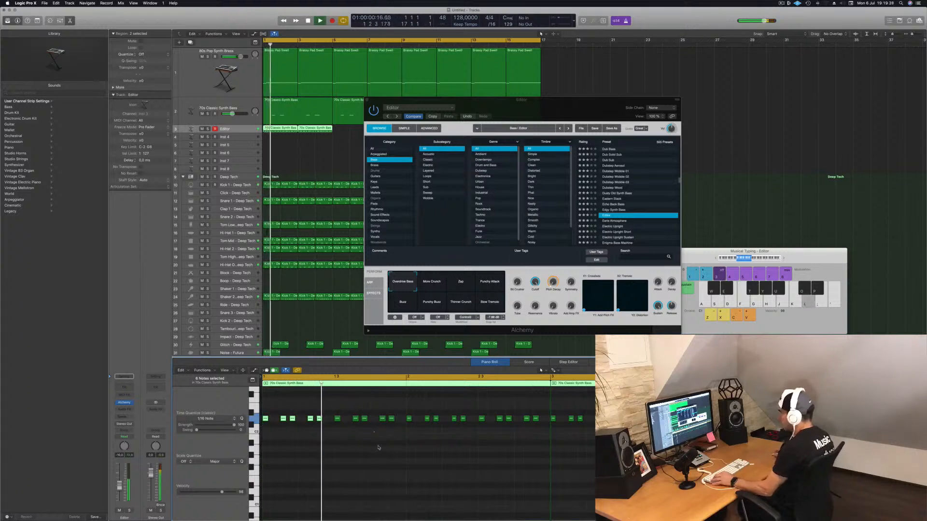
# Step: Copy the fifth note of the third track's first bar into the gap directly after it and listen to the result
pyautogui.hscroll(-2, 332, 443)
pyautogui.hscroll(3, 338, 427)
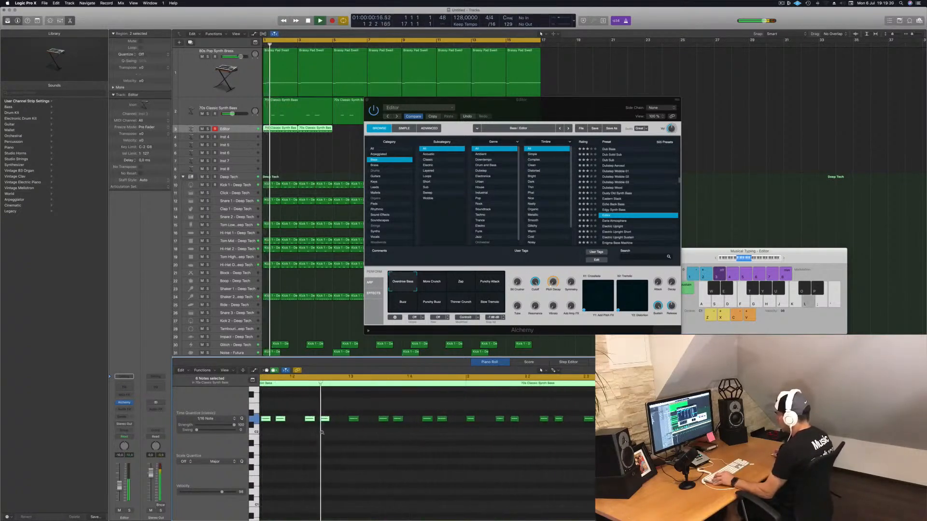
pyautogui.hscroll(-1, 375, 408)
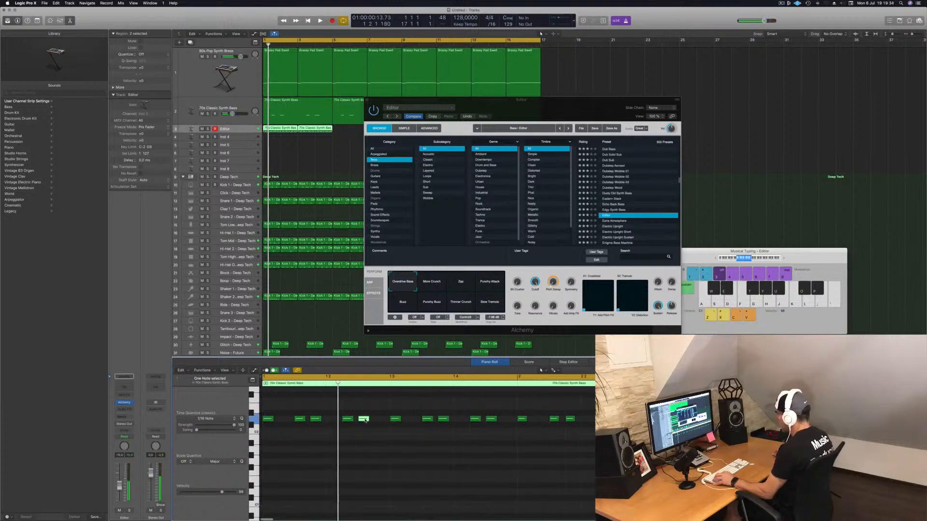
pyautogui.moveTo(365, 420); pyautogui.dragTo(379, 425)
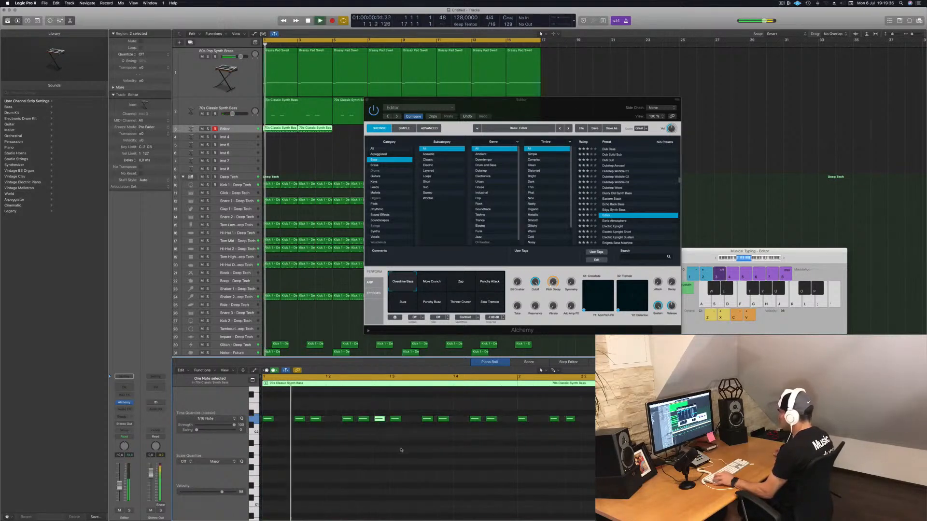
pyautogui.hscroll(-2, 398, 450)
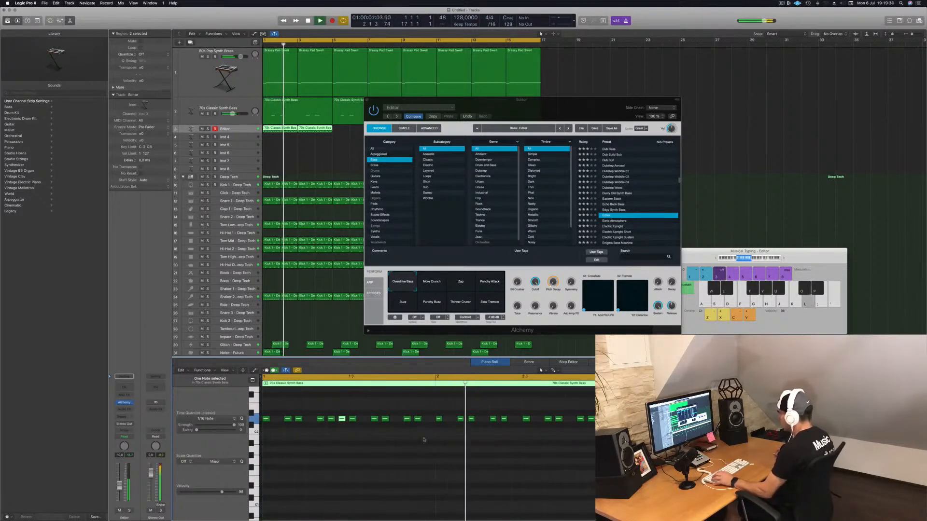
pyautogui.hscroll(-2, 418, 424)
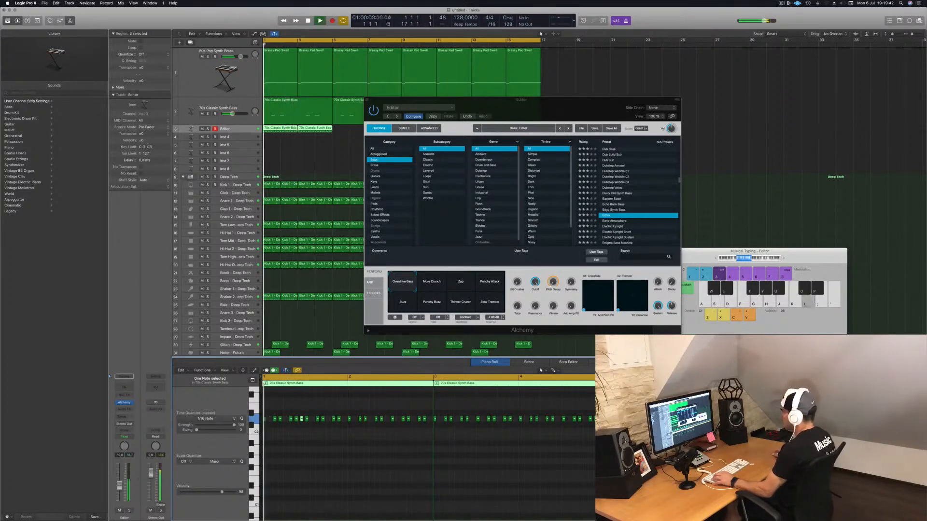
# Step: Delete the second region on the third track and select the remaining first region
pyautogui.click(325, 136)
pyautogui.click(321, 130)
pyautogui.press('Delete')
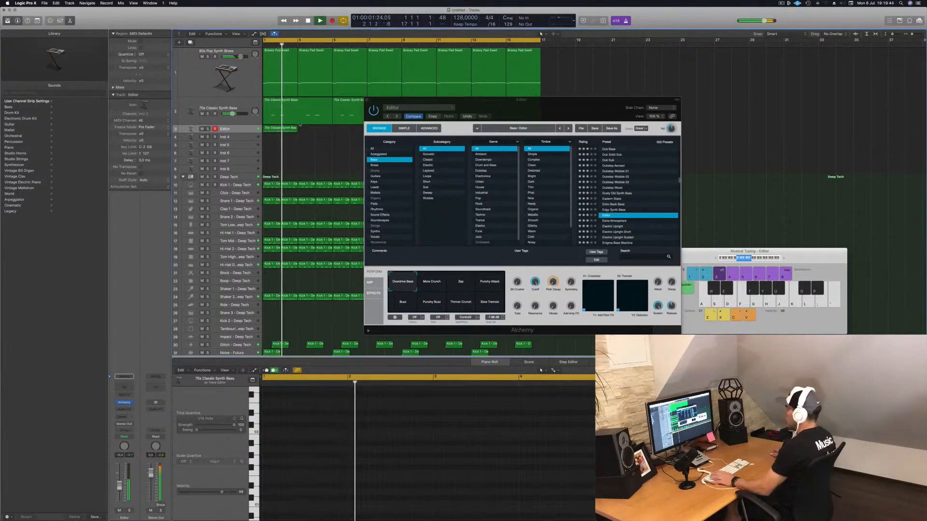
pyautogui.click(275, 129)
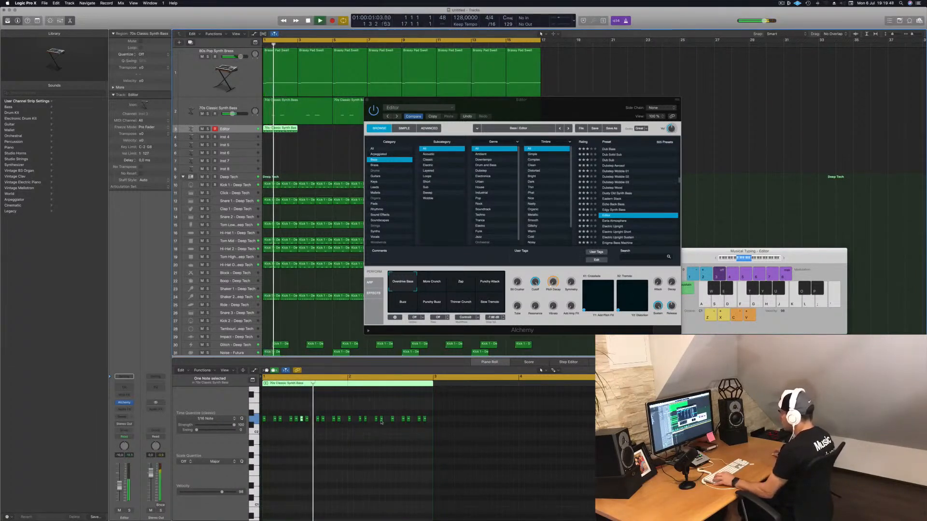
# Step: Copy a note into the matching gap in bar 2, move the Alchemy window clear of the arrangement, and stop playback
pyautogui.moveTo(381, 421); pyautogui.dragTo(387, 420)
pyautogui.moveTo(446, 101); pyautogui.dragTo(633, 89)
pyautogui.press('space')
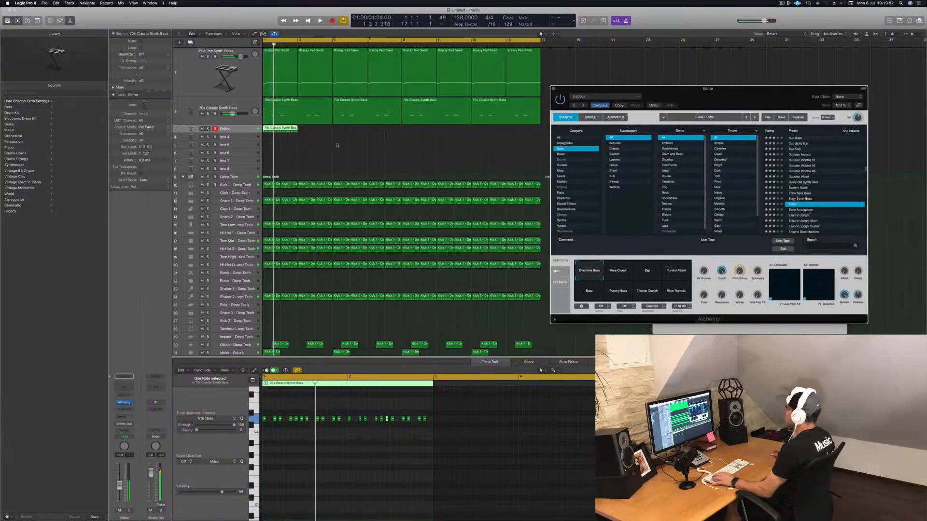
# Step: Duplicate the two-bar region along the third track until it fills all sixteen bars
pyautogui.moveTo(316, 133); pyautogui.dragTo(318, 132)
pyautogui.moveTo(381, 131); pyautogui.dragTo(276, 130)
pyautogui.moveTo(275, 132); pyautogui.dragTo(348, 132)
pyautogui.moveTo(439, 133); pyautogui.dragTo(418, 135)
pyautogui.click(331, 158)
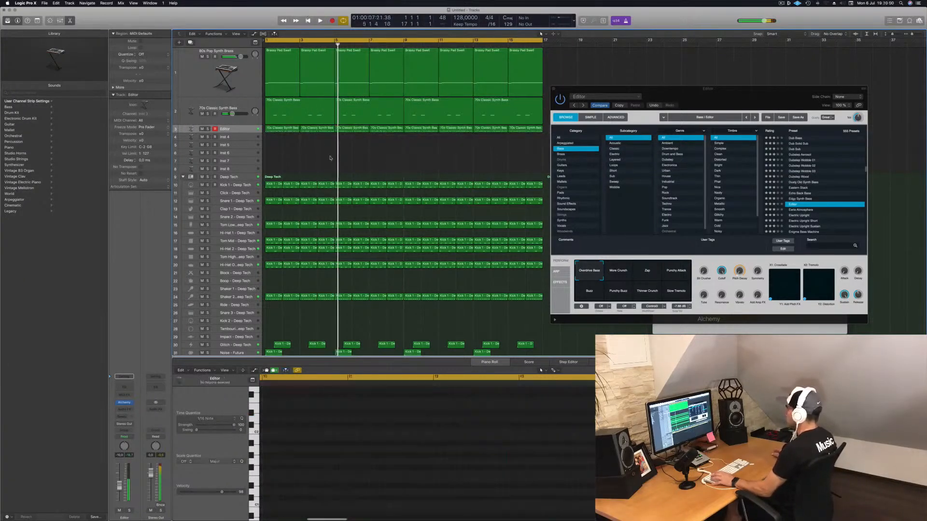
# Step: Play the arrangement and show the third track's first region in the Piano Roll to check its notes
pyautogui.click(283, 132)
pyautogui.press('space')
pyautogui.click(305, 132)
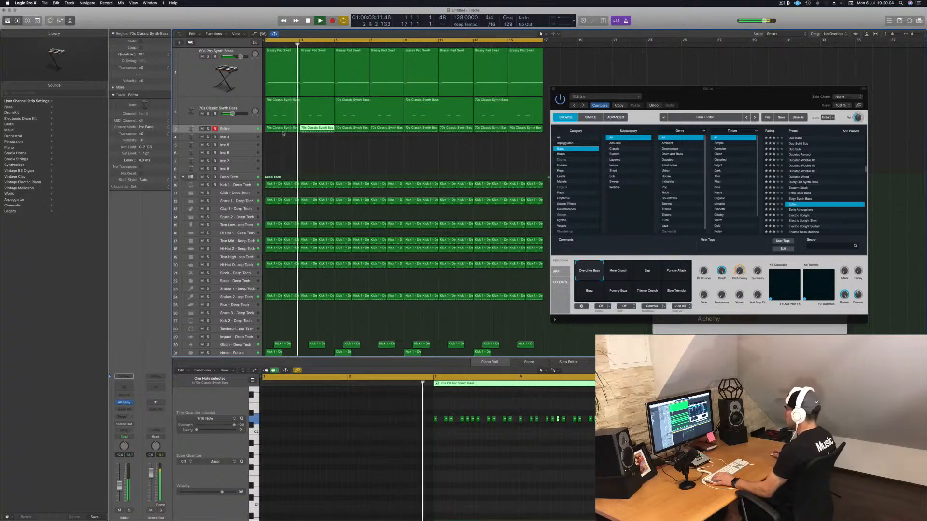
pyautogui.click(282, 131)
pyautogui.click(373, 463)
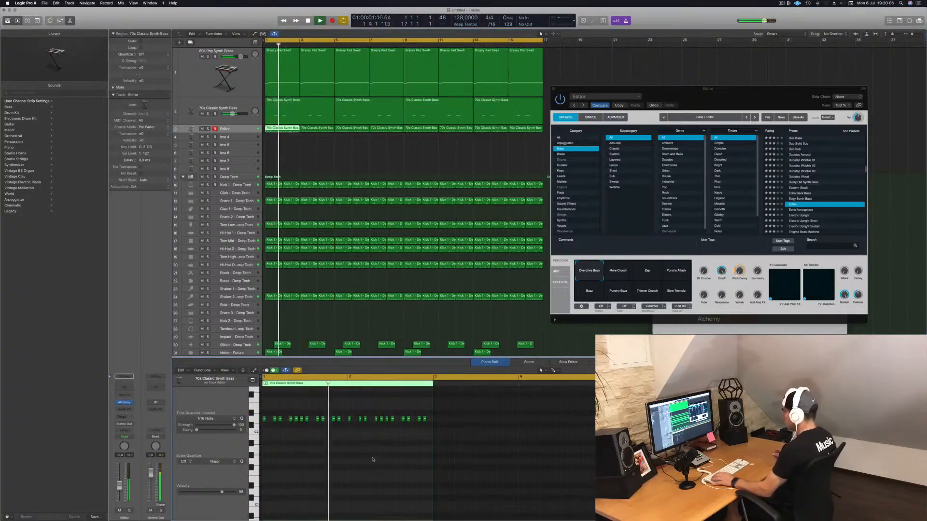
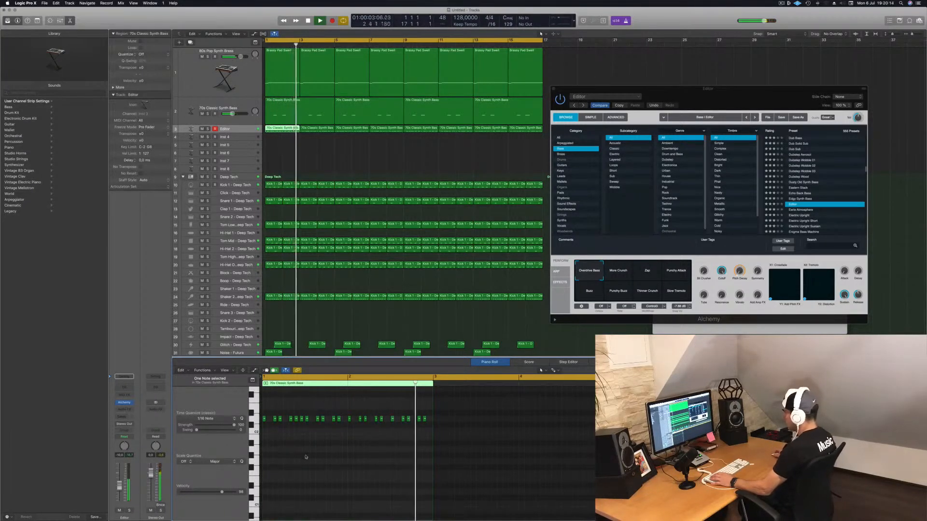
# Step: Delete the copies after the third track's first region and refill the sixteen bars with fresh duplicates of it
pyautogui.moveTo(314, 144); pyautogui.dragTo(528, 131)
pyautogui.press('Delete')
pyautogui.moveTo(291, 131); pyautogui.dragTo(360, 137)
pyautogui.moveTo(282, 131); pyautogui.dragTo(422, 136)
# Step: Audition the Editor preset's More Crunch, Zap, Punchy Attack, Punchy Buzz, and Overdrive Bass snapshots during playback
pyautogui.moveTo(790, 98); pyautogui.dragTo(667, 140)
pyautogui.click(497, 315)
pyautogui.click(520, 315)
pyautogui.click(553, 312)
pyautogui.click(494, 330)
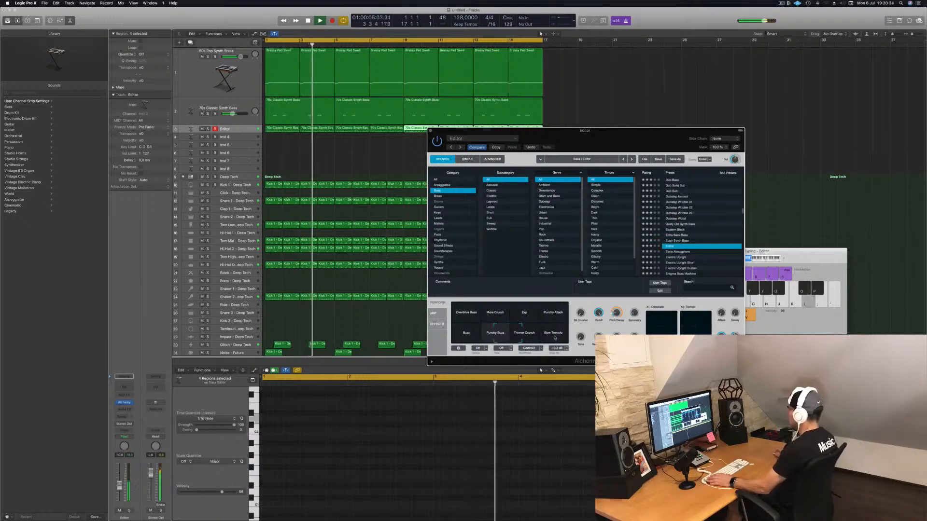
pyautogui.click(459, 316)
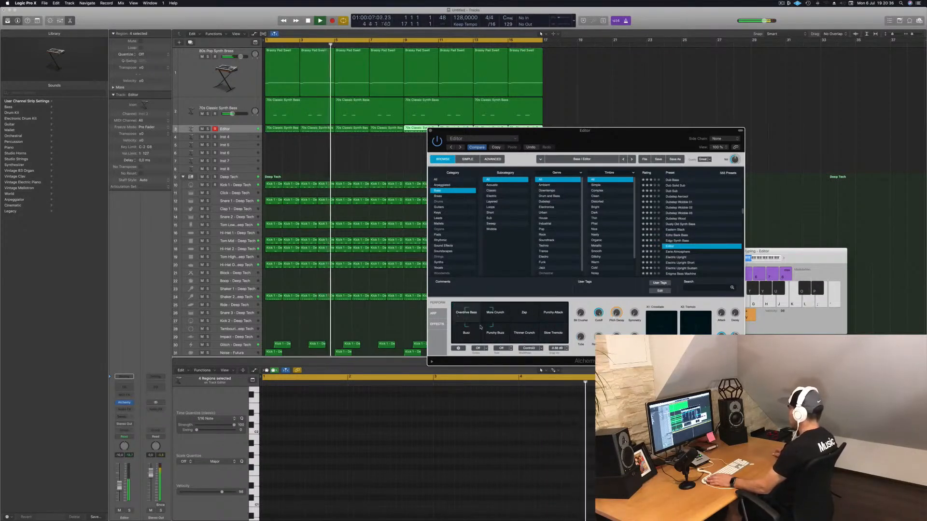
# Step: Audition Eerie Atmosphere, load the Electric Upright preset, raise the track volume, and restart playback
pyautogui.click(680, 251)
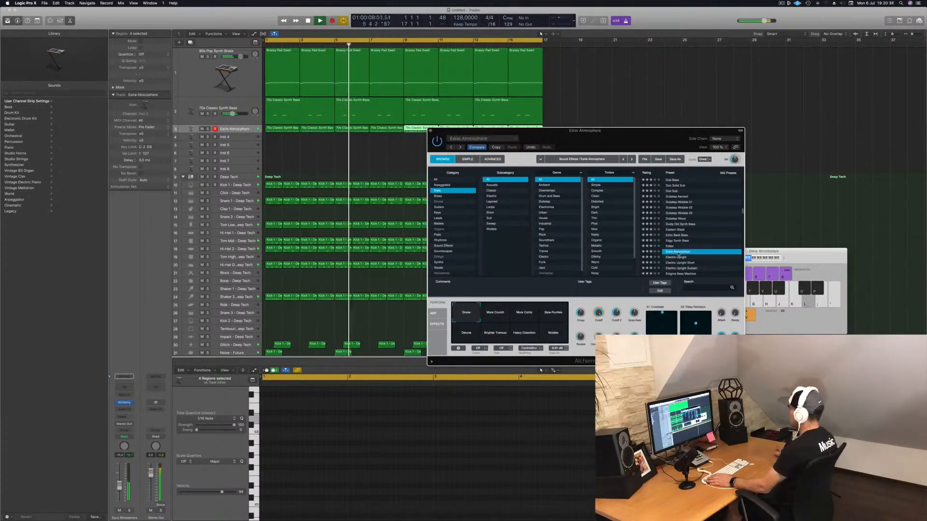
pyautogui.click(679, 258)
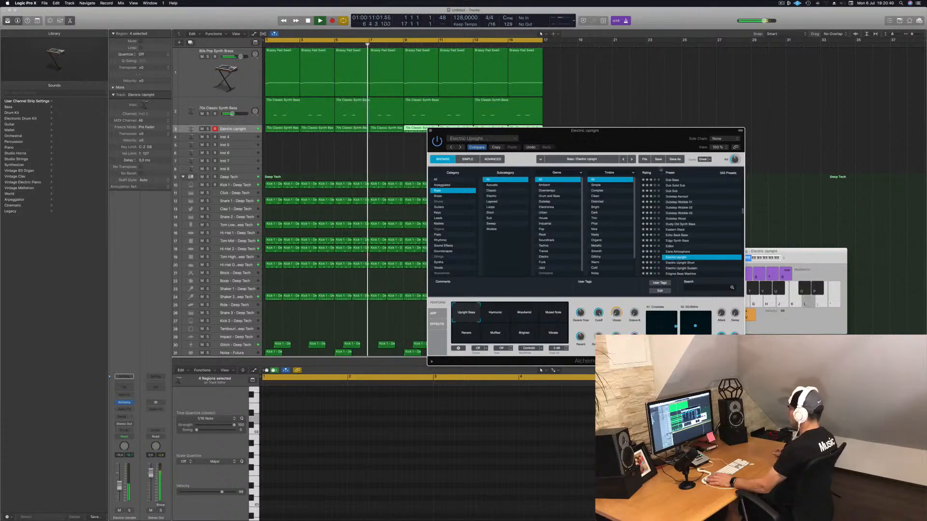
pyautogui.press('space')
pyautogui.moveTo(610, 141); pyautogui.dragTo(616, 131)
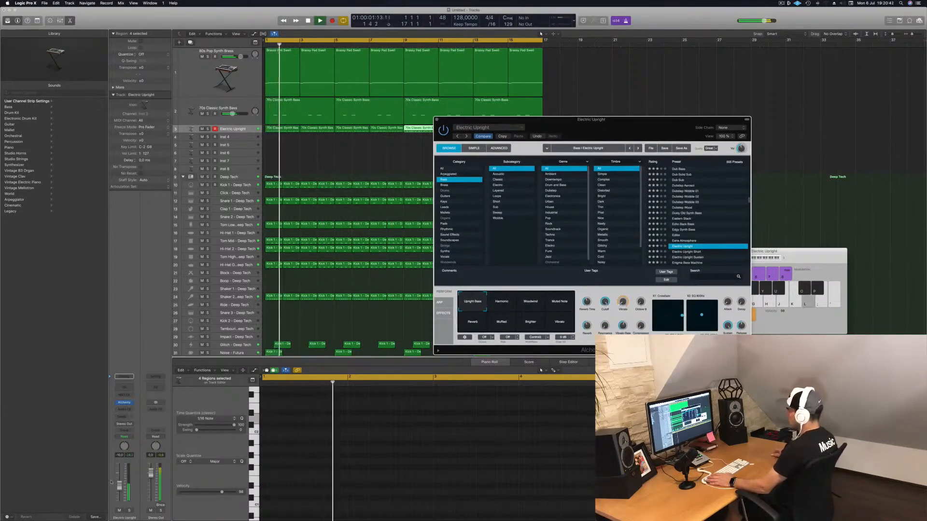
pyautogui.moveTo(120, 489); pyautogui.dragTo(120, 481)
pyautogui.press('space')
pyautogui.press('space')
# Step: Audition the Electric Upright Short, Fast Saw Synth Lead, and Europa Bass presets, and select another bass preset further down the list
pyautogui.click(686, 252)
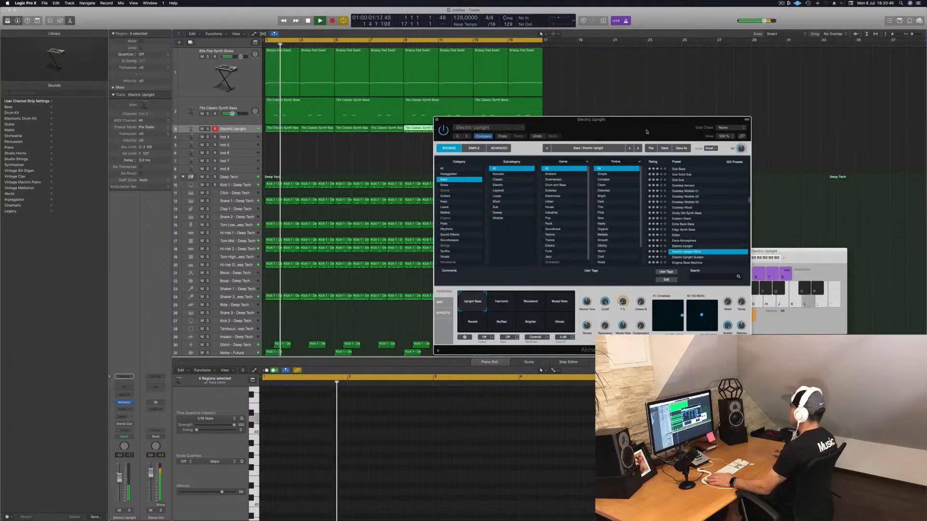
pyautogui.moveTo(645, 131); pyautogui.dragTo(648, 87)
pyautogui.scroll(-2, 695, 184)
pyautogui.click(707, 189)
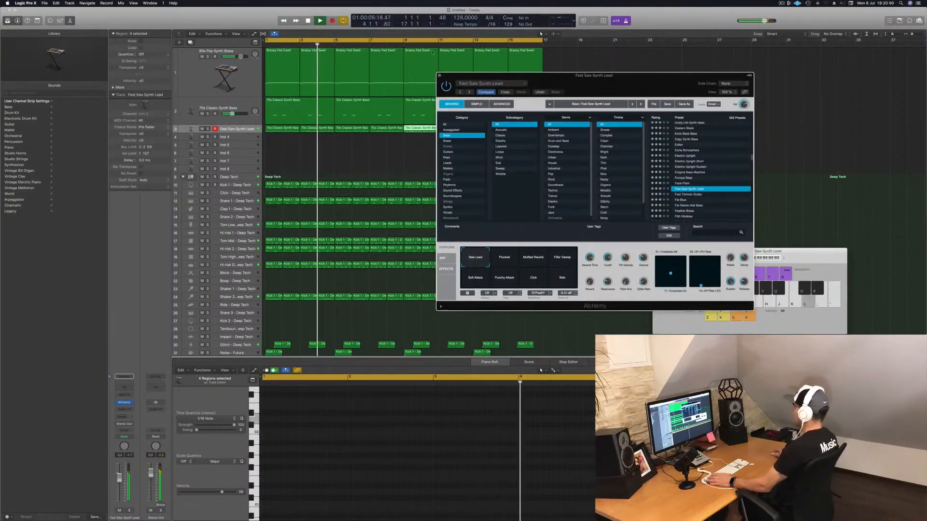
pyautogui.click(461, 92)
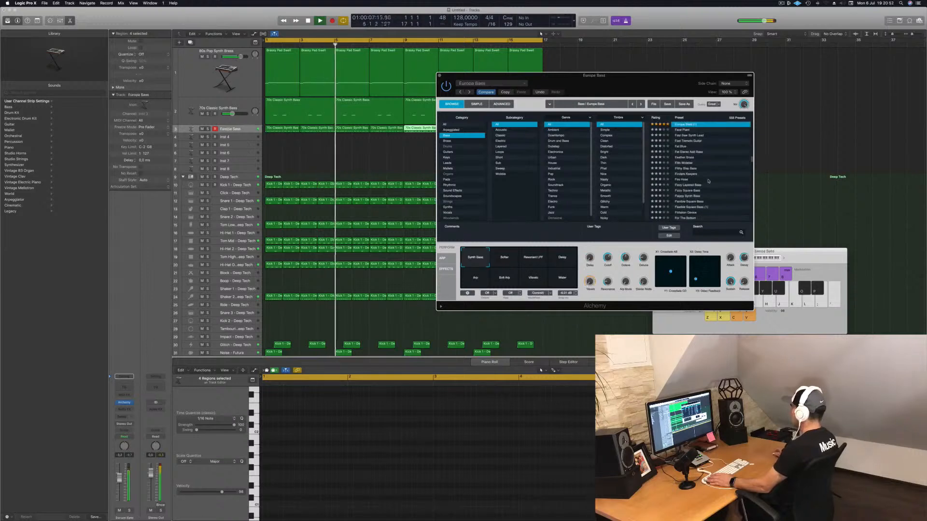
pyautogui.scroll(-5, 719, 189)
pyautogui.click(690, 185)
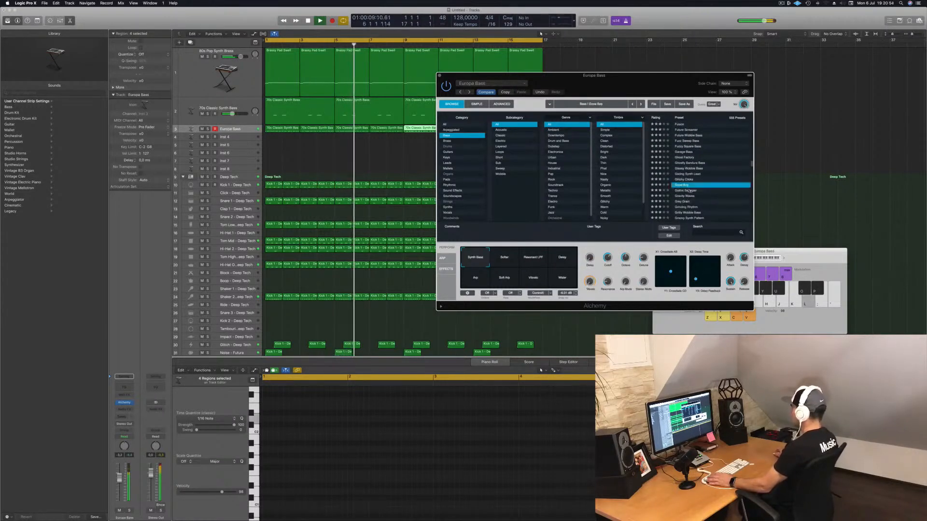
# Step: Lower the Good Boy track's volume and audition its Fifth Harmonics, Softer, and Sub Hit snapshots during playback
pyautogui.moveTo(664, 96); pyautogui.dragTo(659, 176)
pyautogui.press('space')
pyautogui.moveTo(120, 481); pyautogui.dragTo(120, 496)
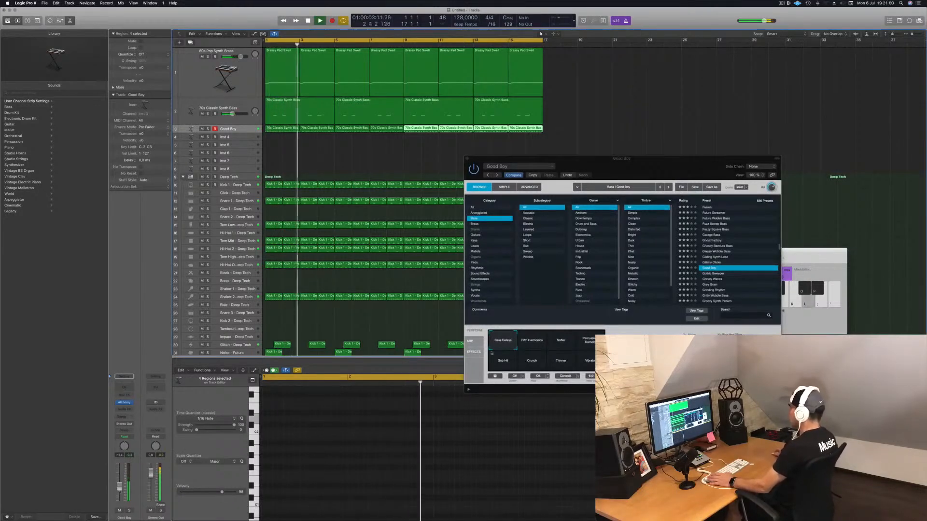
pyautogui.click(530, 343)
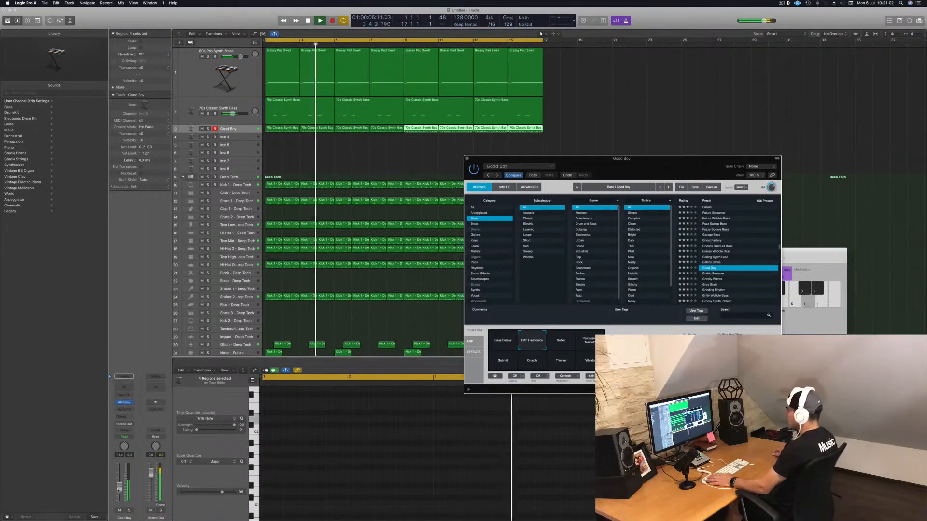
pyautogui.click(569, 345)
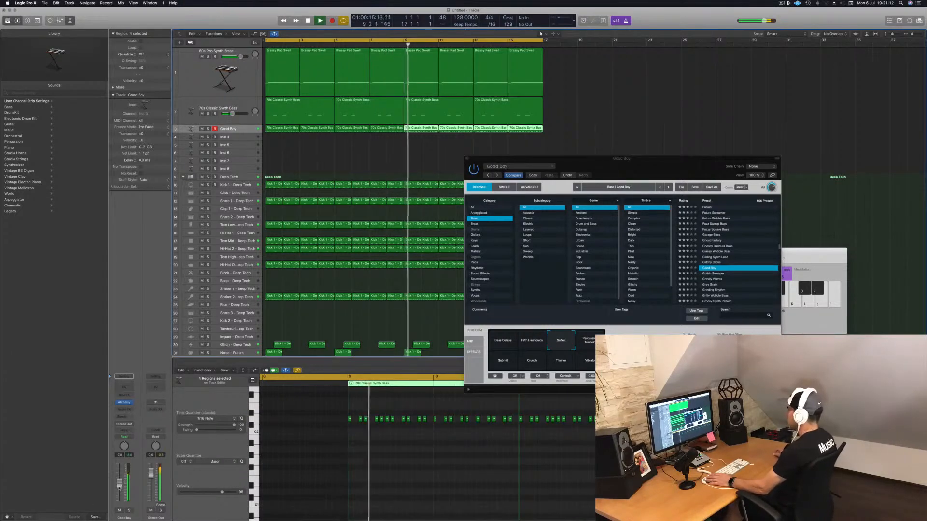
pyautogui.click(560, 361)
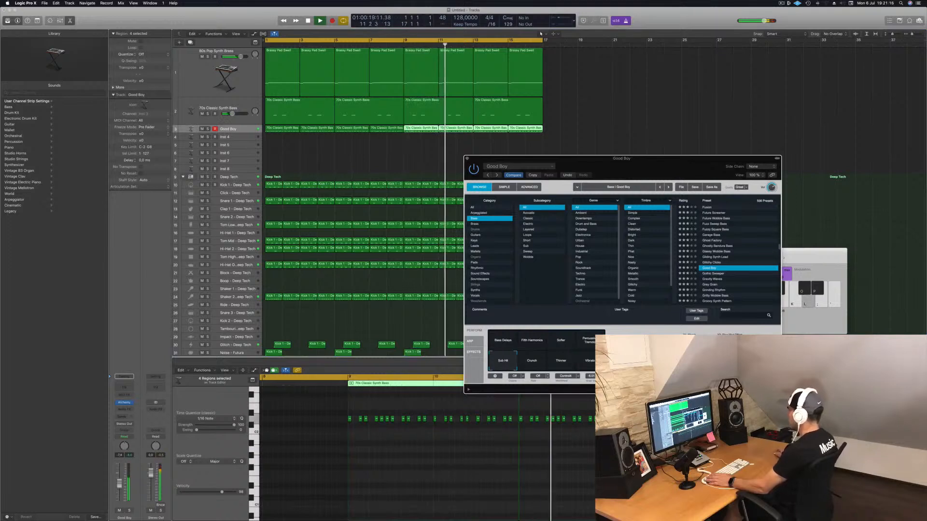
# Step: Compare the Good Boy preset's snapshots again, choose Softer, and fine-tune the track volume
pyautogui.click(576, 346)
pyautogui.click(558, 343)
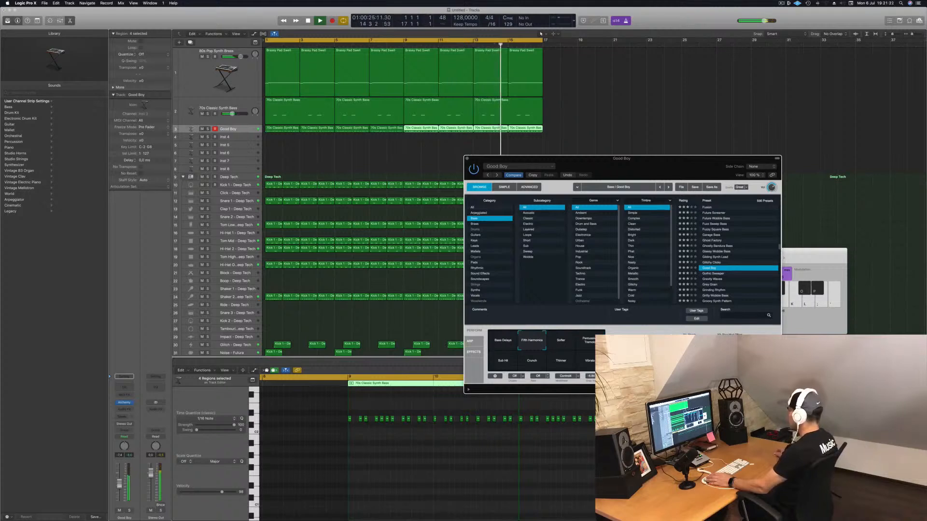
pyautogui.click(509, 345)
pyautogui.click(531, 342)
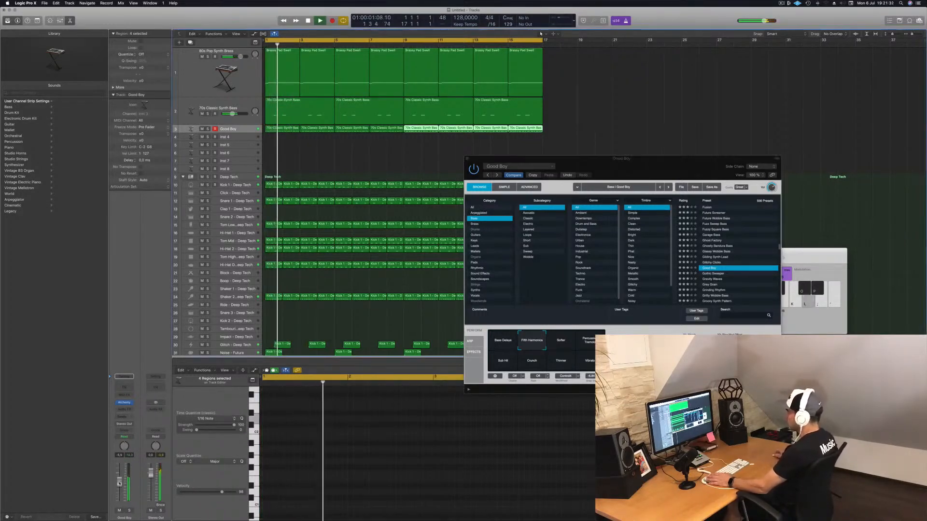
pyautogui.moveTo(119, 483); pyautogui.dragTo(119, 483)
pyautogui.click(560, 342)
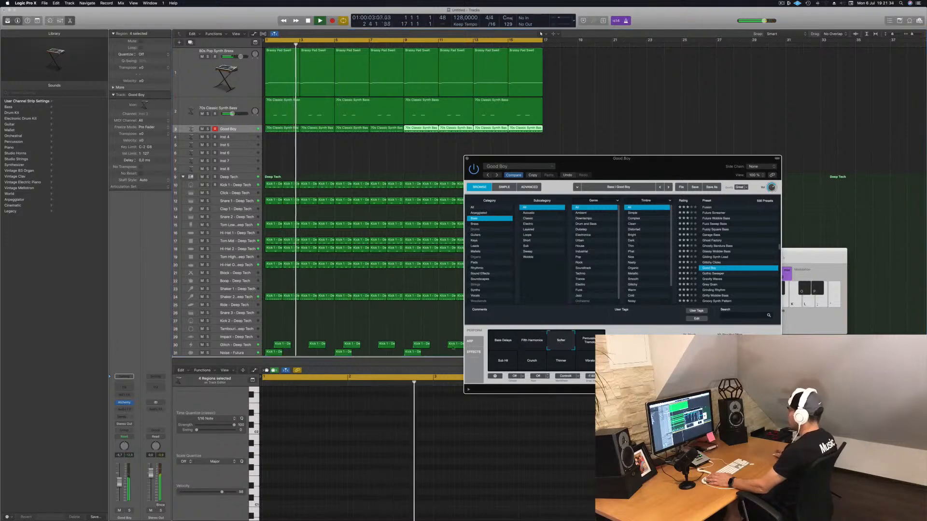
pyautogui.moveTo(119, 482); pyautogui.dragTo(119, 485)
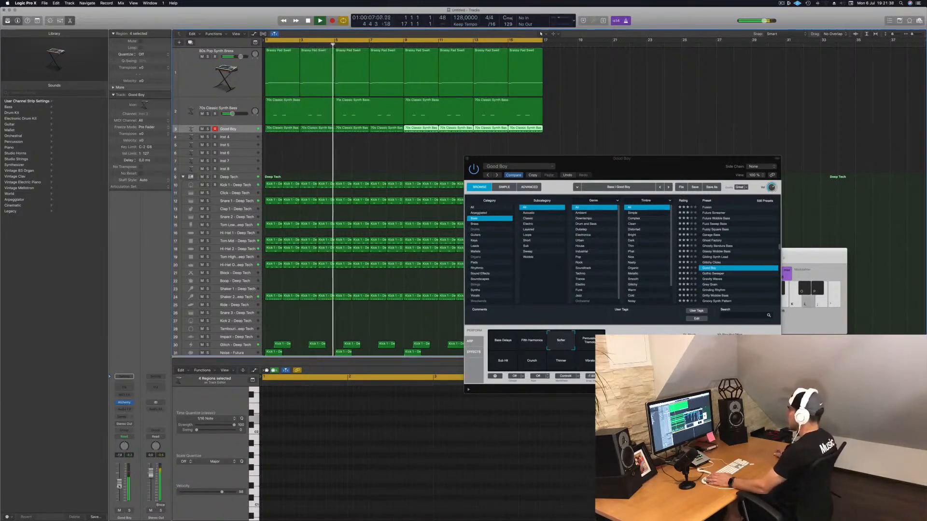
# Step: Close the Good Boy track's Alchemy window and restart playback from the beginning
pyautogui.moveTo(629, 160); pyautogui.dragTo(611, 162)
pyautogui.press('Return')
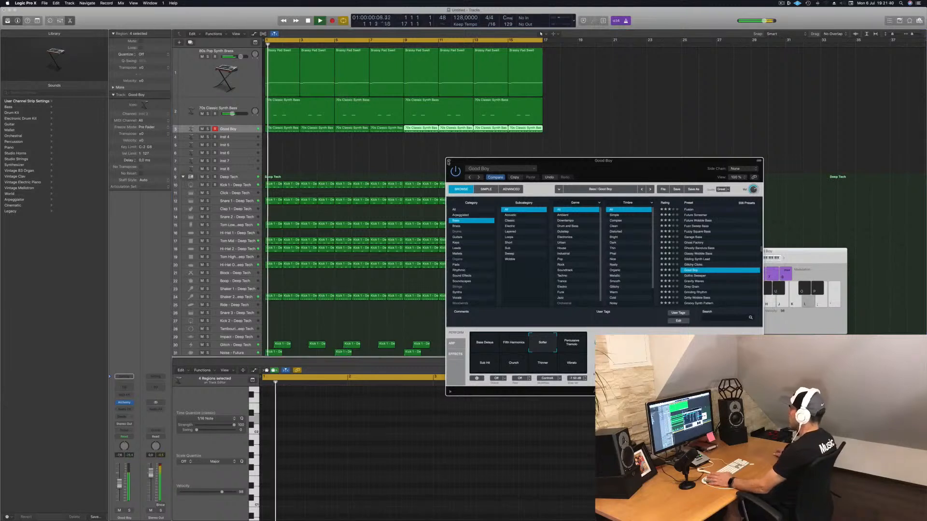
pyautogui.click(449, 160)
pyautogui.press('space')
pyautogui.press('space')
# Step: Open the 80s Pop Synth Brass track's Alchemy instrument, replay the beat to check its sound, and close the instrument window
pyautogui.click(195, 76)
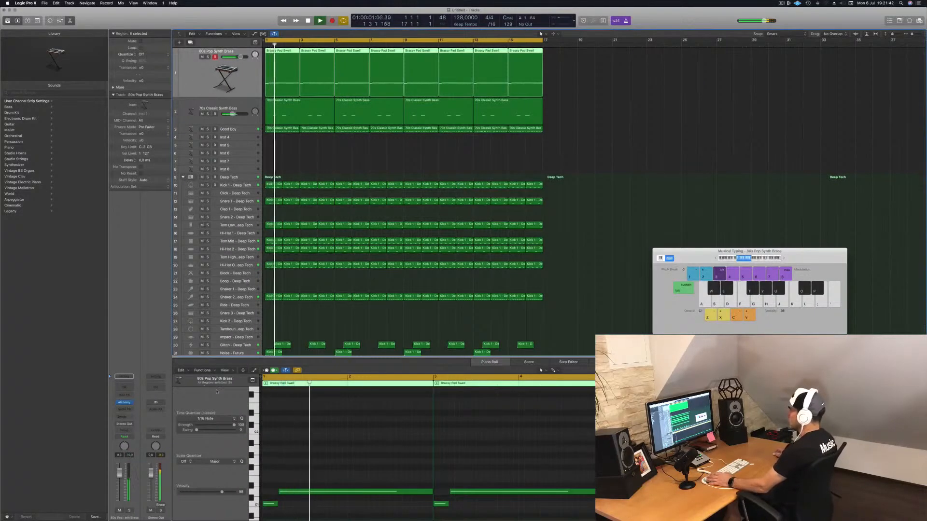
pyautogui.click(124, 402)
pyautogui.press('Return')
pyautogui.moveTo(544, 136); pyautogui.dragTo(503, 136)
pyautogui.press('space')
pyautogui.press('space')
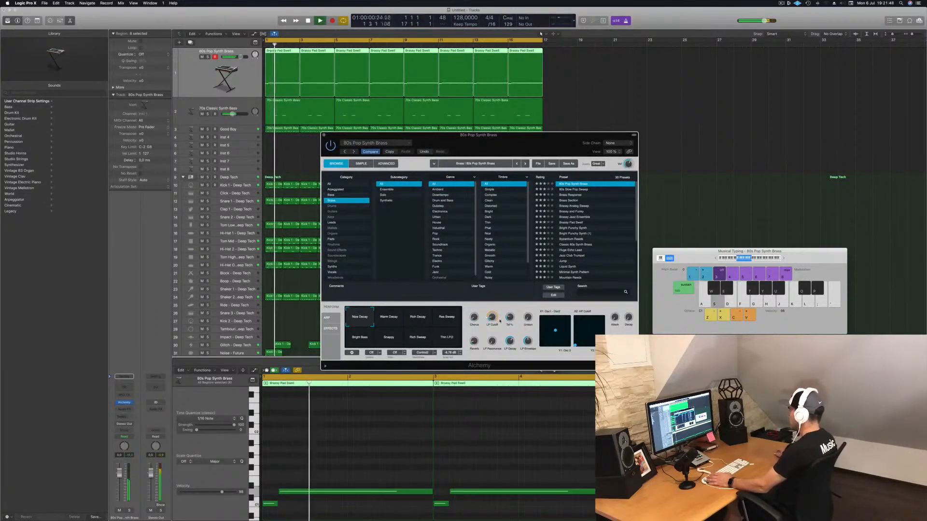
pyautogui.press('space')
pyautogui.press('space')
pyautogui.moveTo(325, 137); pyautogui.dragTo(400, 138)
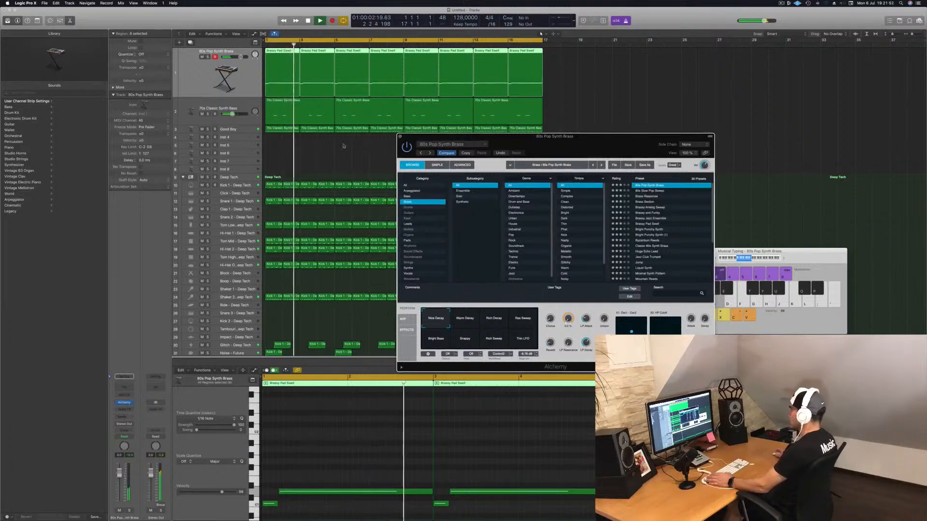
pyautogui.click(399, 137)
# Step: Select the 70s Classic Synth Bass track, mute the 80s Pop Synth Brass track, and restart playback
pyautogui.click(229, 107)
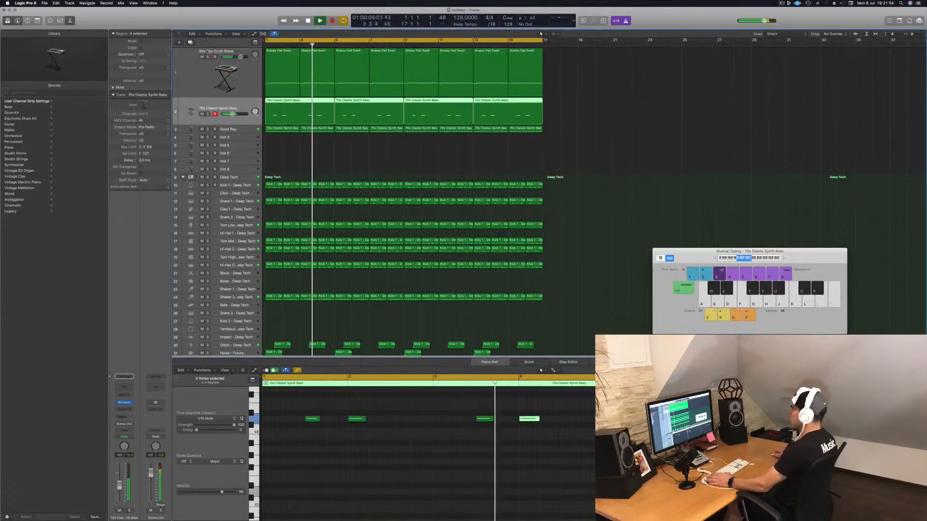
pyautogui.click(201, 57)
pyautogui.press('Return')
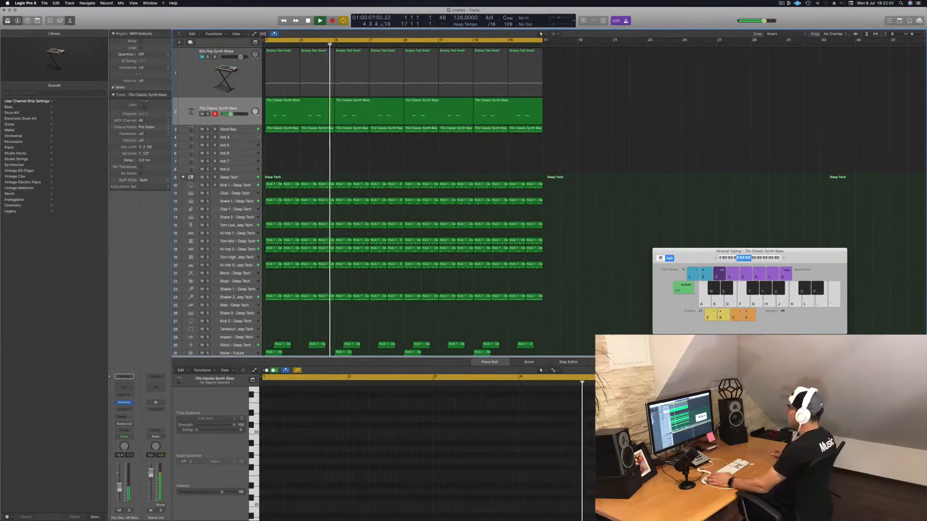
# Step: Add a send to Bus 2 on the Inst 4 track and load Alchemy as its instrument
pyautogui.click(242, 137)
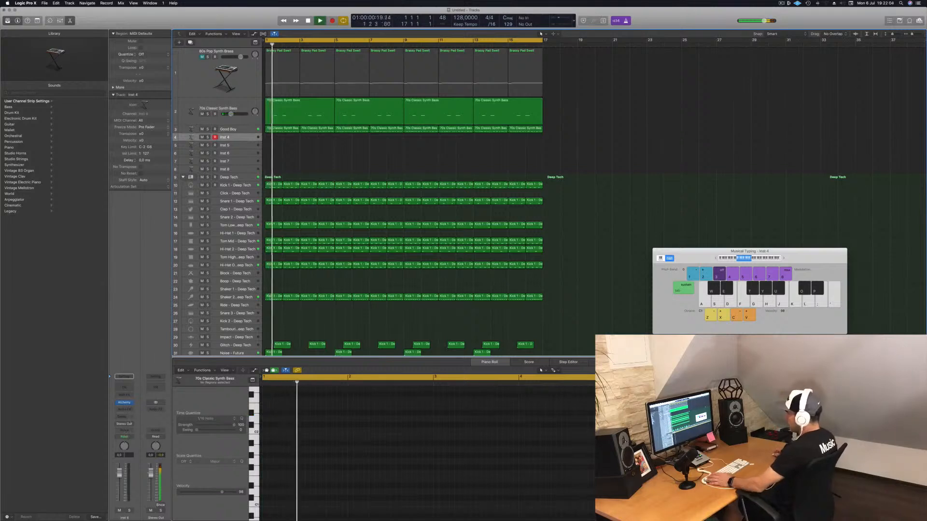
pyautogui.click(122, 420)
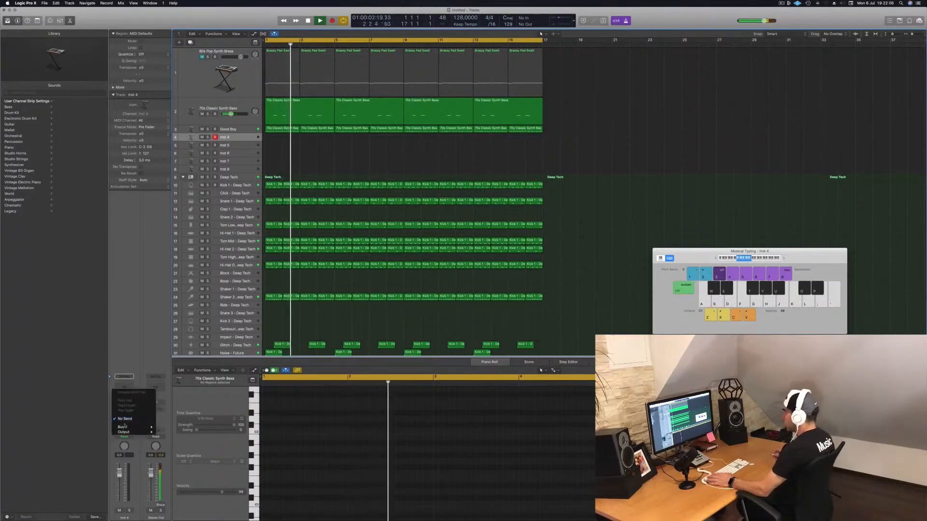
pyautogui.moveTo(135, 427)
pyautogui.click(178, 369)
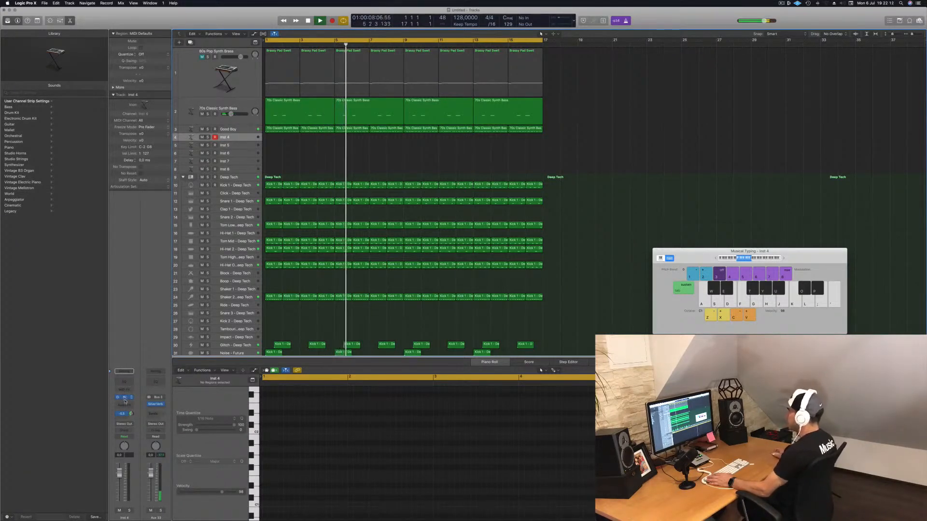
pyautogui.click(125, 399)
pyautogui.moveTo(227, 34); pyautogui.dragTo(630, 174)
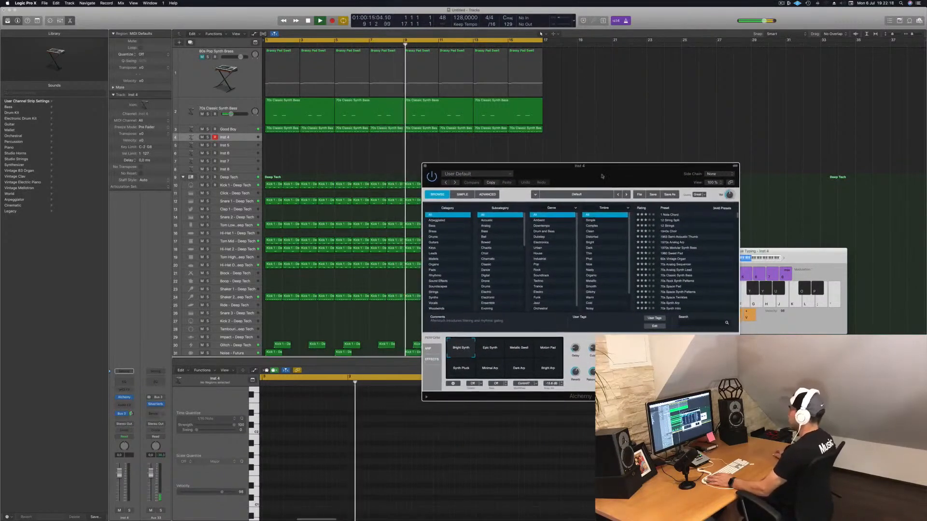
# Step: Audition the Afterthought and Airy Synth Lead presets from the Keys category on the fourth track and lower its volume
pyautogui.click(435, 247)
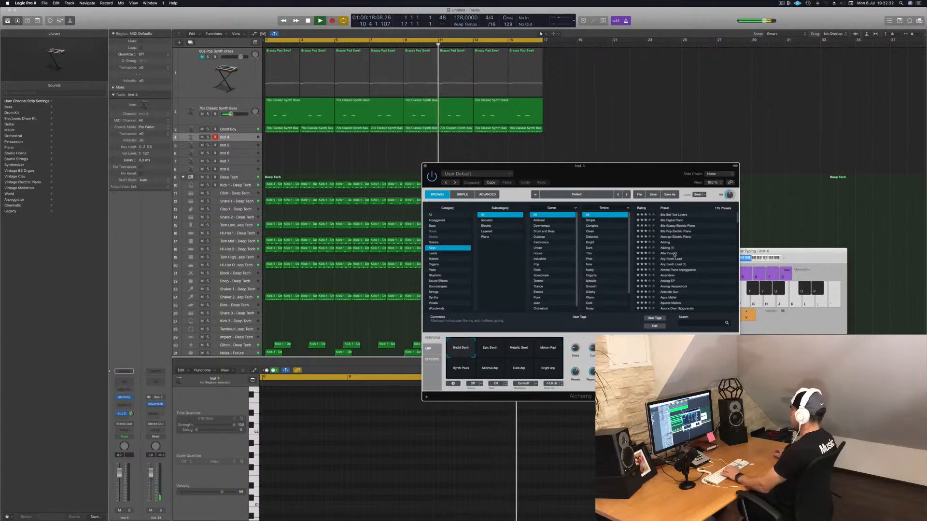
pyautogui.moveTo(824, 251); pyautogui.dragTo(814, 251)
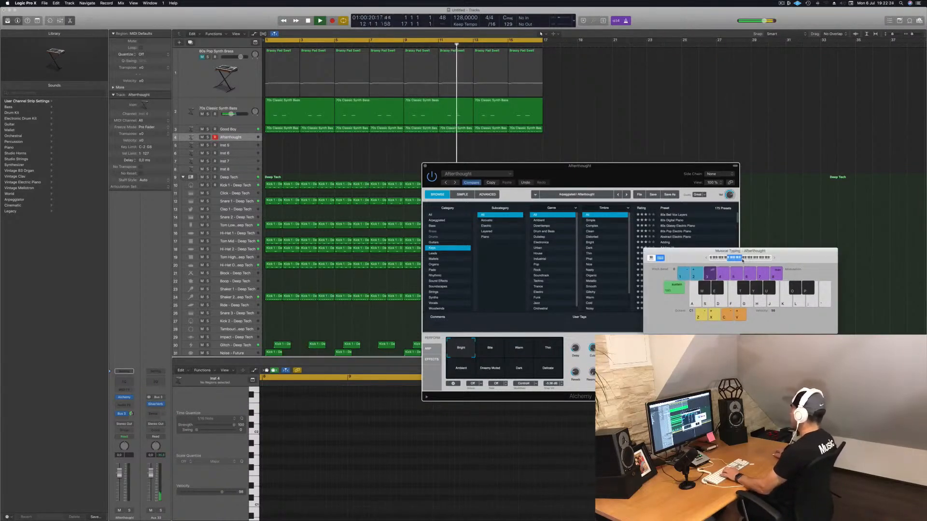
pyautogui.moveTo(119, 473); pyautogui.dragTo(121, 488)
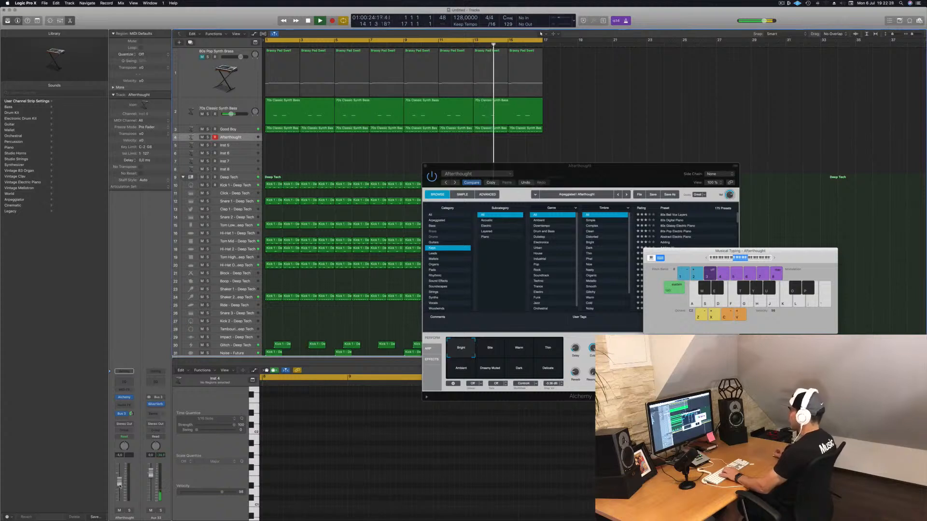
pyautogui.moveTo(738, 249); pyautogui.dragTo(823, 219)
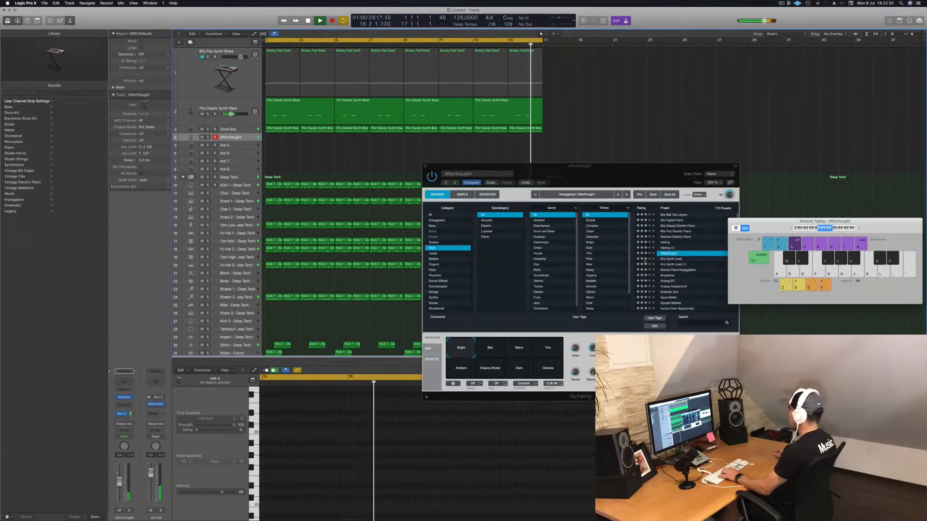
pyautogui.click(667, 259)
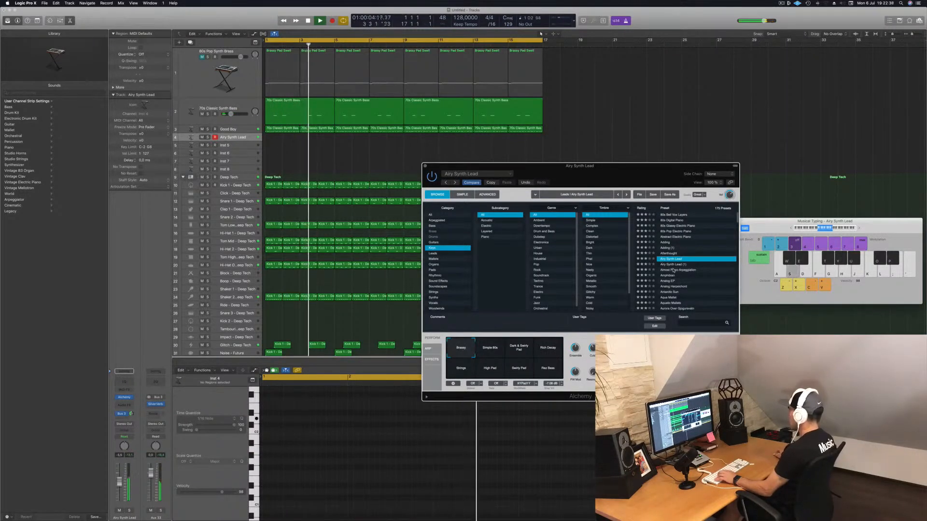
# Step: Audition the Bell Modulus, Bellaraphon Sector, and Bellophon presets from the Mallets category, playing notes over the beat
pyautogui.click(451, 260)
pyautogui.click(659, 232)
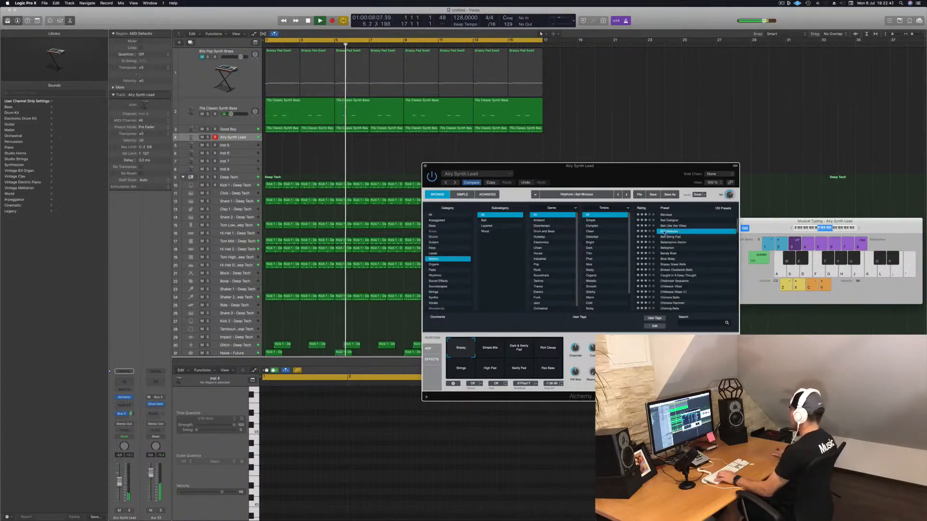
pyautogui.moveTo(670, 176); pyautogui.dragTo(621, 178)
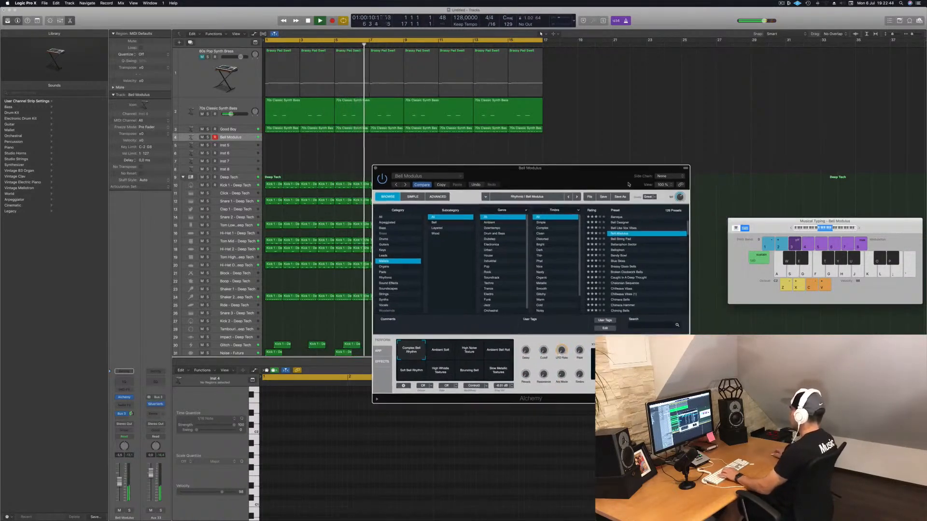
pyautogui.click(627, 244)
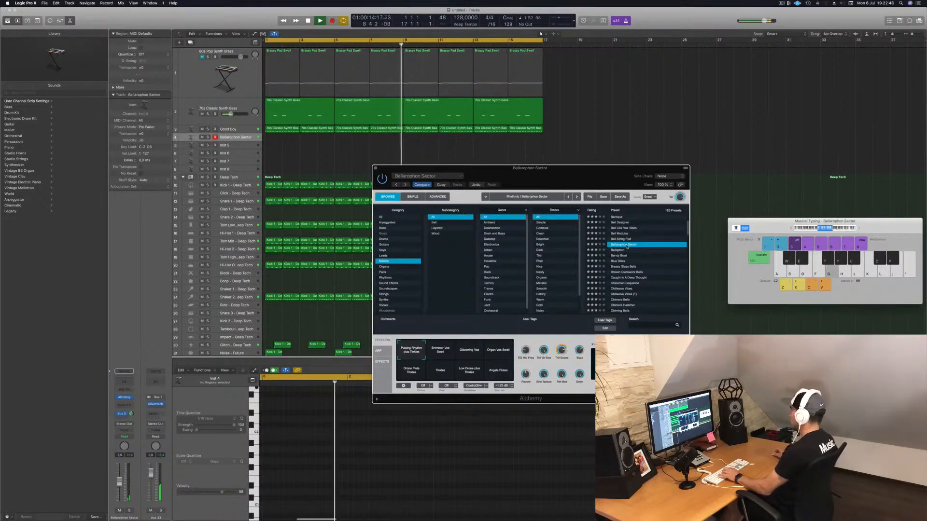
pyautogui.click(597, 250)
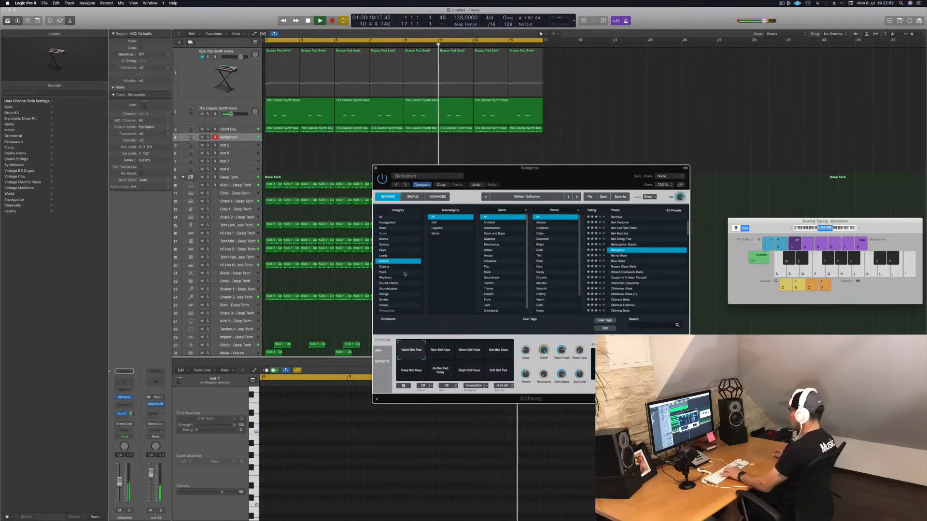
pyautogui.press('k')
pyautogui.press('l')
pyautogui.press(';')
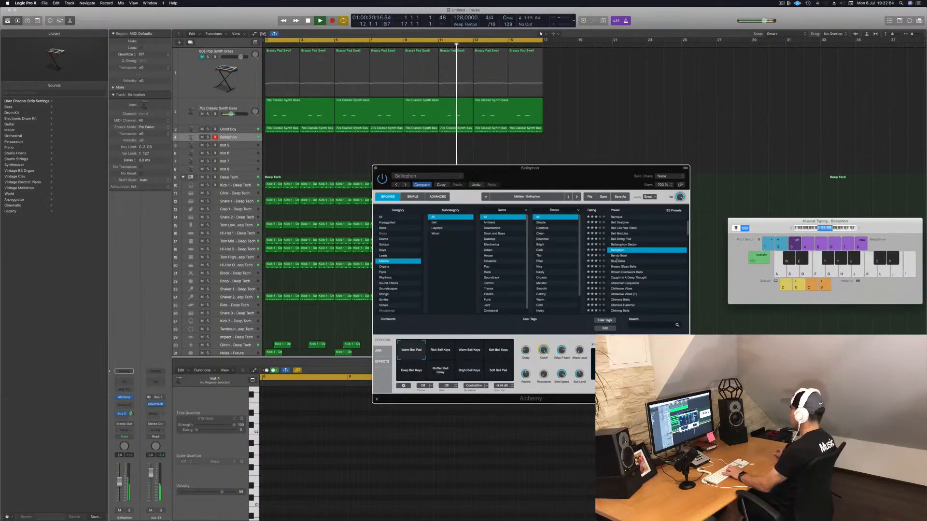
# Step: Audition the Bendy Bowl, Broken Clockwork Bells, and Brassy Glass Bells presets with played notes
pyautogui.click(618, 256)
pyautogui.press('k')
pyautogui.press('l')
pyautogui.press(';')
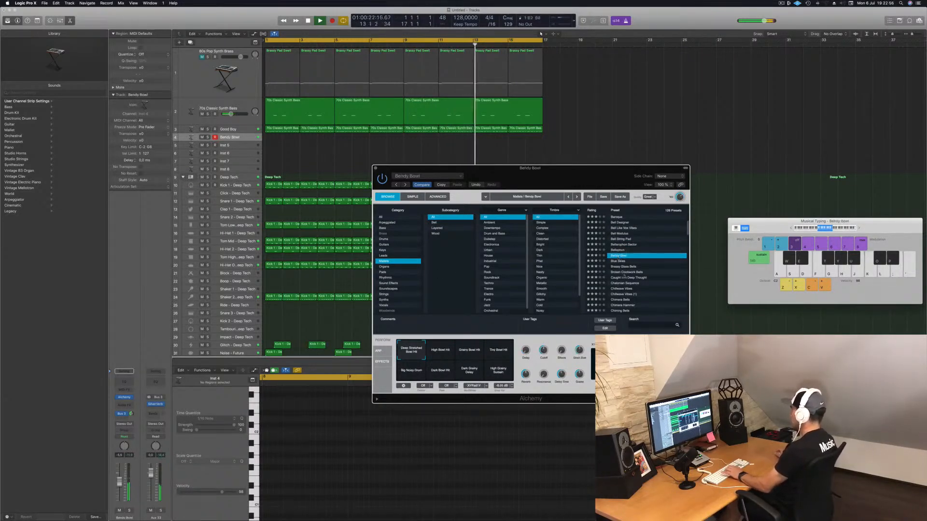
pyautogui.click(627, 273)
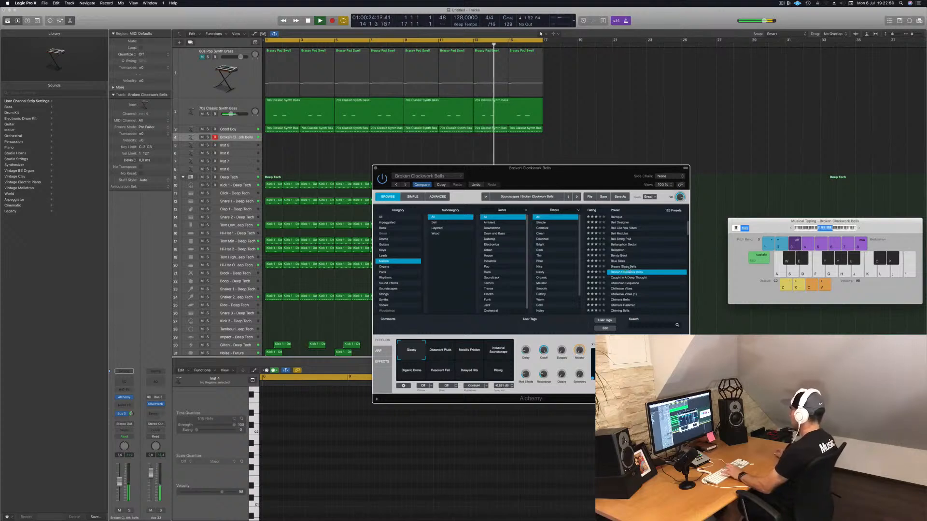
pyautogui.click(628, 267)
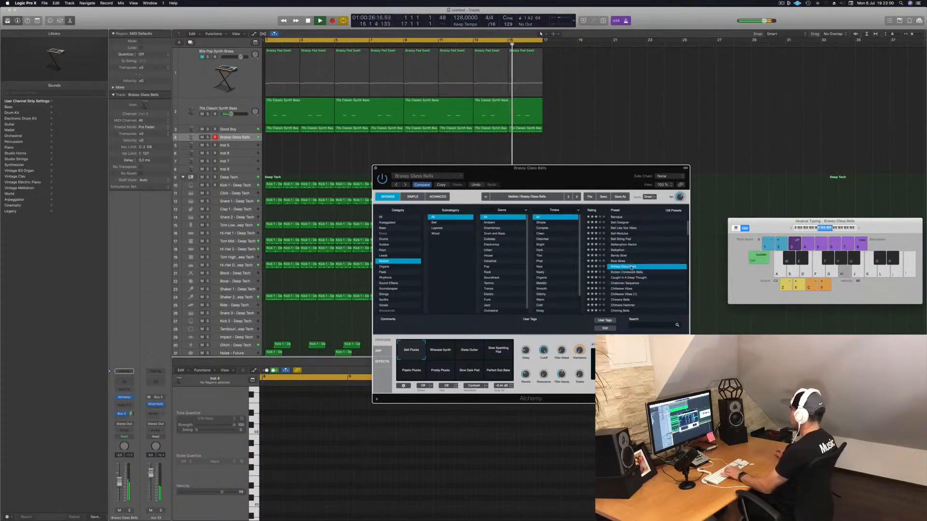
# Step: Load the Chillwave Vibes preset on the fourth track, raise the track volume, and try notes over the beat
pyautogui.scroll(-1, 625, 282)
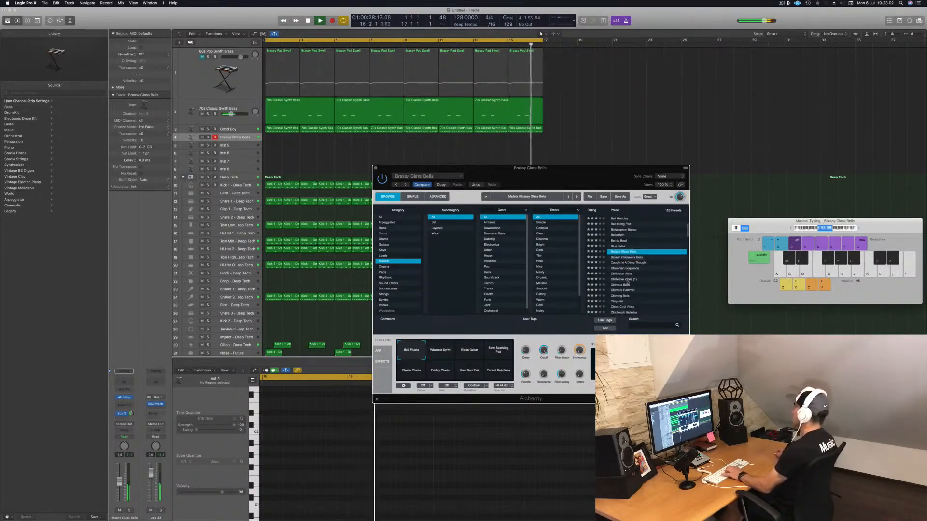
pyautogui.click(622, 275)
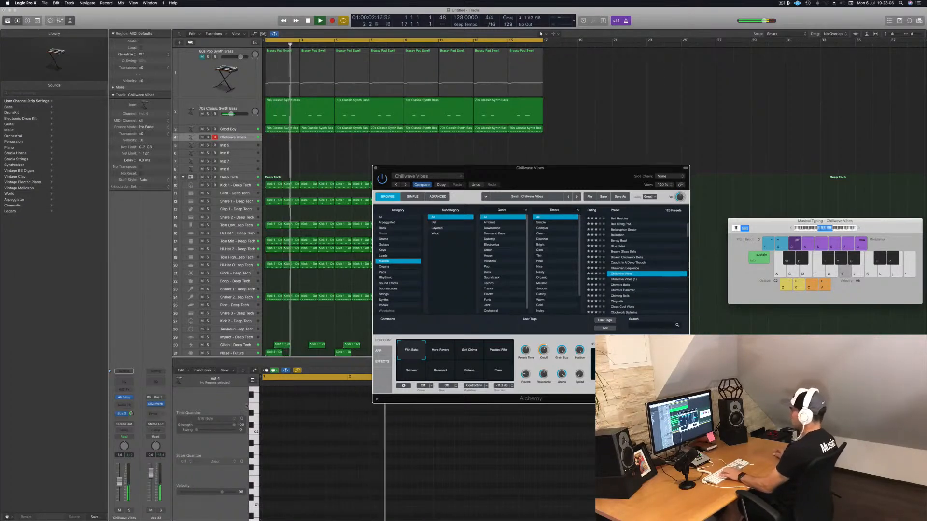
pyautogui.click(120, 480)
pyautogui.moveTo(121, 480); pyautogui.dragTo(120, 475)
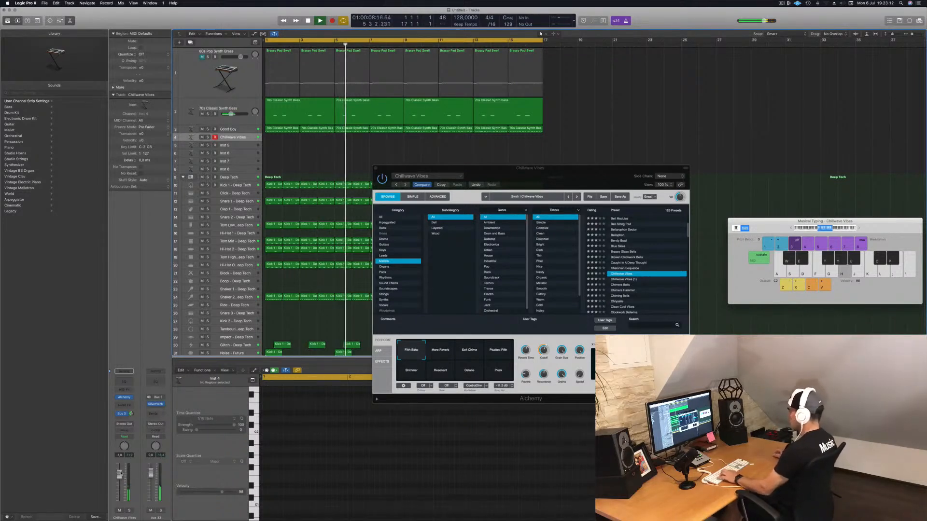
pyautogui.press('f')
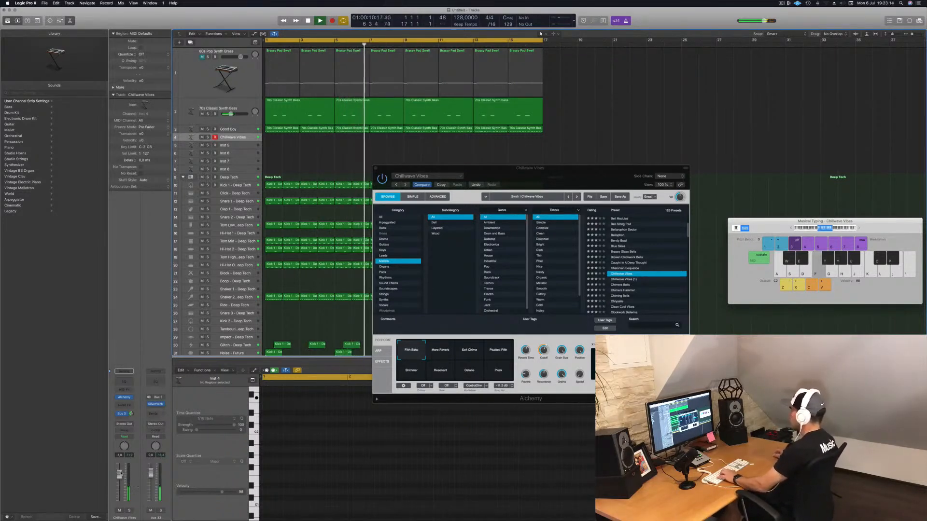
# Step: Audition the More Reverb, Soft Chime, Plucked Fifth, and Shimmer variations of Chillwave Vibes, ending on Fifth Echo
pyautogui.press('d')
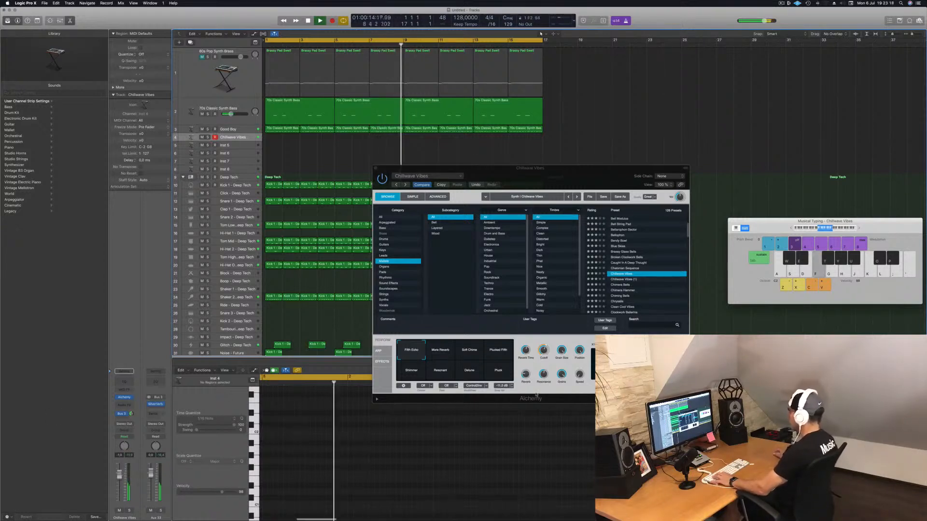
pyautogui.press('f')
pyautogui.click(450, 352)
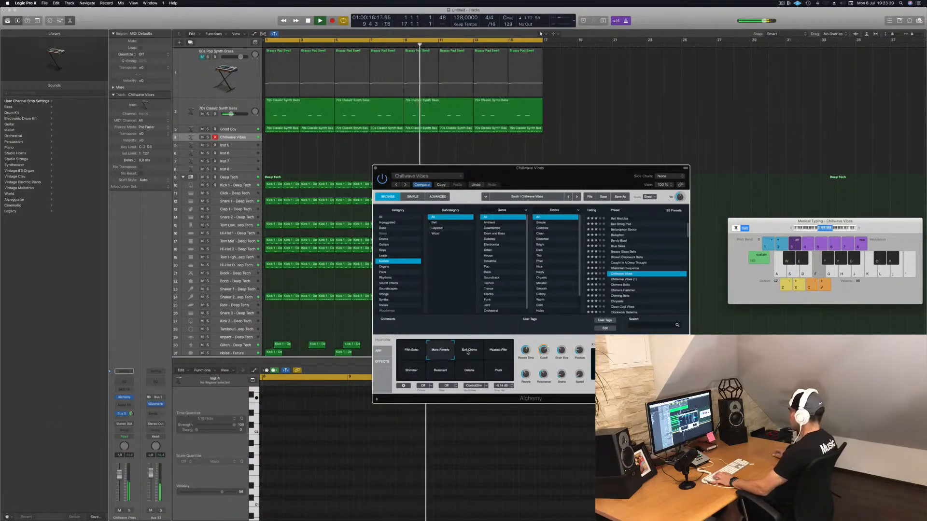
pyautogui.click(467, 351)
pyautogui.click(498, 350)
pyautogui.click(416, 376)
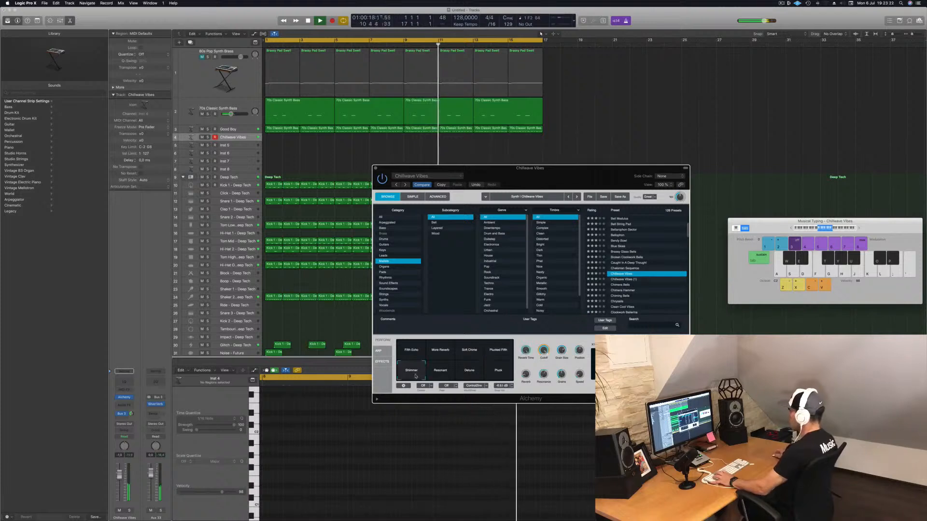
pyautogui.click(416, 349)
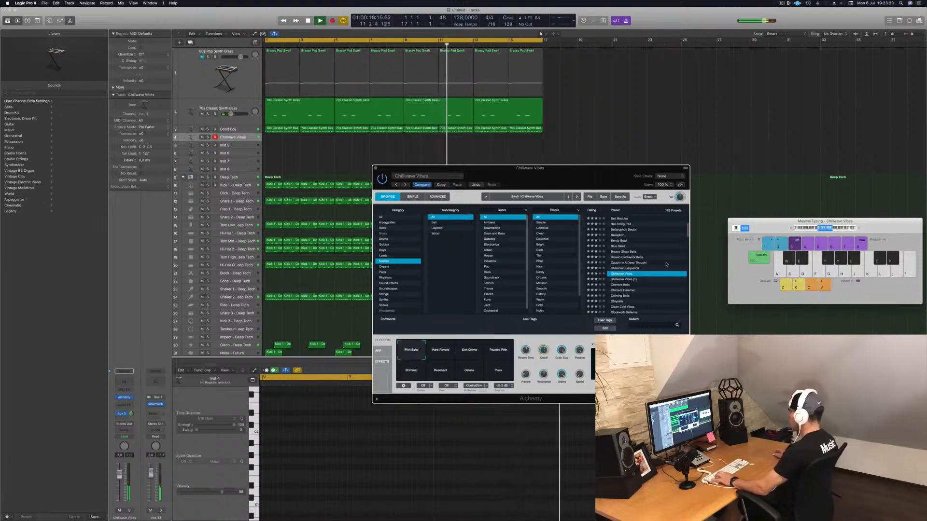
# Step: Audition the Chimera Bells and Chiming Bells presets, and load Chrysalis on the fourth track
pyautogui.click(623, 286)
pyautogui.click(624, 296)
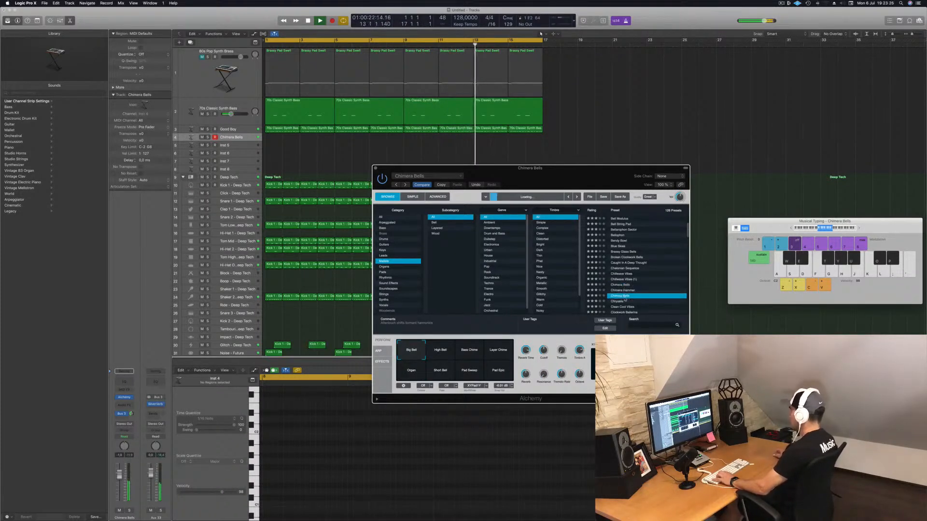
pyautogui.click(624, 301)
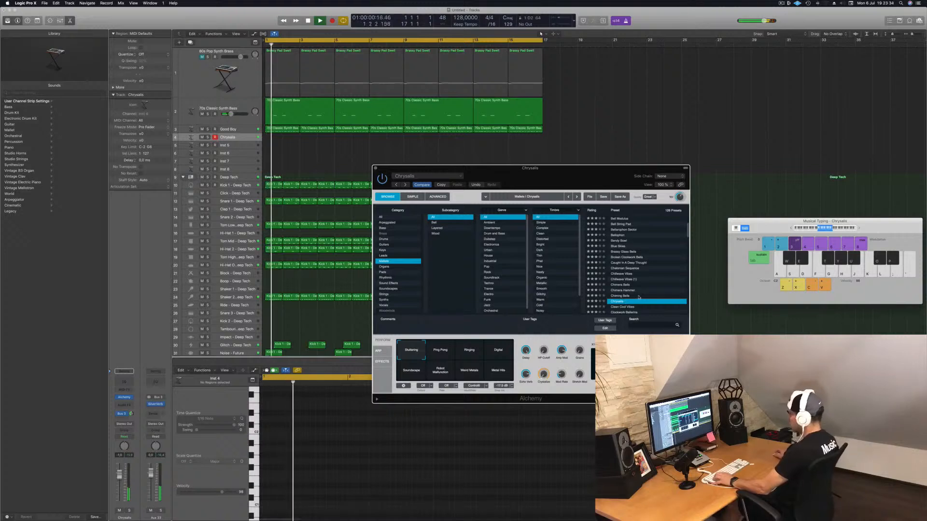
# Step: Record a few Chrysalis notes on the fourth track over the beat and move the instrument window clear of the regions
pyautogui.press('r')
pyautogui.press('s')
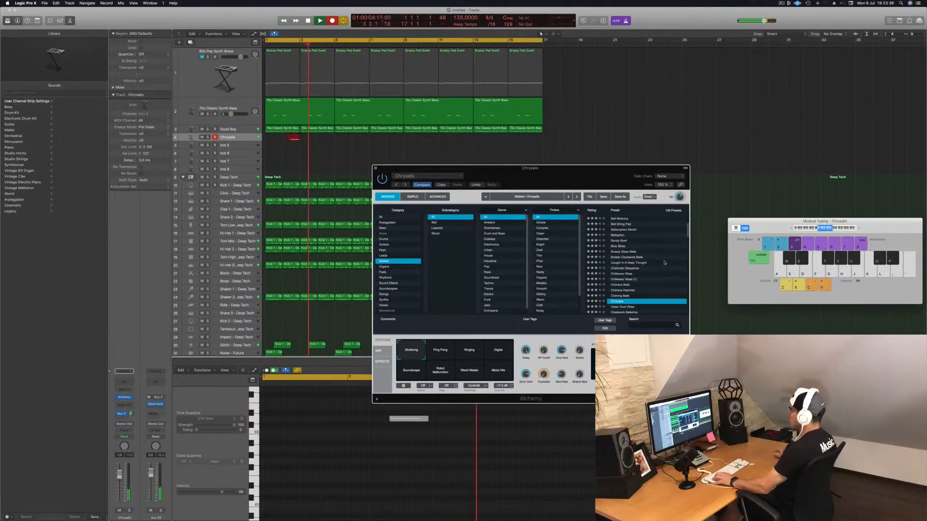
pyautogui.press('s')
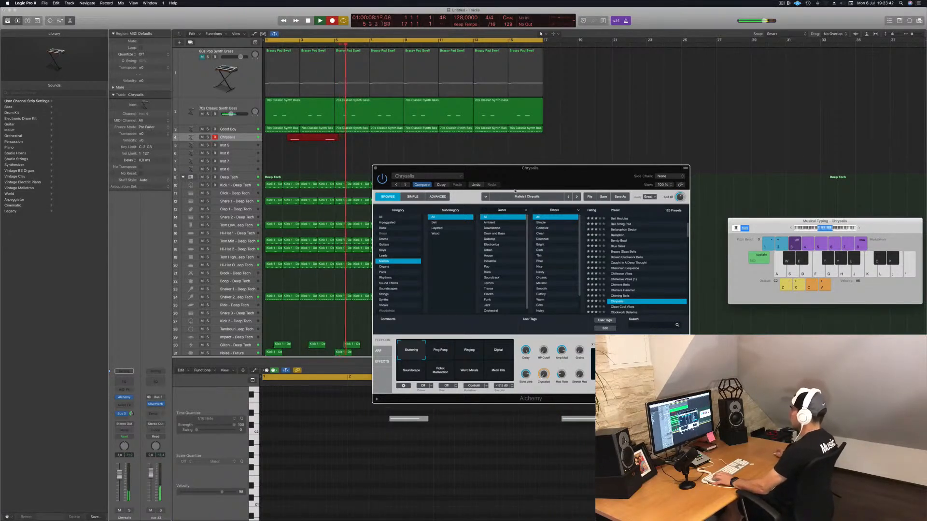
pyautogui.moveTo(501, 167); pyautogui.dragTo(681, 161)
pyautogui.press('space')
pyautogui.press('space')
# Step: Trim the Chrysalis region to end at bar 5, splitting any crossing notes, and extend its start back to bar 1
pyautogui.click(336, 139)
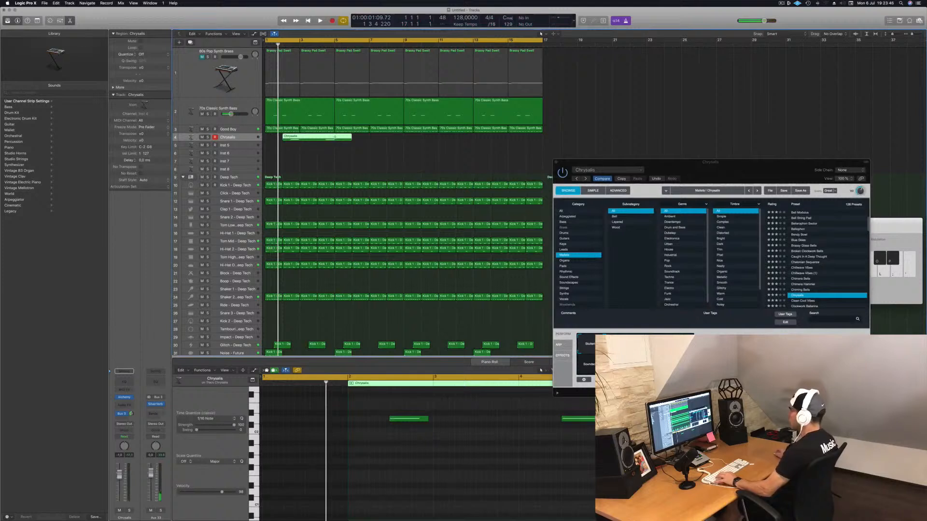
pyautogui.moveTo(335, 137); pyautogui.dragTo(345, 142)
pyautogui.press('Delete')
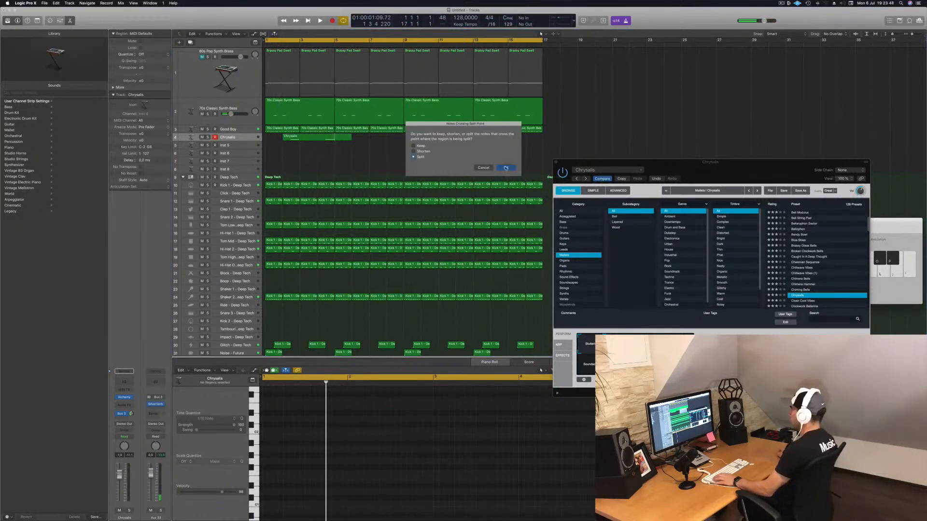
pyautogui.click(506, 167)
pyautogui.click(291, 139)
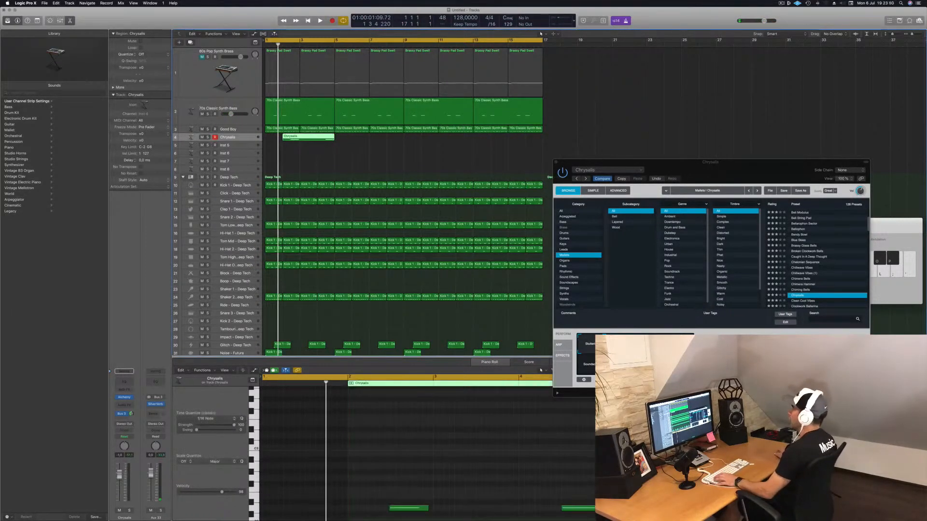
pyautogui.moveTo(283, 137); pyautogui.dragTo(265, 137)
# Step: Quantize all notes in the Chrysalis region to 1/16 notes and play the result from the start
pyautogui.press('space')
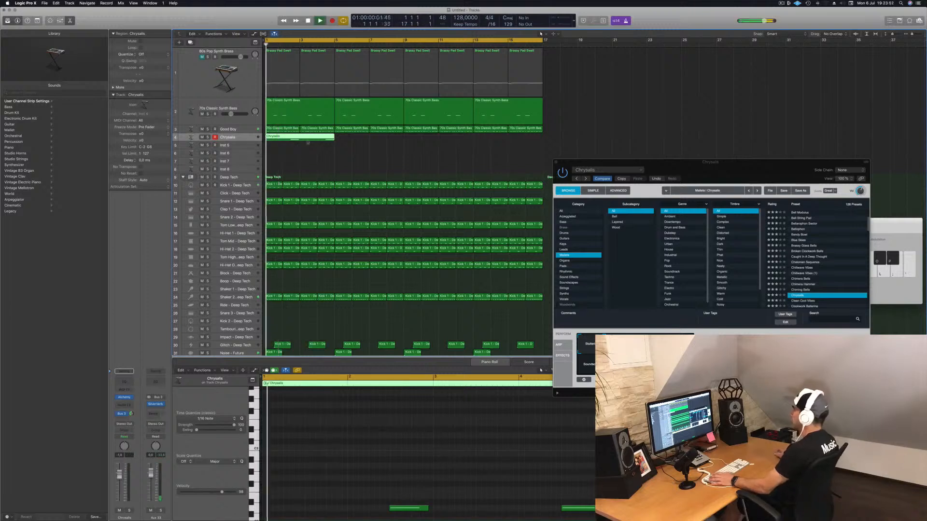
pyautogui.click(414, 497)
pyautogui.press('super+a')
pyautogui.press('q')
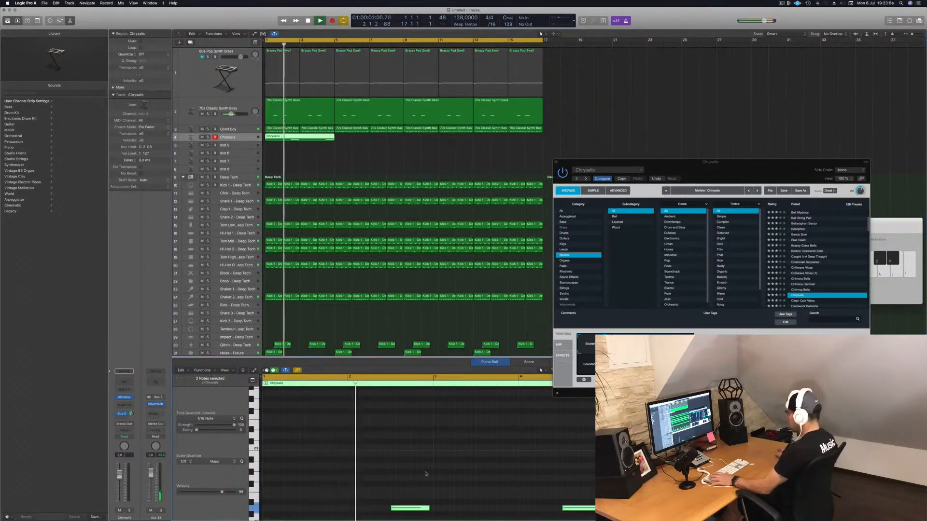
pyautogui.press('space')
pyautogui.press('space')
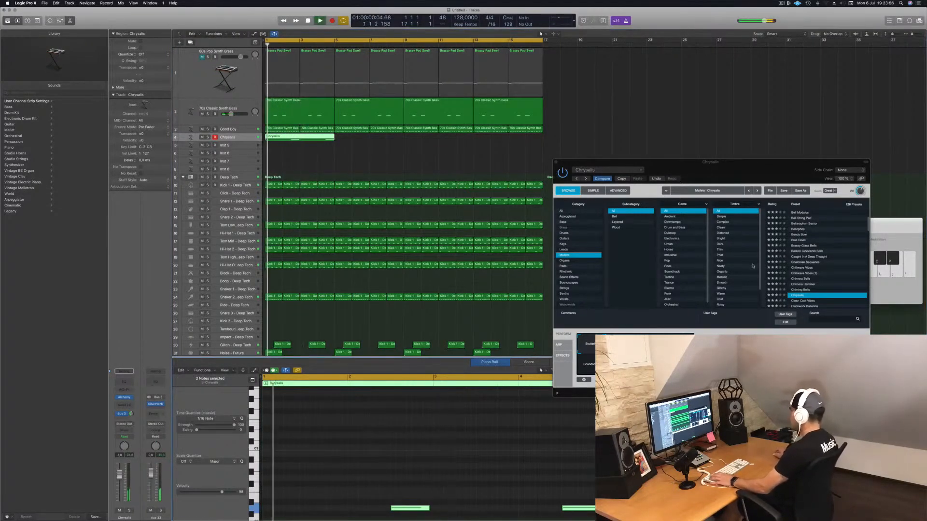
# Step: Compare the note positions in the first 70s Classic Synth Bass region with those in the Chrysalis region
pyautogui.click(315, 110)
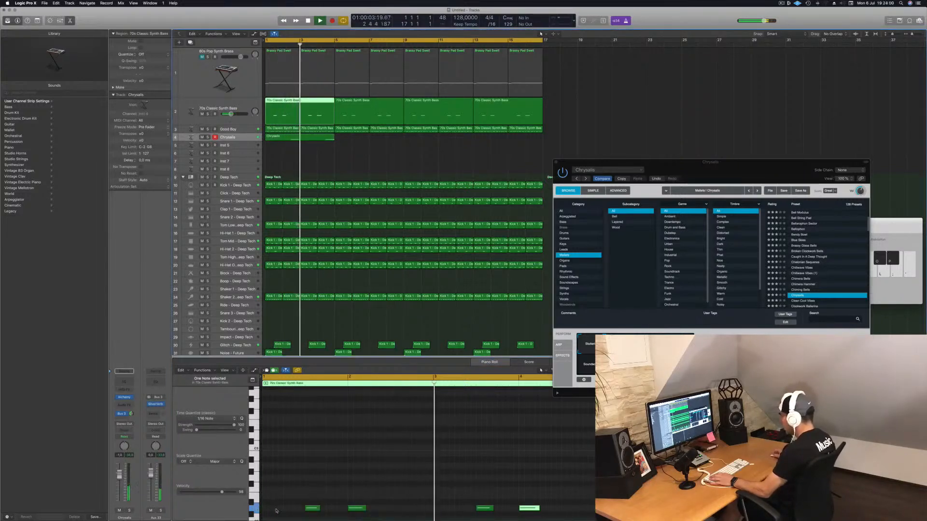
pyautogui.click(309, 508)
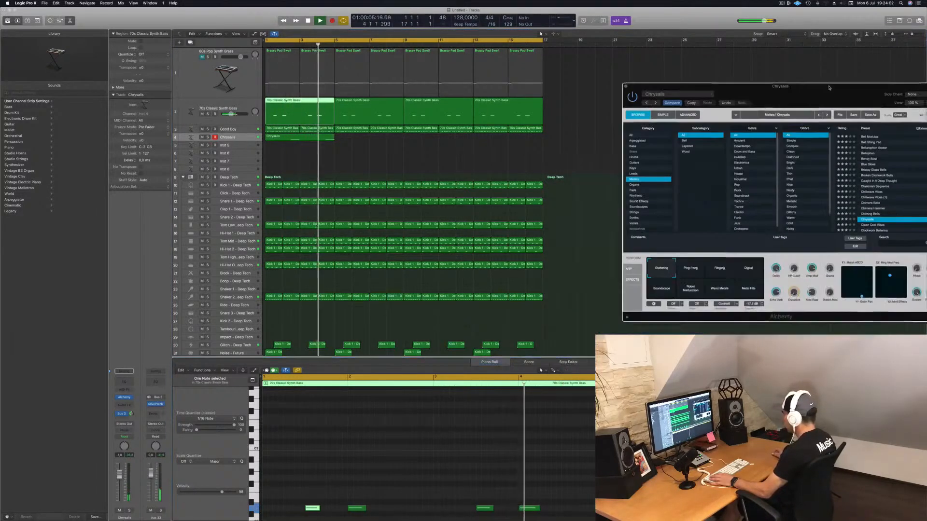
pyautogui.click(357, 508)
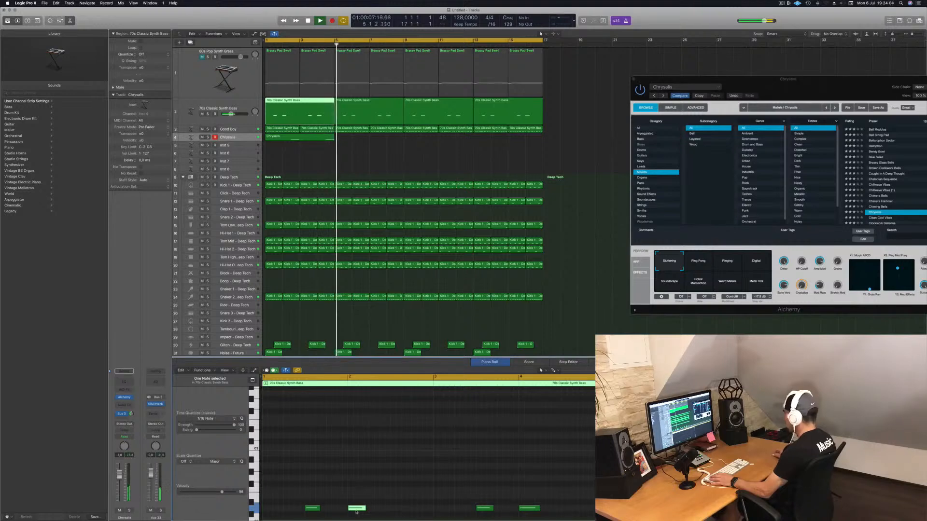
pyautogui.click(299, 137)
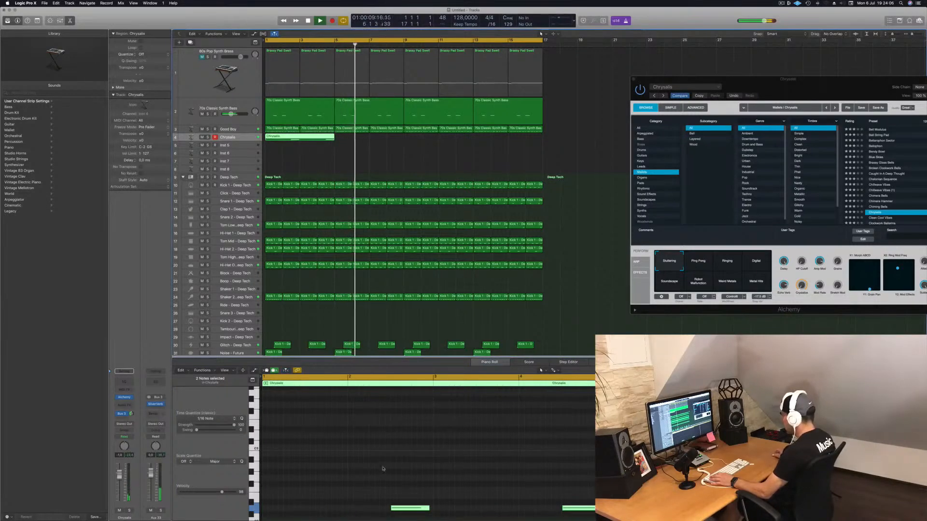
pyautogui.click(328, 500)
pyautogui.click(419, 508)
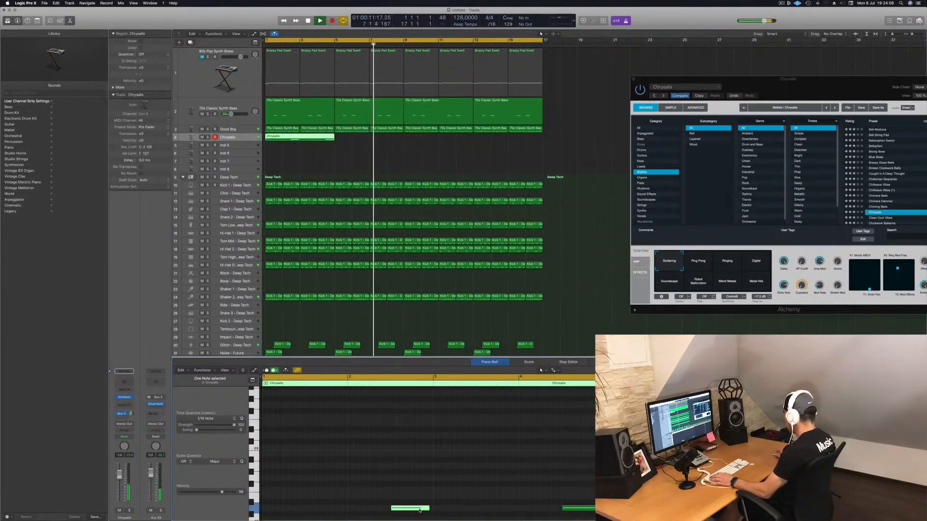
# Step: Switch the Chrysalis sound to its Ping Pong variation while playing the beat from the start
pyautogui.press('space')
pyautogui.press('space')
pyautogui.moveTo(776, 88); pyautogui.dragTo(575, 108)
pyautogui.press('Return')
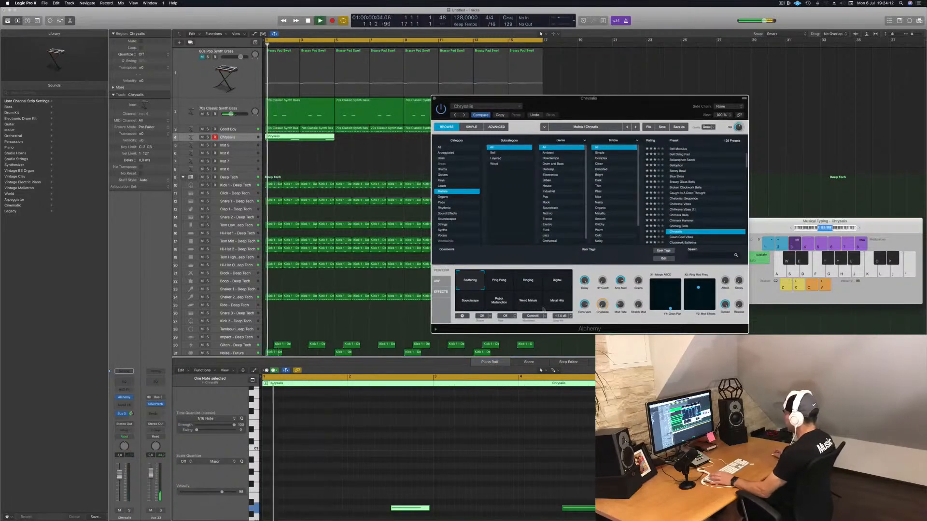
pyautogui.click(493, 284)
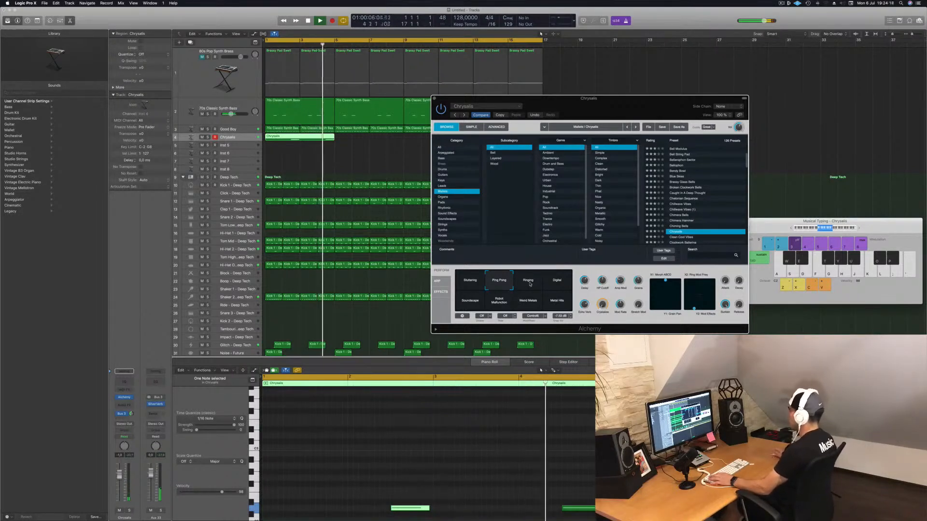
# Step: Close the instrument window and copy the four-bar Chrysalis region along its track to fill all sixteen bars
pyautogui.press('Return')
pyautogui.click(434, 99)
pyautogui.moveTo(299, 138); pyautogui.dragTo(437, 144)
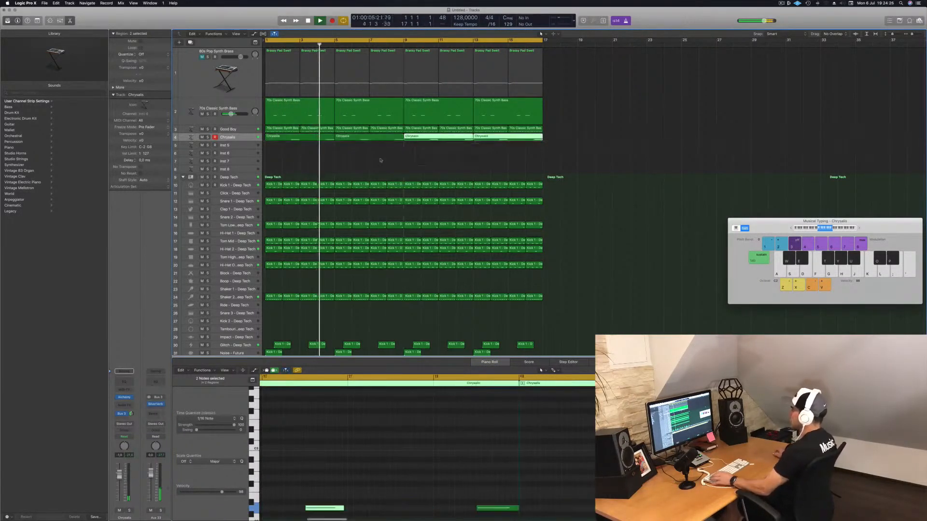
pyautogui.click(397, 159)
# Step: Open Alchemy on the fifth instrument track and load the Cheesy Decays preset from the Organs category
pyautogui.click(231, 146)
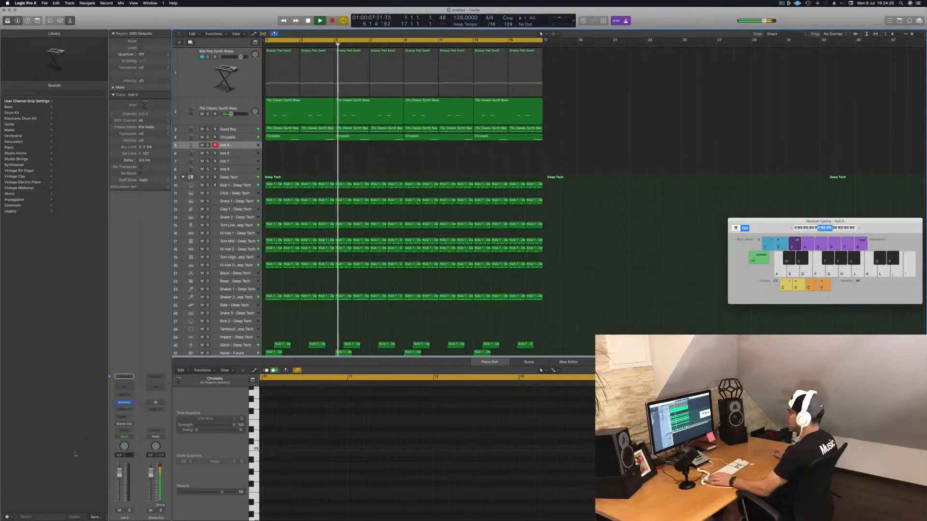
pyautogui.click(122, 404)
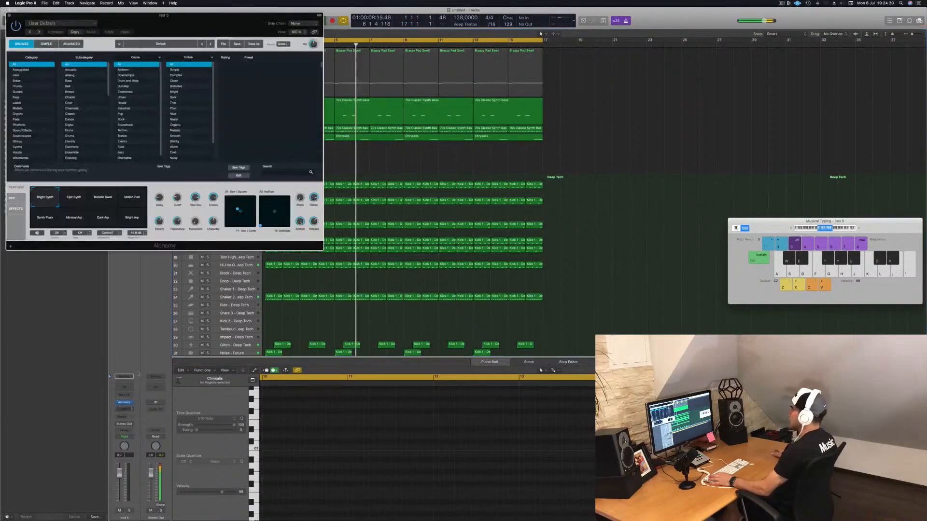
pyautogui.moveTo(152, 18); pyautogui.dragTo(481, 205)
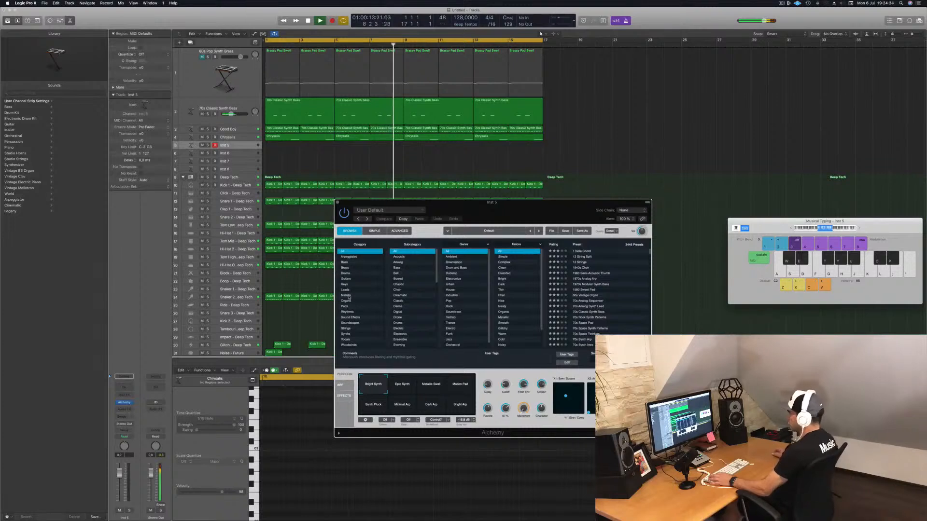
pyautogui.click(346, 301)
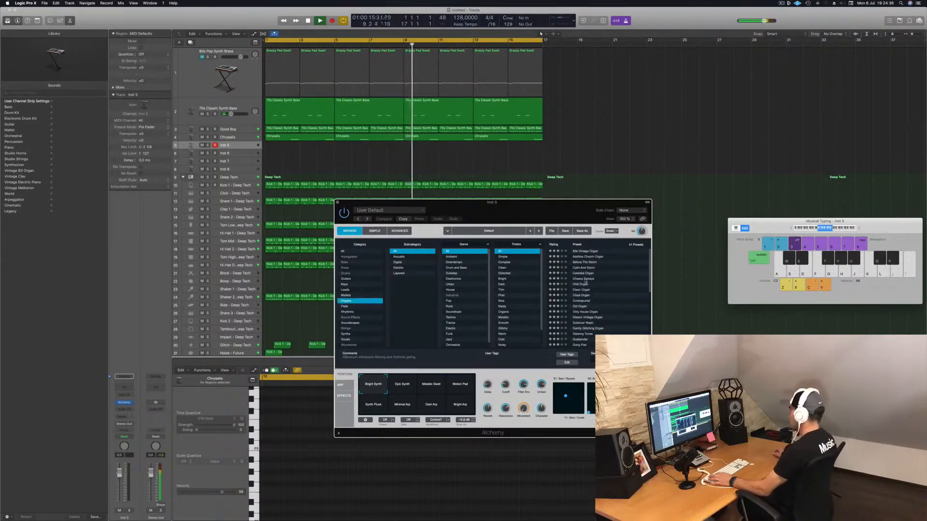
pyautogui.click(584, 279)
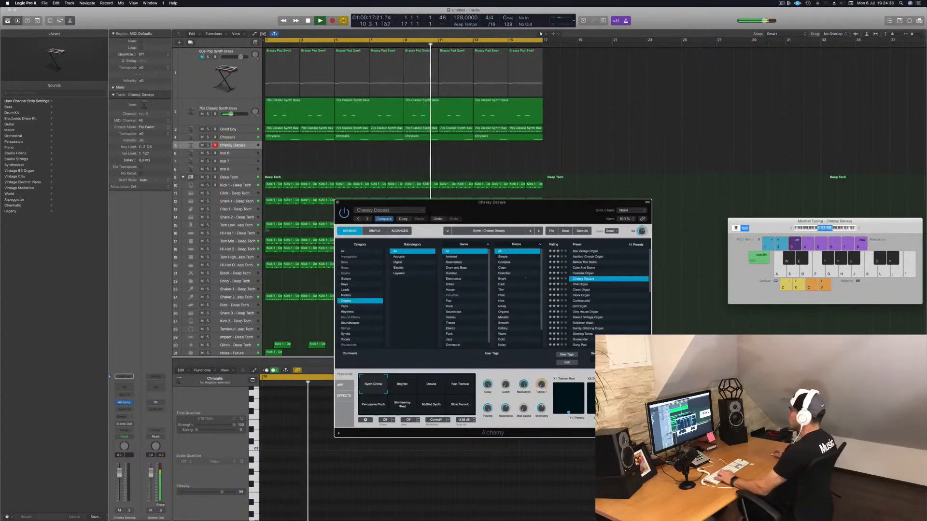
# Step: Lower the Cheesy Decays track's volume and add a send to Bus 3
pyautogui.moveTo(119, 475); pyautogui.dragTo(118, 500)
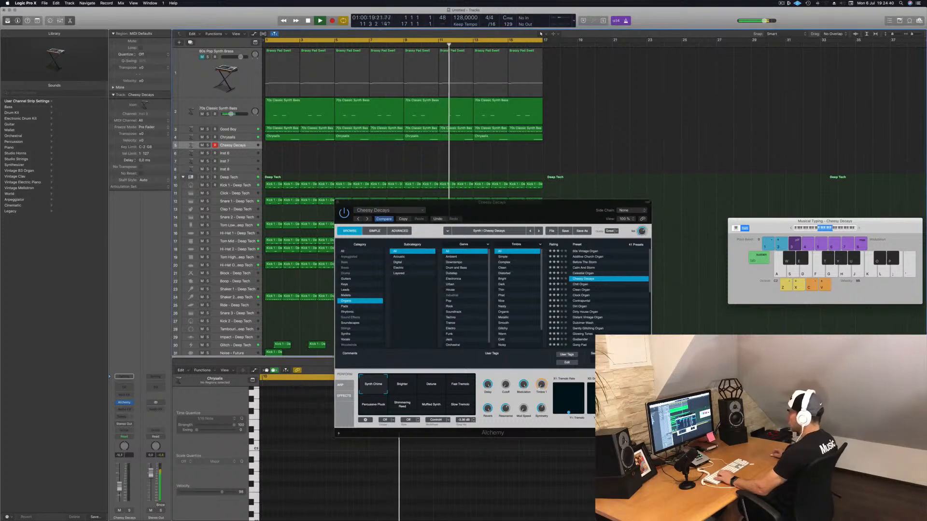
pyautogui.click(125, 415)
pyautogui.moveTo(129, 427)
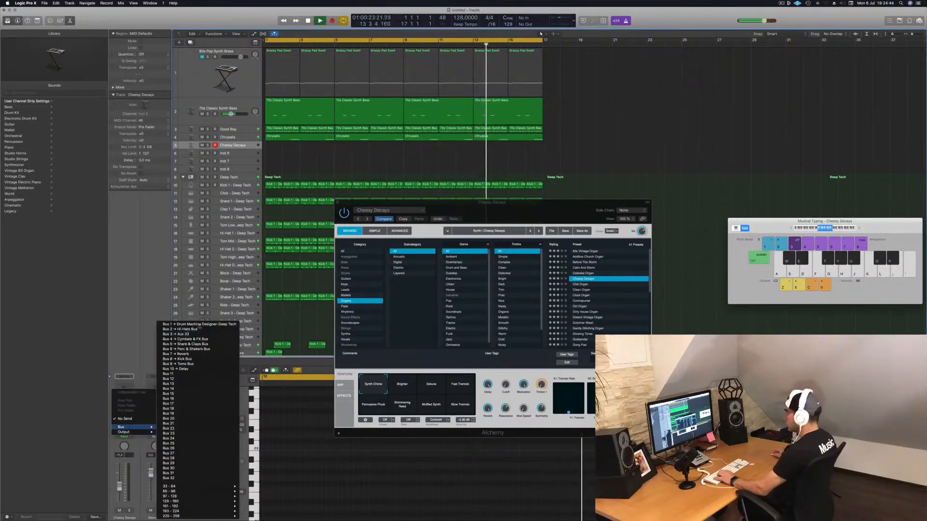
pyautogui.click(176, 334)
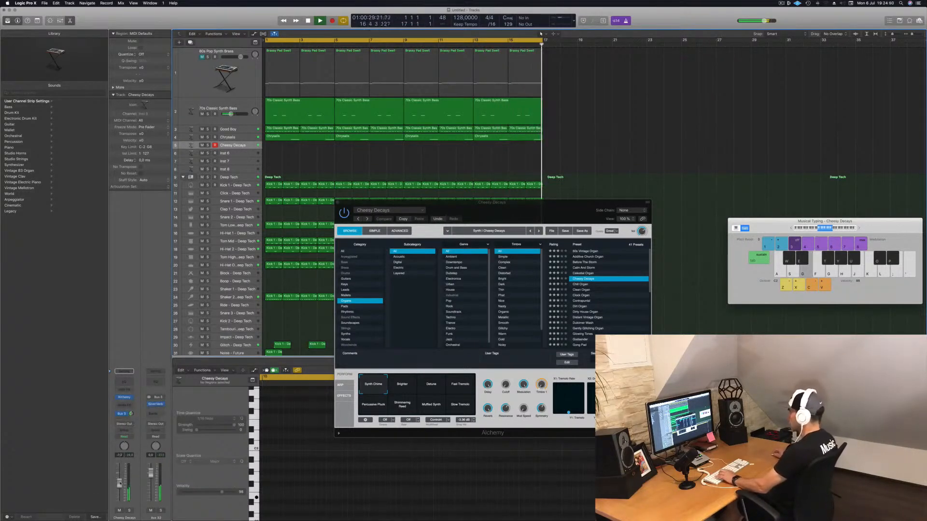
# Step: Shift Musical Typing to a lower octave, reposition its window, and try Cheesy Decays notes over the beat
pyautogui.press('d')
pyautogui.click(814, 229)
pyautogui.press('d')
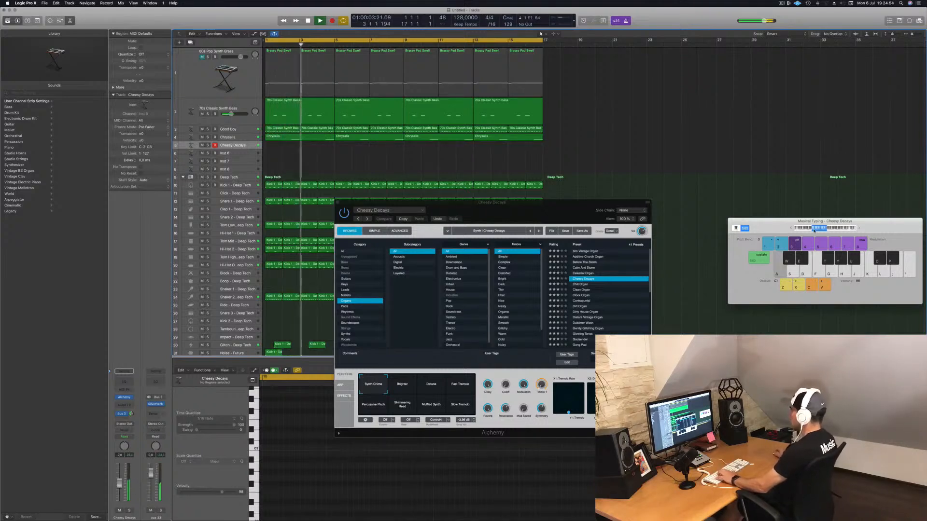
pyautogui.moveTo(874, 230); pyautogui.dragTo(774, 192)
pyautogui.press('g')
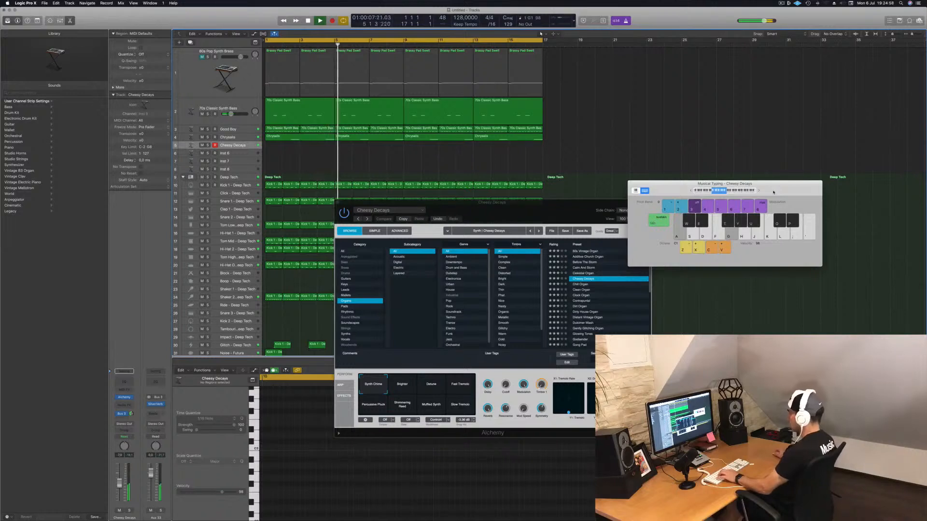
# Step: Audition the Brighter, Detune, and Fast Tremolo variations of Cheesy Decays, and select the percussive pluck variation
pyautogui.click(402, 388)
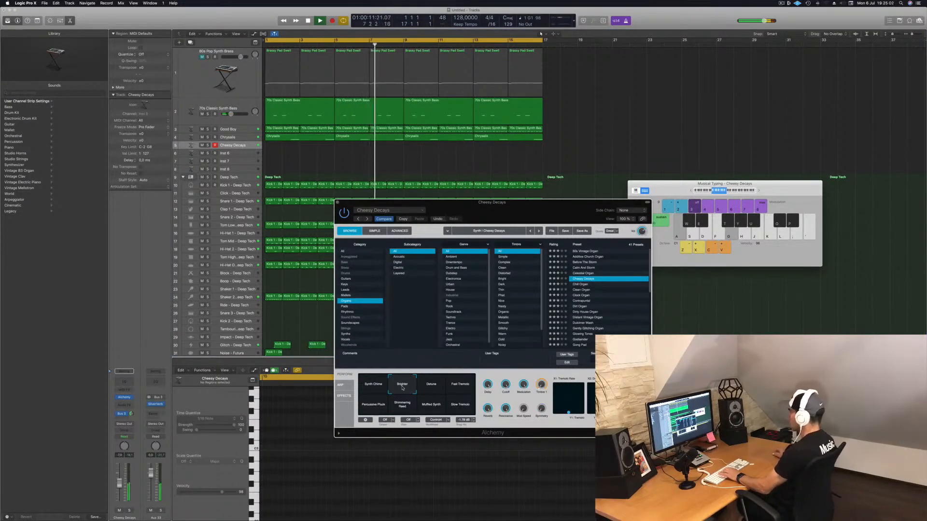
pyautogui.click(443, 387)
pyautogui.click(460, 388)
pyautogui.click(374, 405)
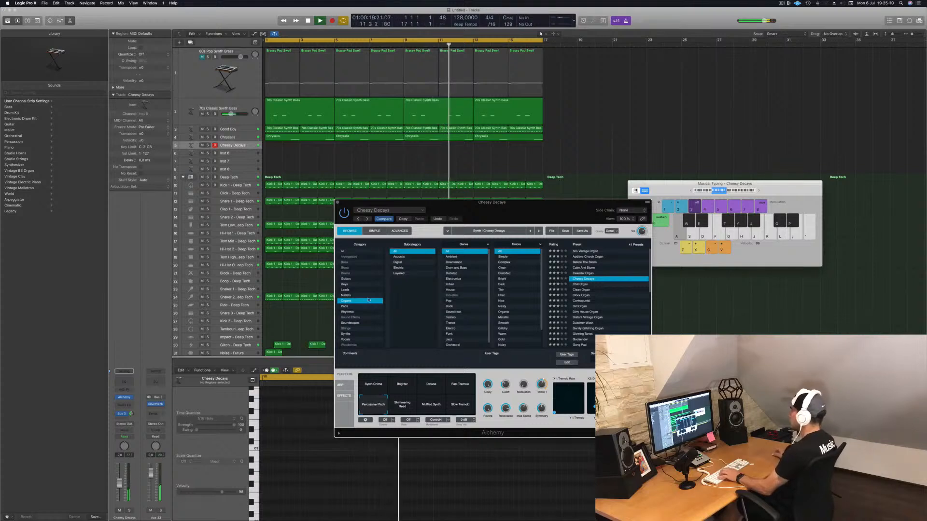
pyautogui.scroll(-1, 471, 299)
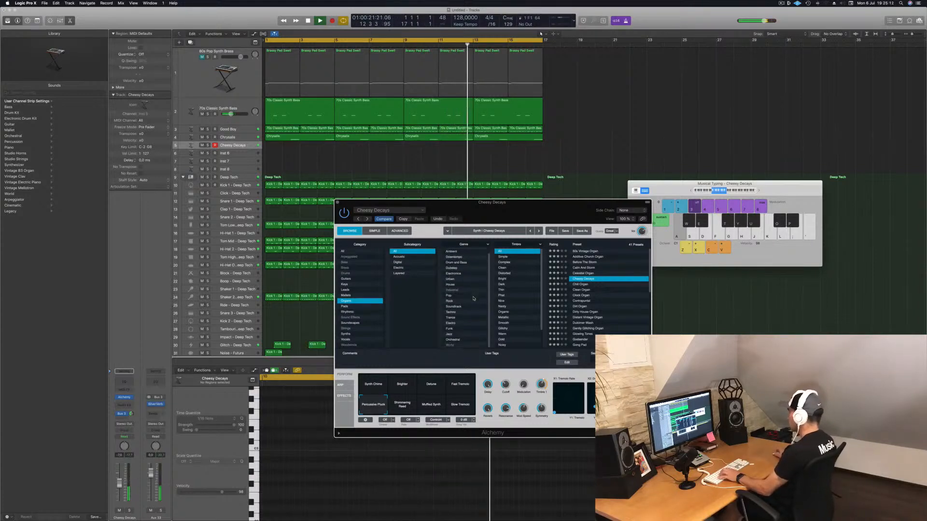
# Step: Browse Alchemy's Pads category, sort its presets by rating, and load the Deeper Emotion preset on the fifth track
pyautogui.scroll(-4, 524, 292)
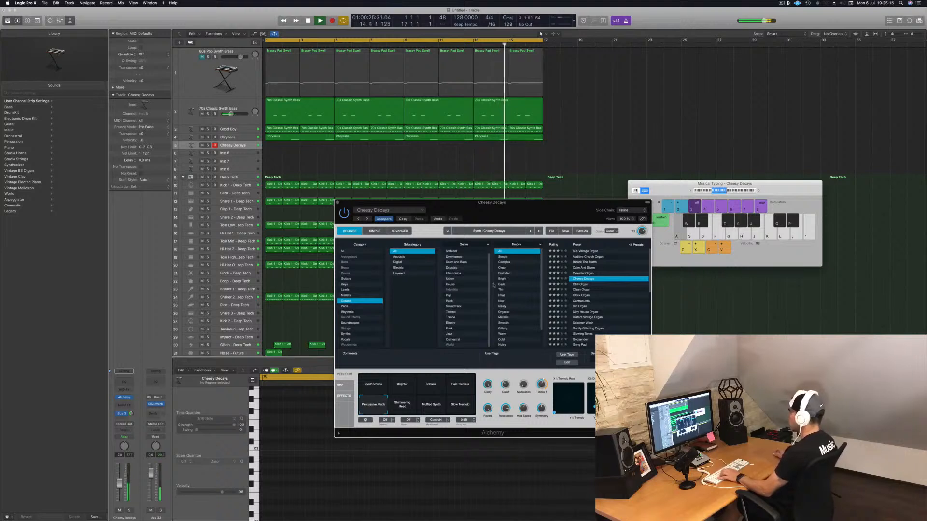
pyautogui.click(345, 307)
pyautogui.scroll(5, 571, 293)
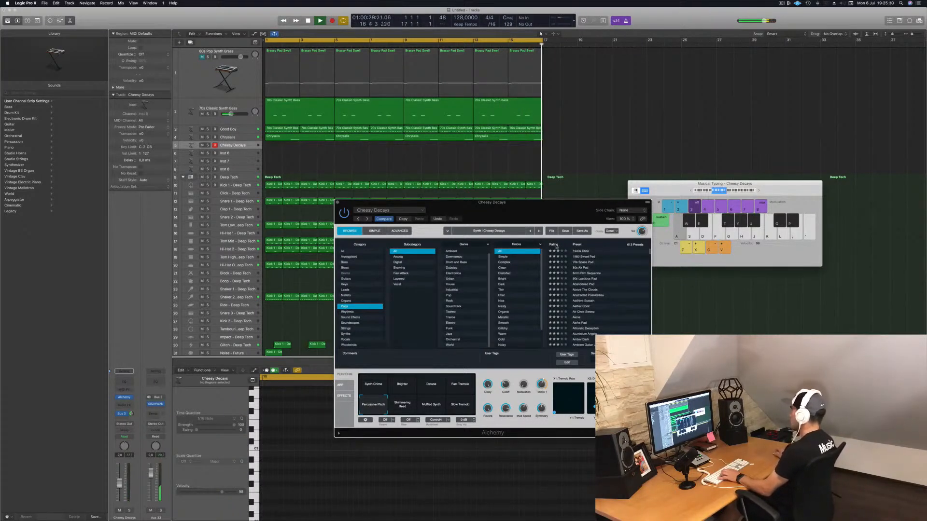
pyautogui.click(555, 245)
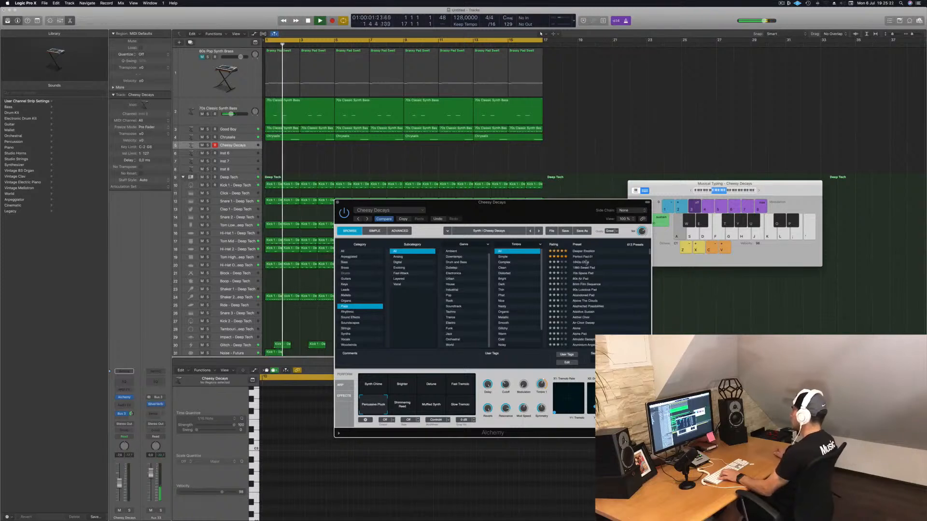
pyautogui.click(583, 251)
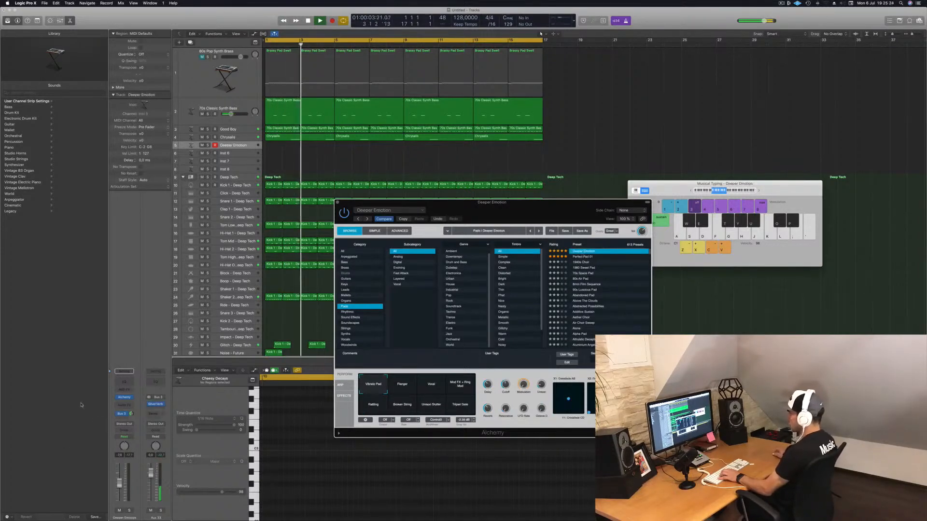
# Step: Try Deeper Emotion notes over the beat, move the Alchemy window out of the way, and raise the track's volume slightly
pyautogui.press('f')
pyautogui.press('f')
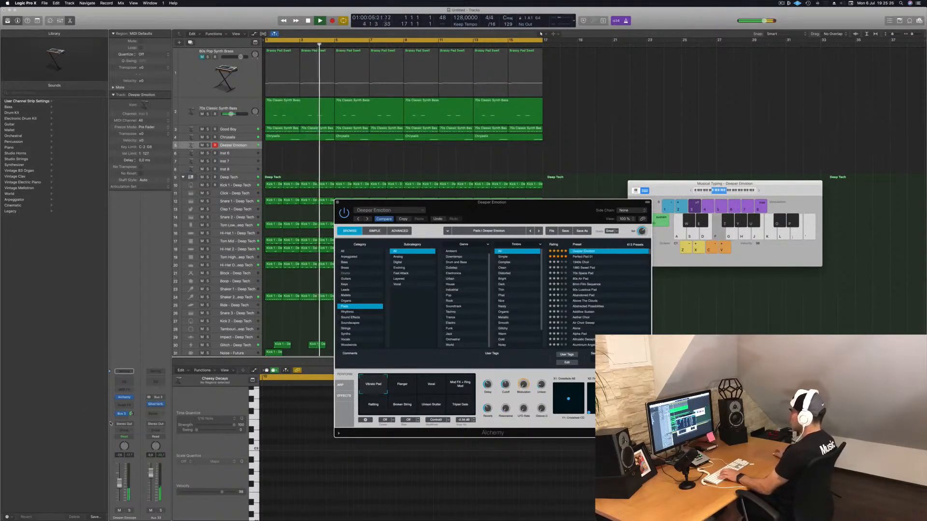
pyautogui.press('g')
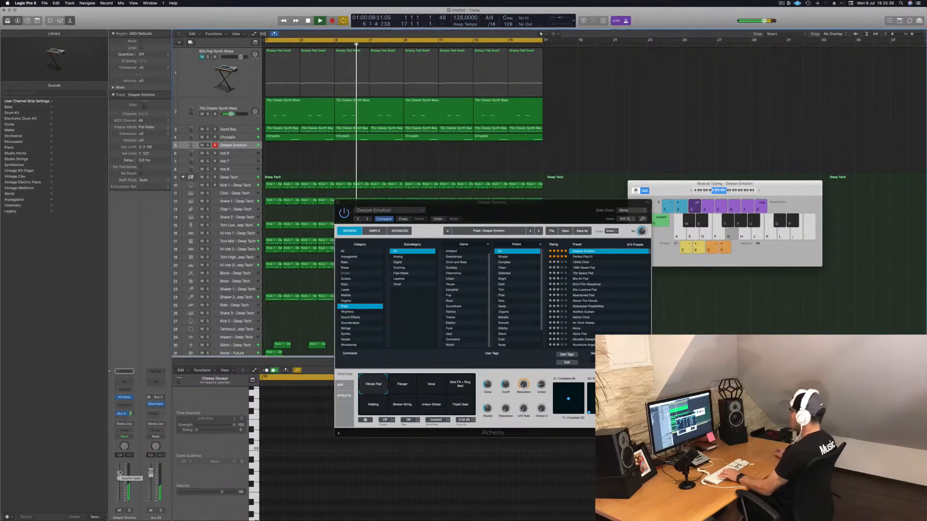
pyautogui.moveTo(483, 221); pyautogui.dragTo(598, 224)
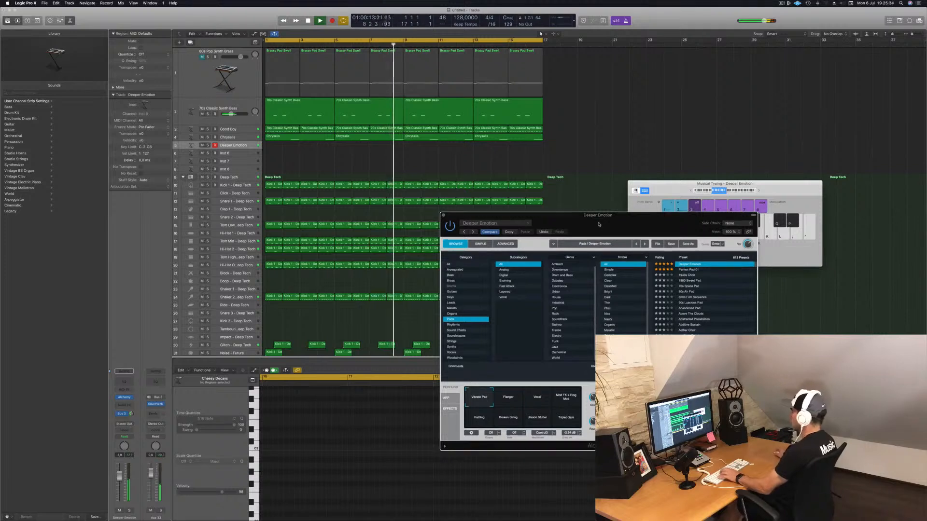
pyautogui.press('g')
pyautogui.press('h')
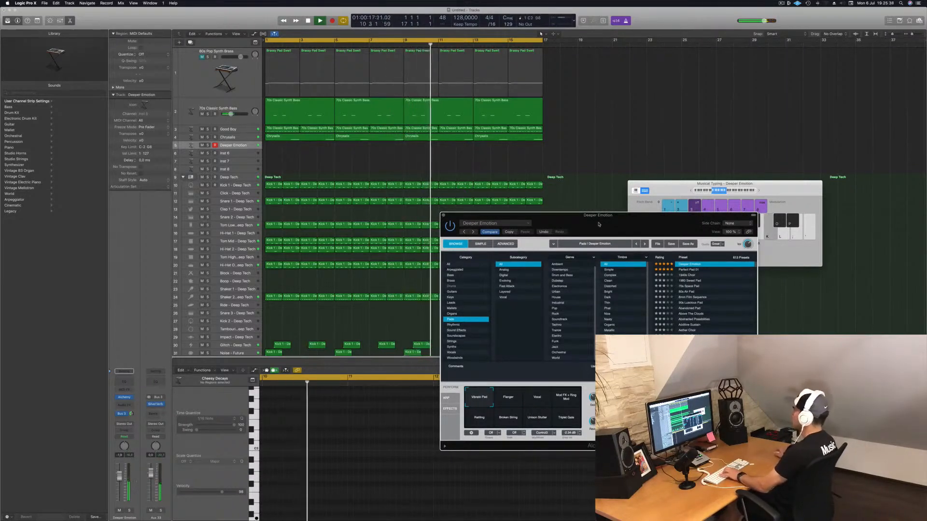
pyautogui.press('l')
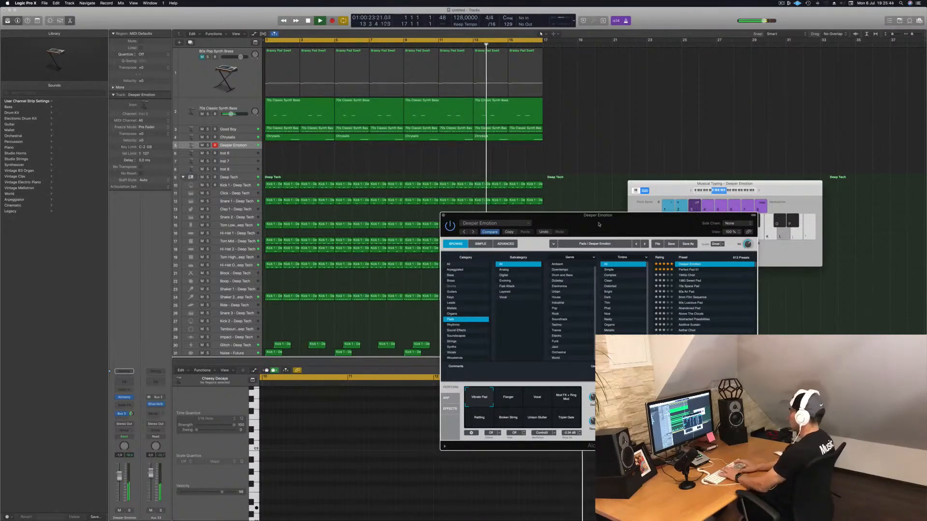
pyautogui.moveTo(667, 215); pyautogui.dragTo(692, 165)
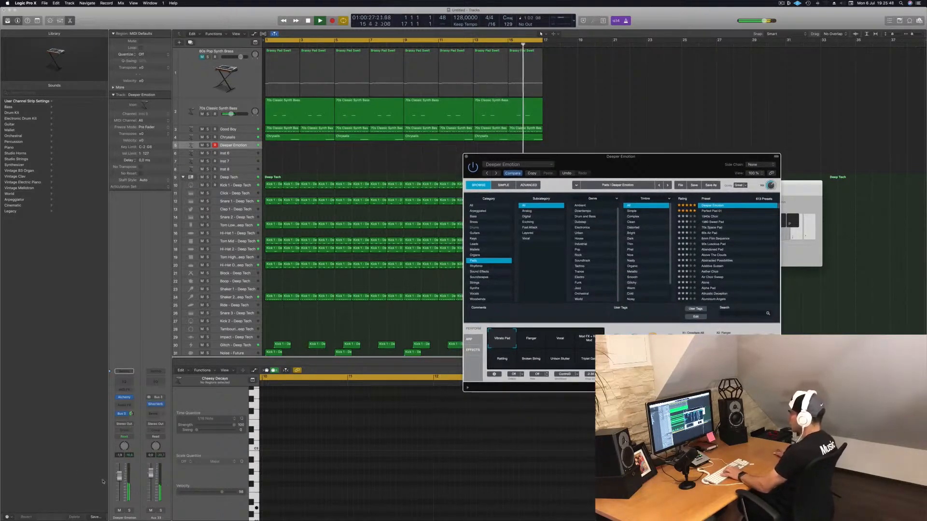
pyautogui.moveTo(121, 479); pyautogui.dragTo(121, 474)
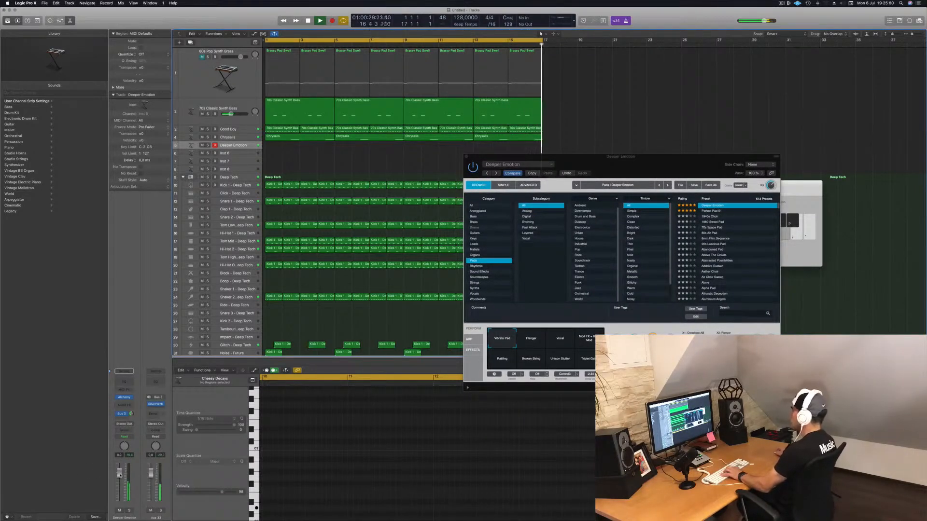
# Step: Audition Deeper Emotion variations including Mod FX + Ring Mod, Broken String, and Unison Stutter, and return to the vibrato pad variation
pyautogui.moveTo(664, 168); pyautogui.dragTo(601, 209)
pyautogui.click(481, 385)
pyautogui.click(521, 381)
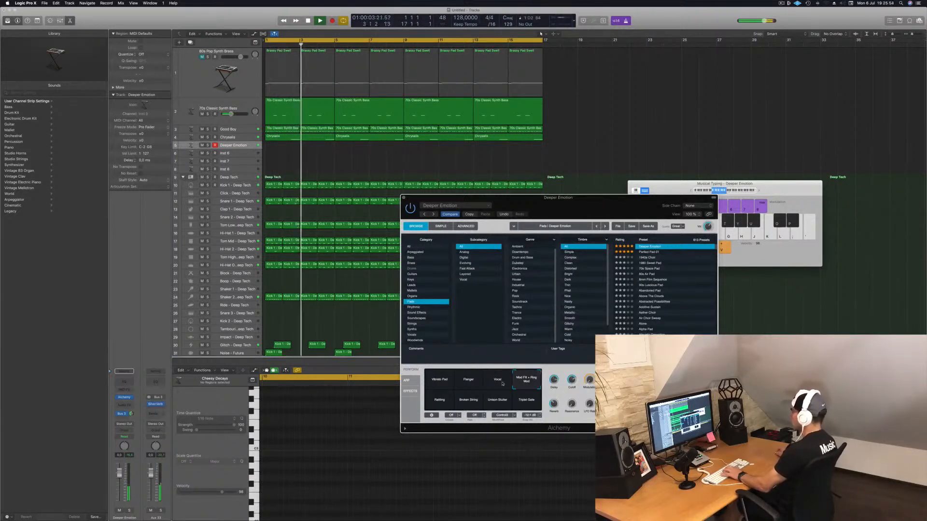
pyautogui.click(439, 380)
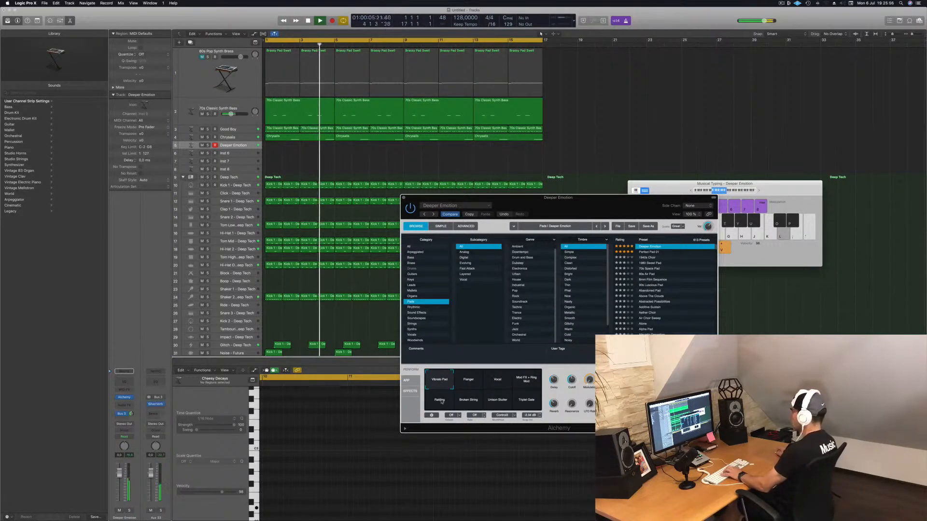
pyautogui.click(443, 404)
pyautogui.click(462, 402)
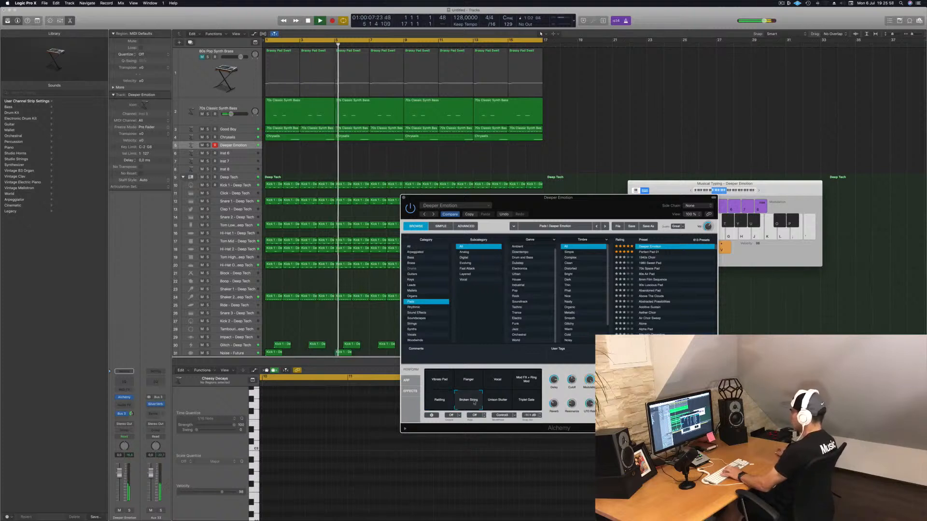
pyautogui.click(496, 403)
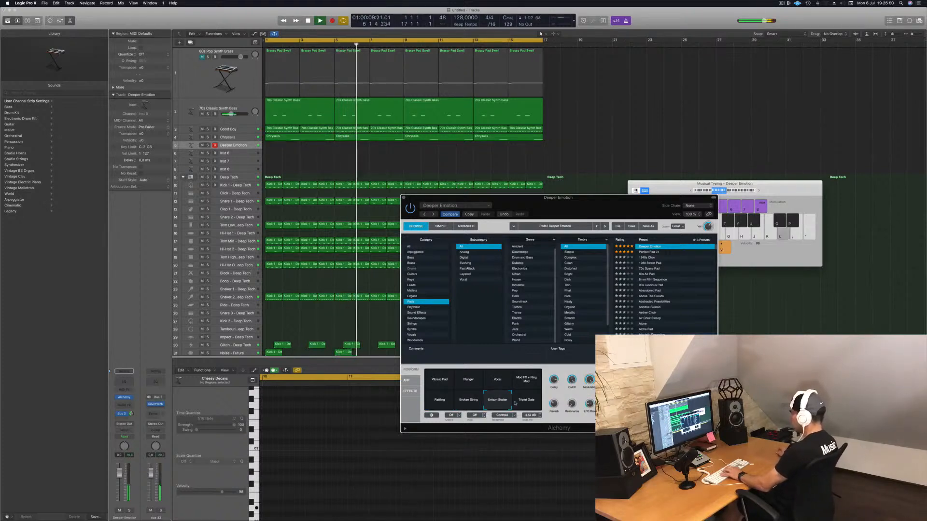
pyautogui.click(524, 384)
pyautogui.click(440, 380)
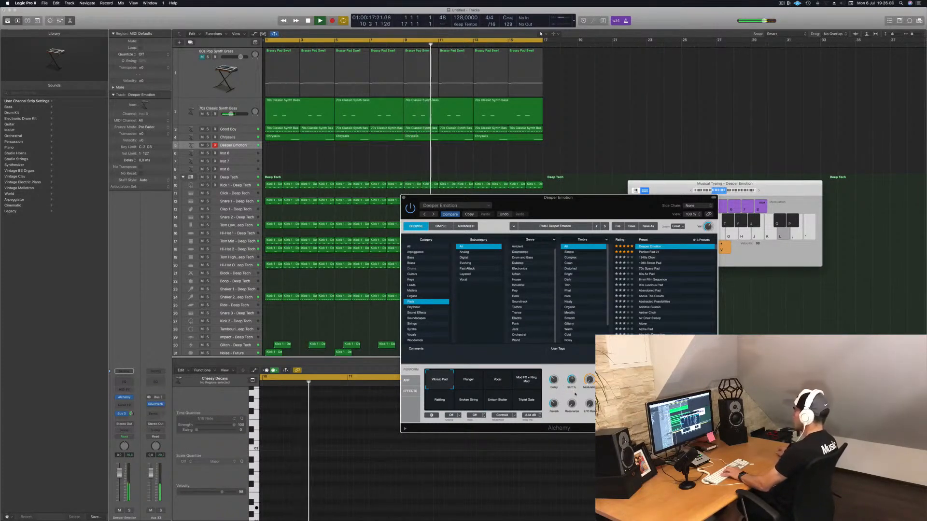
# Step: Clear the Alchemy window from the arrangement and record a sustained pad part on the Deeper Emotion track from bar 1
pyautogui.moveTo(614, 213); pyautogui.dragTo(774, 217)
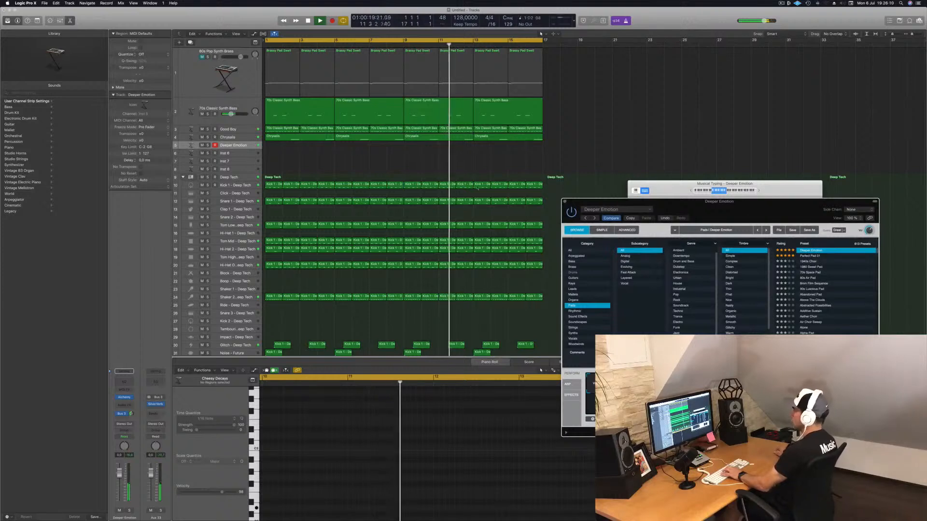
pyautogui.press('r')
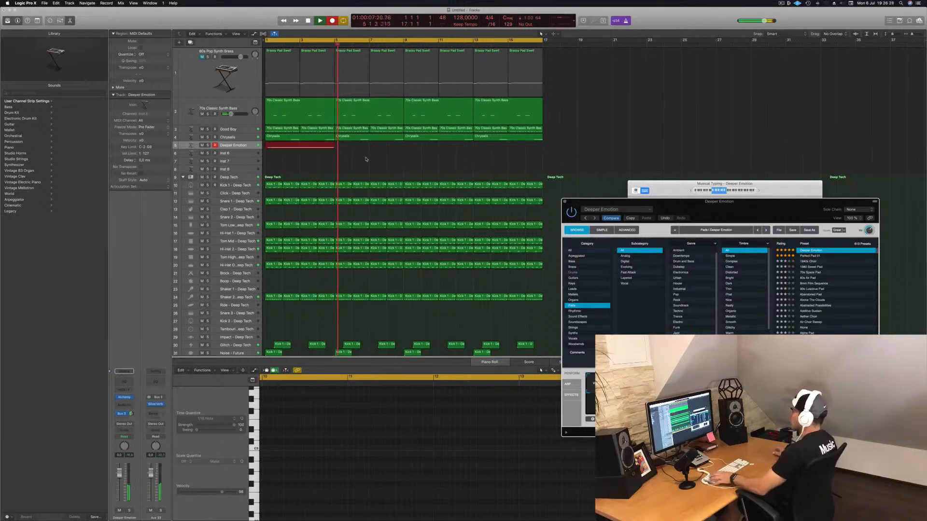
# Step: Stop recording the Deeper Emotion pad and copy its four-bar region three times to fill all 16 bars
pyautogui.press('space')
pyautogui.moveTo(382, 488); pyautogui.dragTo(381, 515)
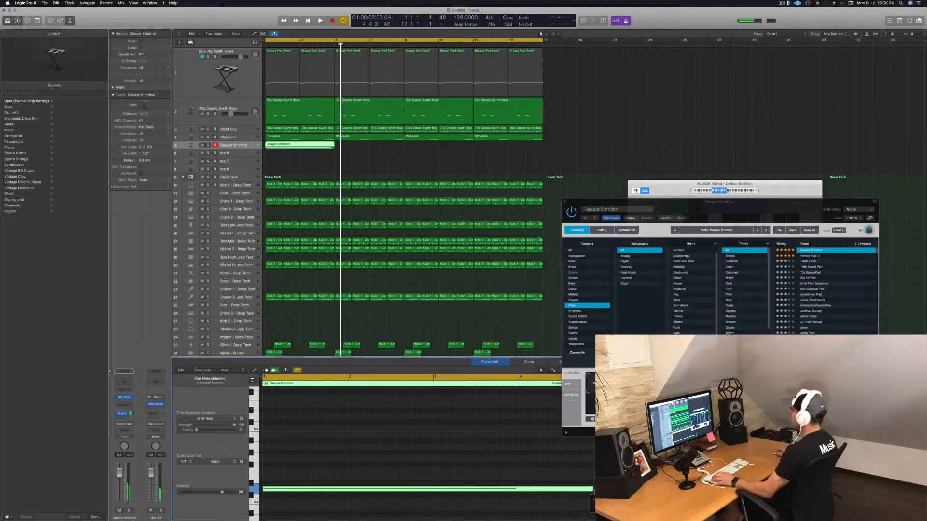
pyautogui.press('space')
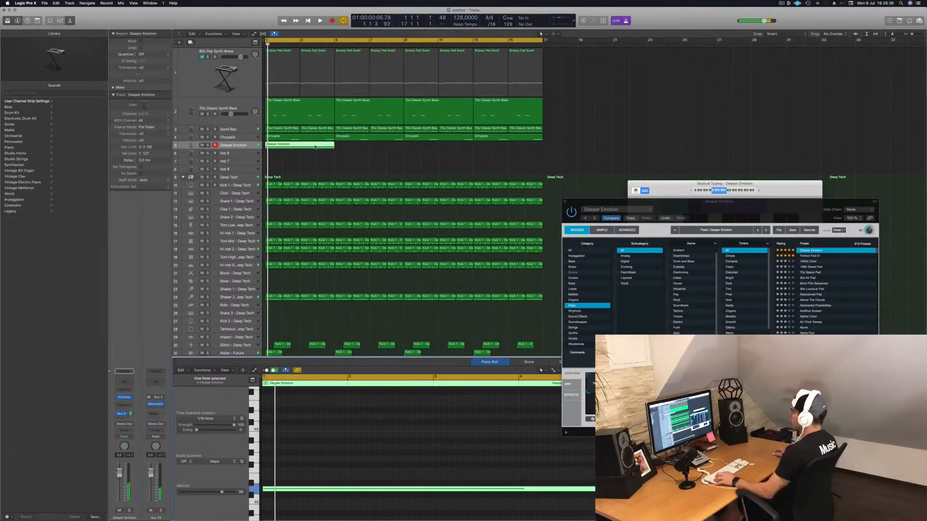
pyautogui.moveTo(300, 145); pyautogui.dragTo(442, 145)
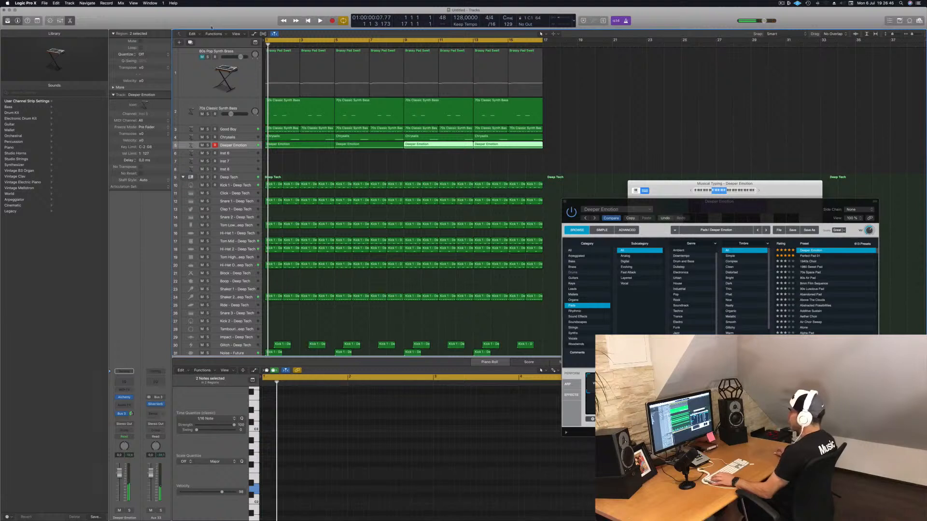
# Step: Enable automatic track zoom, select the Deeper Emotion track with all its regions and play it back briefly
pyautogui.press('ctrl+alt+super+t')
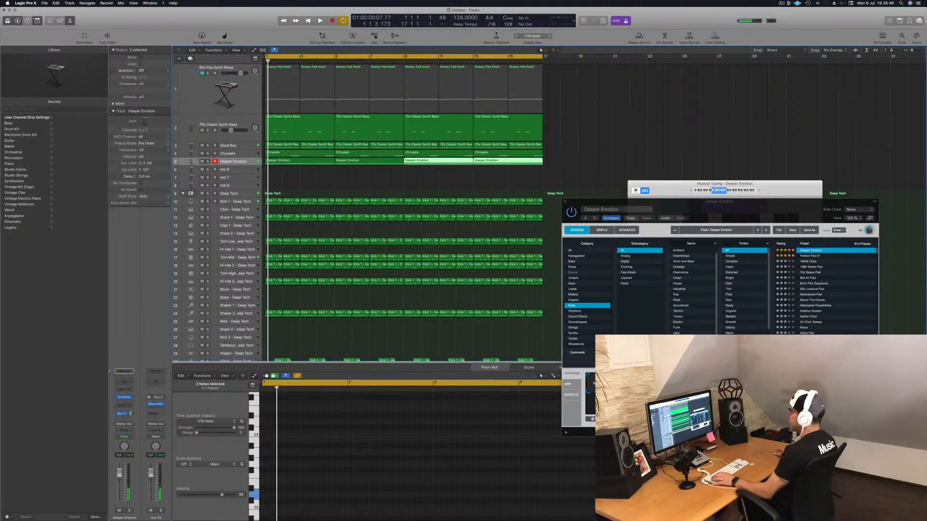
pyautogui.click(107, 36)
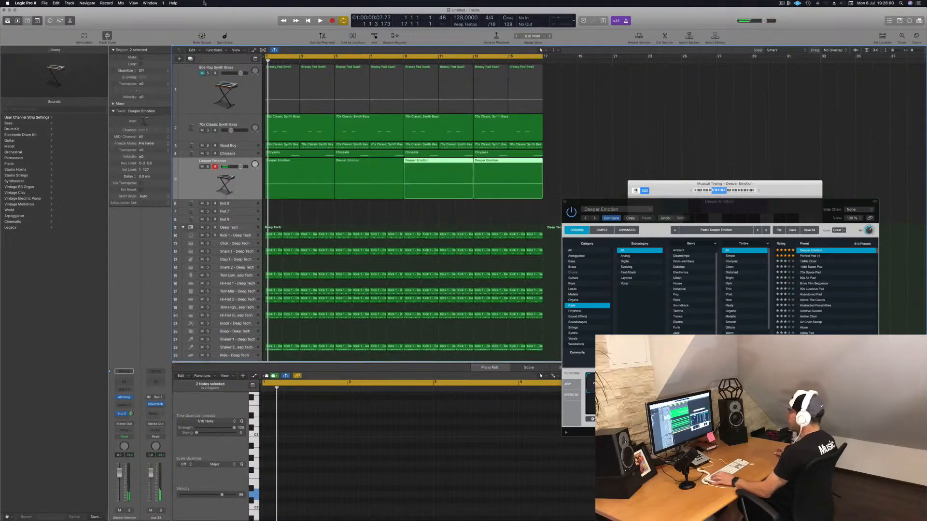
pyautogui.click(201, 189)
pyautogui.press('space')
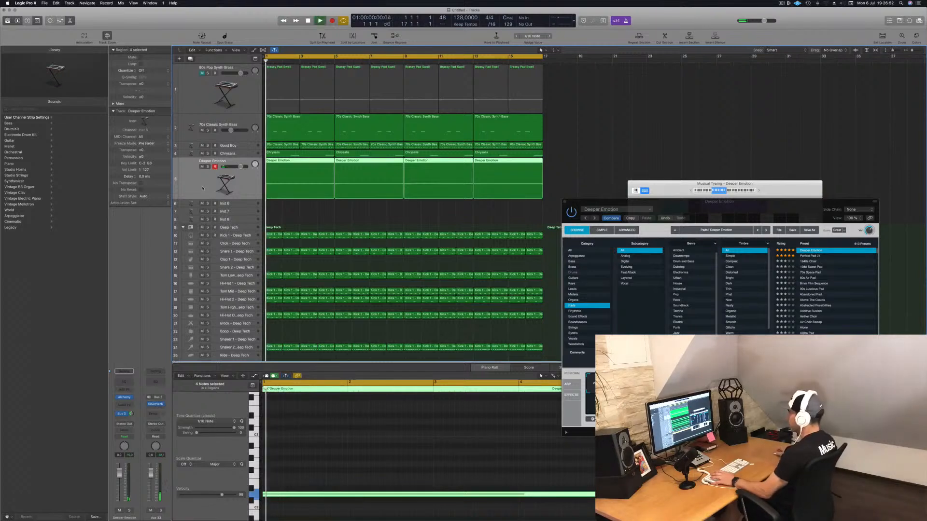
pyautogui.press('space')
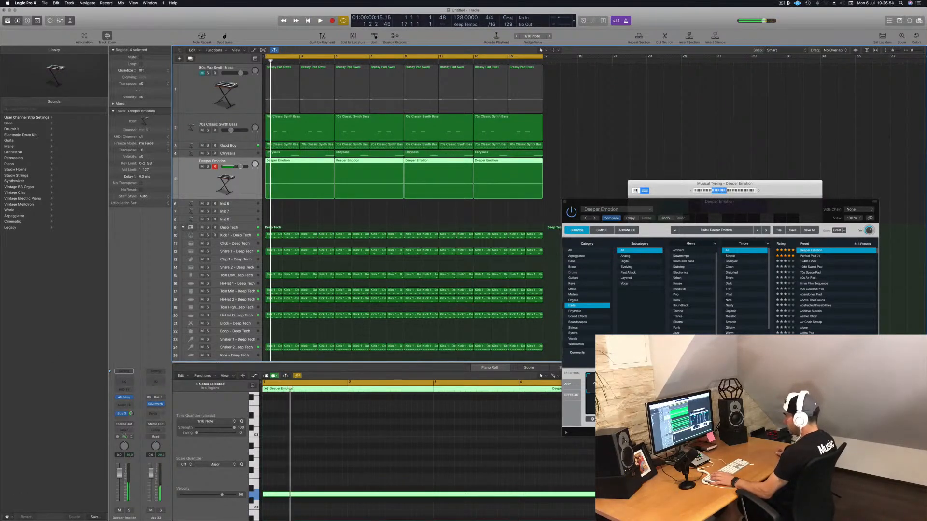
# Step: Set the Deeper Emotion track's automation mode to Touch and play the arrangement from the start
pyautogui.click(123, 443)
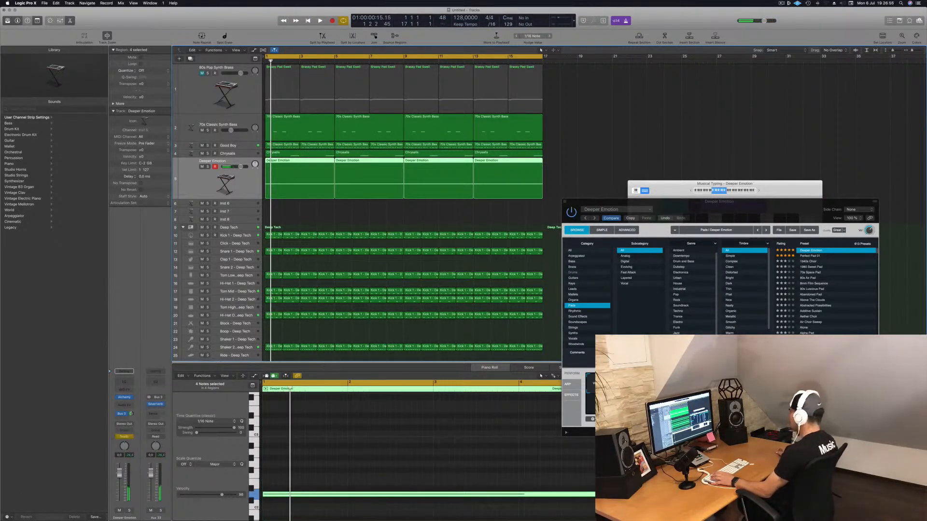
pyautogui.press('space')
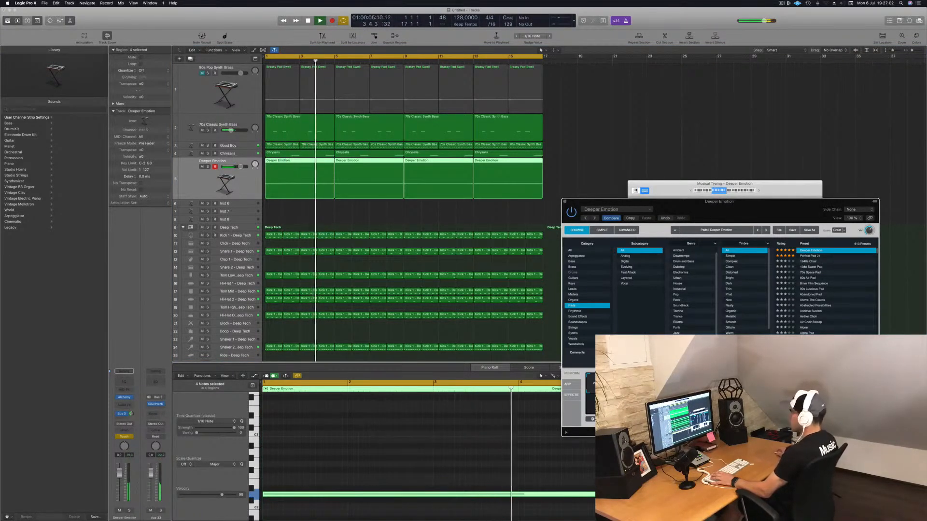
pyautogui.press('space')
pyautogui.press('Return')
pyautogui.press('space')
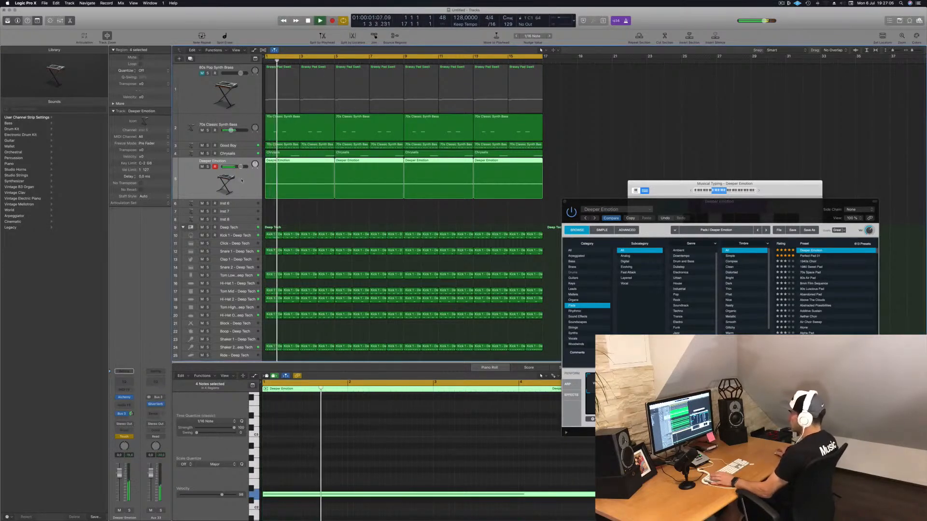
# Step: Stop playback and close the Musical Typing keyboard
pyautogui.moveTo(694, 185); pyautogui.dragTo(632, 177)
pyautogui.press('space')
pyautogui.press('super+k')
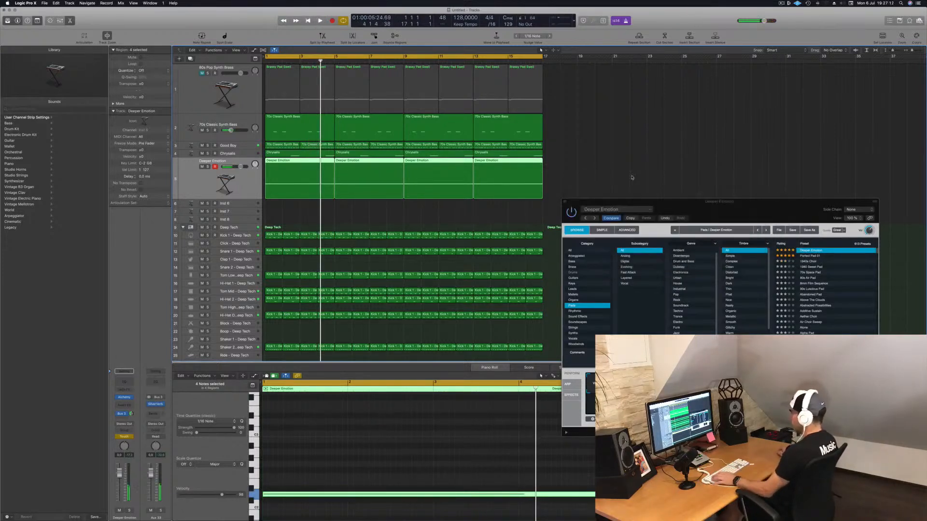
# Step: Show automation and draw a Cutoff ramp on the Deeper Emotion track from about 51% to 100% at bar 4, dropping straight back to about 51%
pyautogui.press('a')
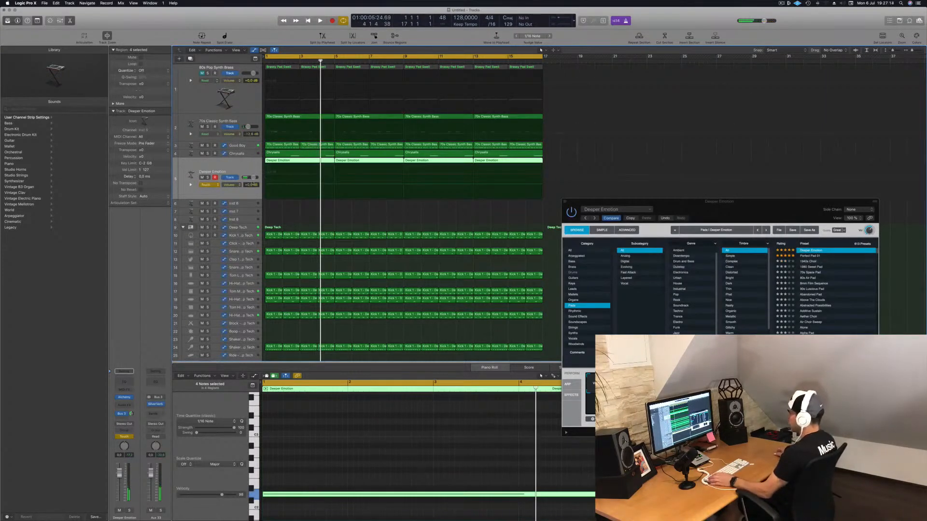
pyautogui.click(236, 187)
pyautogui.click(248, 241)
pyautogui.moveTo(341, 181); pyautogui.dragTo(269, 183)
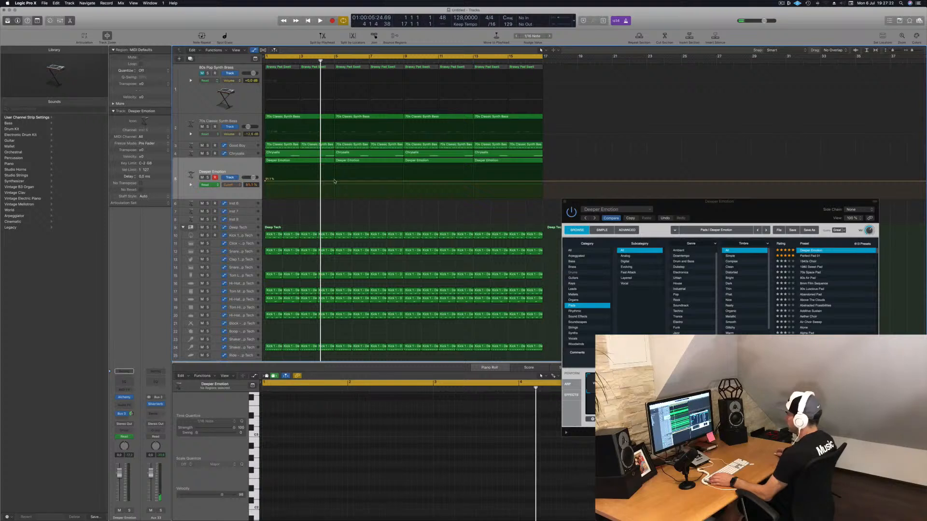
pyautogui.moveTo(323, 182); pyautogui.dragTo(322, 163)
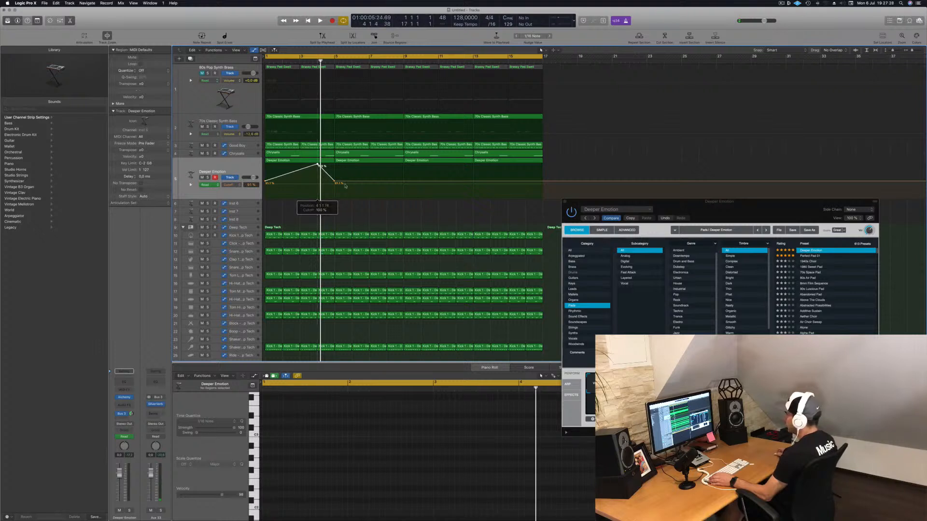
pyautogui.moveTo(335, 183); pyautogui.dragTo(331, 182)
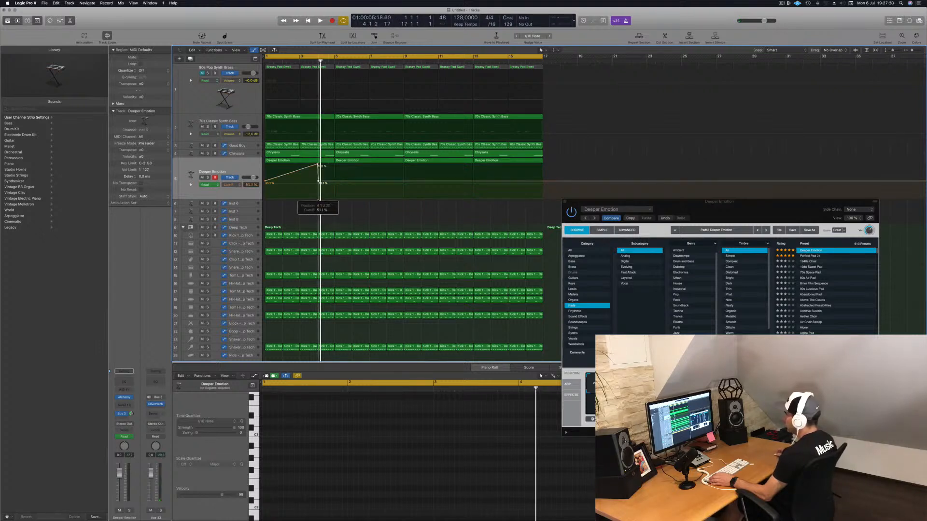
# Step: Play back the cutoff sweep, lower the Deeper Emotion track's volume slightly and restart from the beginning
pyautogui.press('space')
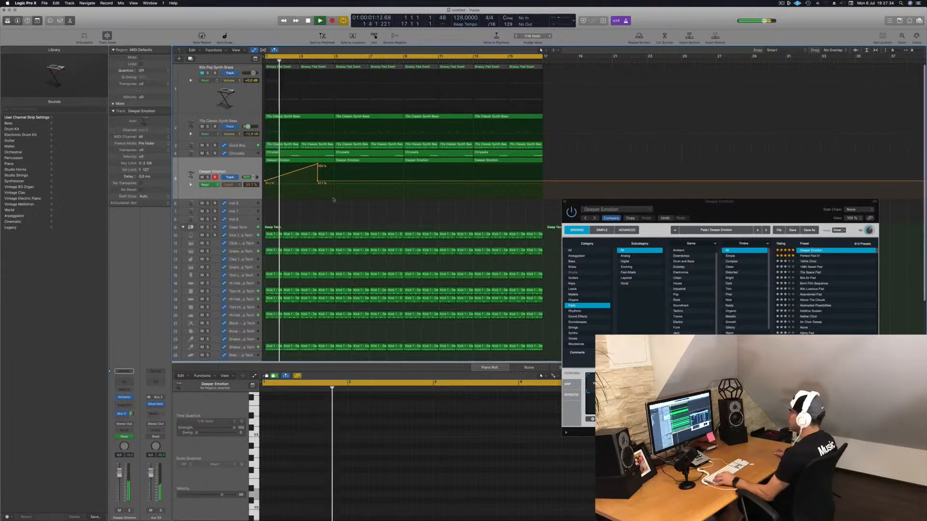
pyautogui.click(221, 185)
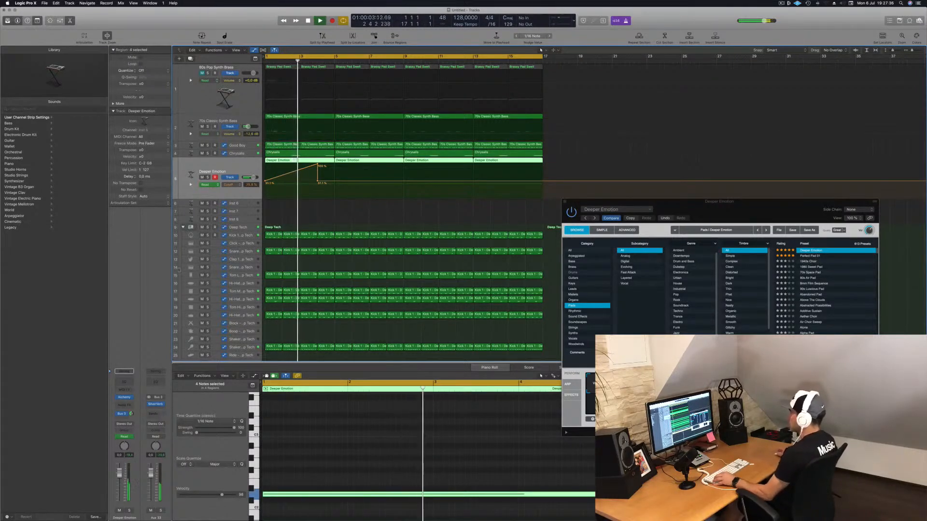
pyautogui.moveTo(120, 476); pyautogui.dragTo(120, 484)
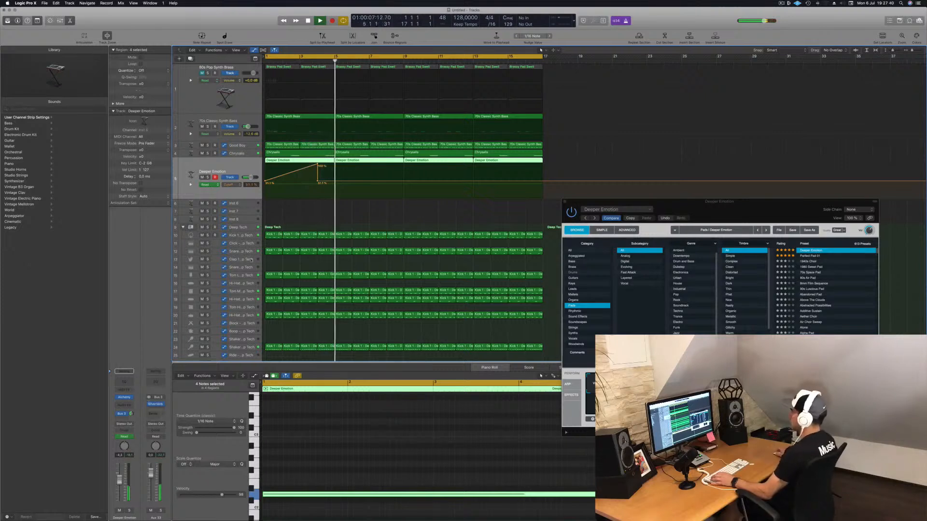
pyautogui.press('Return')
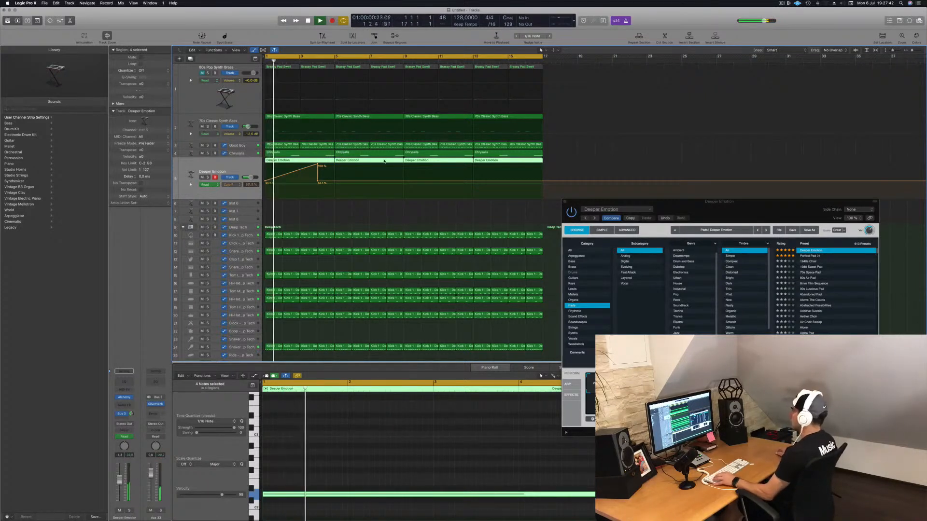
# Step: Delete the last three Deeper Emotion regions and refill the 16 bars with copies of the first region including its Cutoff automation
pyautogui.moveTo(566, 162); pyautogui.dragTo(369, 162)
pyautogui.press('Delete')
pyautogui.press('space')
pyautogui.click(292, 162)
pyautogui.moveTo(296, 163); pyautogui.dragTo(369, 165)
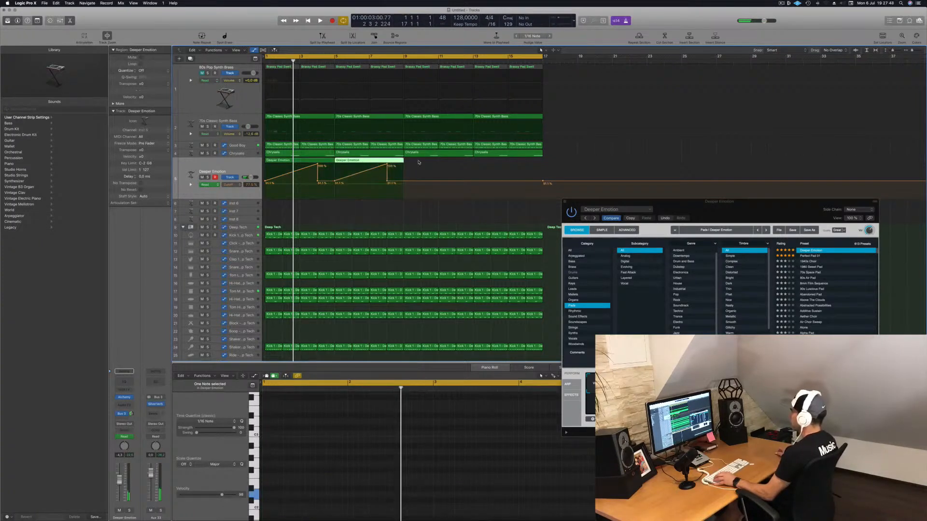
pyautogui.moveTo(289, 161); pyautogui.dragTo(427, 165)
# Step: Play the arrangement and save the project in the Logic folder under an EPISODE 114 name
pyautogui.press('space')
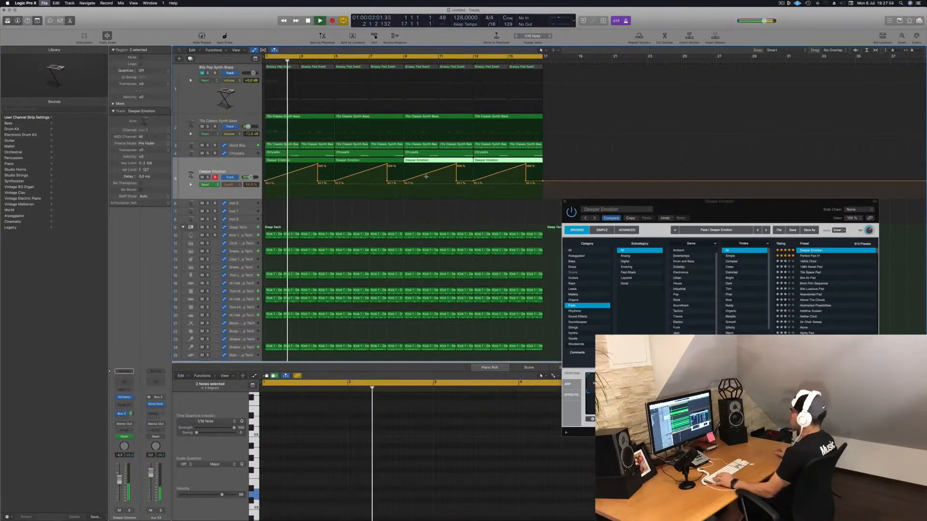
pyautogui.press('super+s')
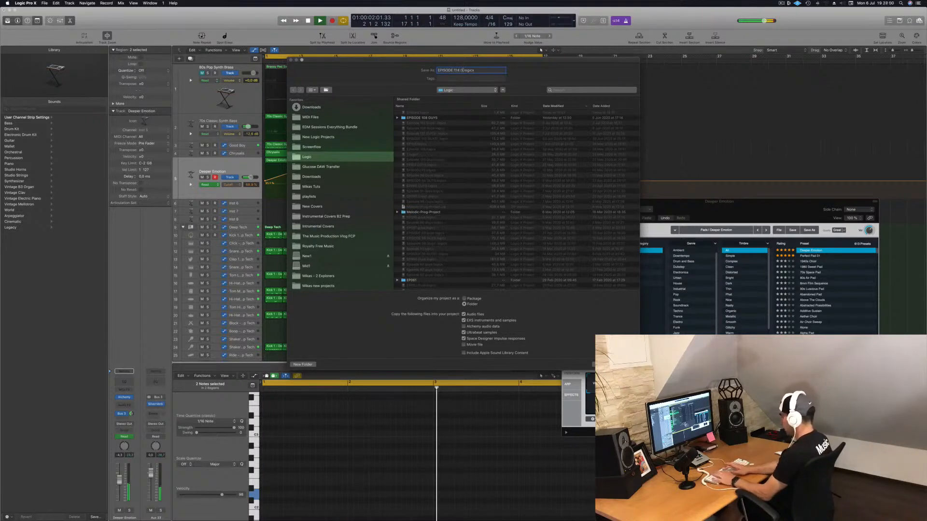
pyautogui.press('Return')
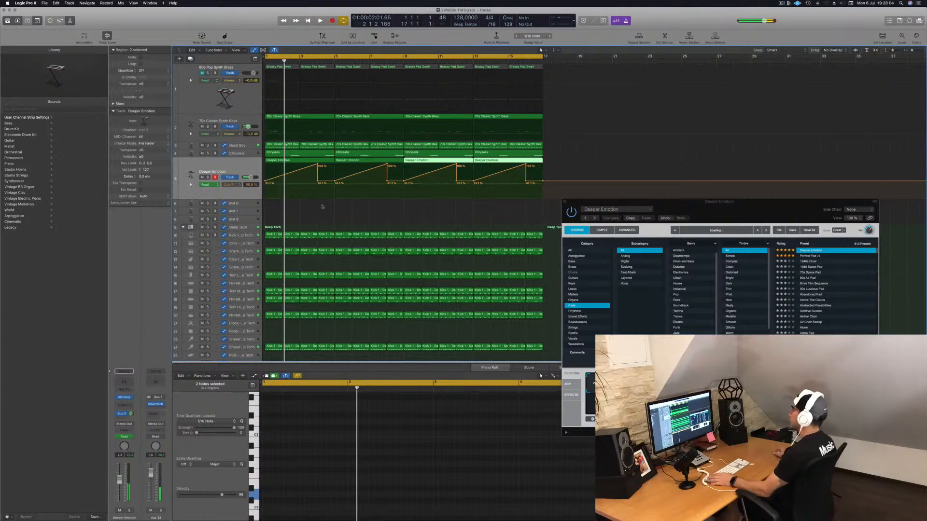
# Step: Restart playback and close the Deeper Emotion instrument window
pyautogui.press('space')
pyautogui.click(322, 207)
pyautogui.moveTo(677, 207); pyautogui.dragTo(612, 229)
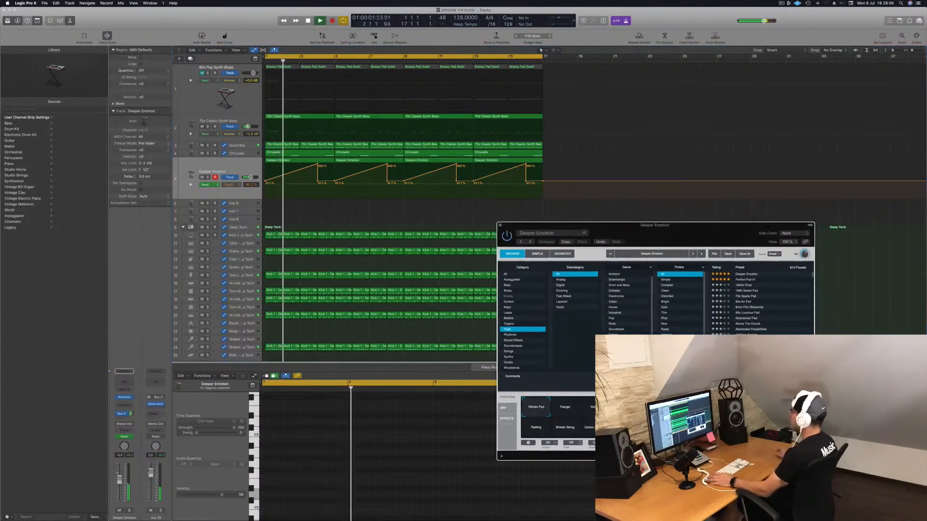
pyautogui.click(499, 225)
# Step: Solo the Deeper Emotion, Good Boy and 80s Pop Synth Brass tracks in turn to hear each one, clearing every solo
pyautogui.click(233, 169)
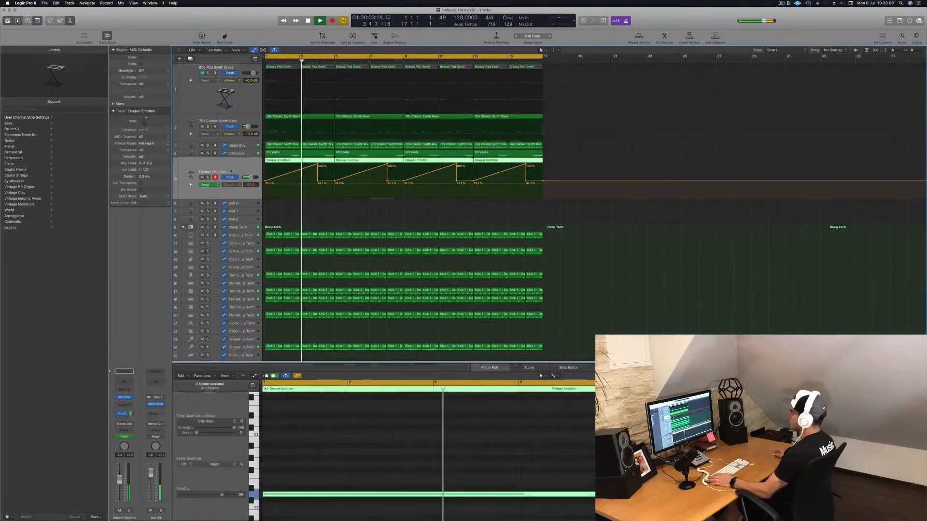
pyautogui.press('s')
pyautogui.press('s')
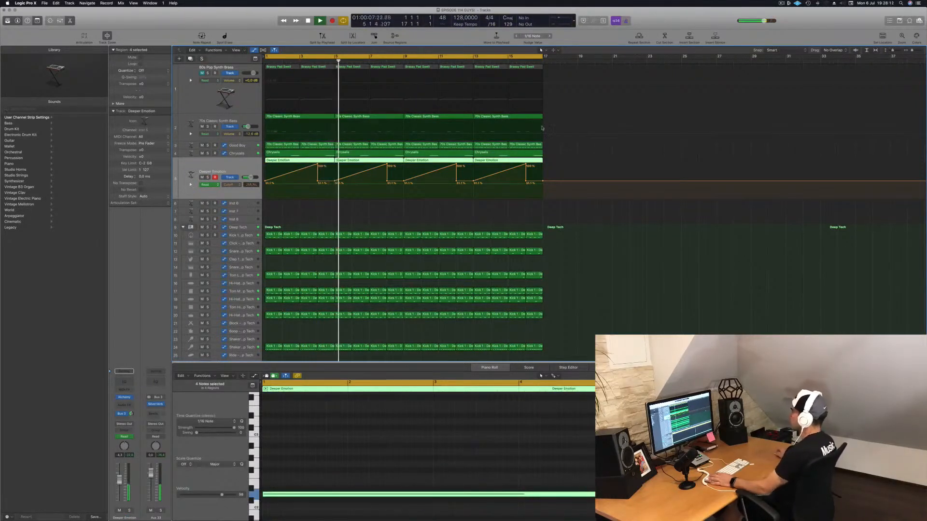
pyautogui.click(236, 204)
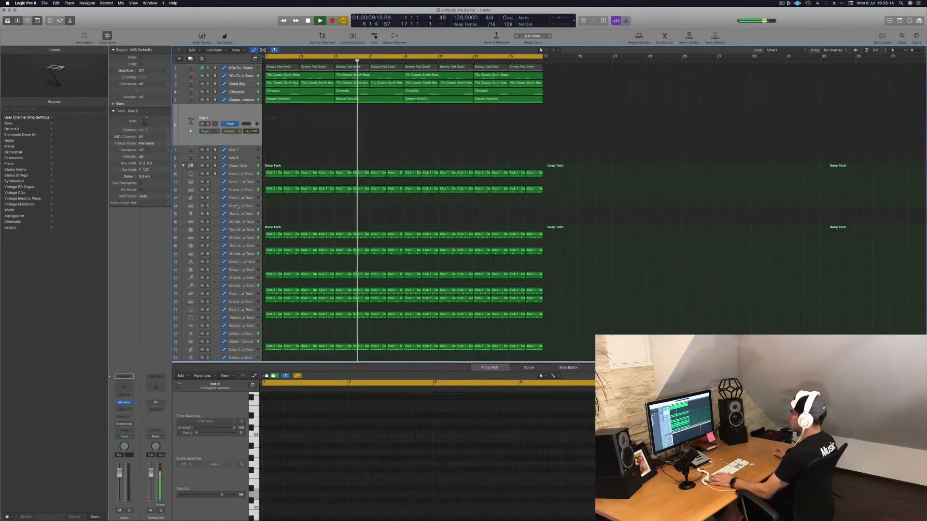
pyautogui.click(235, 84)
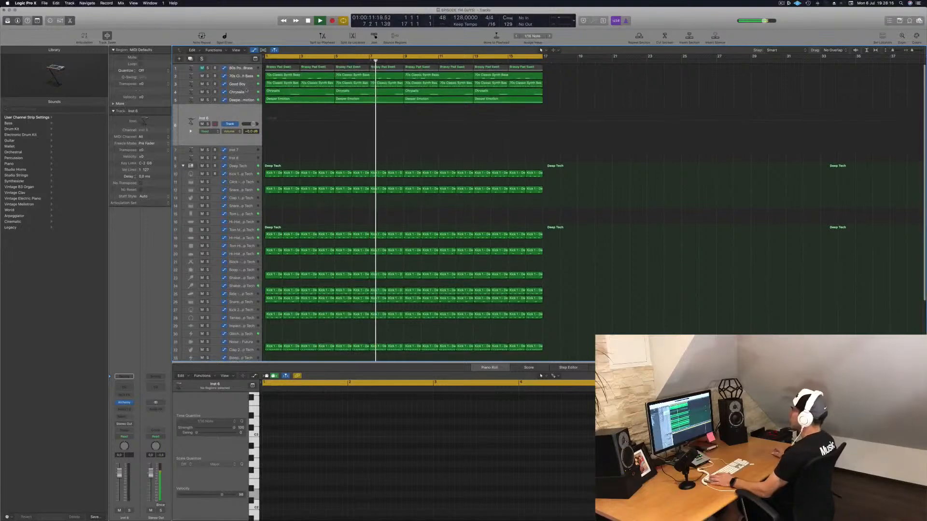
pyautogui.click(208, 100)
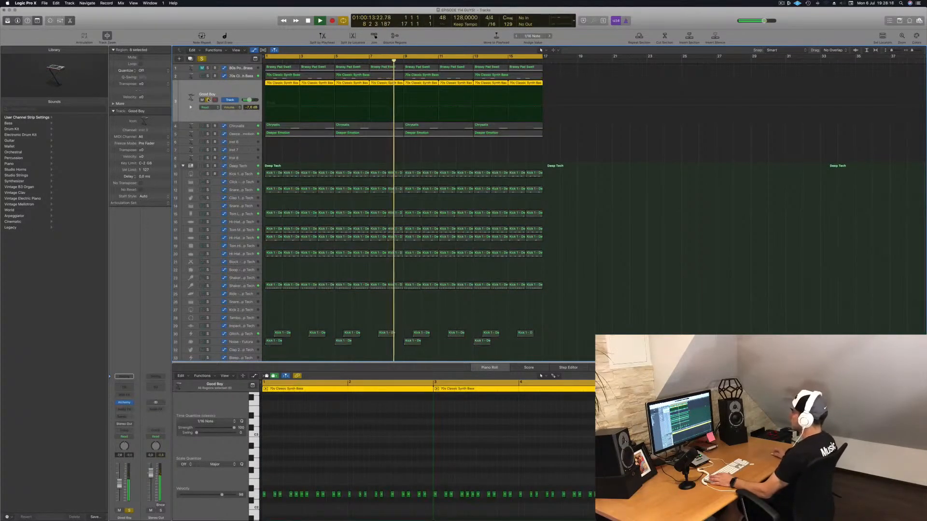
pyautogui.click(208, 99)
pyautogui.click(208, 69)
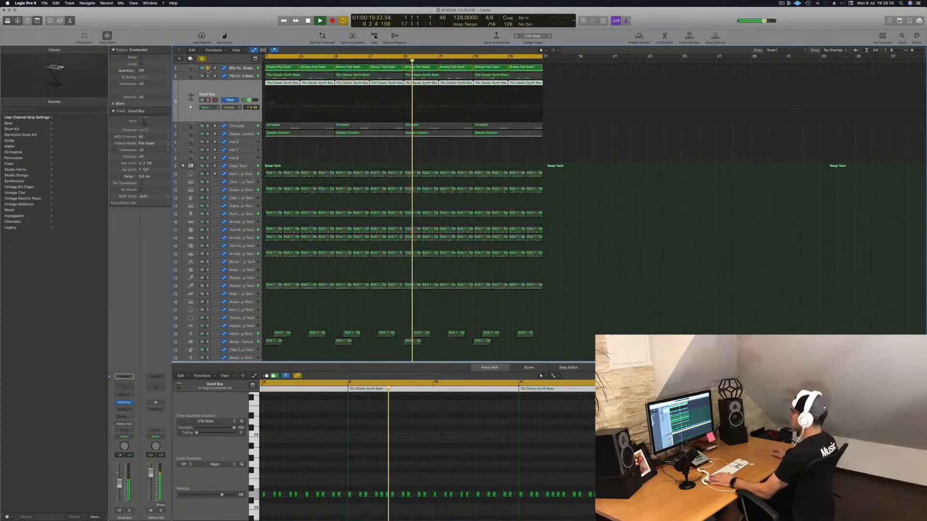
pyautogui.click(208, 68)
# Step: Duplicate the 80s Pop Synth Brass track and copy its first Brassy Pad Swell region onto the new track
pyautogui.click(236, 68)
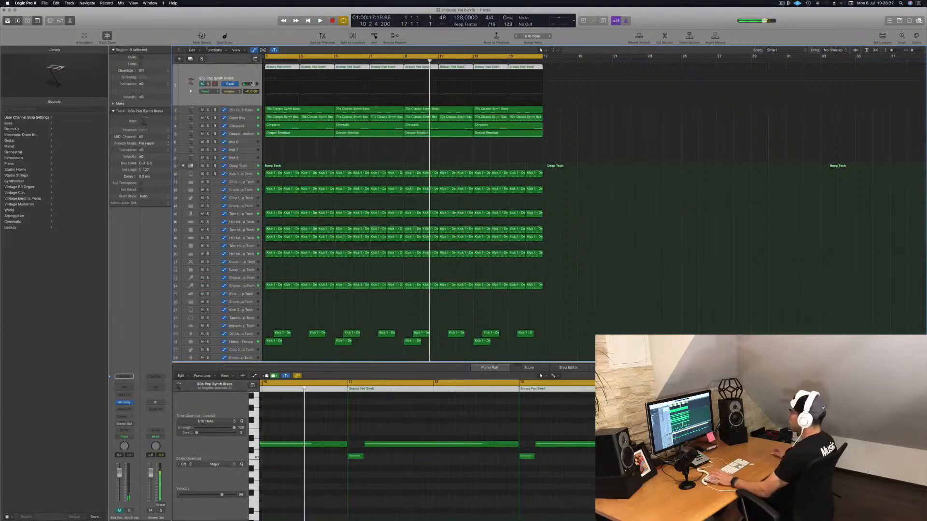
pyautogui.press('Return')
pyautogui.press('space')
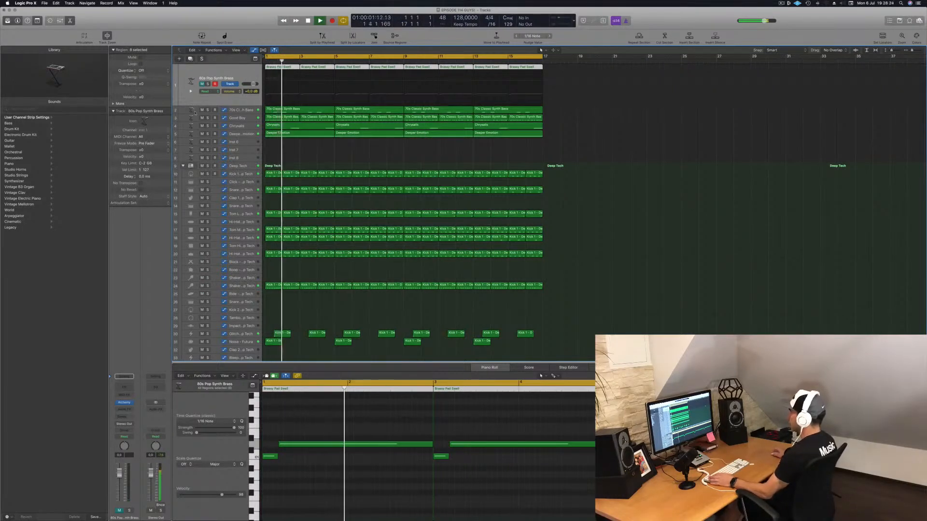
pyautogui.press('super+d')
pyautogui.click(281, 67)
pyautogui.moveTo(282, 73); pyautogui.dragTo(282, 78)
# Step: Copy both notes of the duplicated Brassy Pad Swell region one octave higher
pyautogui.scroll(-2, 313, 500)
pyautogui.scroll(-2, 313, 499)
pyautogui.moveTo(292, 493); pyautogui.dragTo(306, 398)
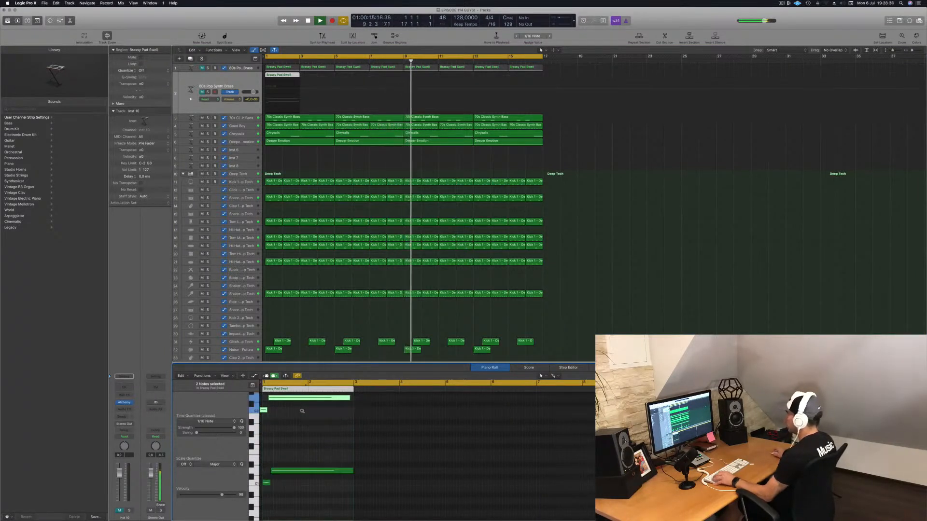
pyautogui.press('space')
# Step: Play the octave-layered Brassy Pad Swell region and copy it along the duplicated track to fill all 16 bars
pyautogui.click(289, 75)
pyautogui.press('space')
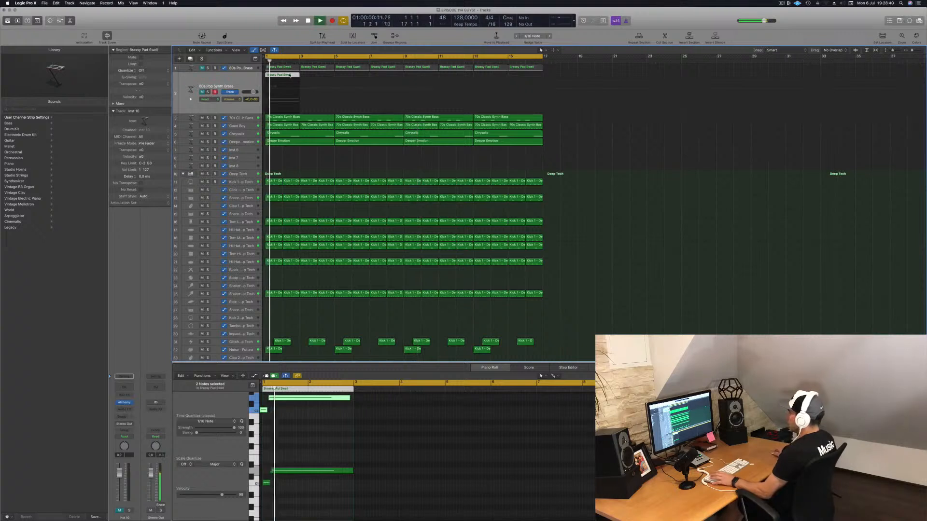
pyautogui.moveTo(289, 75); pyautogui.dragTo(430, 80)
pyautogui.keyDown('shift'); pyautogui.click(289, 76); pyautogui.keyUp('shift')
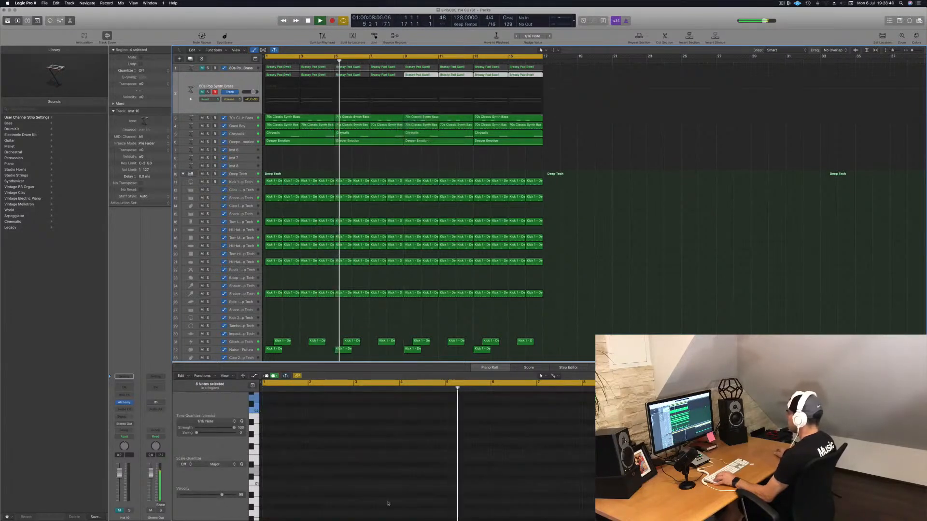
# Step: Select all Brassy Pad Swell regions on the duplicated 80s Pop Synth Brass track, unmute that track and restart playback from bar 1
pyautogui.click(254, 81)
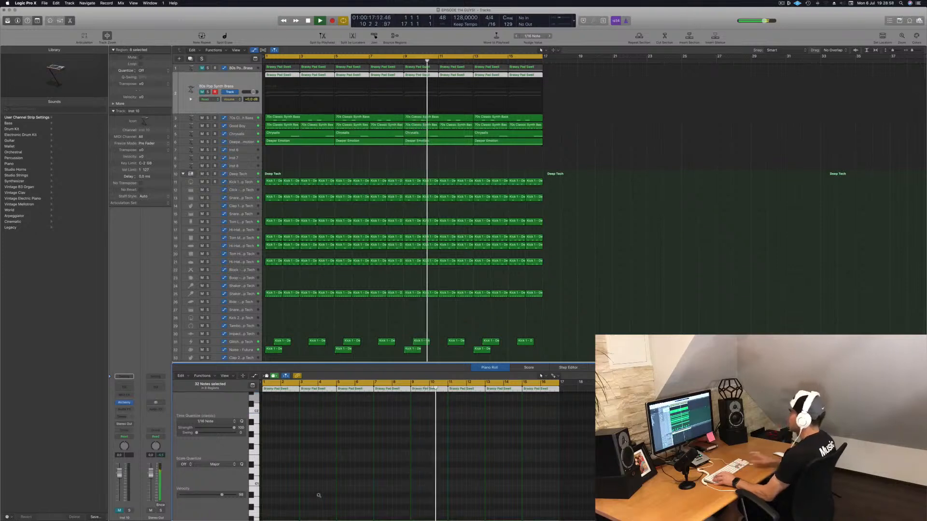
pyautogui.press('Return')
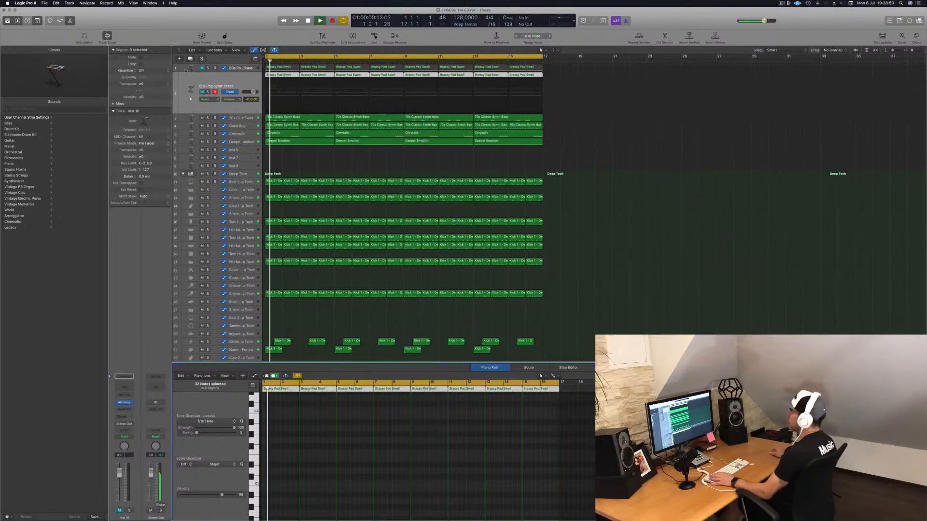
pyautogui.click(202, 92)
pyautogui.press('Return')
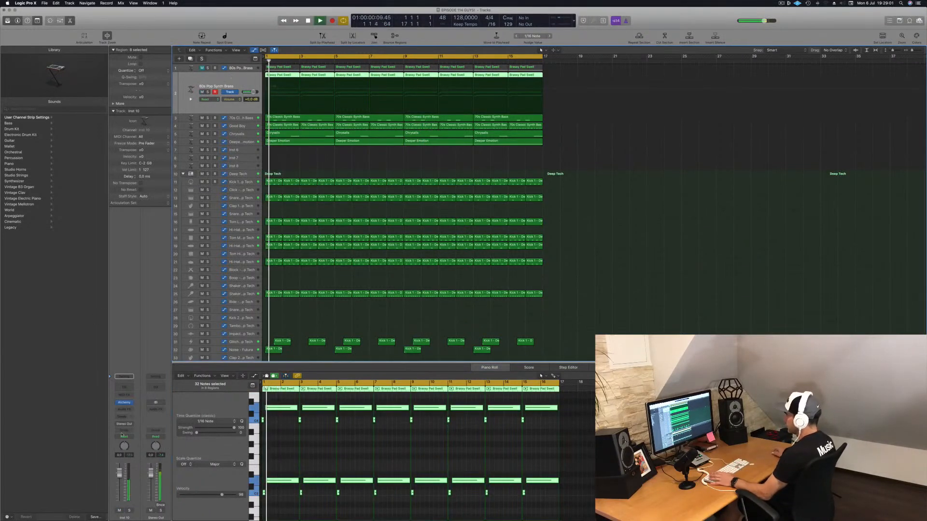
# Step: In the duplicated track's Alchemy synth, load the Pads preset 8mm Film Sequence and lower the track volume to about -11.8 dB
pyautogui.click(127, 403)
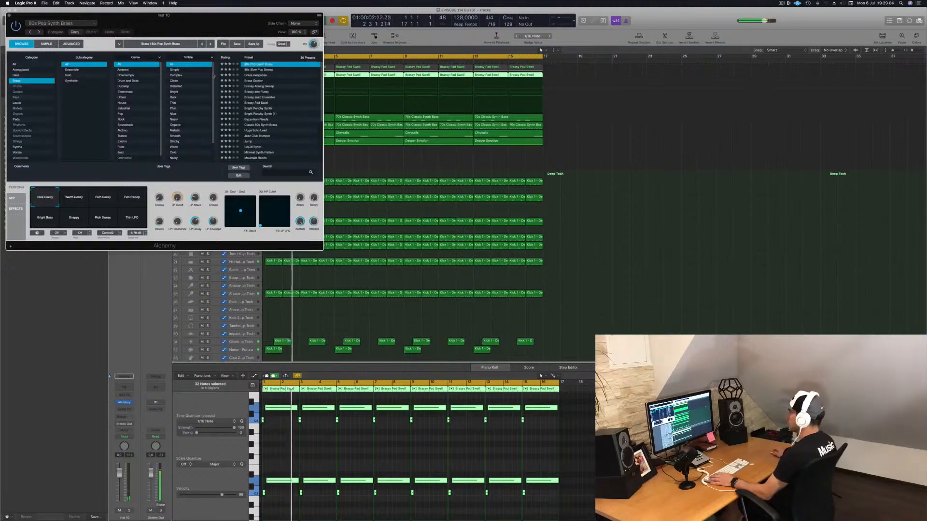
pyautogui.moveTo(181, 16); pyautogui.dragTo(548, 229)
pyautogui.press('Return')
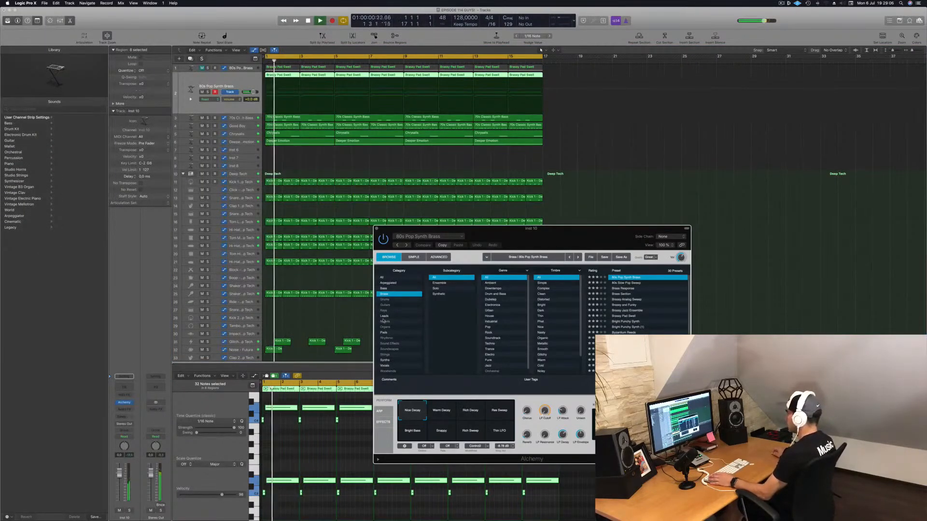
pyautogui.click(383, 332)
pyautogui.press('space')
pyautogui.moveTo(555, 235); pyautogui.dragTo(553, 154)
pyautogui.press('space')
pyautogui.press('space')
pyautogui.moveTo(119, 472); pyautogui.dragTo(119, 485)
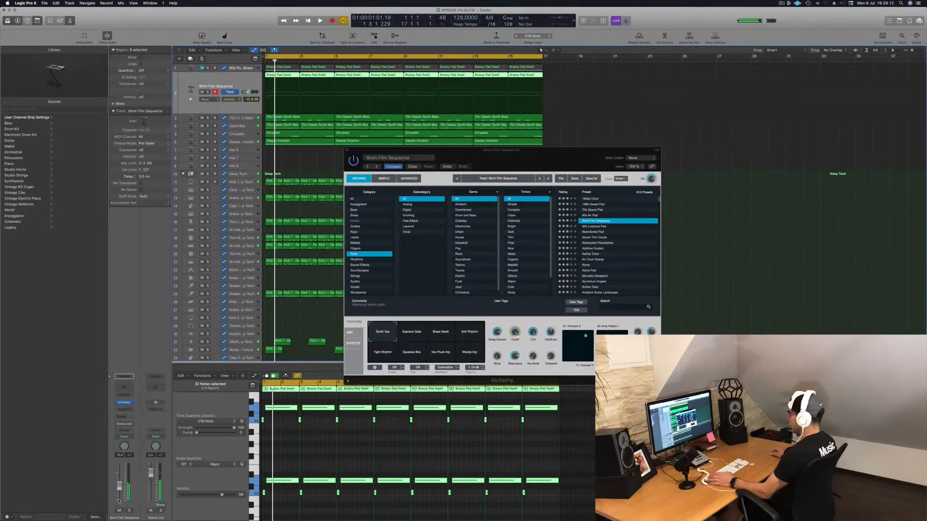
# Step: Add a send to Bus 3 on the 8mm Film Sequence channel and play the result
pyautogui.click(121, 416)
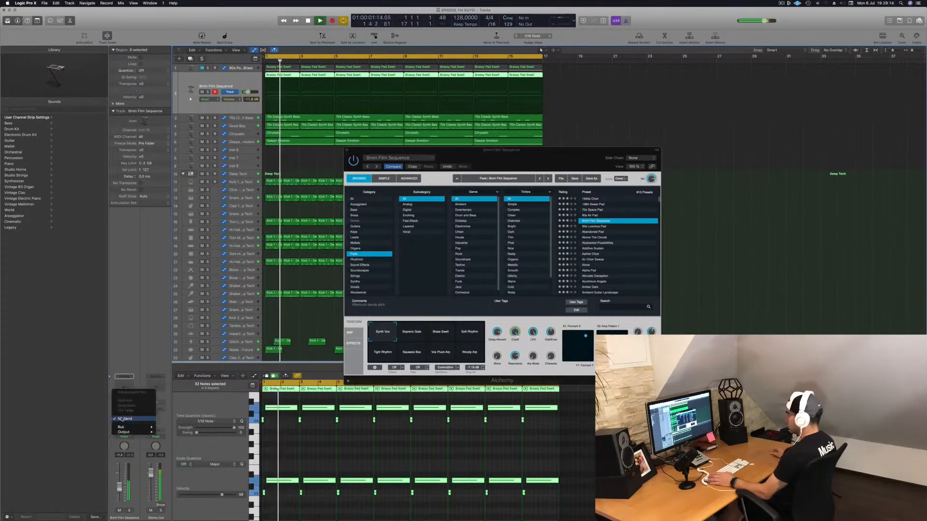
pyautogui.moveTo(153, 427)
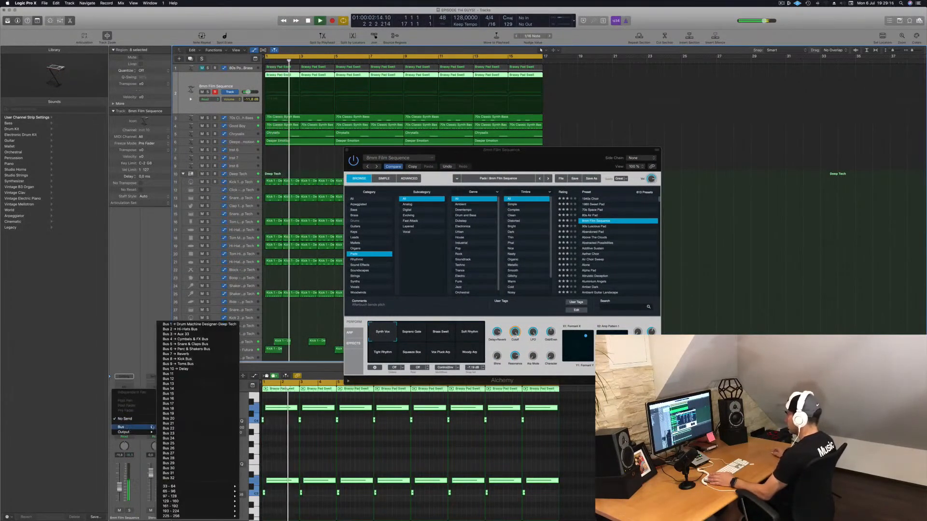
pyautogui.click(195, 334)
pyautogui.press('space')
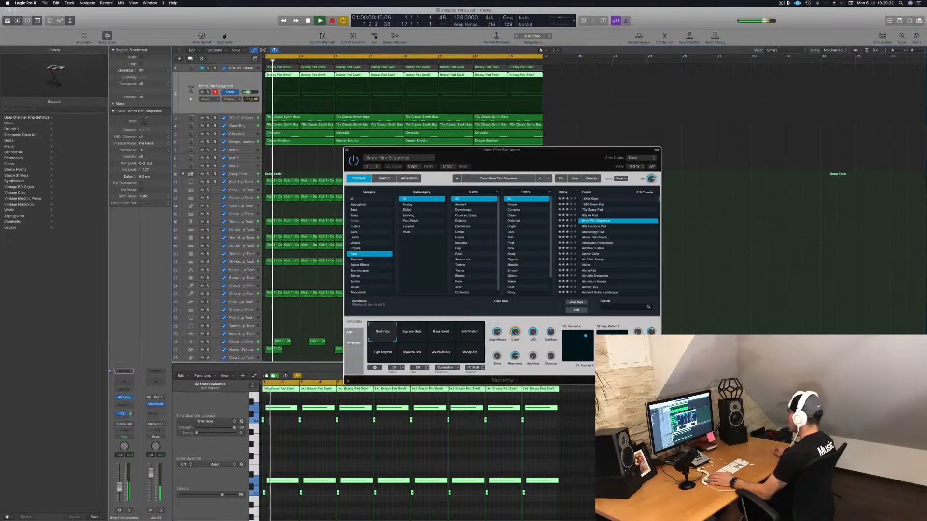
# Step: Try the Alchemy pad presets 90s Luscious Pad and Abandoned Pad during playback
pyautogui.moveTo(546, 169); pyautogui.dragTo(605, 151)
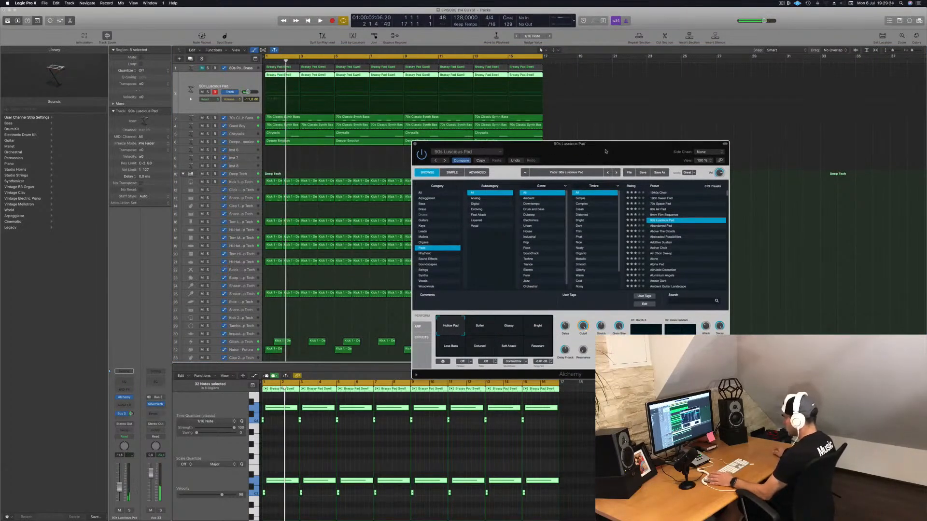
pyautogui.moveTo(600, 151); pyautogui.dragTo(682, 100)
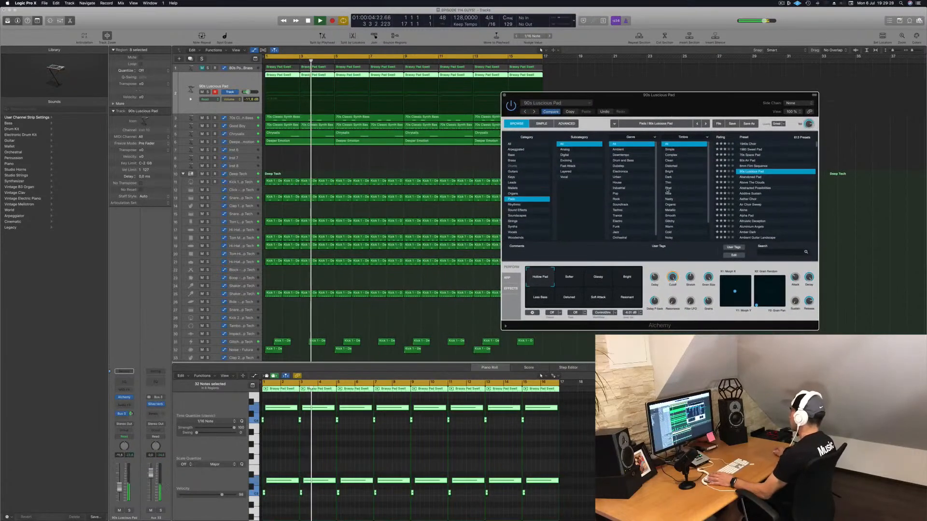
pyautogui.click(750, 177)
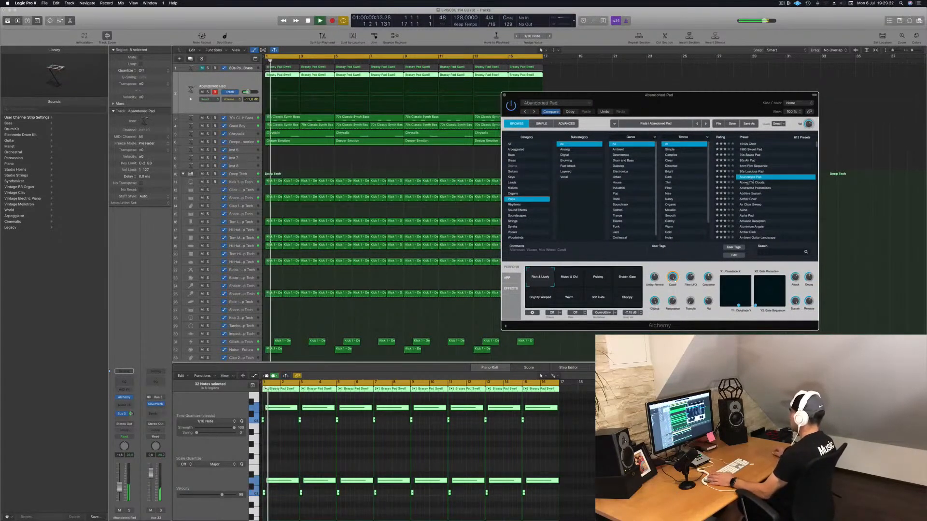
# Step: Audition Abandoned Pad's Muted & Old, Pulsing, Broken Gate, Brightly Warped, Warm, Soft Gate and Choppy snapshots, restarting playback between them
pyautogui.click(573, 278)
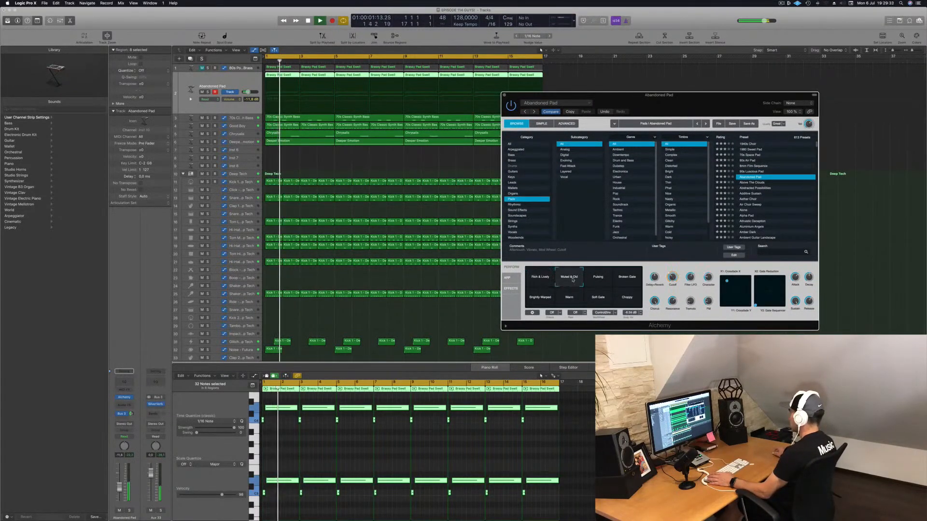
pyautogui.click(601, 282)
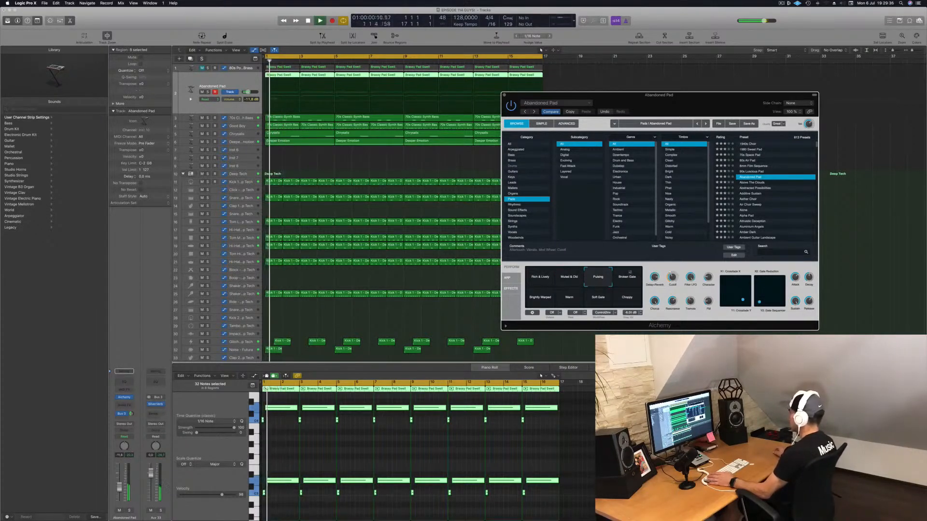
pyautogui.moveTo(710, 100)
pyautogui.mouseDown()
pyautogui.moveTo(612, 123)
pyautogui.moveTo(664, 124)
pyautogui.moveTo(706, 108)
pyautogui.mouseUp()
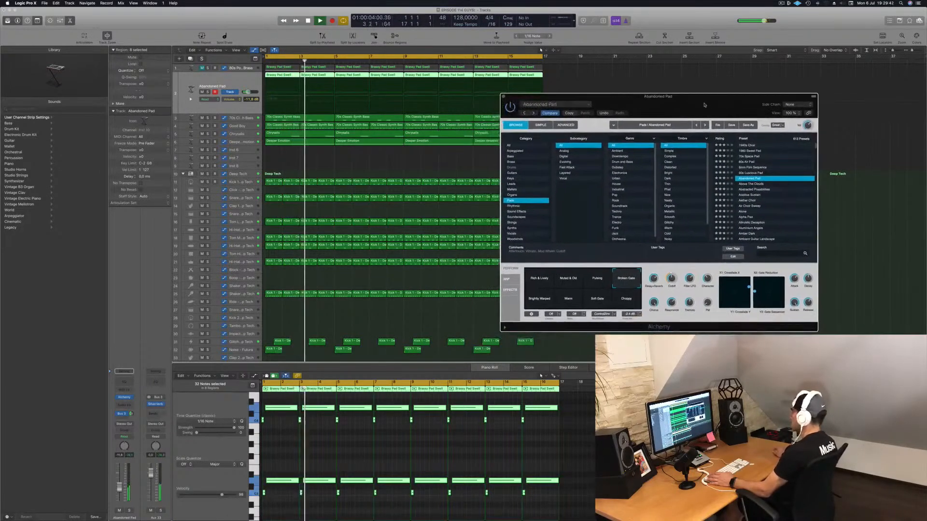
pyautogui.click(541, 301)
pyautogui.click(571, 301)
pyautogui.press('Return')
pyautogui.click(595, 302)
pyautogui.press('Return')
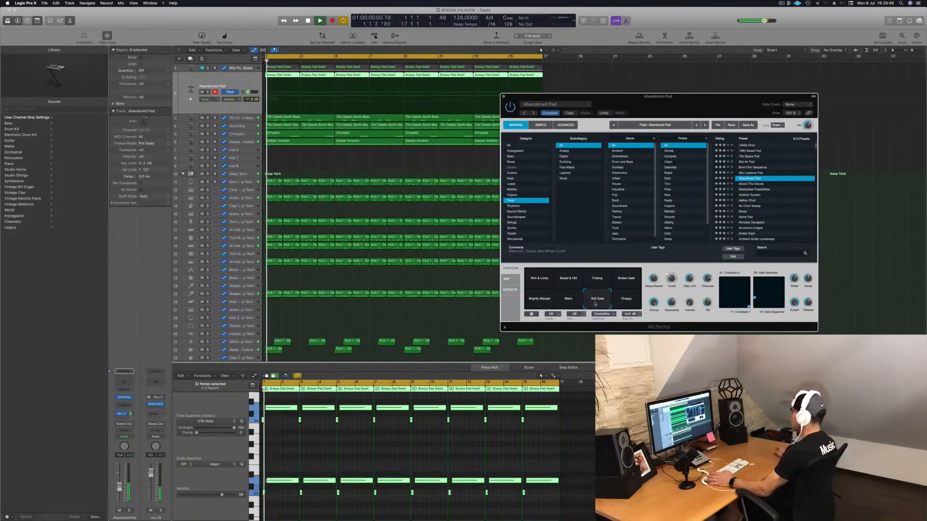
pyautogui.click(627, 300)
pyautogui.press('Return')
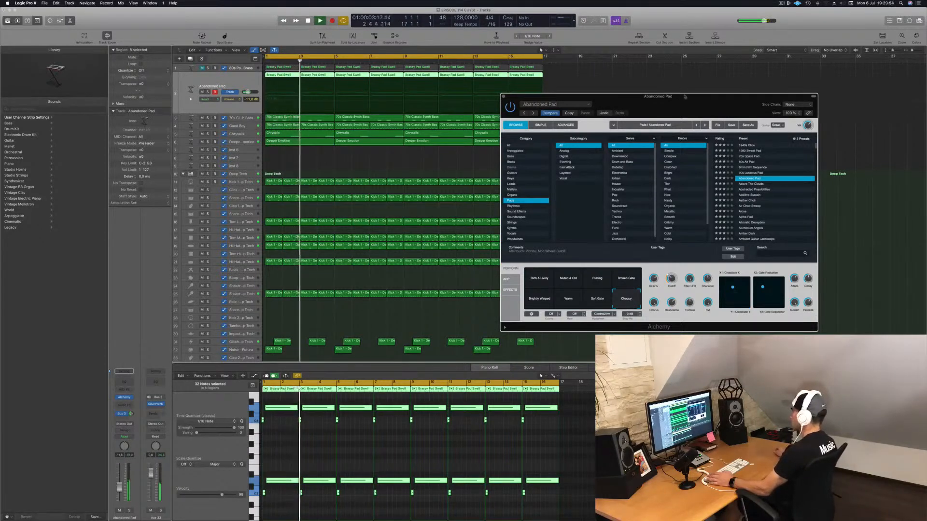
# Step: Lower the Abandoned Pad track's volume while listening to the Choppy snapshot
pyautogui.moveTo(678, 102); pyautogui.dragTo(704, 77)
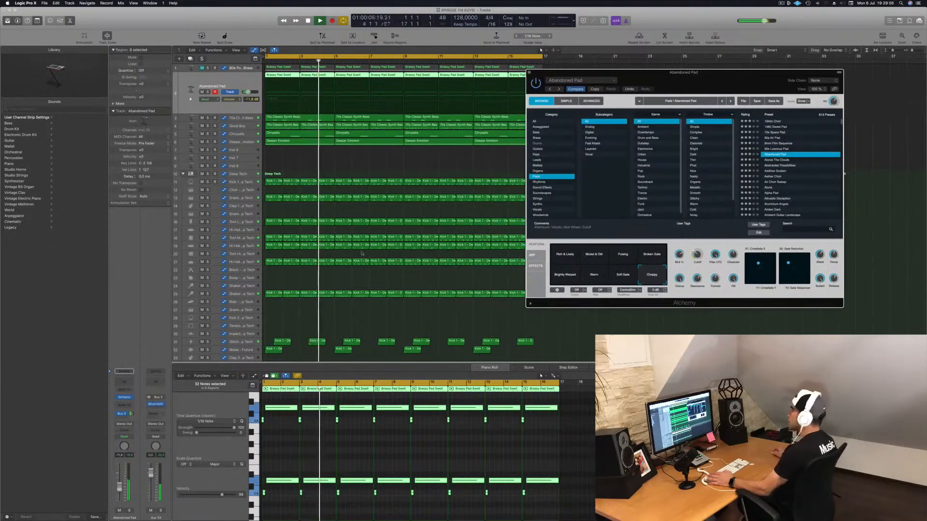
pyautogui.press('space')
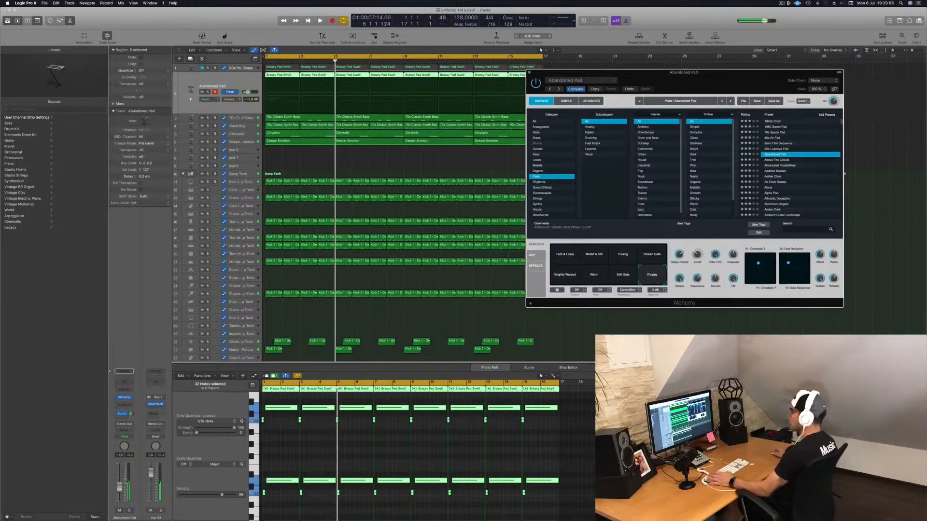
pyautogui.moveTo(119, 488); pyautogui.dragTo(120, 494)
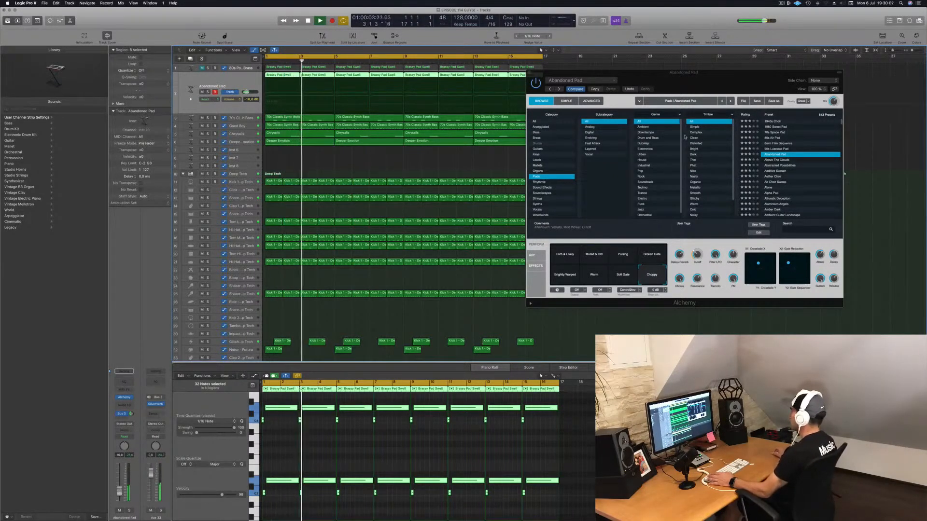
# Step: Load the Alchemy preset Abstracted Possibilities, raise the track volume slightly and restart playback
pyautogui.moveTo(694, 100); pyautogui.dragTo(664, 104)
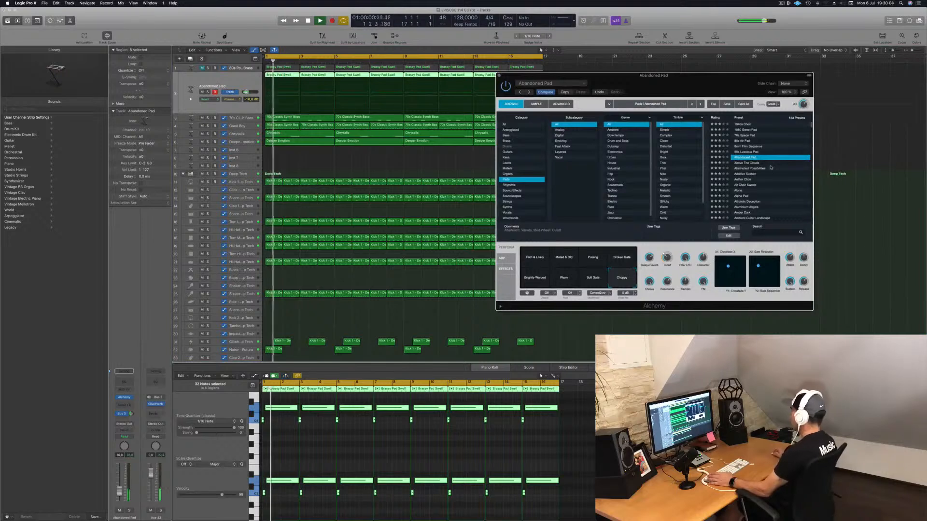
pyautogui.click(753, 168)
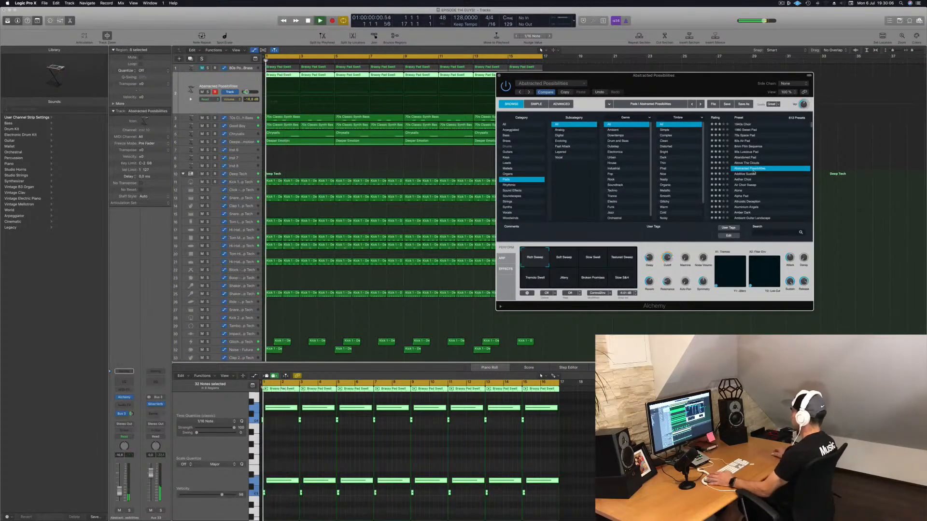
pyautogui.moveTo(119, 493); pyautogui.dragTo(120, 494)
pyautogui.press('space')
pyautogui.press('space')
# Step: Audition the Slow Swell, Textured Sweep, Tremolo Swell and Jittery snapshots of Abstracted Possibilities, nudging the track volume up
pyautogui.click(597, 260)
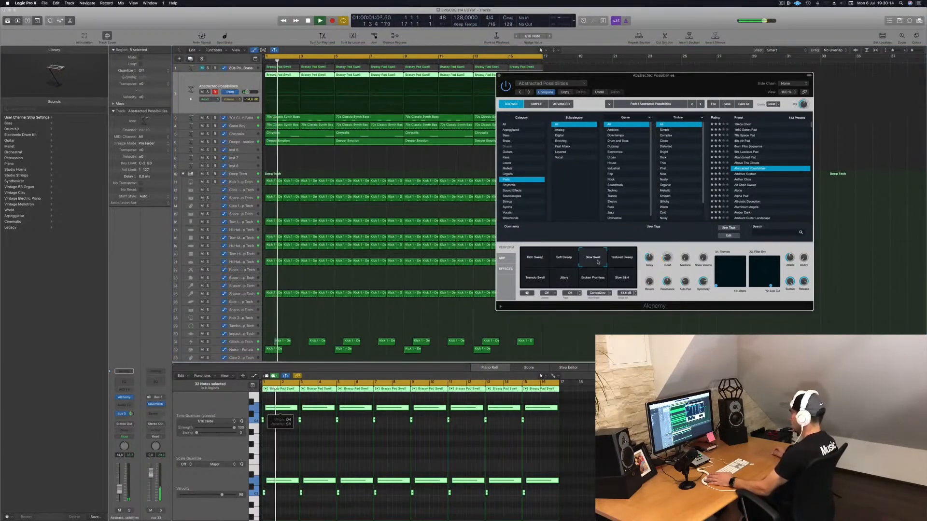
pyautogui.moveTo(120, 490); pyautogui.dragTo(121, 487)
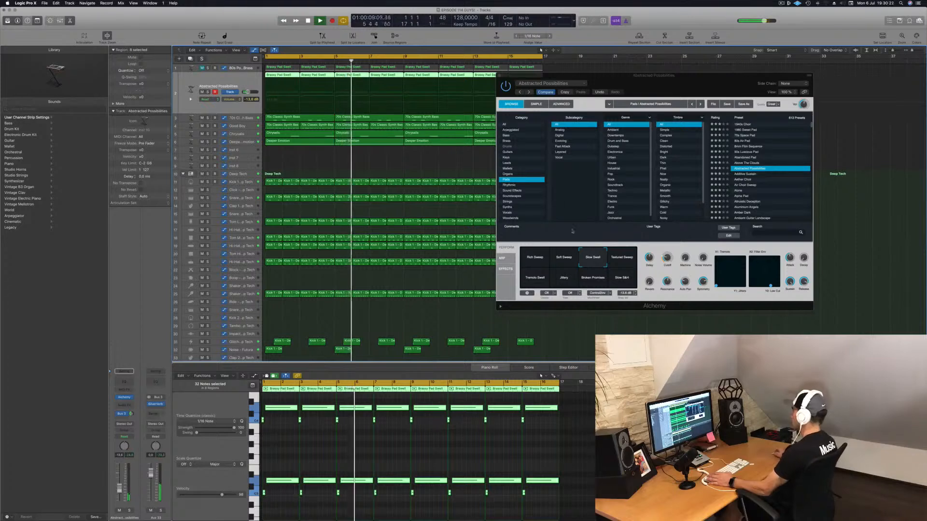
pyautogui.click(630, 258)
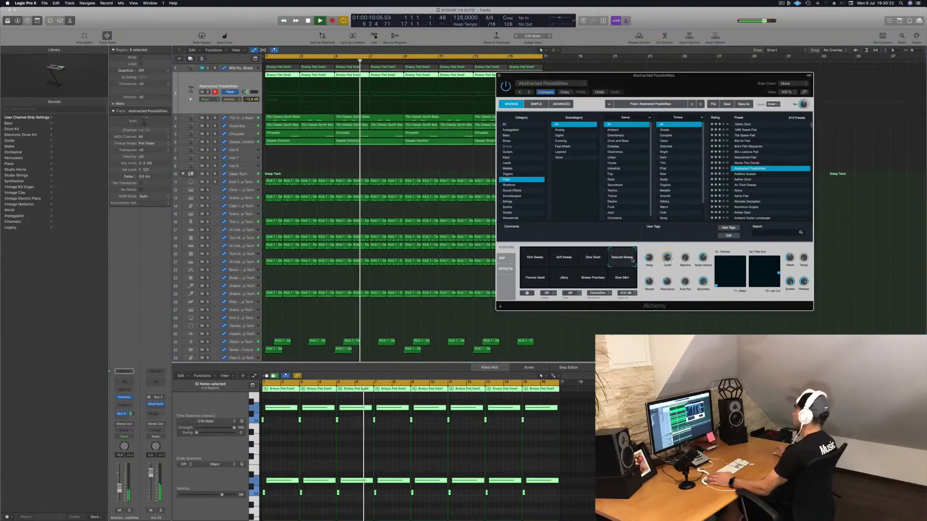
pyautogui.click(533, 279)
pyautogui.press('Return')
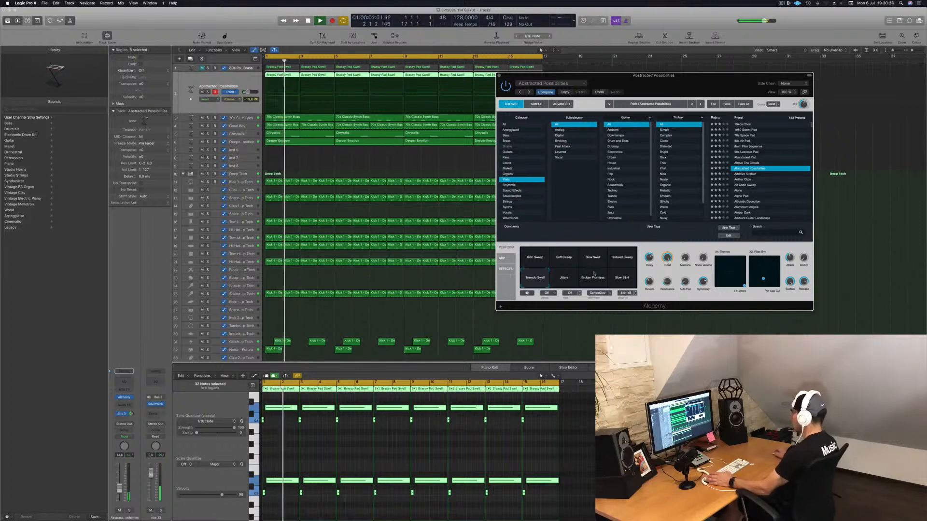
pyautogui.click(565, 283)
pyautogui.press('Return')
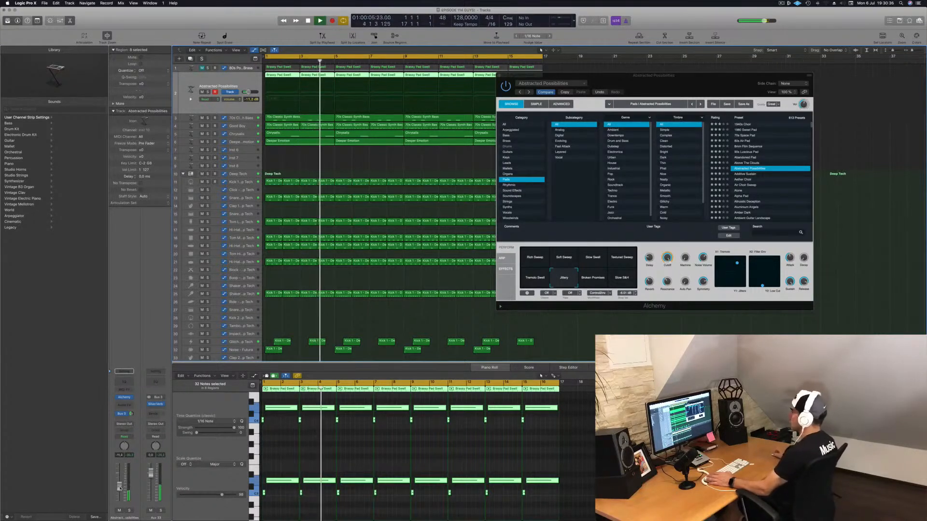
# Step: Compare the Rich Sweep and Textured Sweep snapshots of Abstracted Possibilities and lower the track volume slightly
pyautogui.click(540, 259)
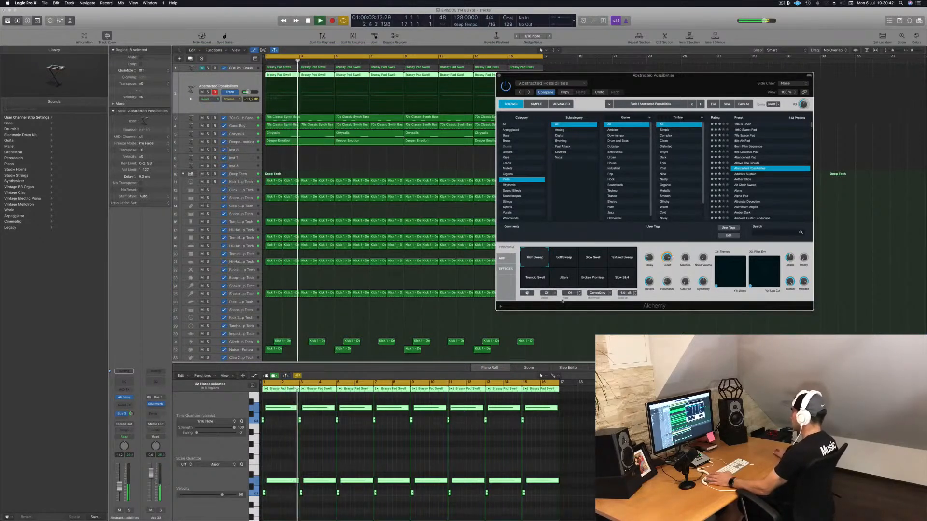
pyautogui.click(621, 260)
pyautogui.press('Return')
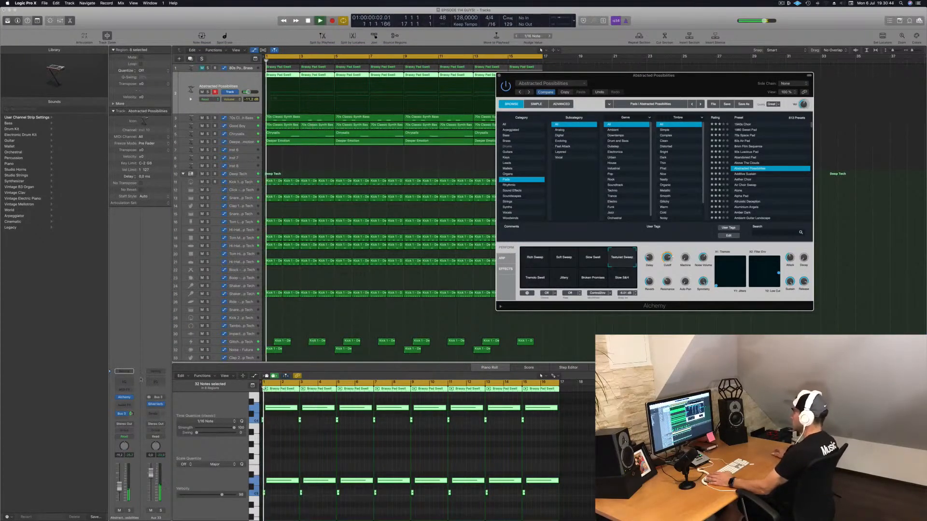
pyautogui.click(118, 488)
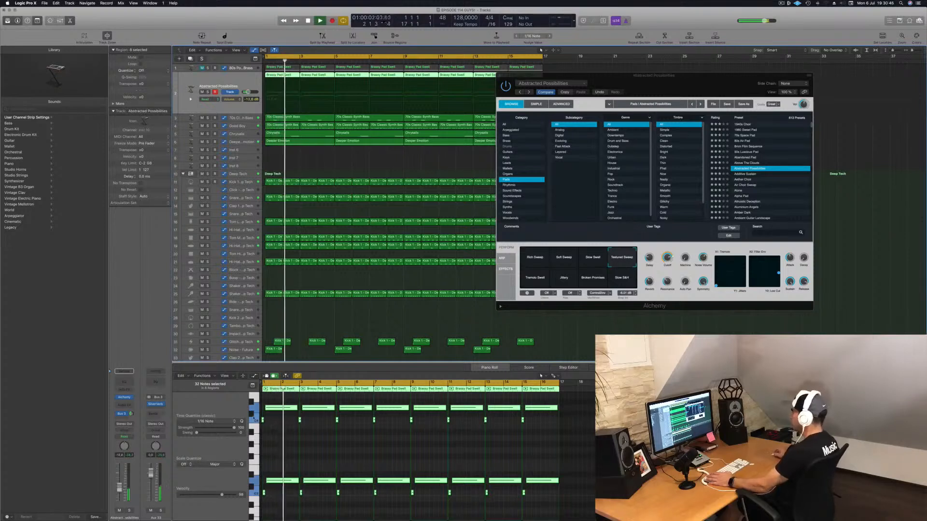
# Step: Switch Abstracted Possibilities to the Slow S&H snapshot and set the track volume to about -11.8 dB during playback
pyautogui.click(620, 283)
pyautogui.press('space')
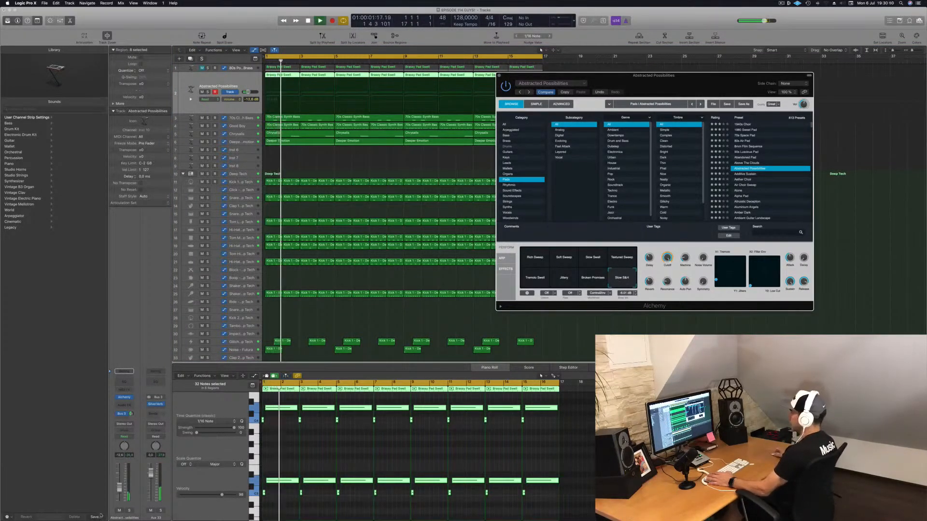
pyautogui.click(119, 488)
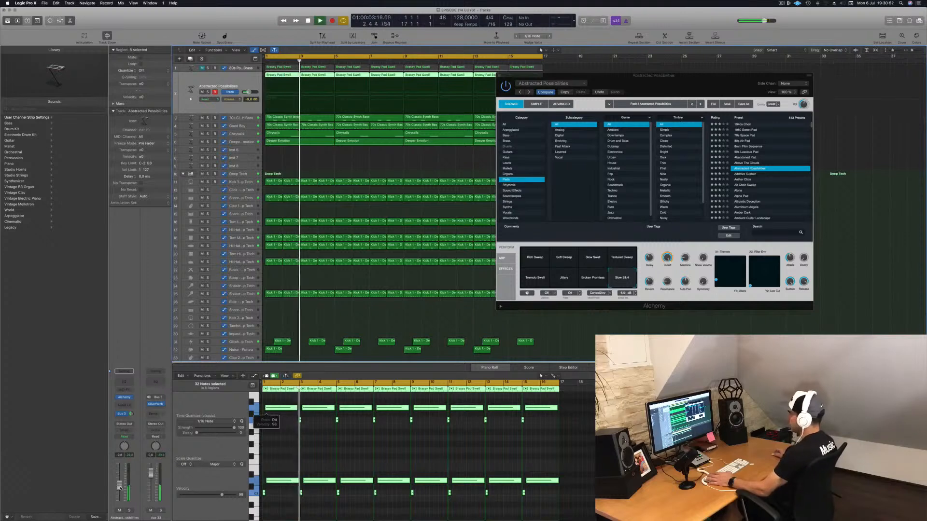
pyautogui.moveTo(120, 490); pyautogui.dragTo(119, 490)
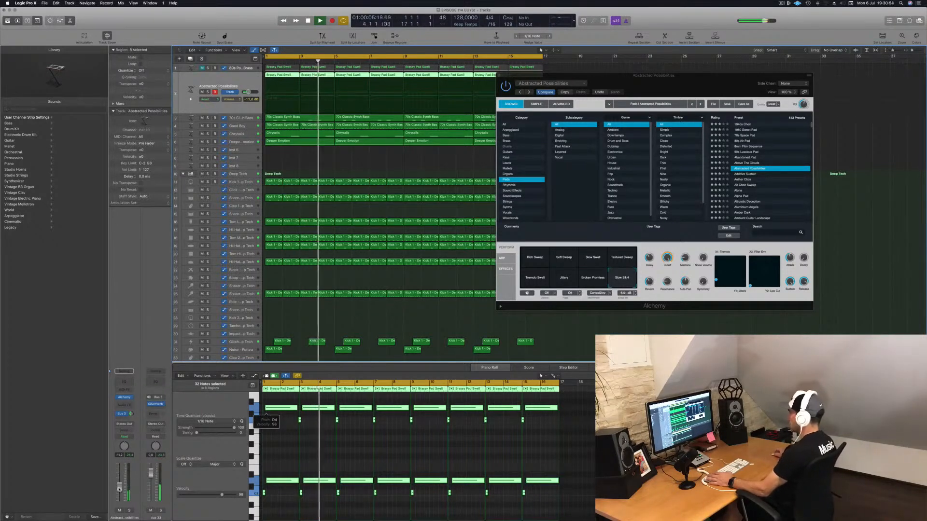
# Step: Delete the lower-octave notes from all Abstracted Possibilities regions and restart playback
pyautogui.click(281, 466)
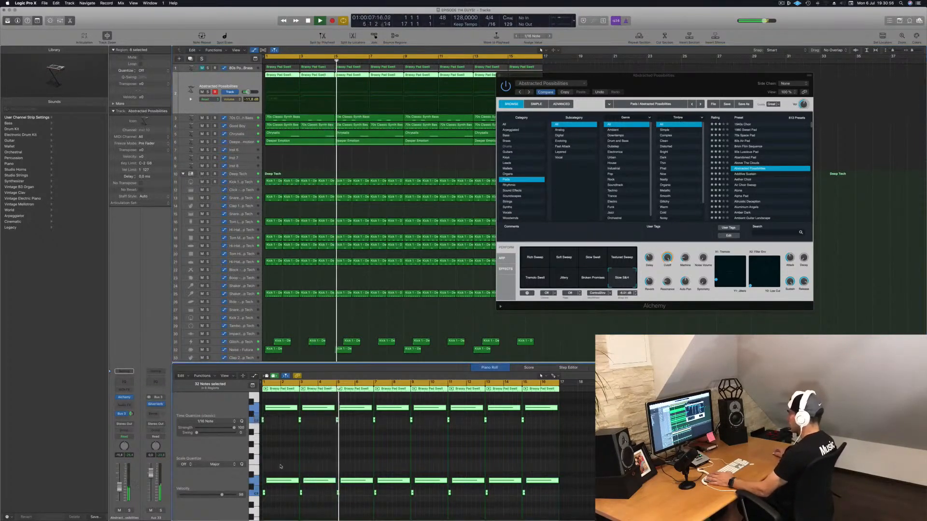
pyautogui.moveTo(265, 471); pyautogui.dragTo(549, 503)
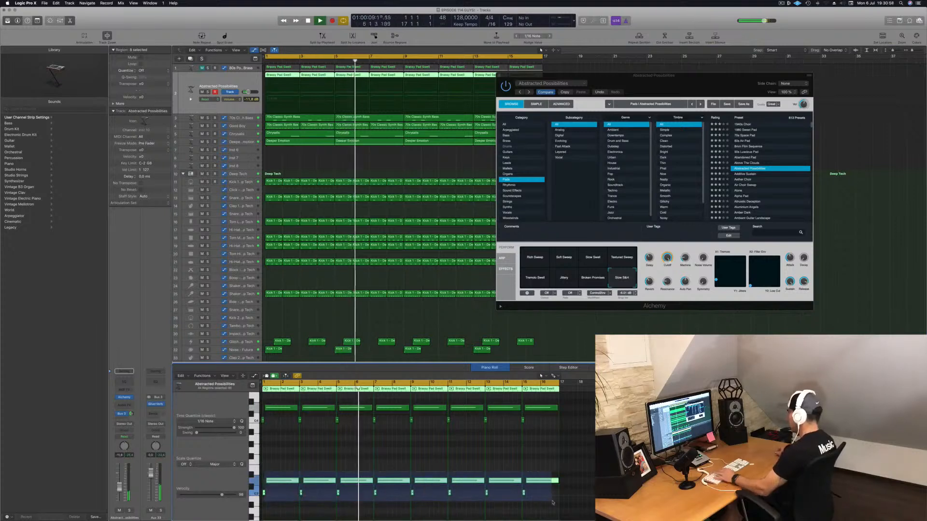
pyautogui.press('Delete')
pyautogui.press('space')
pyautogui.press('space')
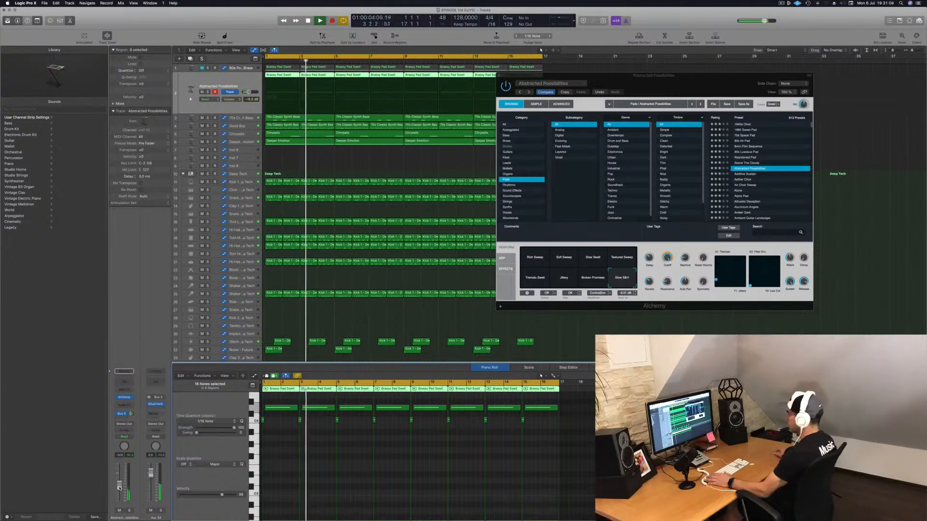
# Step: Close the Alchemy instrument window and deselect the regions in the arrangement
pyautogui.click(124, 397)
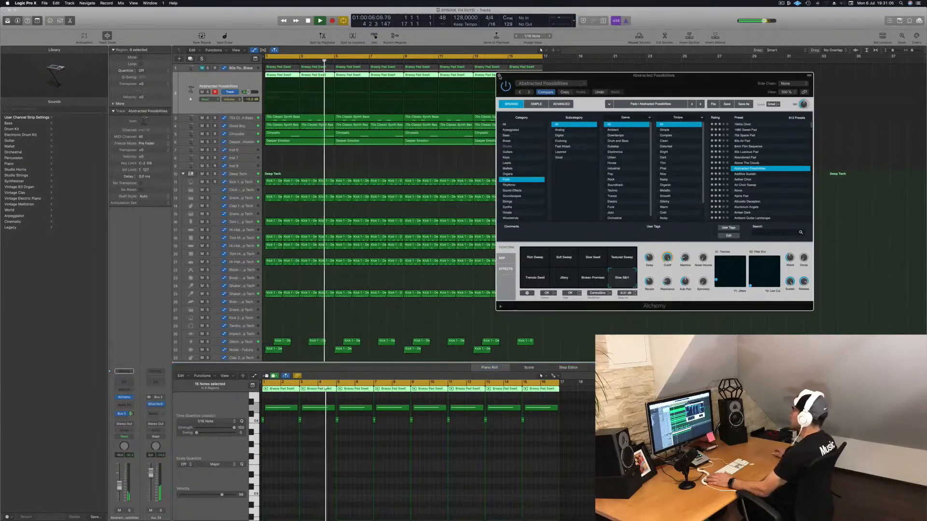
pyautogui.click(124, 397)
pyautogui.scroll(1, 299, 166)
pyautogui.scroll(-1, 298, 165)
pyautogui.click(334, 161)
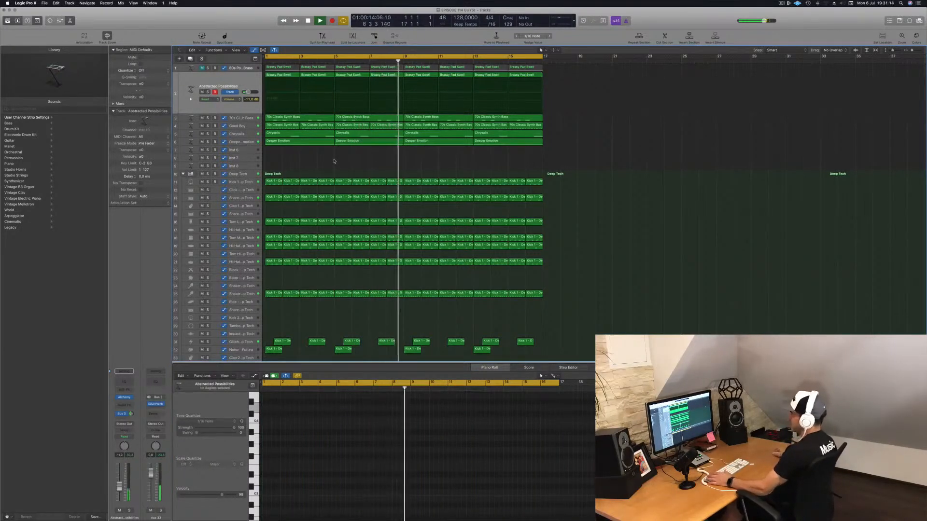
# Step: Audition the Deeper Emotion, Abstracted Possibilities, 70s Classic Synth Bass and Good Boy tracks in solo, one after another
pyautogui.click(207, 141)
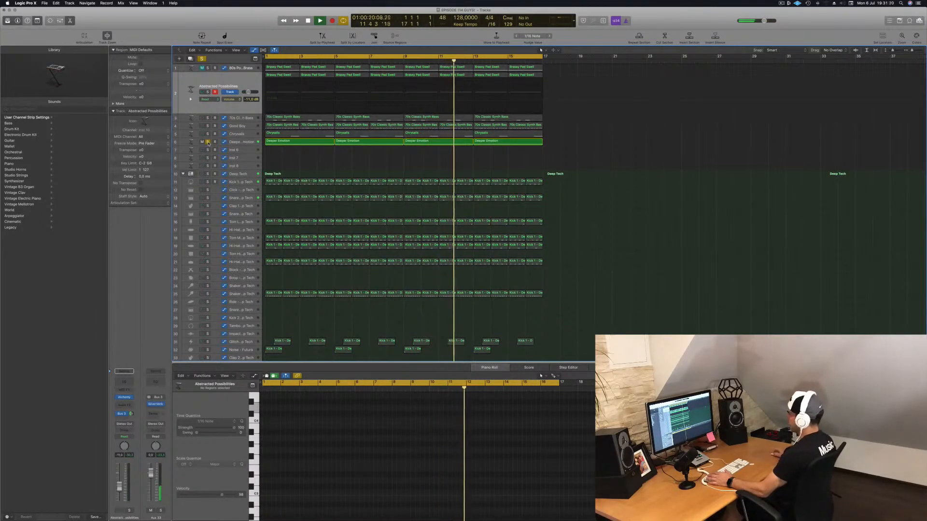
pyautogui.click(208, 142)
pyautogui.click(232, 143)
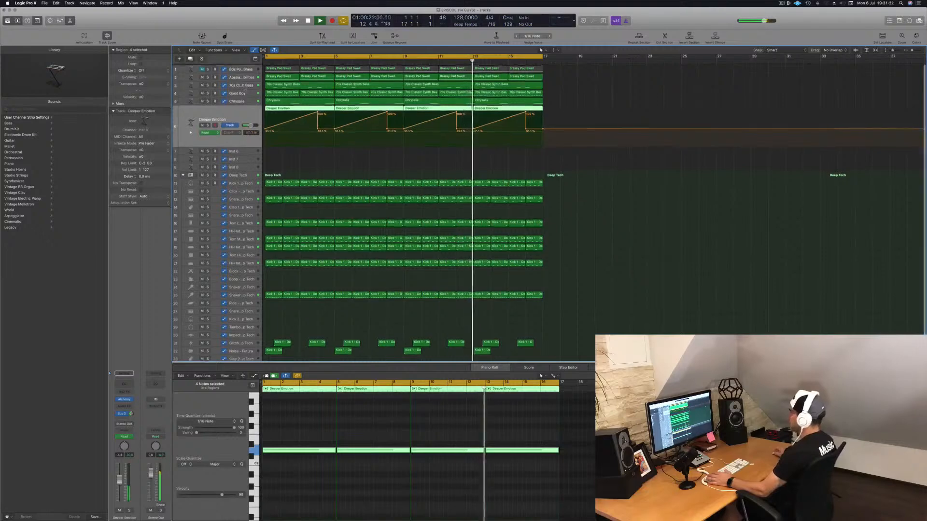
pyautogui.click(238, 78)
pyautogui.click(208, 92)
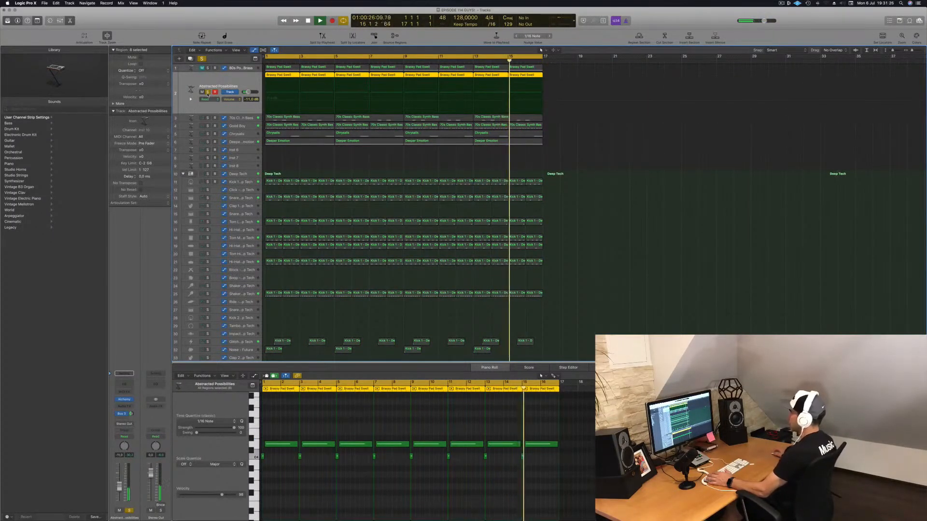
pyautogui.click(208, 92)
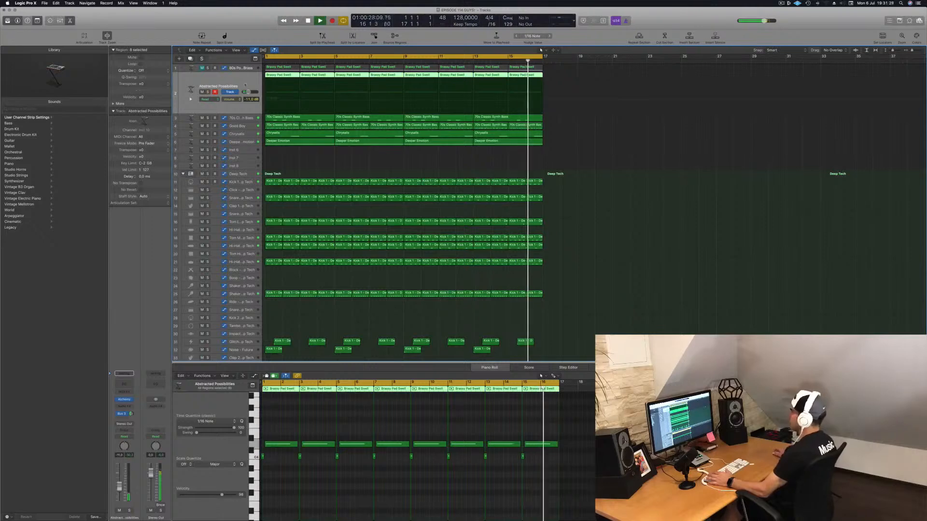
pyautogui.click(197, 120)
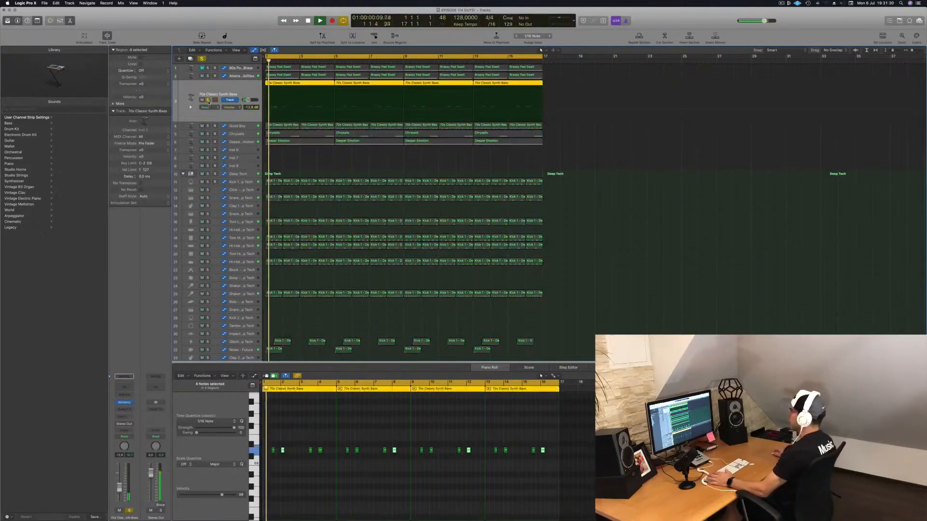
pyautogui.click(207, 126)
pyautogui.click(207, 126)
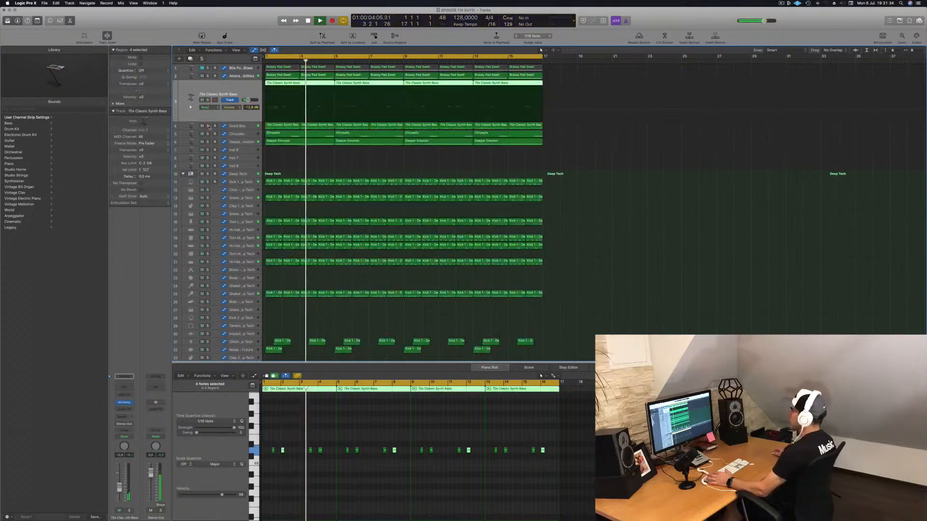
# Step: Duplicate the Good Boy track, copy all its regions onto the new track and briefly solo the copy
pyautogui.click(245, 128)
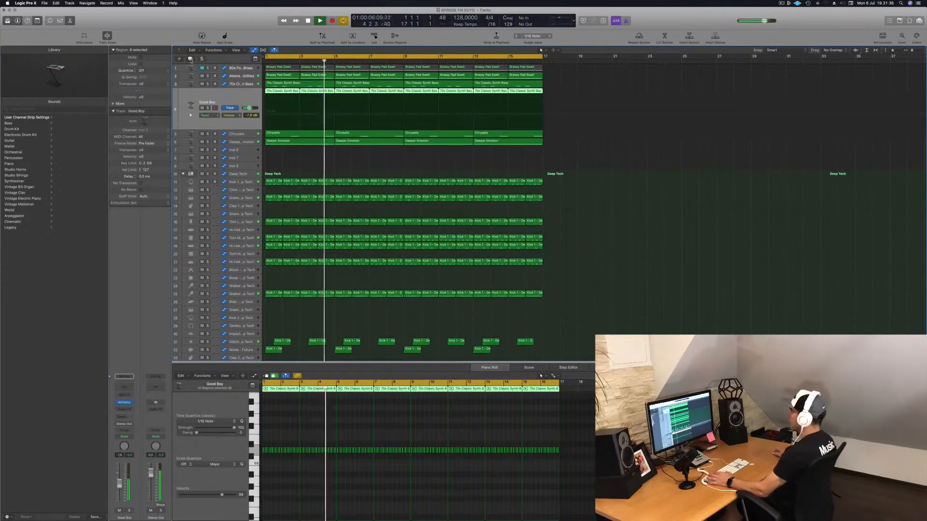
pyautogui.click(190, 59)
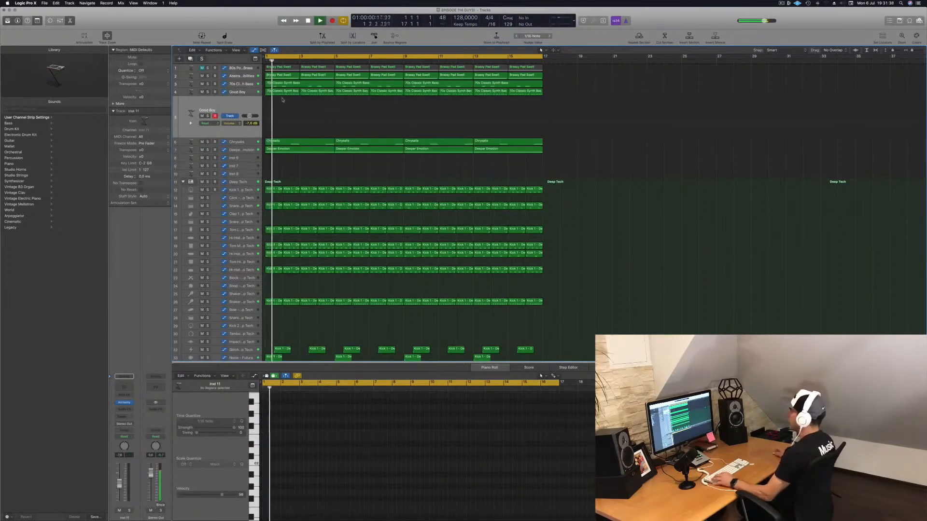
pyautogui.moveTo(453, 100); pyautogui.dragTo(537, 93)
pyautogui.moveTo(271, 92); pyautogui.dragTo(269, 100)
pyautogui.press('Return')
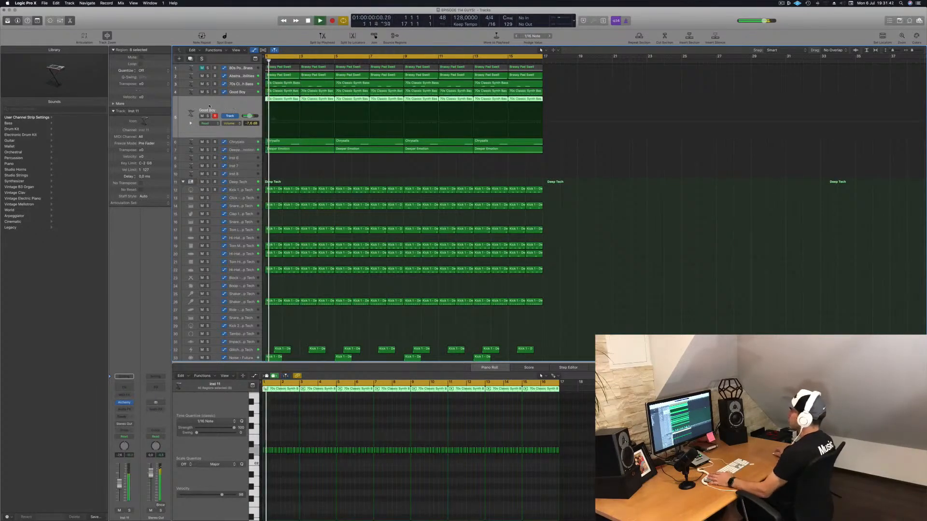
pyautogui.click(208, 116)
pyautogui.click(208, 116)
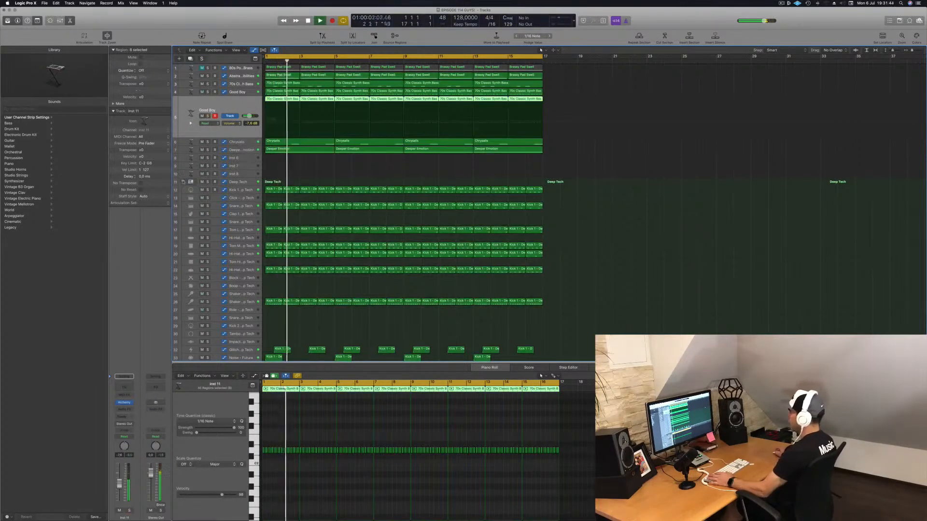
# Step: Replace the instrument on the duplicated Good Boy track with Sculpture, move its window aside and stop playback
pyautogui.press('Return')
pyautogui.press('space')
pyautogui.click(130, 405)
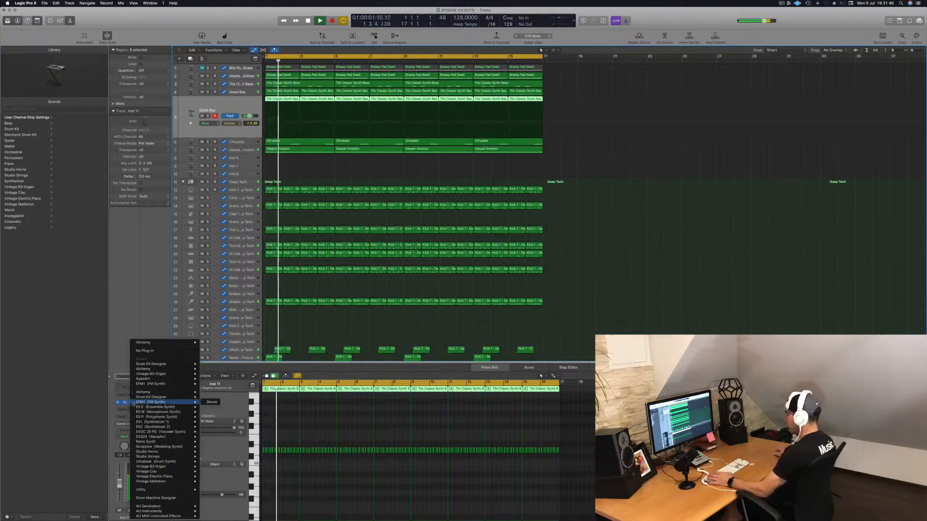
pyautogui.moveTo(152, 462)
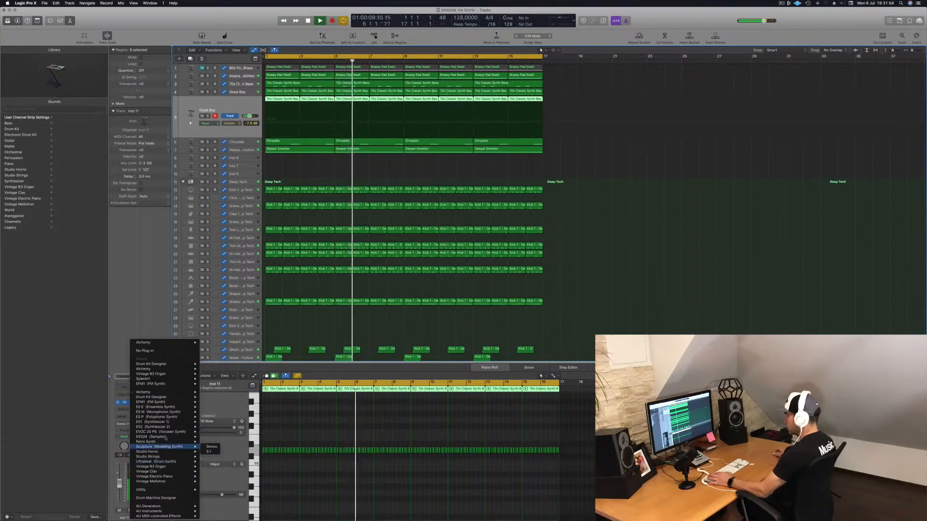
pyautogui.moveTo(160, 408)
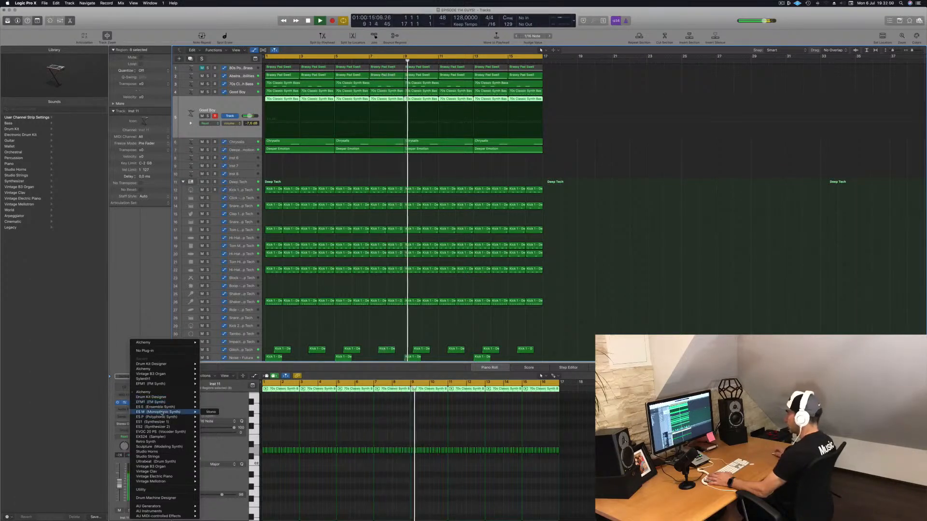
pyautogui.click(204, 452)
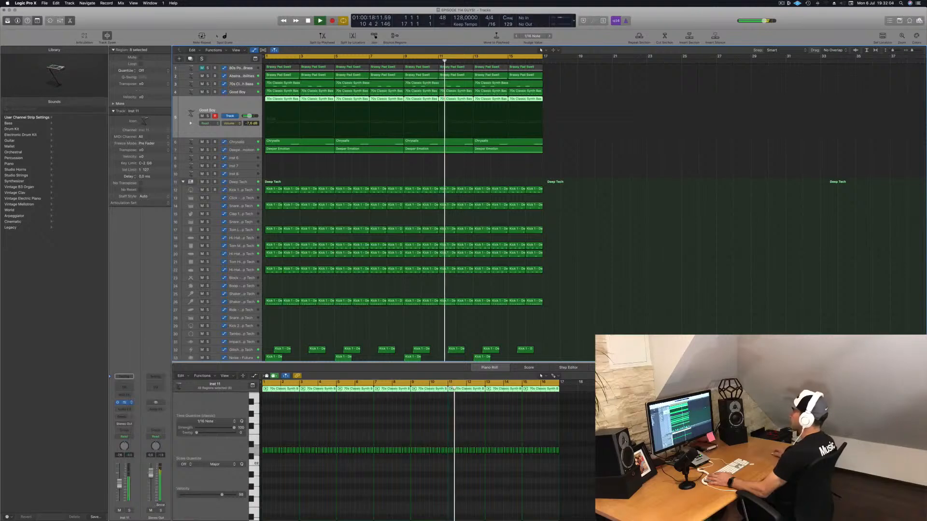
pyautogui.moveTo(130, 13)
pyautogui.mouseDown()
pyautogui.moveTo(321, 58)
pyautogui.moveTo(605, 148)
pyautogui.mouseUp()
pyautogui.press('space')
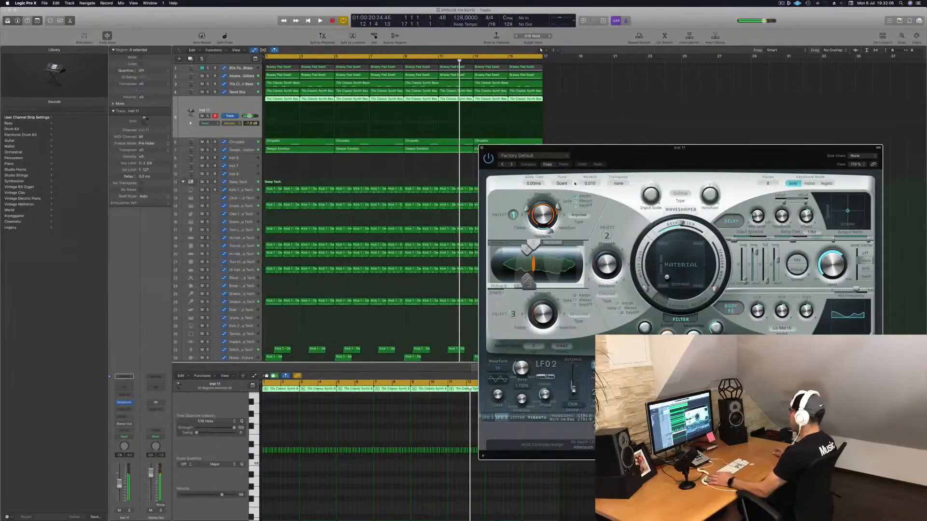
# Step: Load the Sculpture preset Lean on and play from the start with the track volume at about -14.8 dB
pyautogui.click(555, 158)
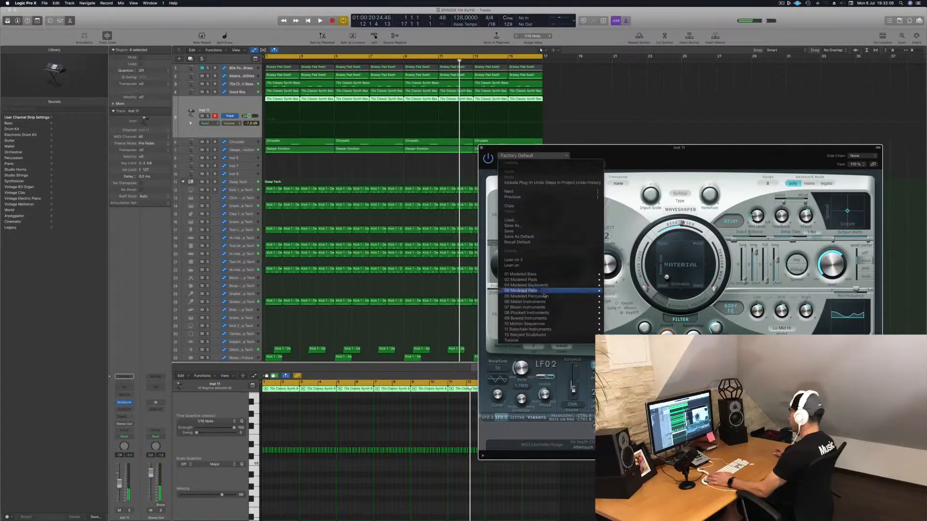
pyautogui.click(546, 268)
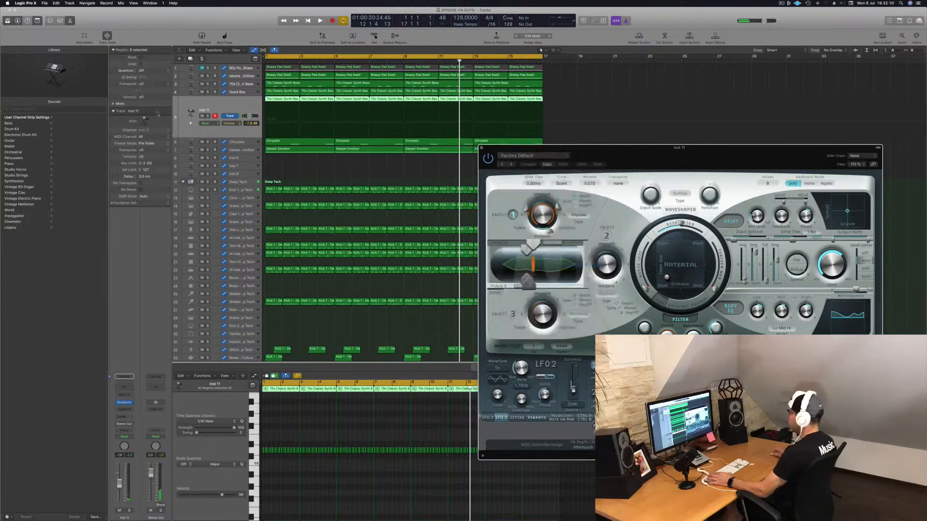
pyautogui.press('space')
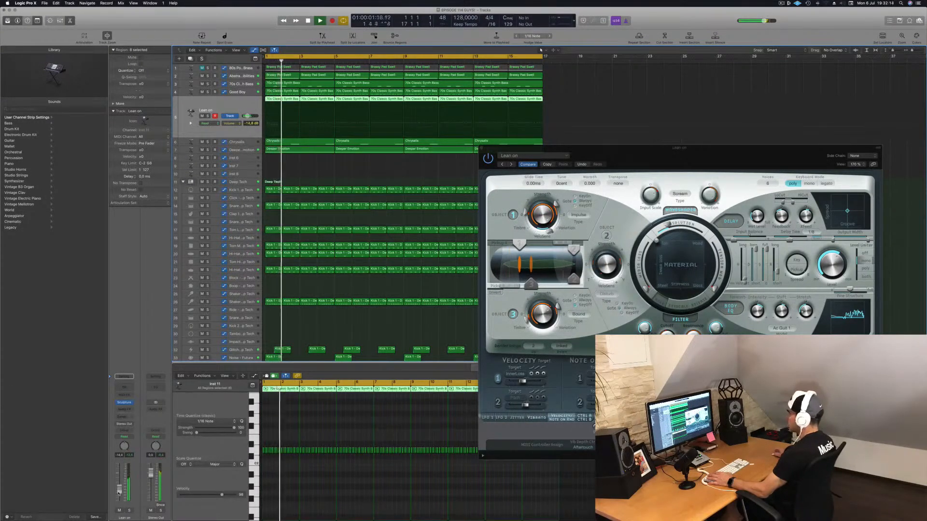
pyautogui.press('Return')
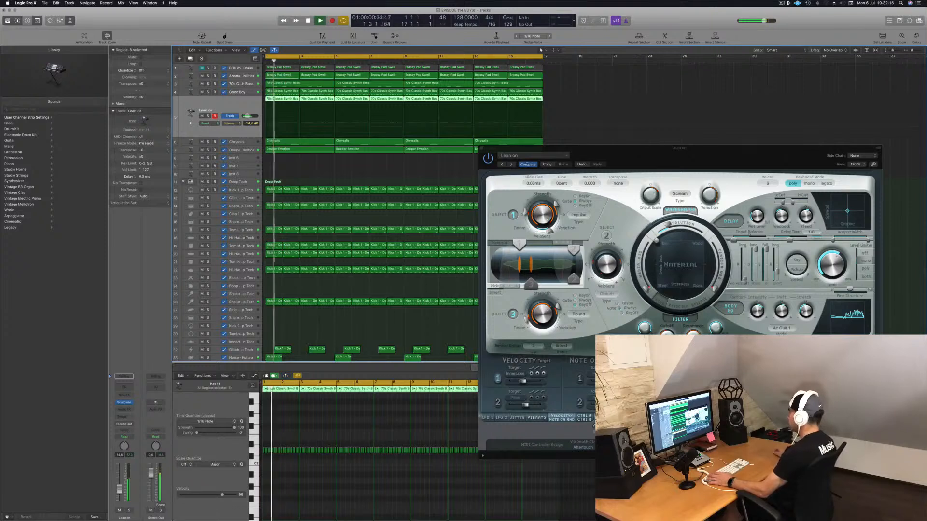
# Step: Try the Sculpture presets Aggressive Pluck Bass and Lean on 2, soloing Lean on 2 and raising the volume to about -9 dB
pyautogui.click(511, 164)
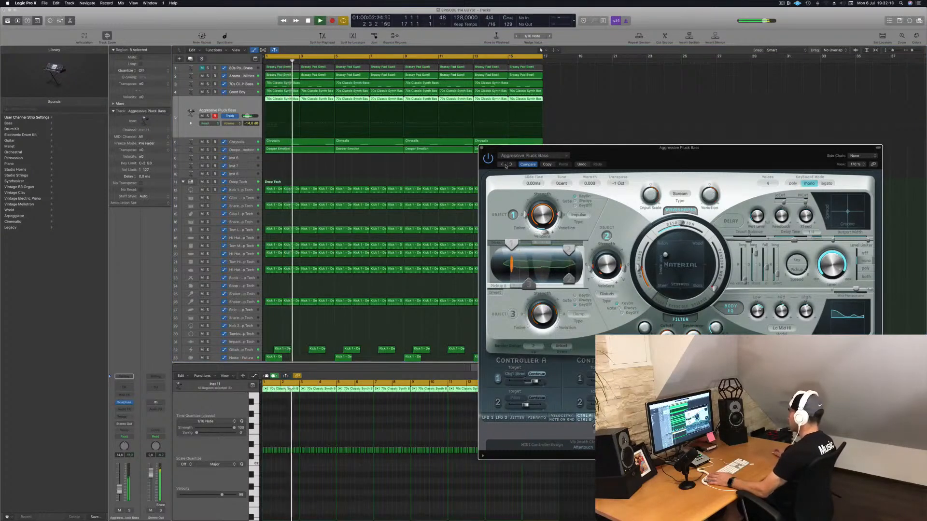
pyautogui.click(504, 164)
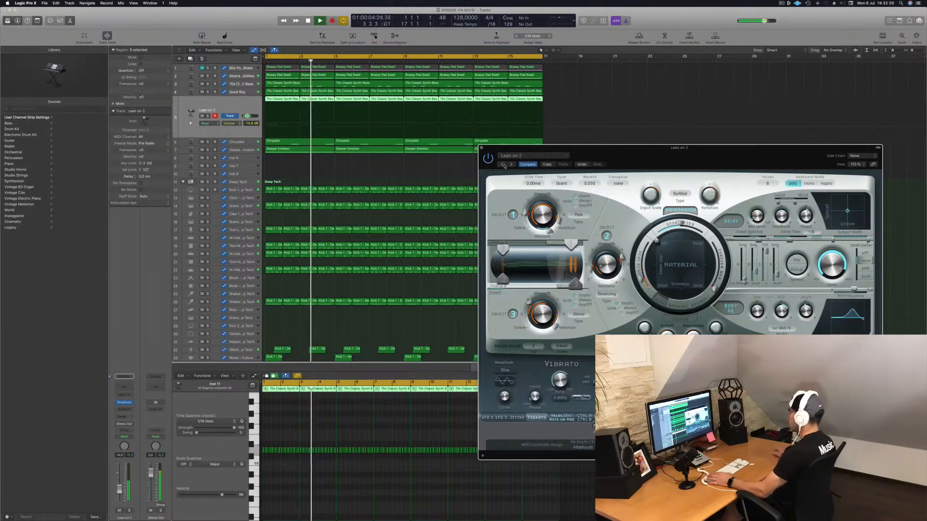
pyautogui.moveTo(603, 157); pyautogui.dragTo(558, 155)
pyautogui.press('Return')
pyautogui.click(129, 510)
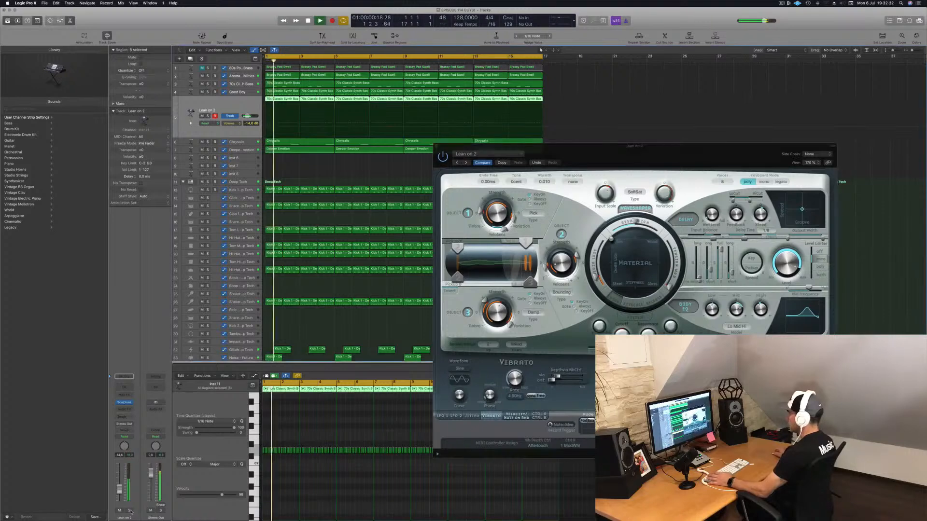
pyautogui.click(130, 511)
pyautogui.moveTo(119, 490); pyautogui.dragTo(119, 486)
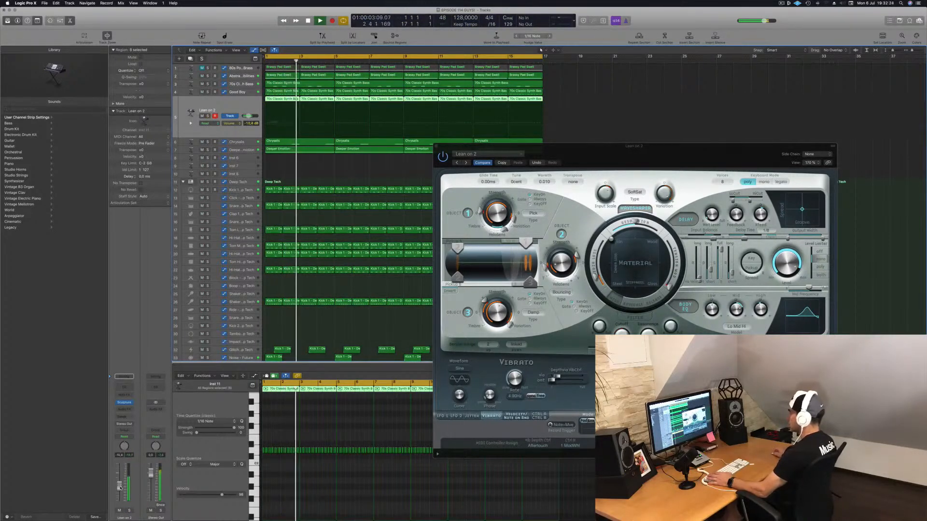
# Step: Switch Sculpture back to the preset Lean on, lower the track volume to about -17 dB and restart playback
pyautogui.click(457, 163)
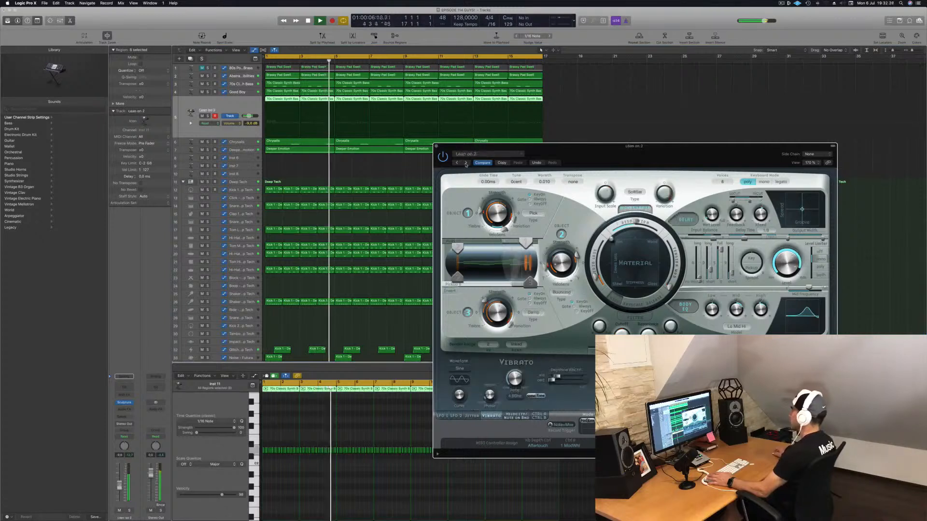
pyautogui.click(466, 164)
pyautogui.press('Return')
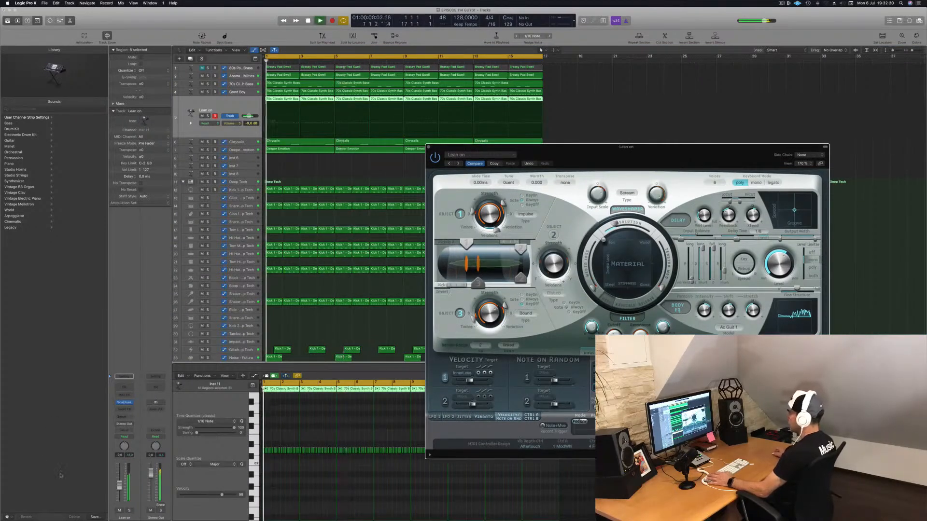
pyautogui.moveTo(120, 488); pyautogui.dragTo(119, 495)
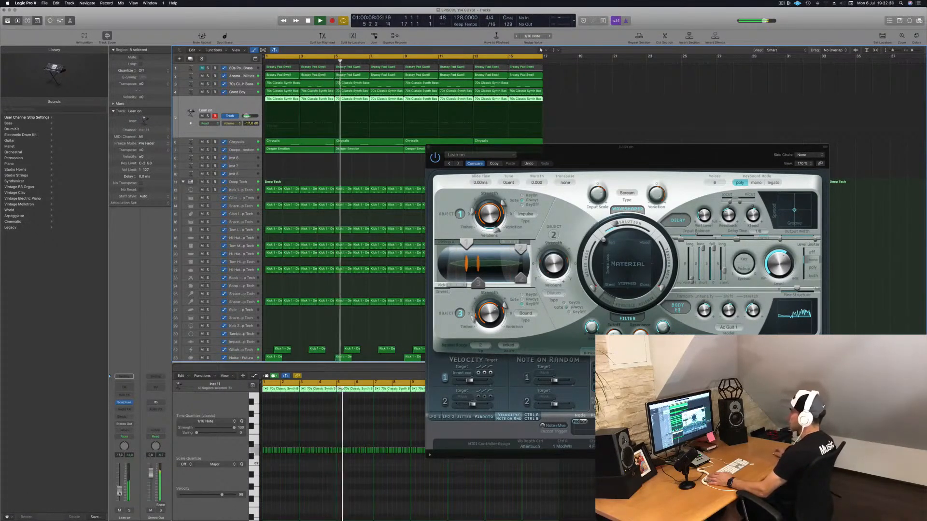
pyautogui.press('Return')
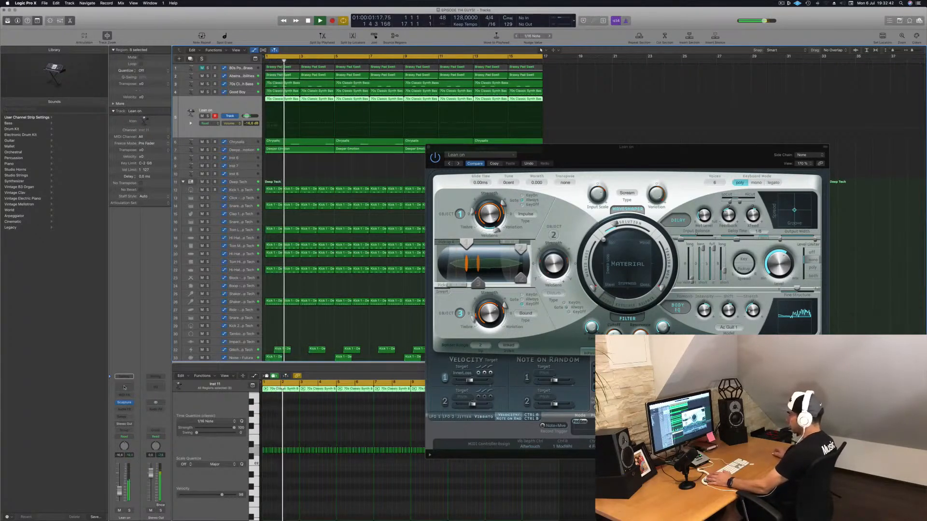
# Step: Add a Channel EQ to the Lean on track
pyautogui.click(124, 387)
pyautogui.click(124, 395)
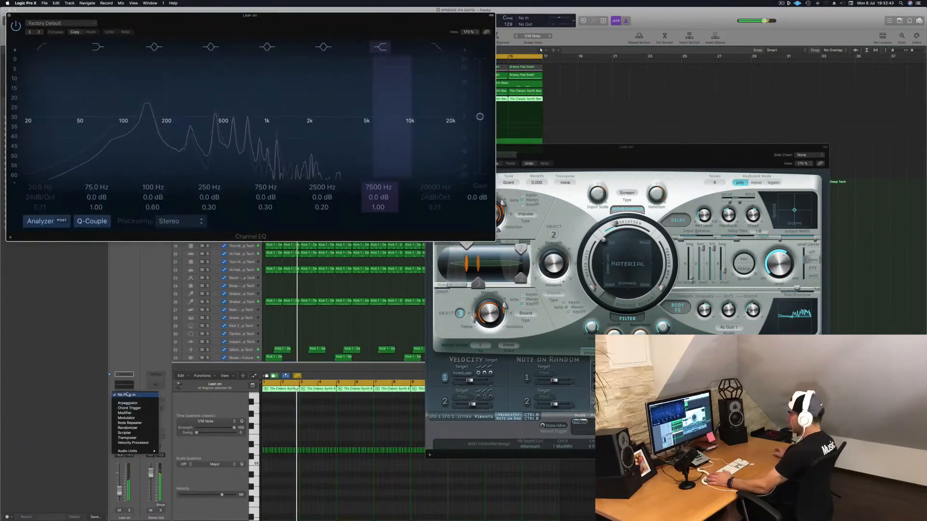
pyautogui.click(147, 329)
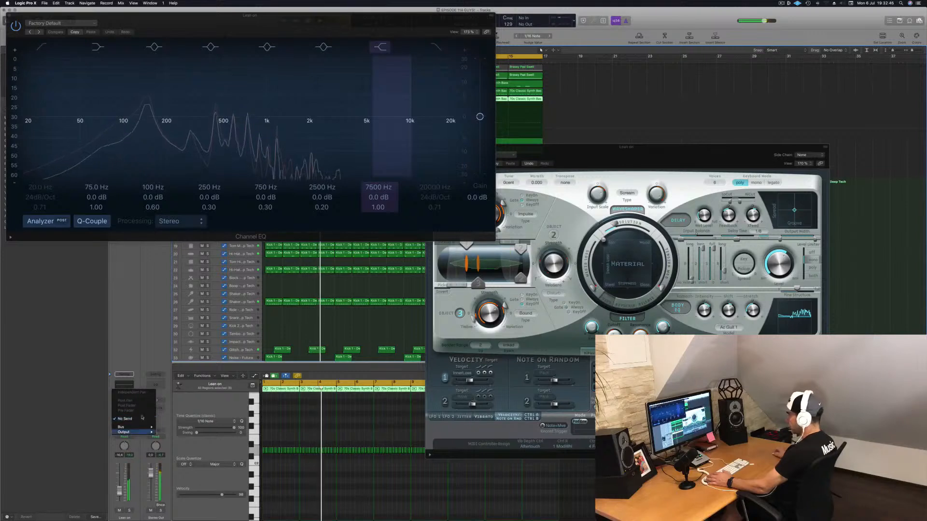
pyautogui.click(132, 409)
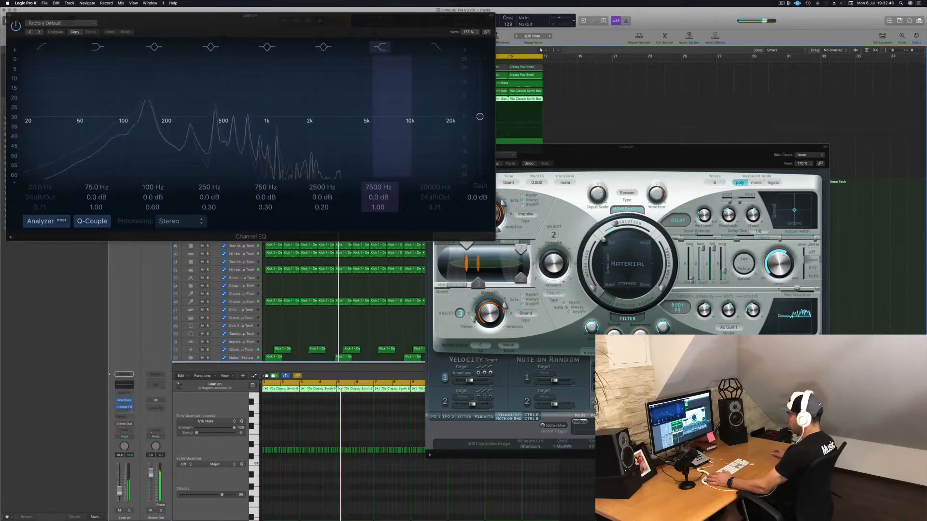
# Step: Insert a Stereo Delay after the Channel EQ on the Lean on track, move its window aside and close the EQ window
pyautogui.click(125, 411)
pyautogui.moveTo(135, 429)
pyautogui.scroll(-1, 137, 449)
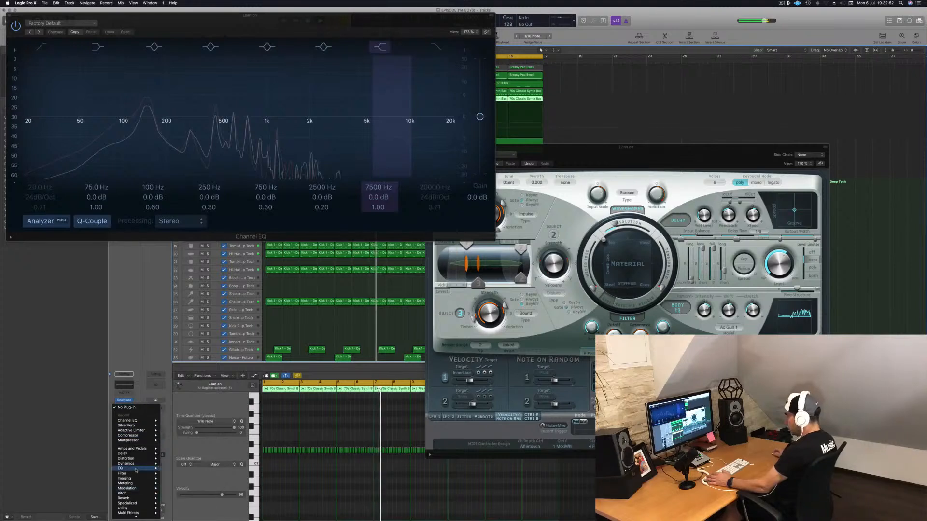
pyautogui.moveTo(156, 454)
pyautogui.moveTo(187, 473)
pyautogui.click(217, 469)
pyautogui.moveTo(178, 29); pyautogui.dragTo(527, 171)
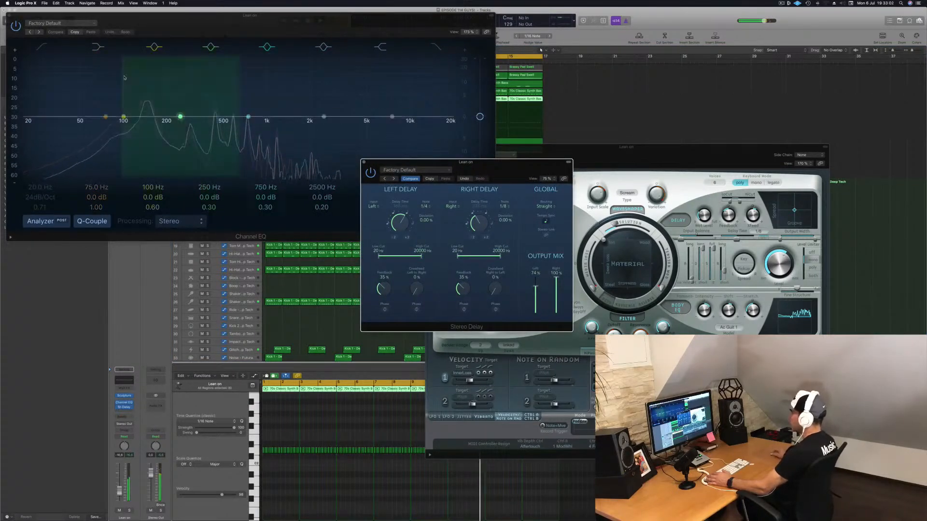
pyautogui.click(9, 16)
# Step: Set the Lean on volume to about -15.8 dB and the Stereo Delay output mix to 51% left and 69% right during playback
pyautogui.press('space')
pyautogui.click(121, 492)
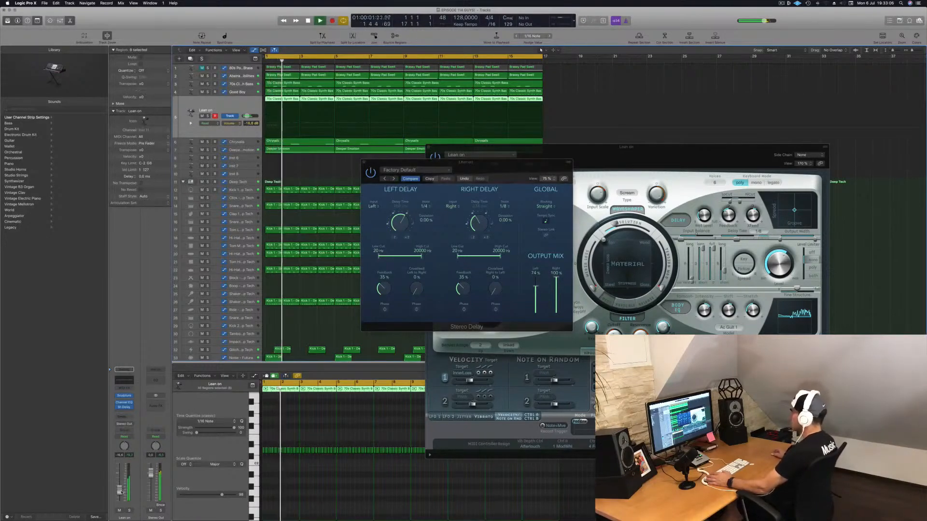
pyautogui.moveTo(466, 162); pyautogui.dragTo(449, 163)
pyautogui.moveTo(518, 290); pyautogui.dragTo(539, 289)
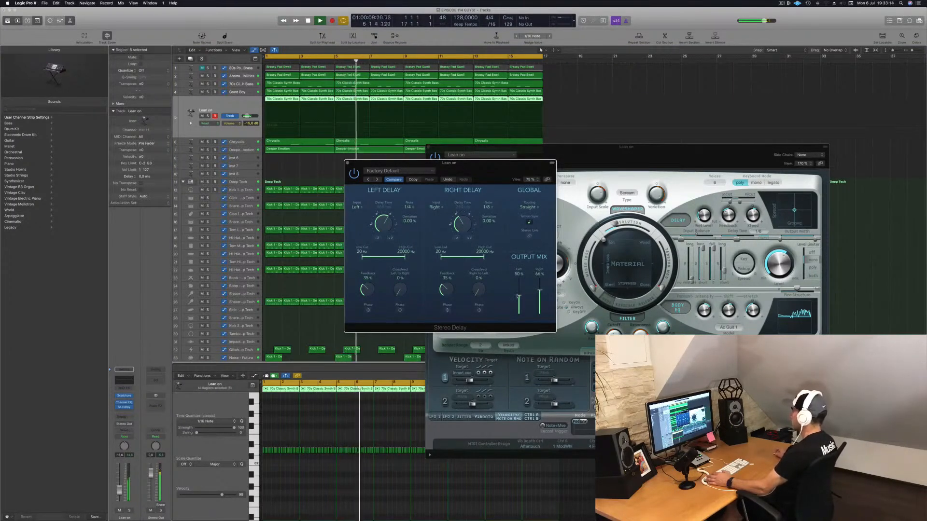
pyautogui.press('Return')
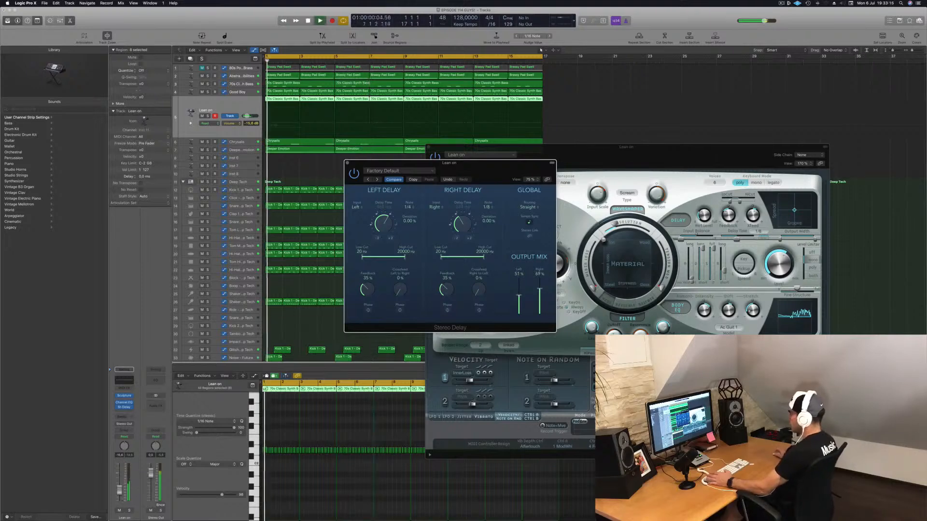
pyautogui.click(128, 510)
pyautogui.click(129, 510)
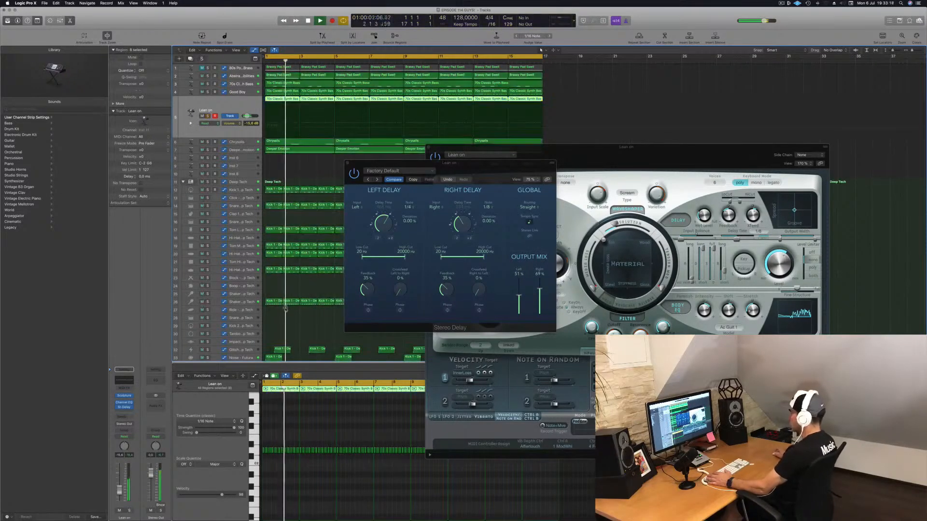
# Step: Listen to Good Boy and Lean on soloed together, close the Sculpture window and clear the solos
pyautogui.moveTo(449, 163); pyautogui.dragTo(715, 154)
pyautogui.press('space')
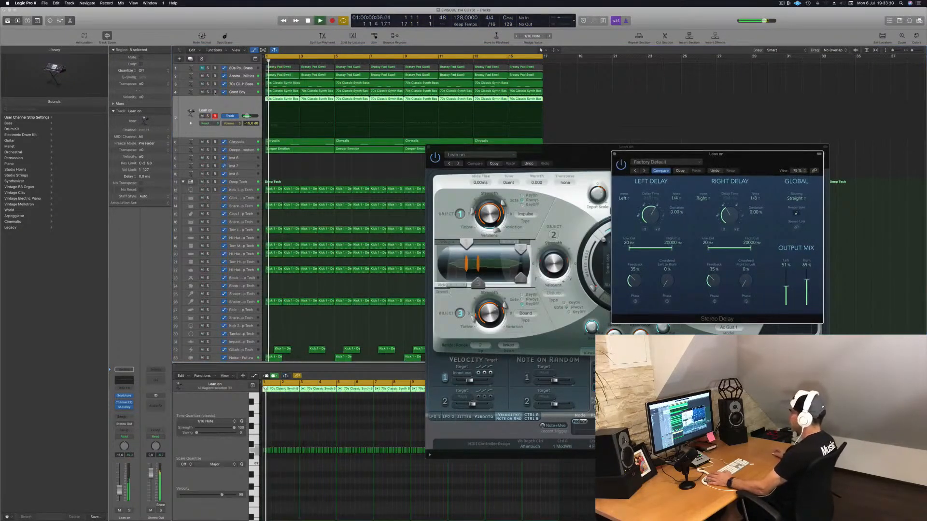
pyautogui.click(207, 92)
pyautogui.click(207, 116)
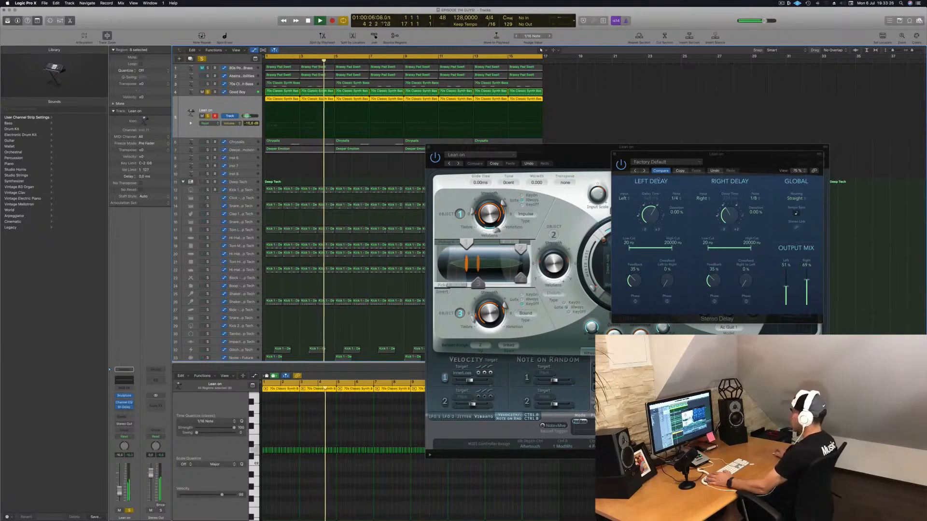
pyautogui.moveTo(583, 163); pyautogui.dragTo(468, 194)
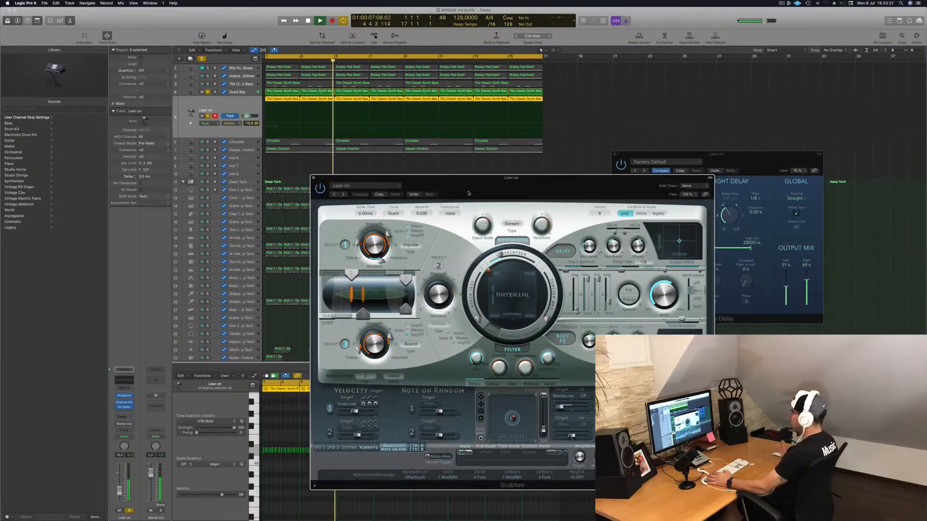
pyautogui.click(312, 178)
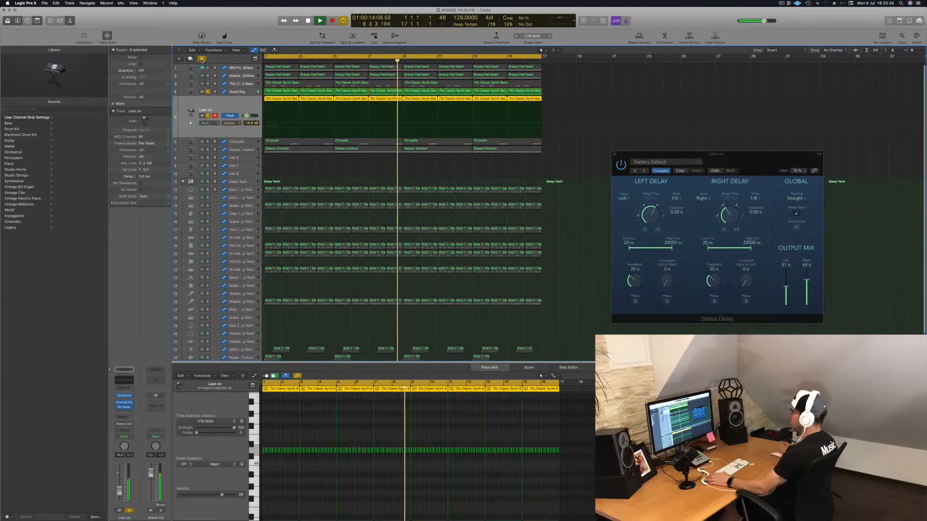
pyautogui.click(201, 59)
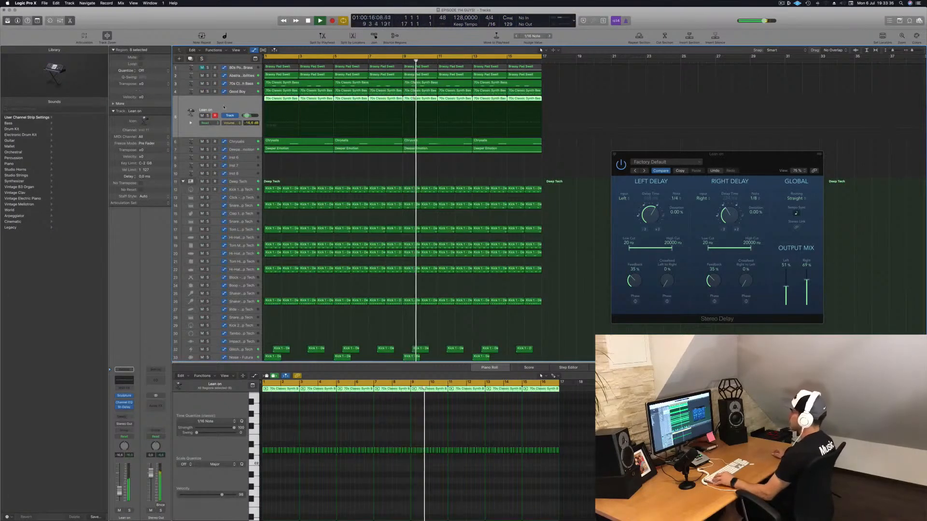
# Step: Compare the Lean on track without the Stereo Delay, lower the delay's output mix to 20% left with less right, and close it
pyautogui.press('super+Left')
pyautogui.press('super+Up')
pyautogui.press('super+Up')
pyautogui.press('super+Up')
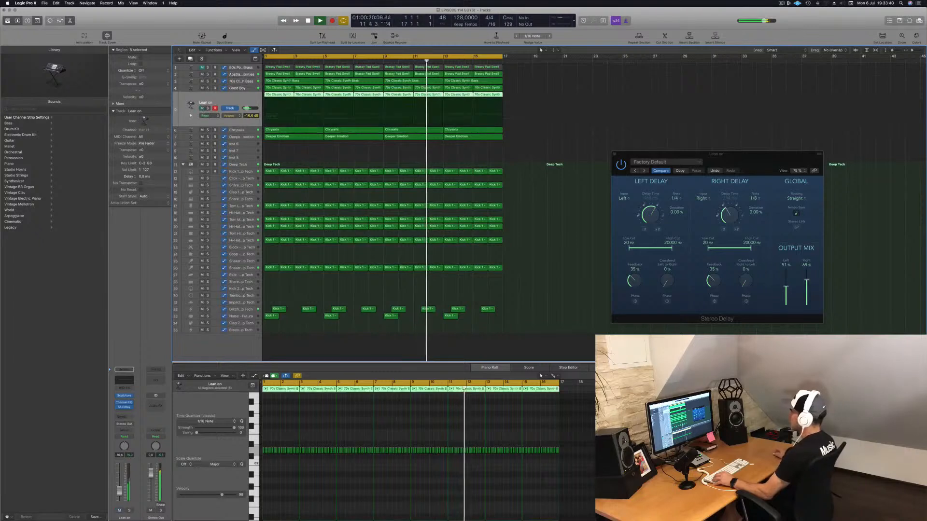
pyautogui.click(118, 408)
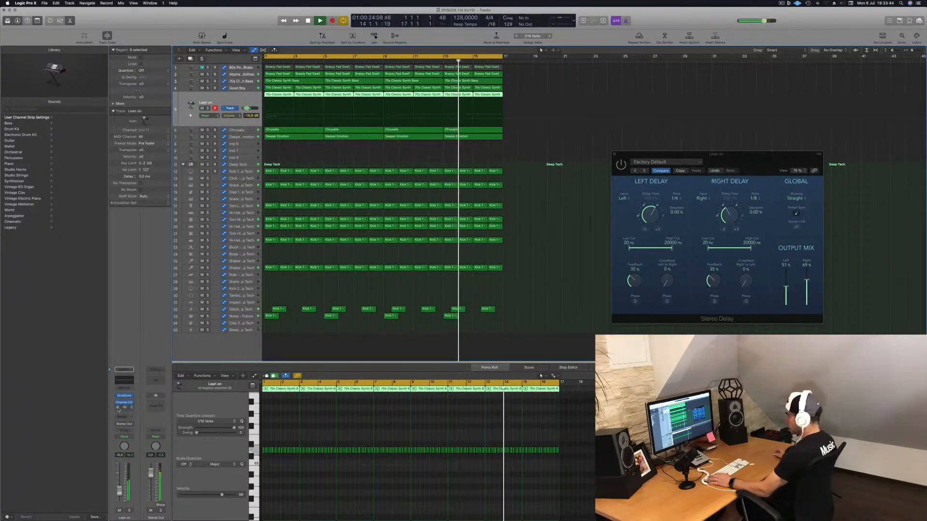
pyautogui.click(123, 408)
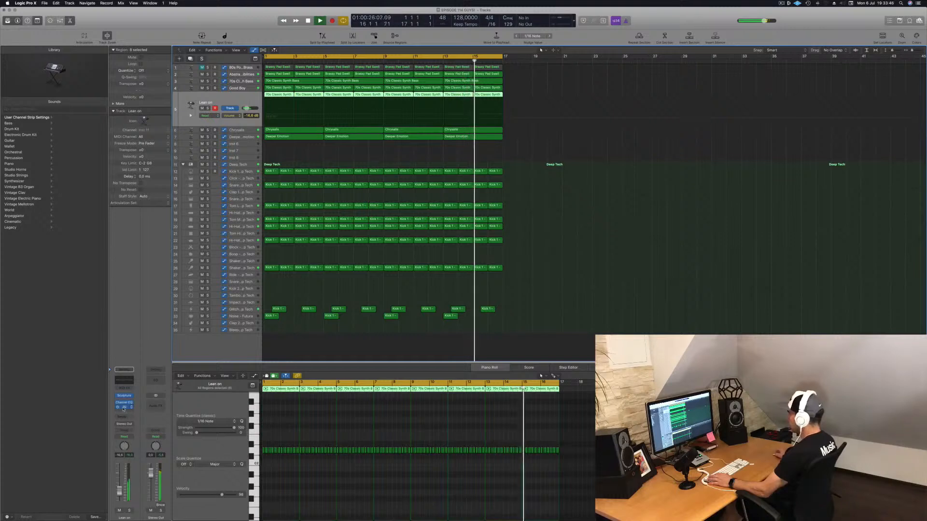
pyautogui.click(124, 408)
pyautogui.moveTo(786, 288); pyautogui.dragTo(806, 290)
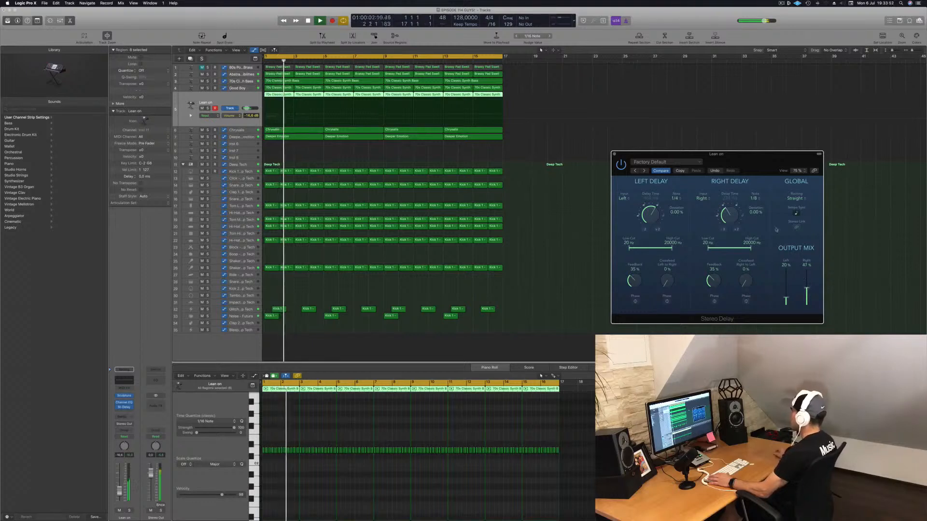
pyautogui.click(614, 154)
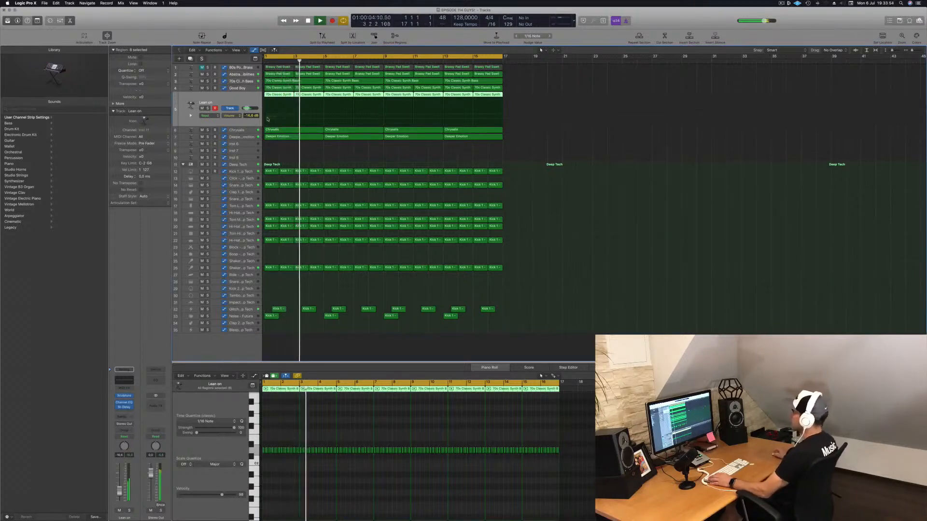
# Step: Duplicate the 70s Classic Synth Bass track and copy its first four-bar region onto the new track
pyautogui.click(235, 89)
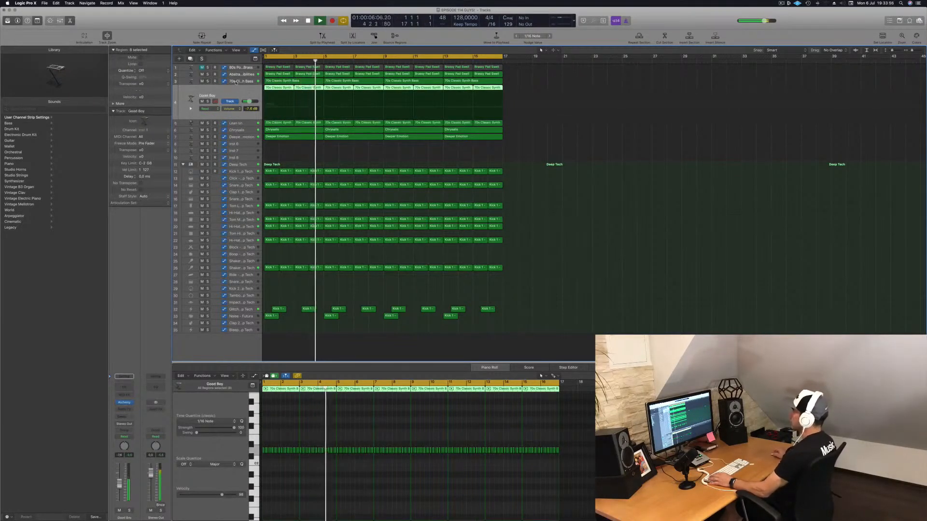
pyautogui.click(235, 82)
pyautogui.press('Return')
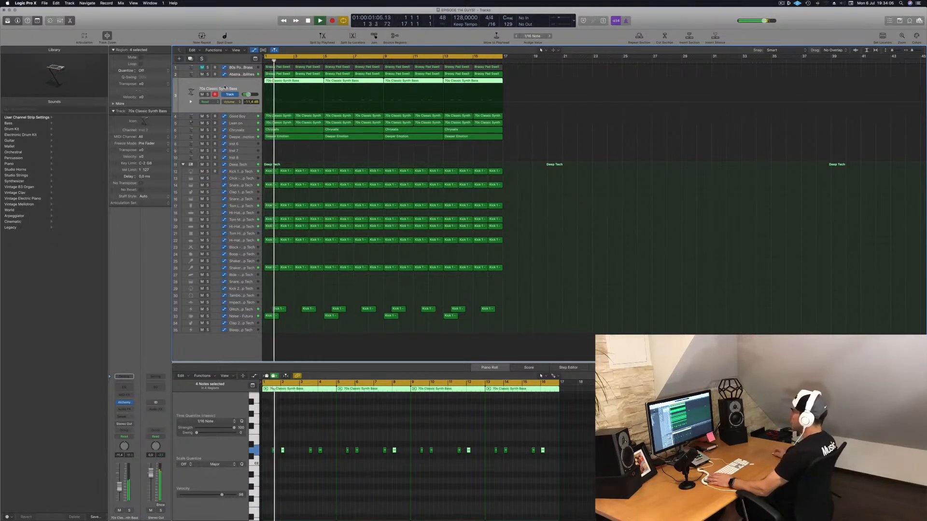
pyautogui.click(190, 58)
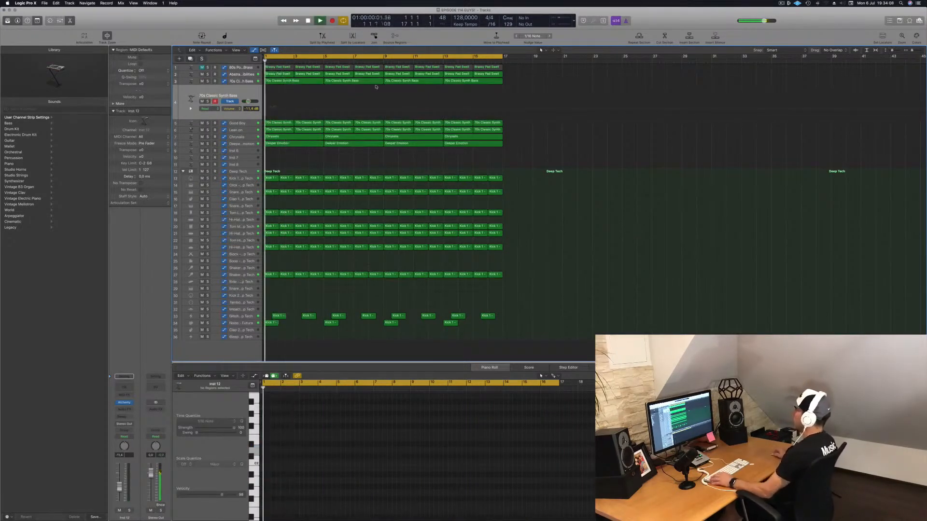
pyautogui.moveTo(297, 85); pyautogui.dragTo(302, 90)
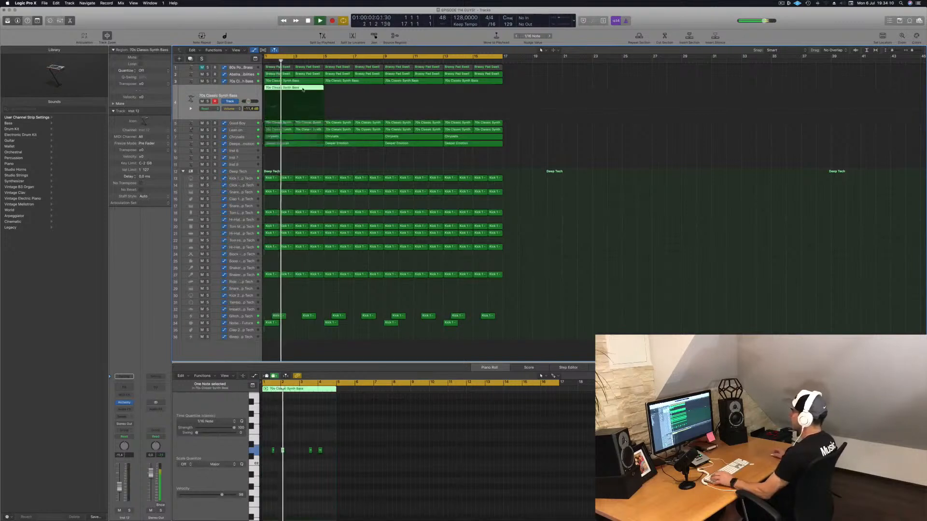
# Step: Duplicate the four notes of the copied bass region one bar later
pyautogui.scroll(4, 312, 462)
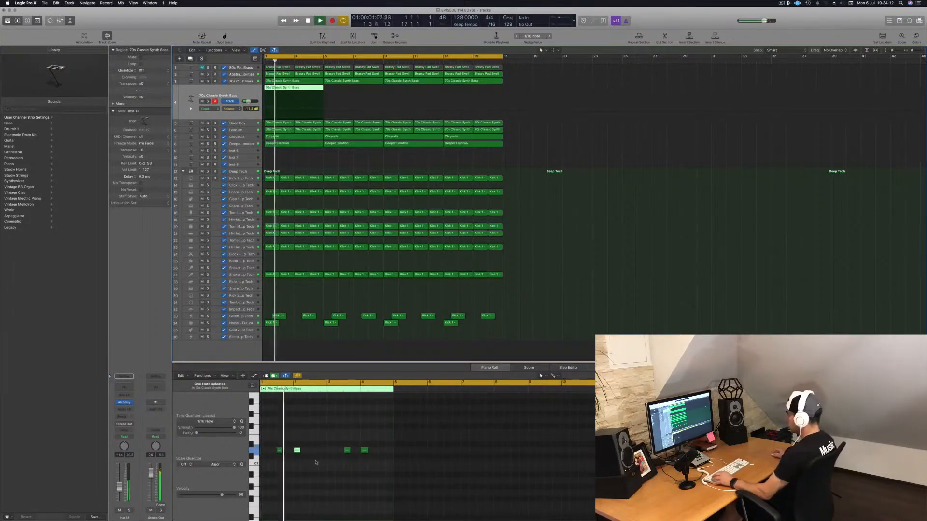
pyautogui.press('space')
pyautogui.moveTo(282, 440); pyautogui.dragTo(445, 461)
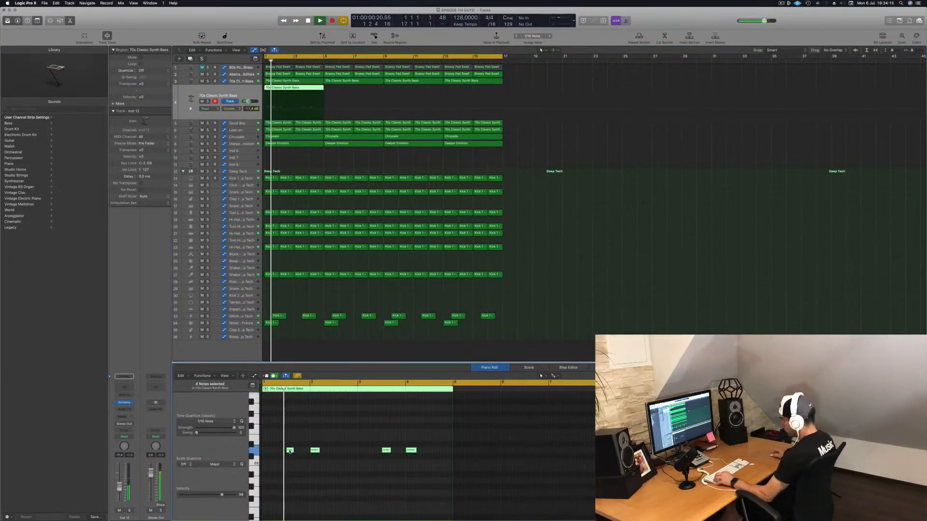
pyautogui.scroll(5, 294, 452)
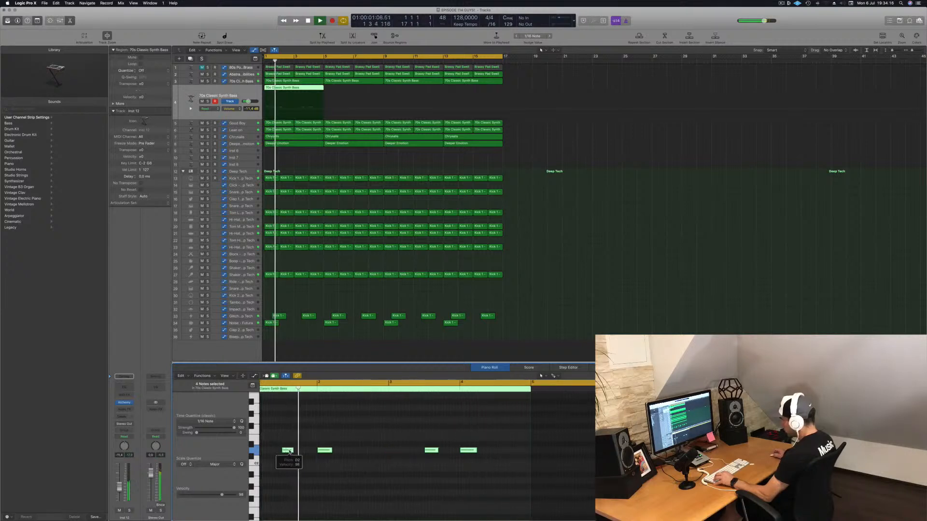
pyautogui.press('space')
pyautogui.moveTo(307, 452); pyautogui.dragTo(387, 456)
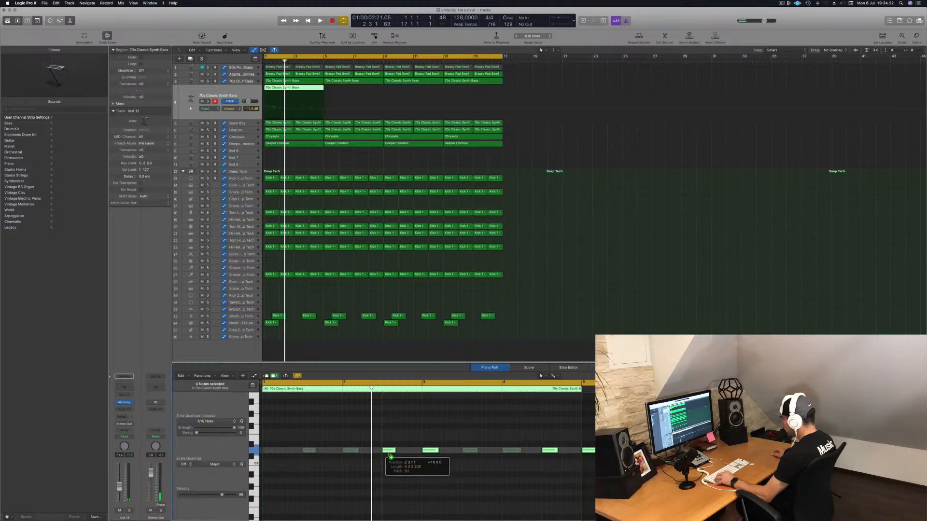
pyautogui.moveTo(390, 456); pyautogui.dragTo(391, 456)
pyautogui.press('space')
pyautogui.scroll(-2, 307, 446)
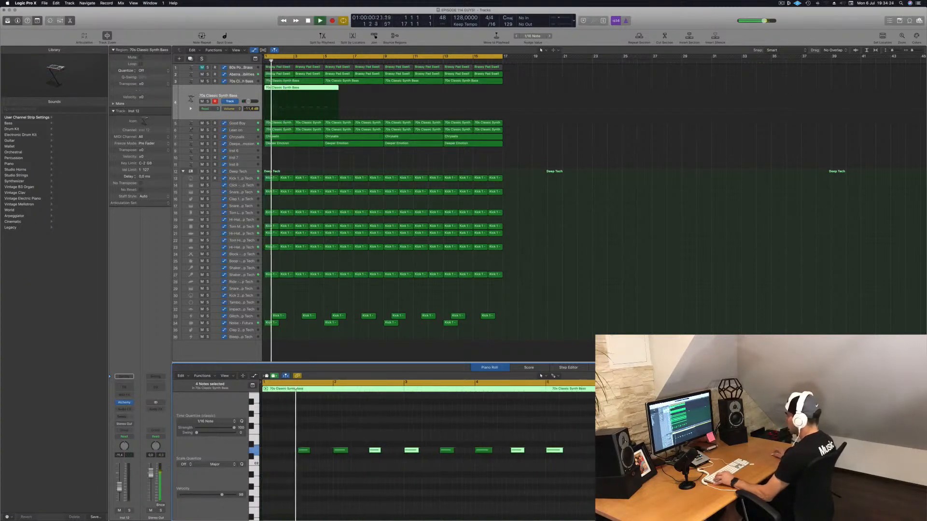
# Step: Delete all notes except the single late ones in bars 2 and 4, and trim the region to four bars
pyautogui.moveTo(298, 441); pyautogui.dragTo(338, 460)
pyautogui.press('Delete')
pyautogui.click(411, 451)
pyautogui.press('Delete')
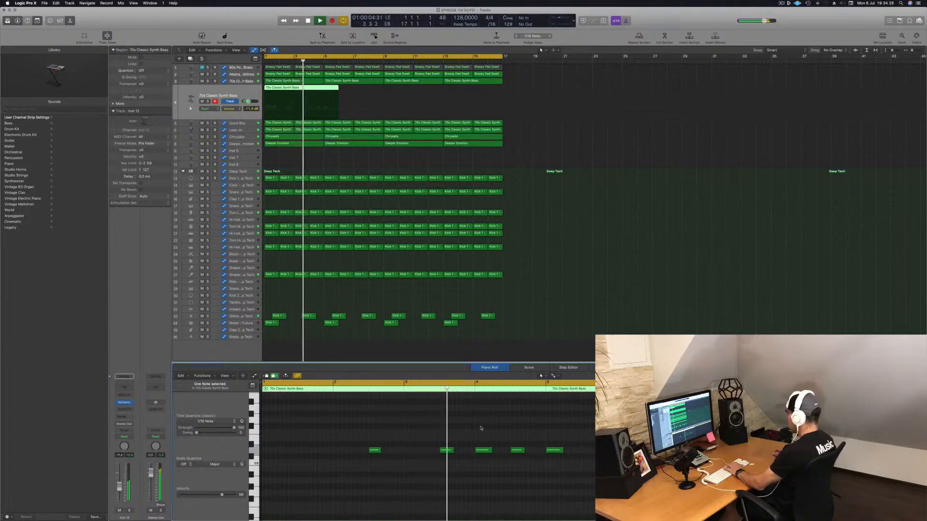
pyautogui.moveTo(433, 436); pyautogui.dragTo(492, 466)
pyautogui.press('Delete')
pyautogui.moveTo(554, 440); pyautogui.dragTo(568, 466)
pyautogui.press('Delete')
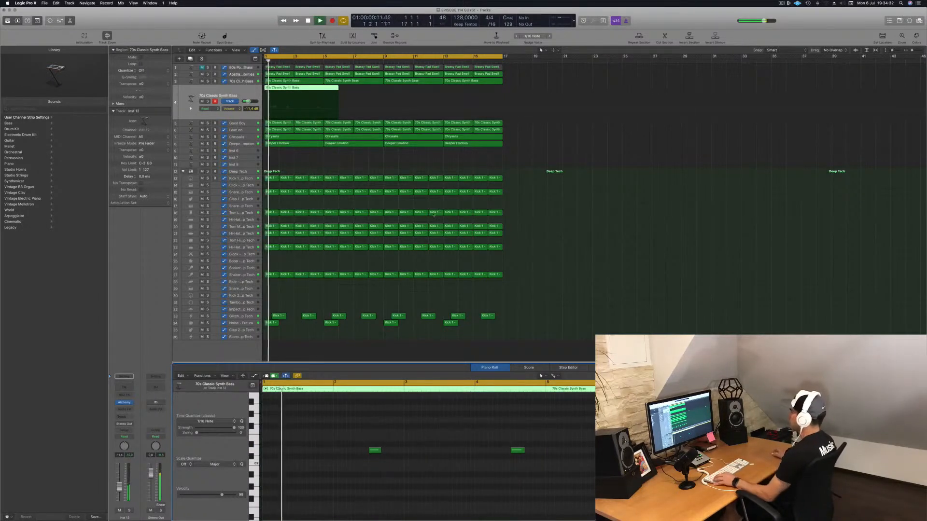
pyautogui.click(330, 91)
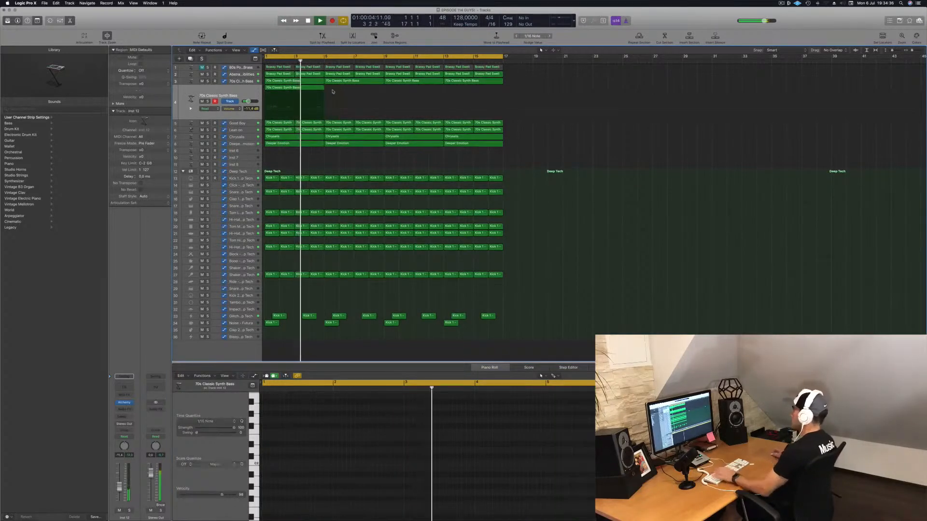
pyautogui.click(305, 90)
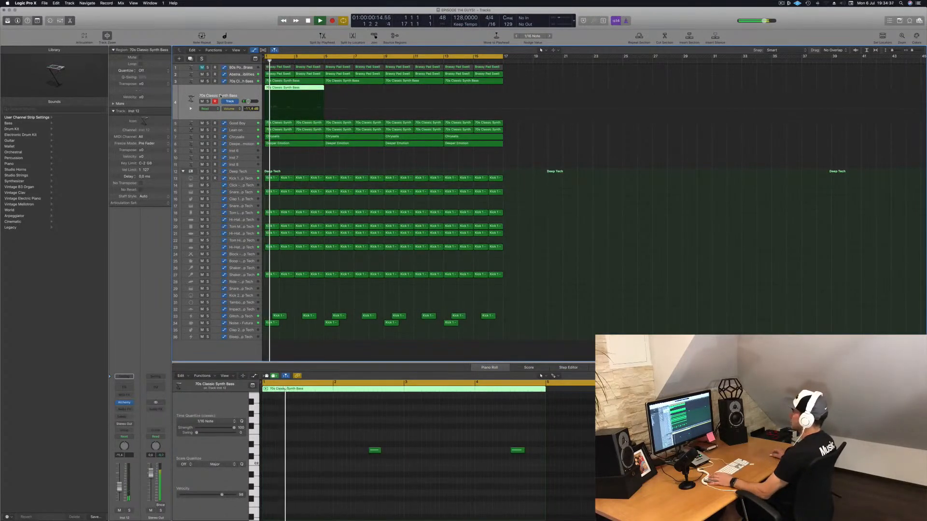
# Step: Open the duplicated bass track's Alchemy instrument to one side and copy the edited region to the following four bars
pyautogui.click(124, 402)
pyautogui.moveTo(188, 24); pyautogui.dragTo(595, 133)
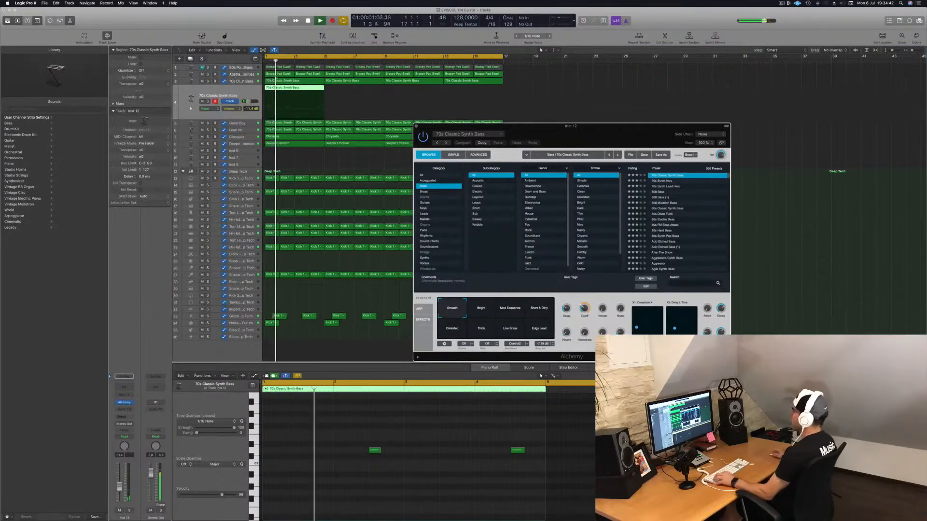
pyautogui.moveTo(289, 89); pyautogui.dragTo(349, 94)
pyautogui.press('space')
# Step: Enable a low cut at 355 Hz with a 24 dB/Oct slope in the Lean on track's Channel EQ
pyautogui.click(235, 133)
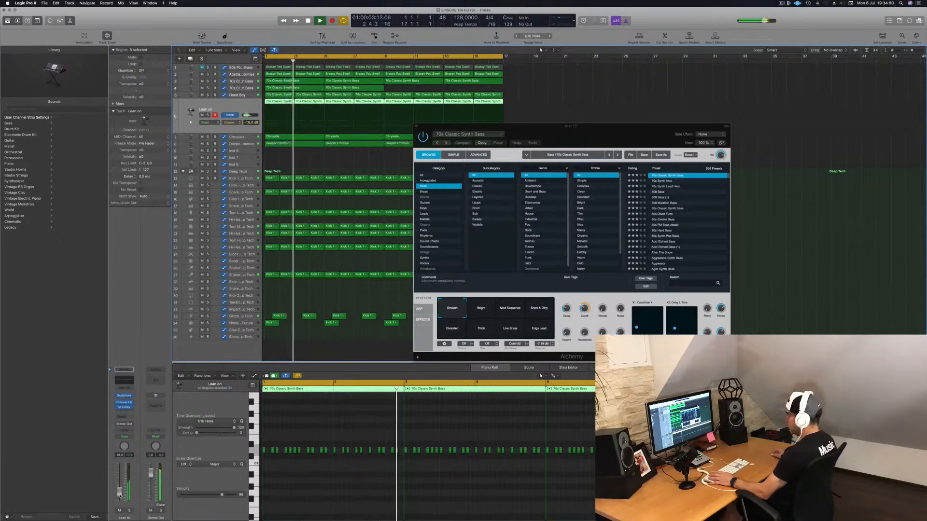
pyautogui.click(124, 381)
pyautogui.click(41, 46)
pyautogui.moveTo(51, 105)
pyautogui.mouseDown()
pyautogui.moveTo(225, 113)
pyautogui.moveTo(244, 104)
pyautogui.mouseUp()
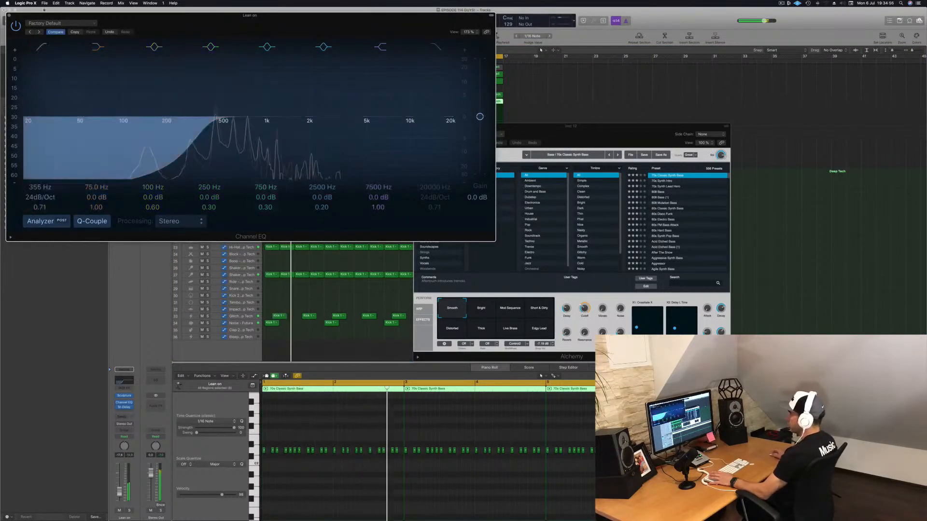
# Step: Close the Channel EQ and the Alchemy instrument windows and restart playback from the beginning
pyautogui.click(9, 15)
pyautogui.press('Return')
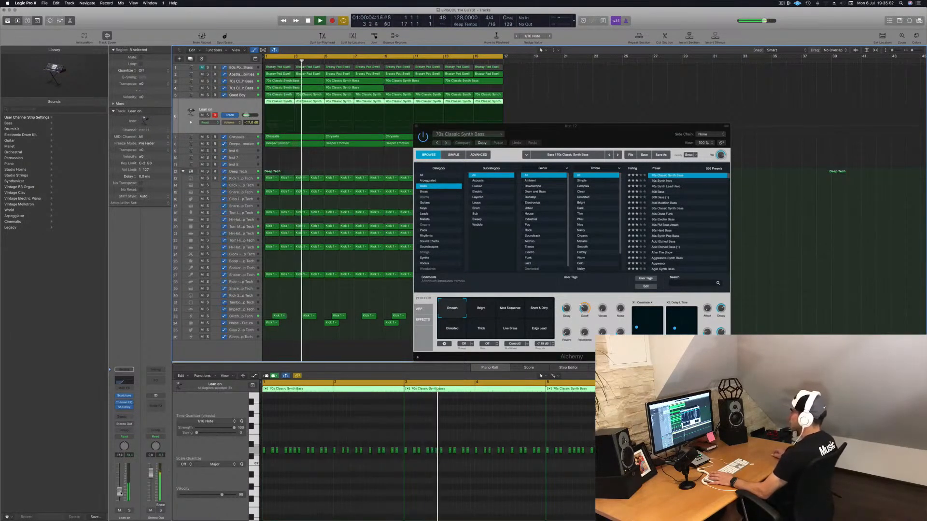
pyautogui.moveTo(536, 135); pyautogui.dragTo(419, 140)
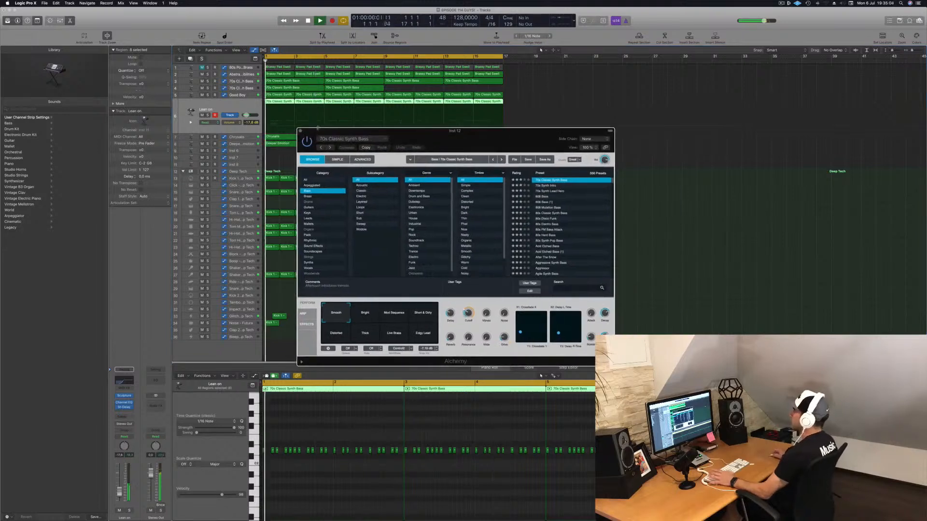
pyautogui.click(299, 130)
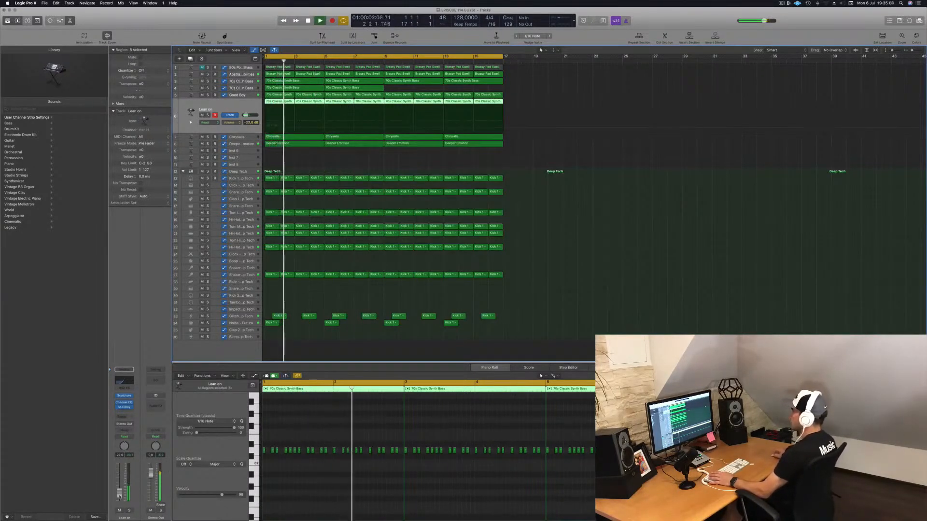
# Step: Copy the sparse second bass part across bars 9 to 16 and open that track's Alchemy instrument beside the arrangement
pyautogui.click(363, 89)
pyautogui.moveTo(393, 89); pyautogui.dragTo(414, 95)
pyautogui.click(237, 90)
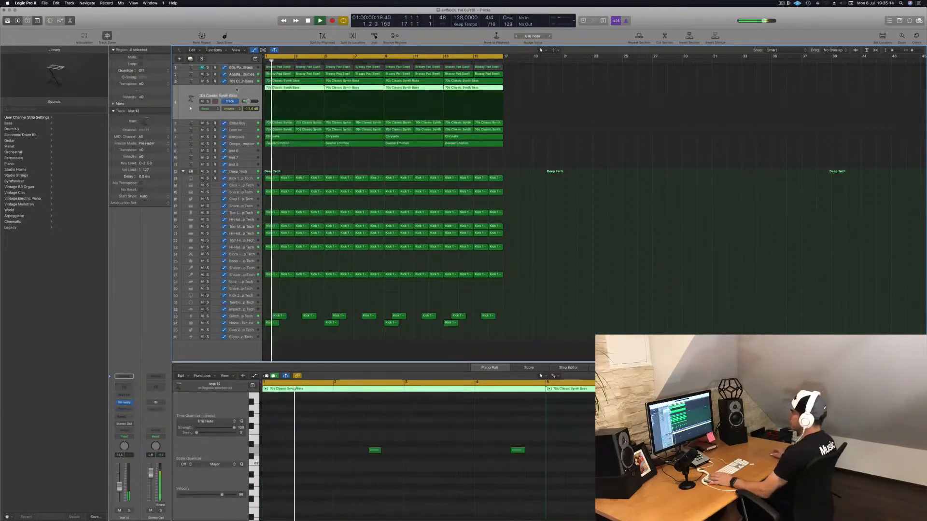
pyautogui.click(124, 402)
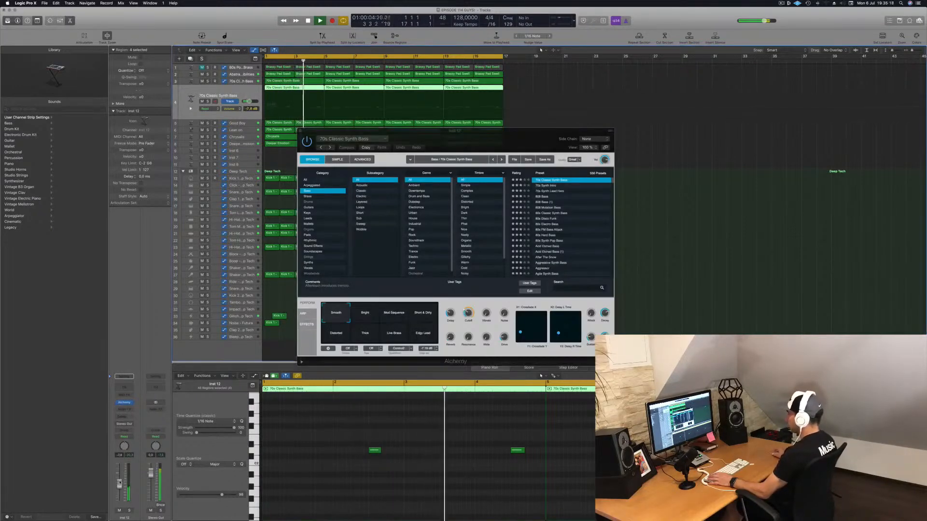
pyautogui.moveTo(521, 137); pyautogui.dragTo(633, 132)
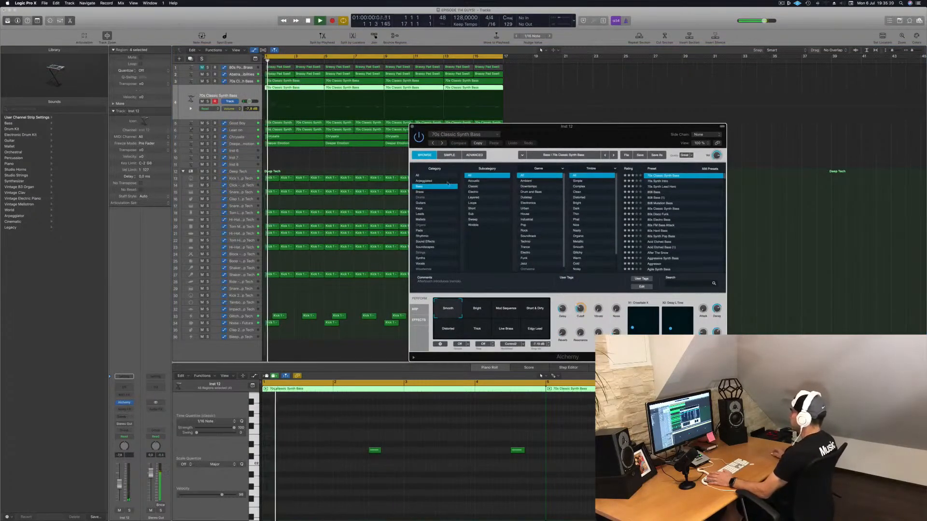
# Step: Try the Brass category presets Vintage Brassy Pad, Smooth Analog Lead and Out Of Touch on the sparse bass track
pyautogui.click(424, 192)
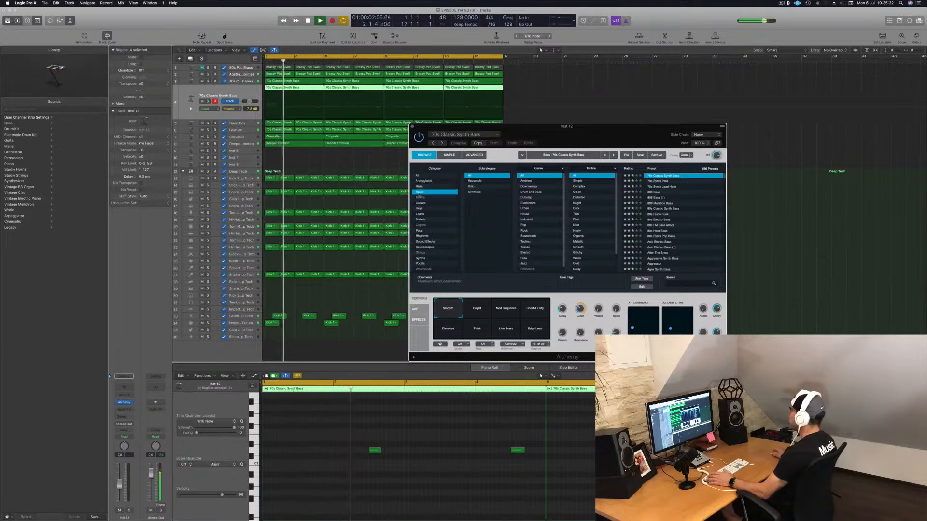
pyautogui.click(693, 257)
pyautogui.scroll(-4, 685, 258)
pyautogui.click(669, 263)
pyautogui.click(671, 230)
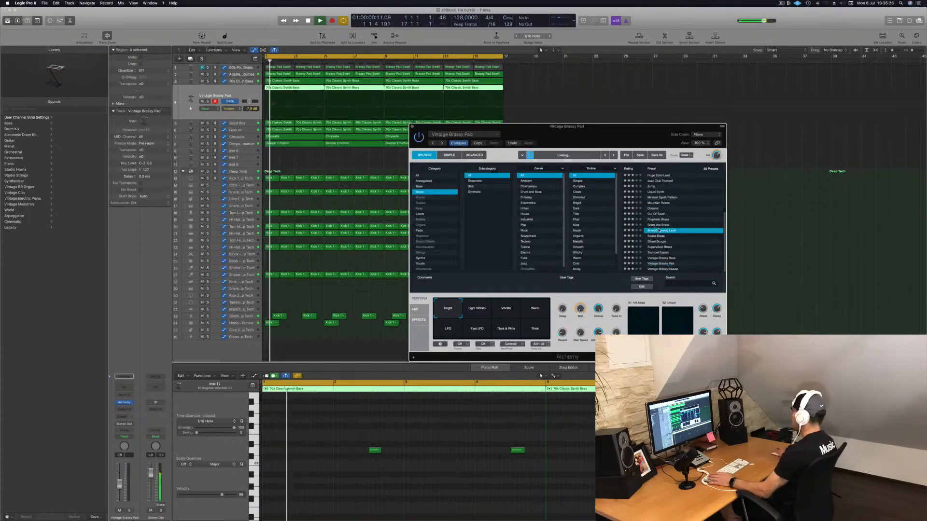
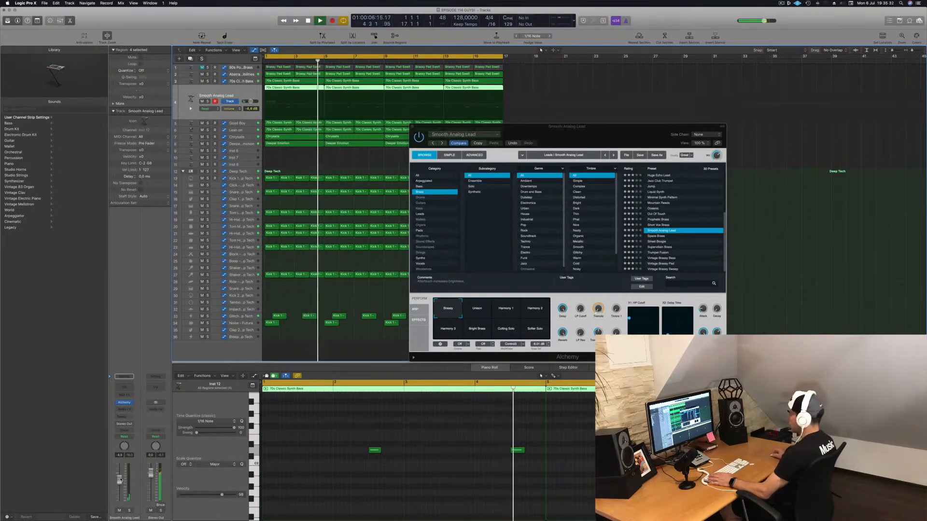
pyautogui.click(655, 215)
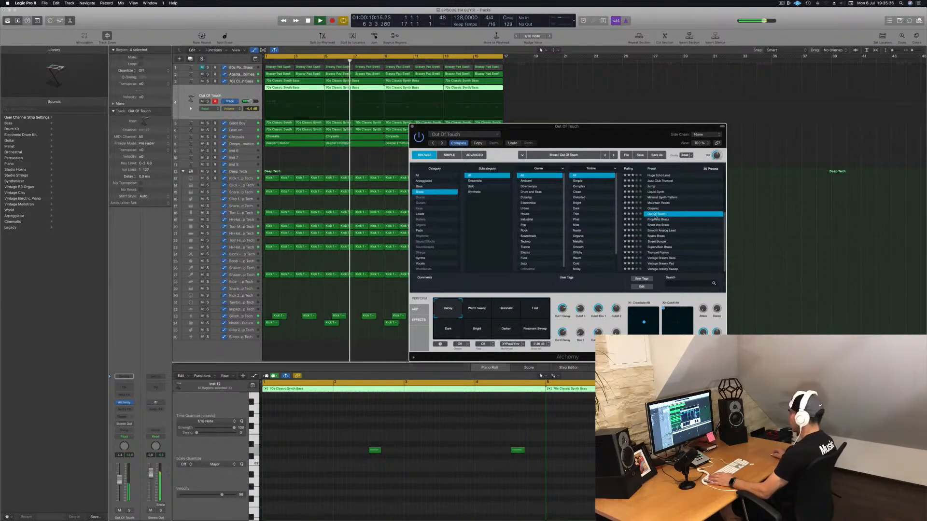
pyautogui.scroll(5, 676, 207)
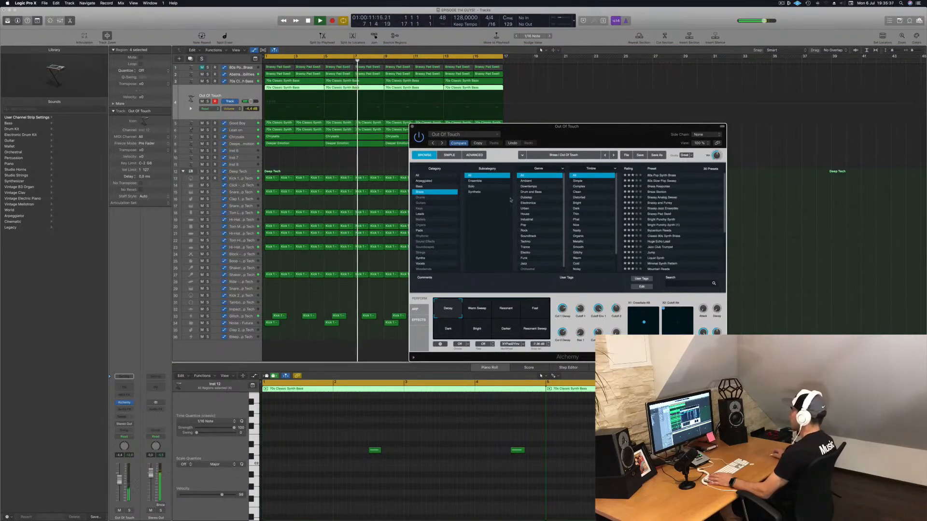
# Step: Try Bass category presets on the sparse part, including Iron Conqueror and Insane Glory, adjusting the track volume slightly
pyautogui.click(419, 187)
pyautogui.scroll(-10, 665, 219)
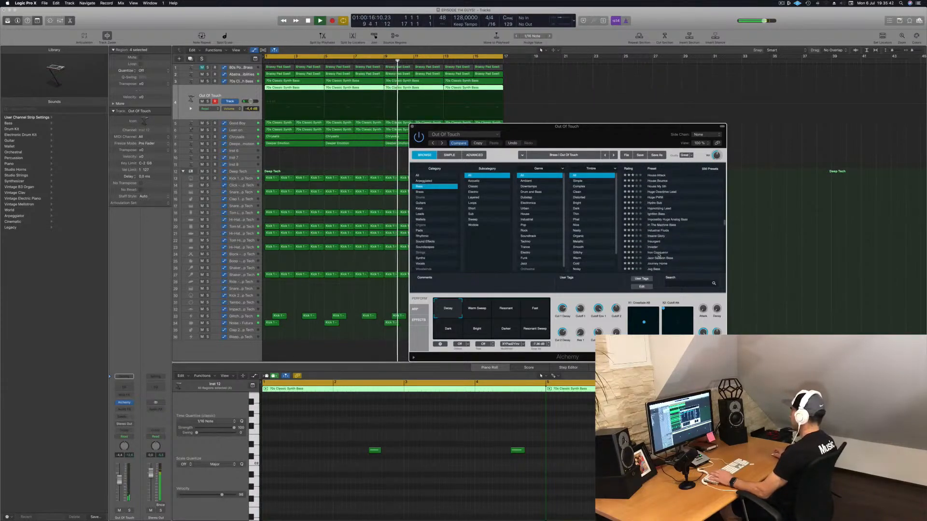
pyautogui.click(677, 252)
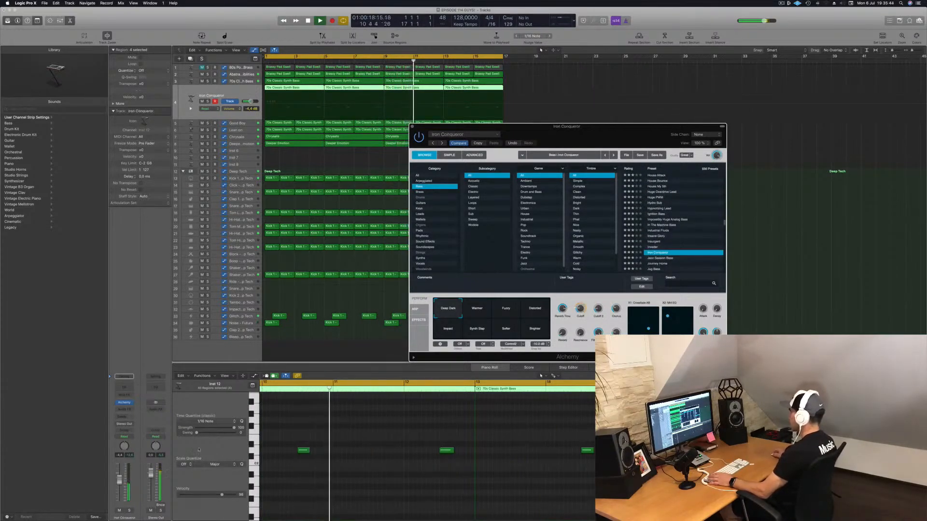
pyautogui.click(652, 247)
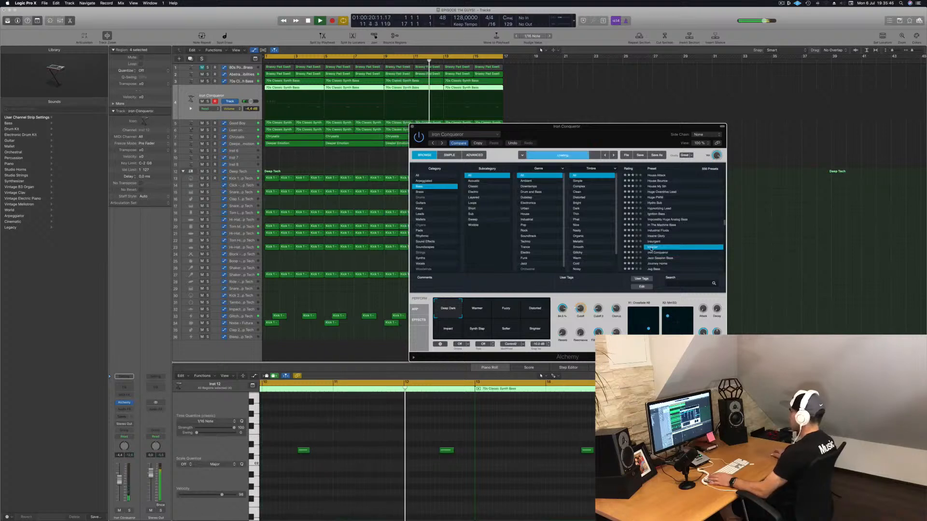
pyautogui.moveTo(119, 482); pyautogui.dragTo(118, 483)
pyautogui.click(663, 237)
pyautogui.click(662, 236)
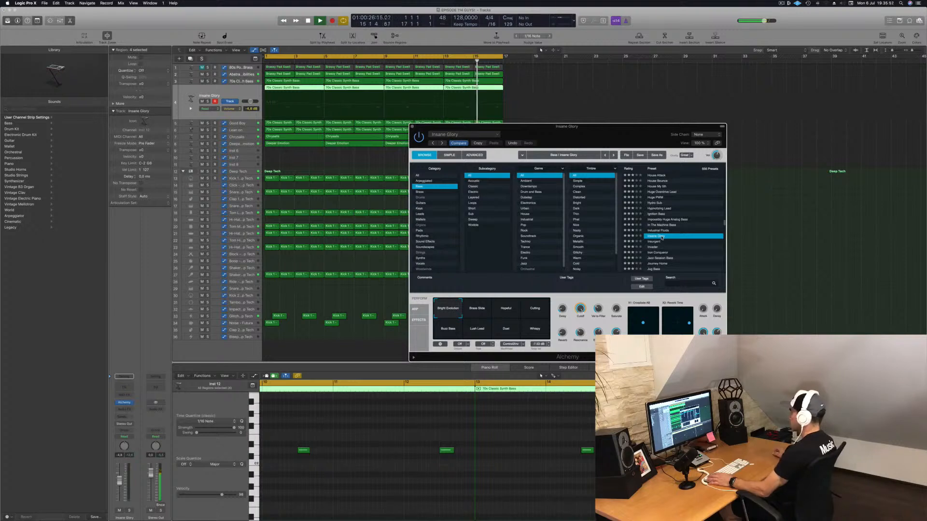
pyautogui.press('space')
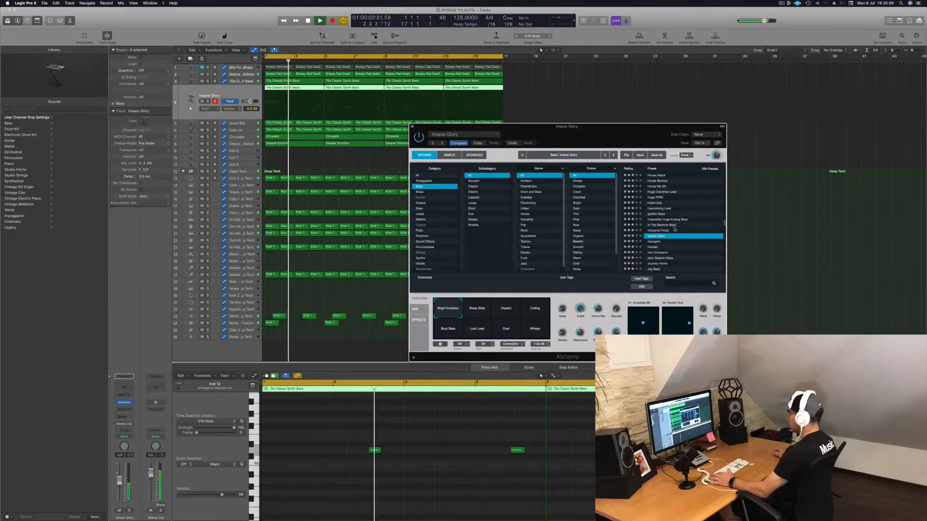
# Step: Audition the presets Industrial Fluids, Hydro Sub, Heavy Stacked Lead and Heavy Duty, raising the track volume slightly
pyautogui.click(665, 230)
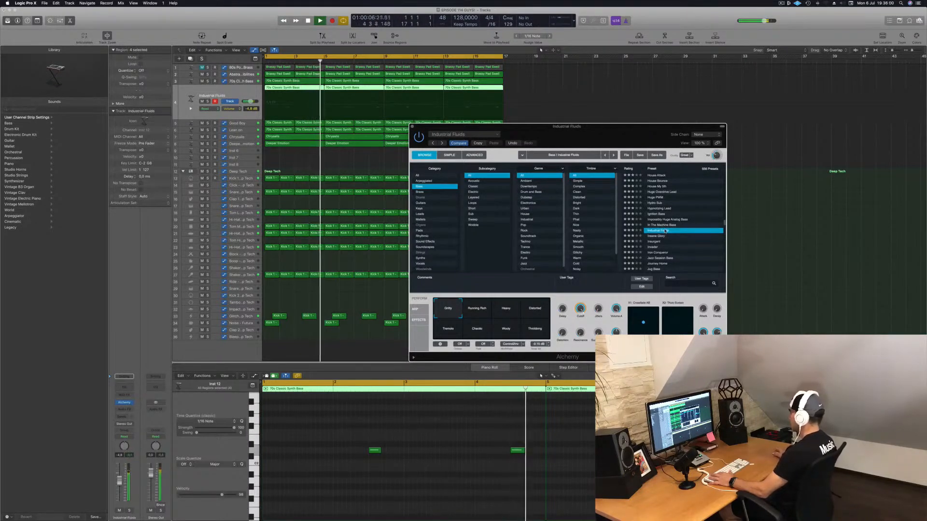
pyautogui.click(656, 203)
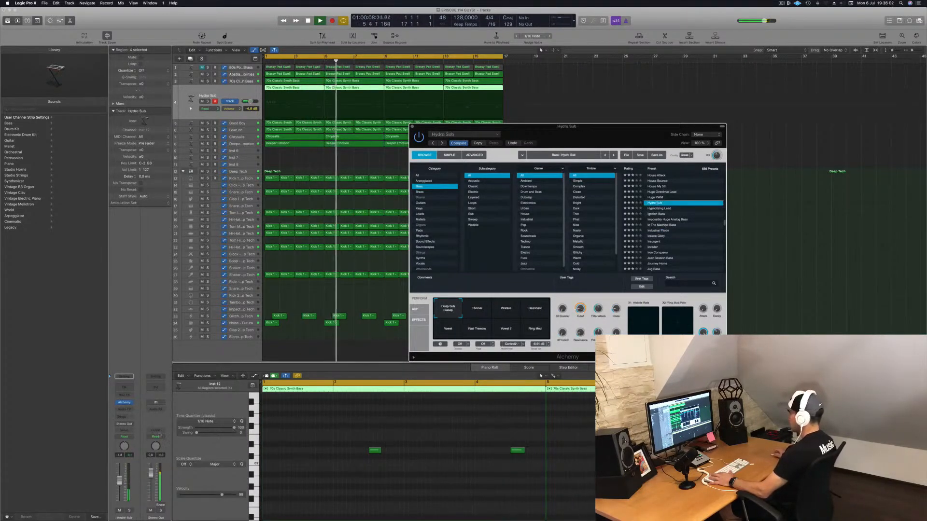
pyautogui.moveTo(122, 482); pyautogui.dragTo(121, 478)
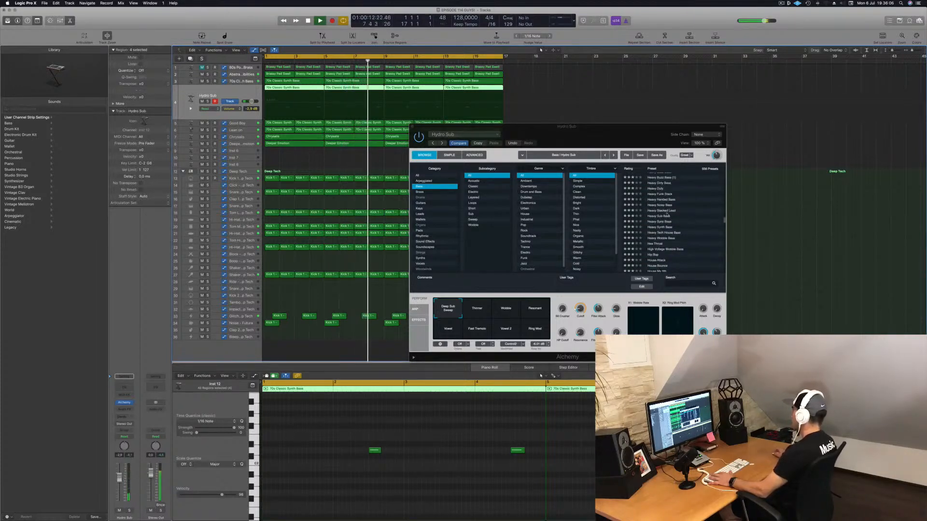
pyautogui.click(665, 212)
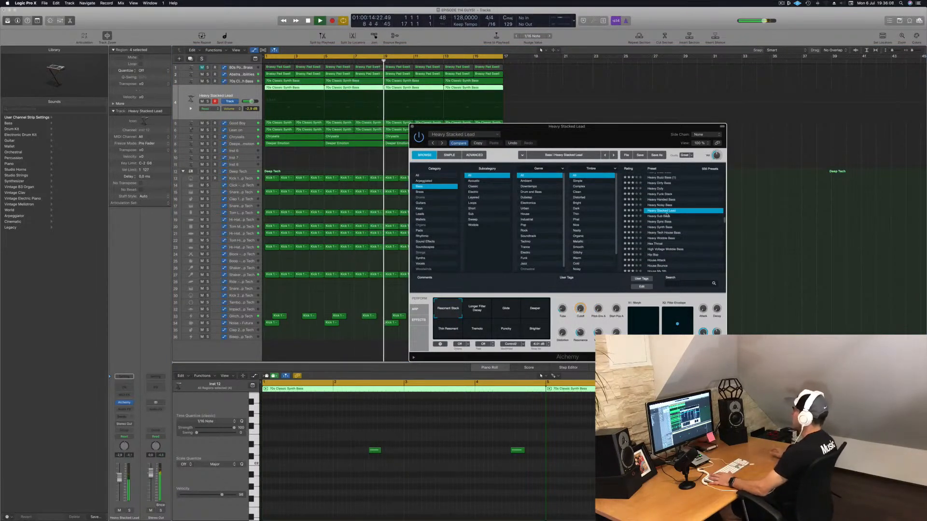
pyautogui.scroll(5, 681, 225)
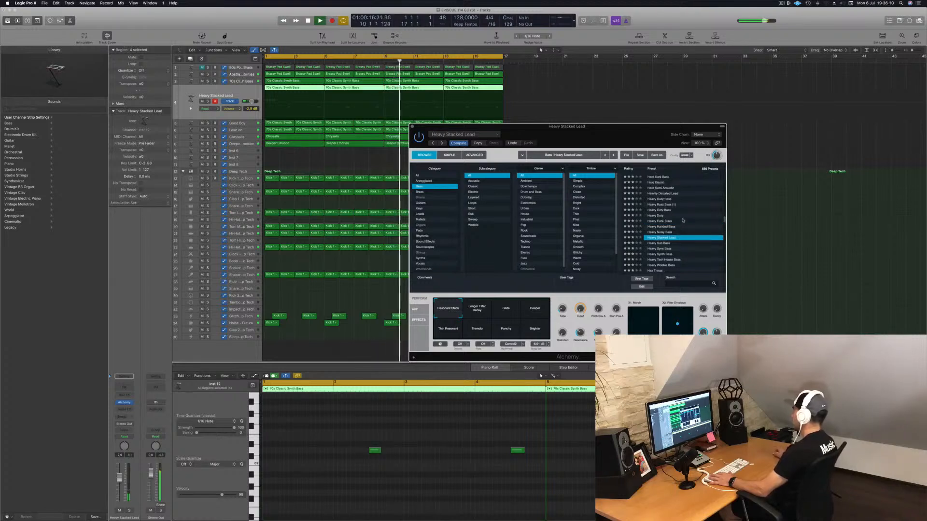
pyautogui.click(661, 216)
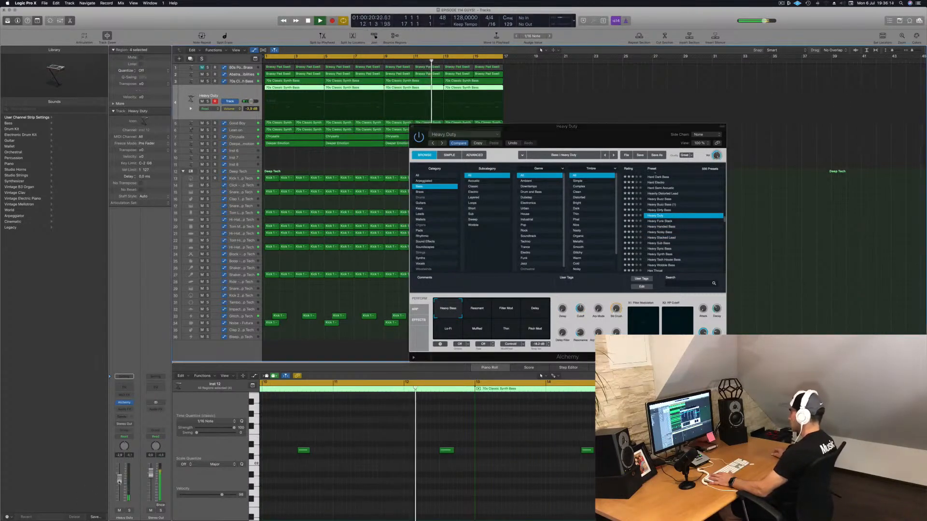
# Step: Audition the bass presets Heavy Buzz Bass, Hard Electro and Grunge Bass on the sparse part
pyautogui.click(660, 199)
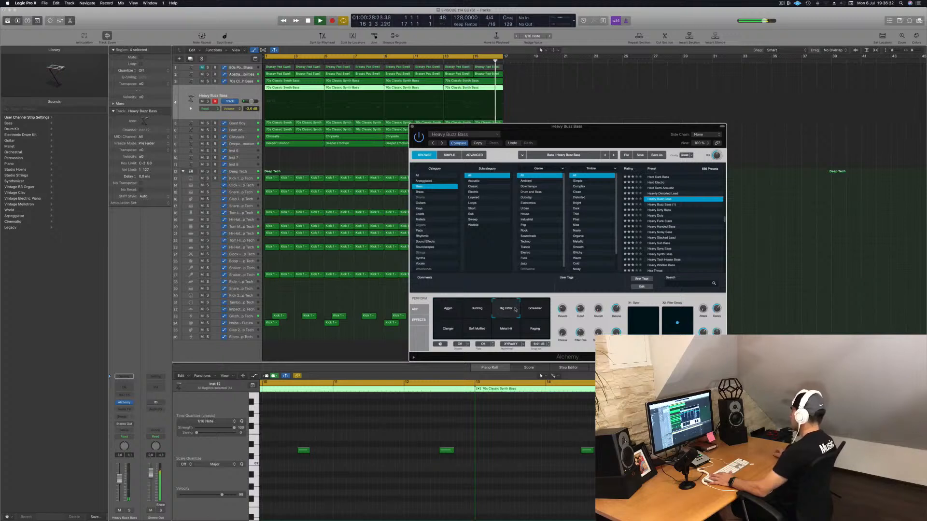
pyautogui.scroll(3, 686, 240)
pyautogui.click(675, 217)
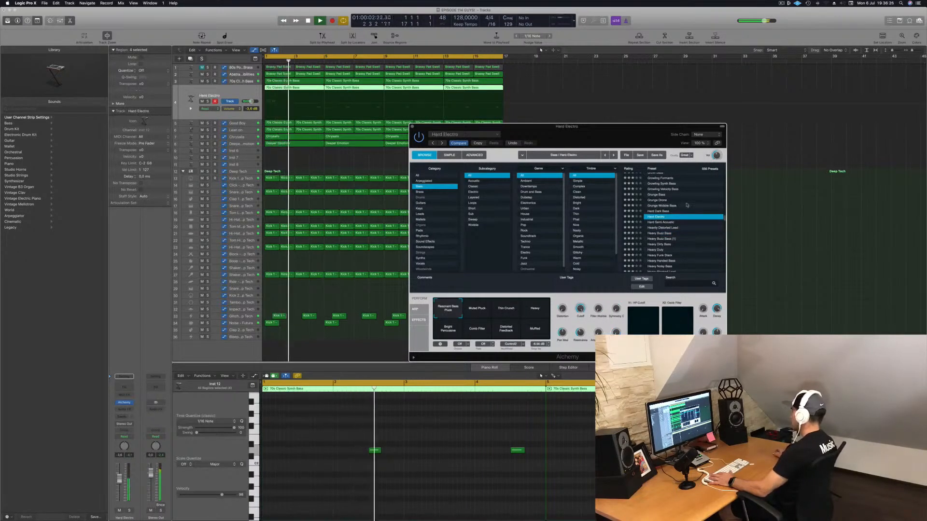
pyautogui.click(655, 195)
pyautogui.scroll(2, 668, 199)
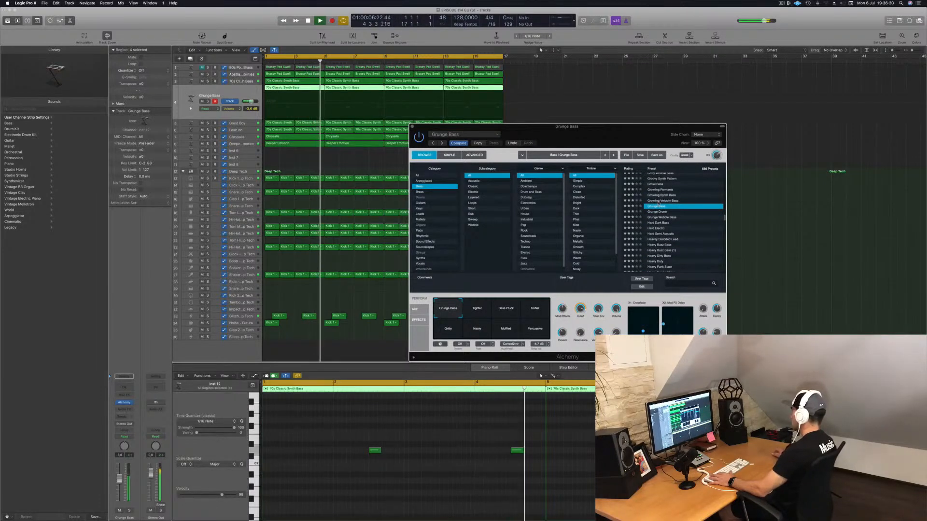
# Step: Compare Growling Velocity Bass and Growling Synth Bass, and load the Growling Formants preset
pyautogui.click(658, 201)
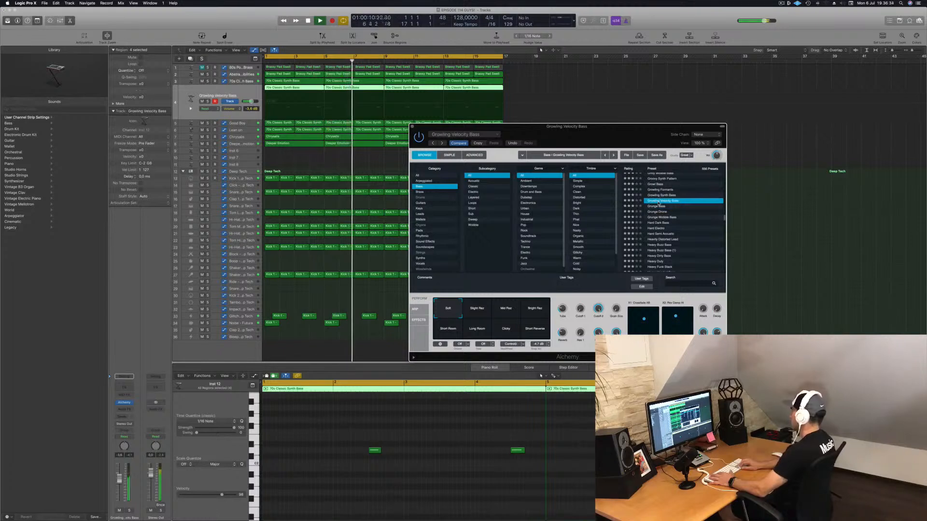
pyautogui.press('Up')
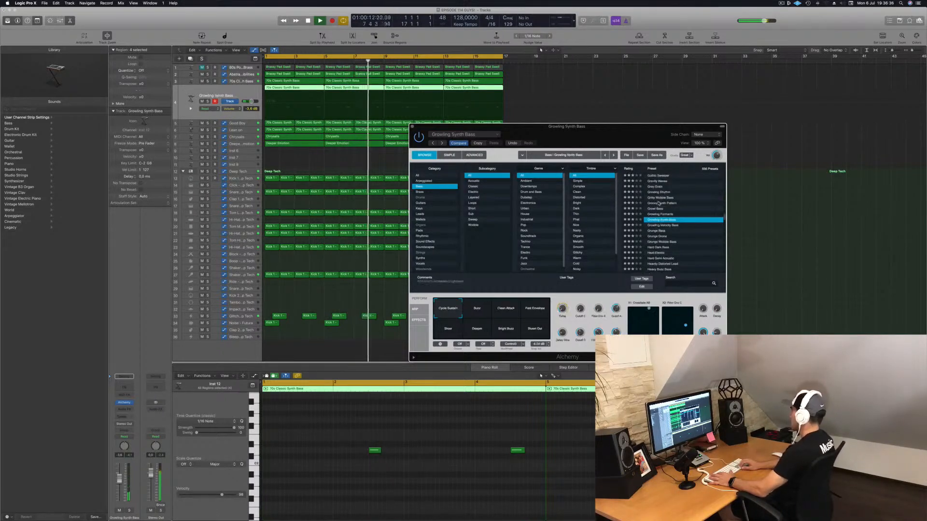
pyautogui.press('Up')
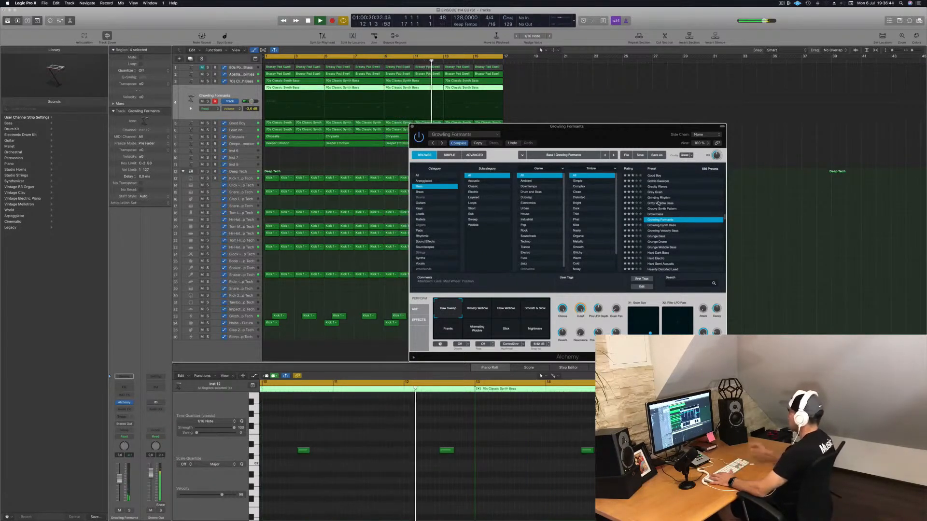
# Step: Audition Growling Formants' performance snapshots, choose the one between Alternating Wobble and Nightmare, and lower the track volume to about -8 dB
pyautogui.click(484, 305)
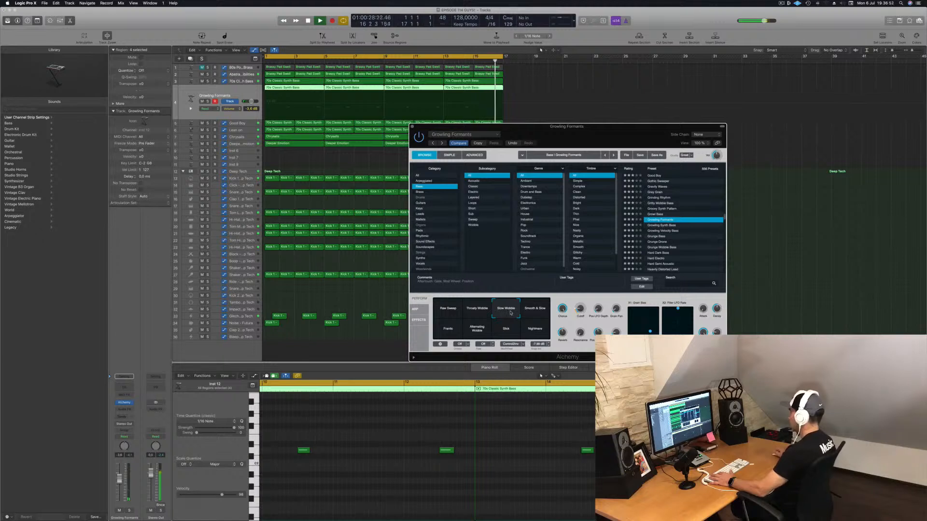
pyautogui.click(538, 311)
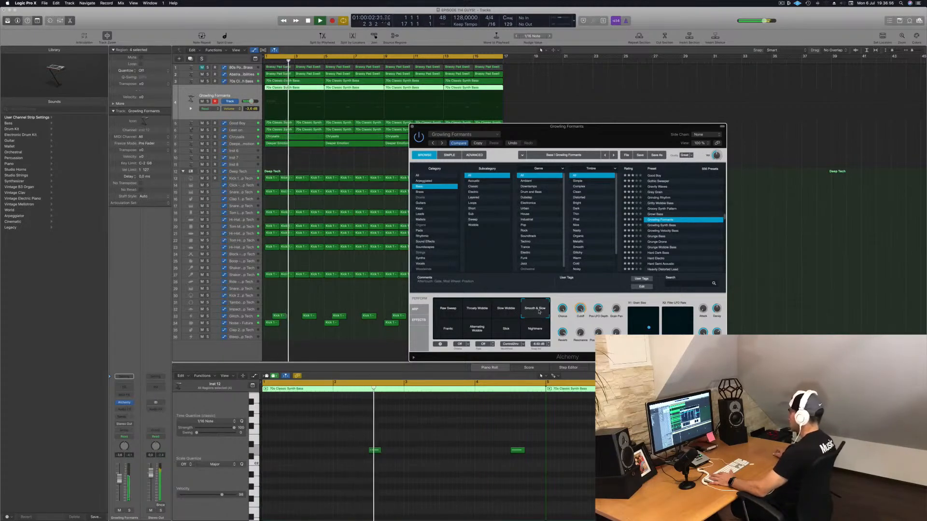
pyautogui.click(451, 331)
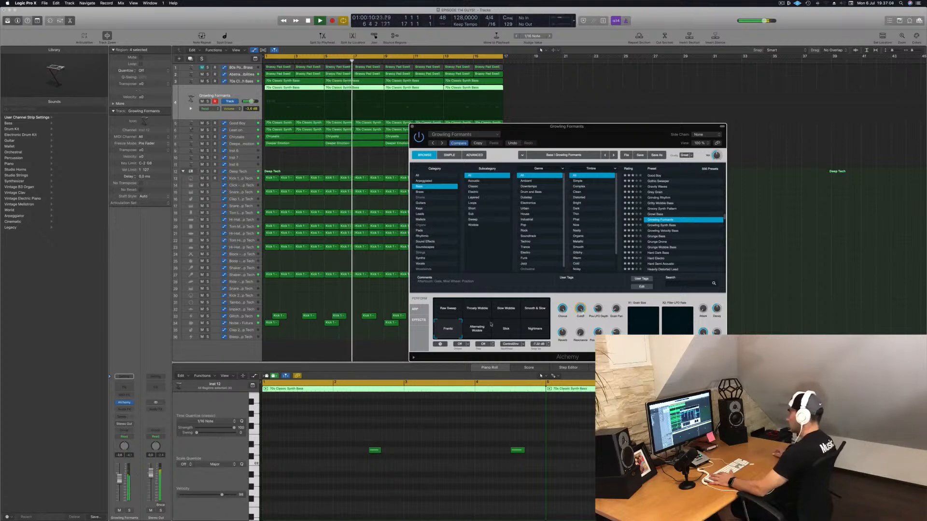
pyautogui.click(539, 332)
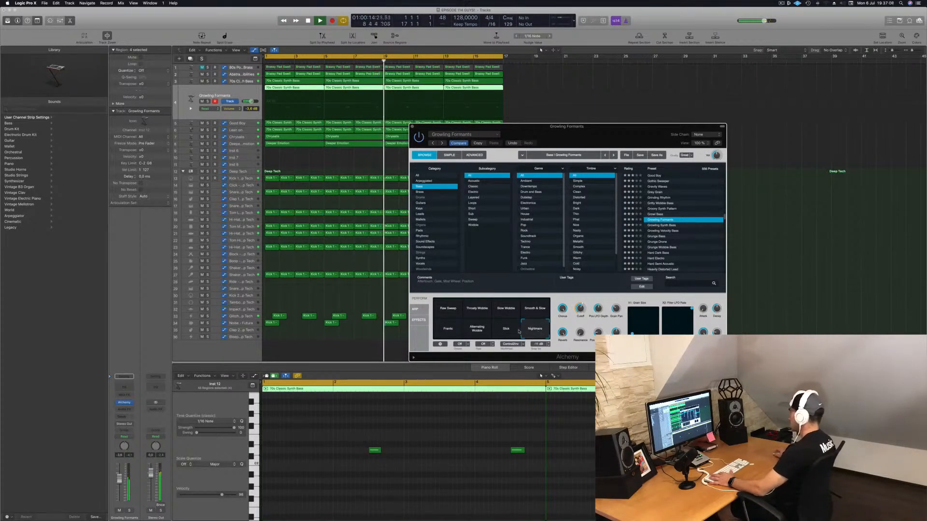
pyautogui.click(509, 332)
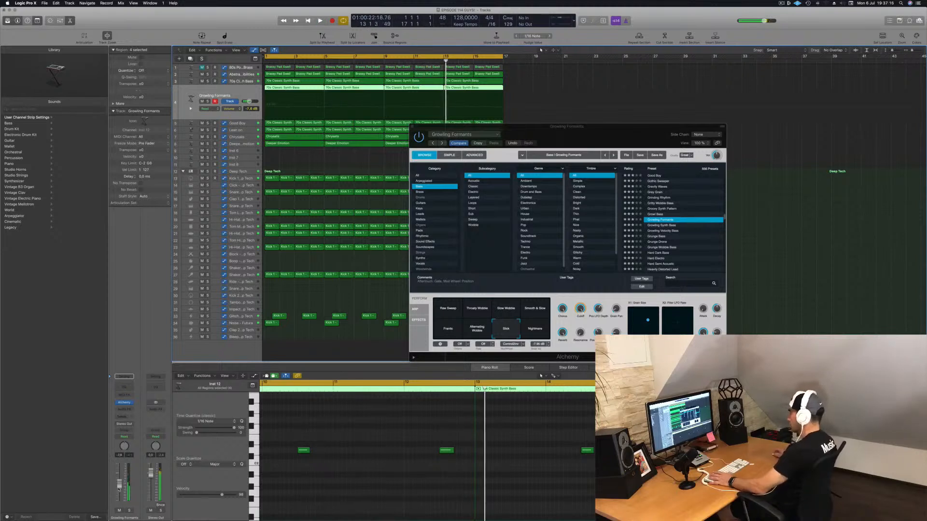
pyautogui.press('space')
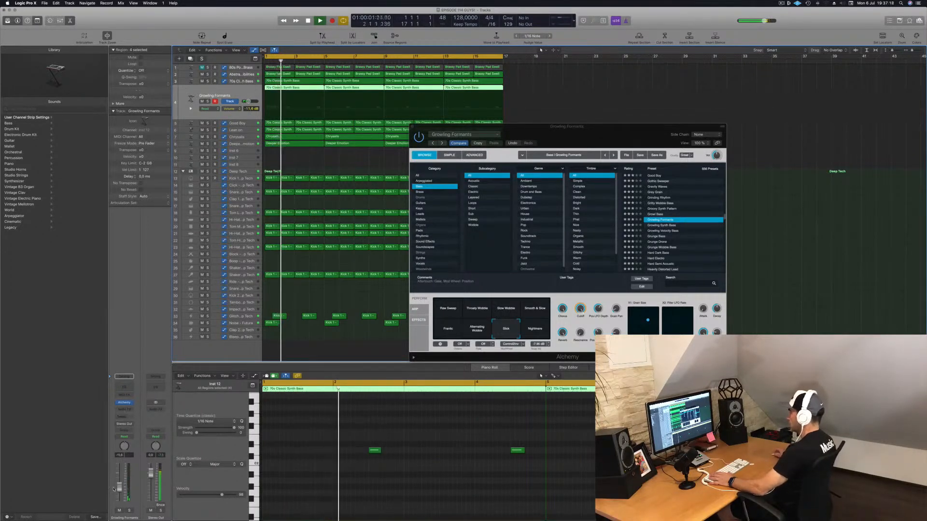
pyautogui.press('Return')
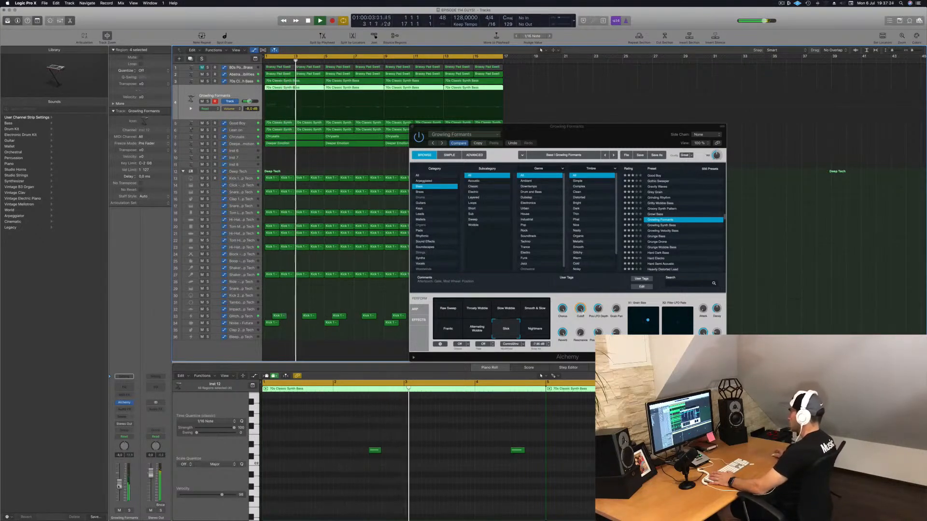
# Step: Listen to the arrangement with the Alchemy window closed, and reselect the Growling Formants track
pyautogui.click(690, 101)
pyautogui.moveTo(600, 129); pyautogui.dragTo(483, 130)
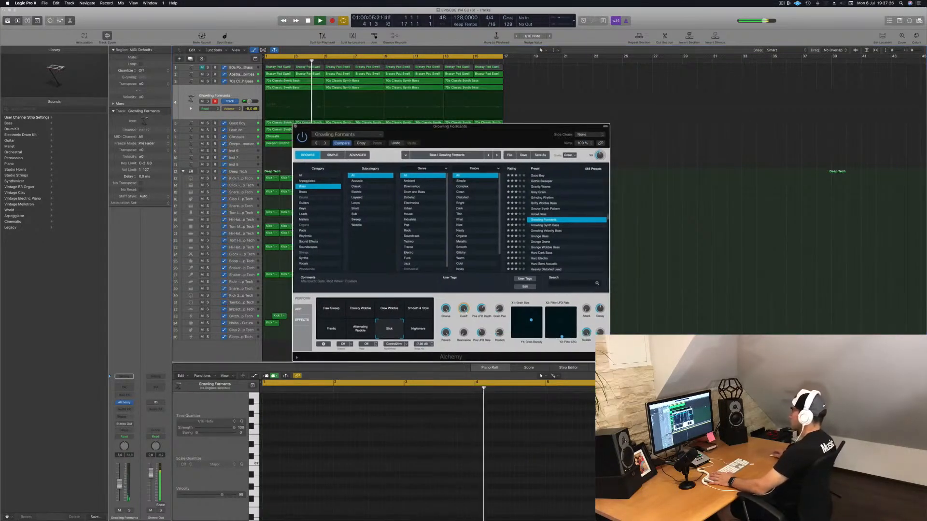
pyautogui.click(295, 127)
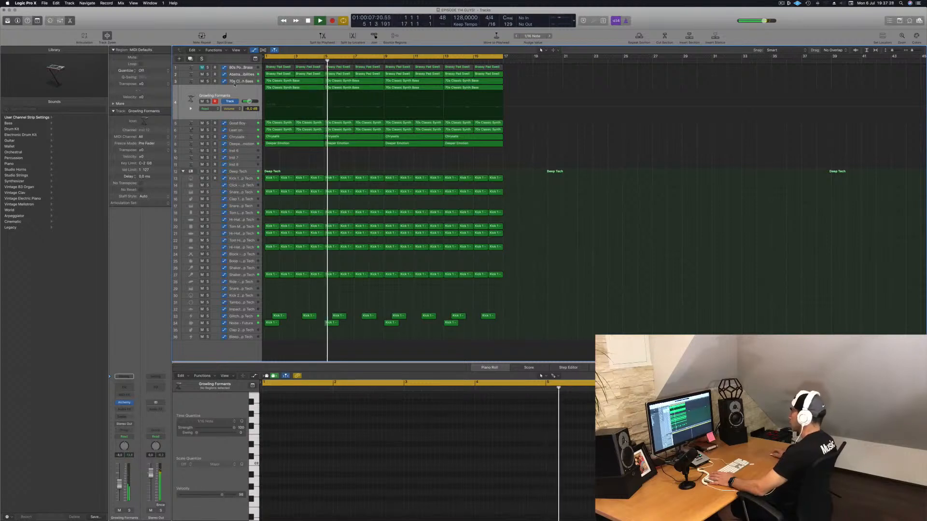
pyautogui.click(227, 92)
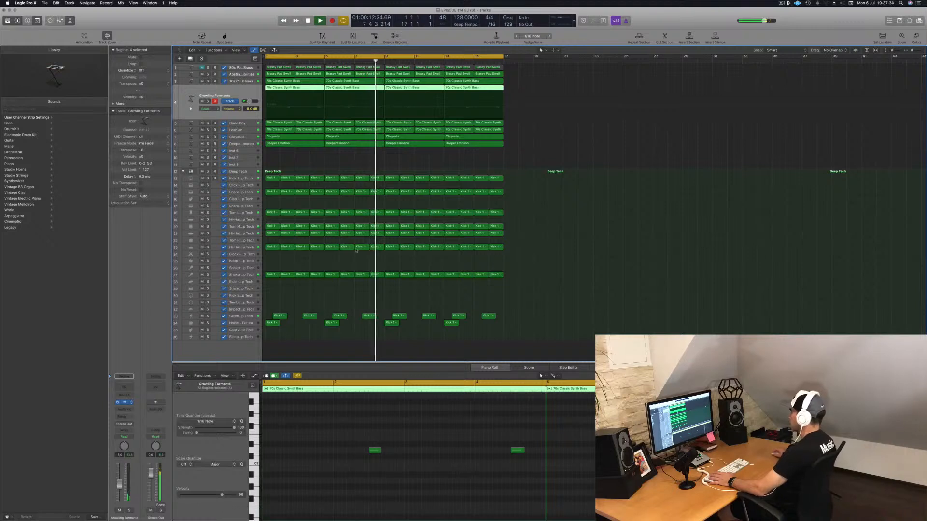
# Step: Reopen Alchemy and audition Growling Formants' snapshots Alternating Wobble, Frantic and Raw Sweep from the start of the song
pyautogui.click(124, 402)
pyautogui.press('space')
pyautogui.click(360, 330)
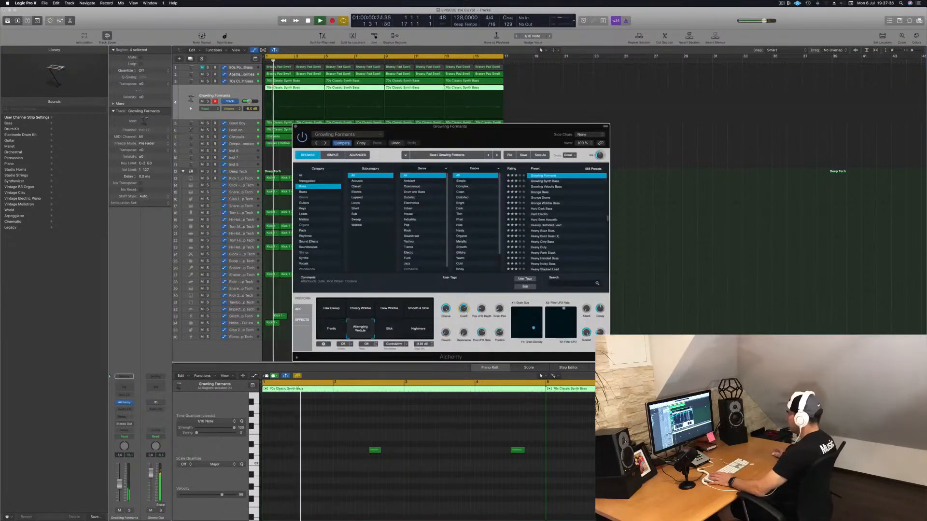
pyautogui.click(330, 331)
pyautogui.press('space')
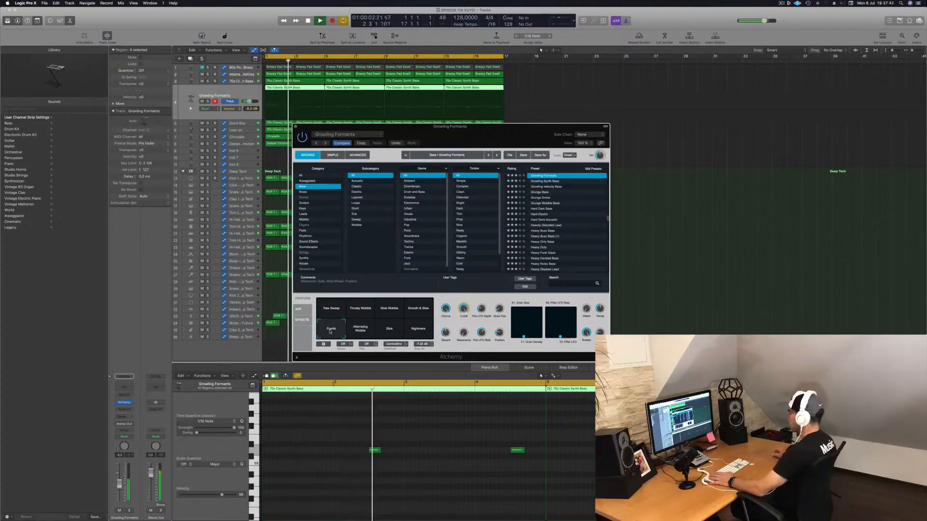
pyautogui.moveTo(515, 129); pyautogui.dragTo(610, 185)
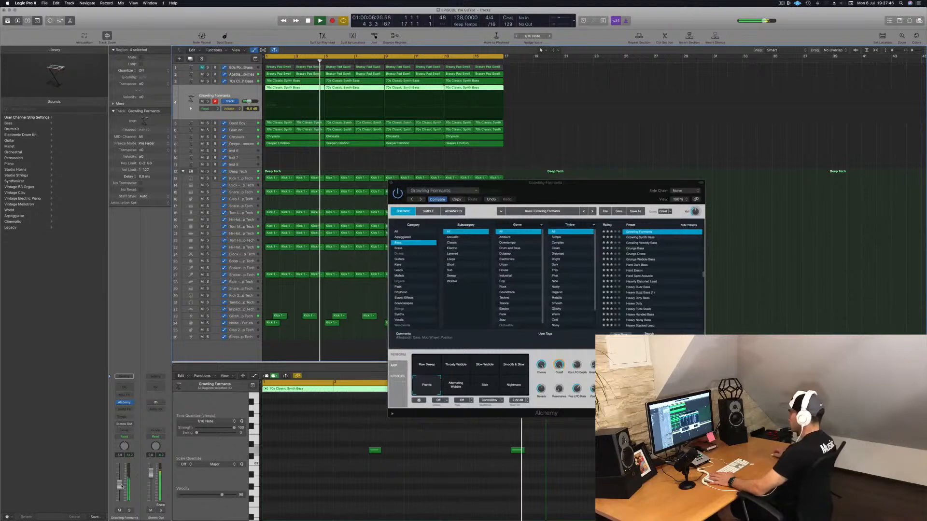
pyautogui.press('space')
pyautogui.press('space')
pyautogui.click(432, 367)
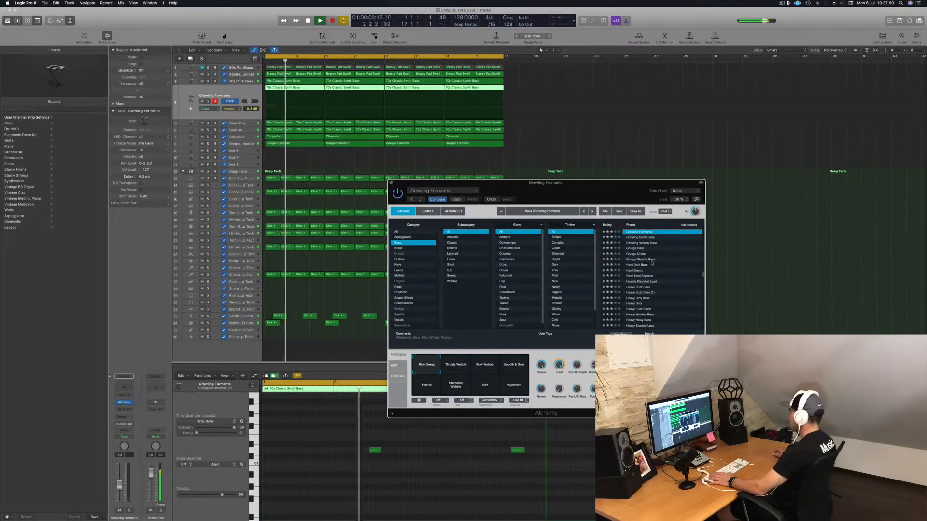
# Step: Audition the presets Growl Bass, Groovy Synth Pattern and Gritty Wobble Bass on the sparse bass part
pyautogui.scroll(5, 649, 251)
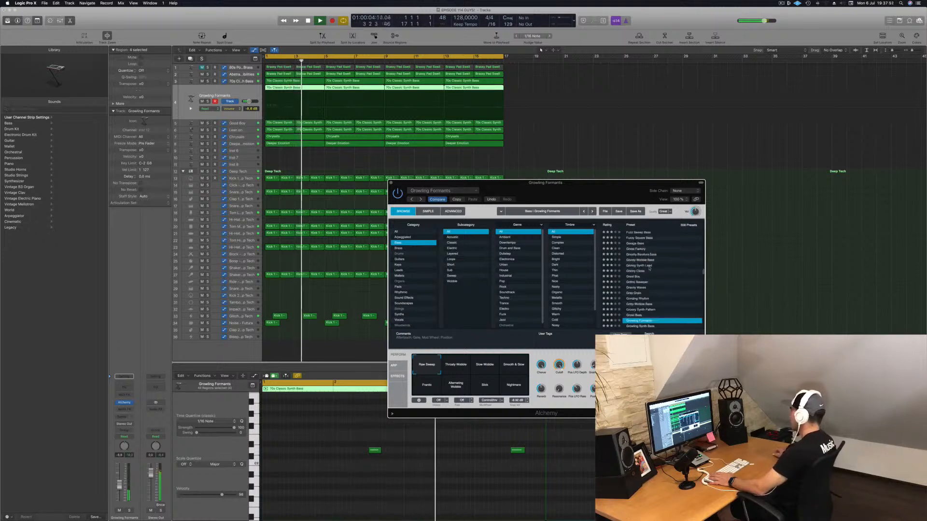
pyautogui.click(639, 316)
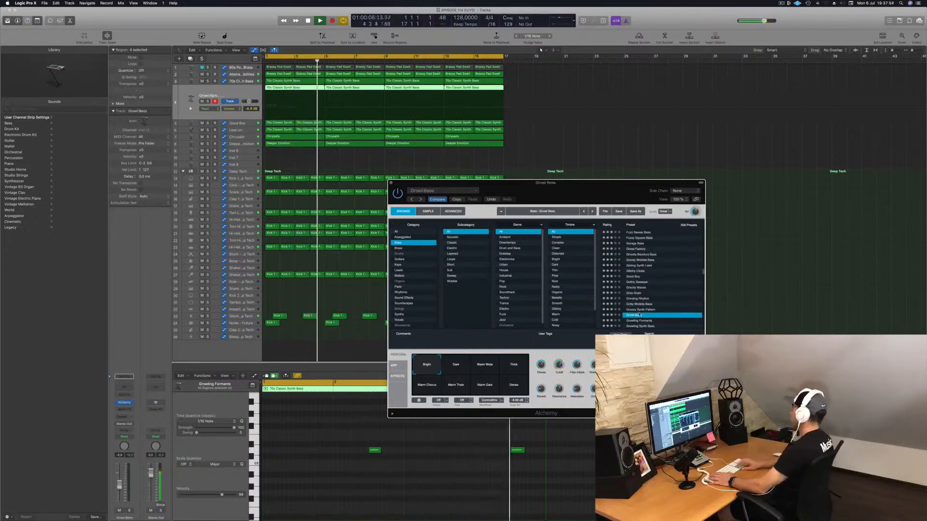
pyautogui.scroll(-3, 640, 314)
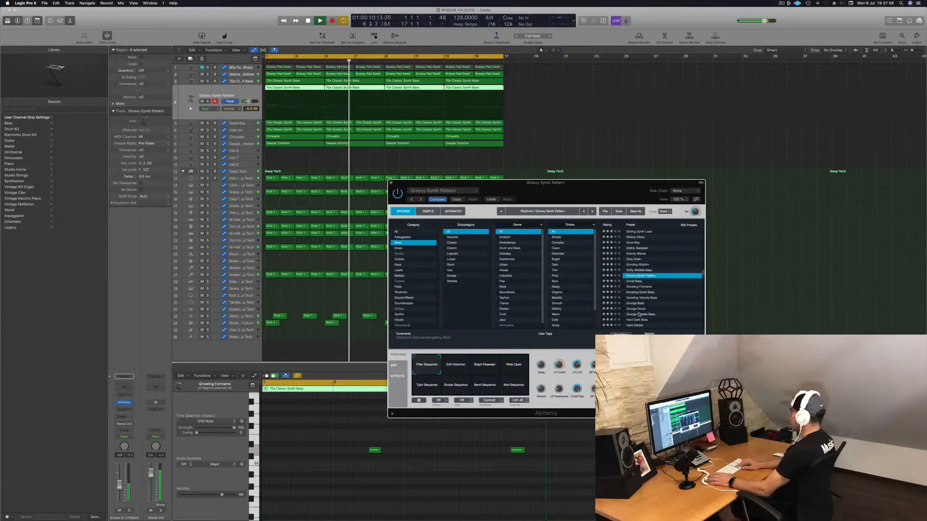
pyautogui.press('Up')
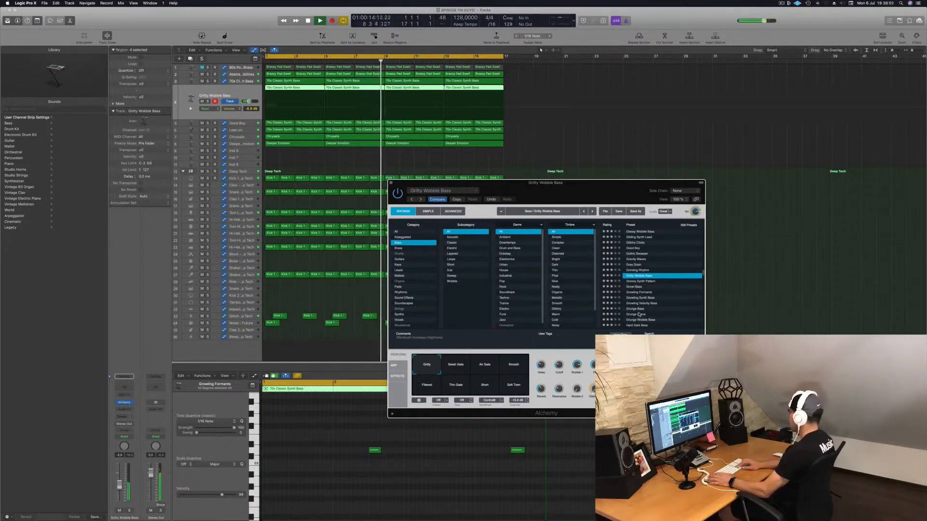
pyautogui.press('space')
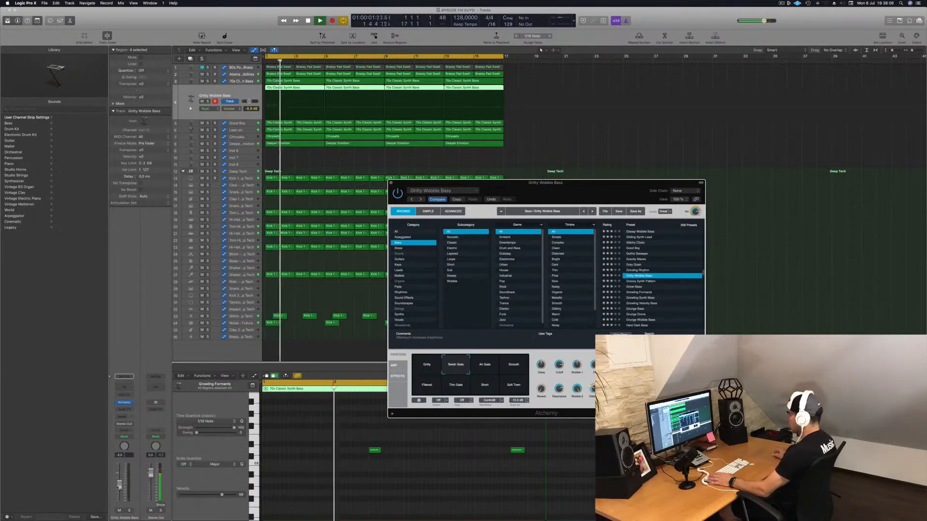
# Step: Raise the track volume to about -2 dB and audition Gritty Wobble Bass's snapshots, including Smooth, Filtered and Short
pyautogui.moveTo(119, 483); pyautogui.dragTo(119, 476)
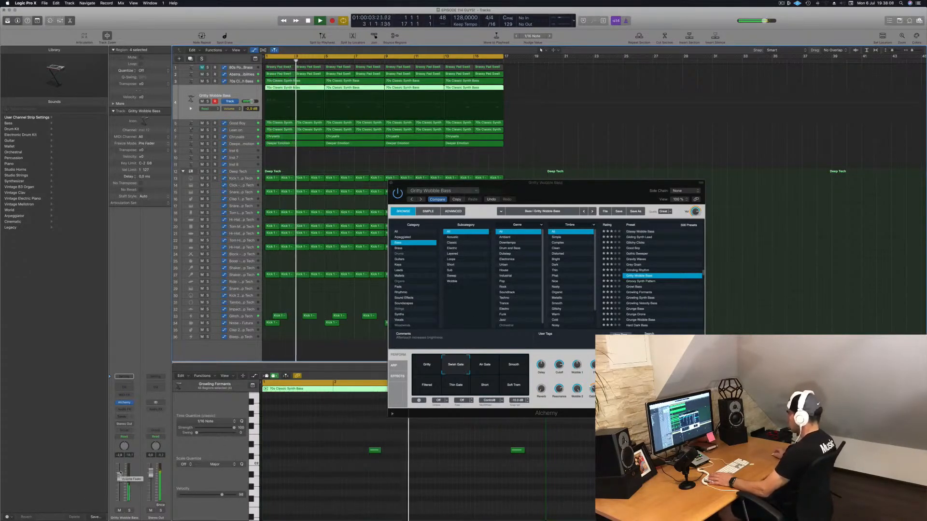
pyautogui.click(514, 366)
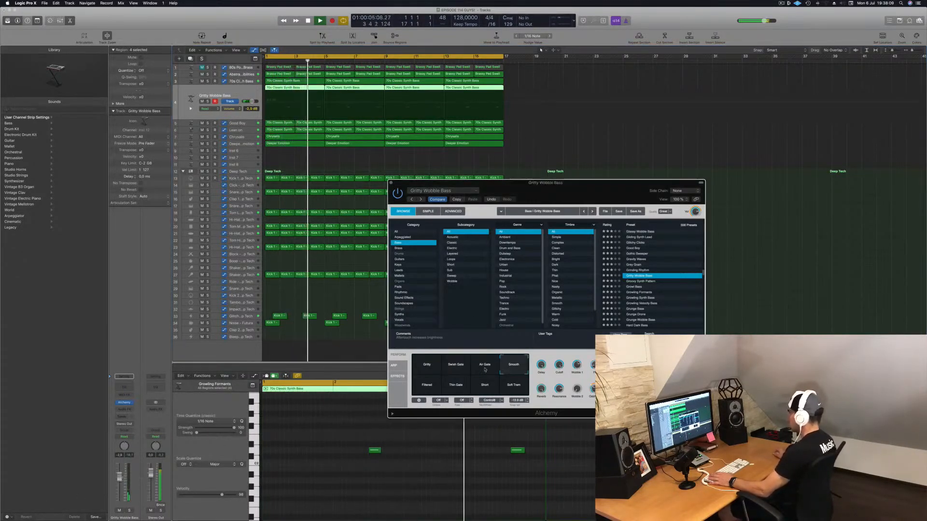
pyautogui.click(432, 389)
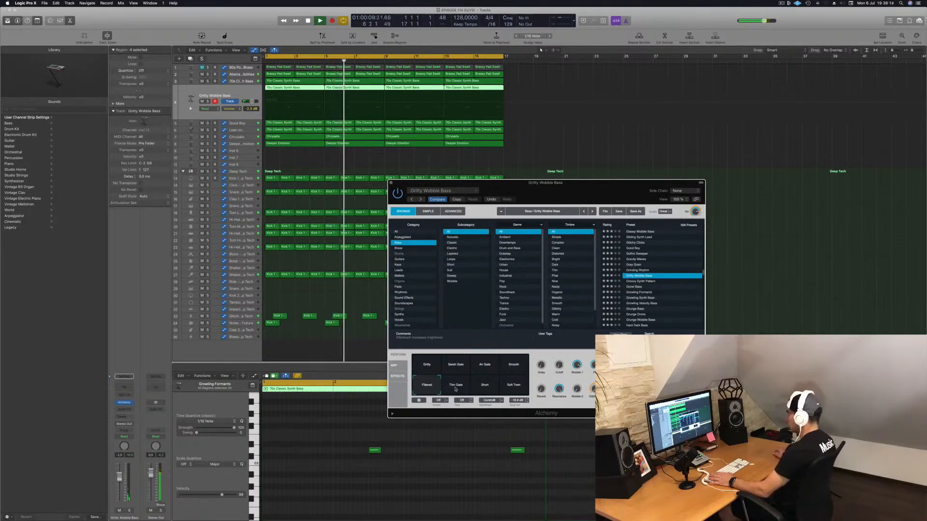
pyautogui.click(485, 387)
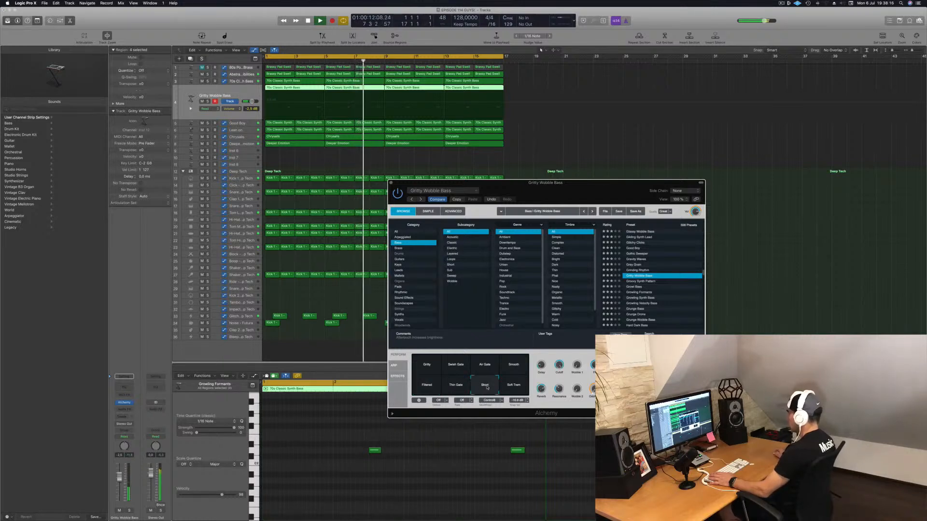
pyautogui.click(513, 387)
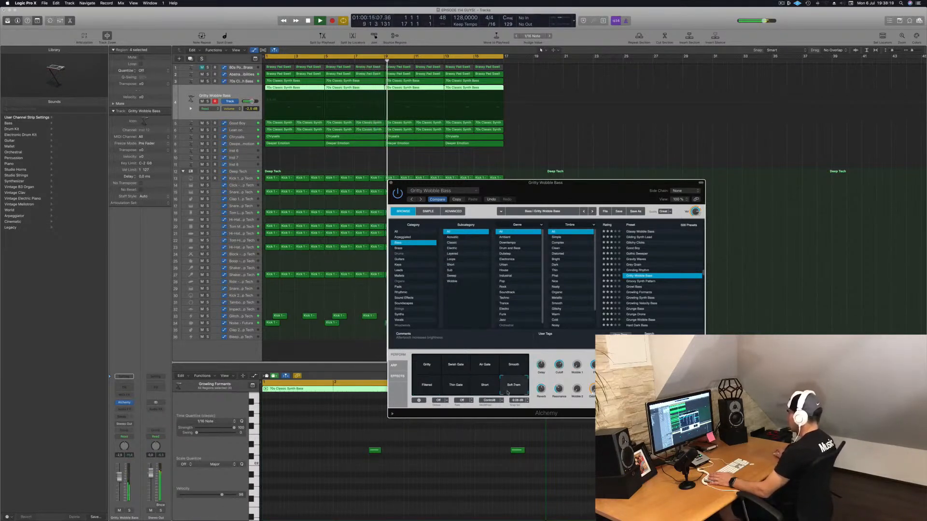
# Step: Load the Grinding Rhythm preset and audition its snapshots from Hollowed through Crispy
pyautogui.click(638, 270)
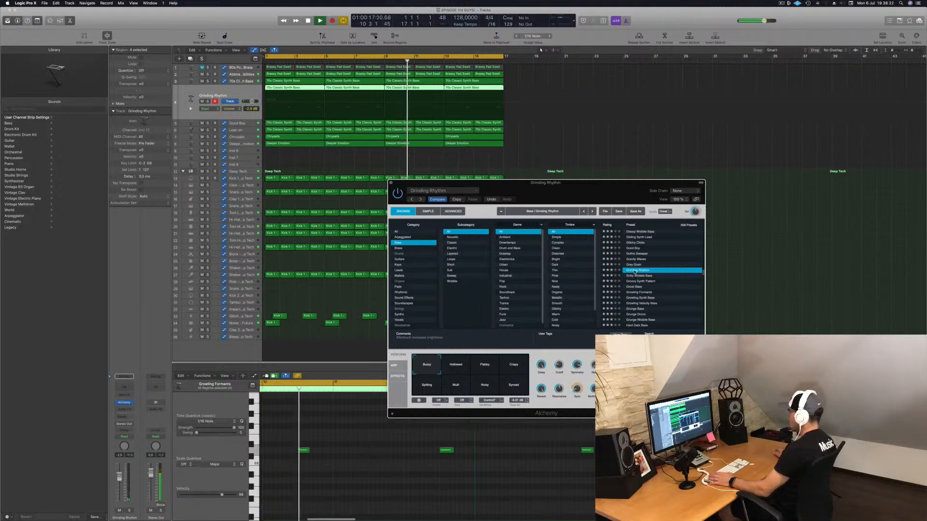
pyautogui.click(456, 367)
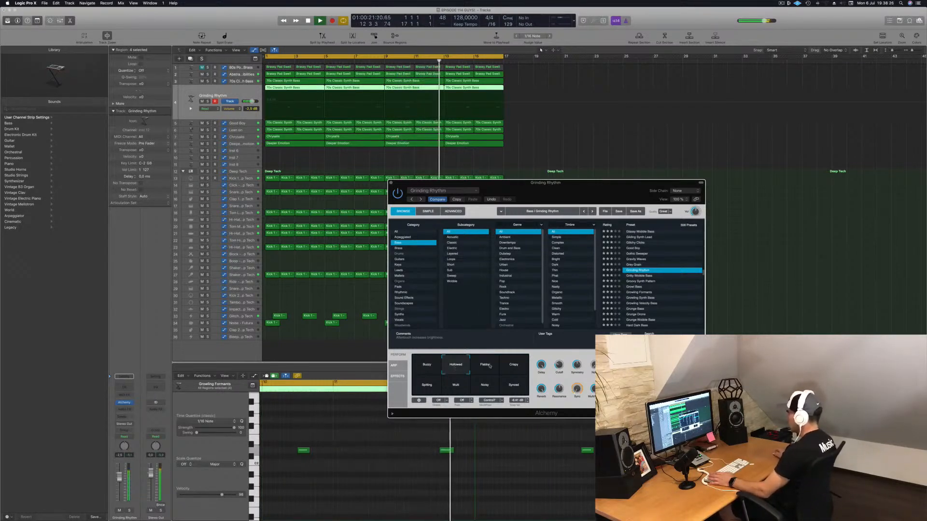
pyautogui.press('Return')
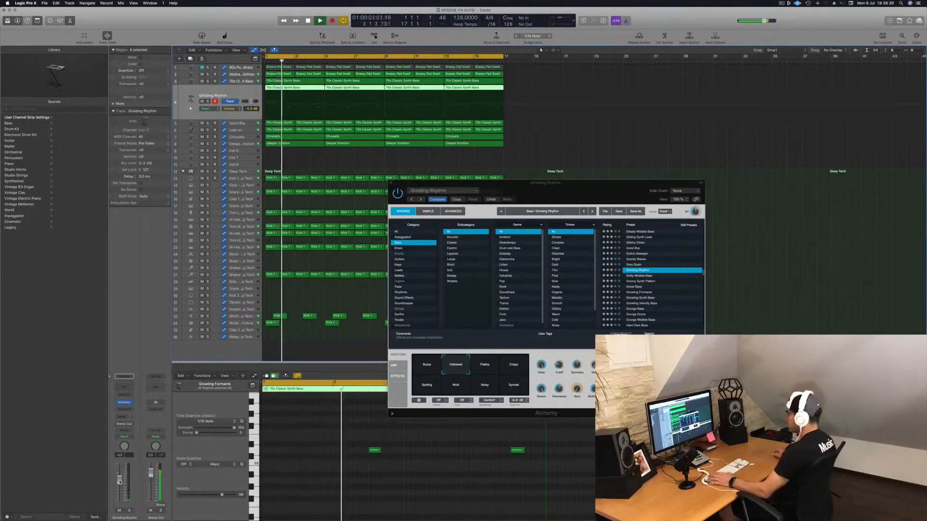
pyautogui.press('Return')
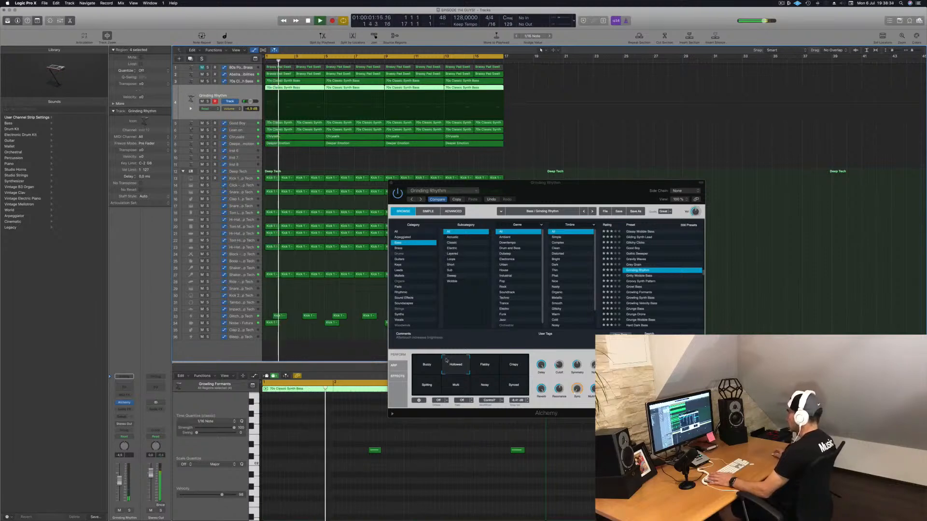
pyautogui.click(488, 368)
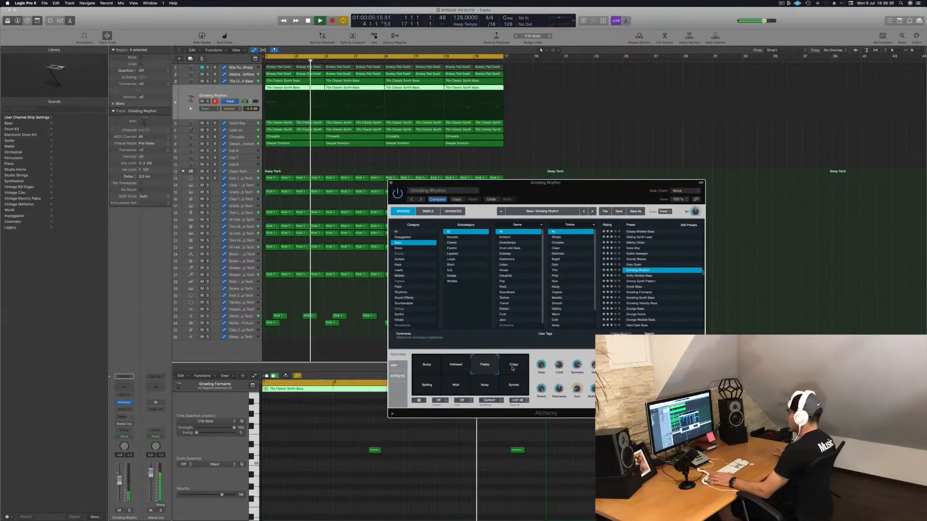
pyautogui.click(512, 367)
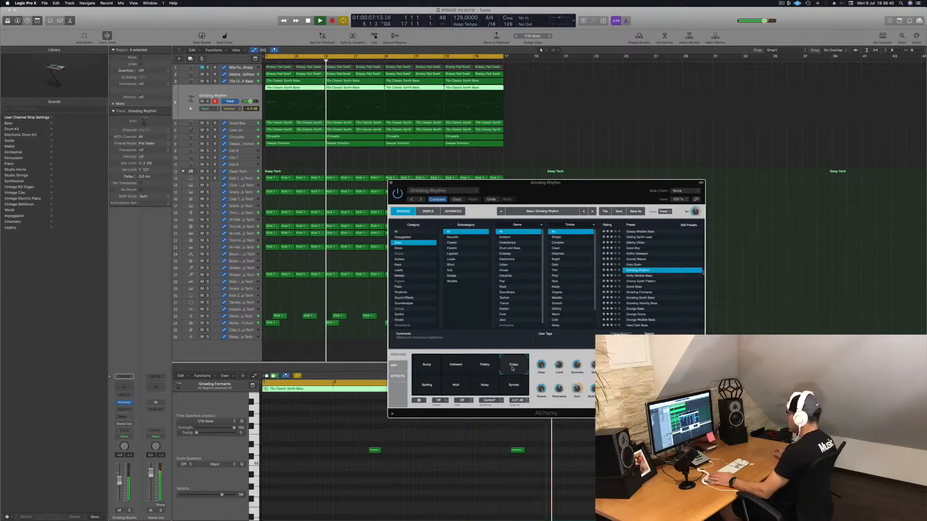
# Step: Choose Grinding Rhythm's Multi snapshot after comparing it with its neighbours, and lower the track volume to about -11.4 dB
pyautogui.press('Return')
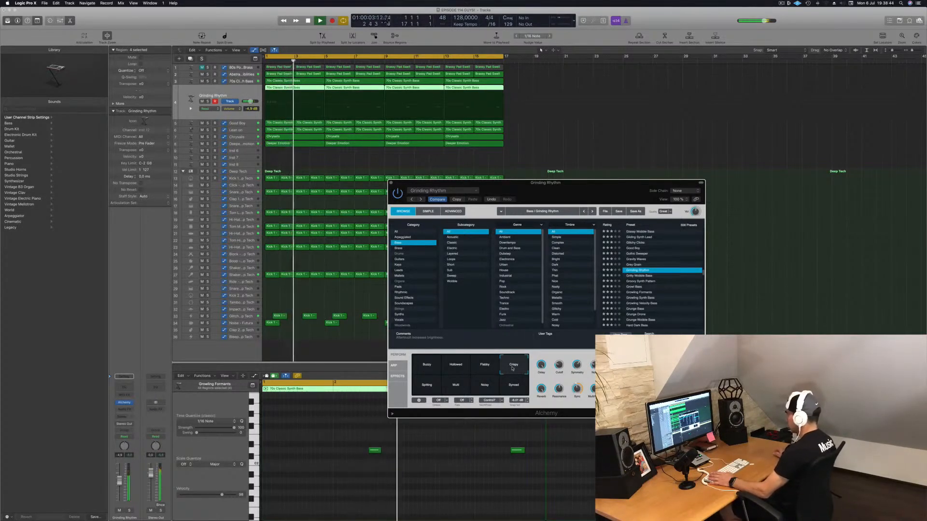
pyautogui.click(427, 387)
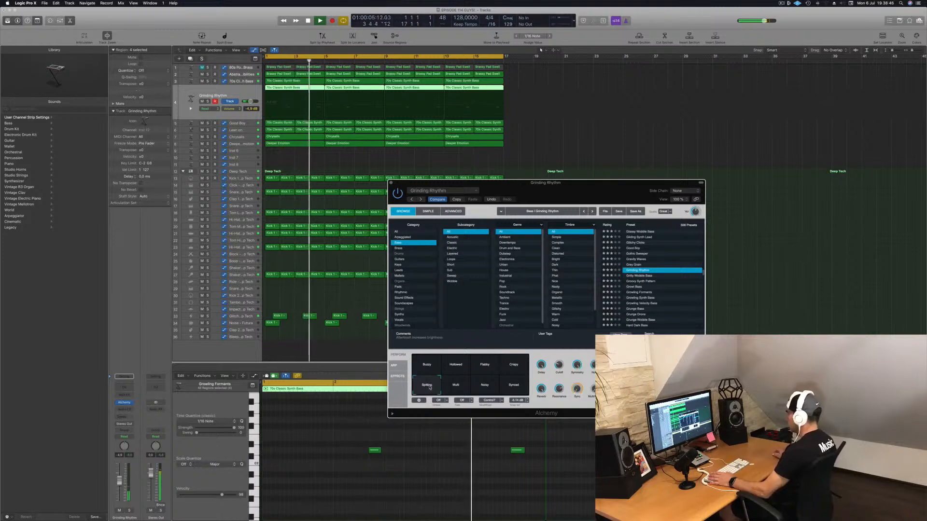
pyautogui.click(456, 386)
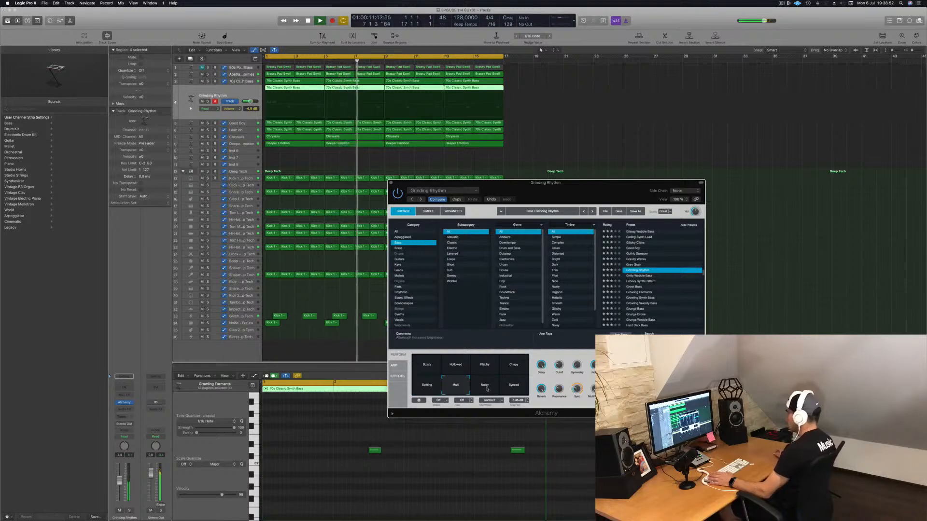
pyautogui.click(487, 388)
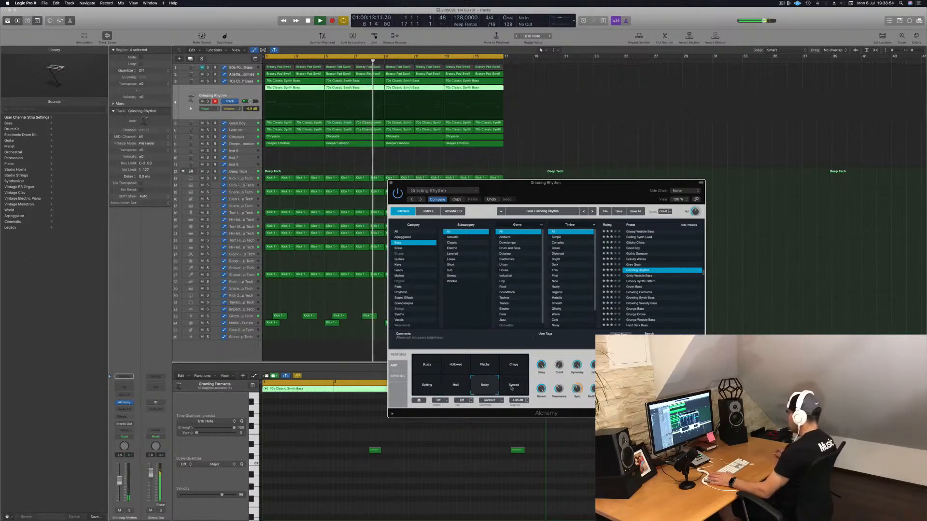
pyautogui.click(453, 389)
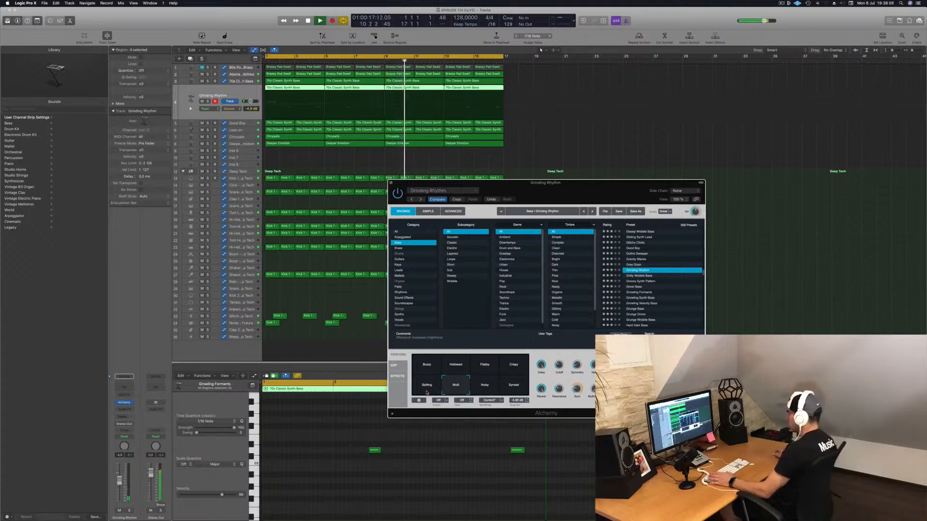
pyautogui.moveTo(120, 483); pyautogui.dragTo(120, 486)
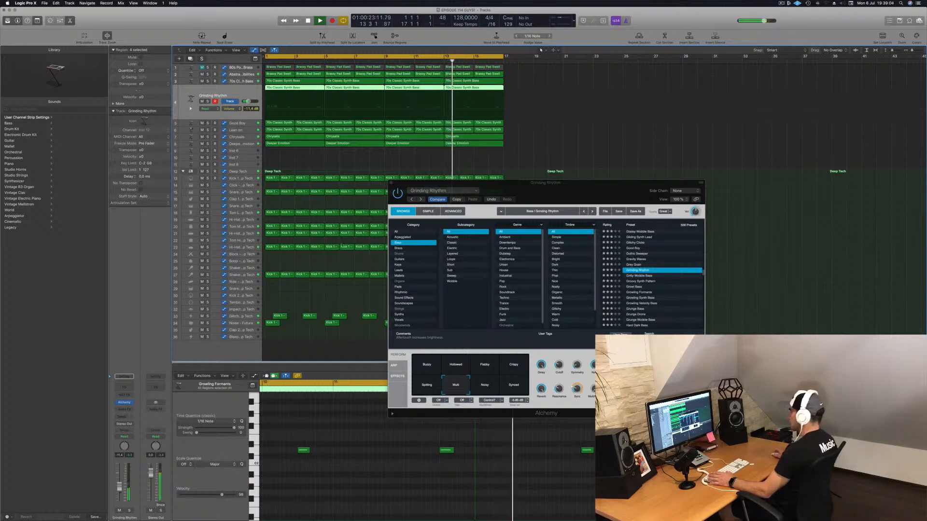
pyautogui.click(391, 184)
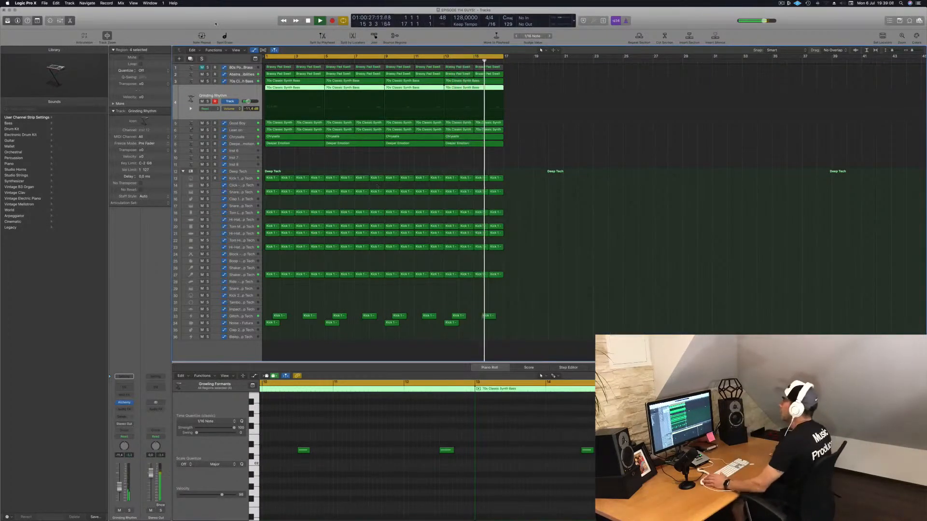
# Step: Copy the first one-bar region of the active Shaker track to the empty Kick 2 track at bar 1
pyautogui.click(243, 144)
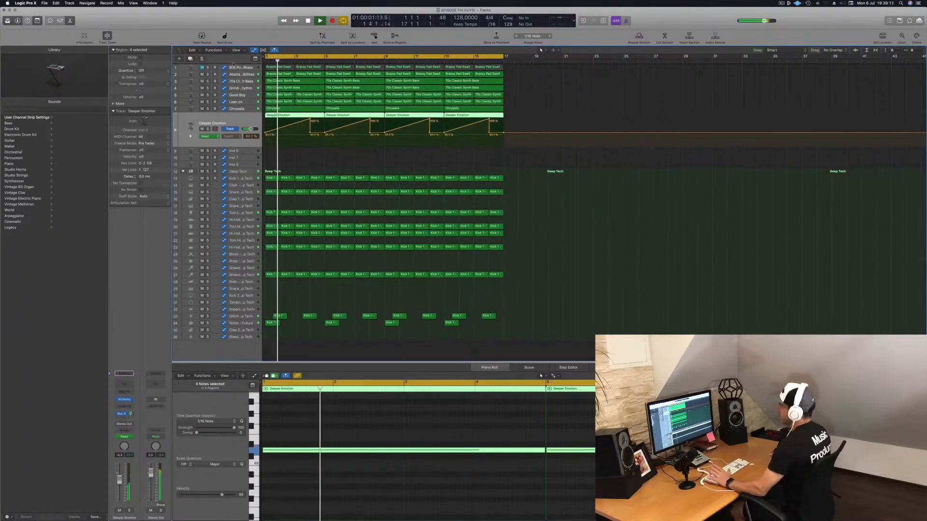
pyautogui.click(238, 68)
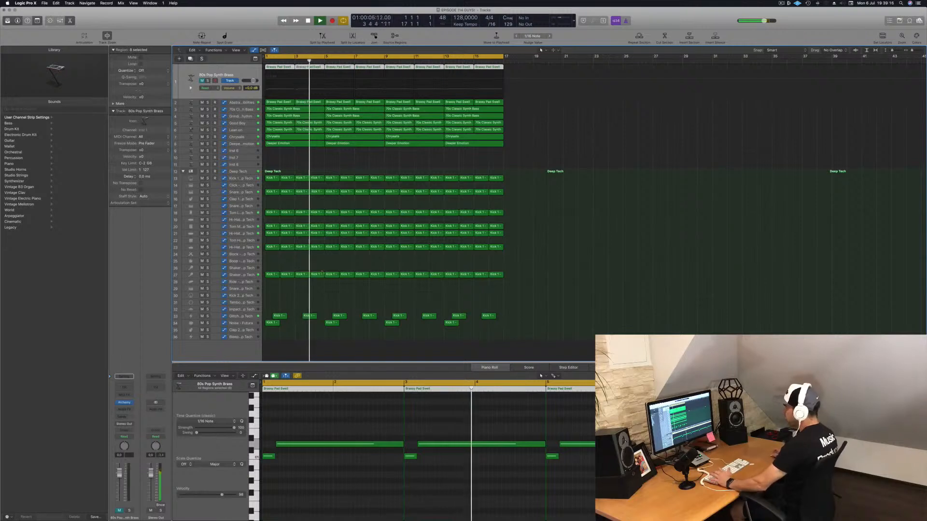
pyautogui.moveTo(271, 276); pyautogui.dragTo(272, 296)
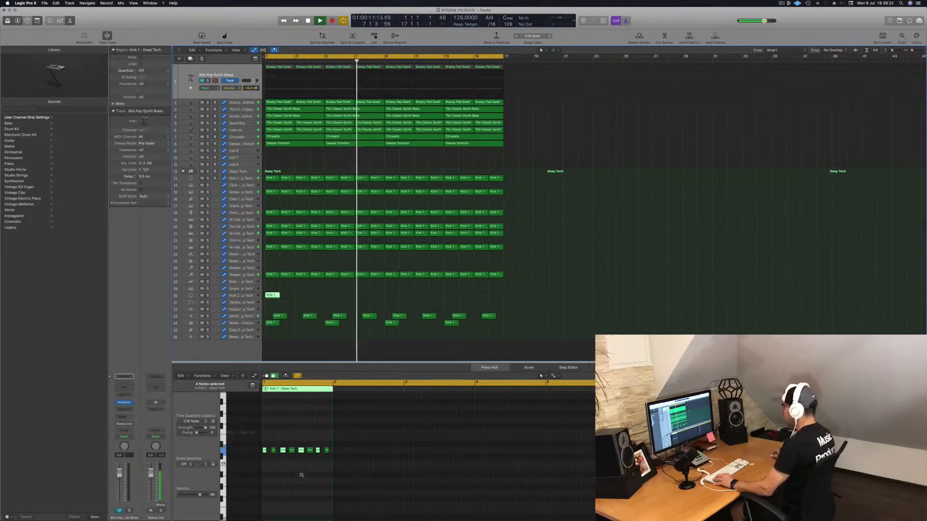
# Step: Select all eight notes in the copied Kick 2 region, transpose them upward, and play the song from the start
pyautogui.scroll(4, 301, 475)
pyautogui.moveTo(266, 443); pyautogui.dragTo(413, 471)
pyautogui.hotkey('alt', 'Up')
pyautogui.hotkey('alt', 'Up')
pyautogui.hotkey('alt', 'Up')
pyautogui.hotkey('alt', 'Up')
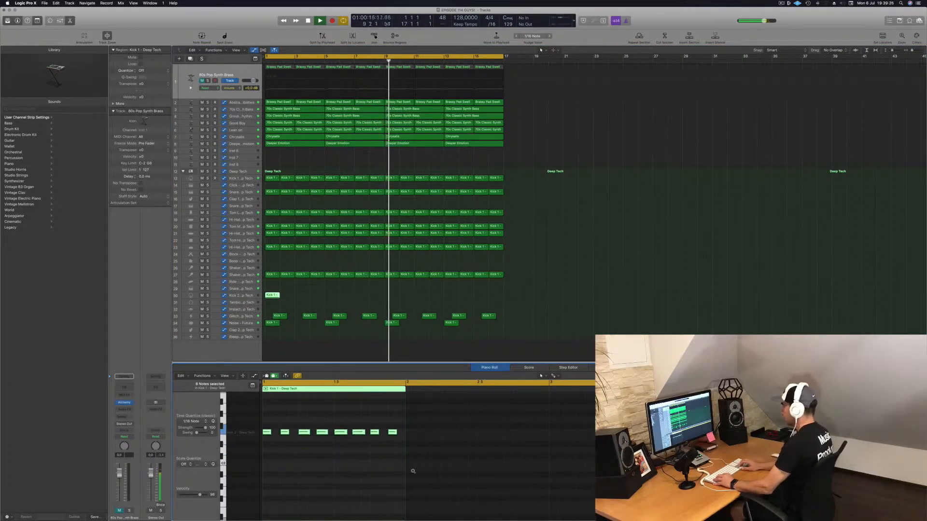
pyautogui.hotkey('alt', 'Down')
pyautogui.press('space')
pyautogui.press('space')
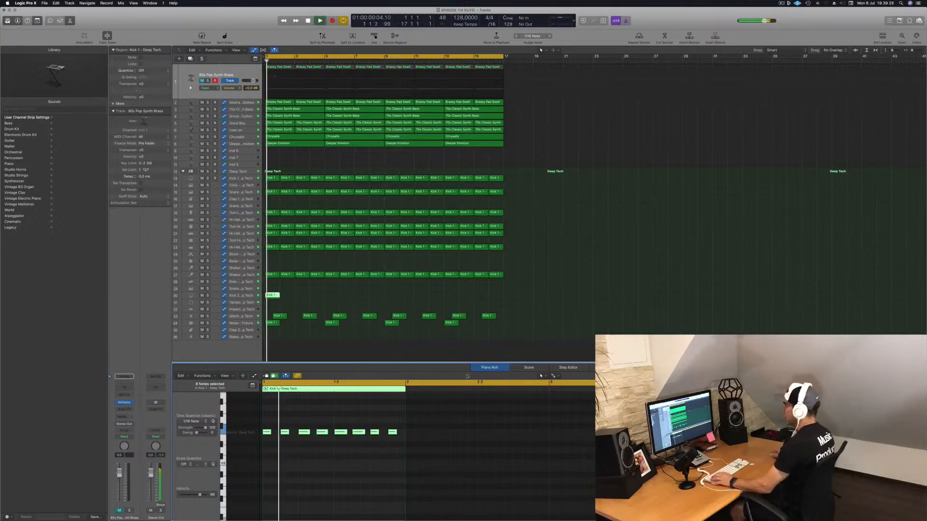
# Step: Repeat the Kick 2 region through all 16 bars, and lower the Kick 2 track's volume while playing from the start
pyautogui.moveTo(277, 294); pyautogui.dragTo(391, 302)
pyautogui.keyDown('shift'); pyautogui.click(271, 296); pyautogui.keyUp('shift')
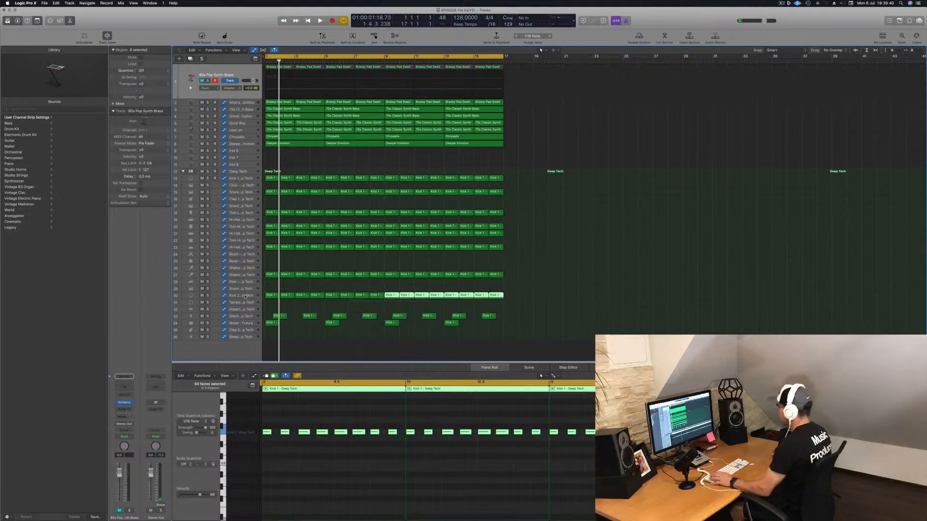
pyautogui.click(245, 296)
pyautogui.press('Return')
pyautogui.press('space')
pyautogui.moveTo(117, 484); pyautogui.dragTo(123, 488)
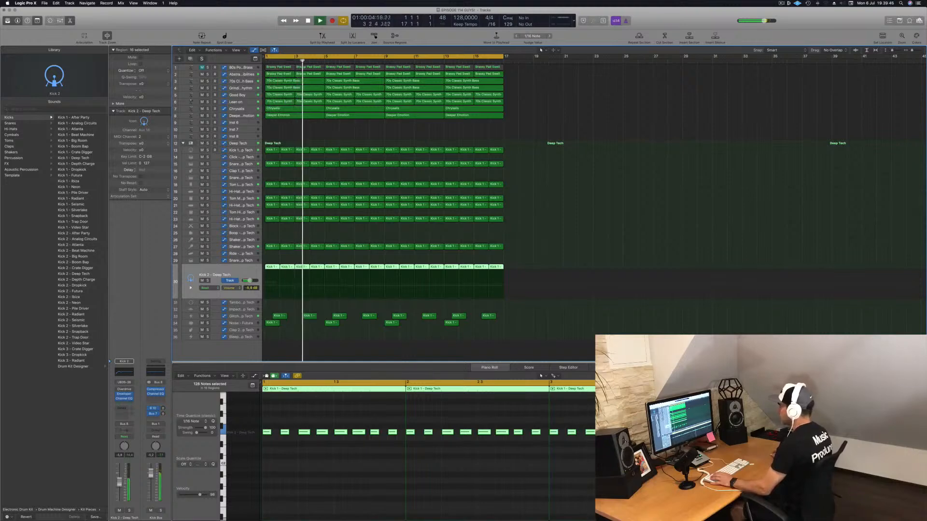
# Step: Enable the high-cut band in Kick 2's Channel EQ and set it to 104 Hz with a 48 dB/Oct slope
pyautogui.click(124, 372)
pyautogui.click(126, 372)
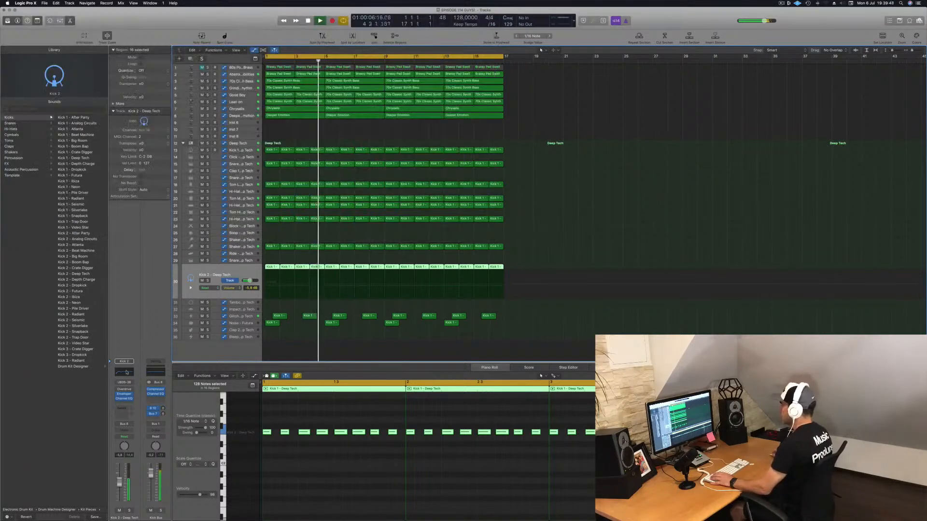
pyautogui.click(124, 373)
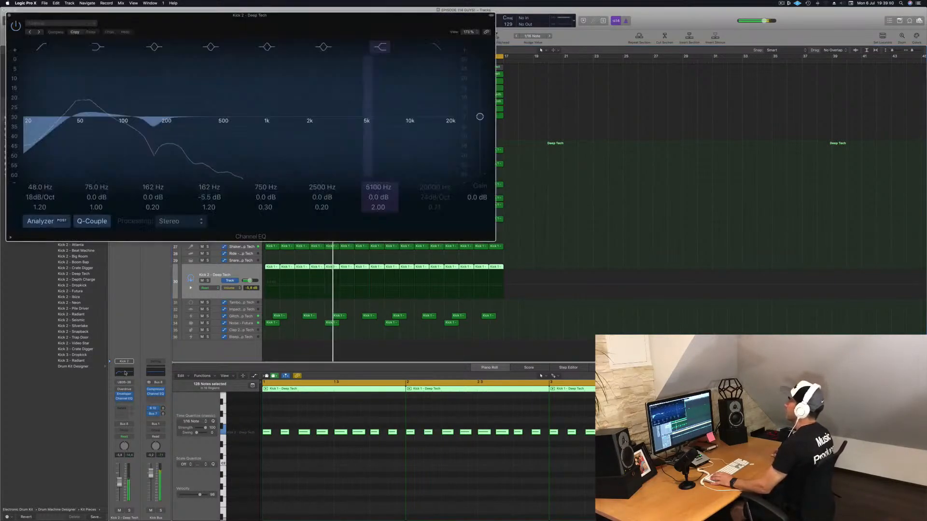
pyautogui.click(436, 47)
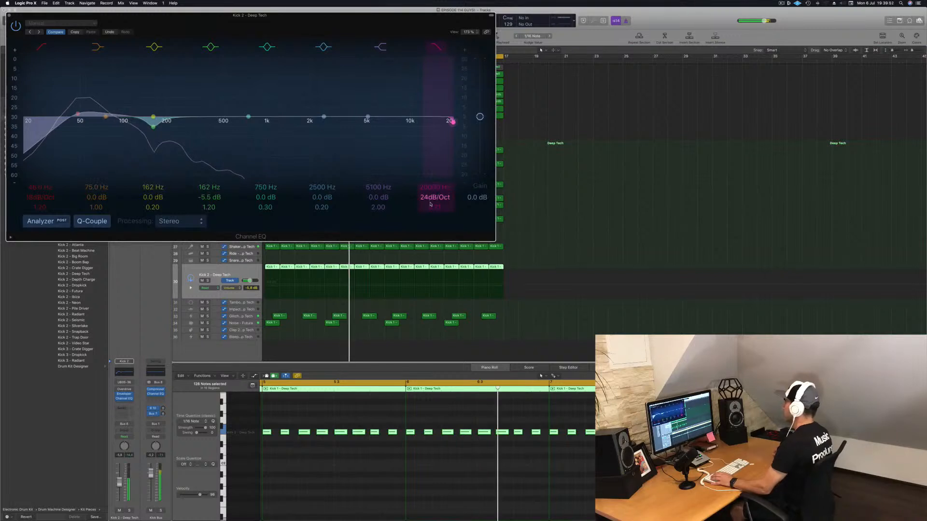
pyautogui.moveTo(429, 199); pyautogui.dragTo(432, 218)
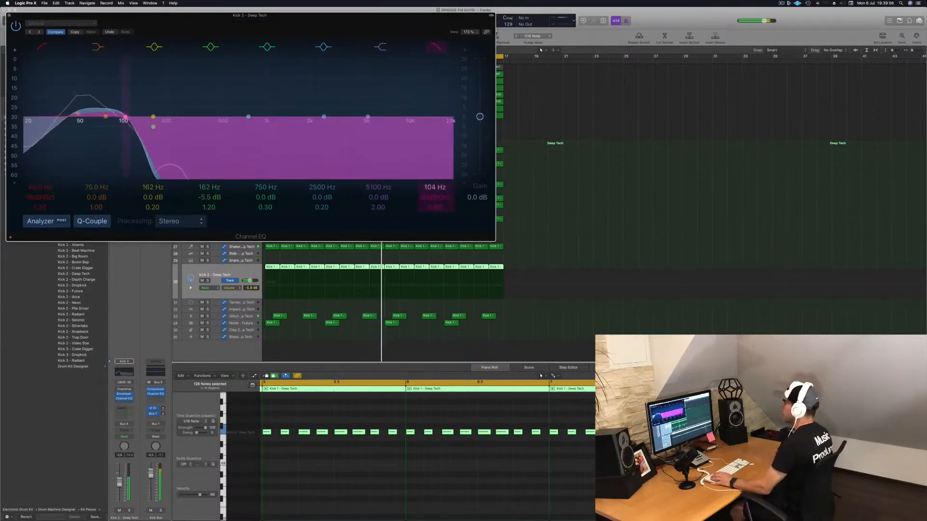
pyautogui.moveTo(374, 29); pyautogui.dragTo(475, 35)
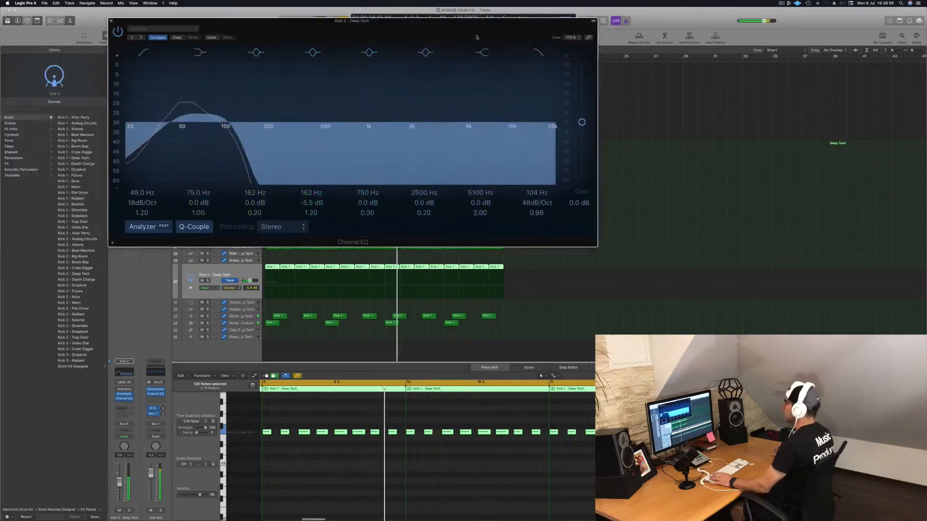
# Step: Compare Kick 2 with the EQ's low-cut band off and on, close the EQ, and replay the song from the start
pyautogui.press('Return')
pyautogui.click(144, 55)
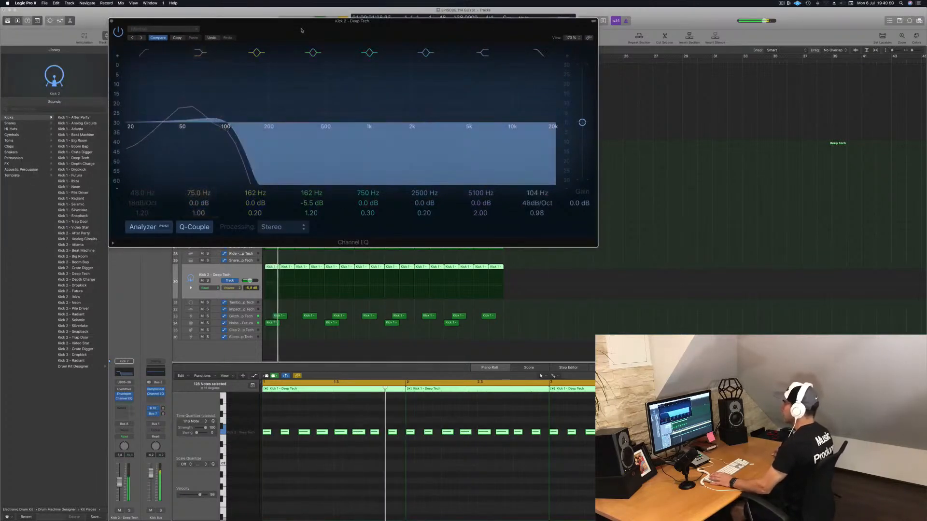
pyautogui.moveTo(303, 28); pyautogui.dragTo(432, 89)
pyautogui.click(272, 118)
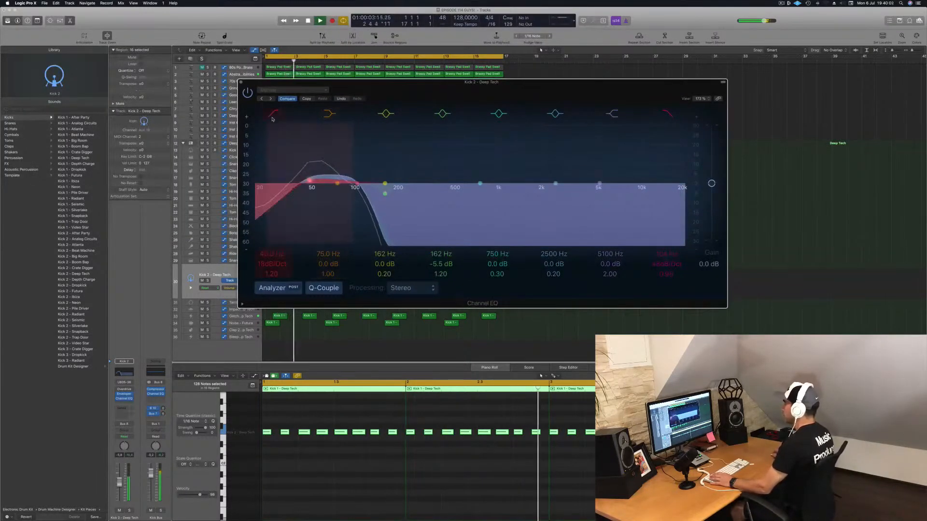
pyautogui.click(248, 94)
pyautogui.click(240, 83)
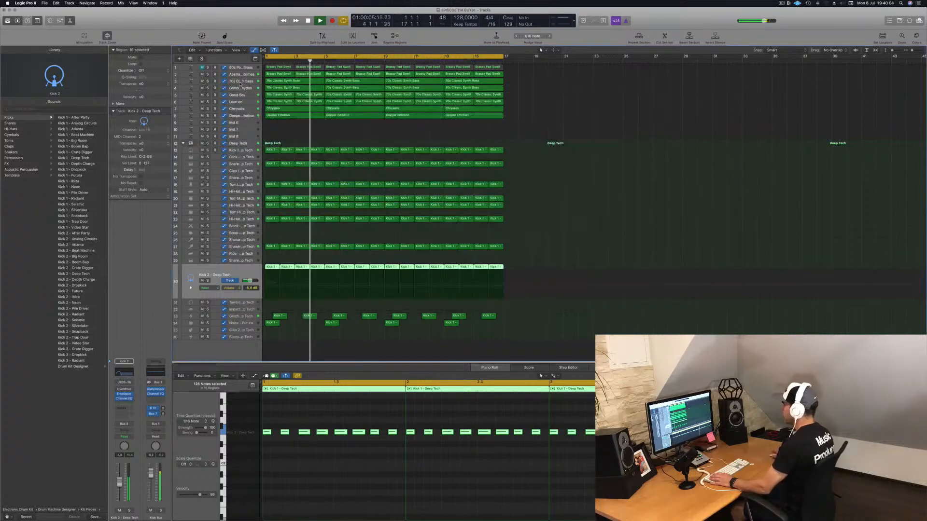
pyautogui.press('Return')
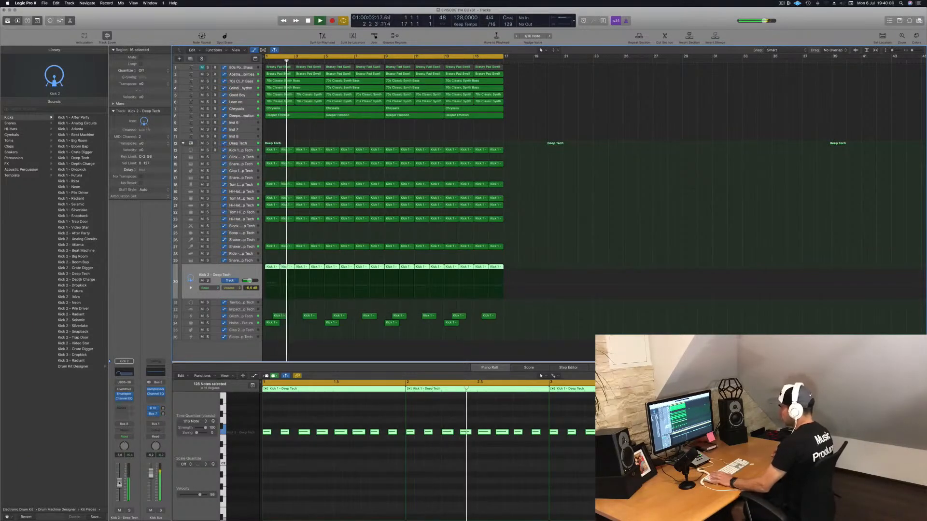
pyautogui.press('Return')
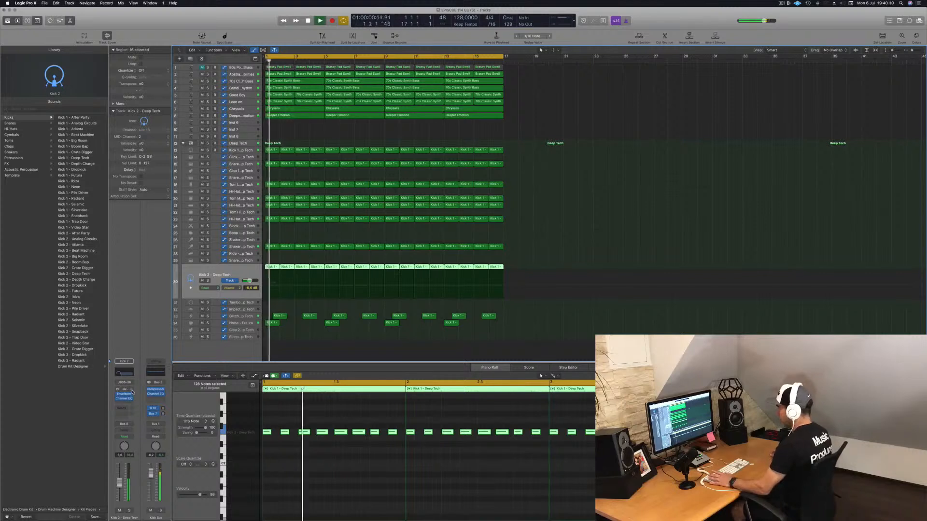
# Step: Insert a Compressor on Kick 2, set its side chain to Kick 1 - Deep Tech (Inst 9), and check it from the start
pyautogui.click(129, 407)
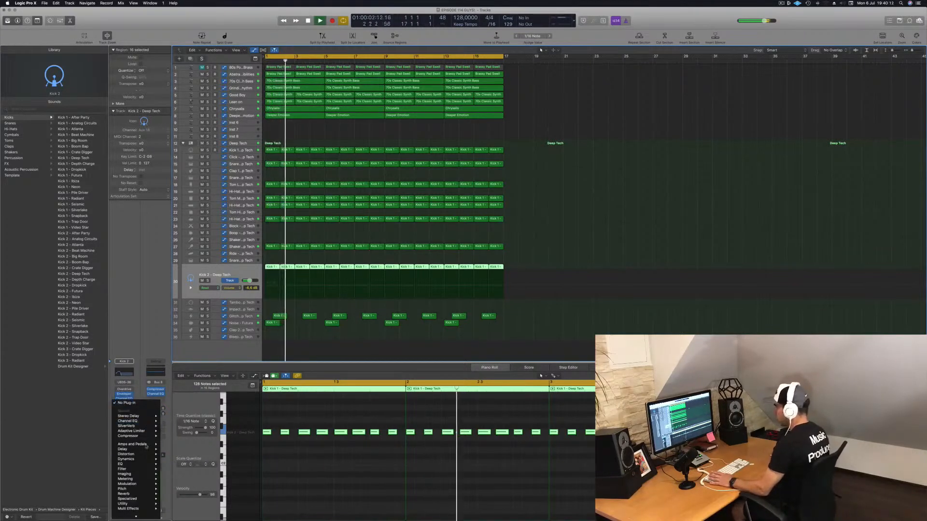
pyautogui.click(181, 435)
pyautogui.moveTo(182, 12); pyautogui.dragTo(762, 204)
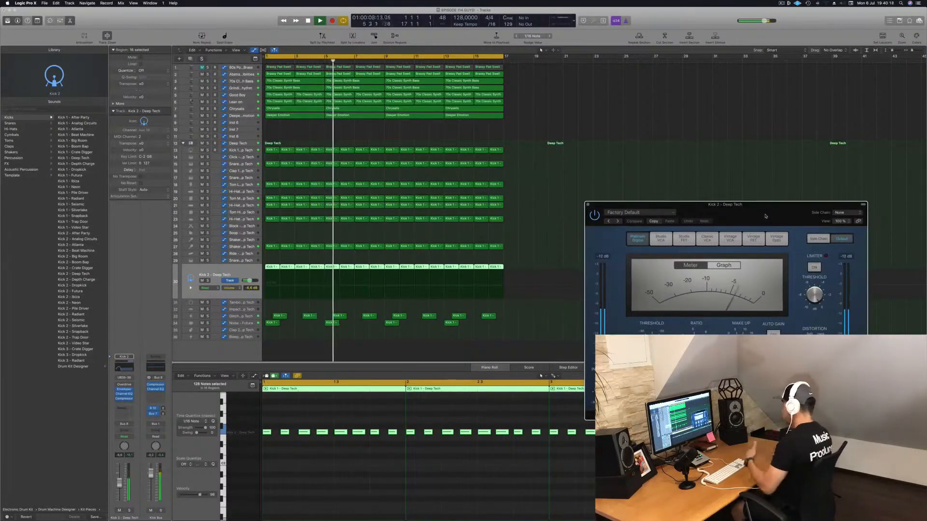
pyautogui.moveTo(765, 216); pyautogui.dragTo(598, 228)
pyautogui.click(644, 228)
pyautogui.moveTo(648, 243)
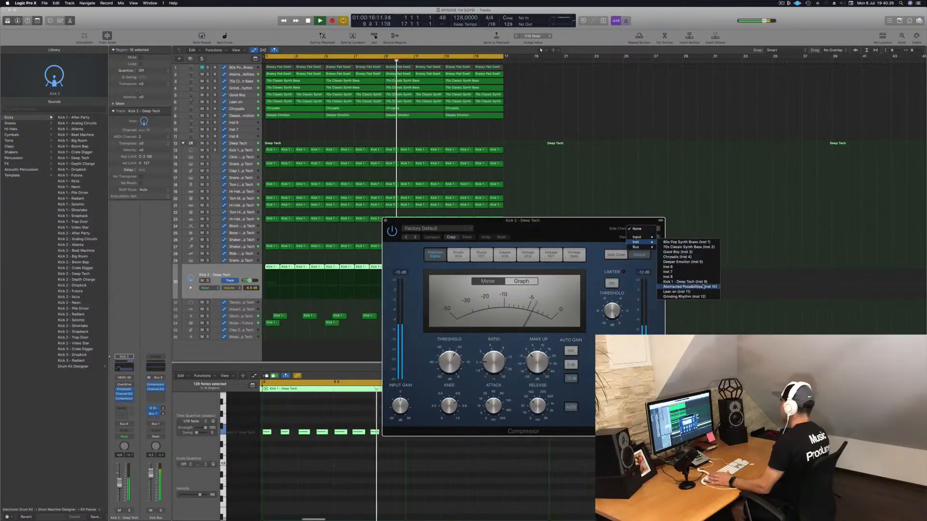
pyautogui.click(683, 282)
pyautogui.moveTo(567, 230); pyautogui.dragTo(586, 222)
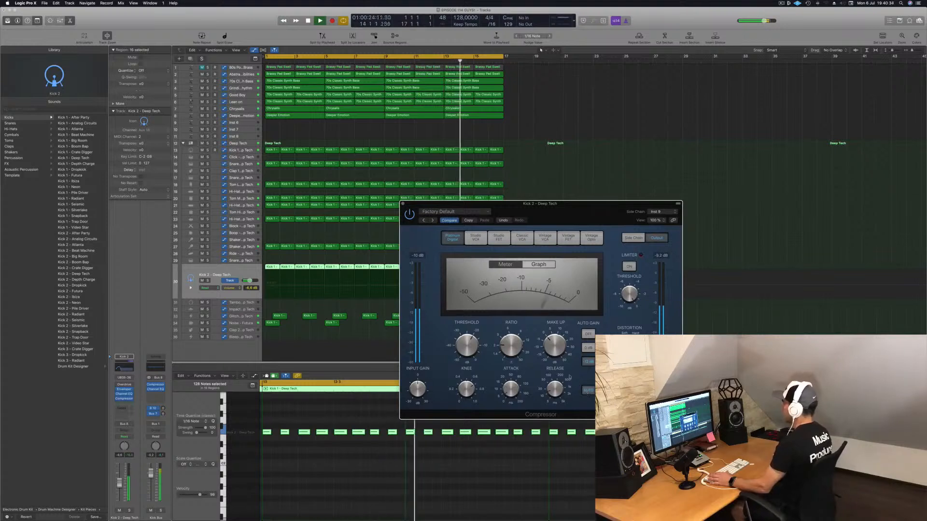
pyautogui.moveTo(582, 219); pyautogui.dragTo(533, 199)
pyautogui.press('Return')
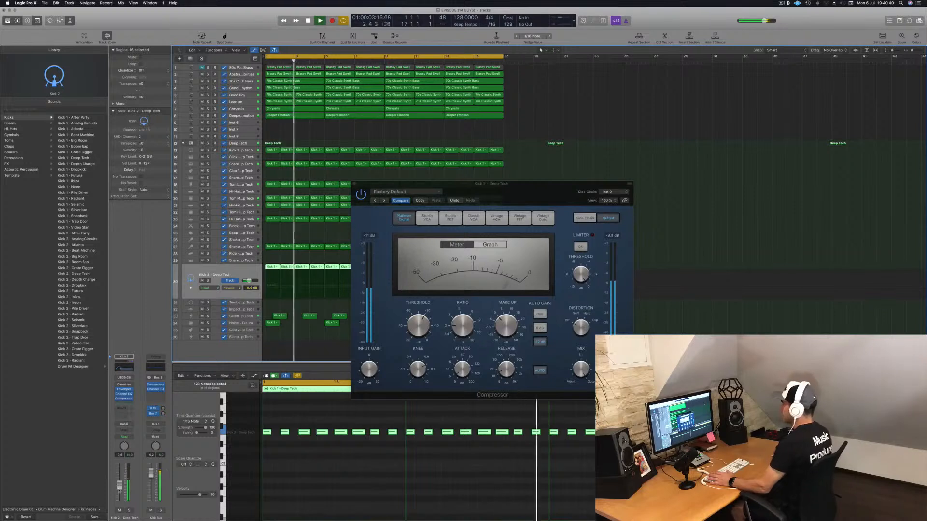
pyautogui.click(354, 184)
# Step: Check Kick 2 in the mix by muting and unmuting it, and lower its volume to about -13.2 dB
pyautogui.press('Return')
pyautogui.click(119, 510)
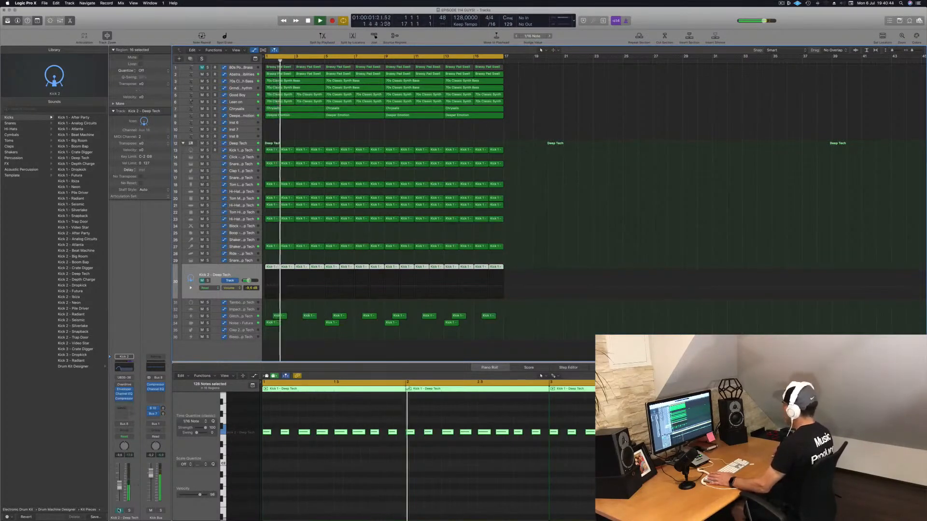
pyautogui.click(119, 510)
pyautogui.moveTo(119, 485); pyautogui.dragTo(119, 490)
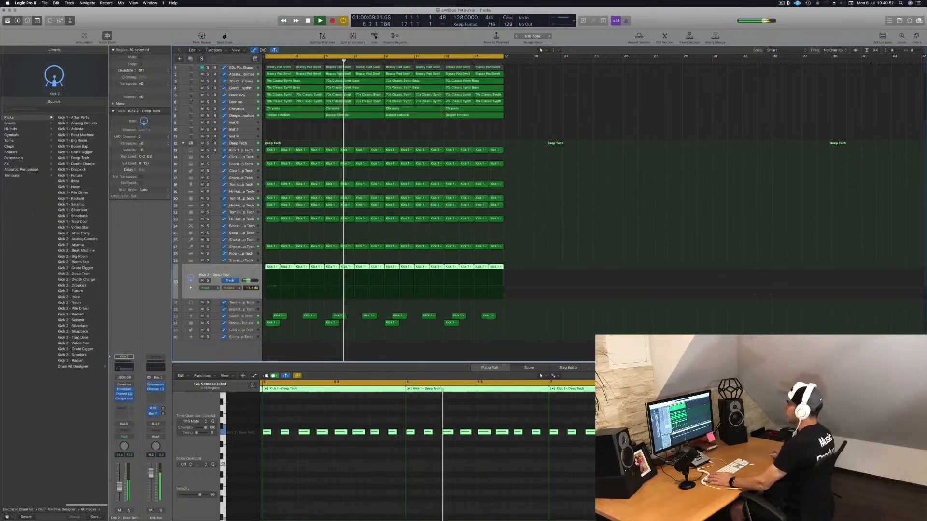
pyautogui.moveTo(121, 490); pyautogui.dragTo(123, 493)
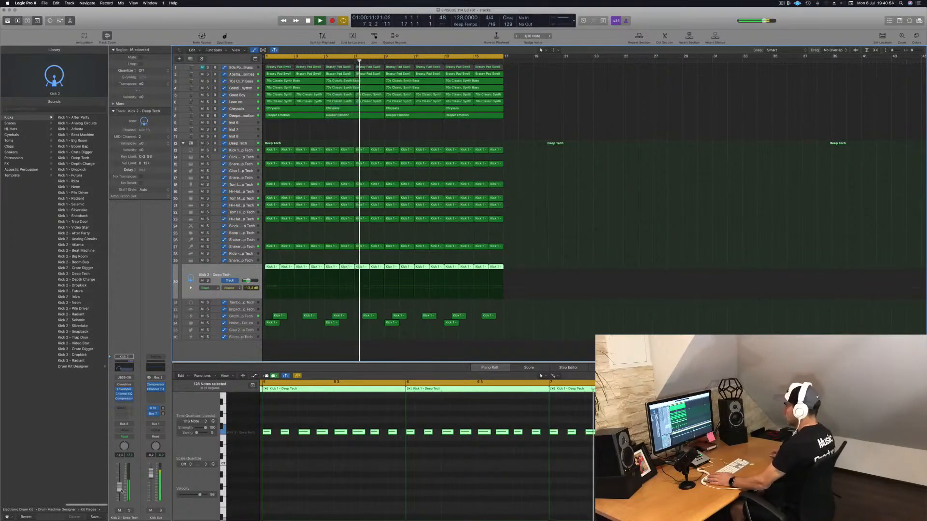
pyautogui.press('m')
pyautogui.press('m')
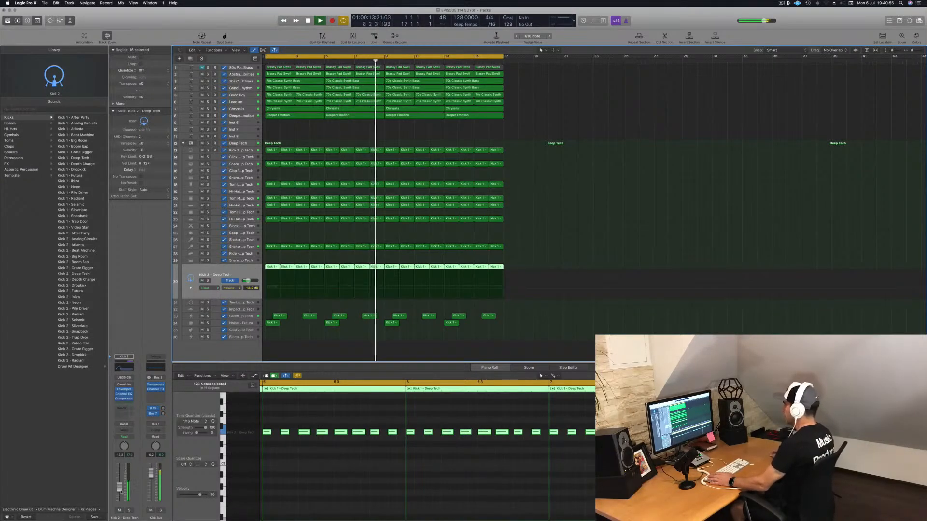
# Step: Load the Spacy E-Piano preset from Alchemy's Keys category on the empty Inst 6 track
pyautogui.scroll(-1, 521, 291)
pyautogui.scroll(1, 520, 297)
pyautogui.click(245, 124)
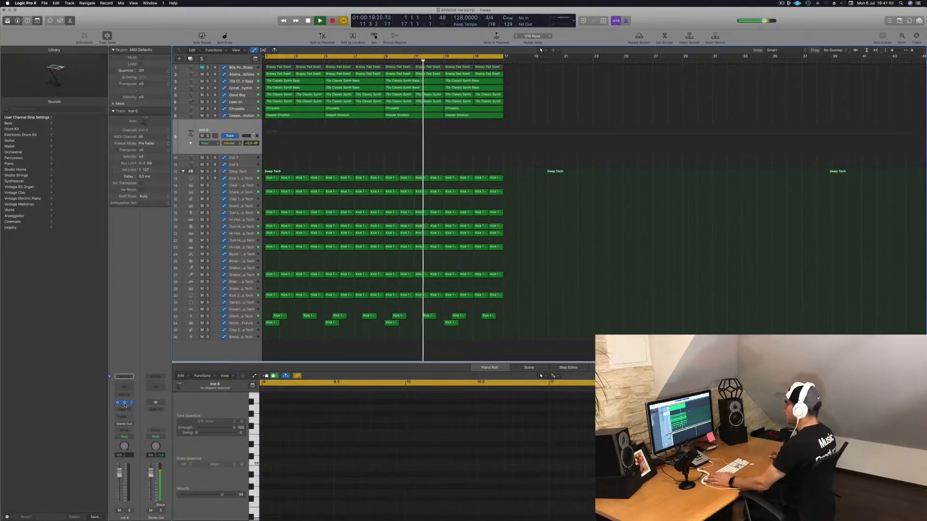
pyautogui.moveTo(153, 26); pyautogui.dragTo(493, 53)
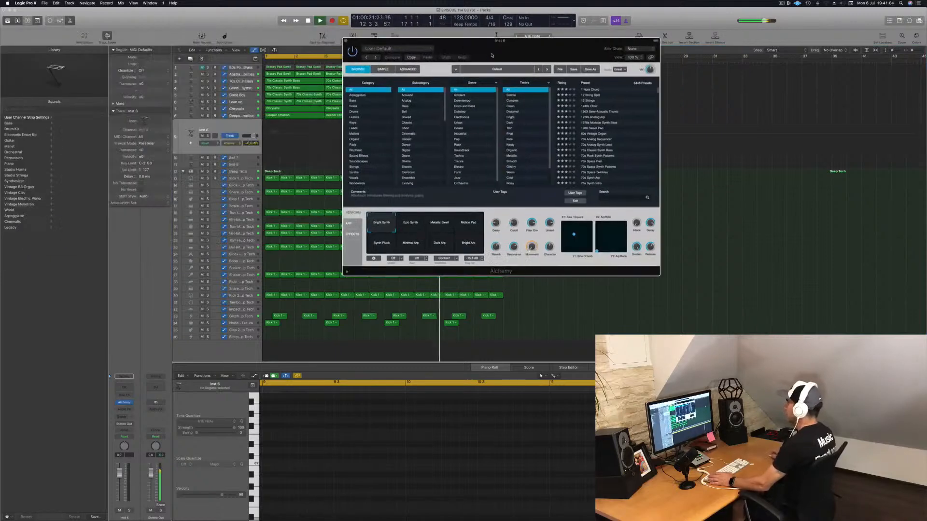
pyautogui.click(356, 124)
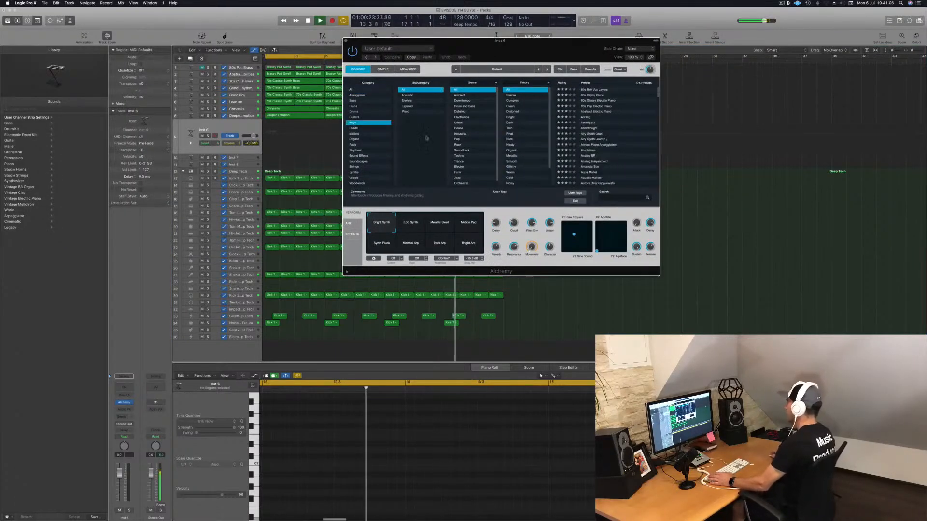
pyautogui.scroll(-20, 599, 136)
pyautogui.click(591, 150)
pyautogui.moveTo(566, 48); pyautogui.dragTo(521, 58)
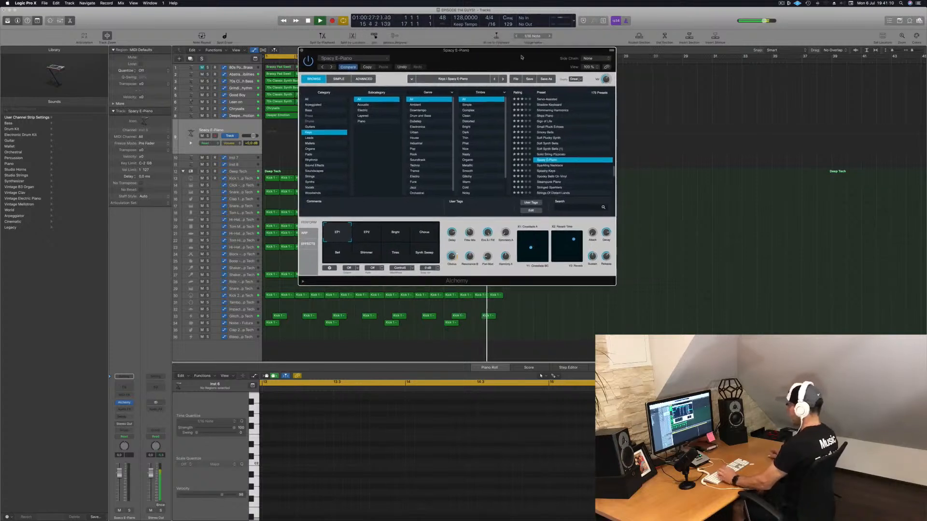
# Step: Bring up Musical Typing and add a send to Bus 3 on the Spacy E-Piano track
pyautogui.press('super+k')
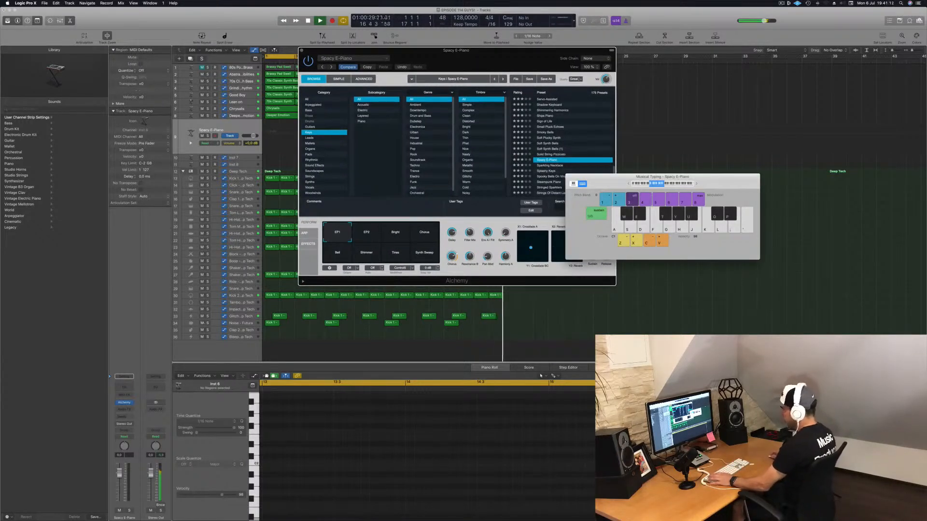
pyautogui.click(124, 377)
pyautogui.moveTo(127, 427)
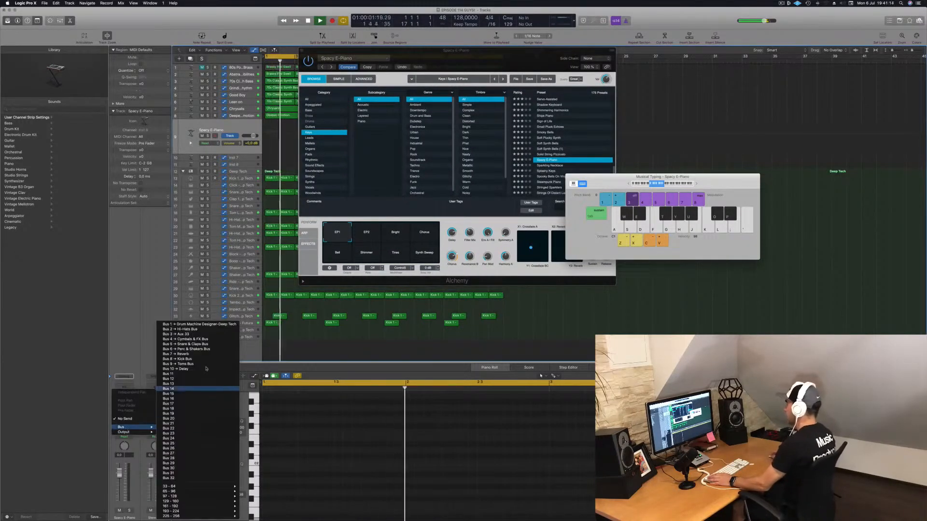
pyautogui.click(201, 334)
# Step: Audition the sound with Musical Typing, replace it with the Small Pluck Echoes preset, and raise the track volume to about +1.8 dB
pyautogui.moveTo(481, 51); pyautogui.dragTo(393, 197)
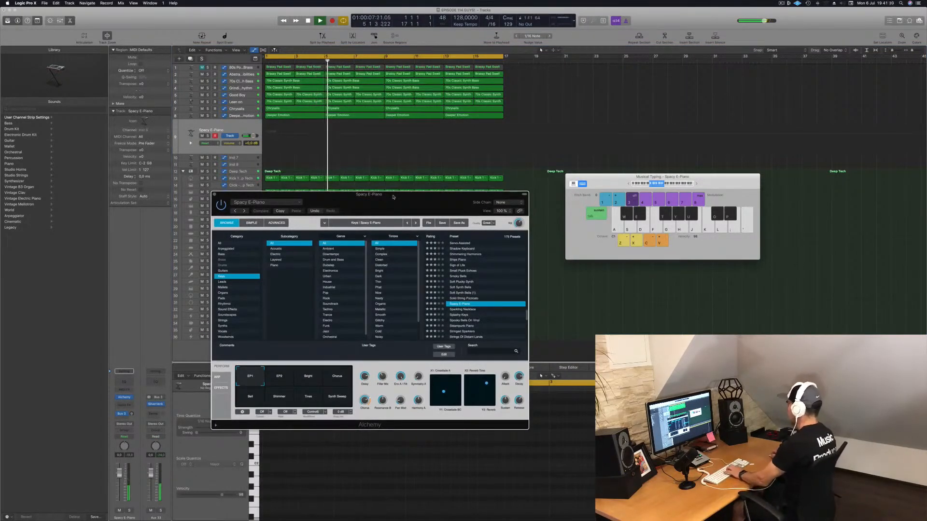
pyautogui.click(696, 184)
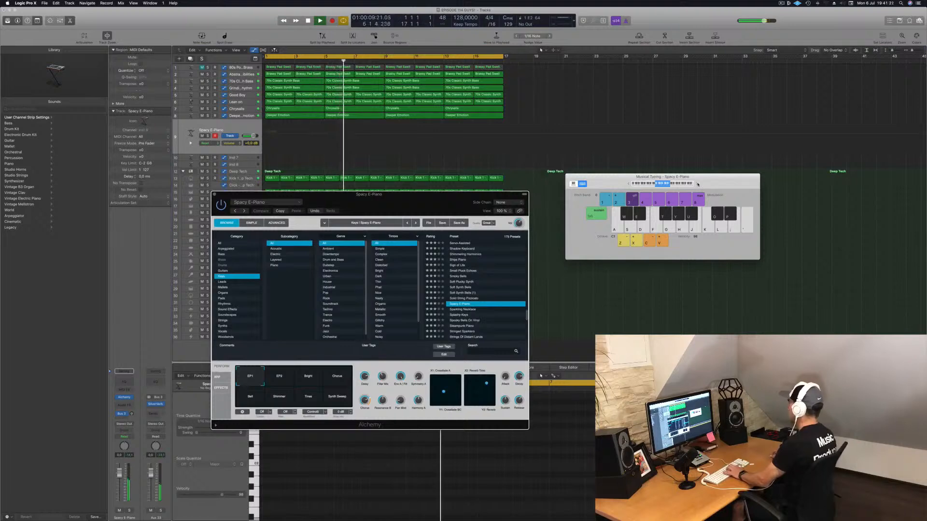
pyautogui.moveTo(496, 193); pyautogui.dragTo(696, 100)
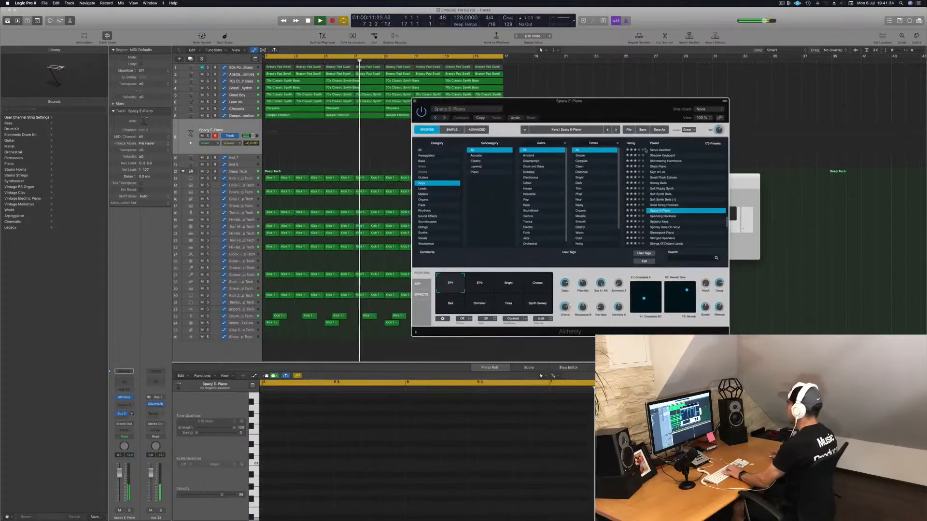
pyautogui.click(661, 177)
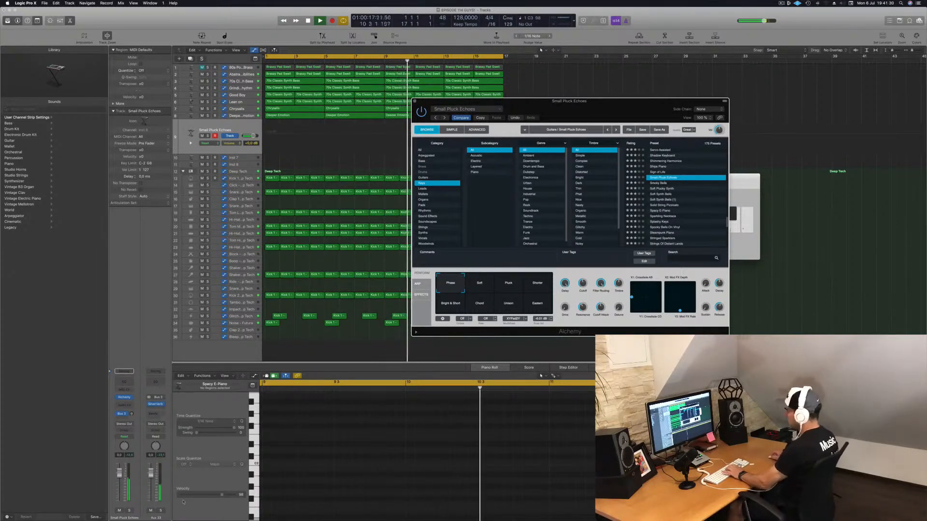
pyautogui.click(120, 473)
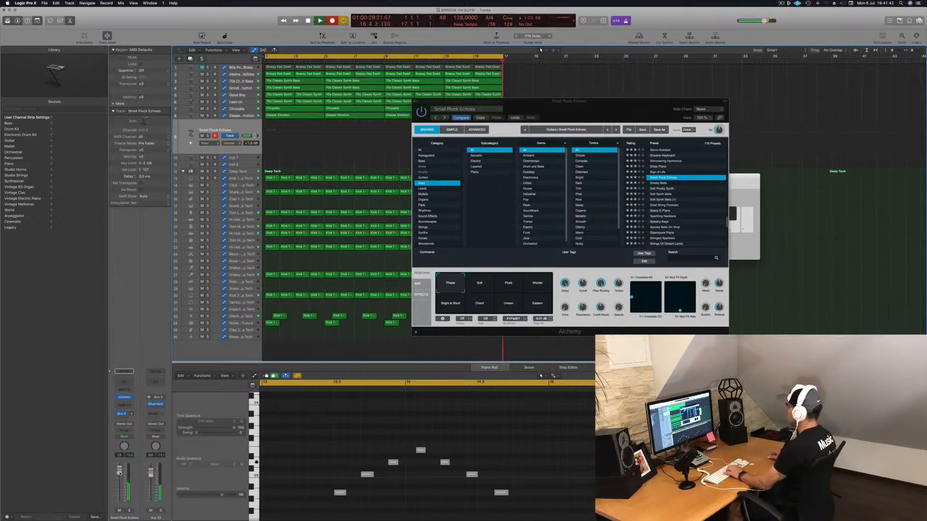
# Step: Record a repeating melody from the Musical Typing notes H, K and L on the Small Pluck Echoes track, starting from bar 1
pyautogui.press('Return')
pyautogui.press('h')
pyautogui.press('k')
pyautogui.press('l')
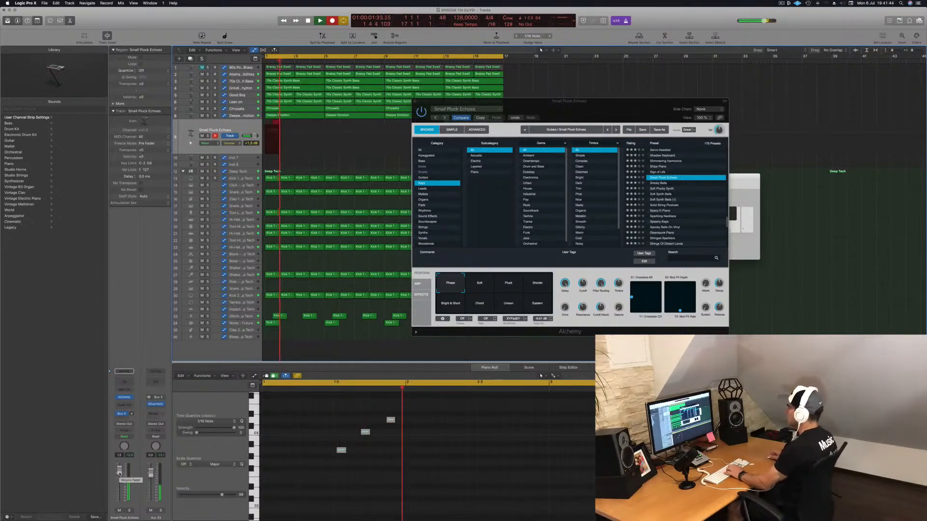
pyautogui.press('h')
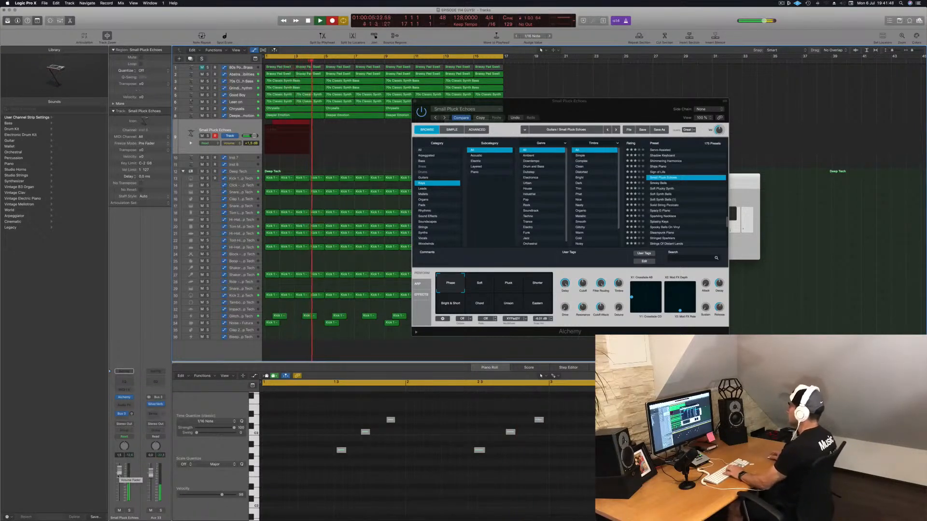
pyautogui.press('h')
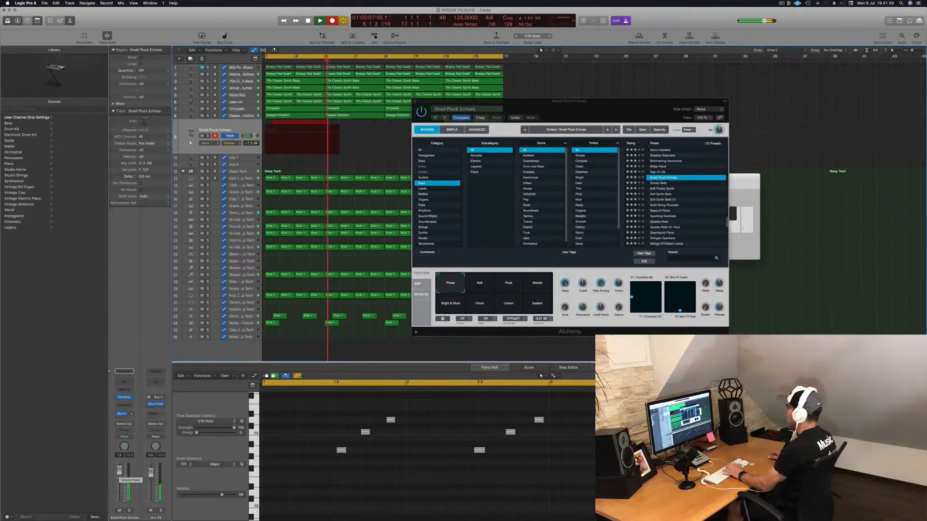
pyautogui.press('h')
pyautogui.press('k')
pyautogui.press('l')
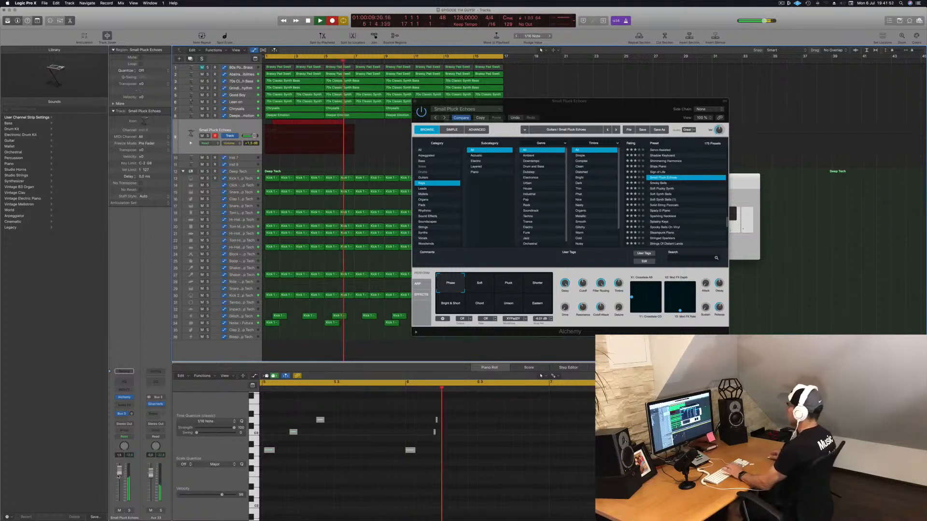
pyautogui.press('l')
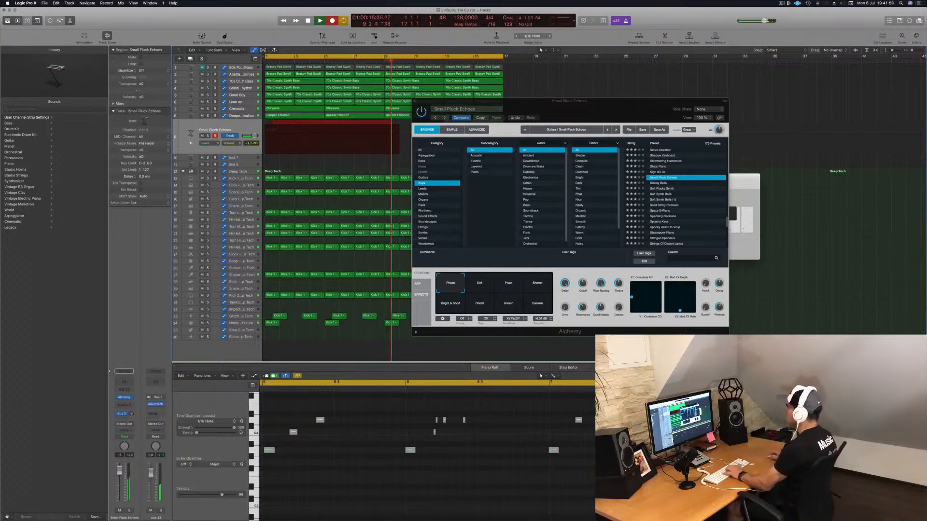
pyautogui.press('h')
pyautogui.press('k')
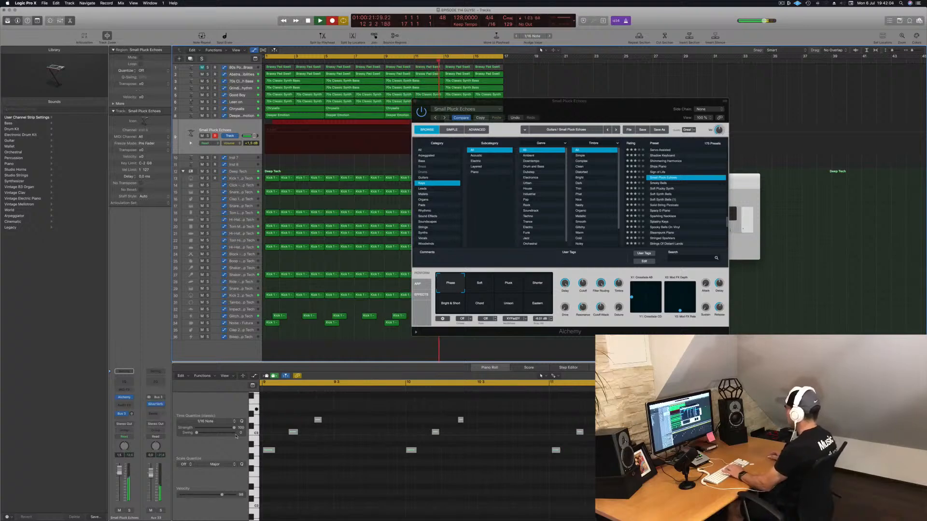
pyautogui.press('space')
# Step: Move the Alchemy window clear of the arrangement and play back the recorded pluck melody
pyautogui.press('space')
pyautogui.moveTo(508, 103); pyautogui.dragTo(762, 92)
pyautogui.press('space')
pyautogui.press('space')
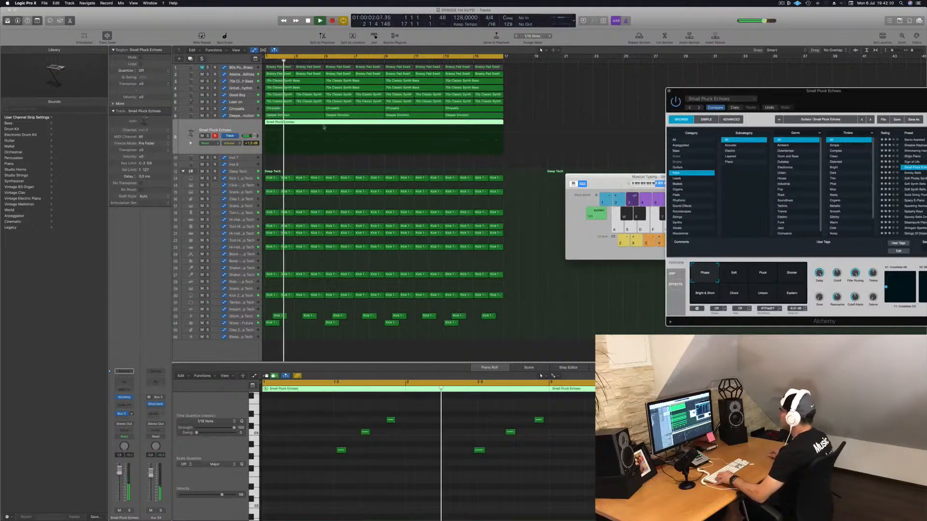
pyautogui.click(311, 160)
pyautogui.press('space')
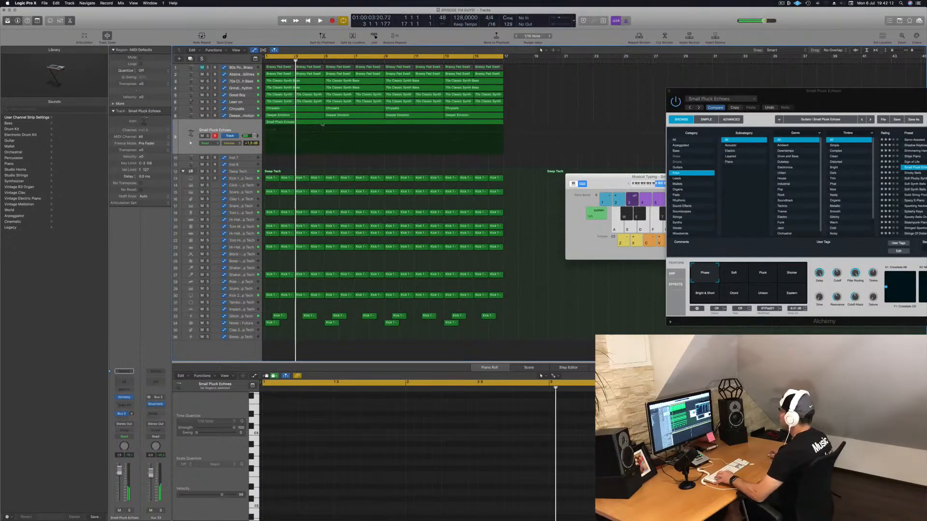
# Step: Split the Small Pluck Echoes region at bar 9 and delete its second half
pyautogui.doubleClick(384, 122)
pyautogui.click(369, 127)
pyautogui.press('Delete')
pyautogui.moveTo(409, 126); pyautogui.dragTo(297, 163)
# Step: Quantize all notes of the eight-bar Small Pluck Echoes region to 1/16 notes and play the result
pyautogui.press('space')
pyautogui.click(312, 490)
pyautogui.press('z')
pyautogui.press('space')
pyautogui.press('space')
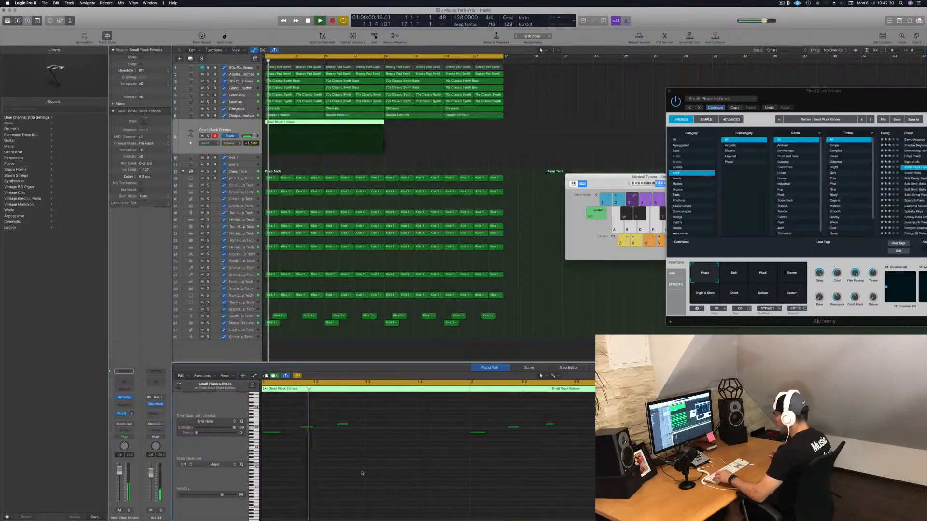
pyautogui.press('super+a')
pyautogui.press('q')
pyautogui.press('space')
pyautogui.press('space')
pyautogui.scroll(2, 357, 466)
pyautogui.scroll(-5, 404, 467)
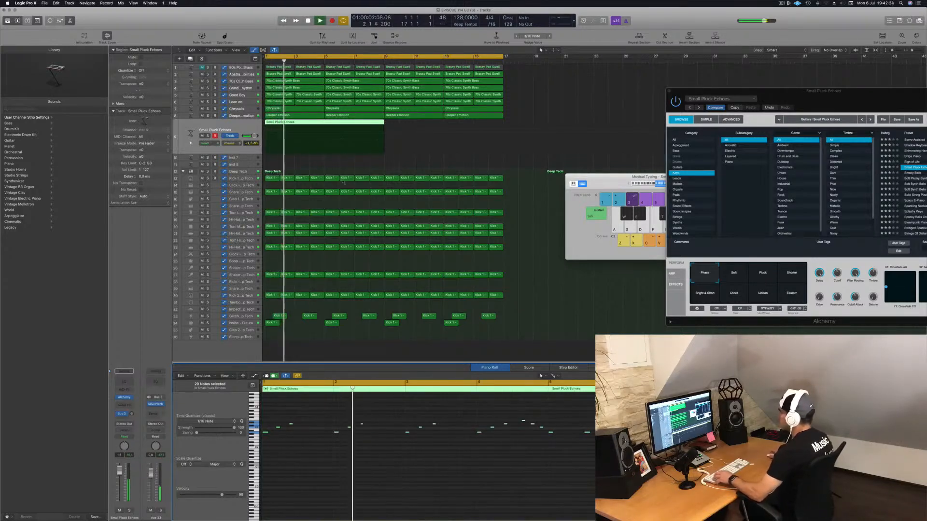
# Step: Divide the Small Pluck Echoes region at bar 5 and delete the part after it
pyautogui.keyDown('super'); pyautogui.doubleClick(324, 121); pyautogui.keyUp('super')
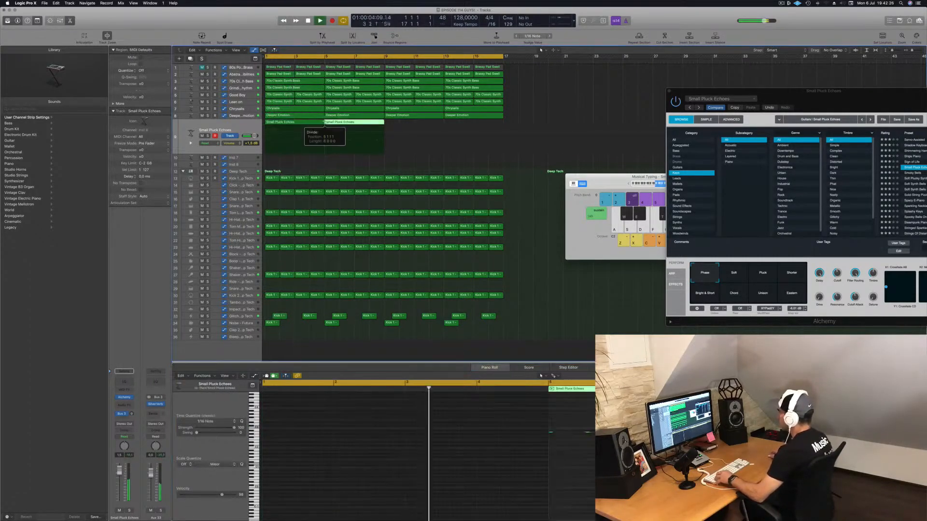
pyautogui.click(391, 125)
pyautogui.click(366, 124)
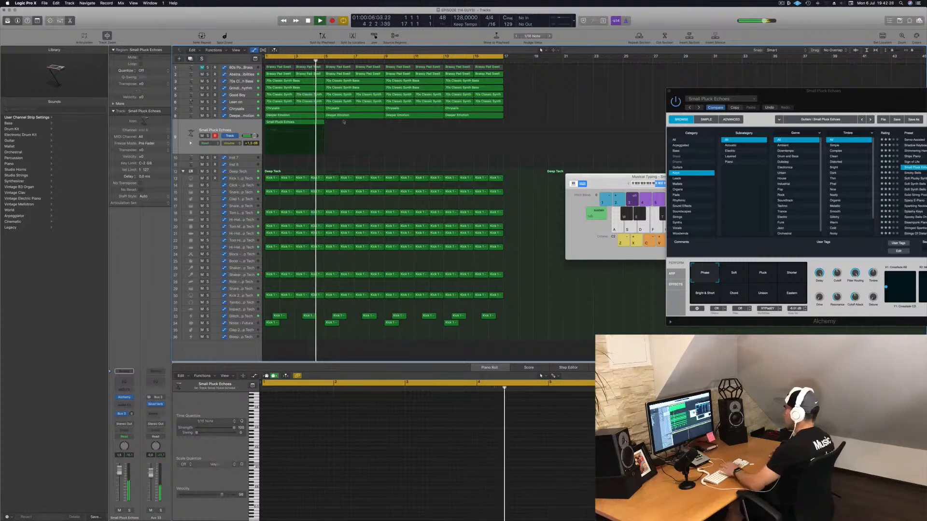
pyautogui.press('Delete')
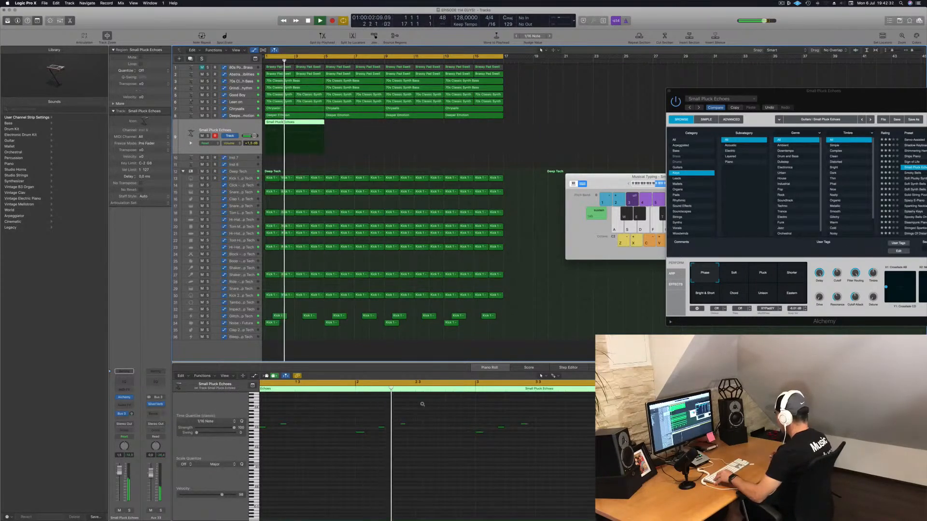
# Step: Bring the Alchemy window back into view, try the Soft performance snapshot and lower the track volume to about -0.3 dB
pyautogui.moveTo(853, 114); pyautogui.dragTo(618, 119)
pyautogui.press('space')
pyautogui.press('space')
pyautogui.click(503, 282)
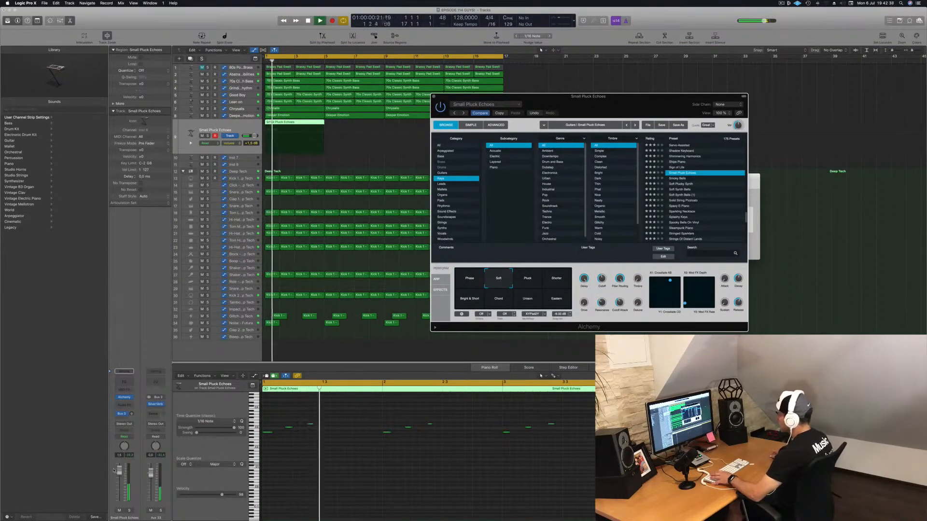
pyautogui.moveTo(119, 474); pyautogui.dragTo(118, 474)
pyautogui.press('space')
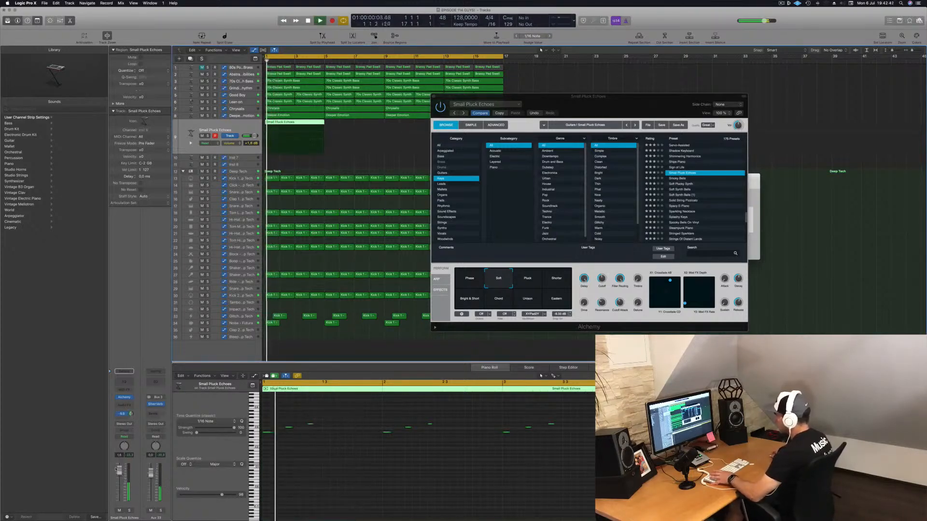
pyautogui.moveTo(678, 106); pyautogui.dragTo(646, 107)
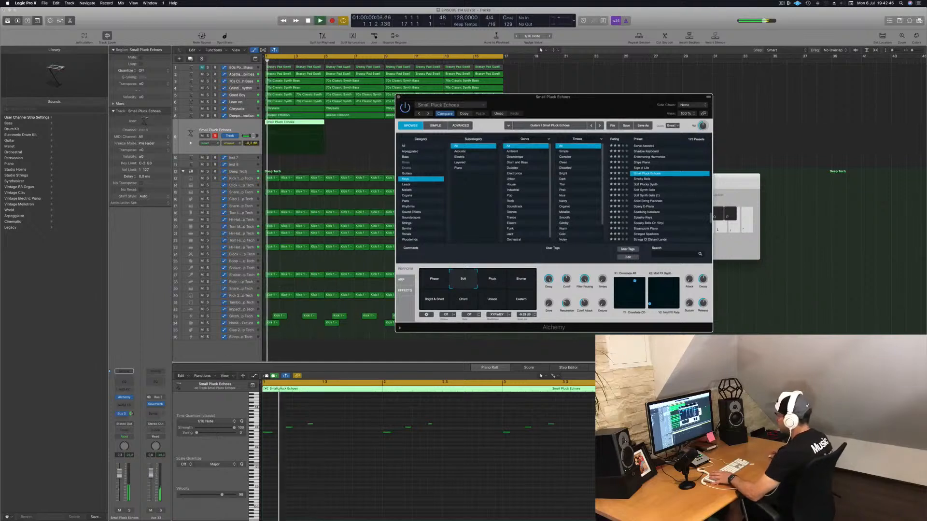
# Step: Insert a Compressor on the Small Pluck Echoes track, set its auto gain to 0 dB and close its window
pyautogui.click(125, 405)
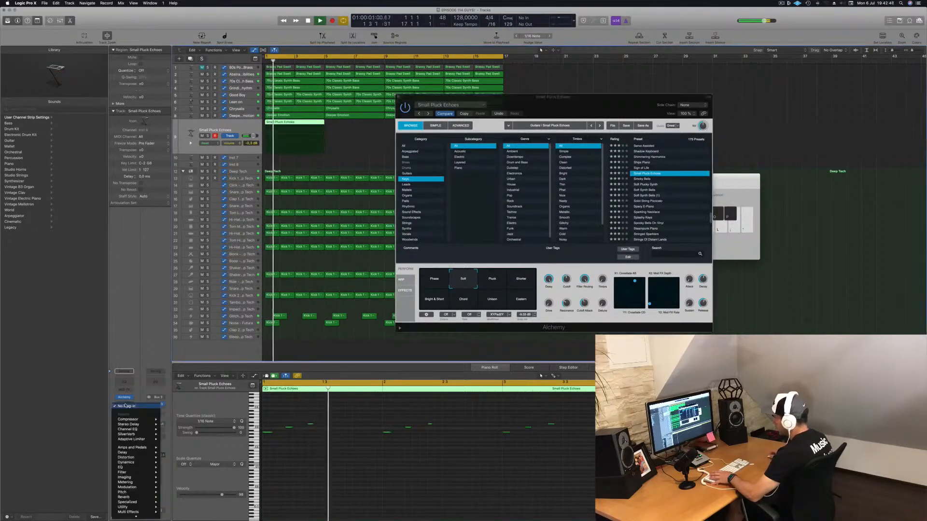
pyautogui.moveTo(137, 419)
pyautogui.click(171, 419)
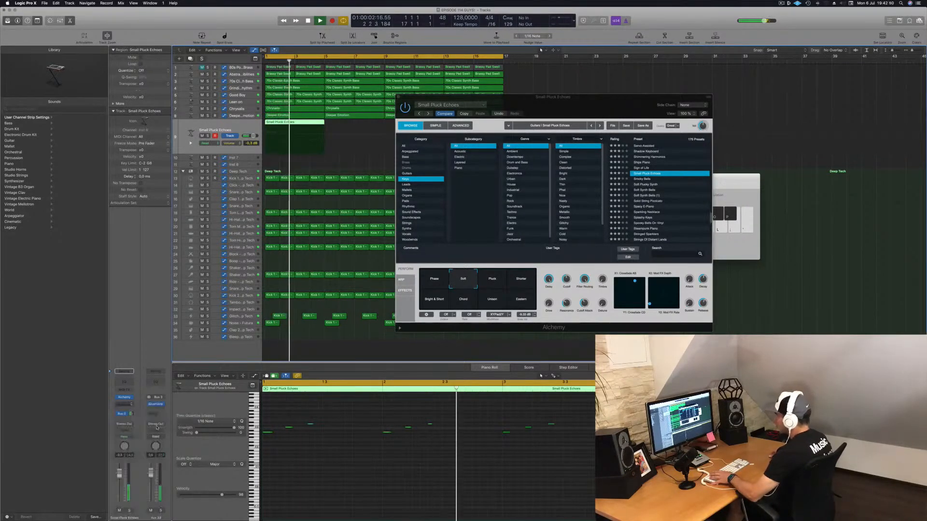
pyautogui.moveTo(202, 25); pyautogui.dragTo(500, 186)
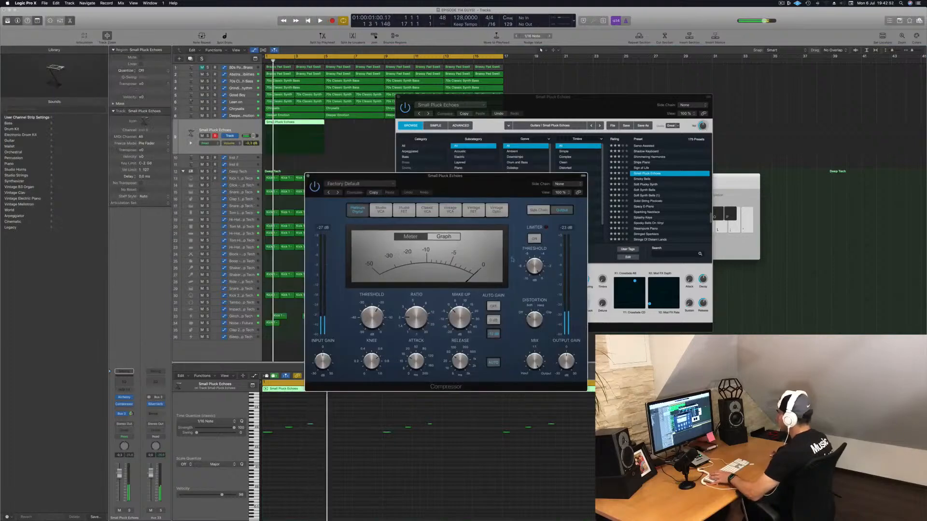
pyautogui.click(494, 320)
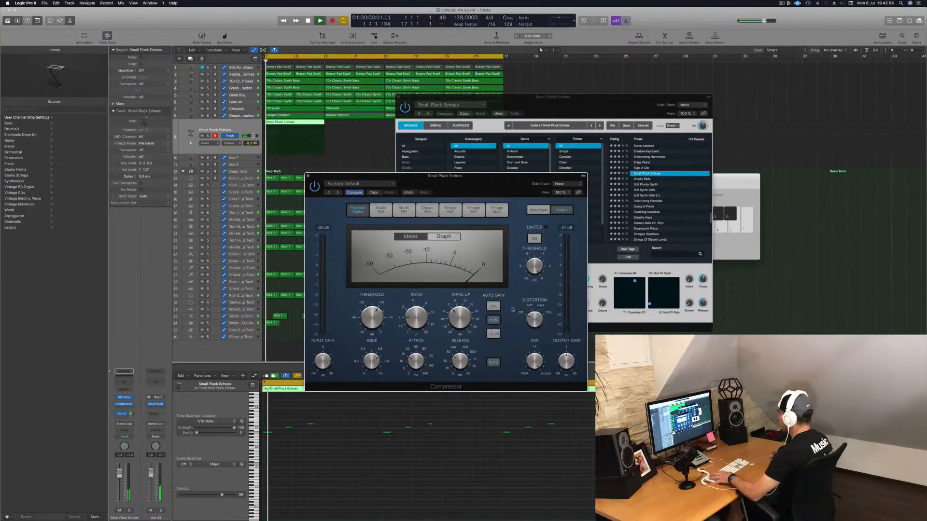
pyautogui.moveTo(328, 178); pyautogui.dragTo(420, 197)
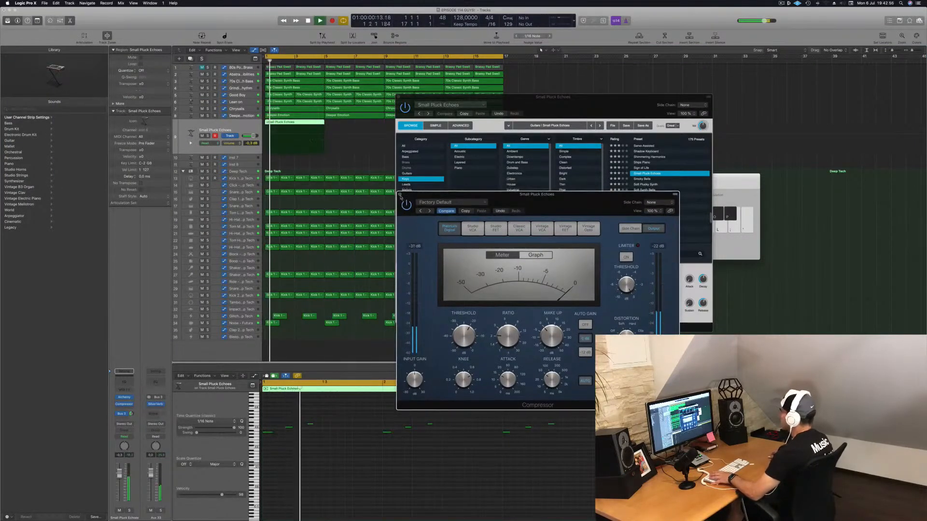
pyautogui.click(400, 196)
# Step: Audition Alchemy's Pluck, Shorter, Bright & Short and Chord snapshots, adjusting the track volume to balance each one
pyautogui.press('space')
pyautogui.click(497, 281)
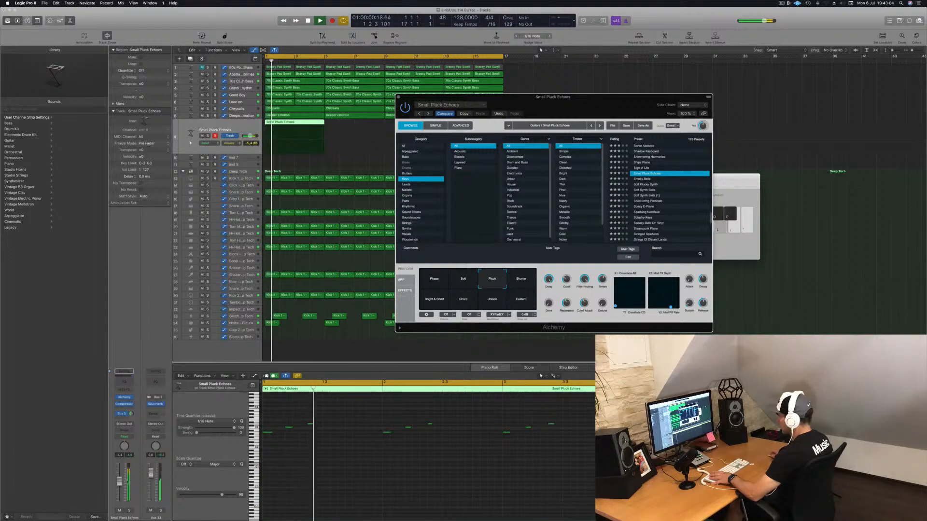
pyautogui.moveTo(119, 486); pyautogui.dragTo(120, 492)
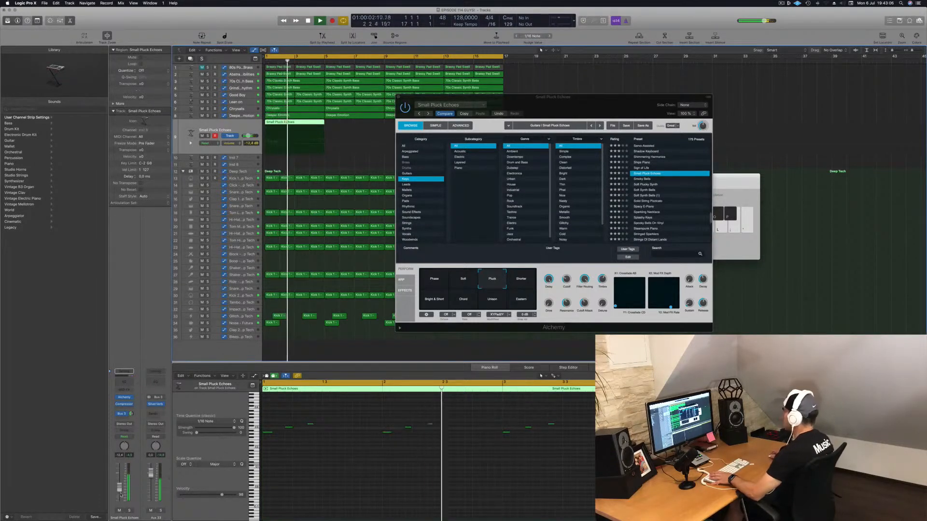
pyautogui.click(534, 282)
pyautogui.click(433, 303)
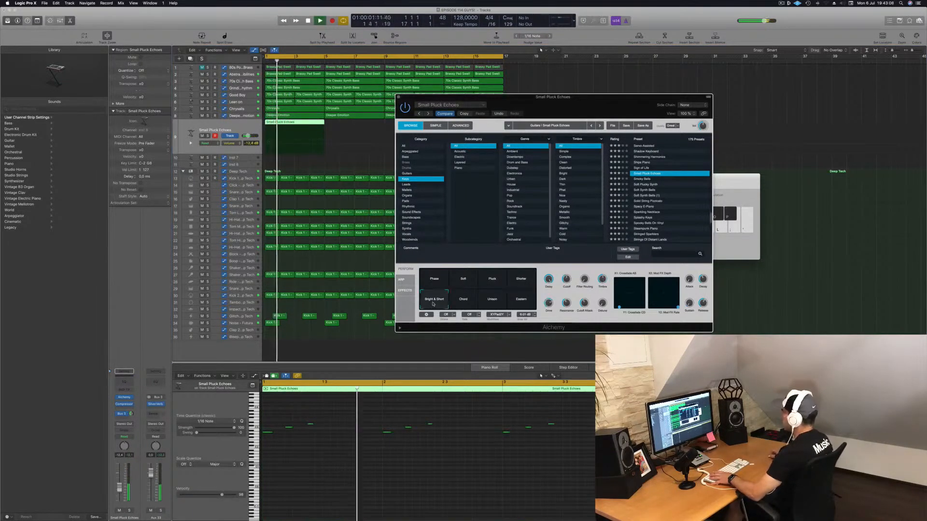
pyautogui.click(456, 301)
pyautogui.moveTo(119, 489); pyautogui.dragTo(120, 483)
# Step: Compare the Unison, Eastern and Soft snapshots, raise the track volume to about -2.5 dB and return to Phase
pyautogui.click(506, 305)
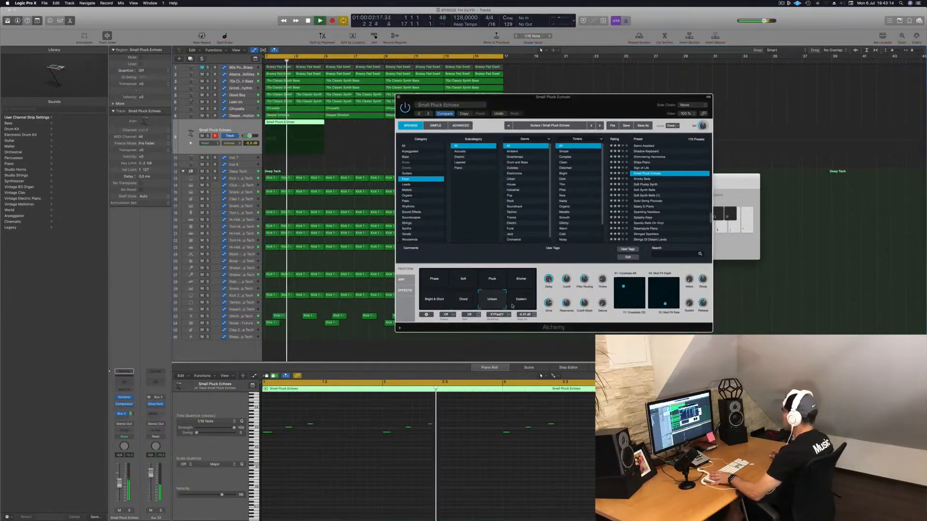
pyautogui.click(524, 304)
pyautogui.moveTo(119, 482); pyautogui.dragTo(120, 478)
pyautogui.click(469, 284)
pyautogui.click(438, 282)
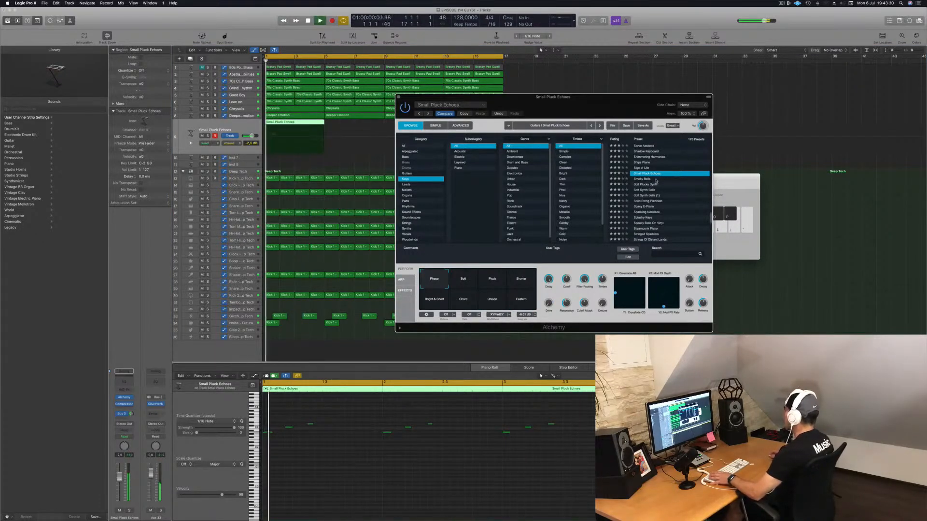
# Step: Load the Sign of Life preset in Alchemy, choose its Ice Bar snapshot and lower the track volume
pyautogui.scroll(2, 675, 177)
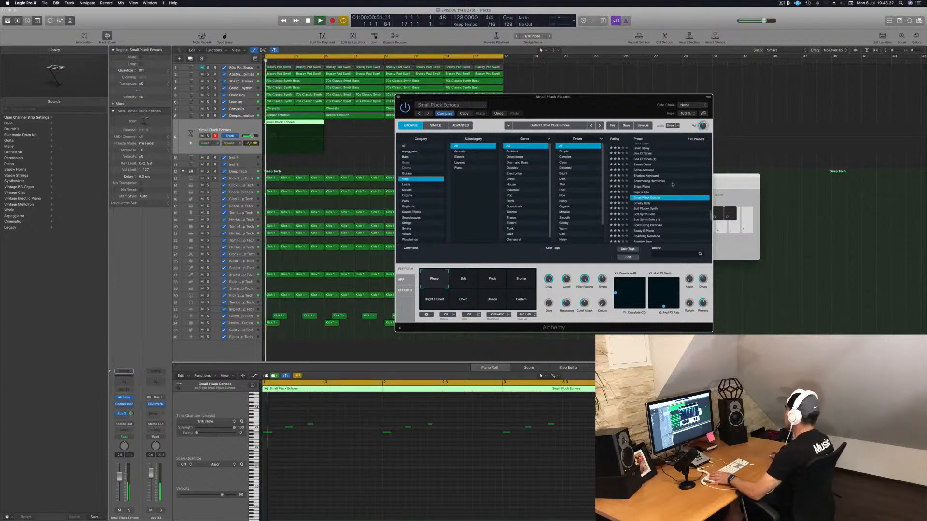
pyautogui.click(649, 192)
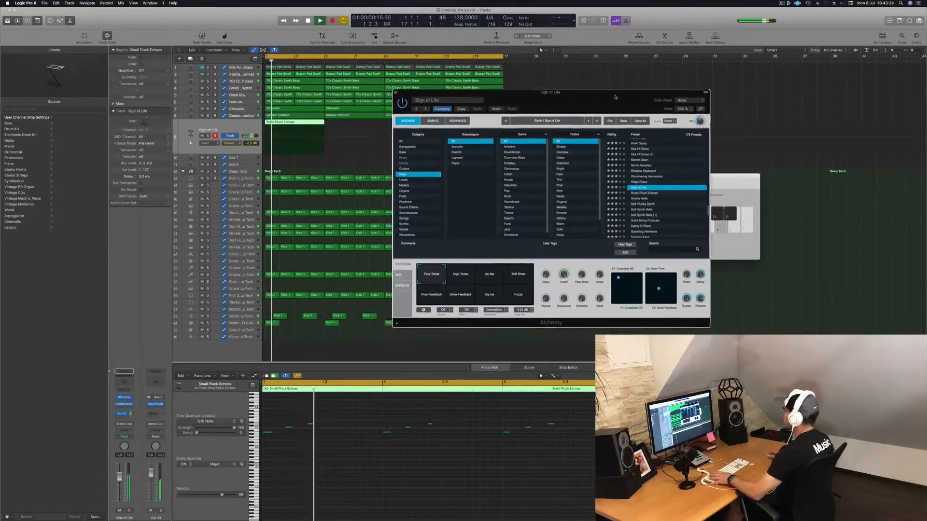
pyautogui.moveTo(653, 91); pyautogui.dragTo(553, 129)
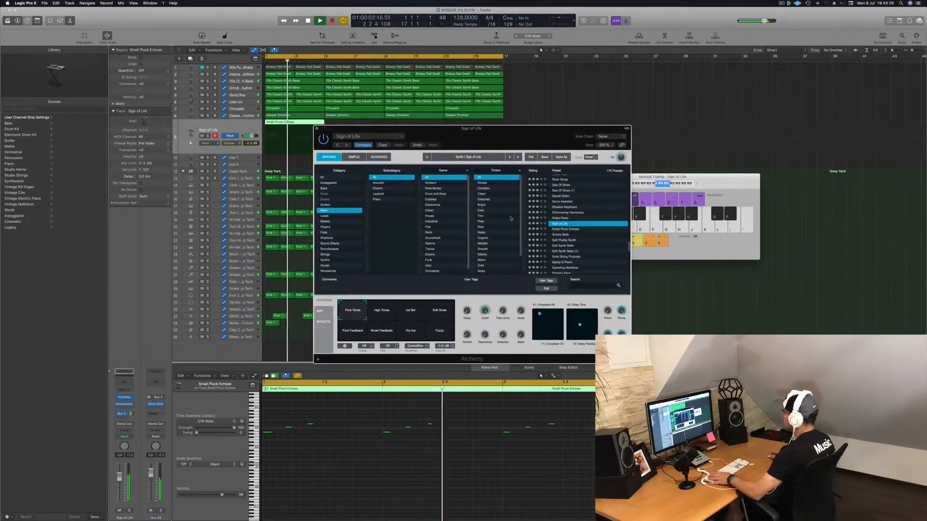
pyautogui.click(410, 318)
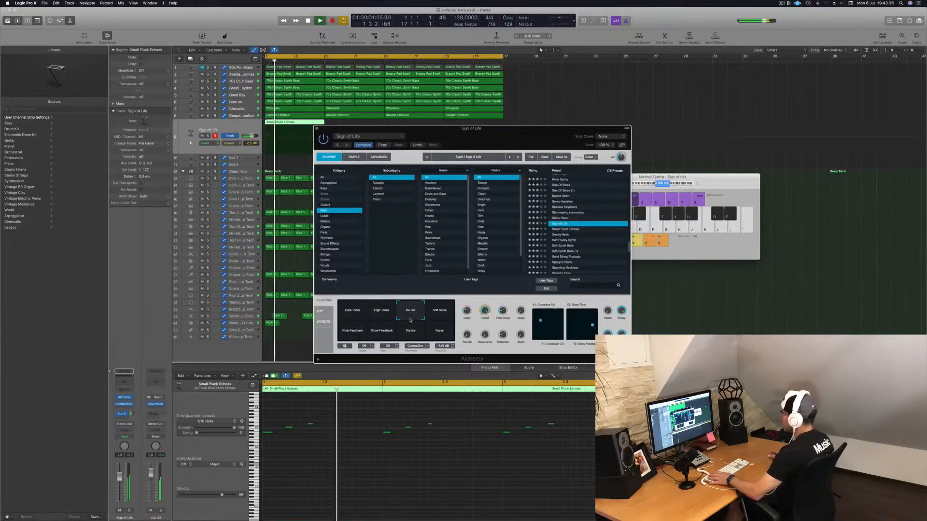
pyautogui.moveTo(119, 477); pyautogui.dragTo(118, 487)
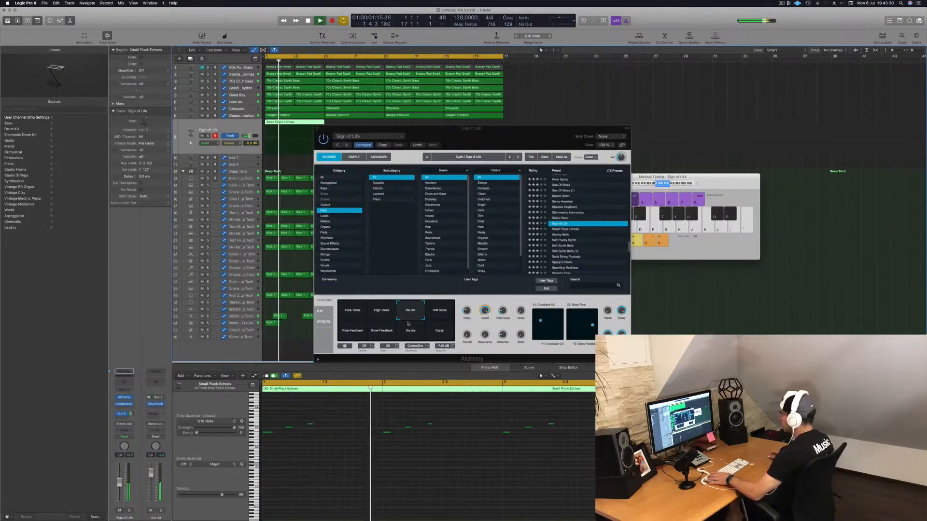
# Step: Audition the remaining Sign of Life snapshots, return to Pure Tones and lower the track volume slightly further
pyautogui.click(432, 317)
pyautogui.click(358, 335)
pyautogui.click(377, 333)
pyautogui.click(410, 332)
pyautogui.click(443, 335)
pyautogui.click(349, 313)
pyautogui.press('Return')
pyautogui.moveTo(120, 484); pyautogui.dragTo(119, 487)
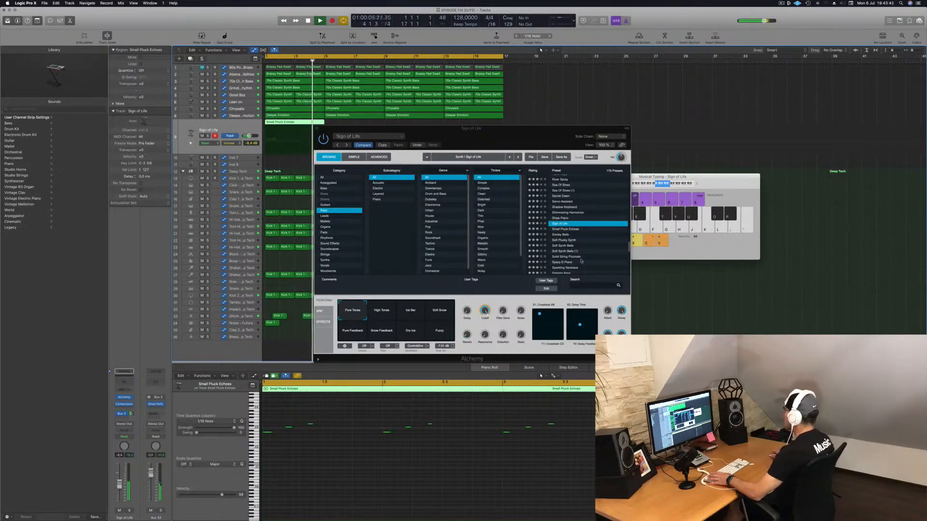
# Step: Replace the sound with the Solid String Pizzicato preset from Alchemy's Keys category and look further down the preset list
pyautogui.scroll(-2, 589, 247)
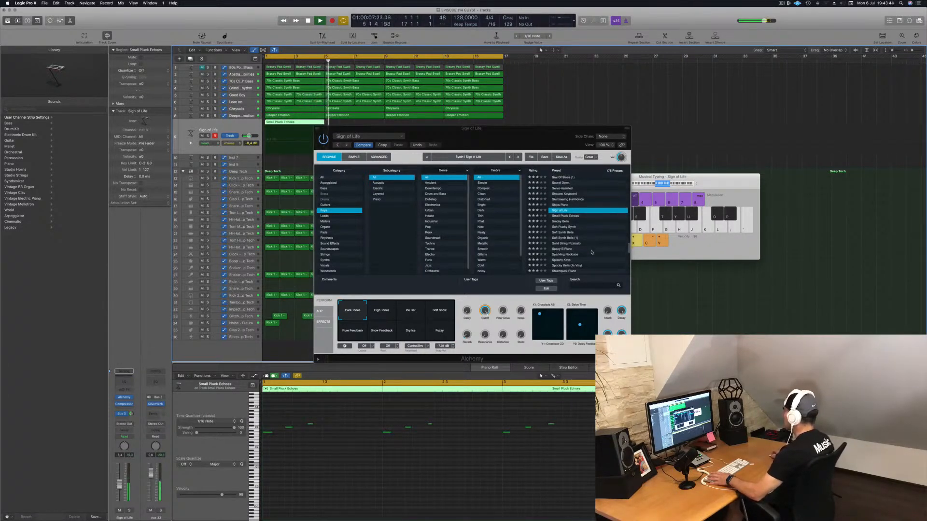
pyautogui.click(566, 244)
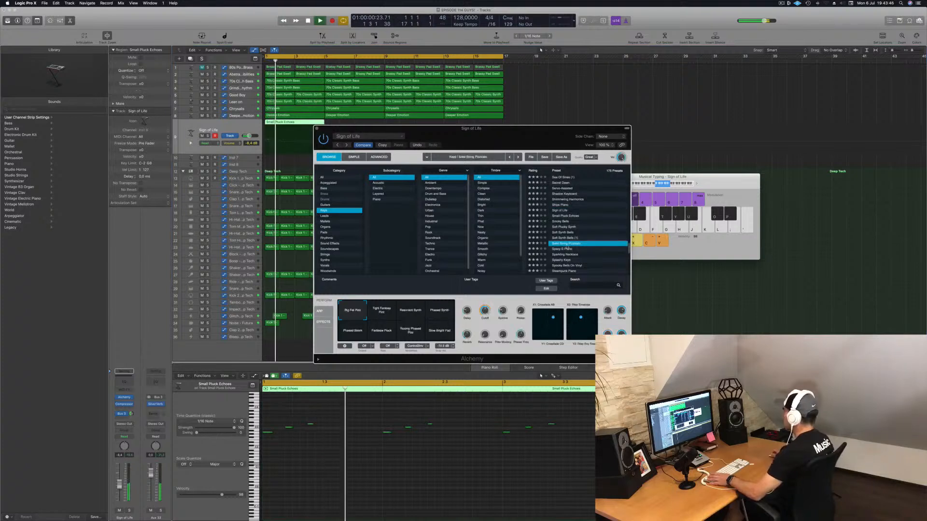
pyautogui.scroll(-4, 585, 258)
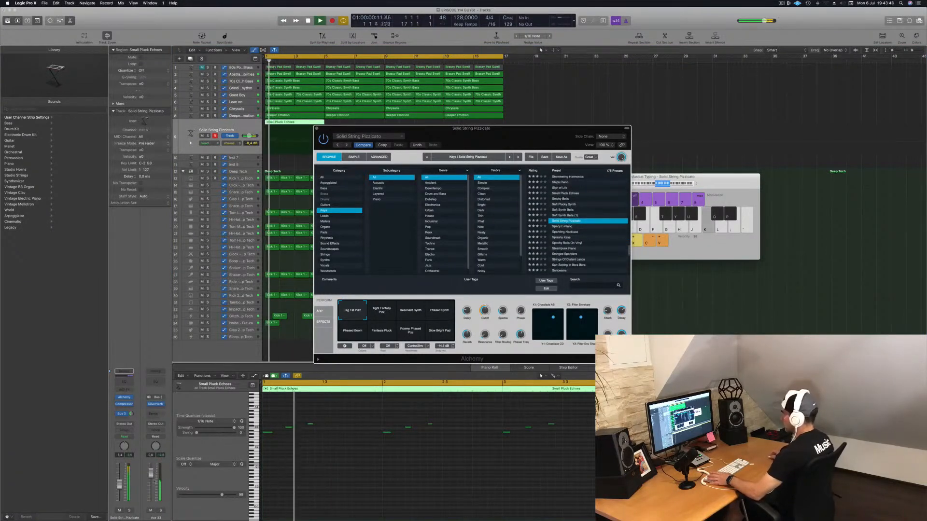
# Step: Lower the Solid String Pizzicato track's volume to about -15.2 dB and adjust its Bus 3 send slightly
pyautogui.click(121, 491)
pyautogui.moveTo(121, 491); pyautogui.dragTo(120, 496)
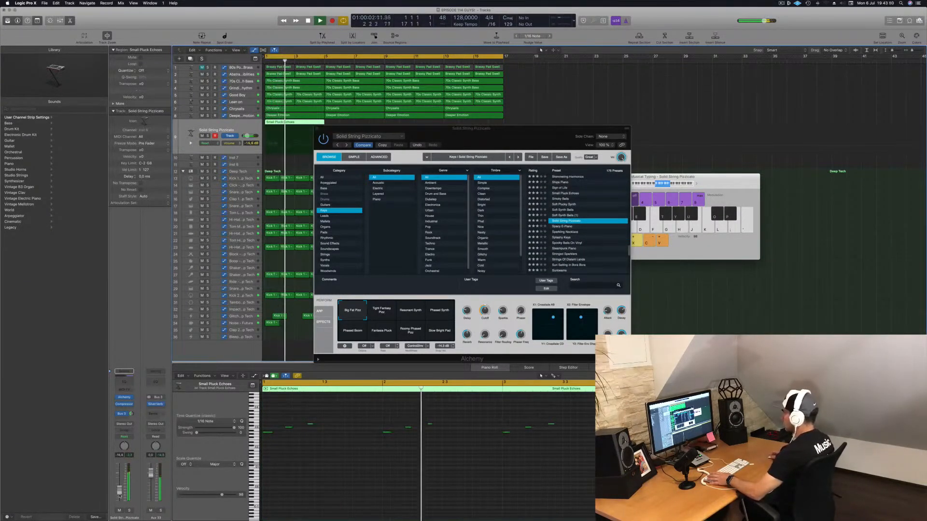
pyautogui.moveTo(131, 414); pyautogui.dragTo(132, 410)
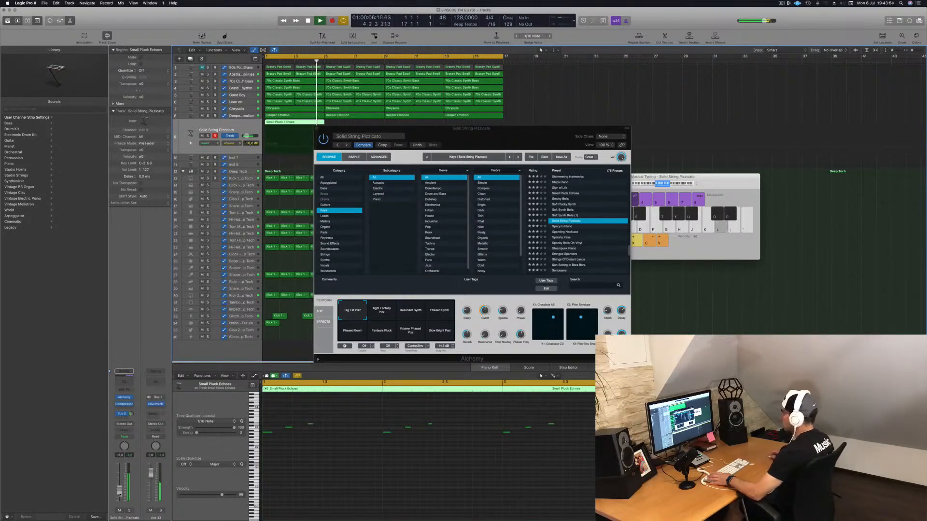
pyautogui.press('space')
# Step: Audition the other Solid String Pizzicato snapshots and return to Tight Fantasy Pluc
pyautogui.click(388, 313)
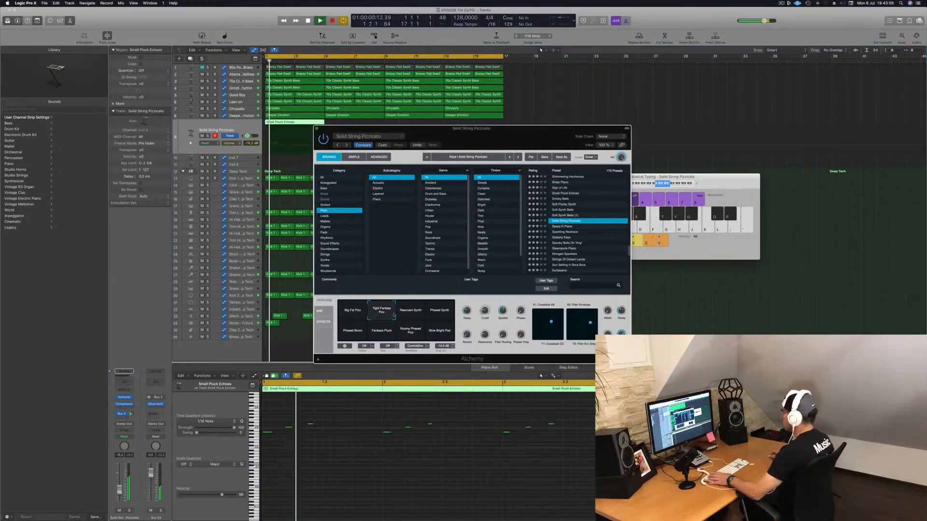
pyautogui.click(410, 314)
pyautogui.click(437, 314)
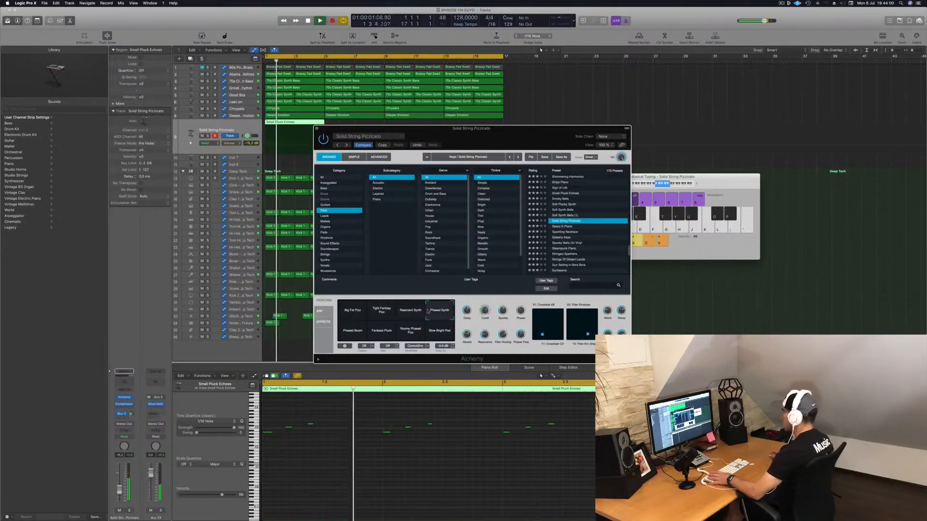
pyautogui.click(351, 331)
pyautogui.click(382, 331)
pyautogui.click(410, 331)
pyautogui.click(440, 332)
pyautogui.click(382, 312)
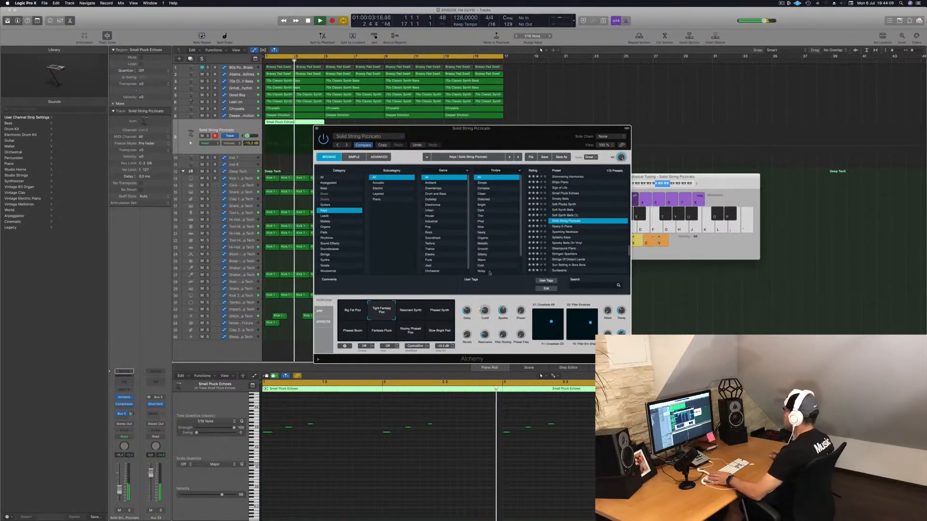
# Step: Duplicate the Small Pluck Echoes region until it fills all 16 bars, moving the Alchemy window out of the way
pyautogui.moveTo(501, 141); pyautogui.dragTo(590, 146)
pyautogui.moveTo(292, 126); pyautogui.dragTo(349, 126)
pyautogui.keyDown('shift'); pyautogui.click(292, 125); pyautogui.keyUp('shift')
pyautogui.moveTo(291, 126); pyautogui.dragTo(410, 125)
pyautogui.moveTo(521, 146); pyautogui.dragTo(499, 124)
pyautogui.press('space')
pyautogui.press('space')
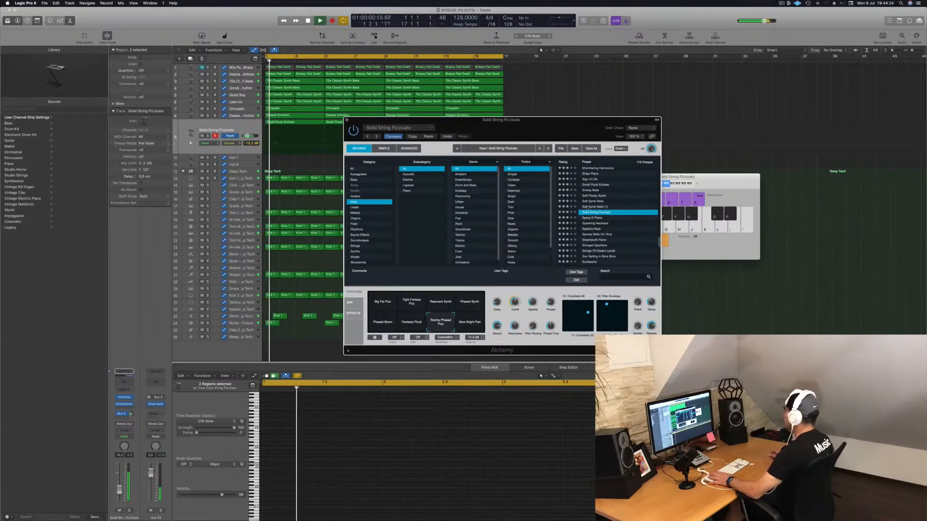
# Step: Load the Sign of Life preset again in Alchemy and look through the end of the Keys preset list
pyautogui.scroll(-1, 606, 239)
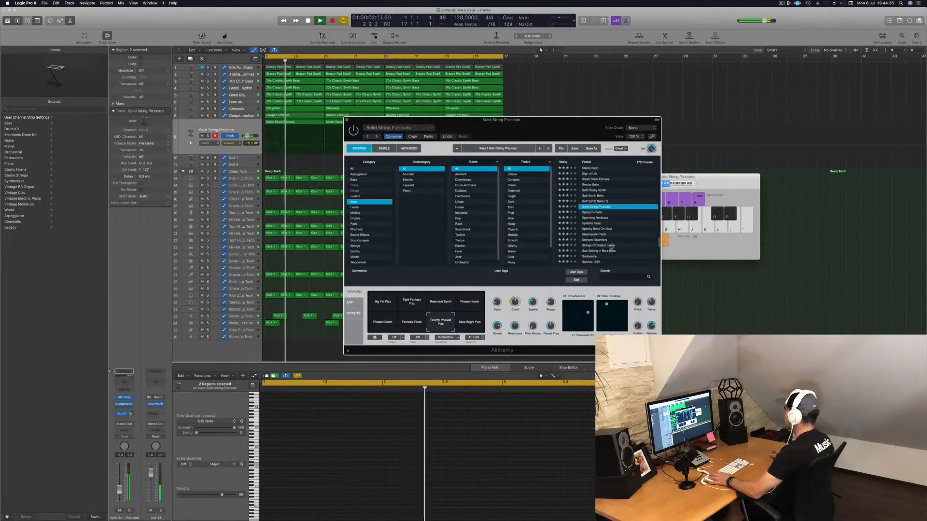
pyautogui.scroll(3, 610, 236)
pyautogui.click(601, 190)
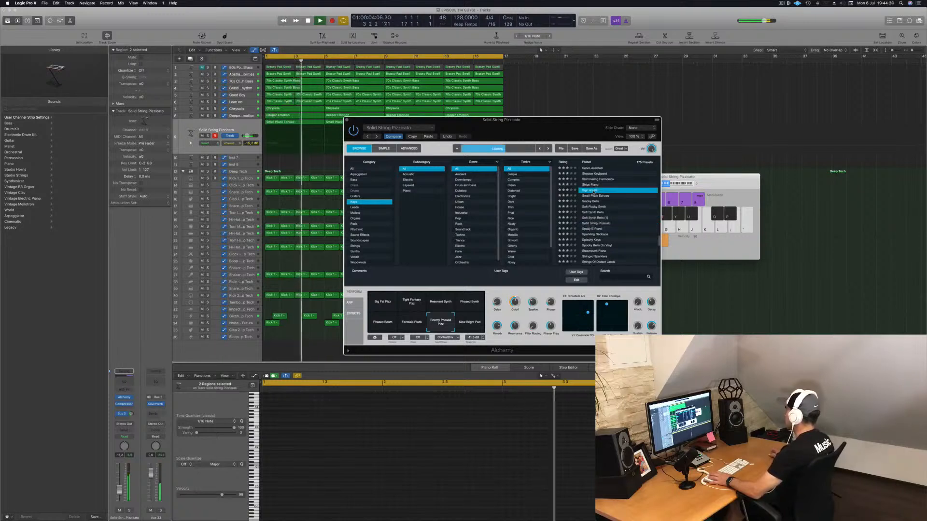
pyautogui.scroll(-10, 603, 226)
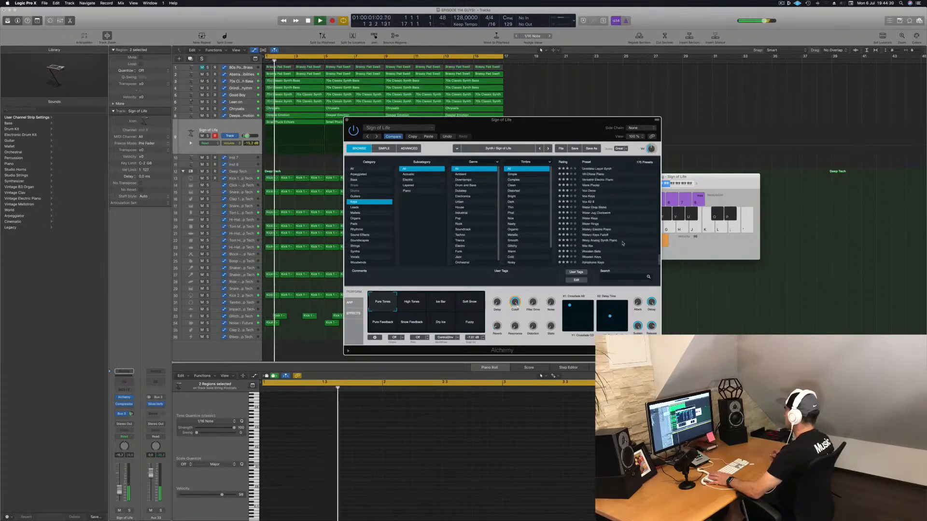
pyautogui.scroll(4, 613, 222)
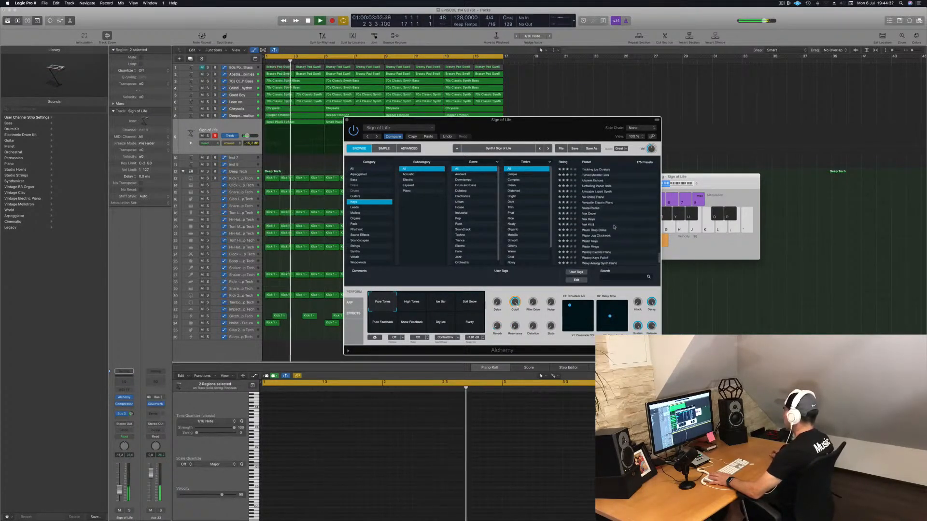
pyautogui.scroll(1, 616, 215)
# Step: Try the Unstable Liquid Synth preset, switch to Unfolding Paper Bells and raise the track volume to about -11.8 dB
pyautogui.click(611, 198)
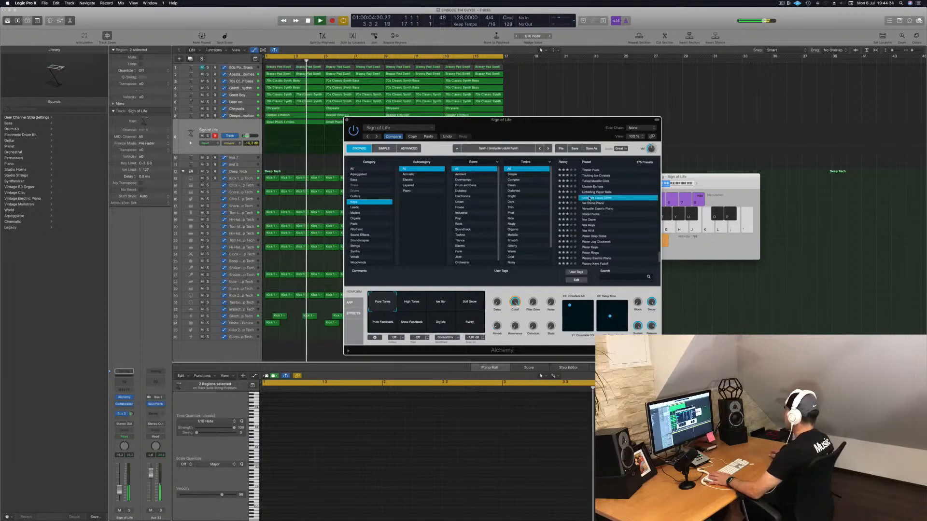
pyautogui.press('space')
pyautogui.click(596, 193)
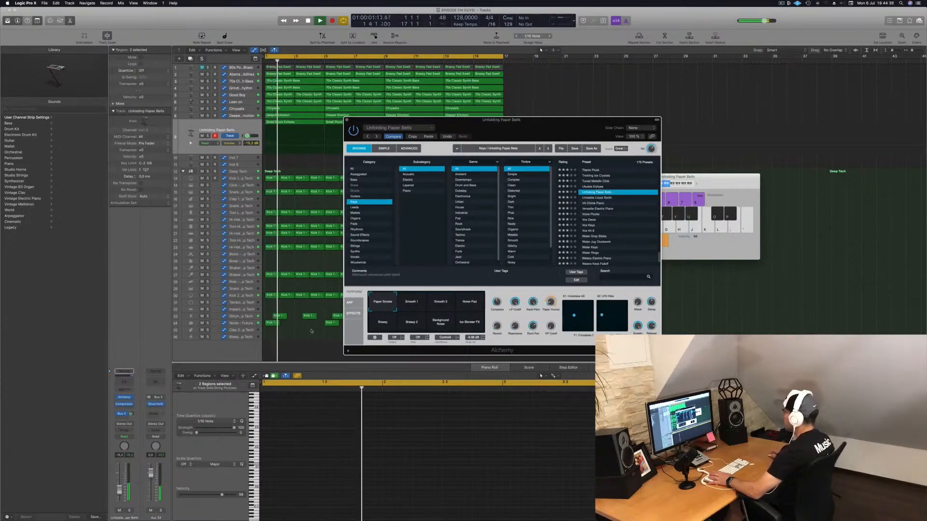
pyautogui.moveTo(119, 488); pyautogui.dragTo(120, 486)
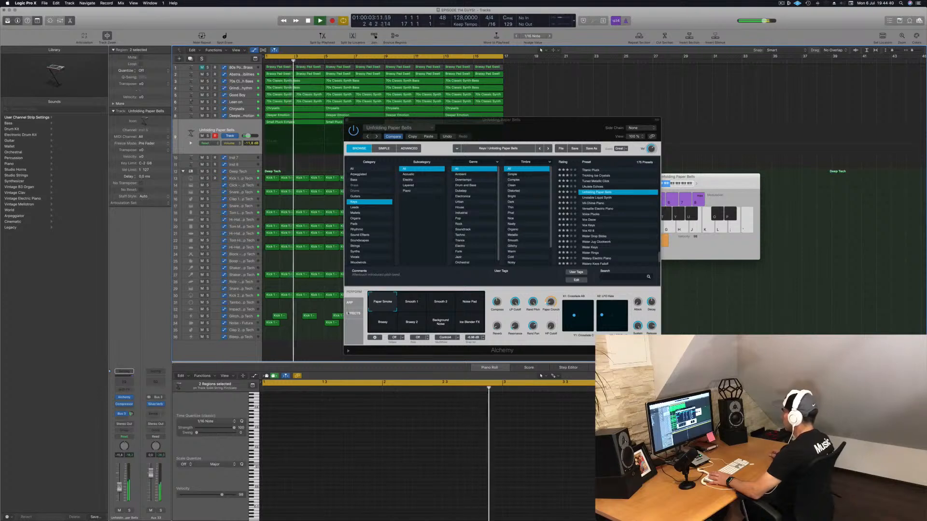
# Step: Audition the Unfolding Paper Bells snapshots, including Smooth 1, Noise Pad, Breezy 2 and Ice Blender FX
pyautogui.click(416, 307)
pyautogui.click(442, 305)
pyautogui.click(468, 305)
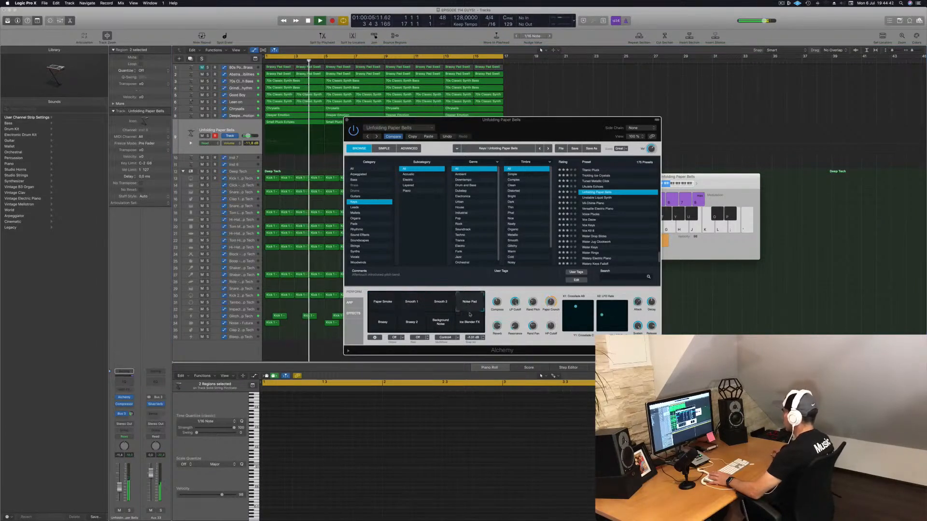
pyautogui.click(383, 322)
pyautogui.click(411, 322)
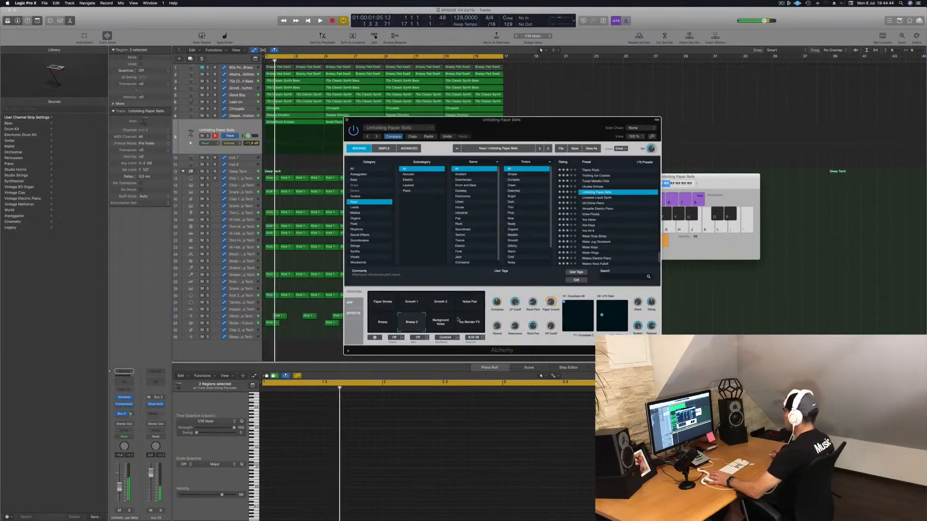
pyautogui.click(469, 322)
# Step: Replace the sound with the Tuned Metallic Click preset from the Keys category
pyautogui.scroll(2, 600, 243)
pyautogui.scroll(1, 601, 243)
pyautogui.click(591, 216)
pyautogui.click(595, 211)
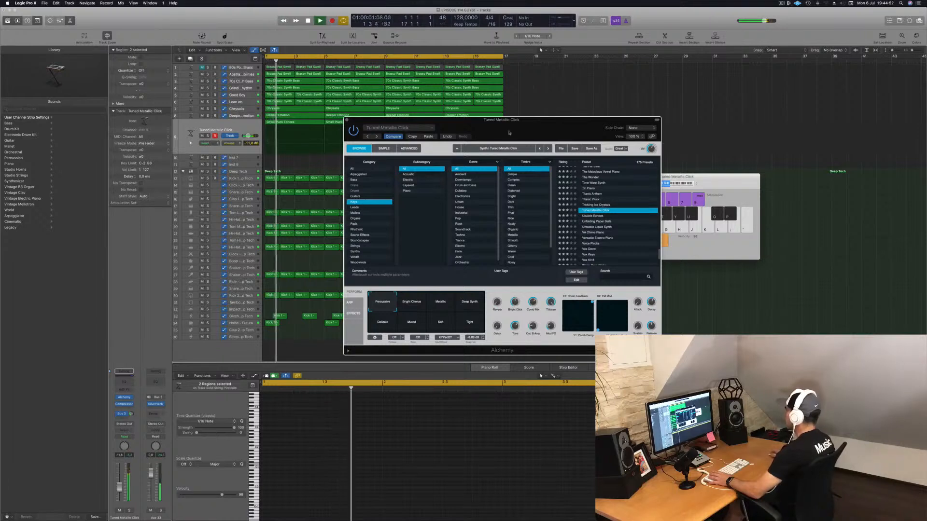
# Step: Move the Alchemy window aside, choose the Metallic snapshot and lower the track volume to about -15.8 dB
pyautogui.moveTo(506, 132); pyautogui.dragTo(603, 130)
pyautogui.click(562, 295)
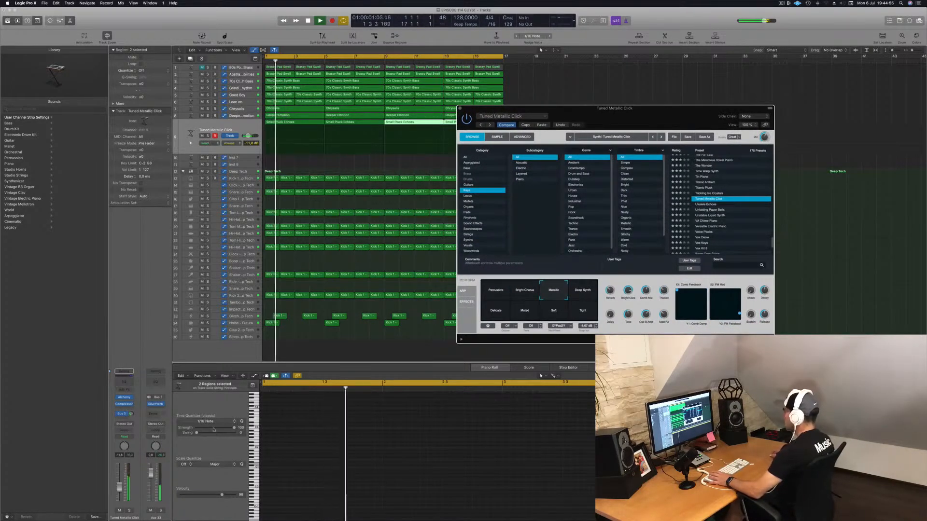
pyautogui.moveTo(121, 493); pyautogui.dragTo(120, 496)
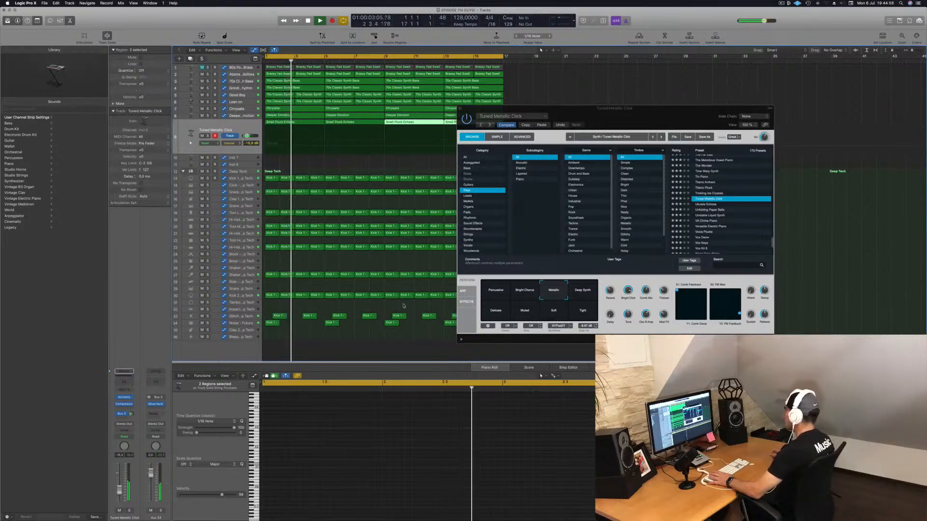
# Step: Audition the Percussive, Muted, Soft and Tight snapshots of Tuned Metallic Click
pyautogui.click(502, 298)
pyautogui.click(497, 295)
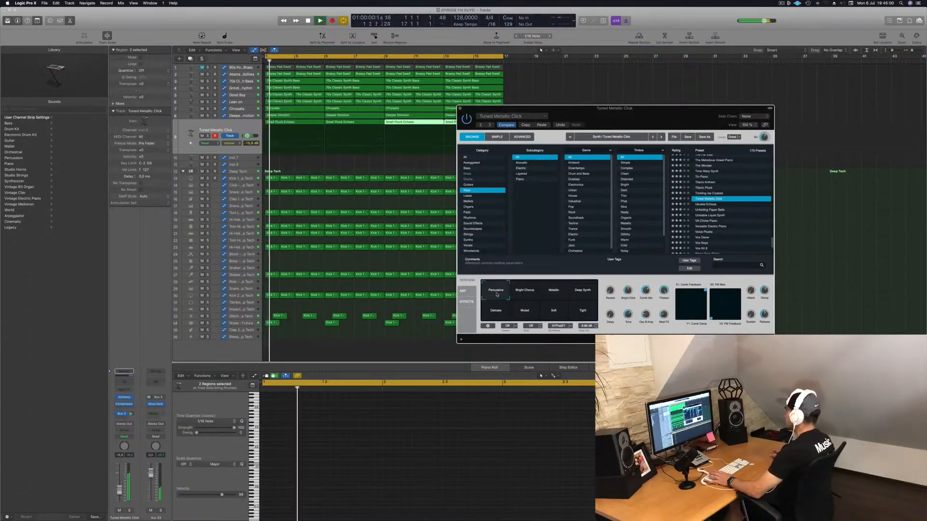
pyautogui.click(526, 314)
pyautogui.click(555, 313)
pyautogui.click(584, 313)
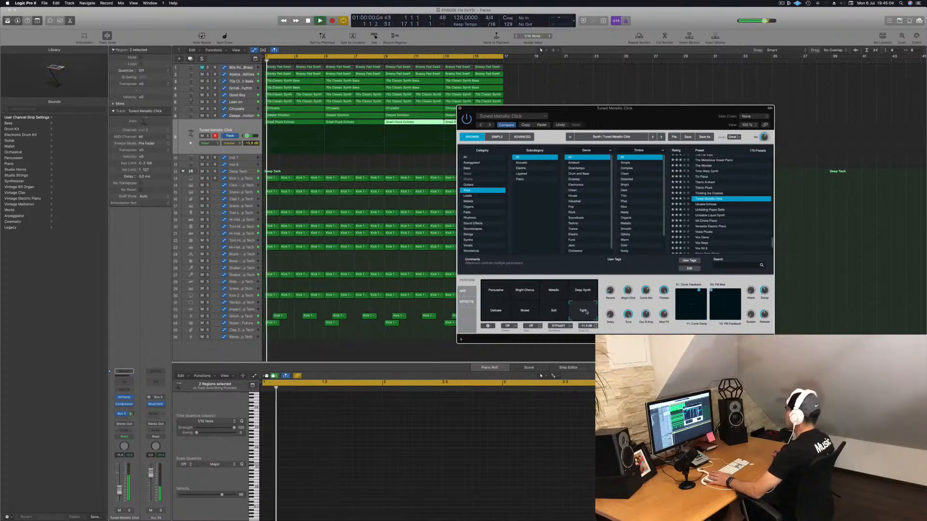
# Step: Close the Alchemy window, select all regions on the Tuned Metallic Click track and lower its volume slightly
pyautogui.press('super+k')
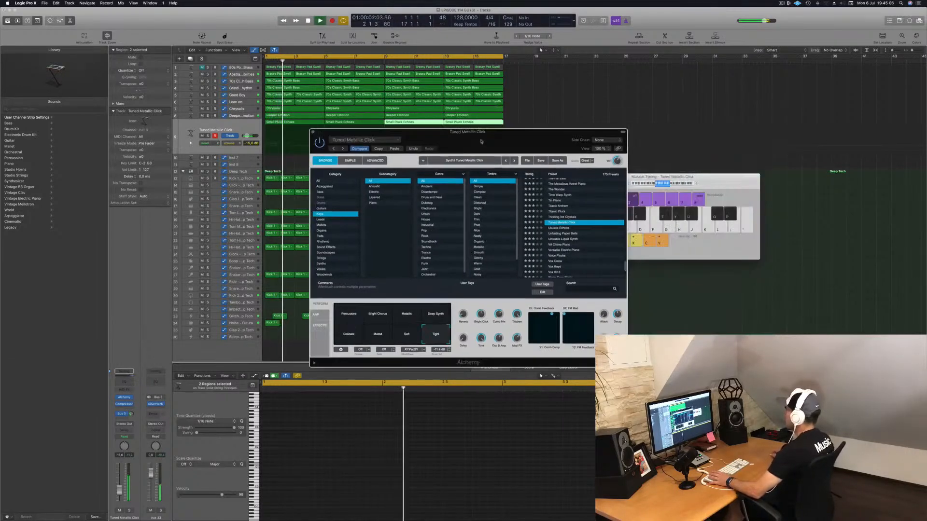
pyautogui.press('super+w')
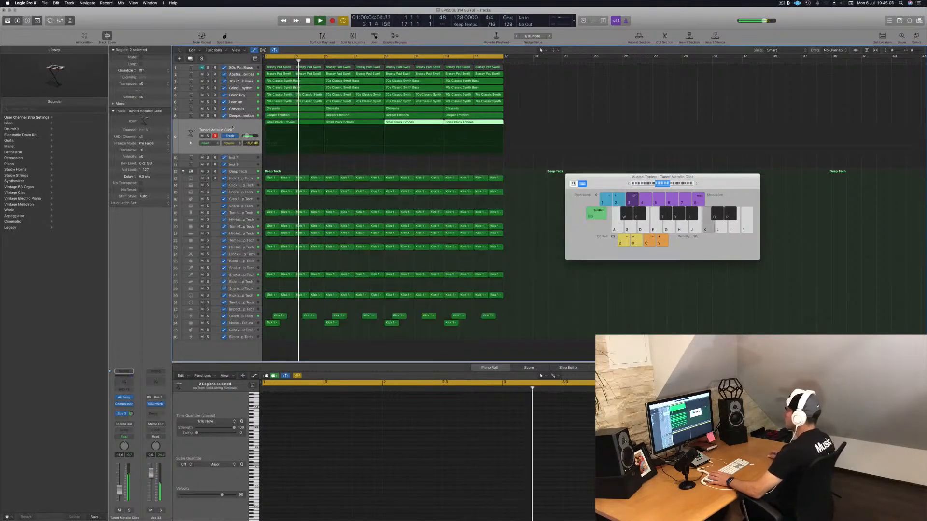
pyautogui.click(215, 149)
pyautogui.moveTo(119, 491); pyautogui.dragTo(118, 492)
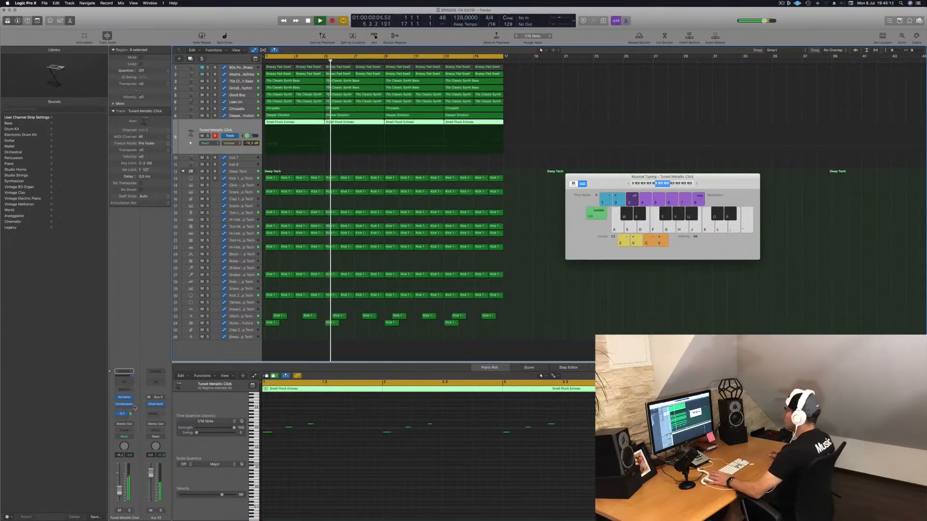
# Step: Reopen Alchemy on the Tuned Metallic Click track and play the pattern from the start with the Percussive snapshot
pyautogui.press('Return')
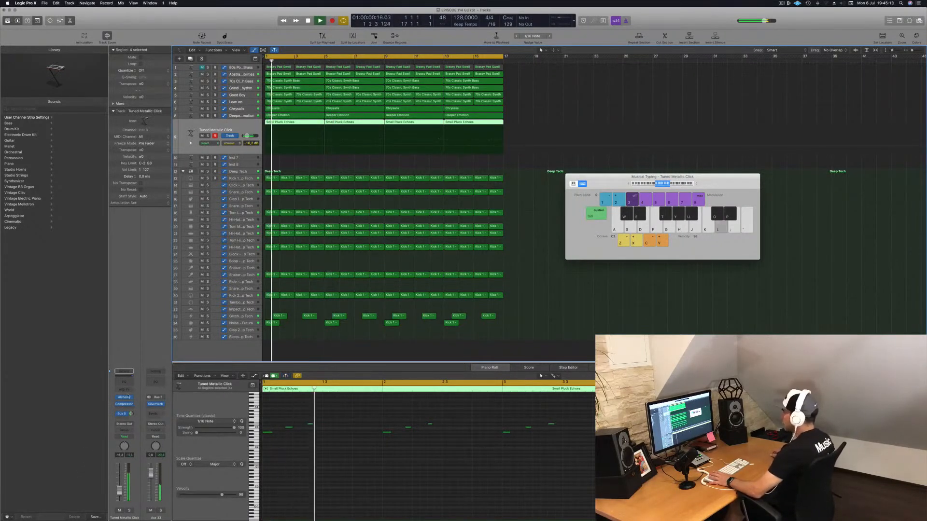
pyautogui.click(124, 396)
pyautogui.press('Return')
pyautogui.click(340, 318)
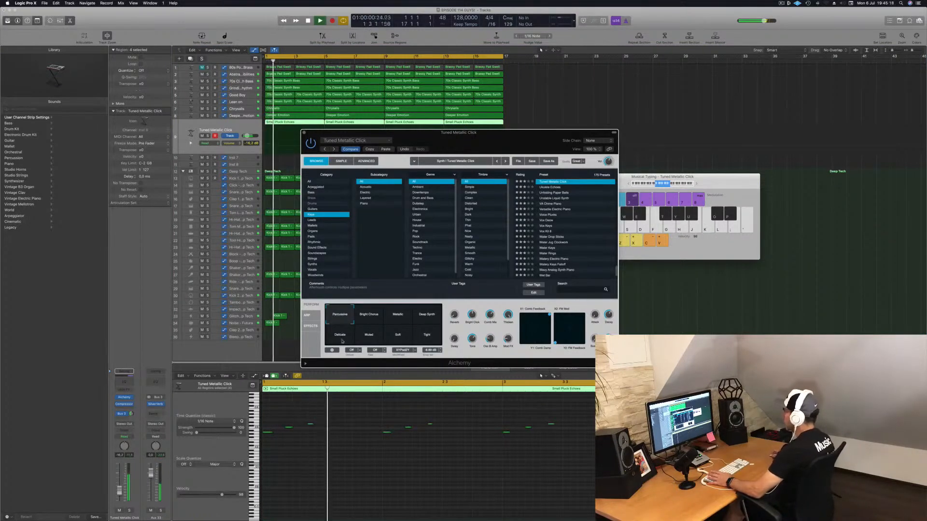
pyautogui.press('Return')
# Step: Turn down the Comb Mix control of the Percussive snapshot
pyautogui.moveTo(472, 315); pyautogui.dragTo(492, 366)
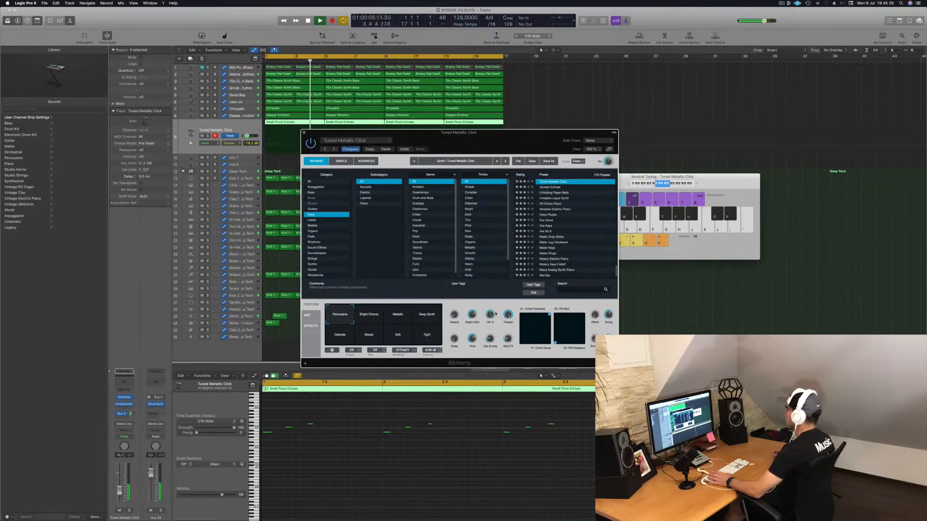
pyautogui.moveTo(496, 314); pyautogui.dragTo(492, 329)
pyautogui.press('h')
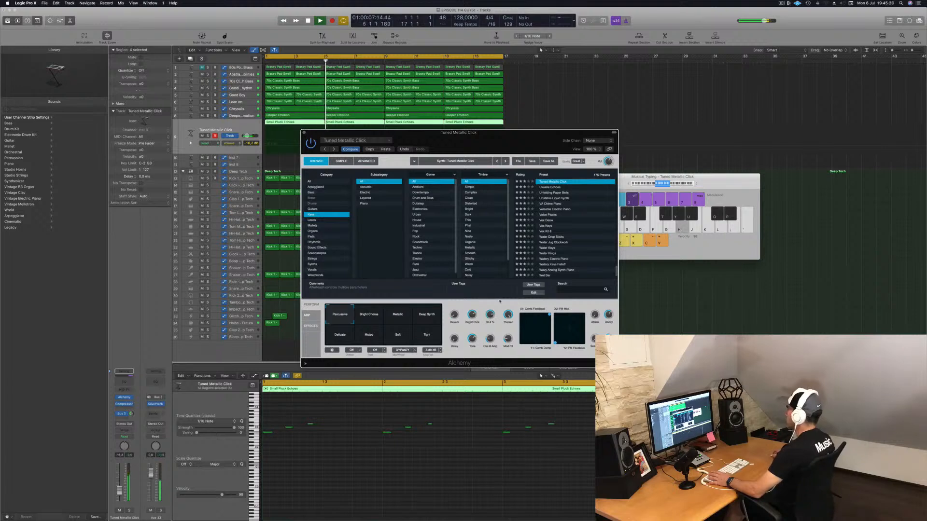
# Step: Compare the Tight, Deep Synth, Metallic and Bright Chorus snapshots, return to Percussive and replay the pattern
pyautogui.scroll(3, 558, 183)
pyautogui.click(426, 339)
pyautogui.click(421, 318)
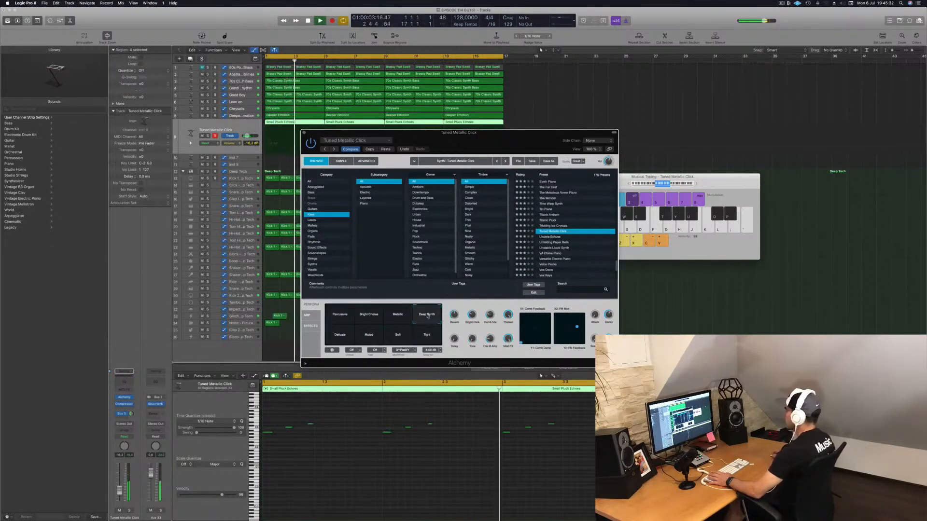
pyautogui.click(389, 317)
pyautogui.click(366, 317)
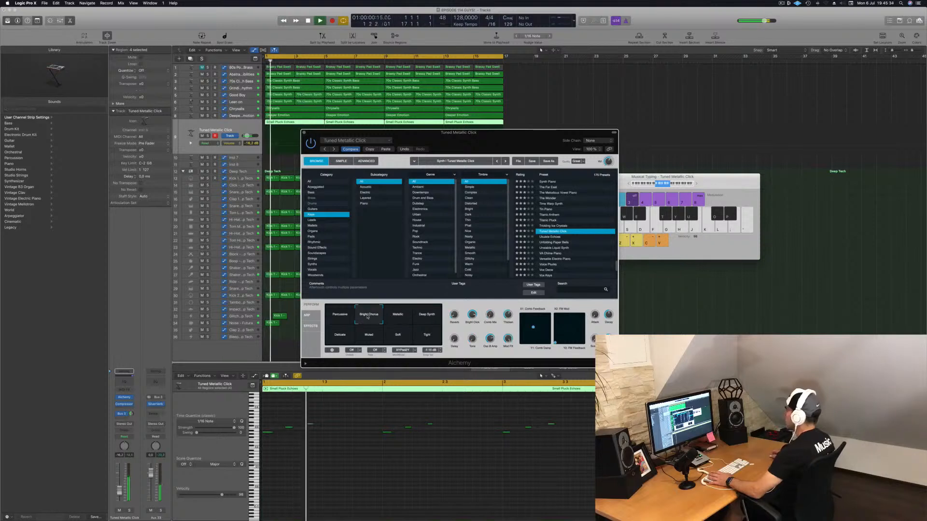
pyautogui.click(342, 316)
pyautogui.press('space')
pyautogui.press('space')
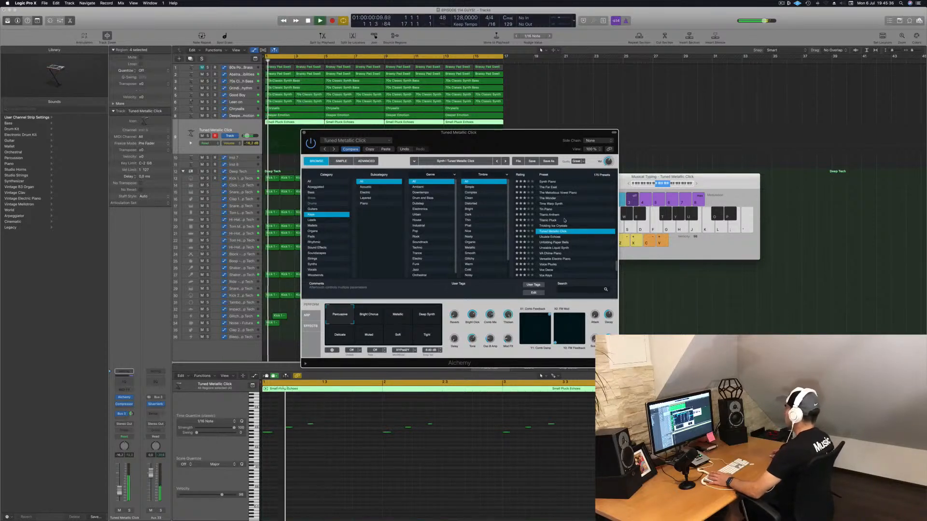
# Step: Load the Titanic Pluck preset, restart playback and move the Alchemy window clear of the pluck regions
pyautogui.click(573, 220)
pyautogui.press('space')
pyautogui.press('space')
pyautogui.moveTo(495, 138); pyautogui.dragTo(624, 104)
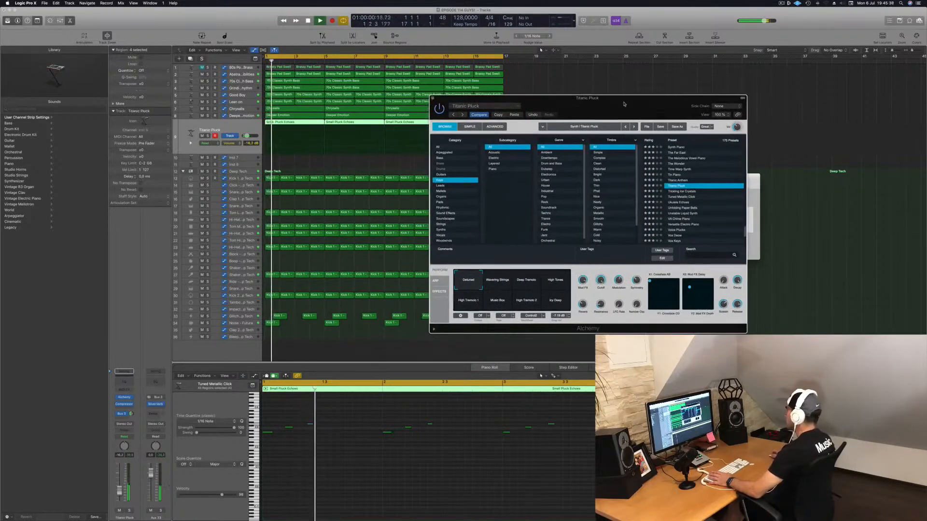
# Step: Audition all the other Titanic Pluck snapshots, from Wavering Strings to Icy Deep, and return to Detuned
pyautogui.click(497, 283)
pyautogui.click(526, 283)
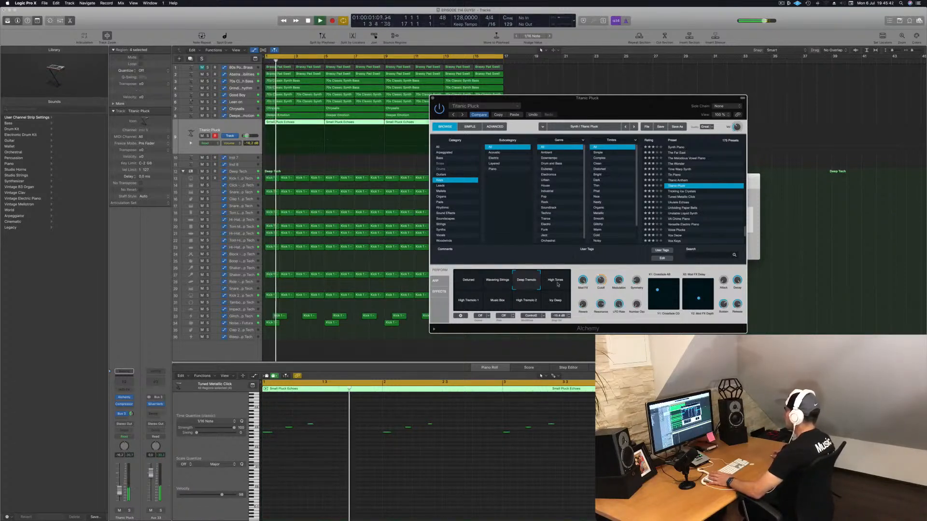
pyautogui.click(556, 284)
pyautogui.click(468, 301)
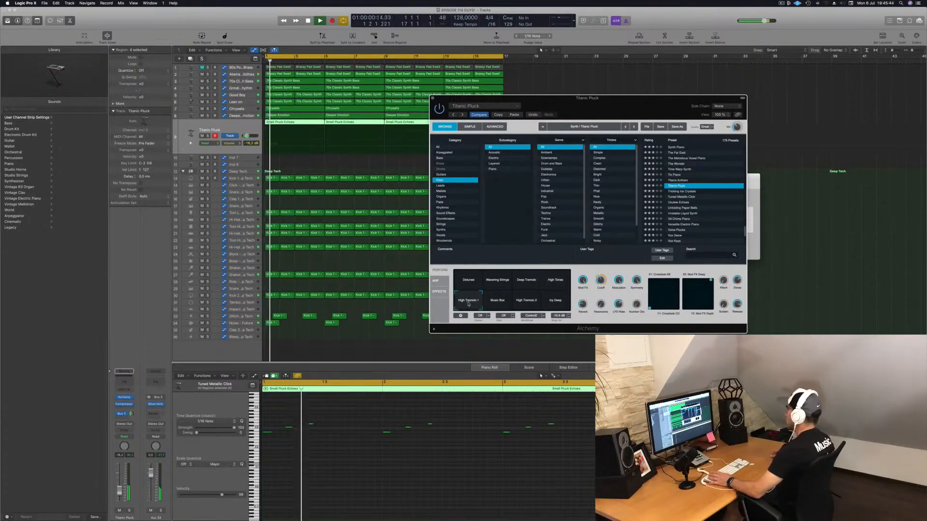
pyautogui.click(497, 300)
pyautogui.click(526, 301)
pyautogui.click(565, 304)
pyautogui.click(472, 283)
# Step: Replace the sound with the Titanic Anthem preset from the Keys list
pyautogui.scroll(2, 706, 211)
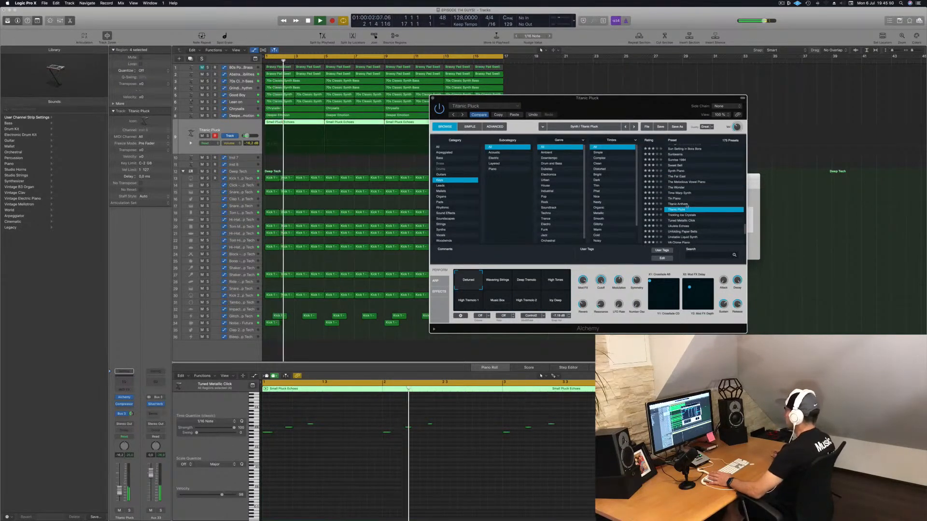
pyautogui.click(685, 204)
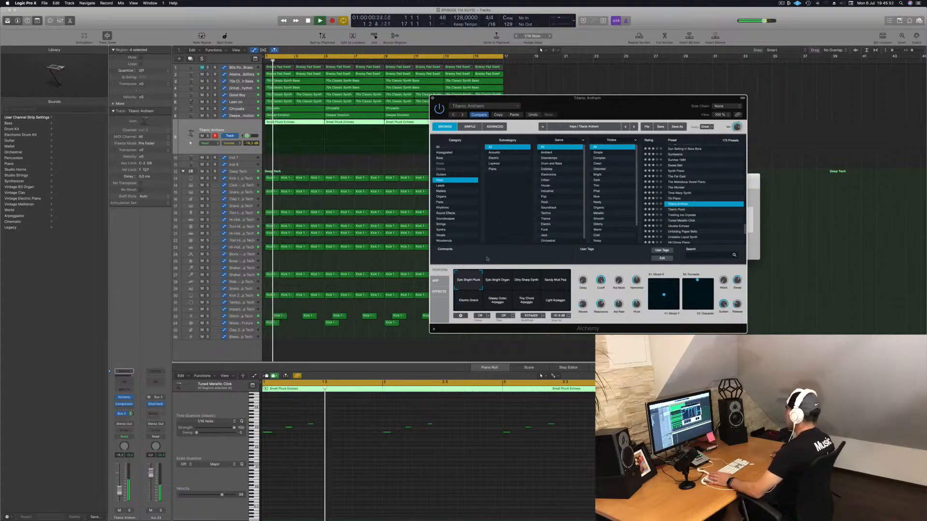
# Step: Move the Alchemy window aside, audition the Titanic Anthem snapshots and return to Epic Bright Pluck
pyautogui.moveTo(607, 107); pyautogui.dragTo(553, 117)
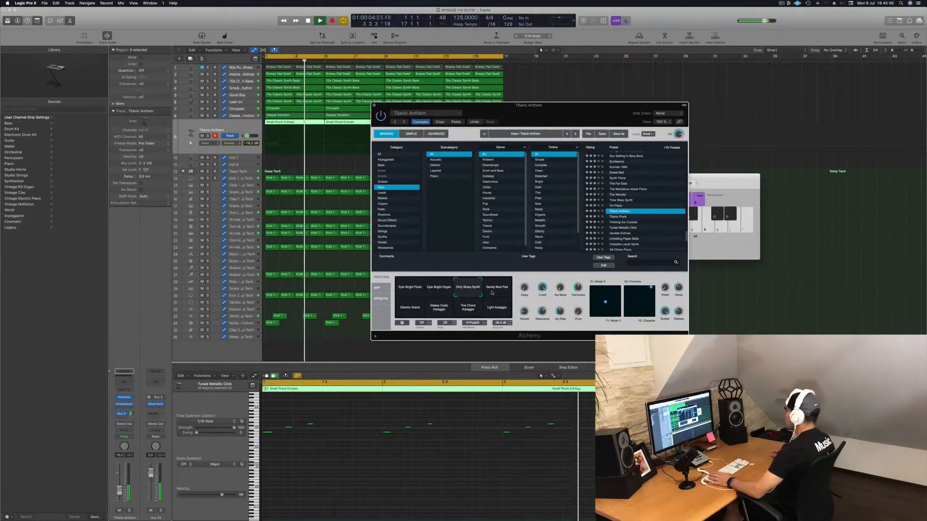
pyautogui.click(404, 288)
pyautogui.press('space')
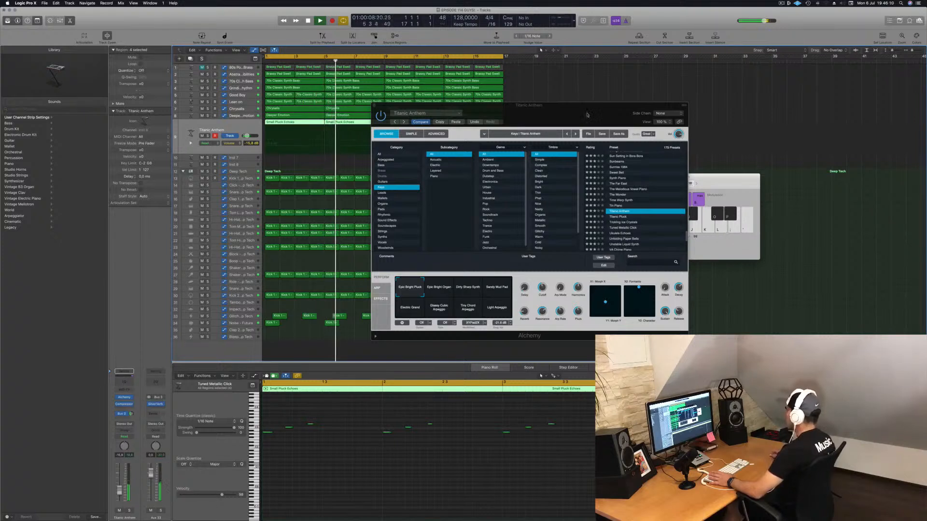
# Step: Replace the sound with The Far East preset from the Keys list and raise the track volume to about -9.4 dB
pyautogui.moveTo(623, 185); pyautogui.dragTo(692, 175)
pyautogui.click(693, 173)
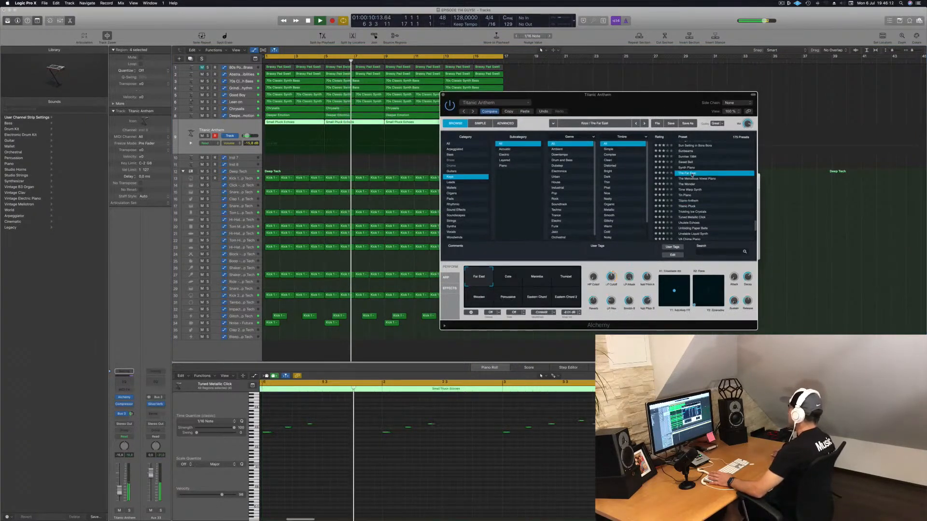
pyautogui.press('Return')
pyautogui.moveTo(119, 492); pyautogui.dragTo(120, 486)
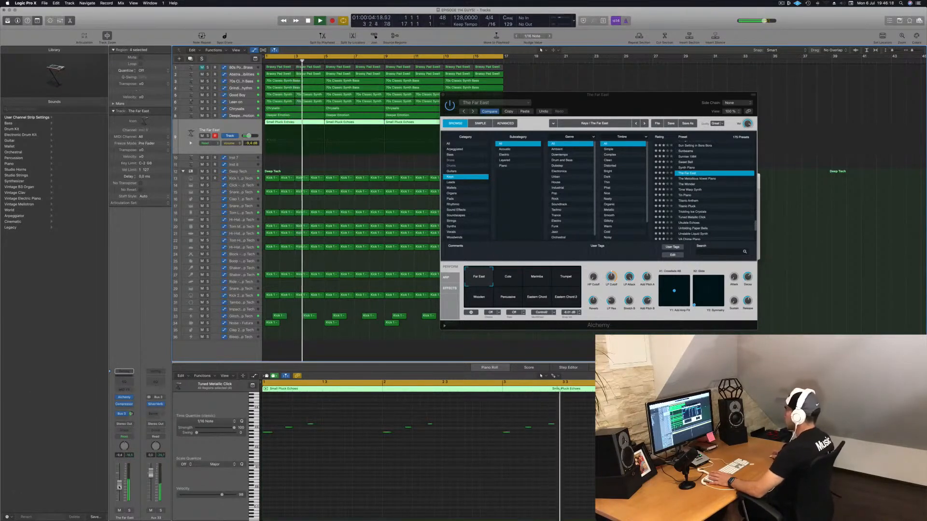
# Step: Audition The Far East's other snapshots, including Marimba, Trumpet, Wooden and Percussive, and return to Far East
pyautogui.click(504, 279)
pyautogui.click(536, 279)
pyautogui.press('Return')
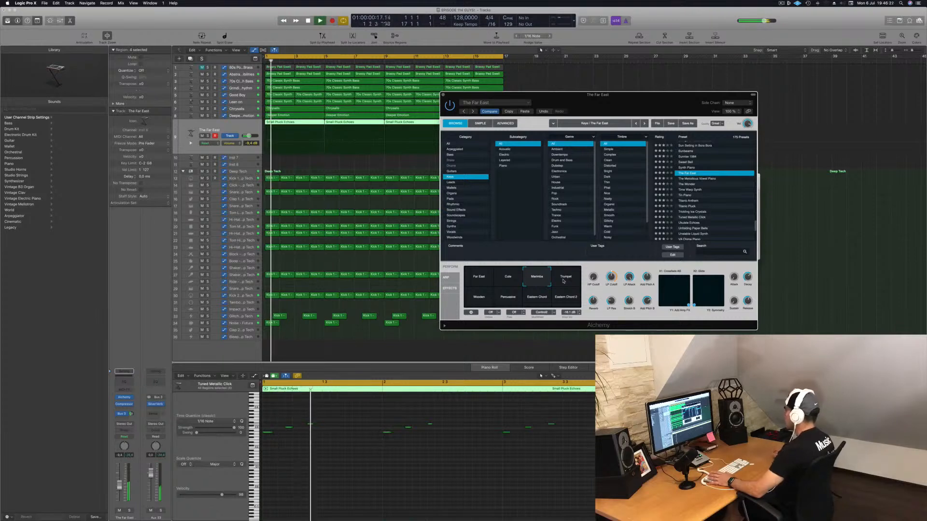
pyautogui.click(563, 280)
pyautogui.click(481, 297)
pyautogui.click(513, 301)
pyautogui.click(478, 279)
pyautogui.press('Return')
# Step: Fine-tune The Far East track's volume to about -9.0 dB and its Bus 3 send, then close Alchemy and replay the arrangement
pyautogui.moveTo(119, 485); pyautogui.dragTo(119, 485)
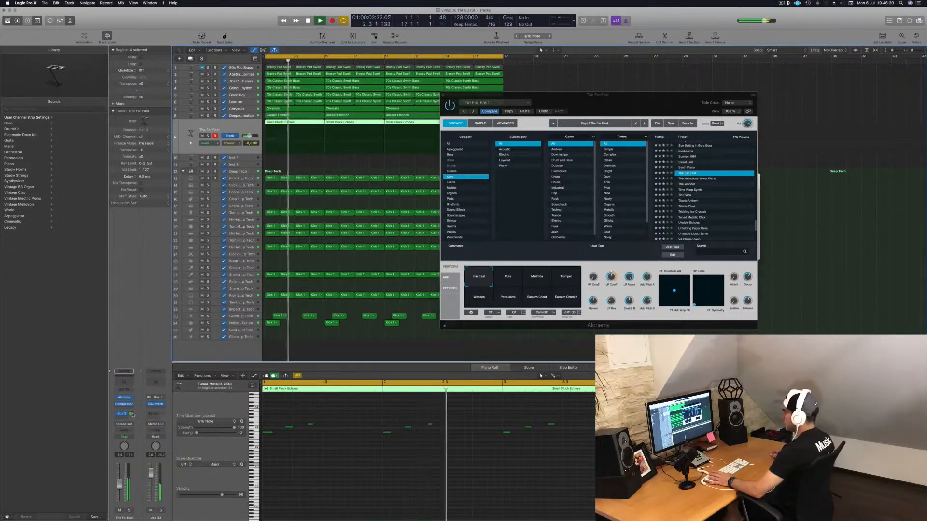
pyautogui.moveTo(131, 414); pyautogui.dragTo(130, 416)
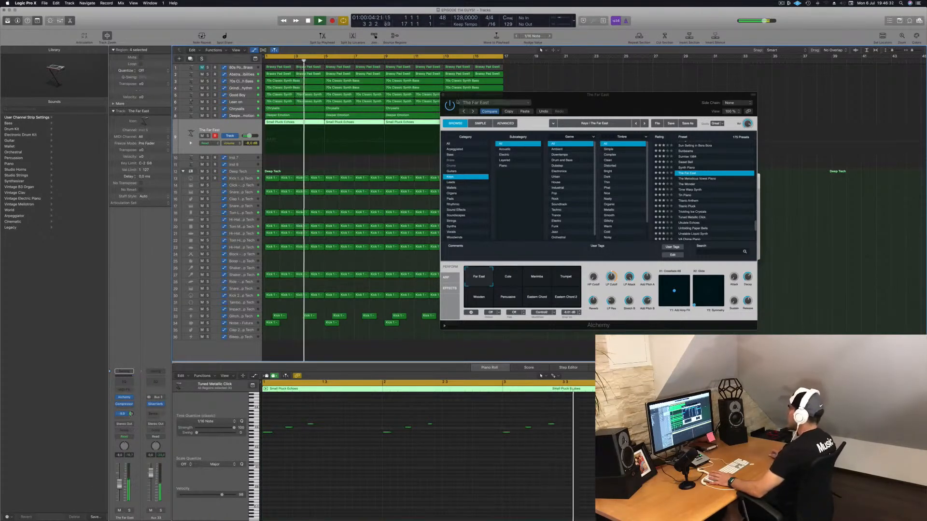
pyautogui.click(442, 94)
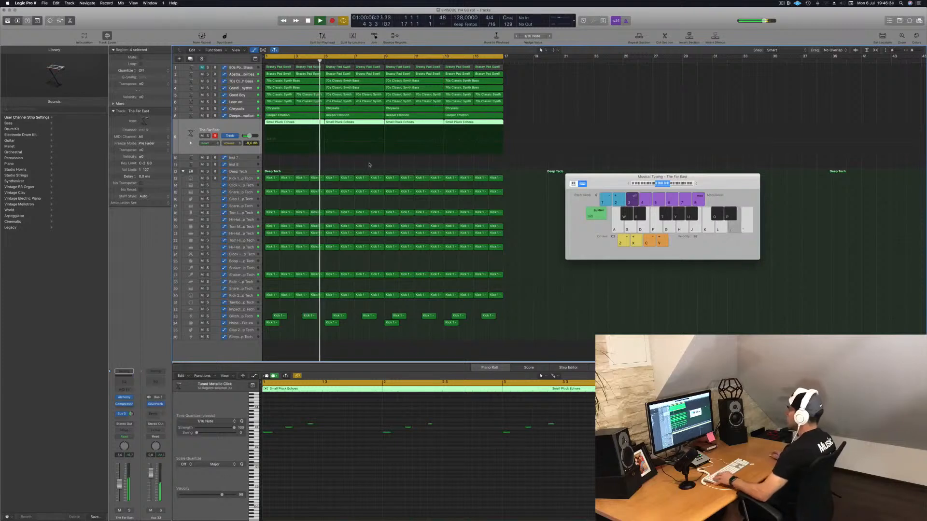
pyautogui.press('super+Left')
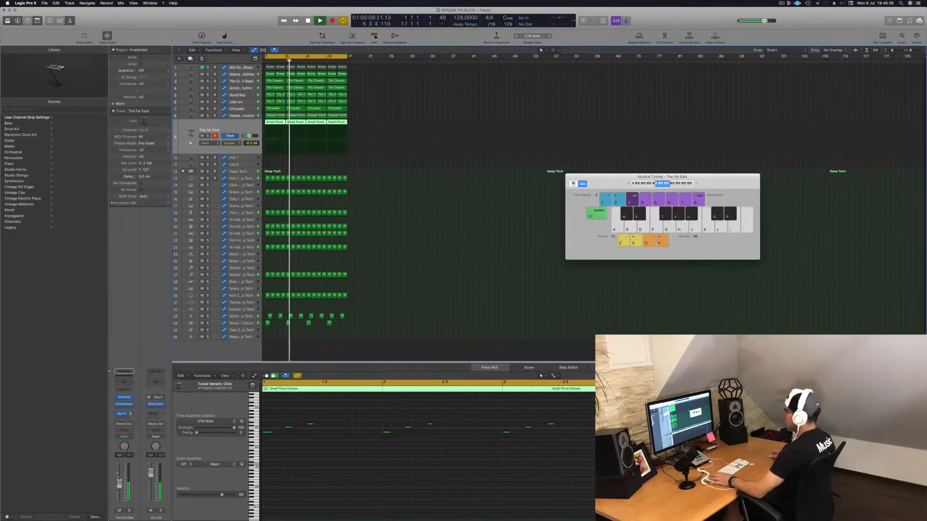
pyautogui.press('space')
pyautogui.press('space')
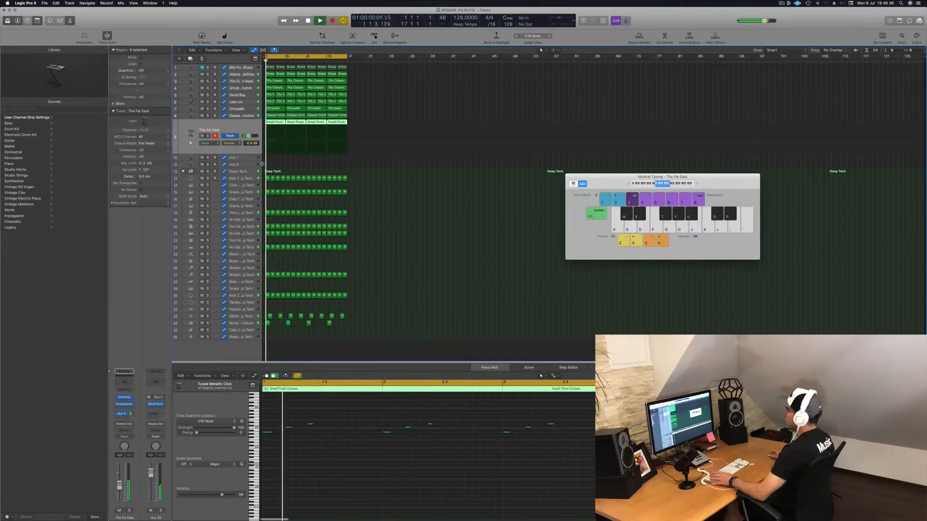
# Step: Insert Alchemy on the empty Inst 7 track and add a Bus 3 send with its level turned up
pyautogui.click(235, 158)
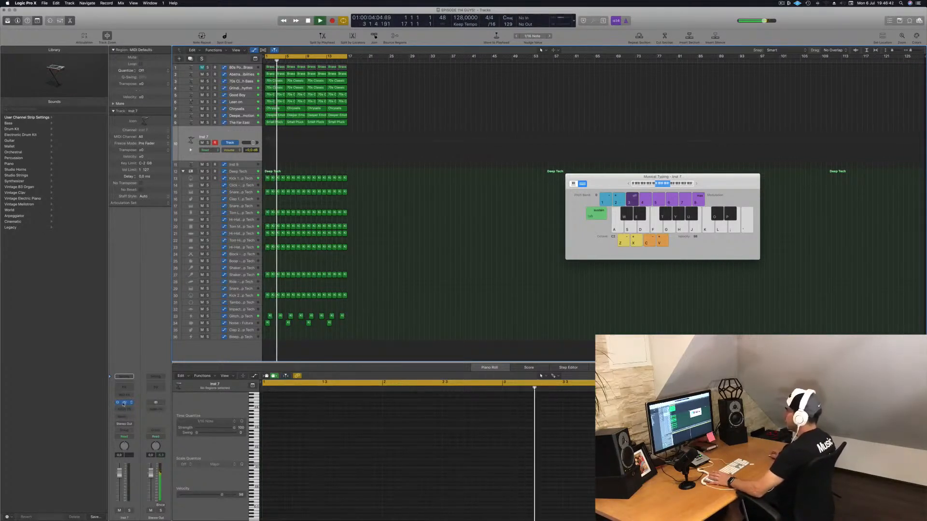
pyautogui.click(124, 403)
pyautogui.click(124, 418)
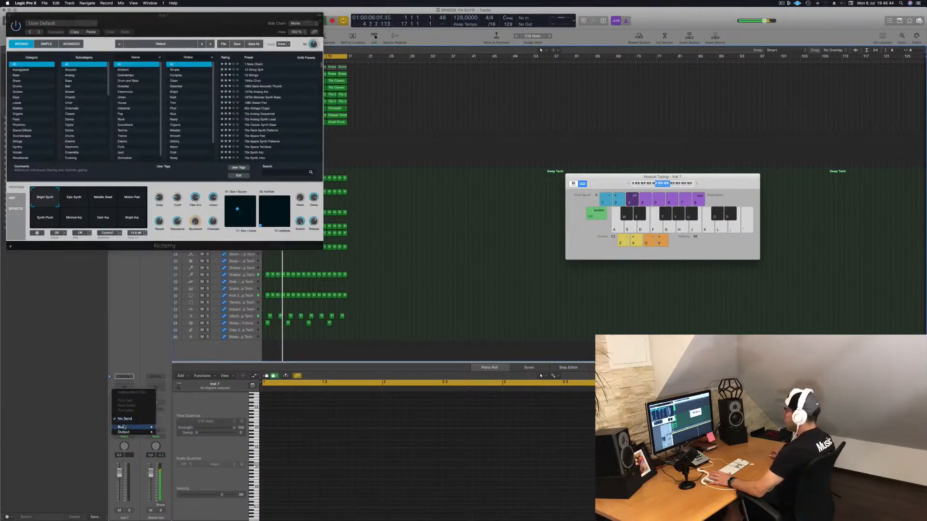
pyautogui.moveTo(124, 427)
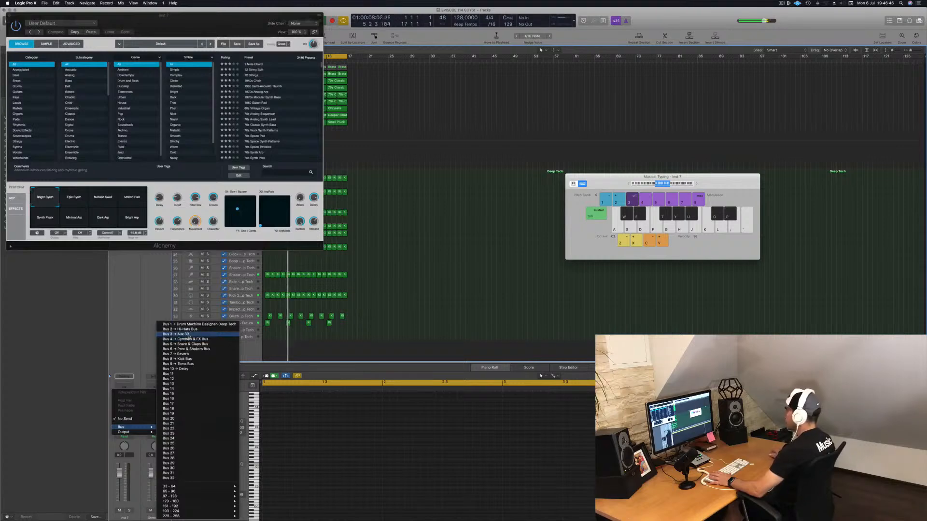
pyautogui.click(187, 334)
pyautogui.moveTo(185, 21); pyautogui.dragTo(691, 26)
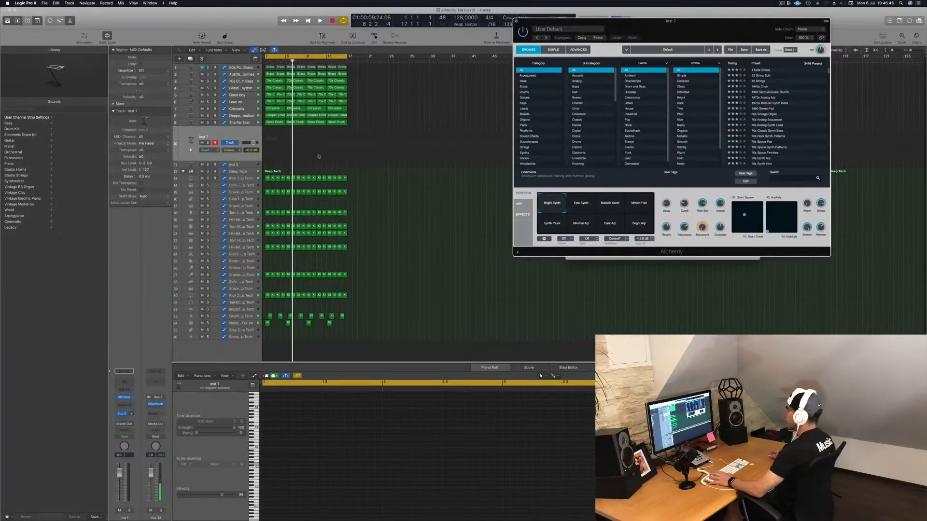
pyautogui.moveTo(131, 413); pyautogui.dragTo(140, 385)
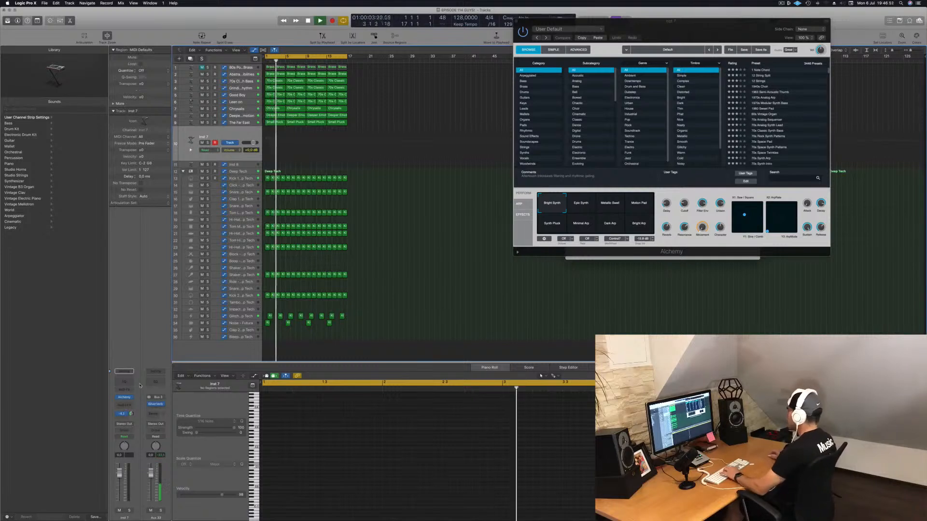
# Step: Load the Long Mel preset from the Keys category into the new track's Alchemy
pyautogui.moveTo(695, 22); pyautogui.dragTo(597, 116)
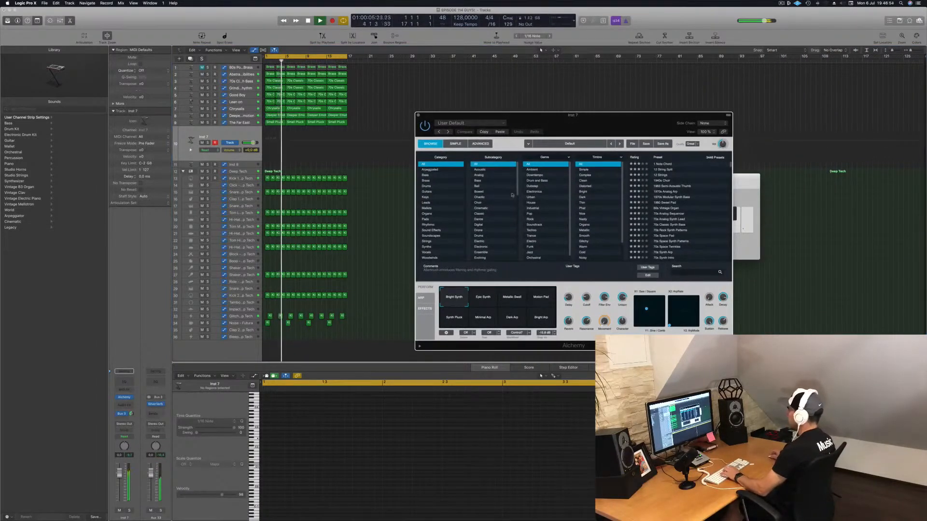
pyautogui.click(428, 197)
pyautogui.scroll(-10, 675, 209)
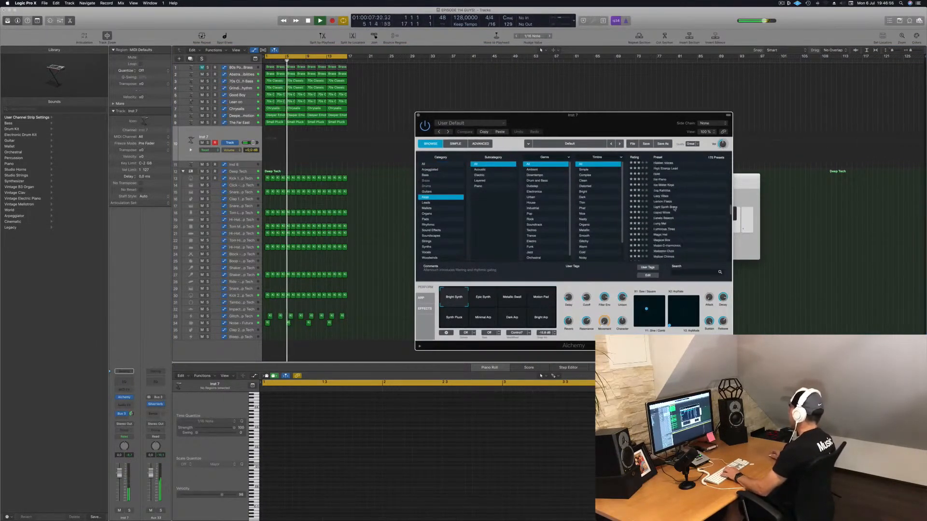
pyautogui.click(662, 224)
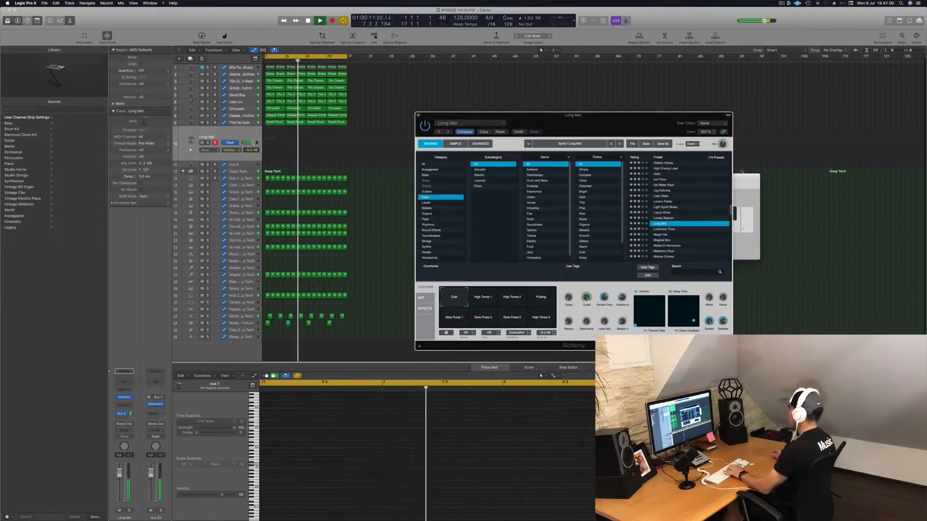
# Step: Play test notes with Musical Typing one octave higher and lower the Long Mel track's Bus 3 send
pyautogui.press('super+k')
pyautogui.press('x')
pyautogui.press('k')
pyautogui.press('l')
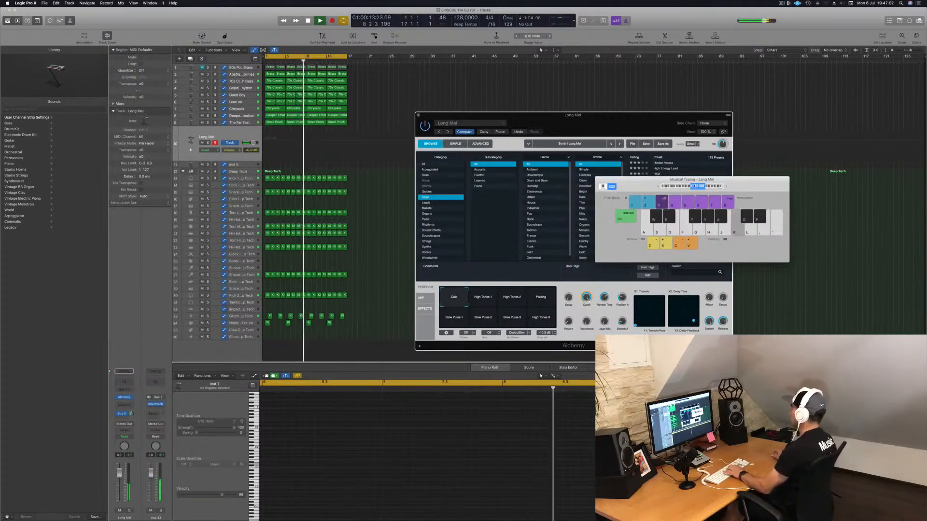
pyautogui.moveTo(663, 114); pyautogui.dragTo(496, 147)
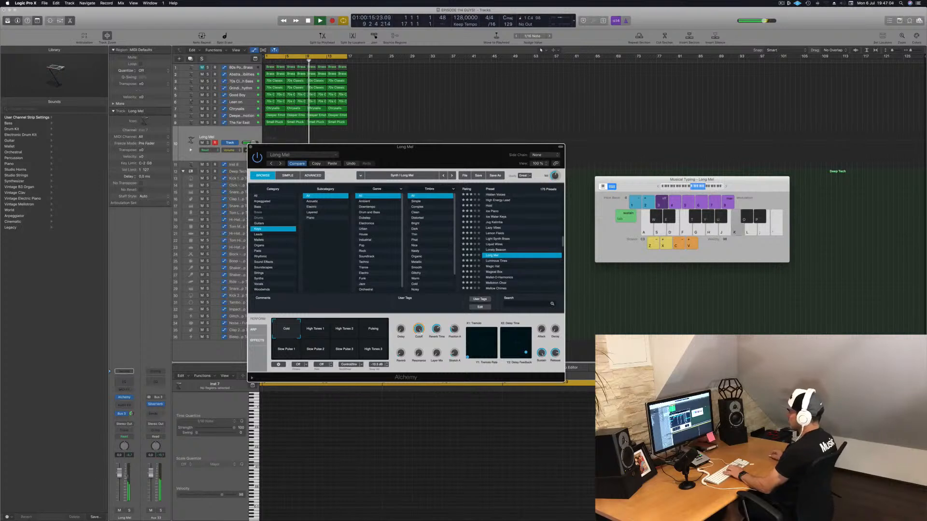
pyautogui.moveTo(132, 414); pyautogui.dragTo(131, 427)
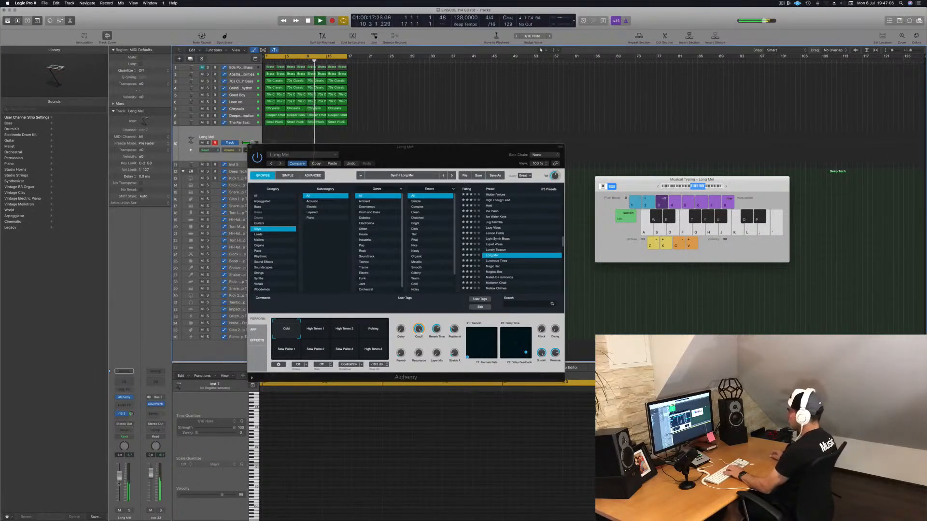
# Step: Audition Long Mel's High Tones 1 and Pulsing snapshots with test notes
pyautogui.click(318, 328)
pyautogui.press('k')
pyautogui.press('l')
pyautogui.click(373, 330)
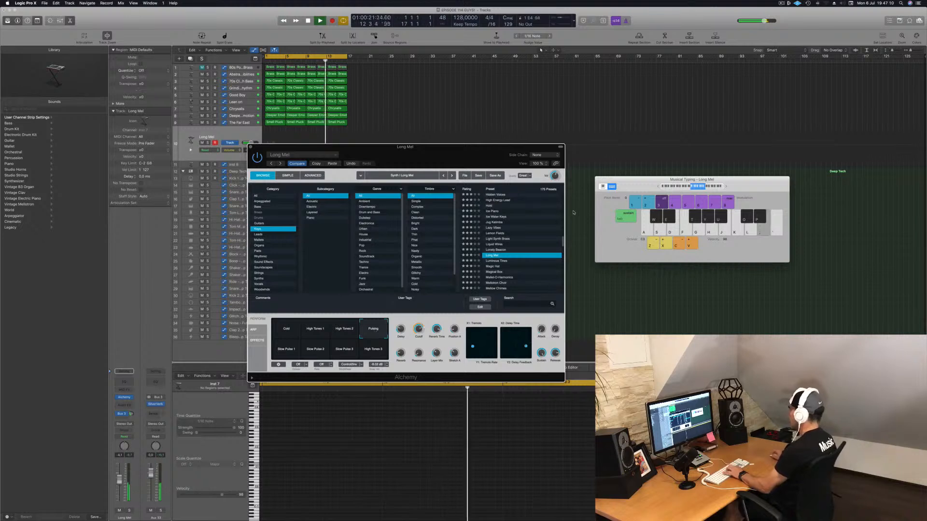
pyautogui.press('k')
# Step: Replace the sound with the Luminous Tines preset and set the track volume to about -1.7 dB
pyautogui.click(495, 249)
pyautogui.press('l')
pyautogui.click(503, 261)
pyautogui.press('k')
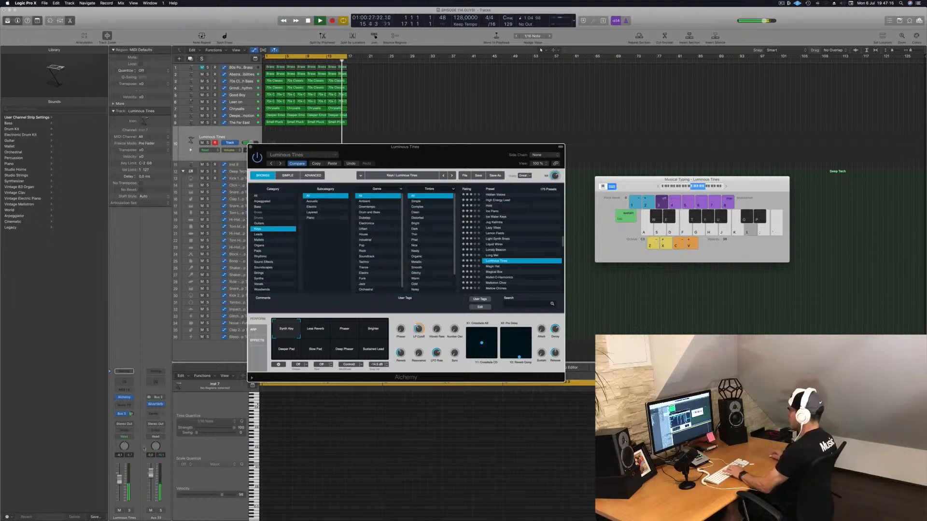
pyautogui.moveTo(120, 480); pyautogui.dragTo(121, 476)
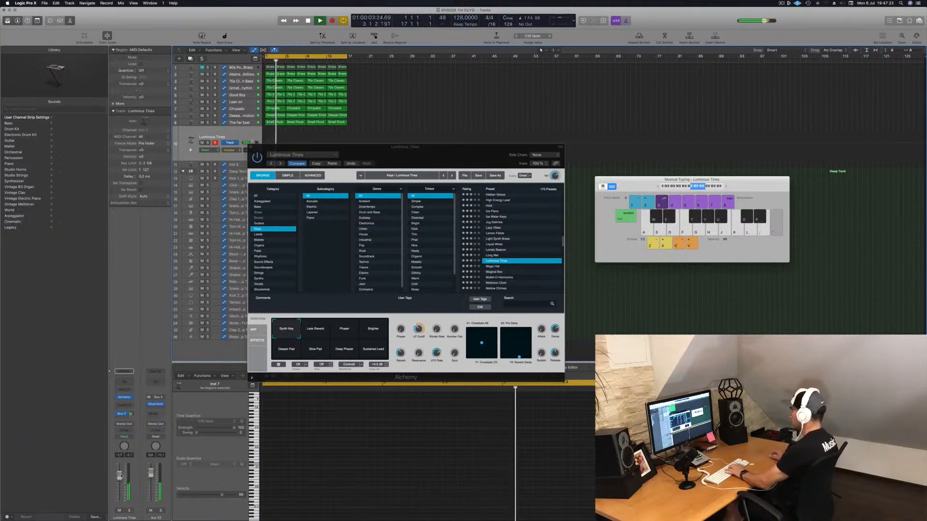
# Step: Separate the Musical Typing and Alchemy windows clear of the regions and play Luminous Tines notes over the loop
pyautogui.press(';')
pyautogui.moveTo(747, 193); pyautogui.dragTo(833, 88)
pyautogui.moveTo(440, 155); pyautogui.dragTo(710, 169)
pyautogui.press('j')
pyautogui.press('l')
pyautogui.press("'")
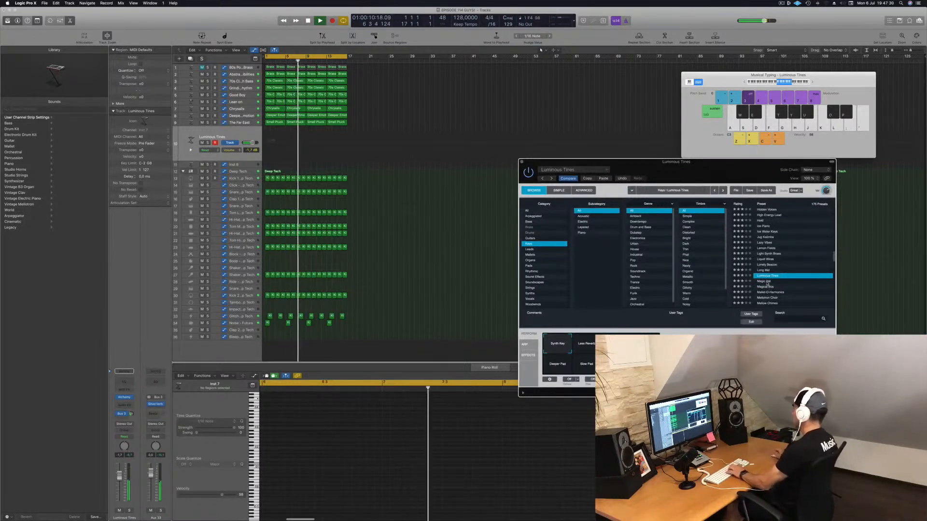
# Step: Compare the Magic Hat preset with Luminous Tines, return to Luminous Tines and play a few notes
pyautogui.click(766, 282)
pyautogui.press(';')
pyautogui.click(763, 277)
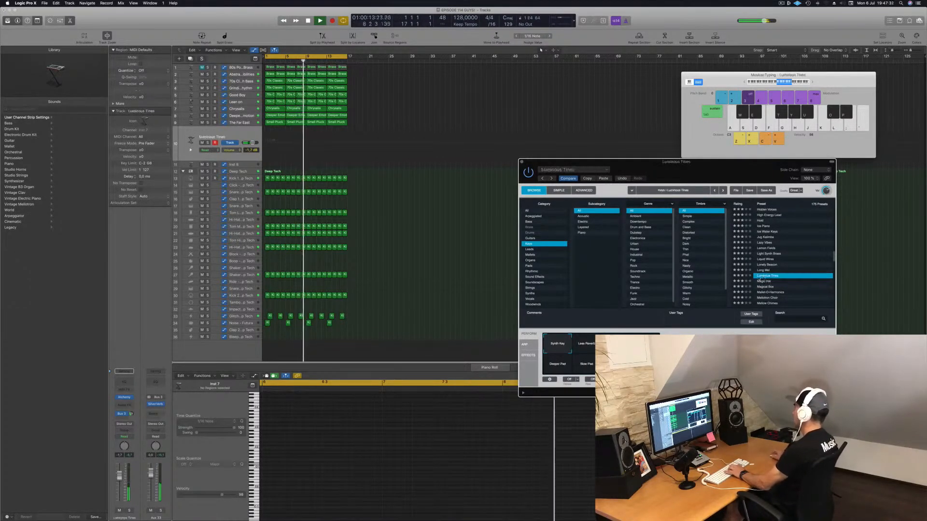
pyautogui.moveTo(693, 169); pyautogui.dragTo(636, 126)
pyautogui.press('l')
pyautogui.press(';')
pyautogui.press("'")
# Step: Audition the Less Reverb, Phaser and Brighter snapshots of Luminous Tines with repeated test notes
pyautogui.click(529, 306)
pyautogui.press('l')
pyautogui.press(';')
pyautogui.click(558, 302)
pyautogui.press('l')
pyautogui.press(';')
pyautogui.click(589, 302)
pyautogui.press('l')
pyautogui.press(';')
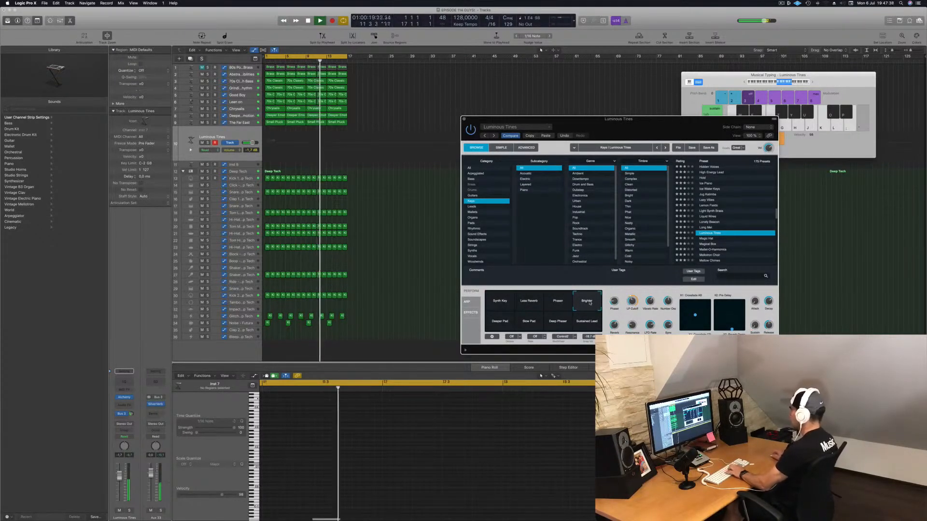
pyautogui.press('l')
# Step: Audition the Deeper Pad, Slow Pad, Deep Phaser and Sustained Lead snapshots of Luminous Tines
pyautogui.click(500, 321)
pyautogui.press(';')
pyautogui.click(528, 322)
pyautogui.click(564, 322)
pyautogui.press('l')
pyautogui.click(589, 323)
# Step: Morph between the Synth Key, Less Reverb, Deeper Pad and Slow Pad snapshots, settling the blend close to Synth Key
pyautogui.moveTo(531, 322); pyautogui.dragTo(513, 304)
pyautogui.press('l')
pyautogui.press('l')
pyautogui.press(';')
pyautogui.press("'")
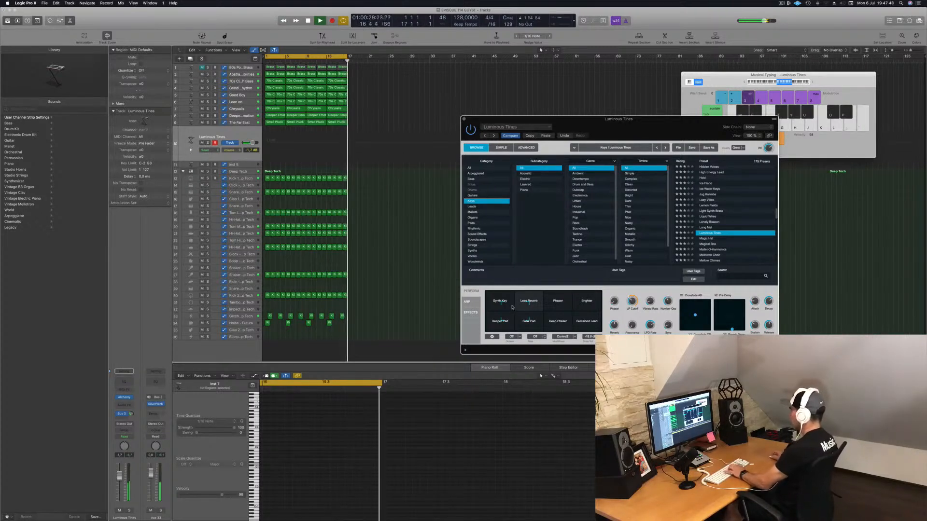
pyautogui.moveTo(513, 308); pyautogui.dragTo(504, 303)
pyautogui.press(';')
pyautogui.press("'")
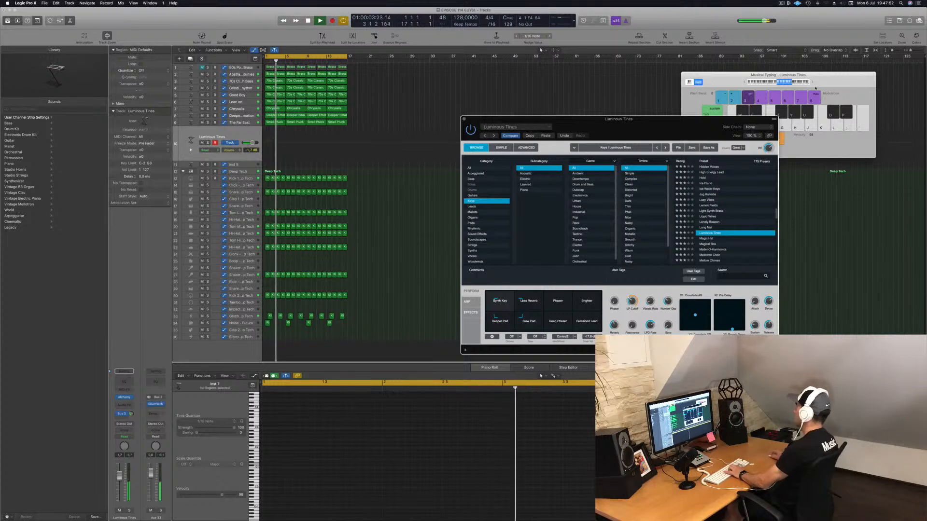
# Step: Shift the Musical Typing range up one octave and try out single notes over the loop
pyautogui.click(813, 87)
pyautogui.press('j')
pyautogui.press('k')
pyautogui.press('a')
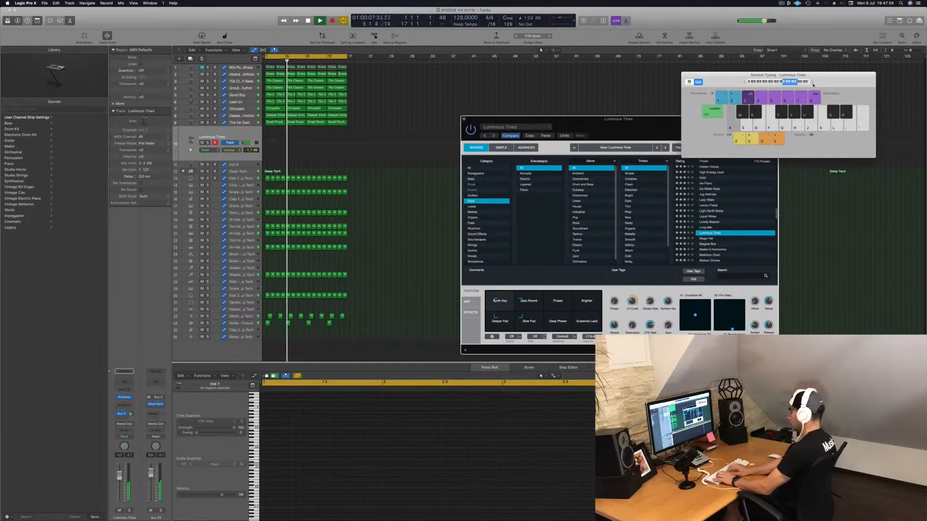
pyautogui.press('d')
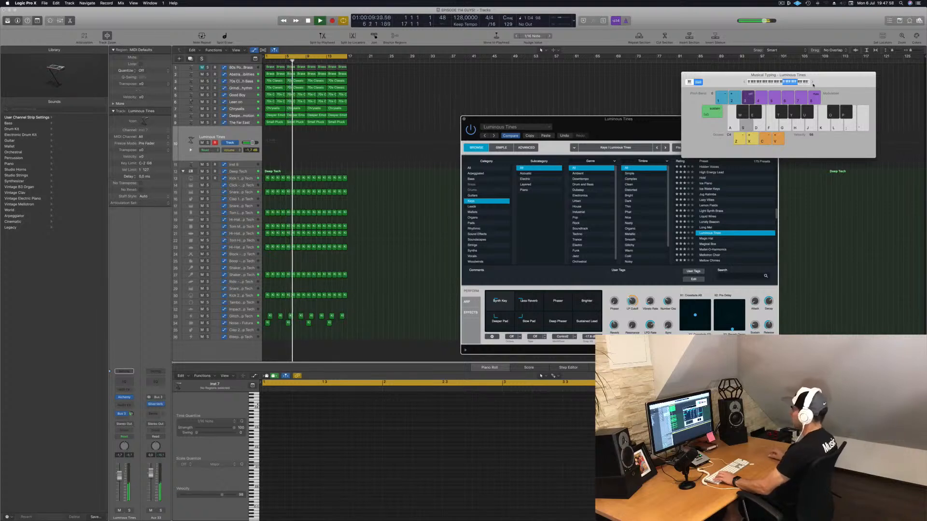
pyautogui.press('d')
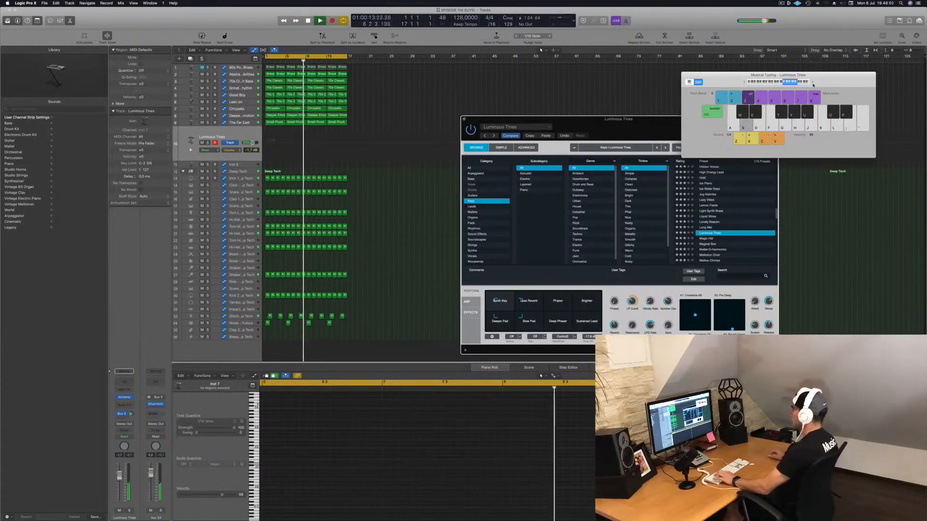
pyautogui.press('a')
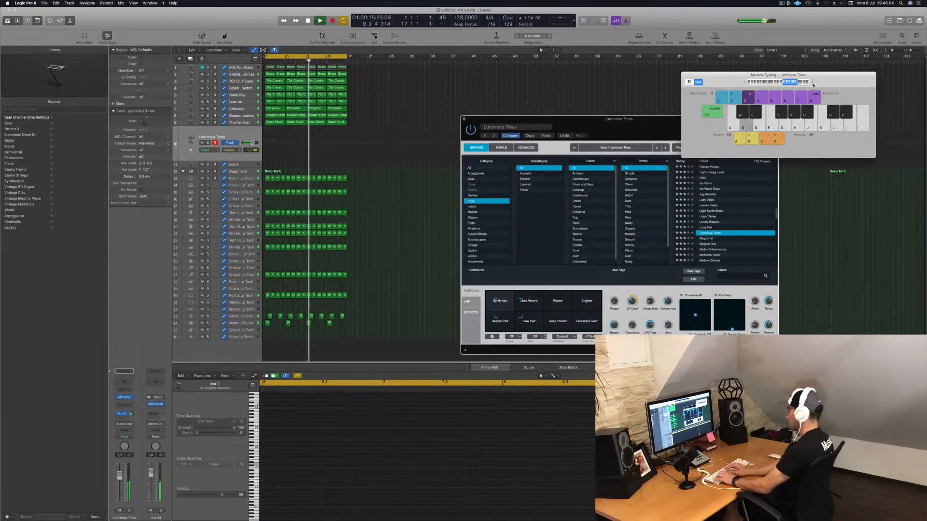
# Step: Rehearse a short repeating phrase on the notes C, D and E over the running loop
pyautogui.press('a')
pyautogui.press('d')
pyautogui.press('s')
pyautogui.press('a')
pyautogui.press('d')
pyautogui.press('s')
pyautogui.press('a')
pyautogui.press('d')
pyautogui.press('s')
# Step: Record the melody on the notes C, D and E onto the Luminous Tines track over the running loop
pyautogui.press('r')
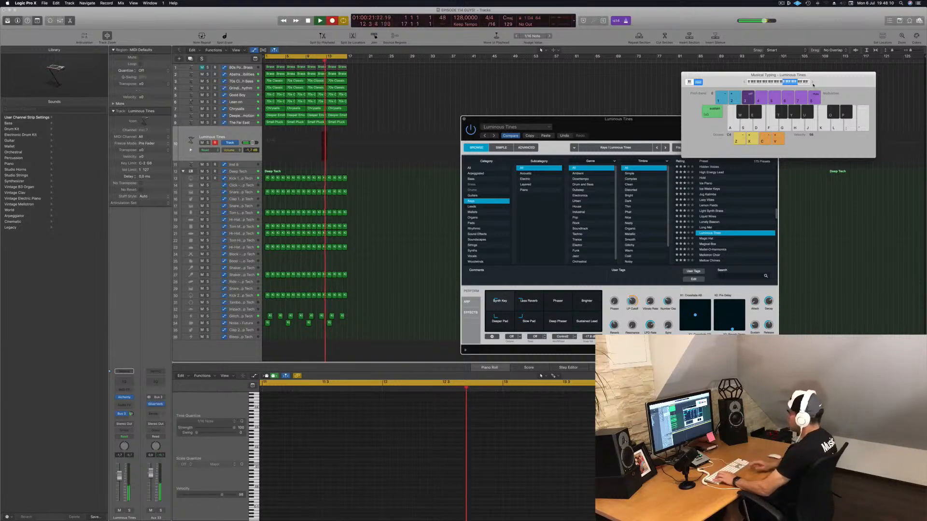
pyautogui.press('a')
pyautogui.press('s')
pyautogui.press('d')
pyautogui.press('s')
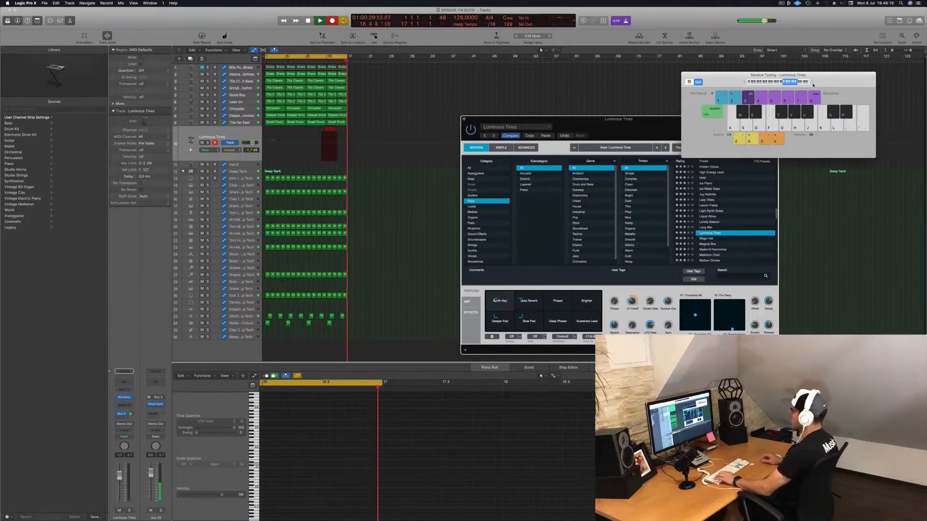
pyautogui.press('d')
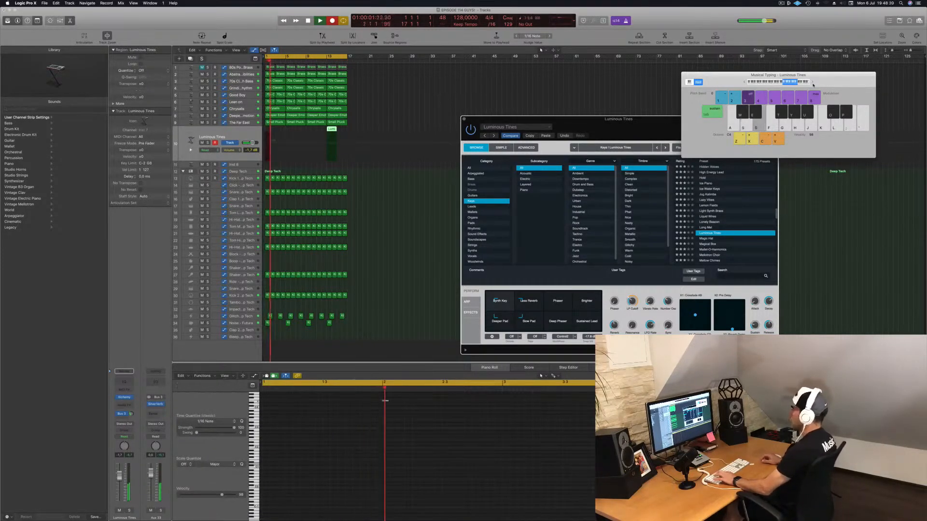
pyautogui.press('a')
pyautogui.press('s')
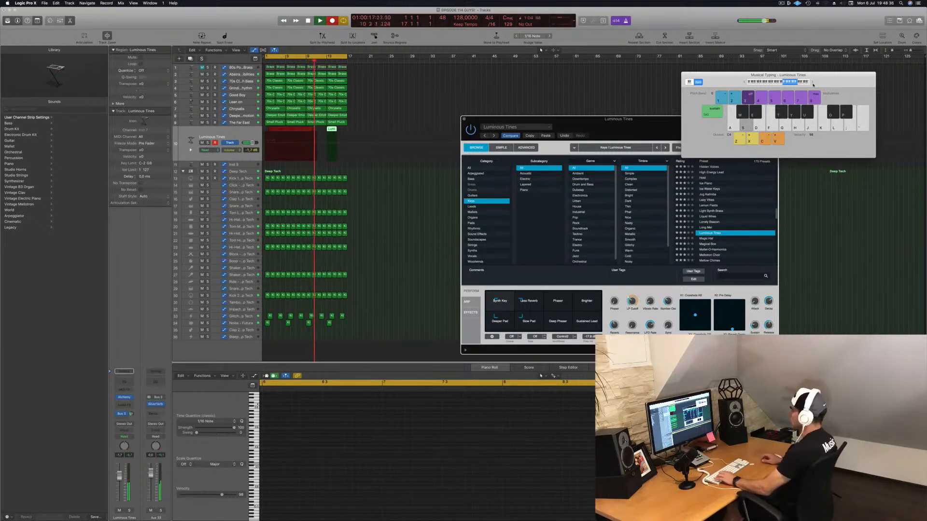
pyautogui.press('a')
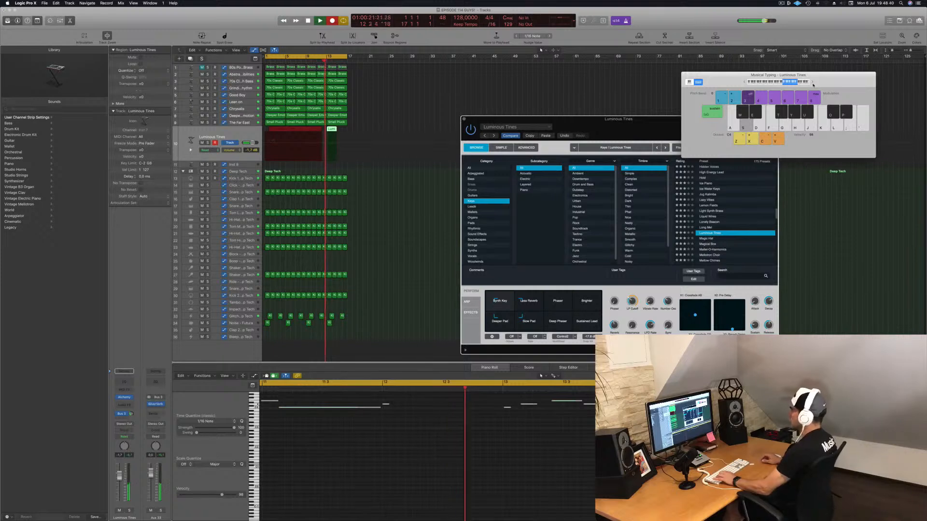
pyautogui.press('space')
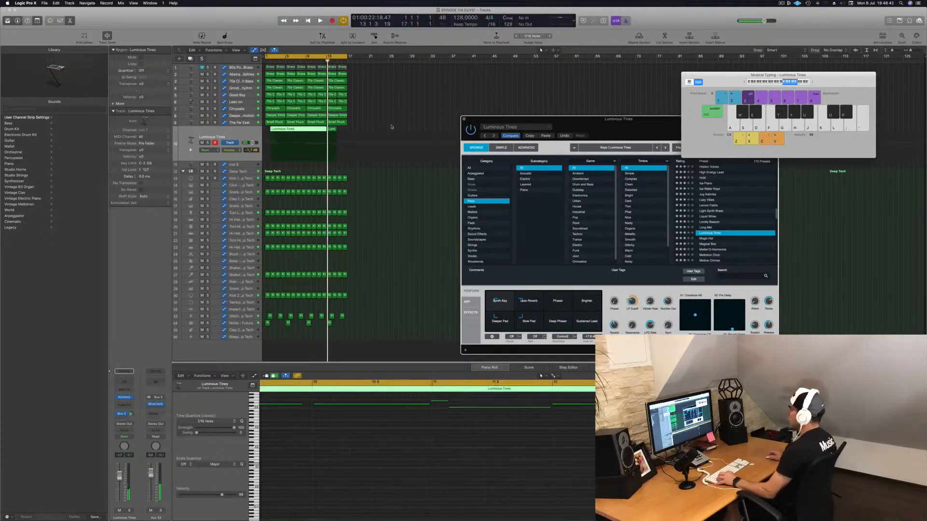
# Step: Split the long recorded region at bar 9, splitting crossing notes, and keep only its four-bar second part, moved to bar 1
pyautogui.click(304, 130)
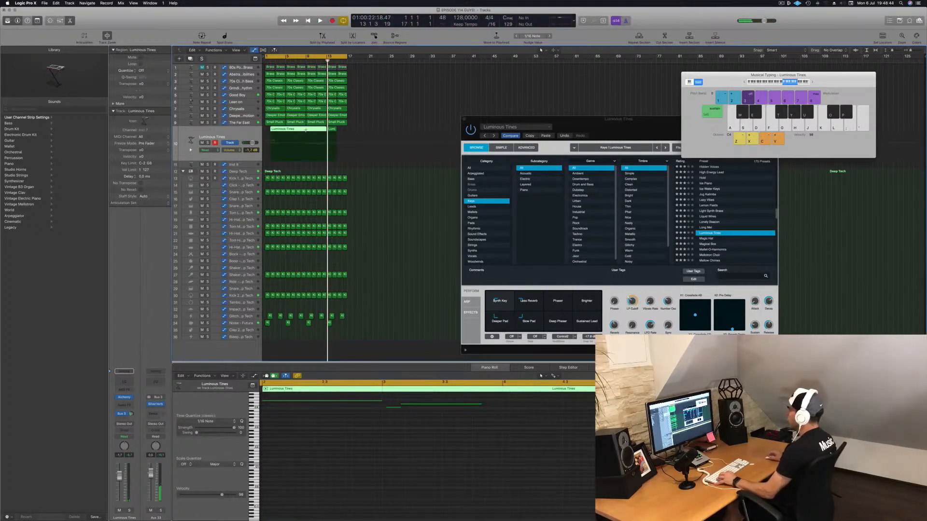
pyautogui.click(306, 129)
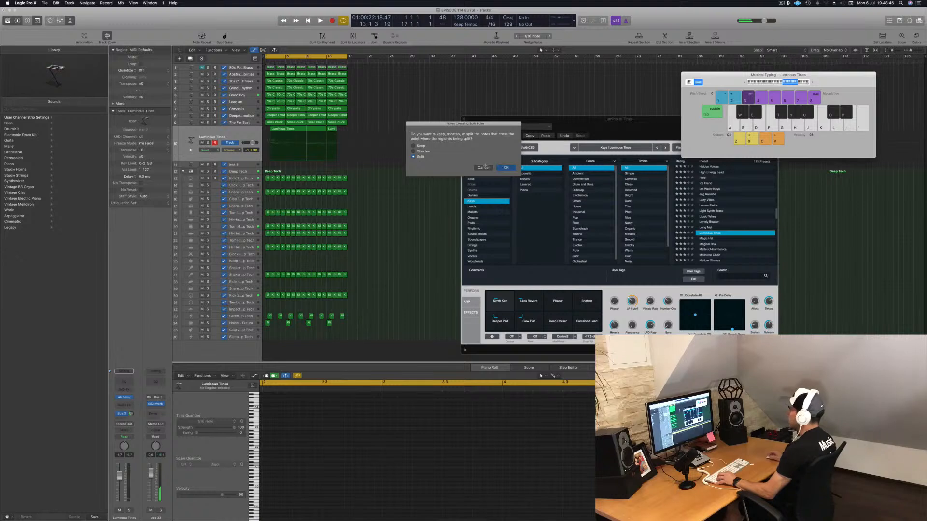
pyautogui.click(502, 167)
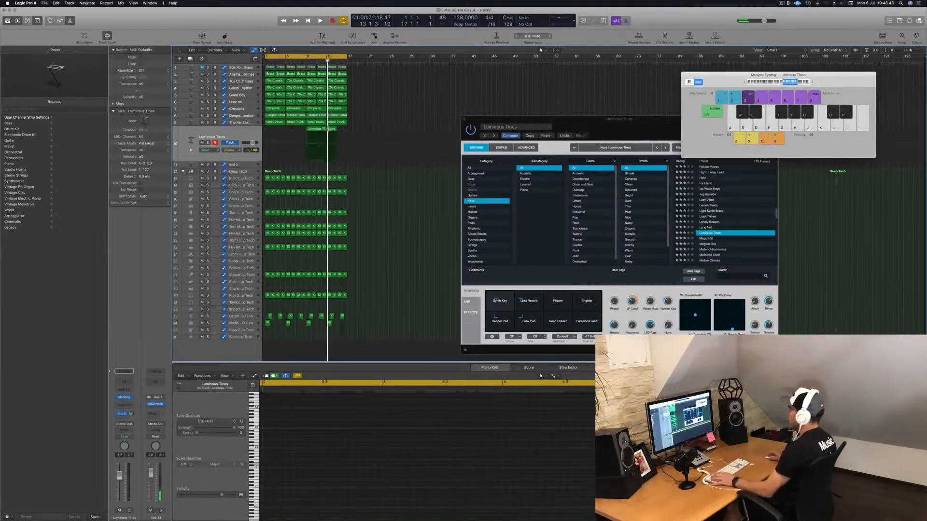
pyautogui.moveTo(321, 131); pyautogui.dragTo(279, 131)
# Step: Delete the leftover short Luminous Tines region around bar 13
pyautogui.press('space')
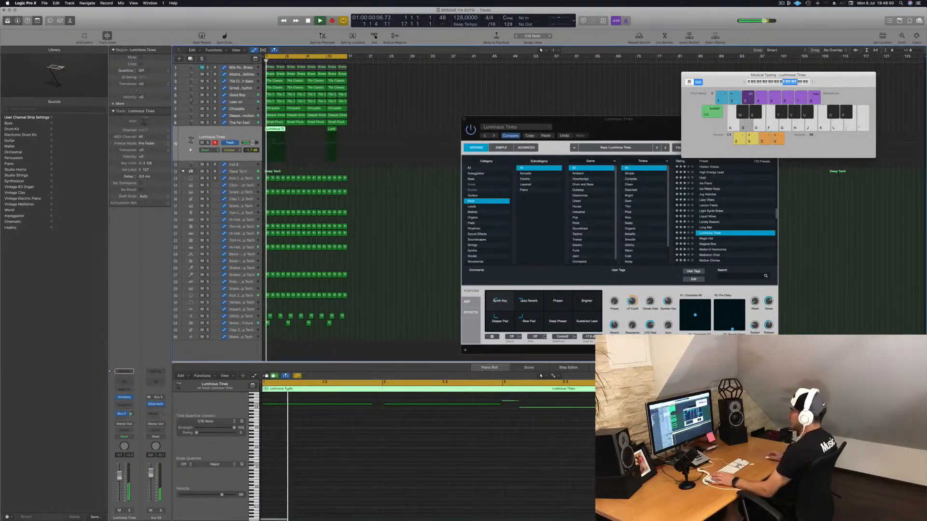
pyautogui.click(338, 129)
pyautogui.press('Delete')
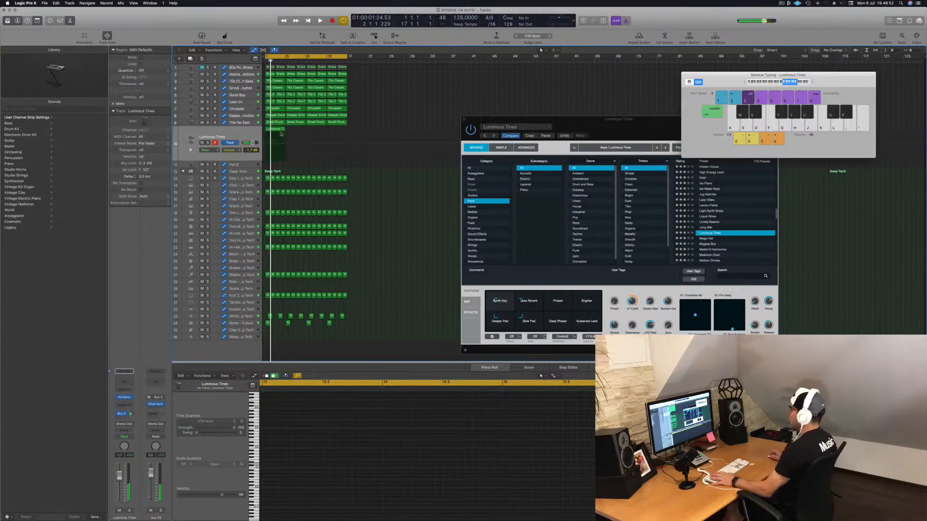
# Step: Try quantizing all notes of the four-bar Luminous Tines region to 1/16 notes, listen, and undo the change
pyautogui.click(275, 130)
pyautogui.press('space')
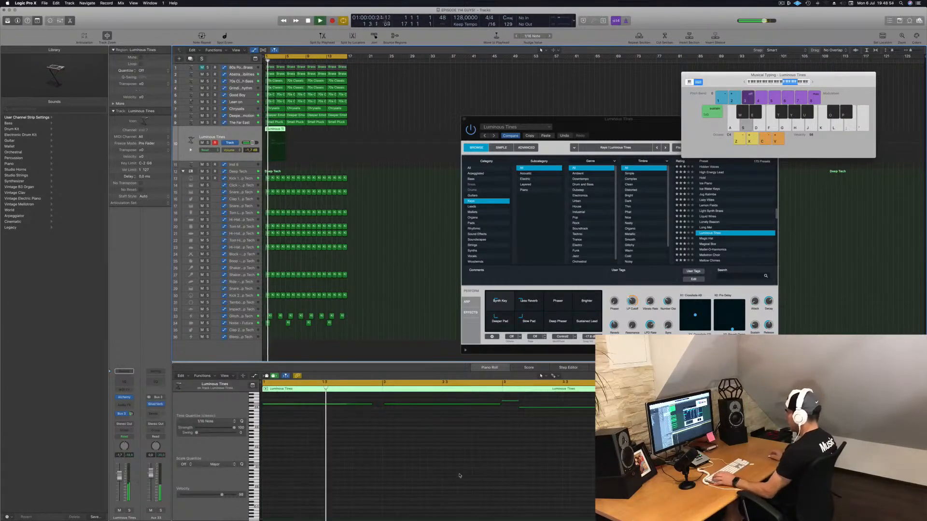
pyautogui.click(409, 479)
pyautogui.press('super+a')
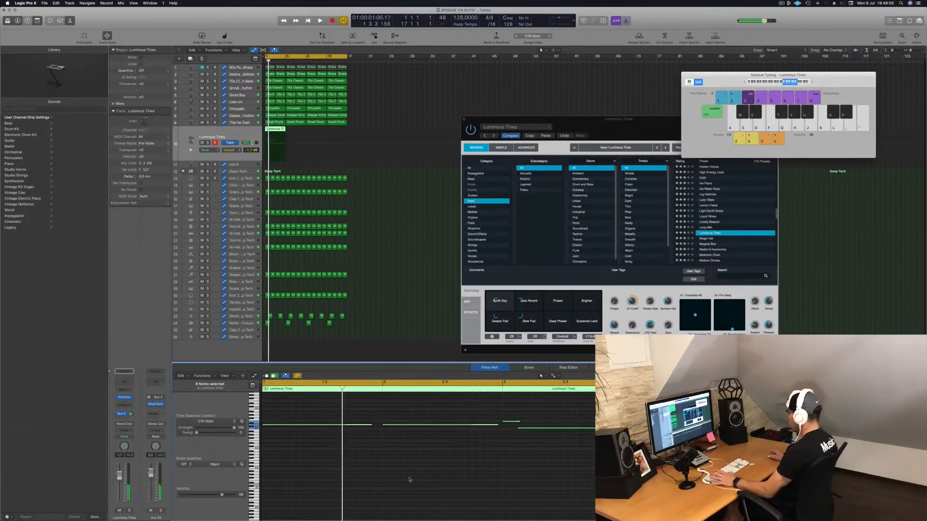
pyautogui.press('space')
pyautogui.press('space')
pyautogui.press('super+z')
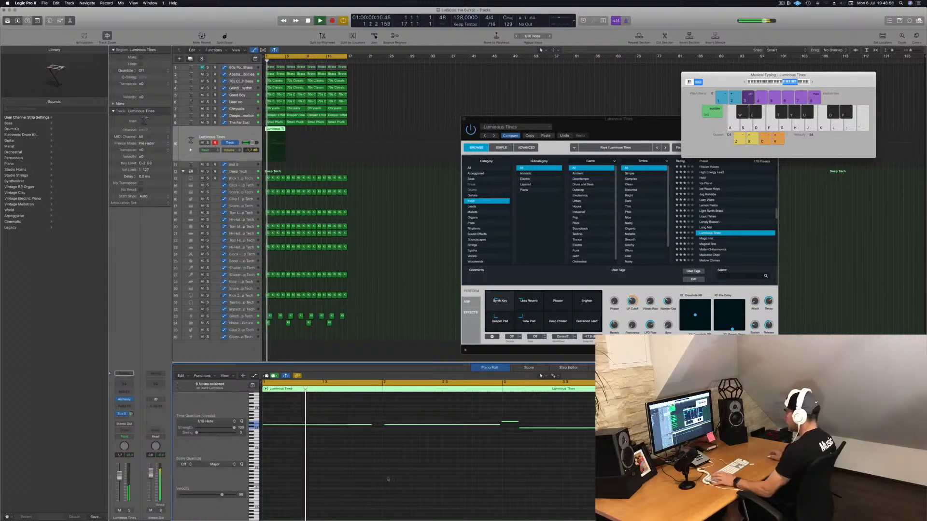
# Step: Quantize only the last four notes of the Luminous Tines region to 1/16 notes and check the timing in playback
pyautogui.click(423, 464)
pyautogui.moveTo(448, 408); pyautogui.dragTo(618, 431)
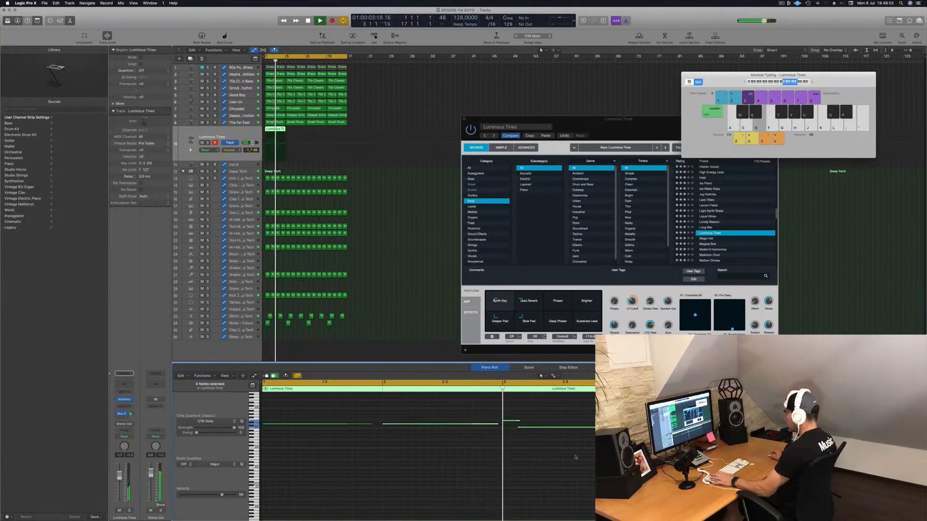
pyautogui.click(426, 467)
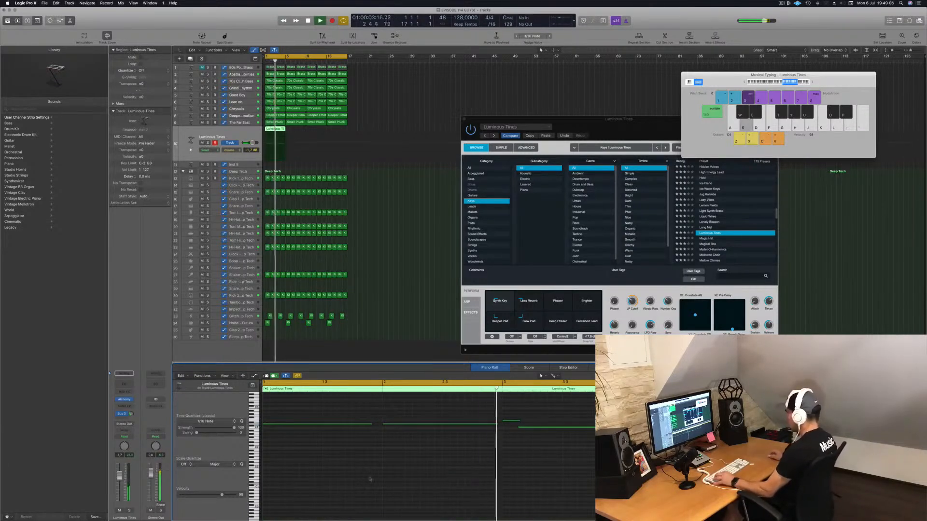
pyautogui.hscroll(-3, 471, 480)
pyautogui.hscroll(-2, 451, 478)
pyautogui.press('space')
# Step: Copy the four-bar Luminous Tines region along its track to fill the whole 16-bar loop
pyautogui.moveTo(271, 130); pyautogui.dragTo(321, 131)
pyautogui.keyDown('shift'); pyautogui.click(279, 130); pyautogui.keyUp('shift')
pyautogui.click(390, 111)
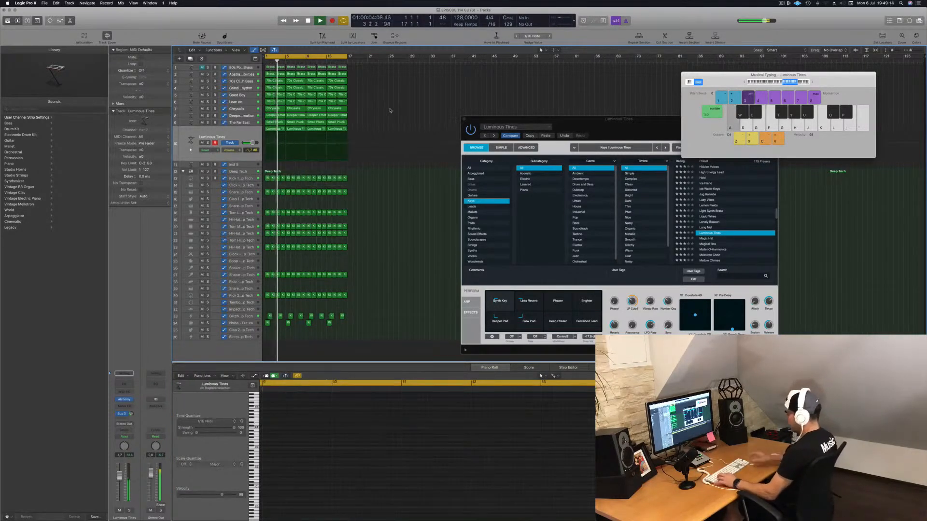
# Step: Repeat all regions of the 16-bar loop three times to extend the arrangement to bar 65
pyautogui.press('super+a')
pyautogui.press('super+r')
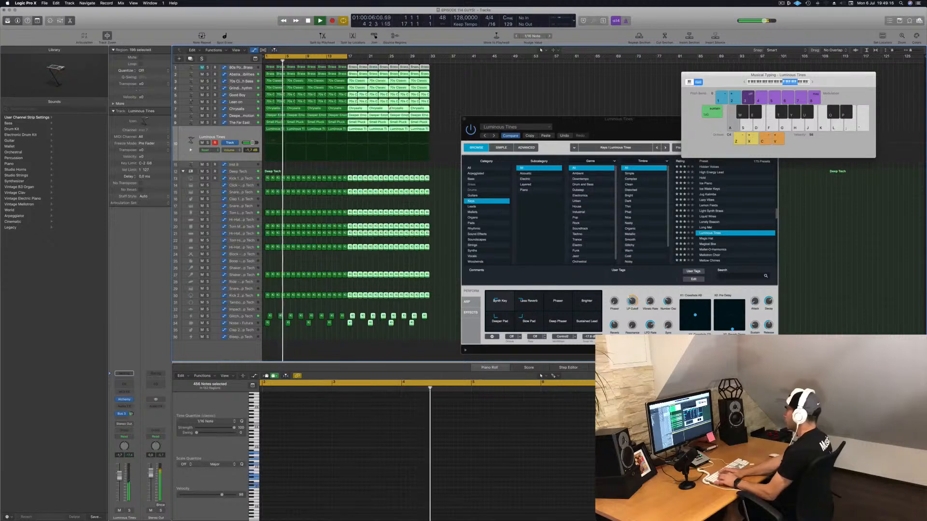
pyautogui.press('super+r')
pyautogui.press('super+r')
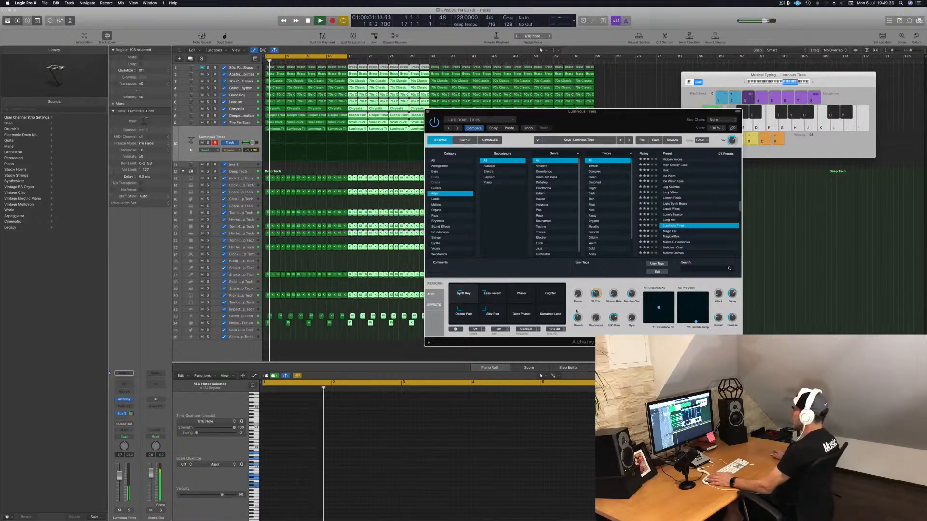
# Step: Close the Luminous Tines instrument window and extend the cycle range to the end of the arrangement at bar 65
pyautogui.click(428, 112)
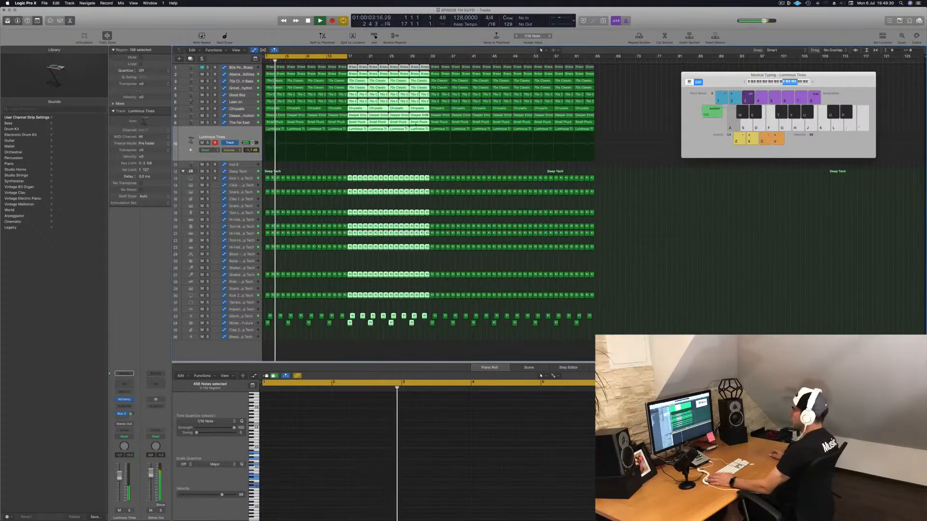
pyautogui.moveTo(346, 57); pyautogui.dragTo(595, 65)
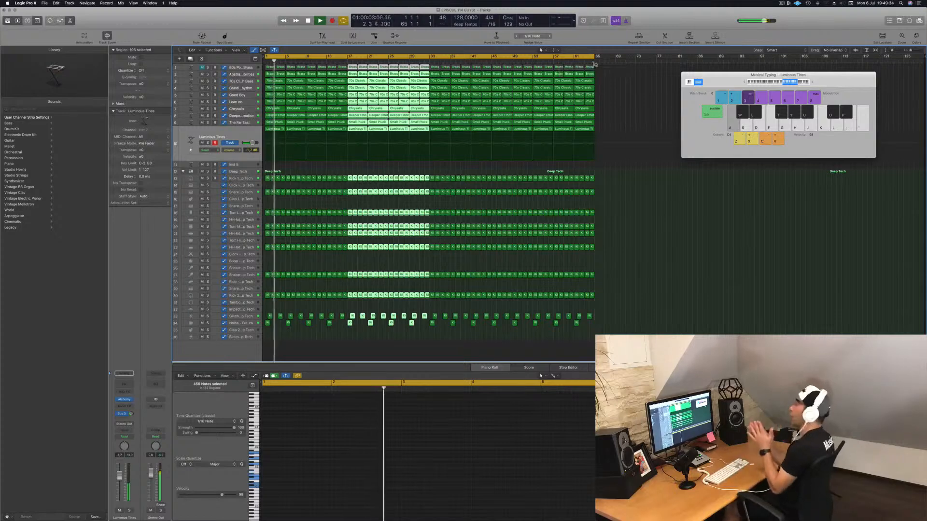
pyautogui.click(788, 3)
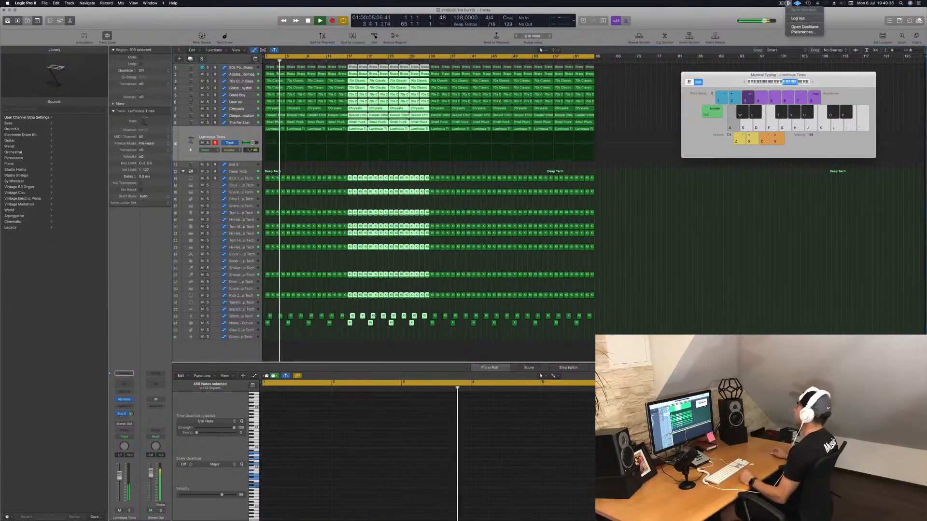
pyautogui.click(765, 10)
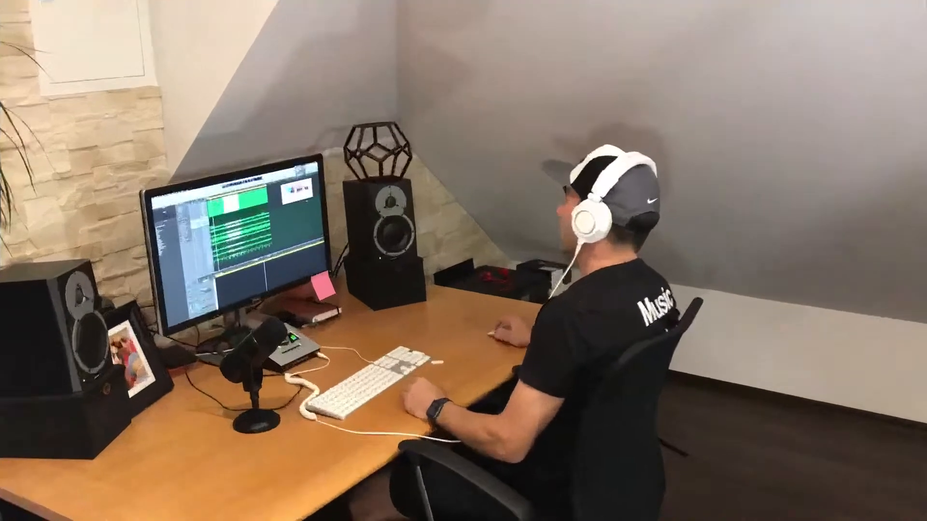